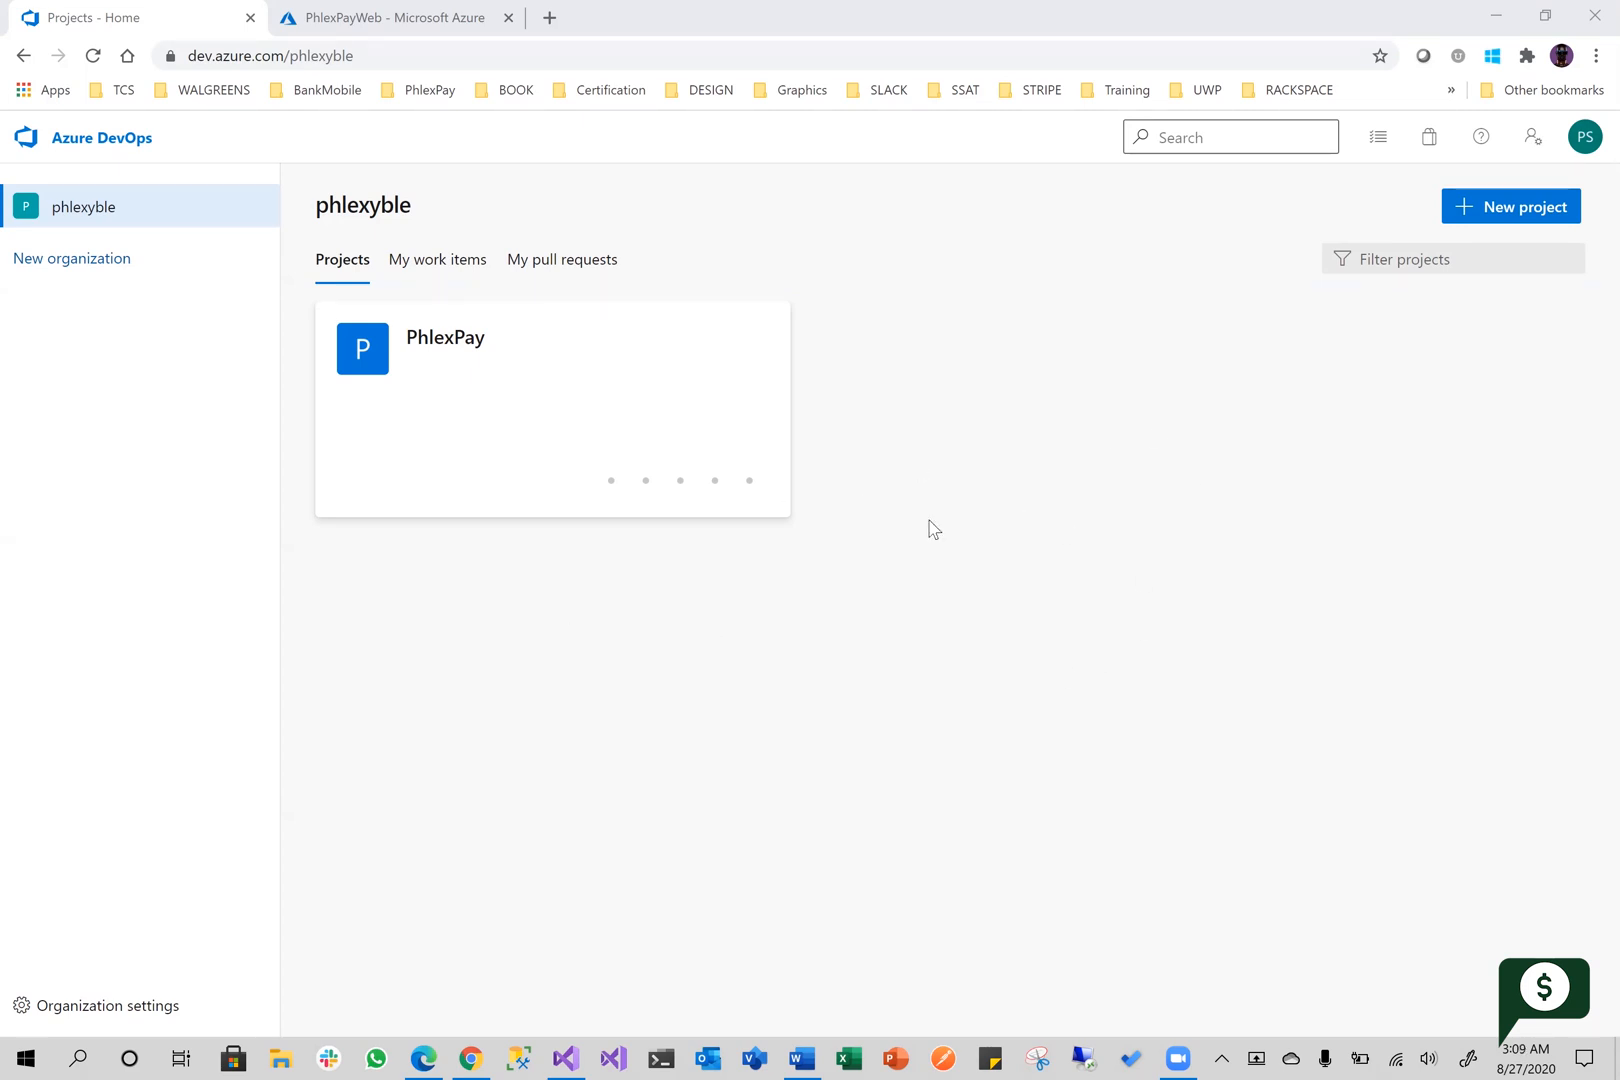
# Open the agent pools page in the phlexyble organization's settings
pyautogui.click(118, 1013)
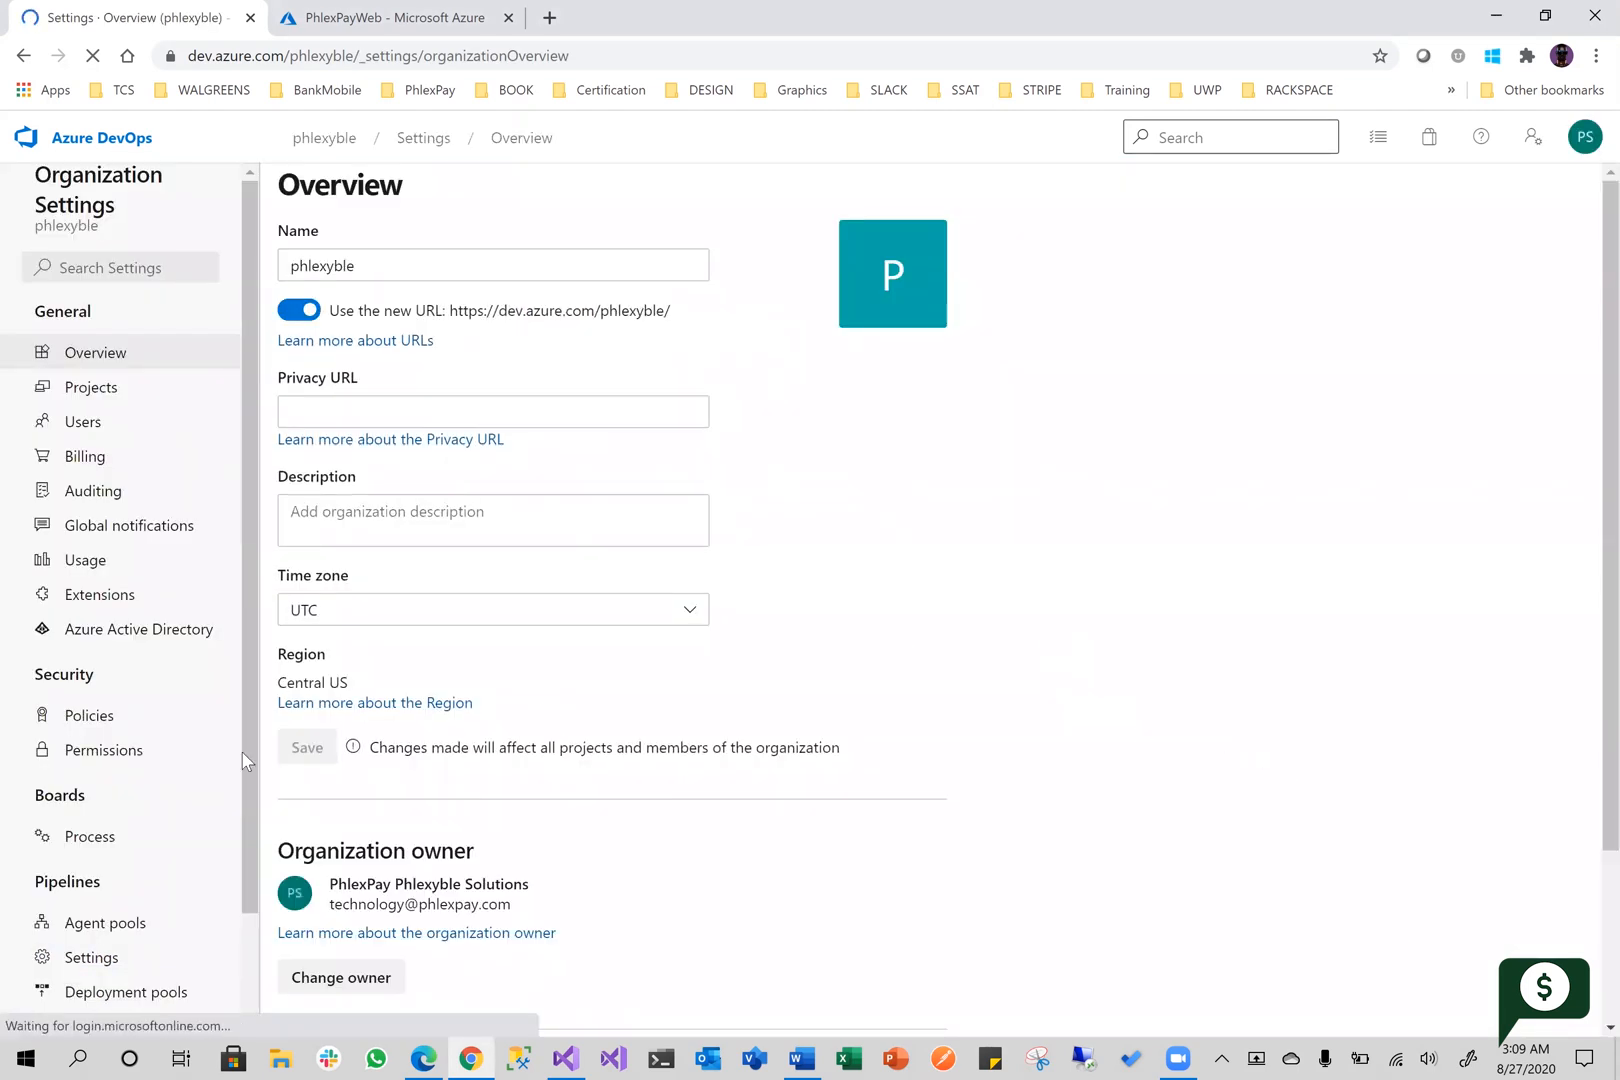
pyautogui.scroll(-2, 95, 790)
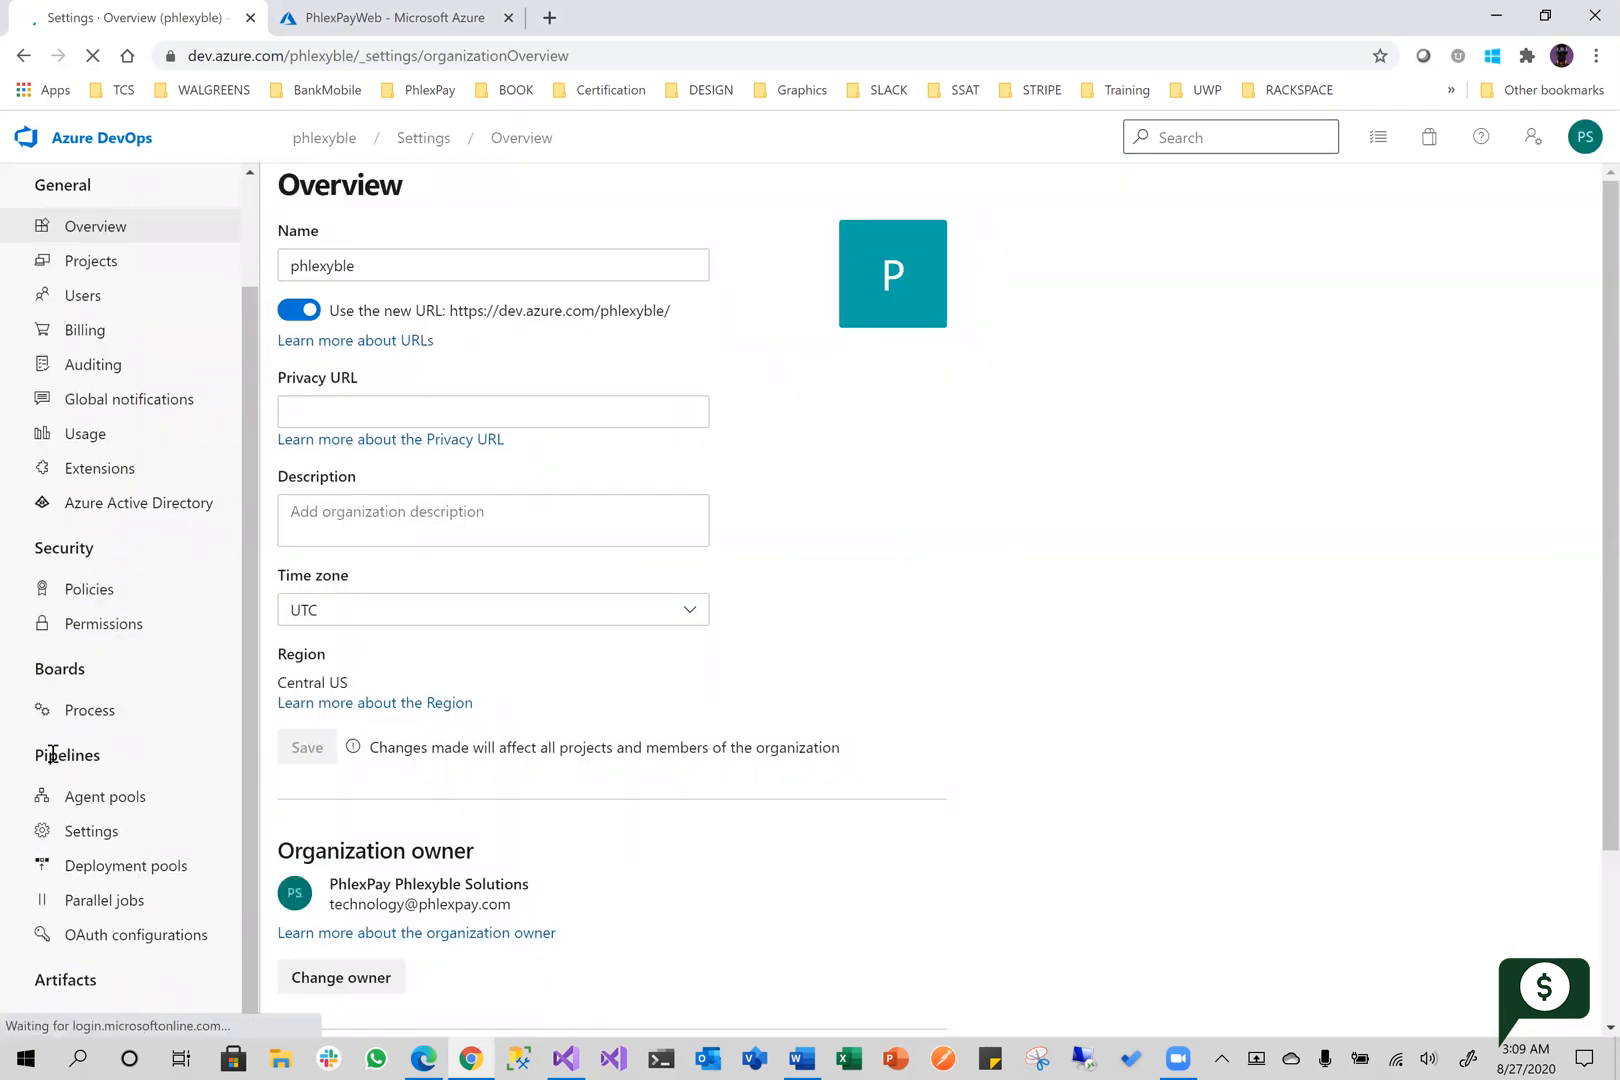
pyautogui.click(107, 806)
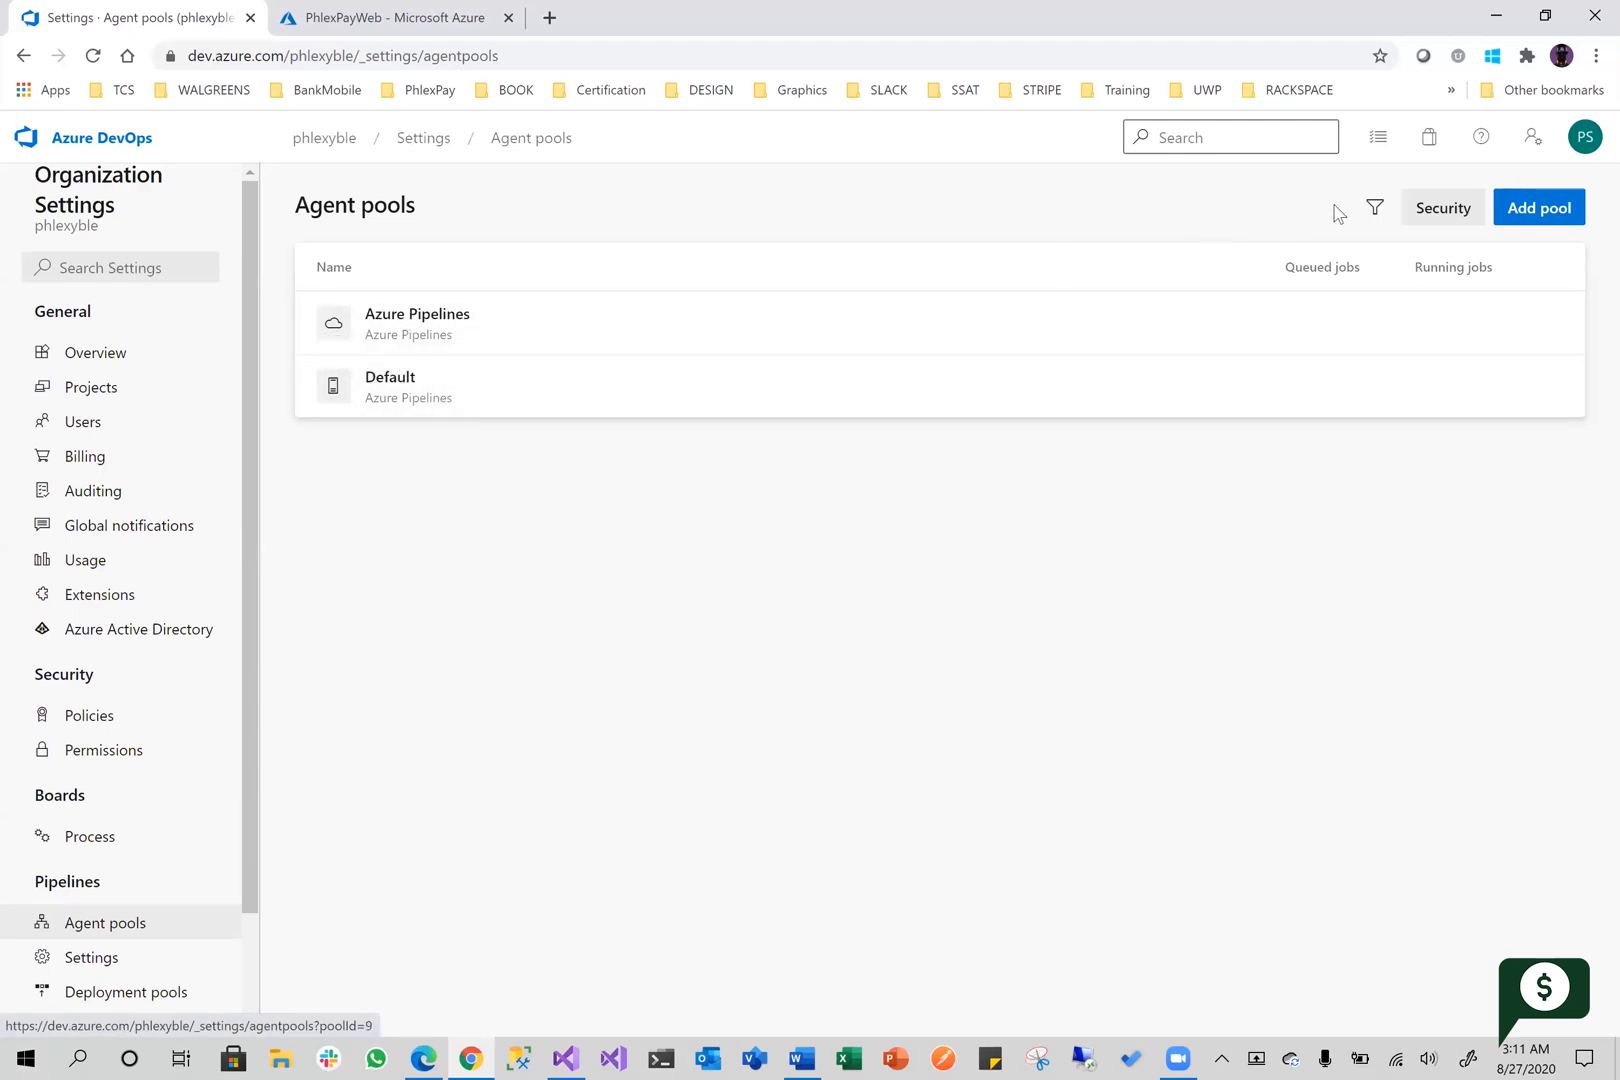
# Create a self-hosted agent pool named LocalMachinePool, keeping access for all pipelines and auto-provisioning in all projects enabled
pyautogui.click(1546, 216)
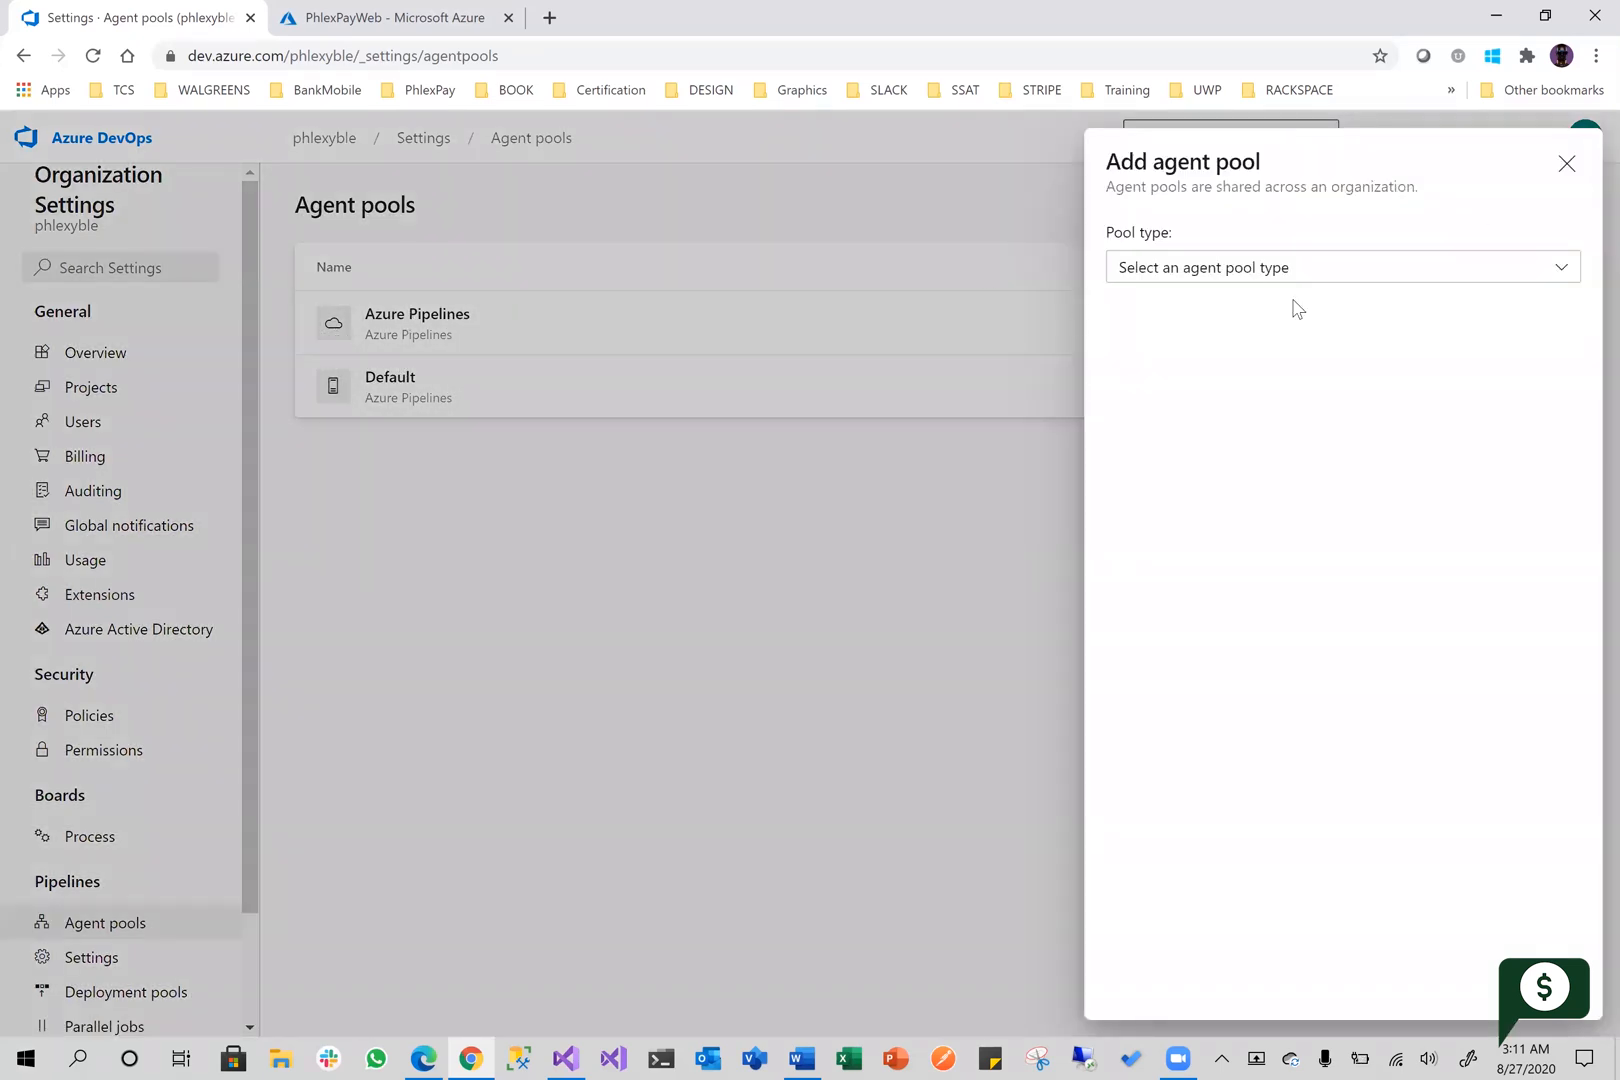
pyautogui.click(1372, 274)
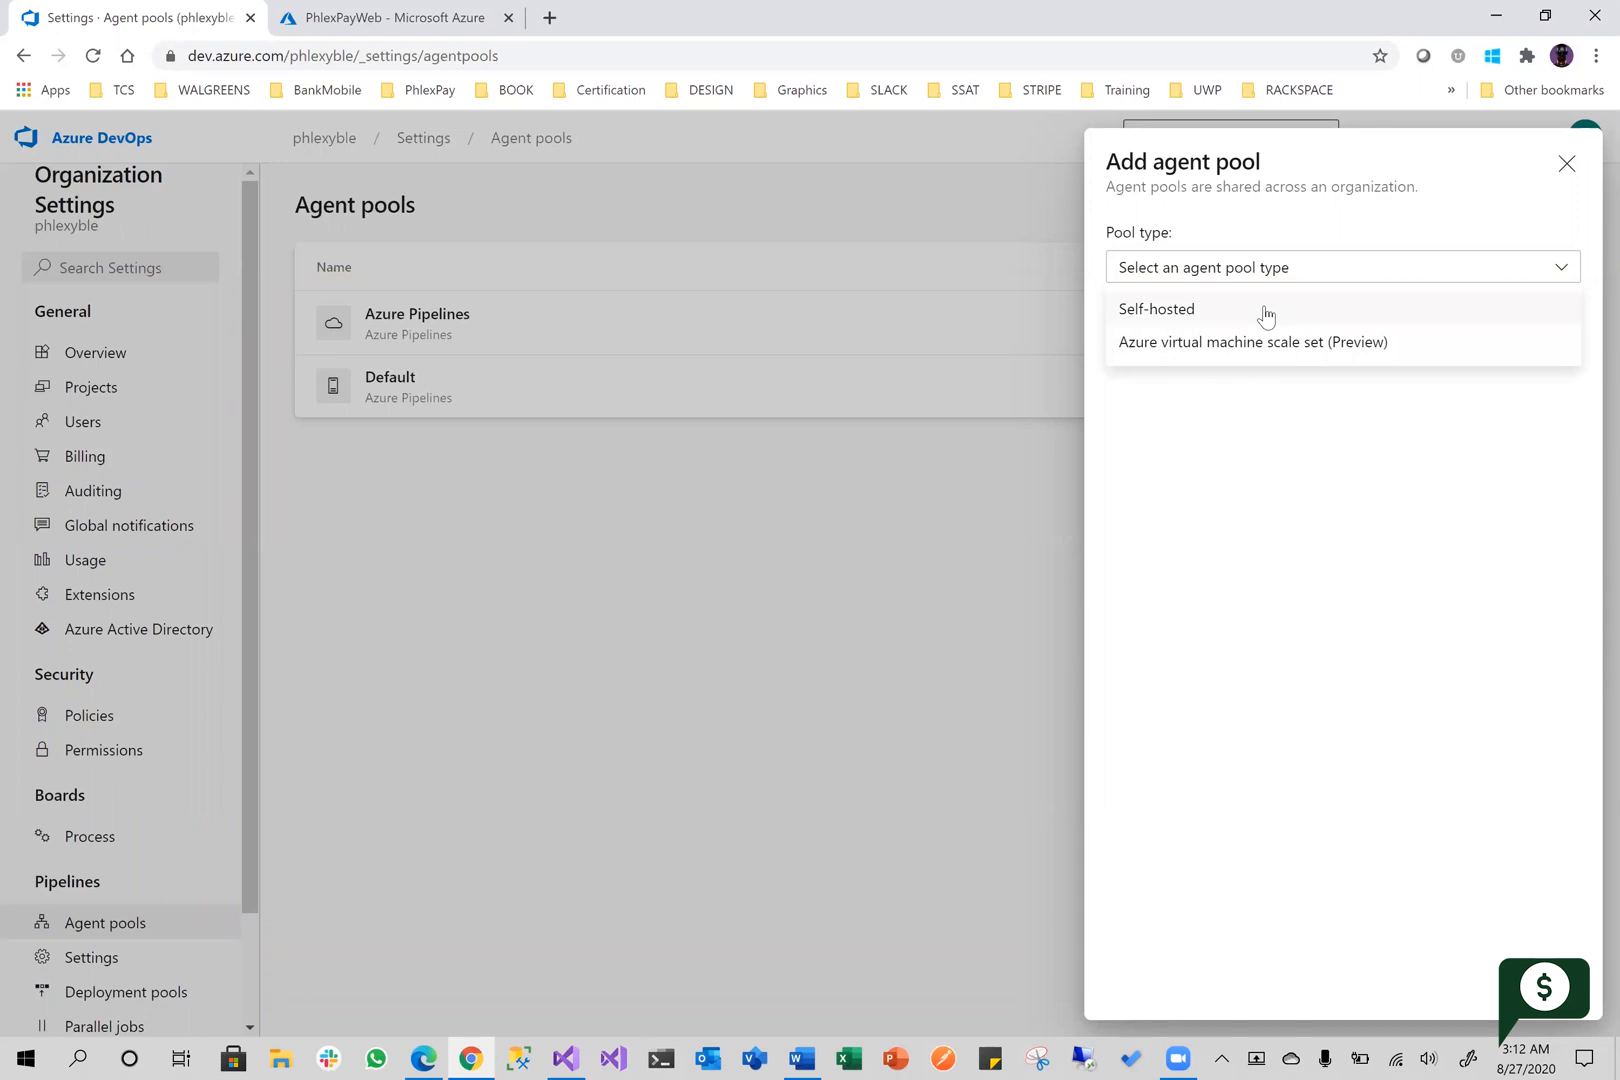
pyautogui.click(1200, 316)
pyautogui.click(1190, 355)
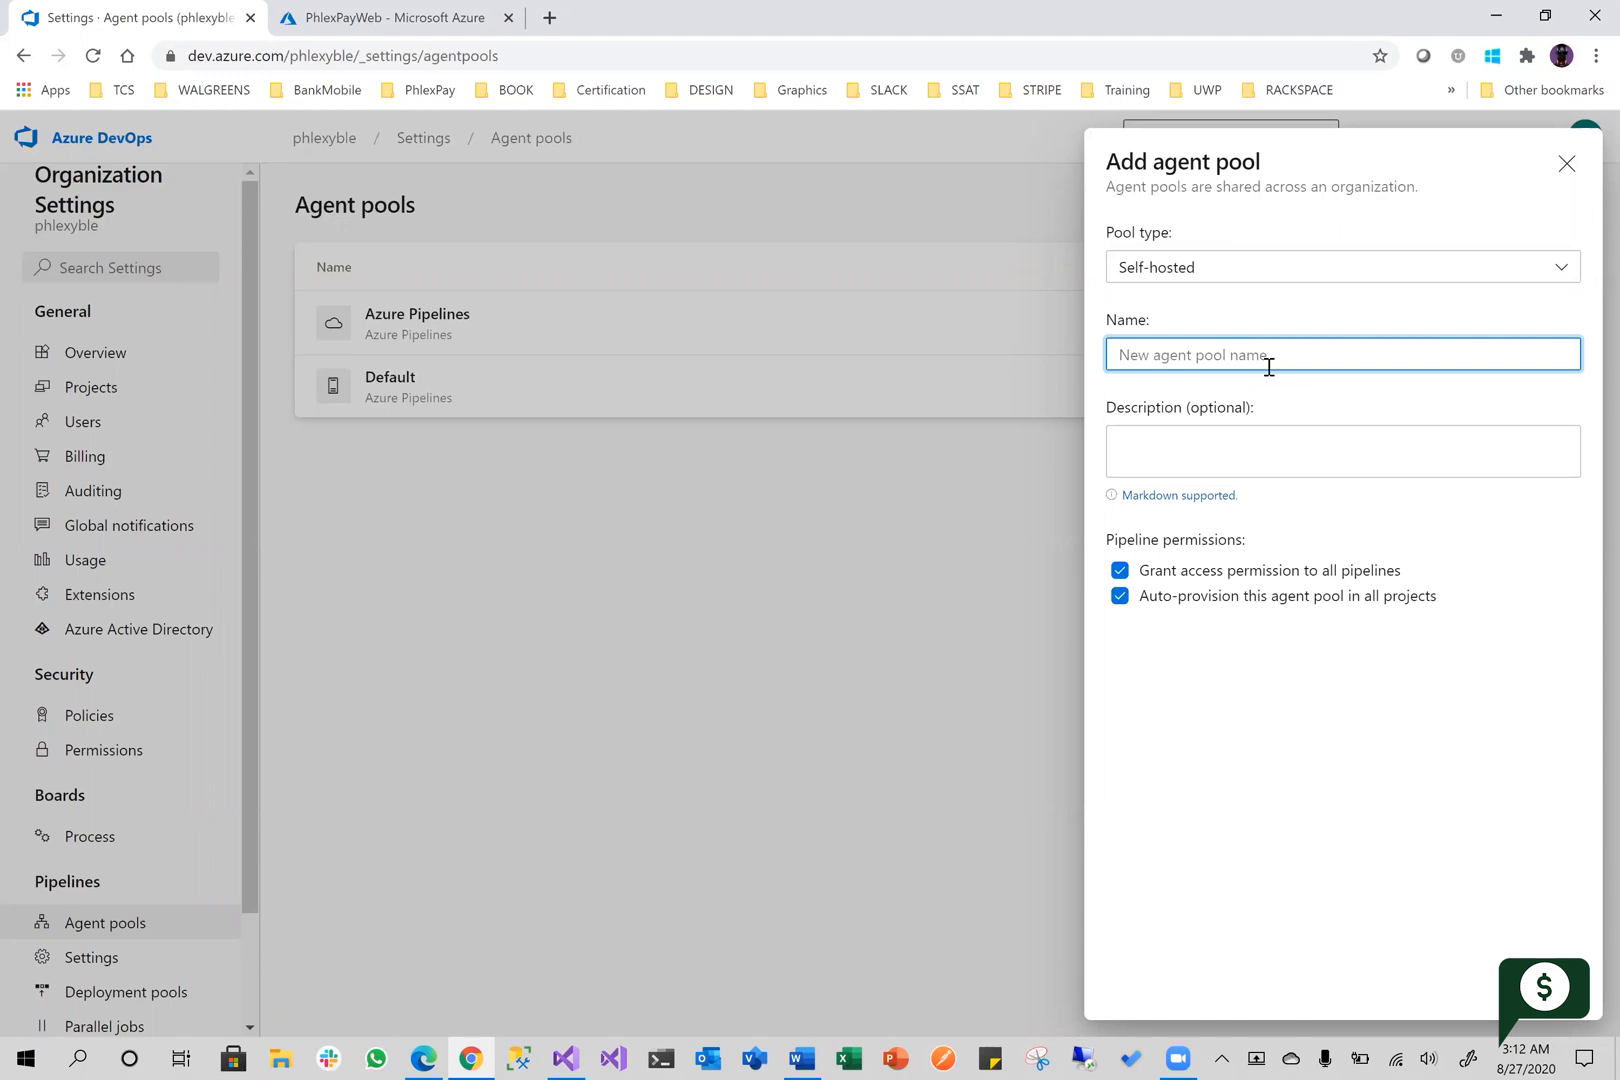
pyautogui.write('LocalMachinePool')
pyautogui.click(1270, 766)
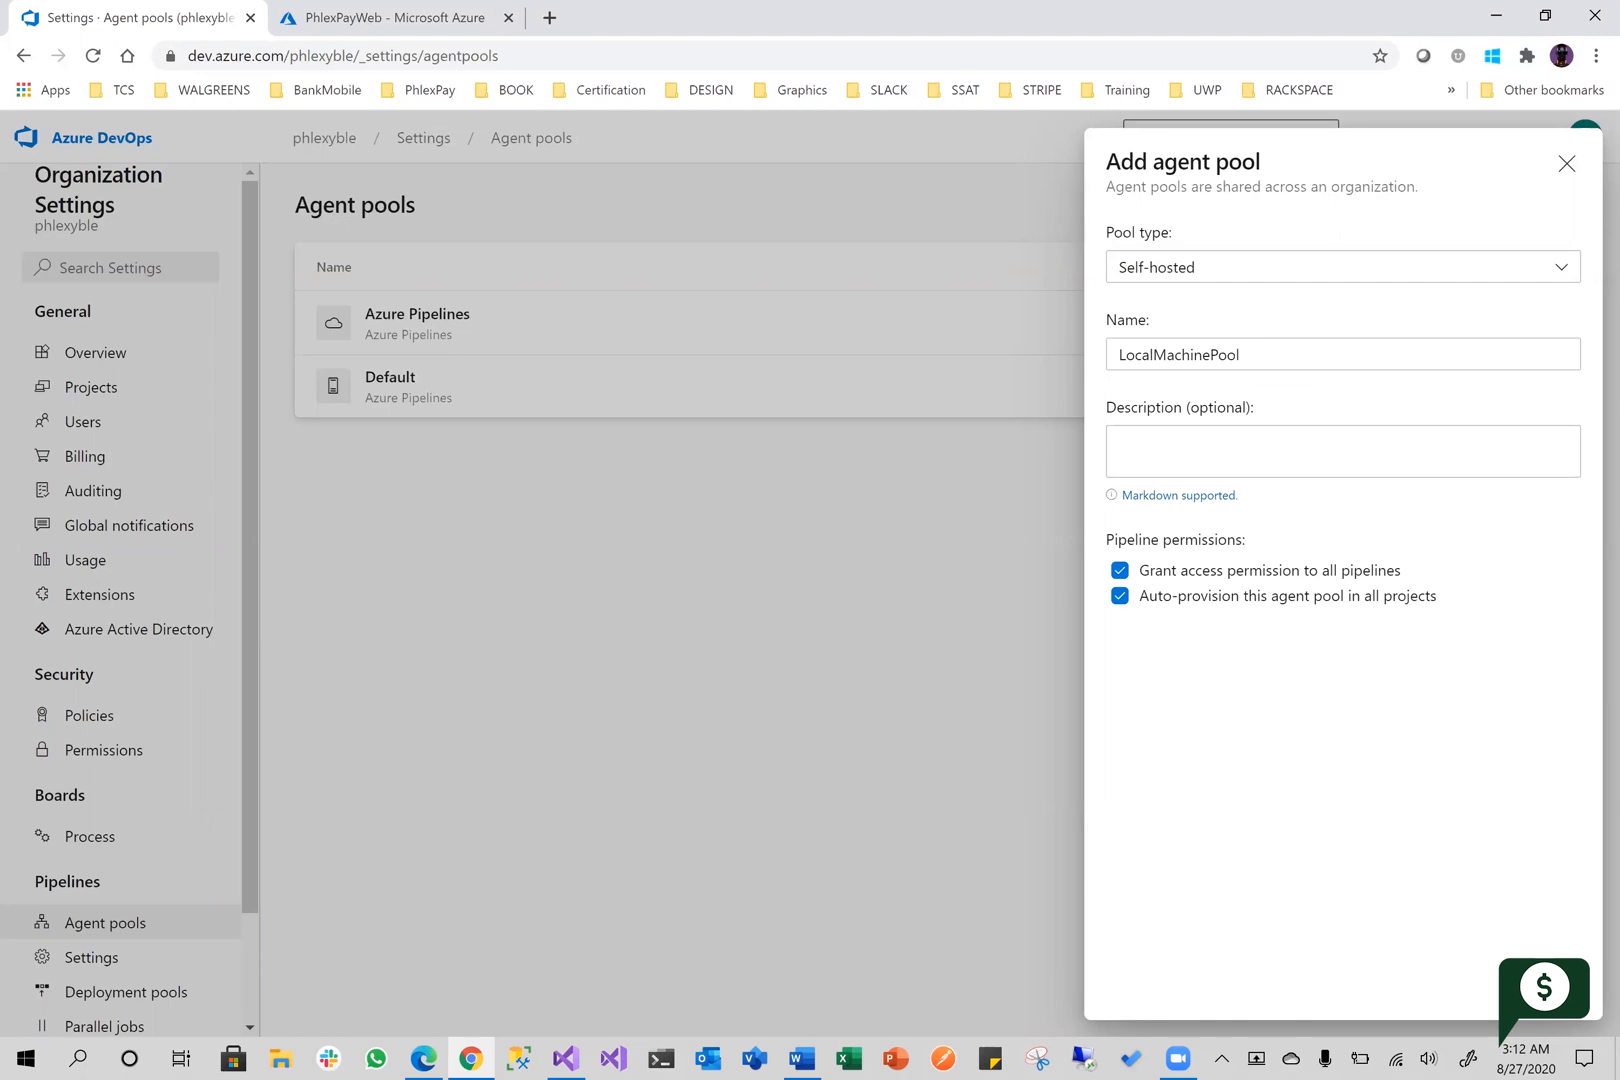
pyautogui.click(1545, 986)
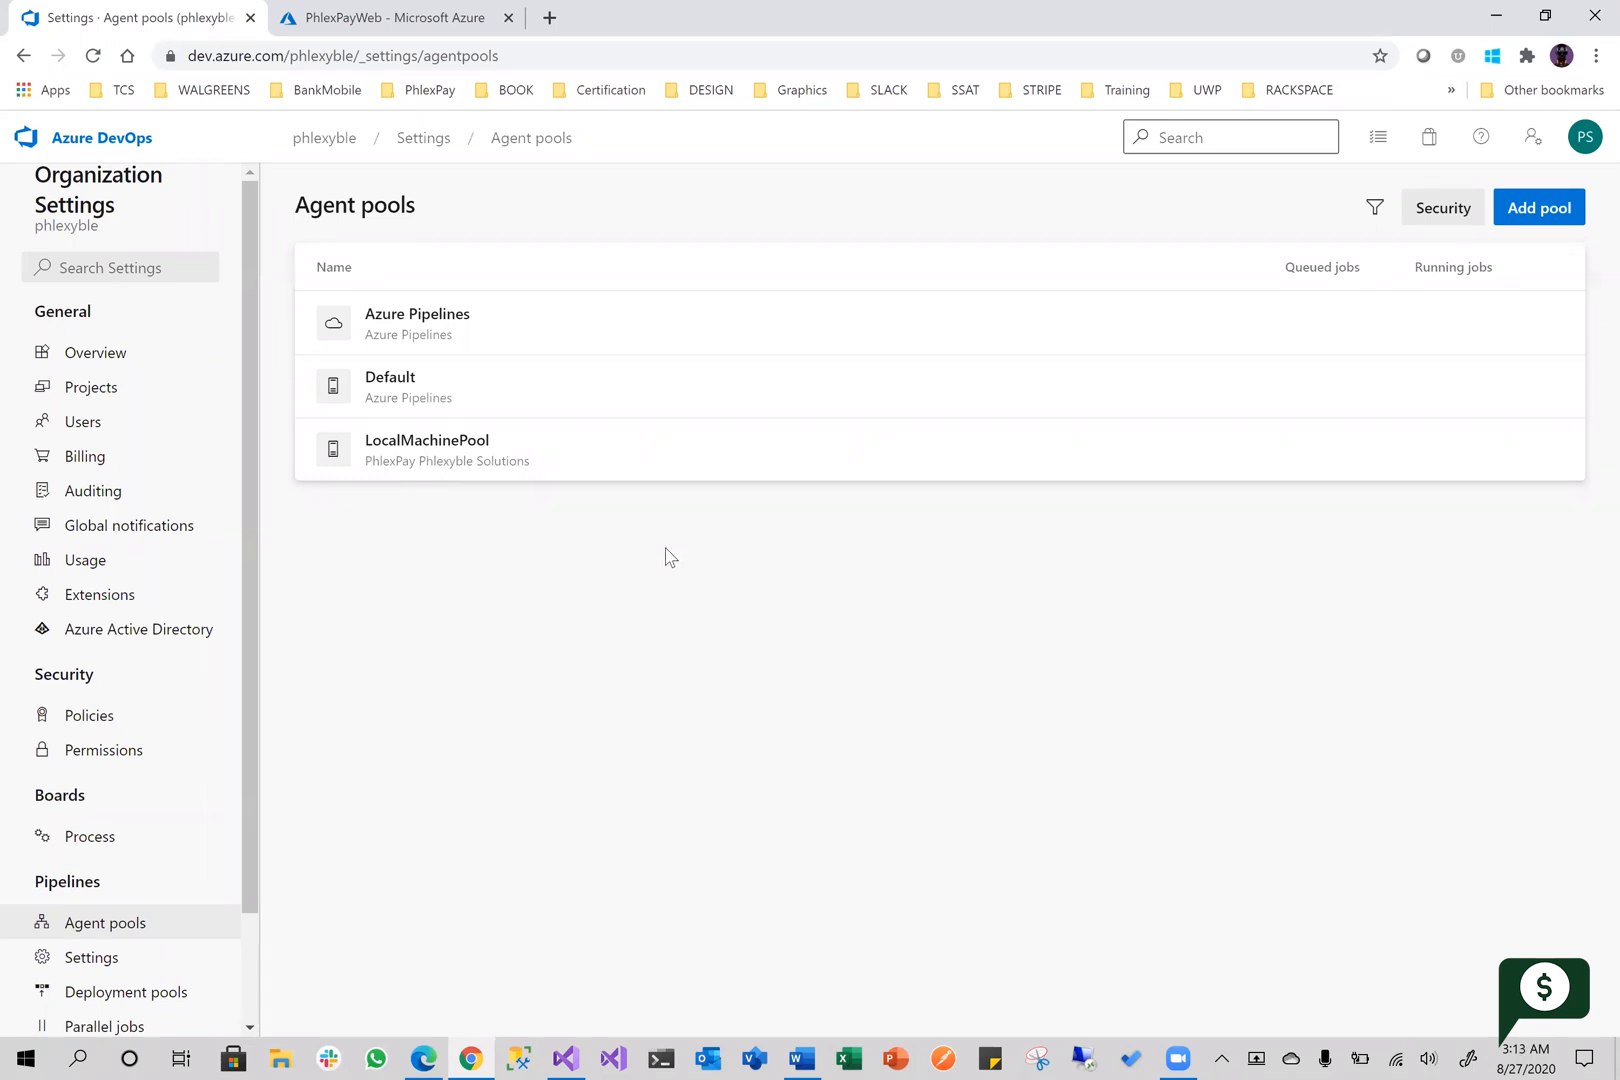
# Open LocalMachinePool and review its jobs, agents, details, settings and security information
pyautogui.click(495, 451)
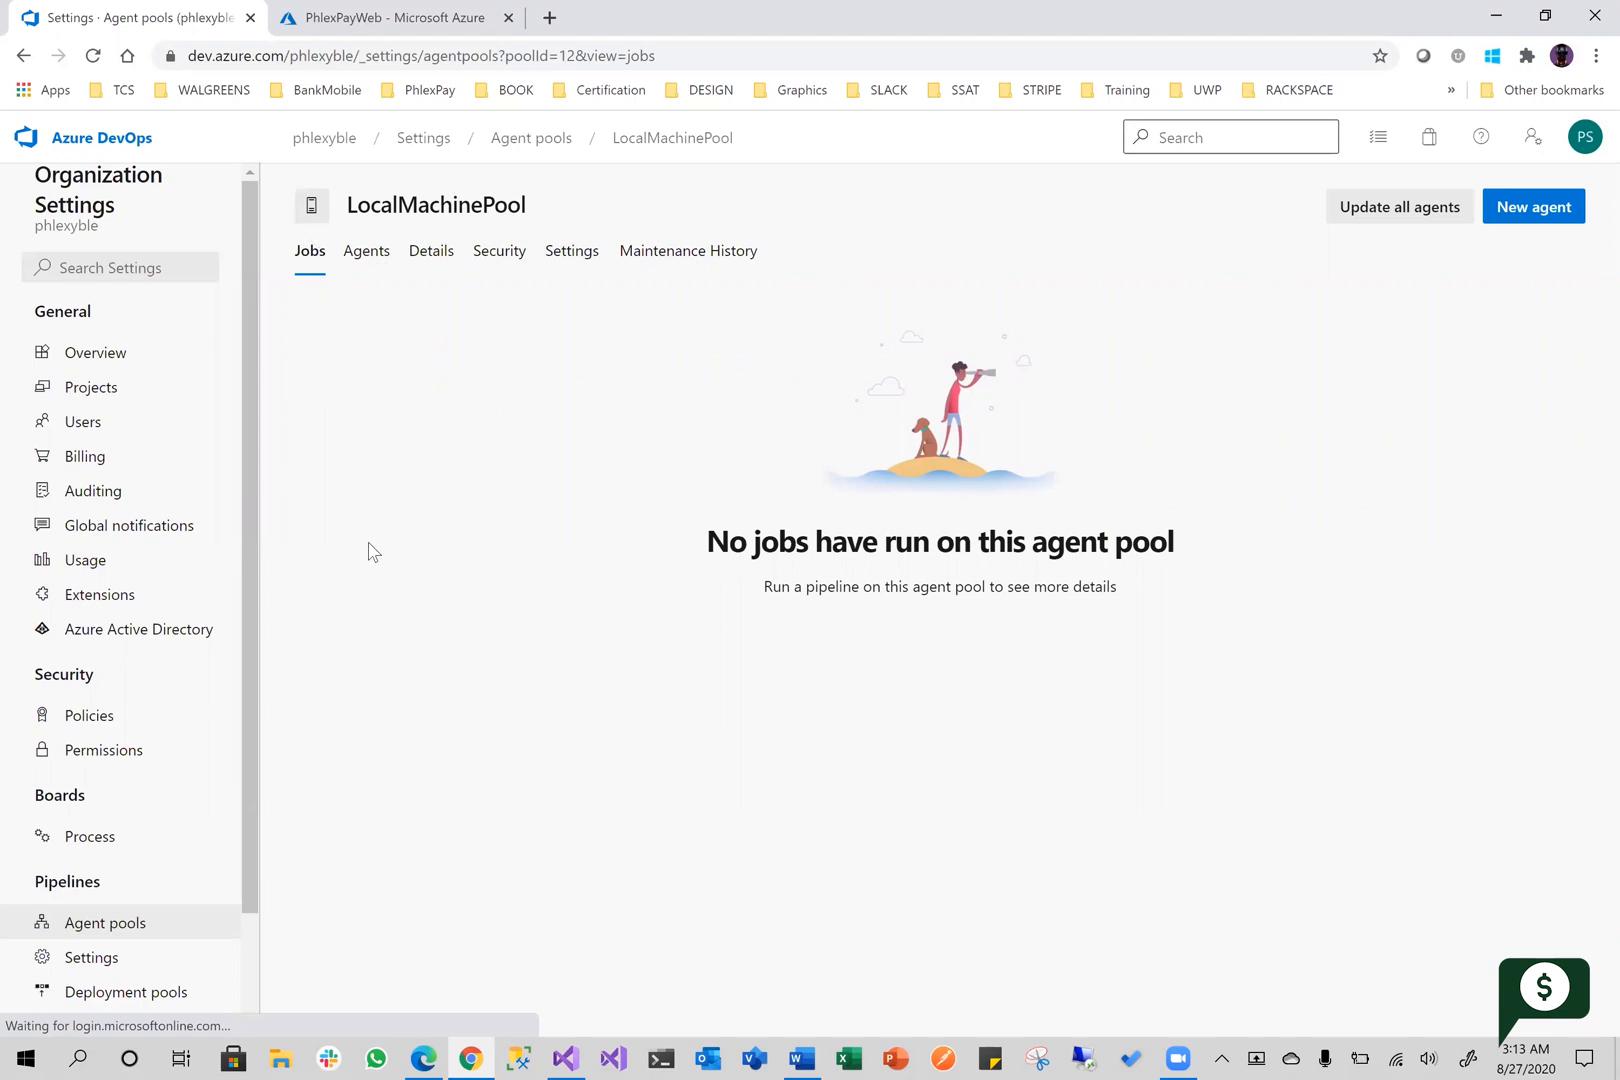
pyautogui.click(368, 252)
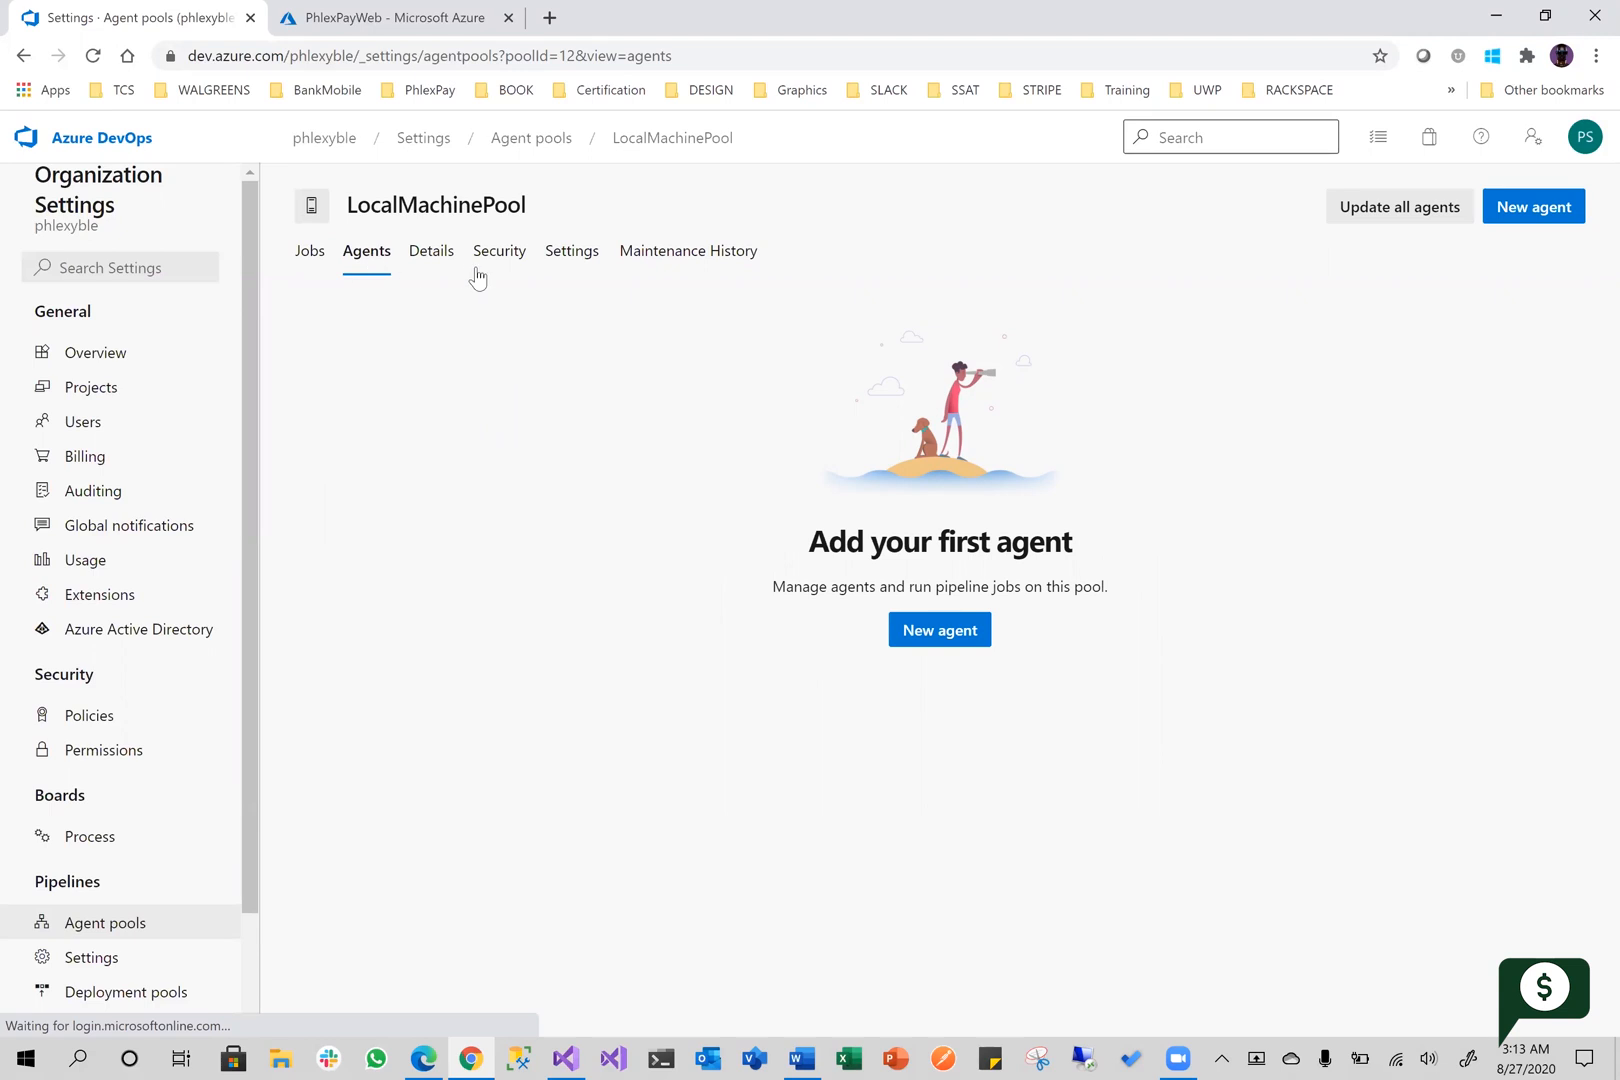
pyautogui.click(429, 258)
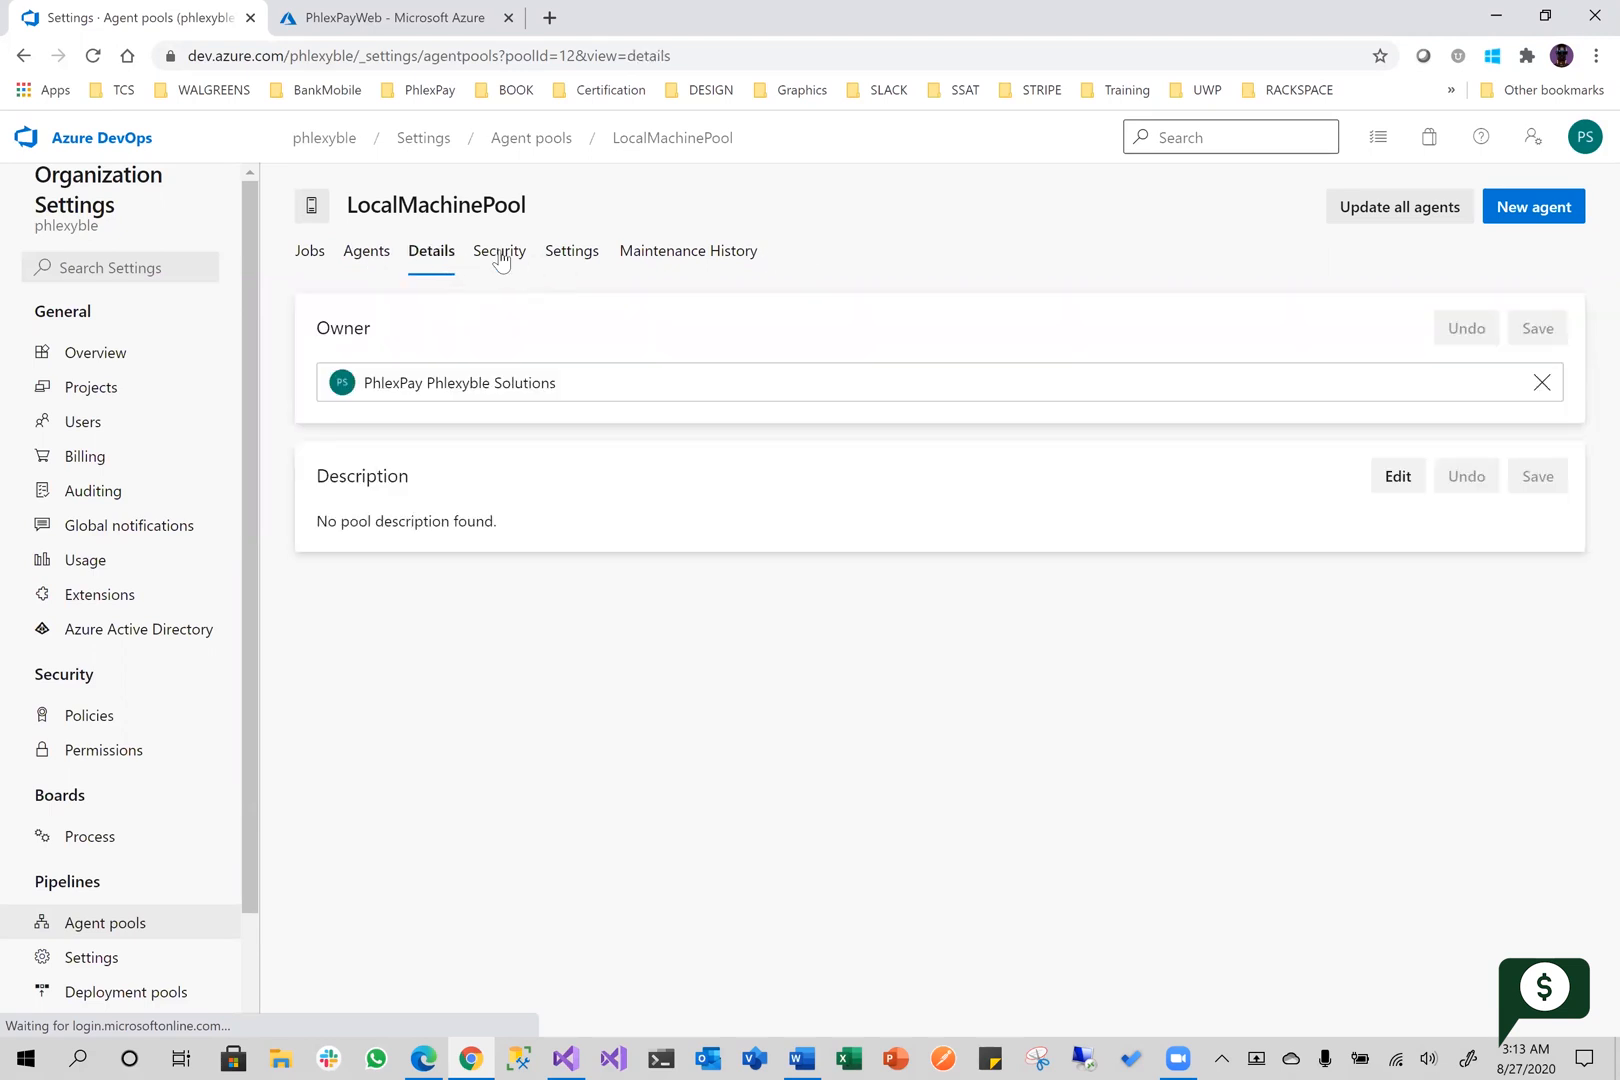
pyautogui.click(572, 259)
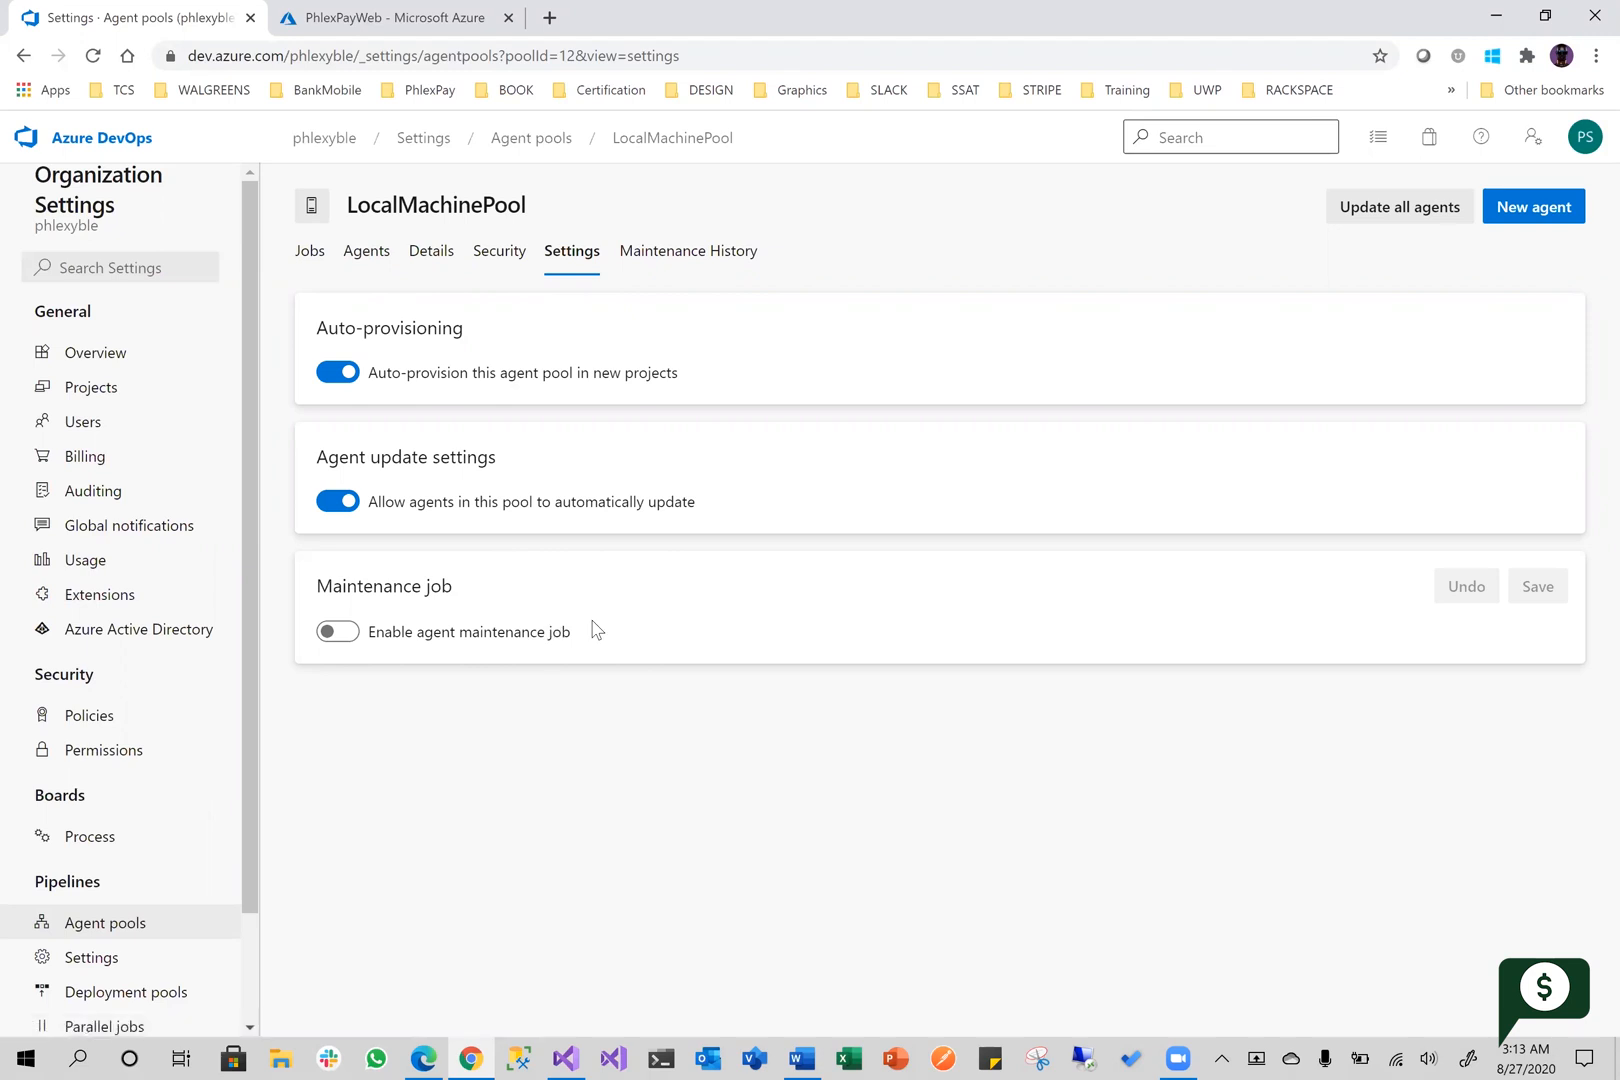
pyautogui.click(494, 254)
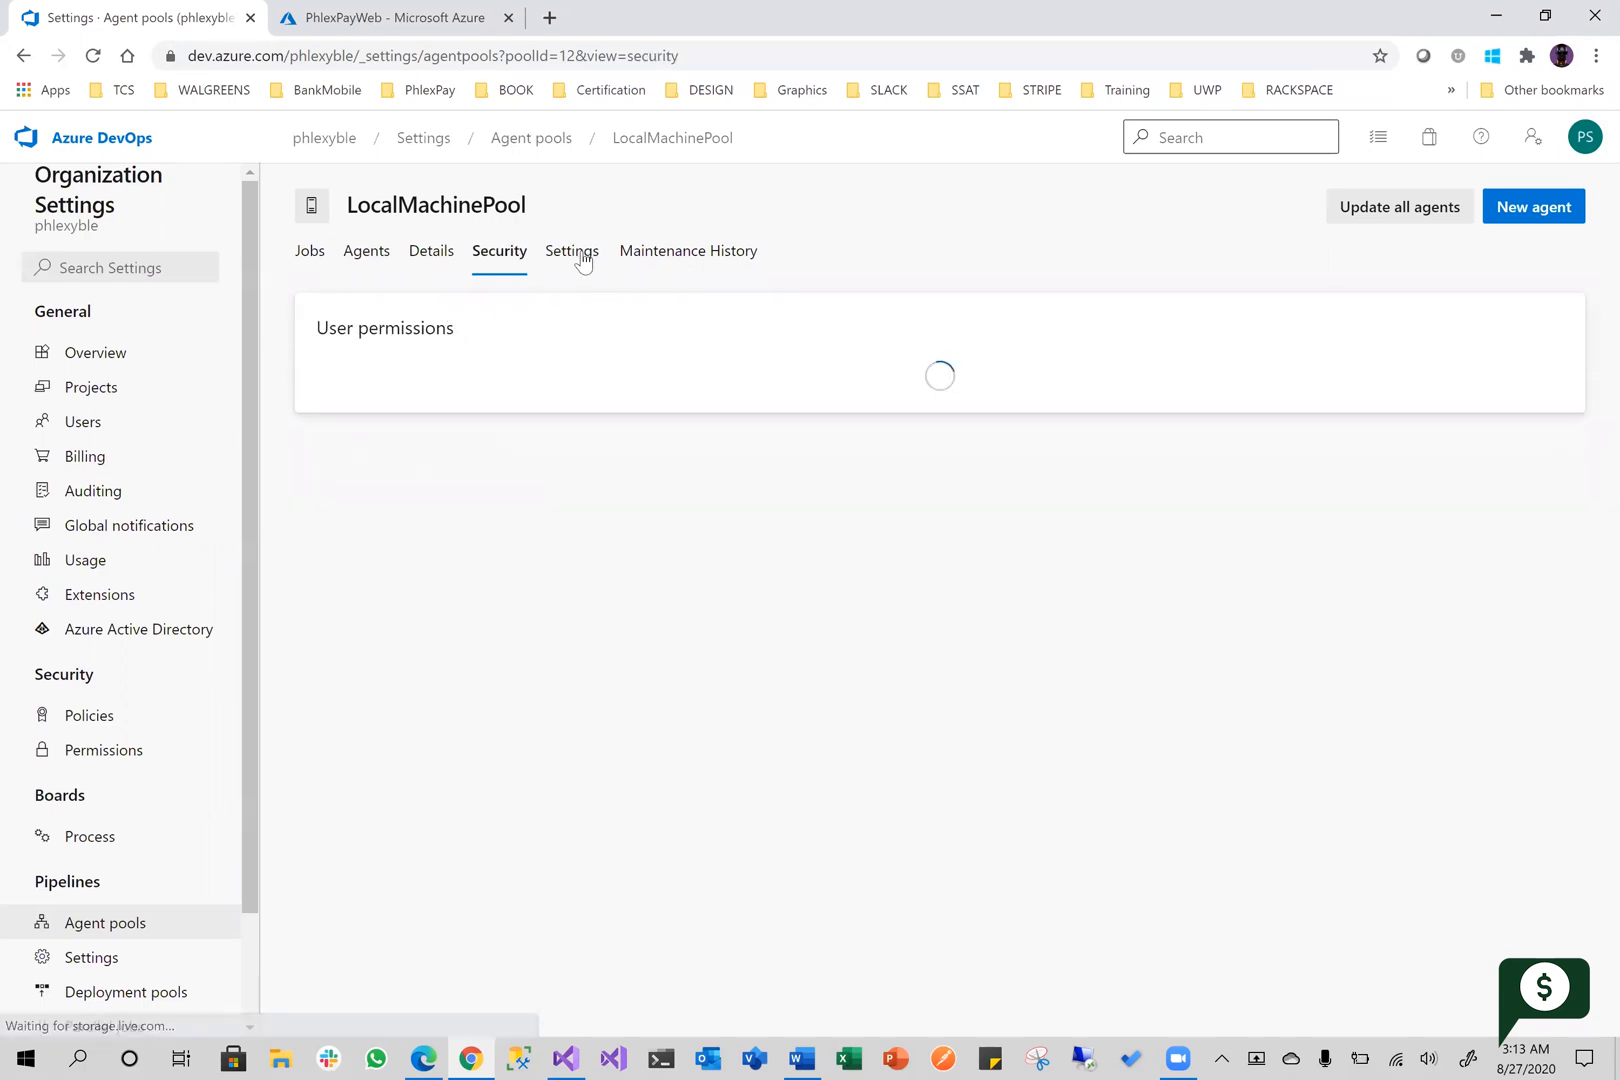
# Start adding a new agent to LocalMachinePool and compare the setup instructions for Windows, macOS and Linux, ending on Windows x64
pyautogui.click(370, 262)
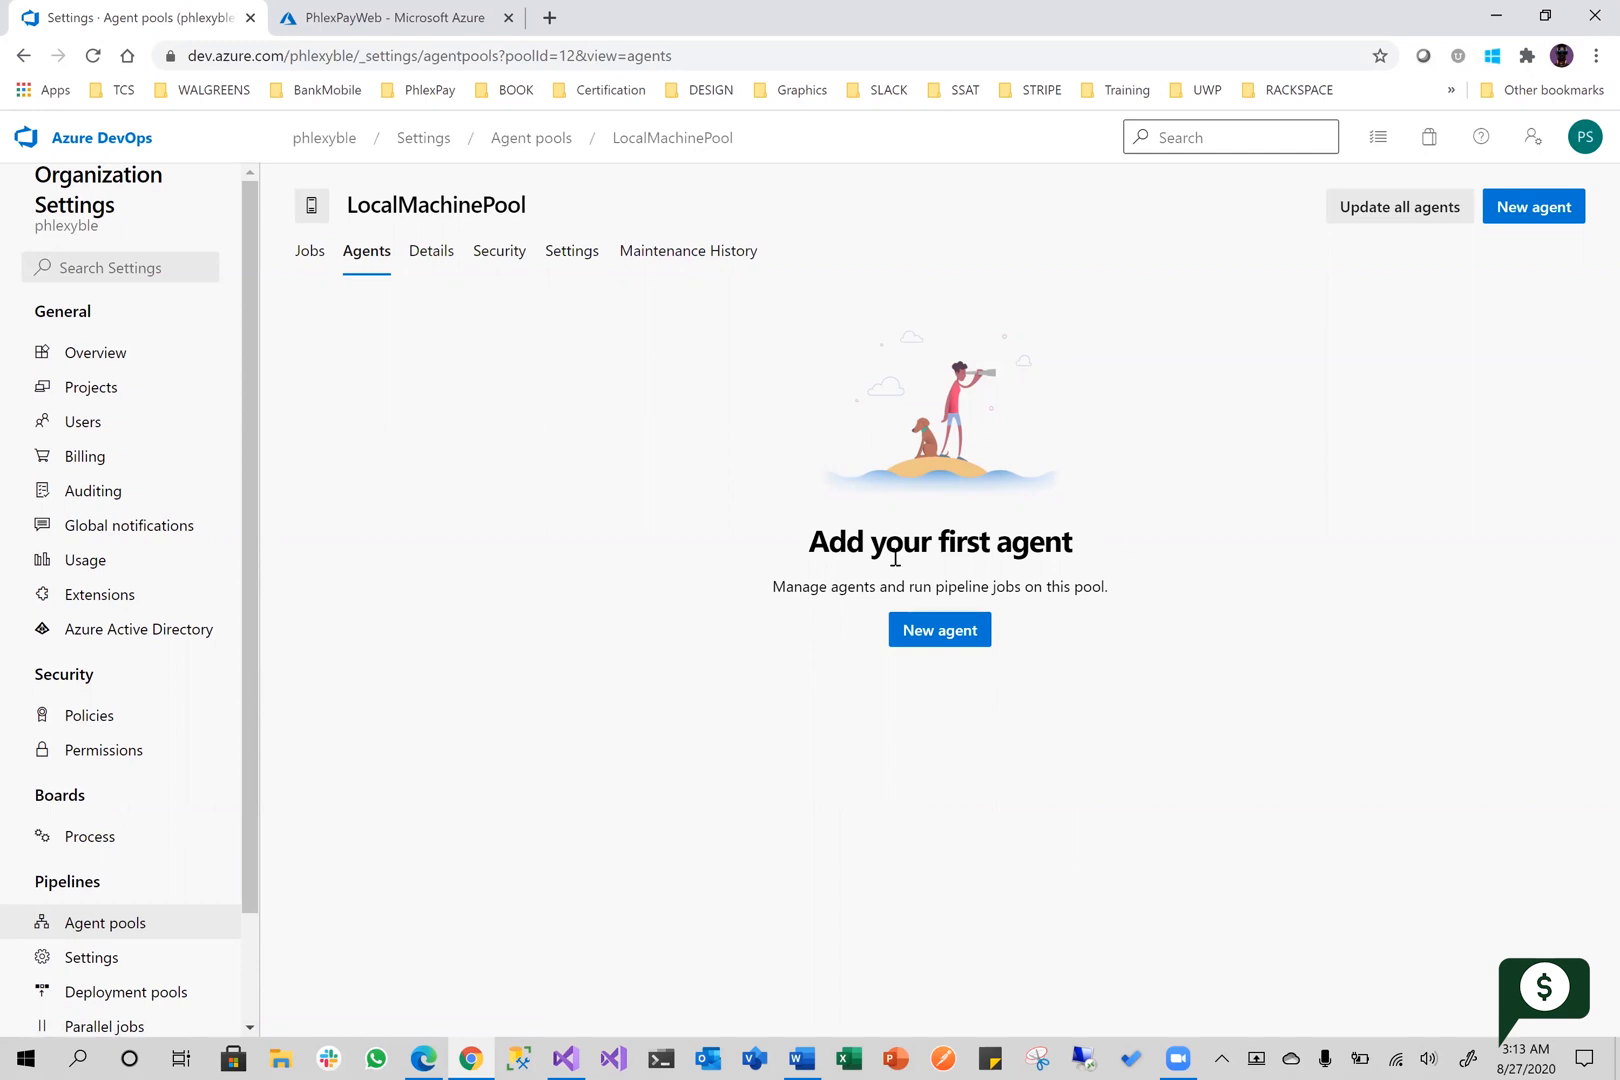
pyautogui.click(938, 636)
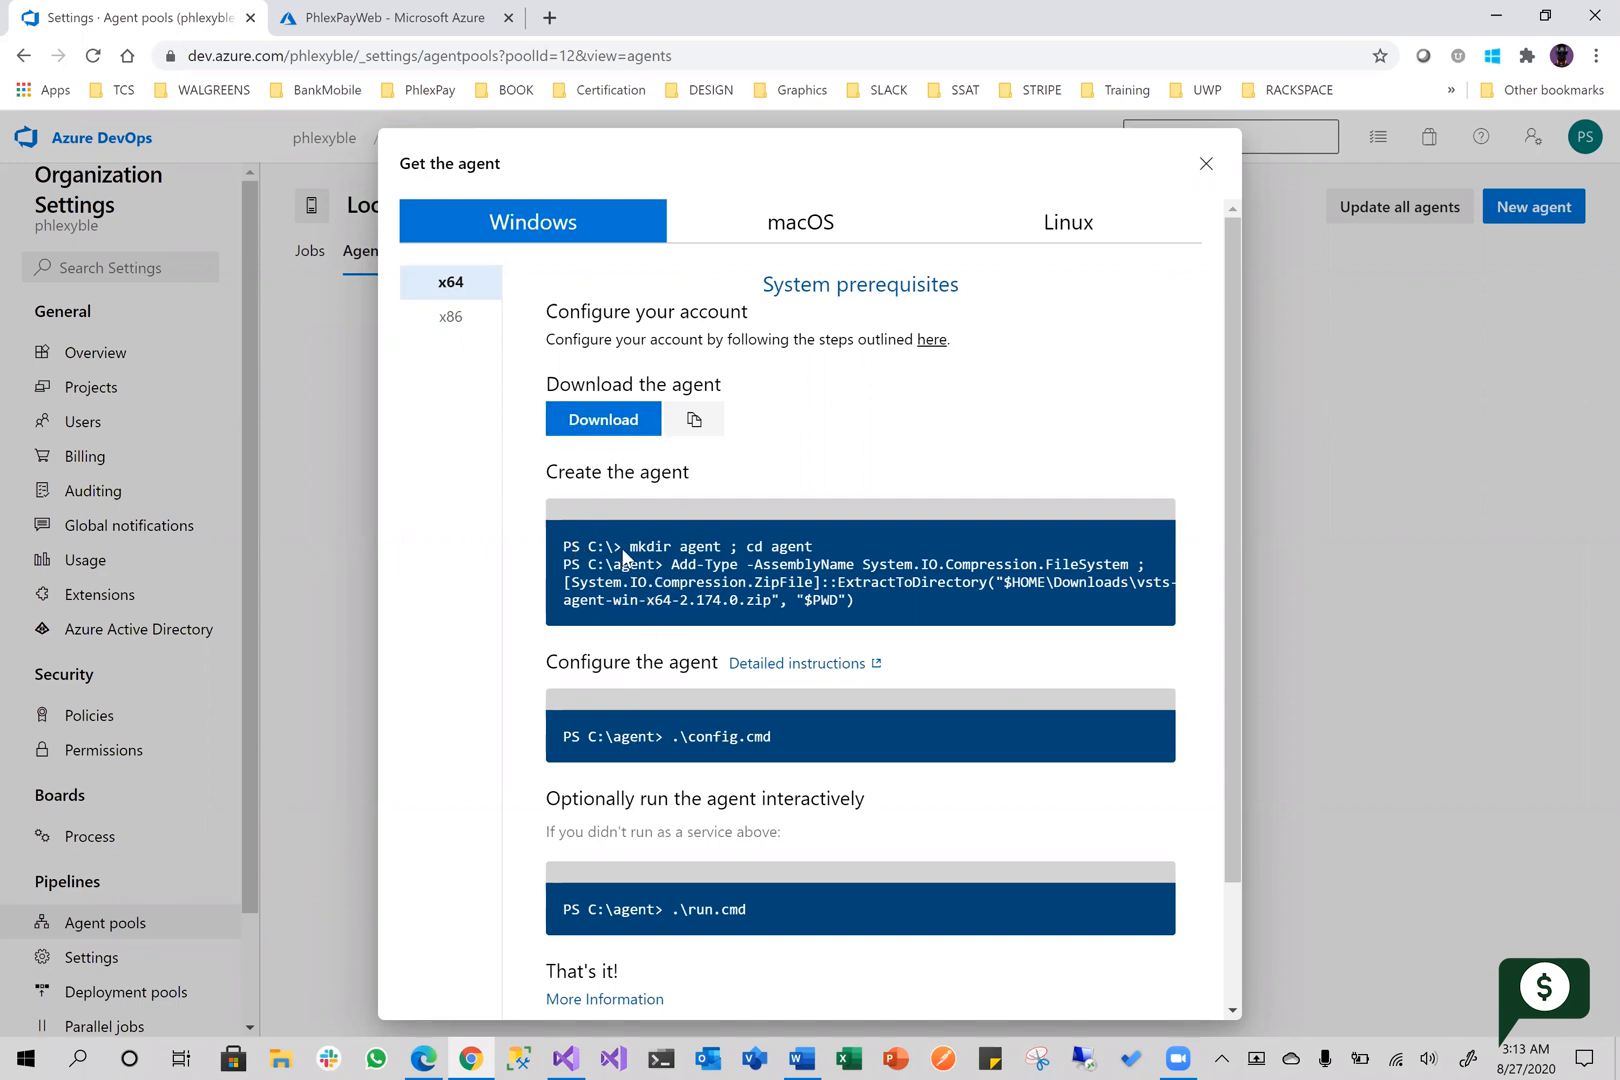
pyautogui.scroll(-3, 665, 825)
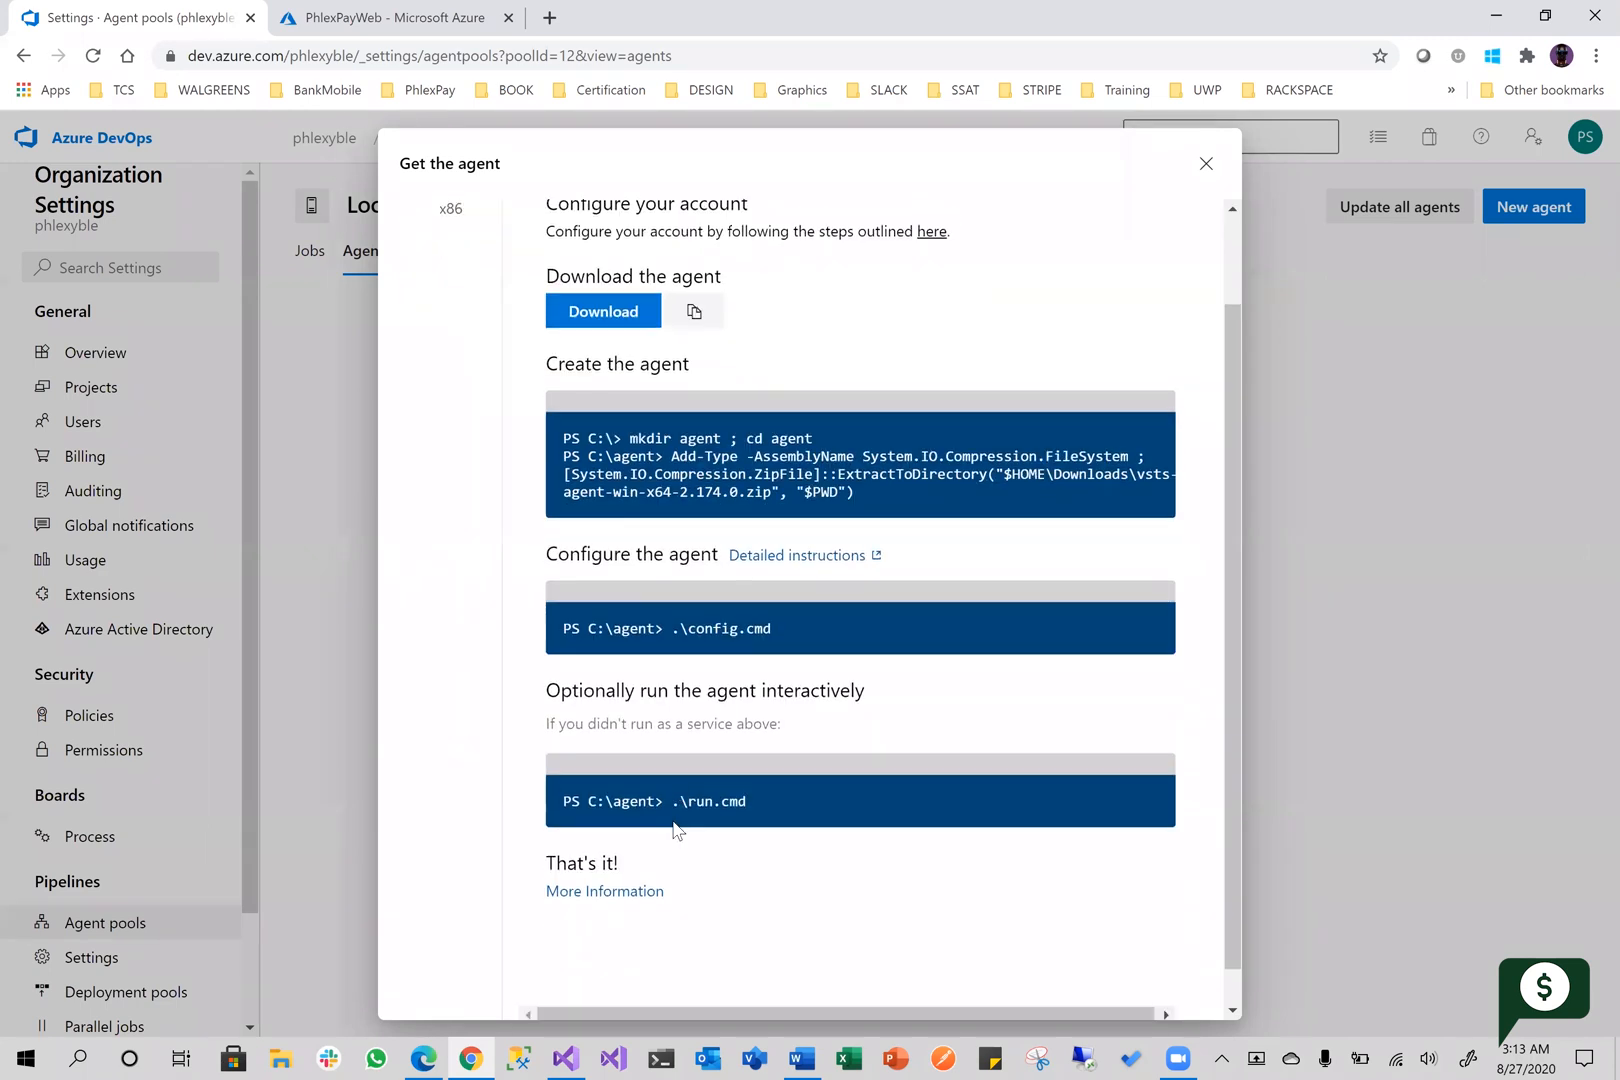
pyautogui.scroll(3, 662, 832)
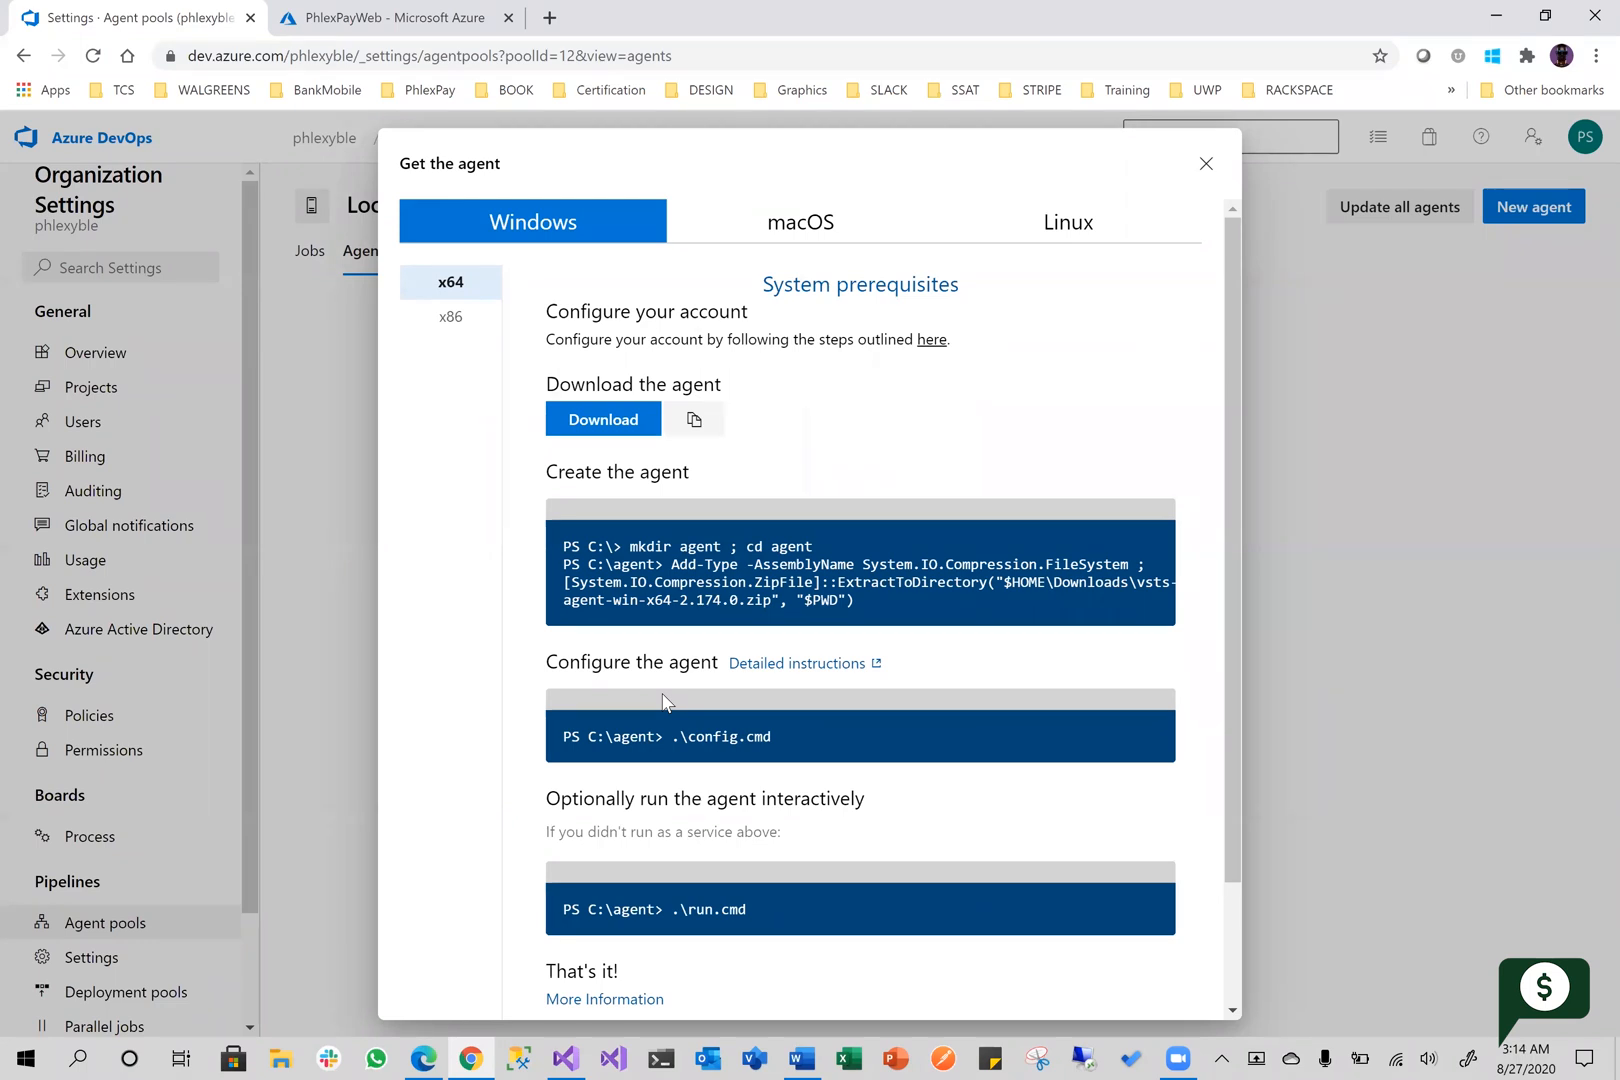
pyautogui.click(805, 224)
pyautogui.scroll(-1, 594, 906)
pyautogui.click(1042, 222)
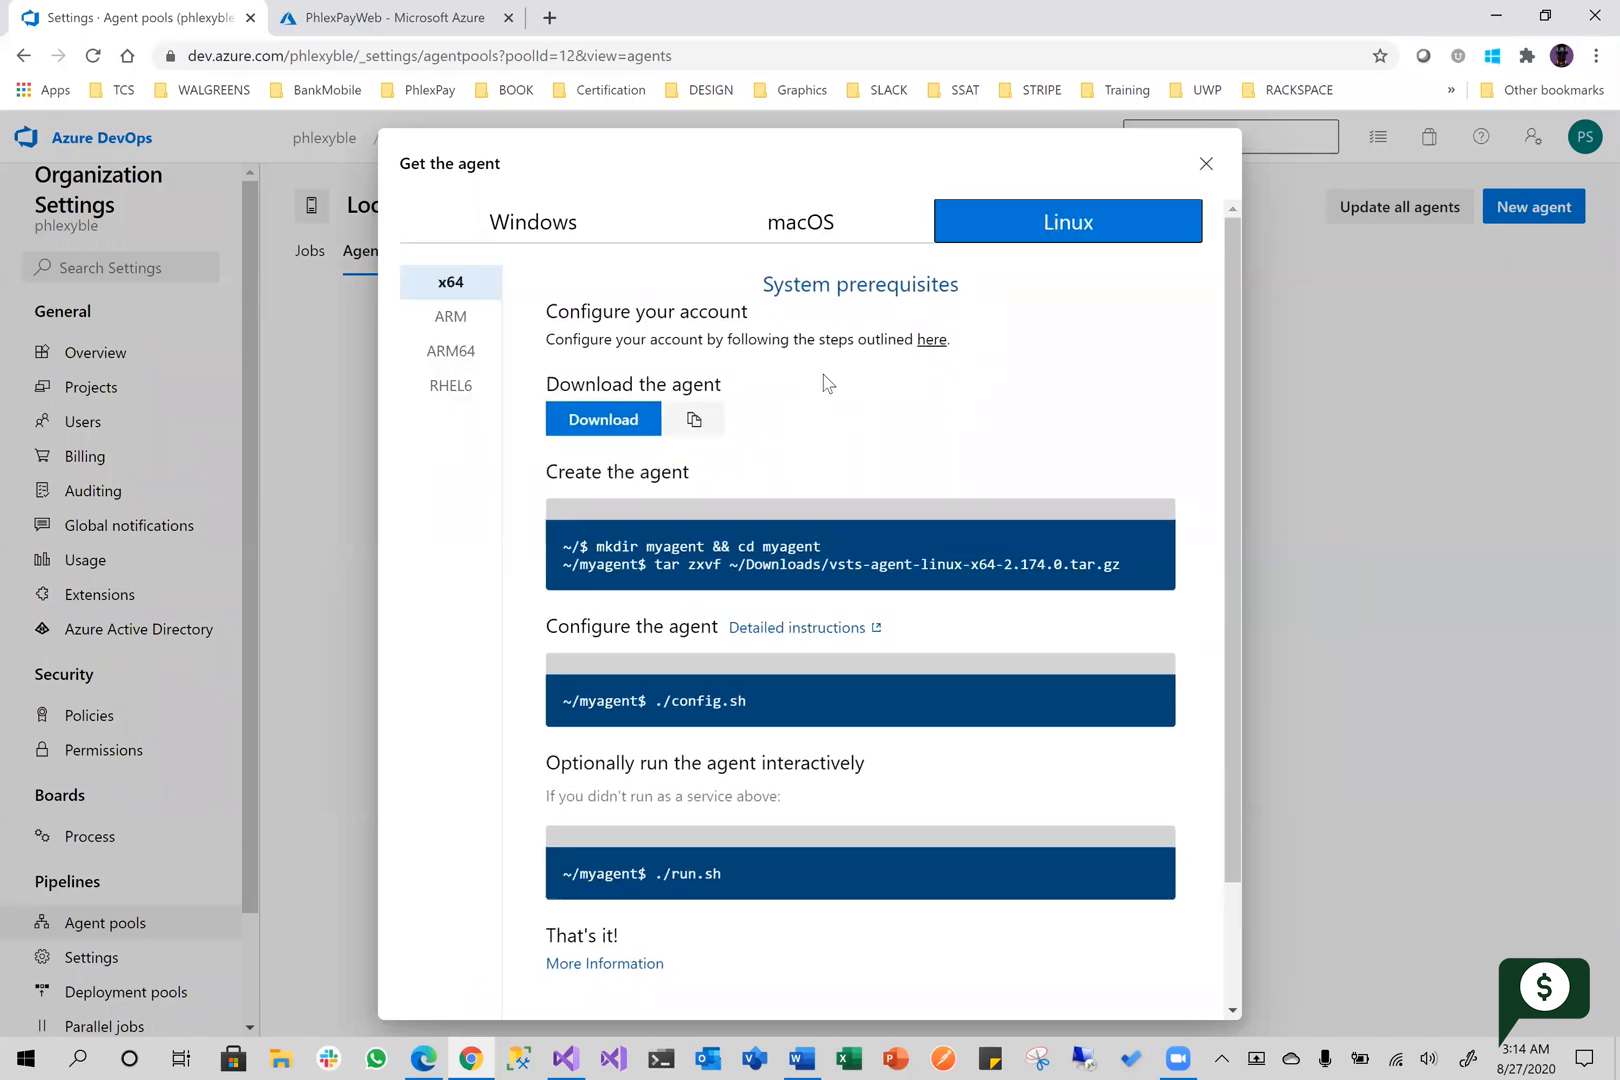
pyautogui.scroll(-2, 680, 652)
pyautogui.scroll(2, 690, 662)
pyautogui.click(777, 224)
pyautogui.click(535, 226)
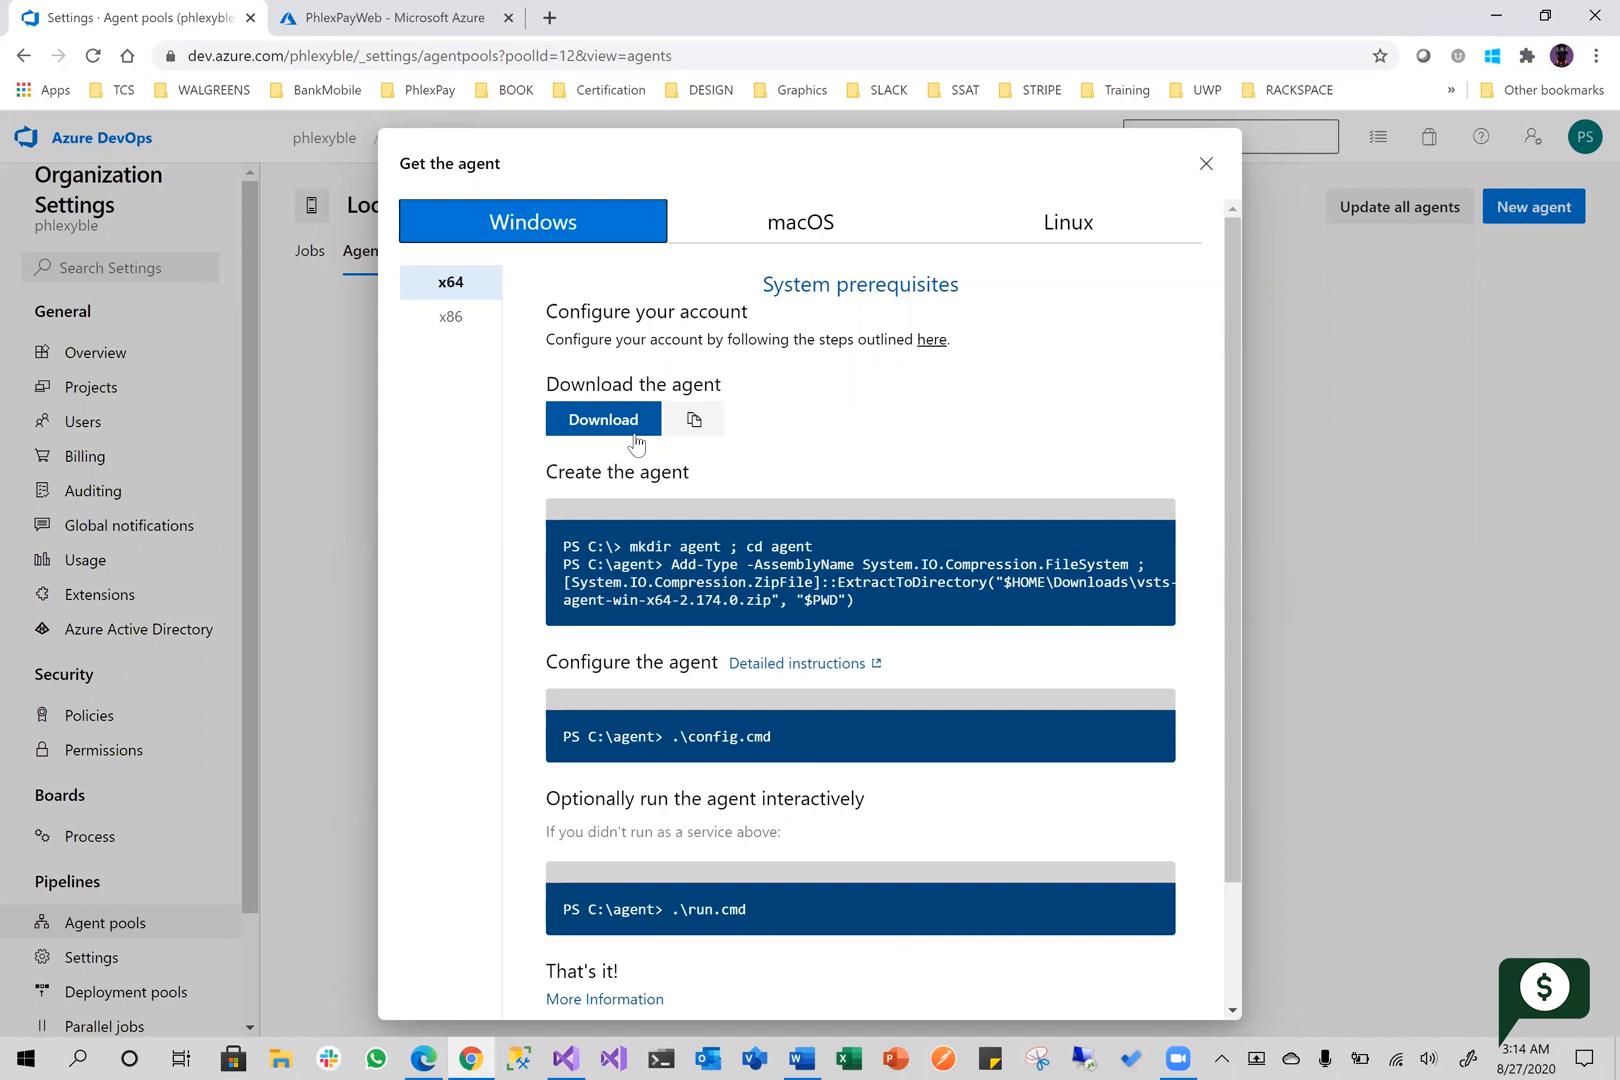
pyautogui.click(810, 240)
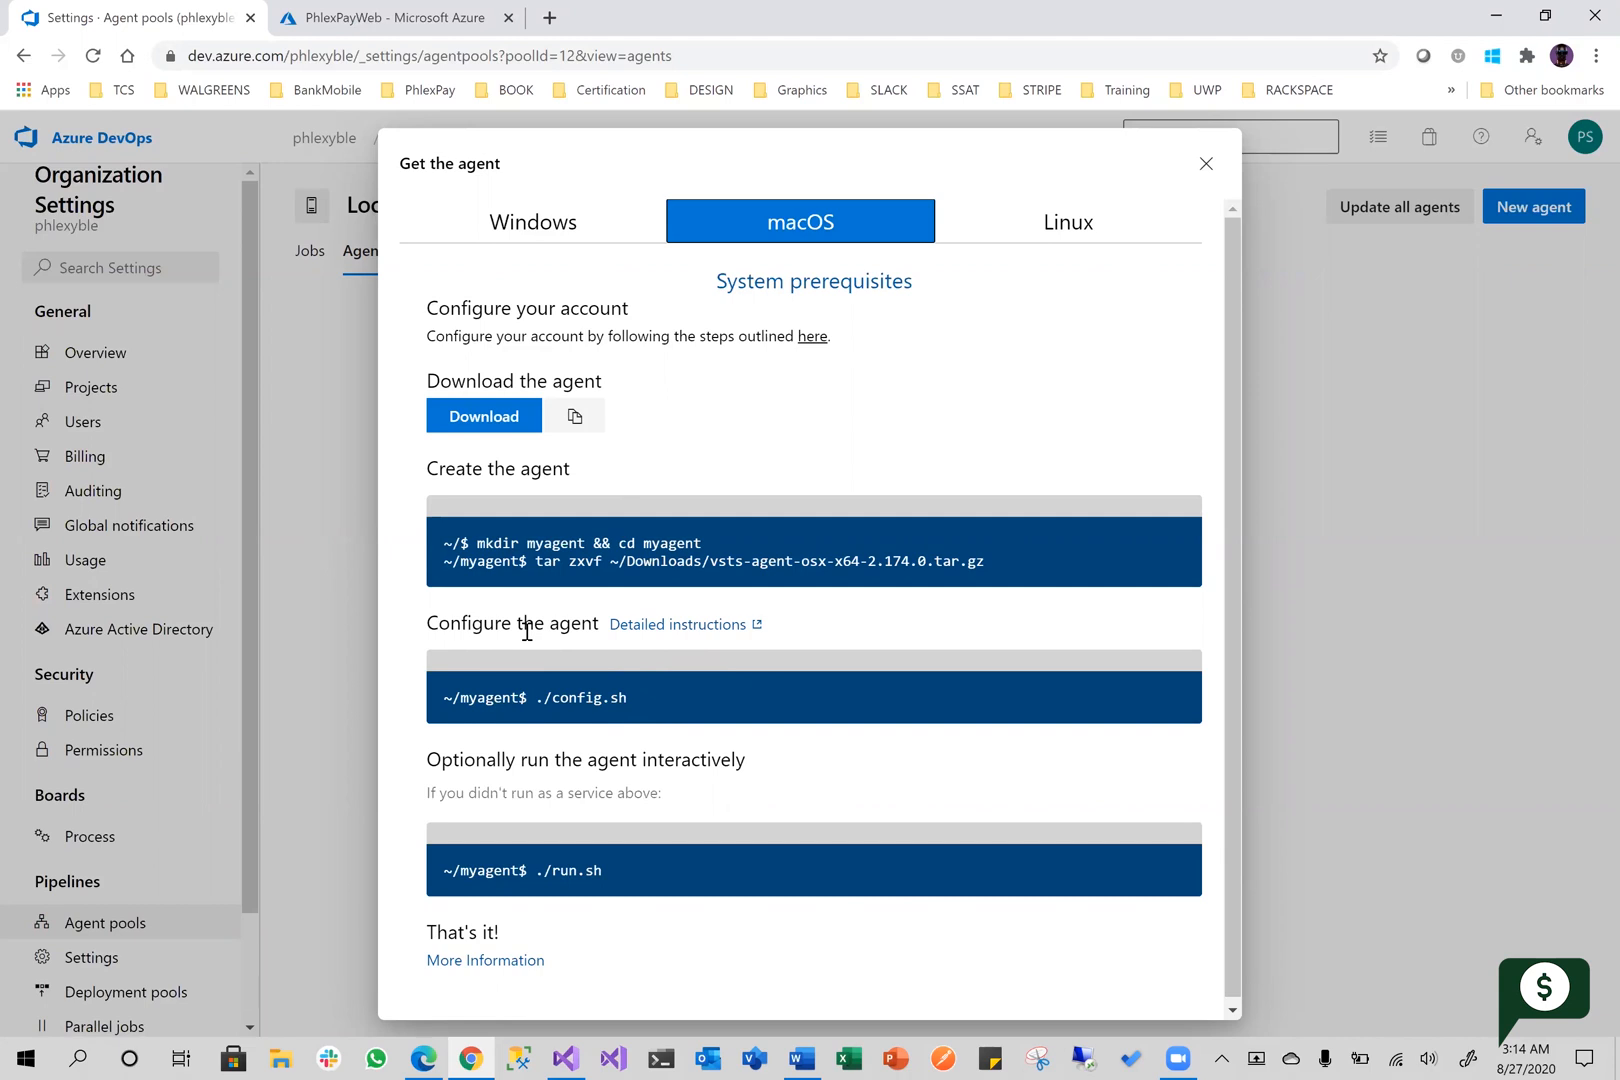
pyautogui.click(550, 226)
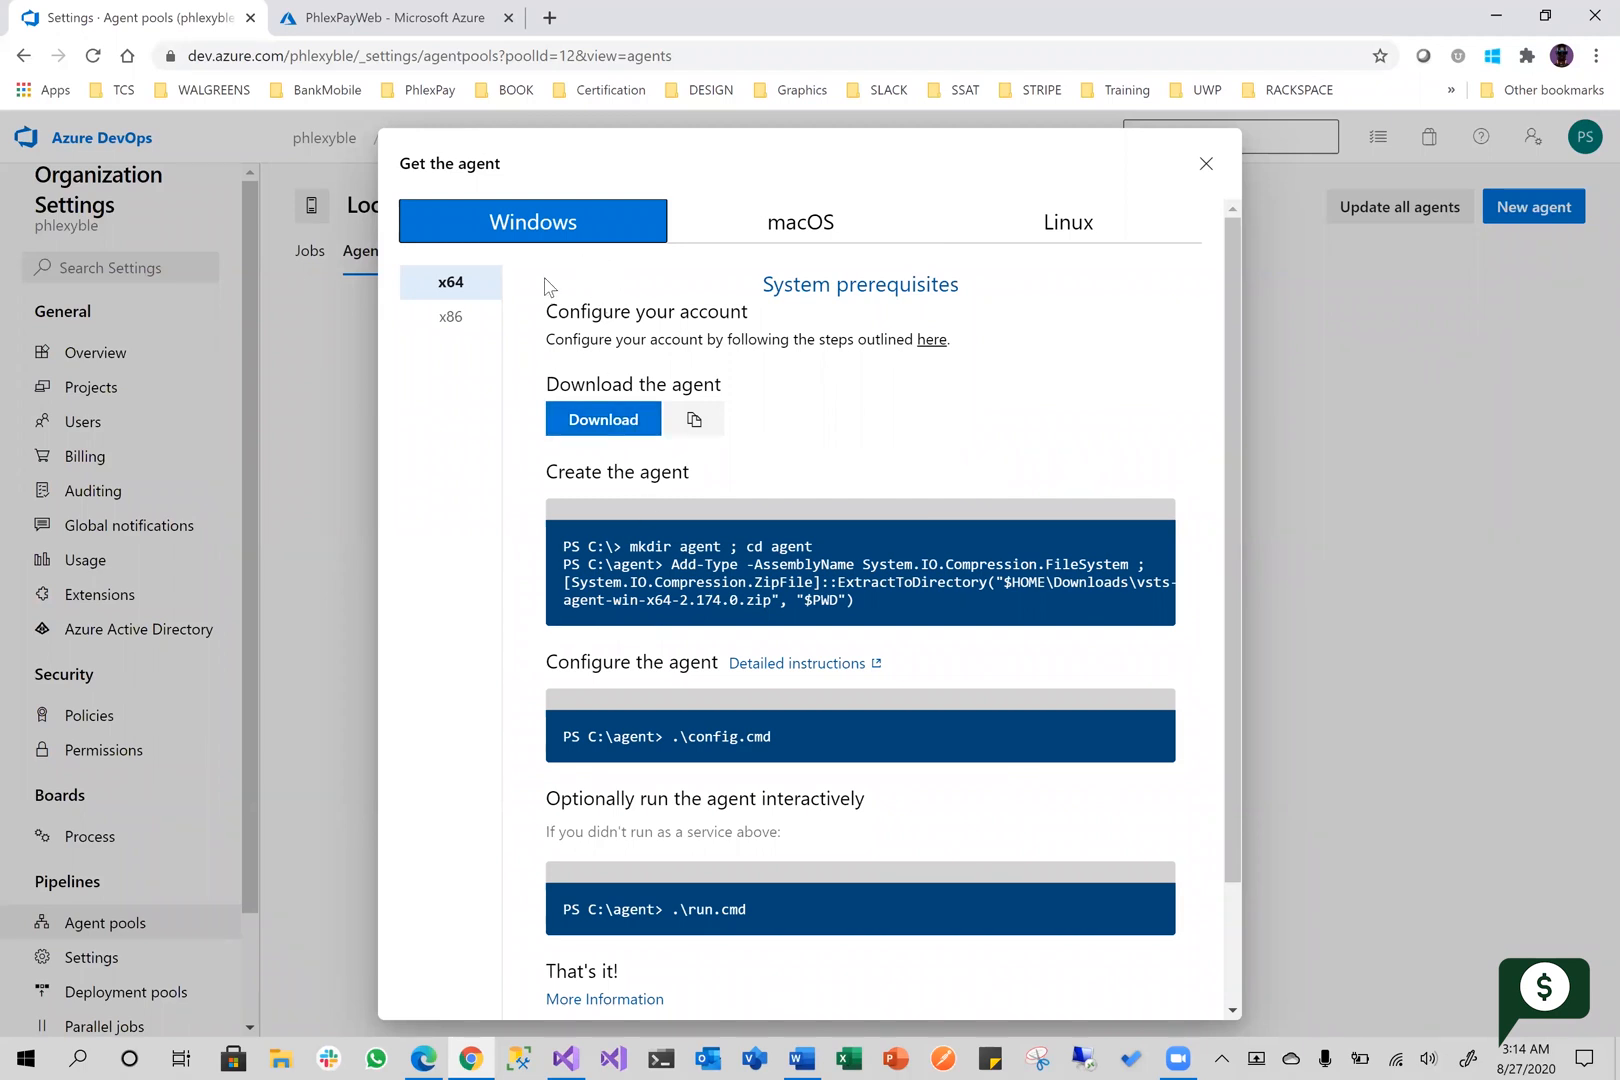
# Download the Windows x64 agent archive vsts-agent-win-x64-2.174.0.zip and save it in the Downloads folder
pyautogui.click(606, 421)
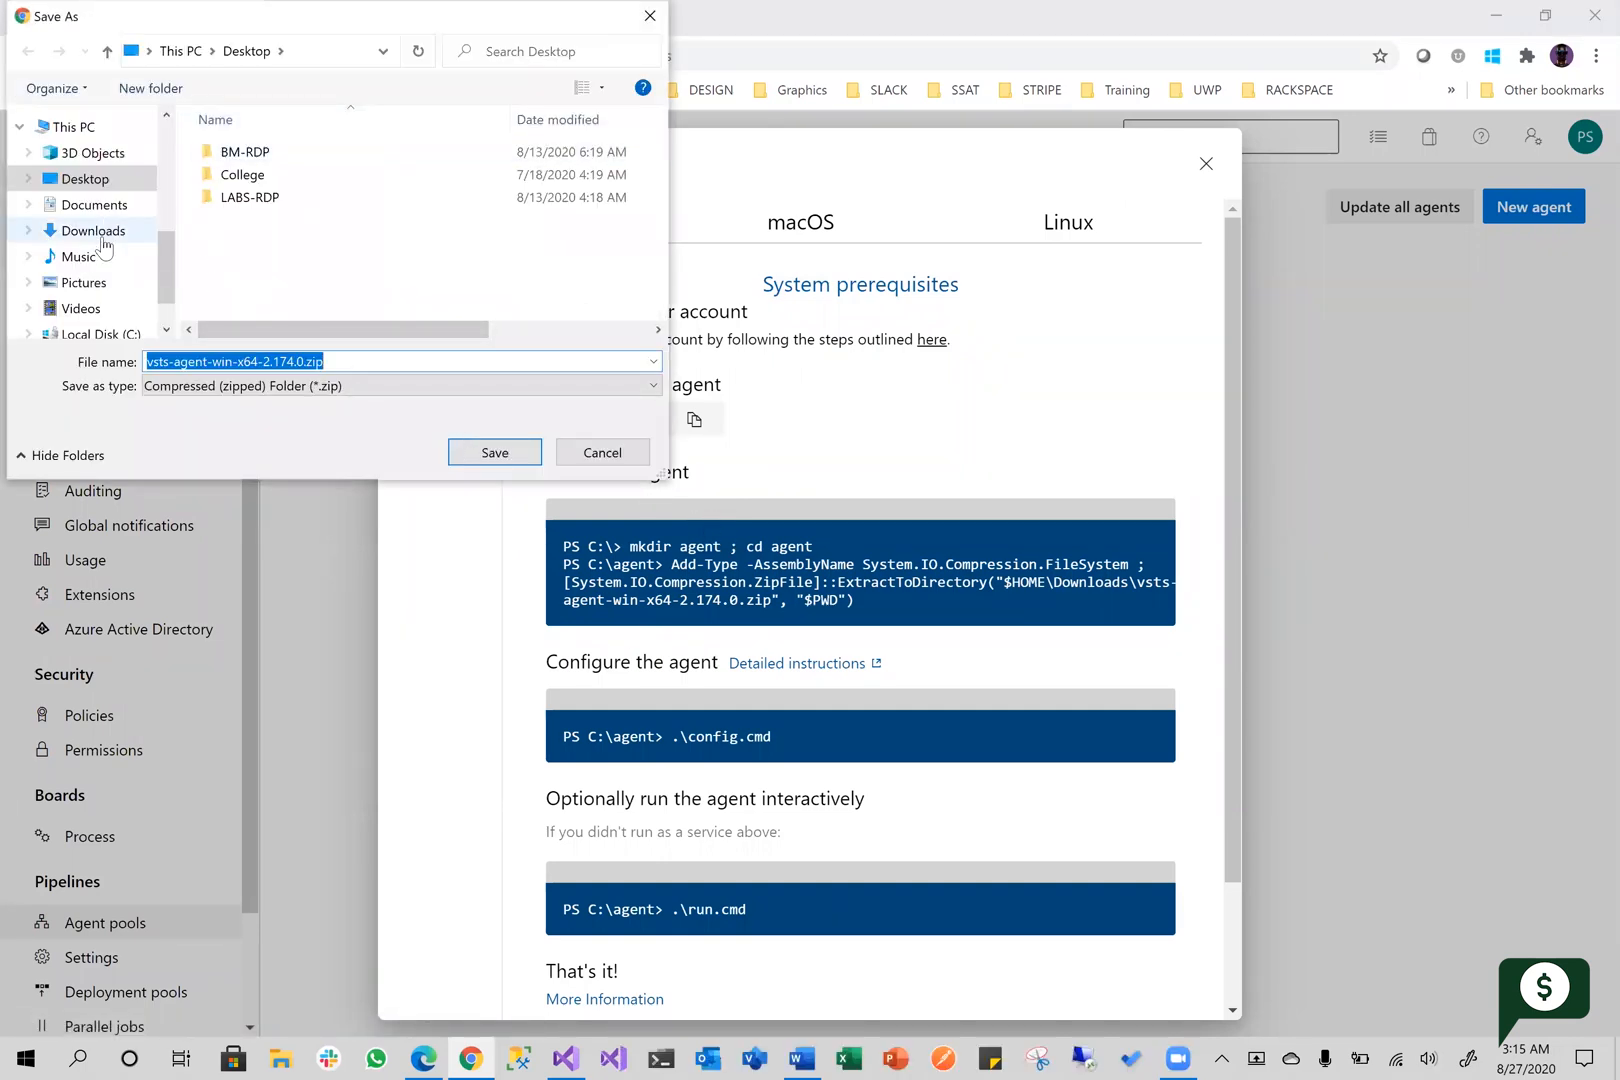
pyautogui.scroll(-1, 102, 268)
pyautogui.scroll(2, 96, 272)
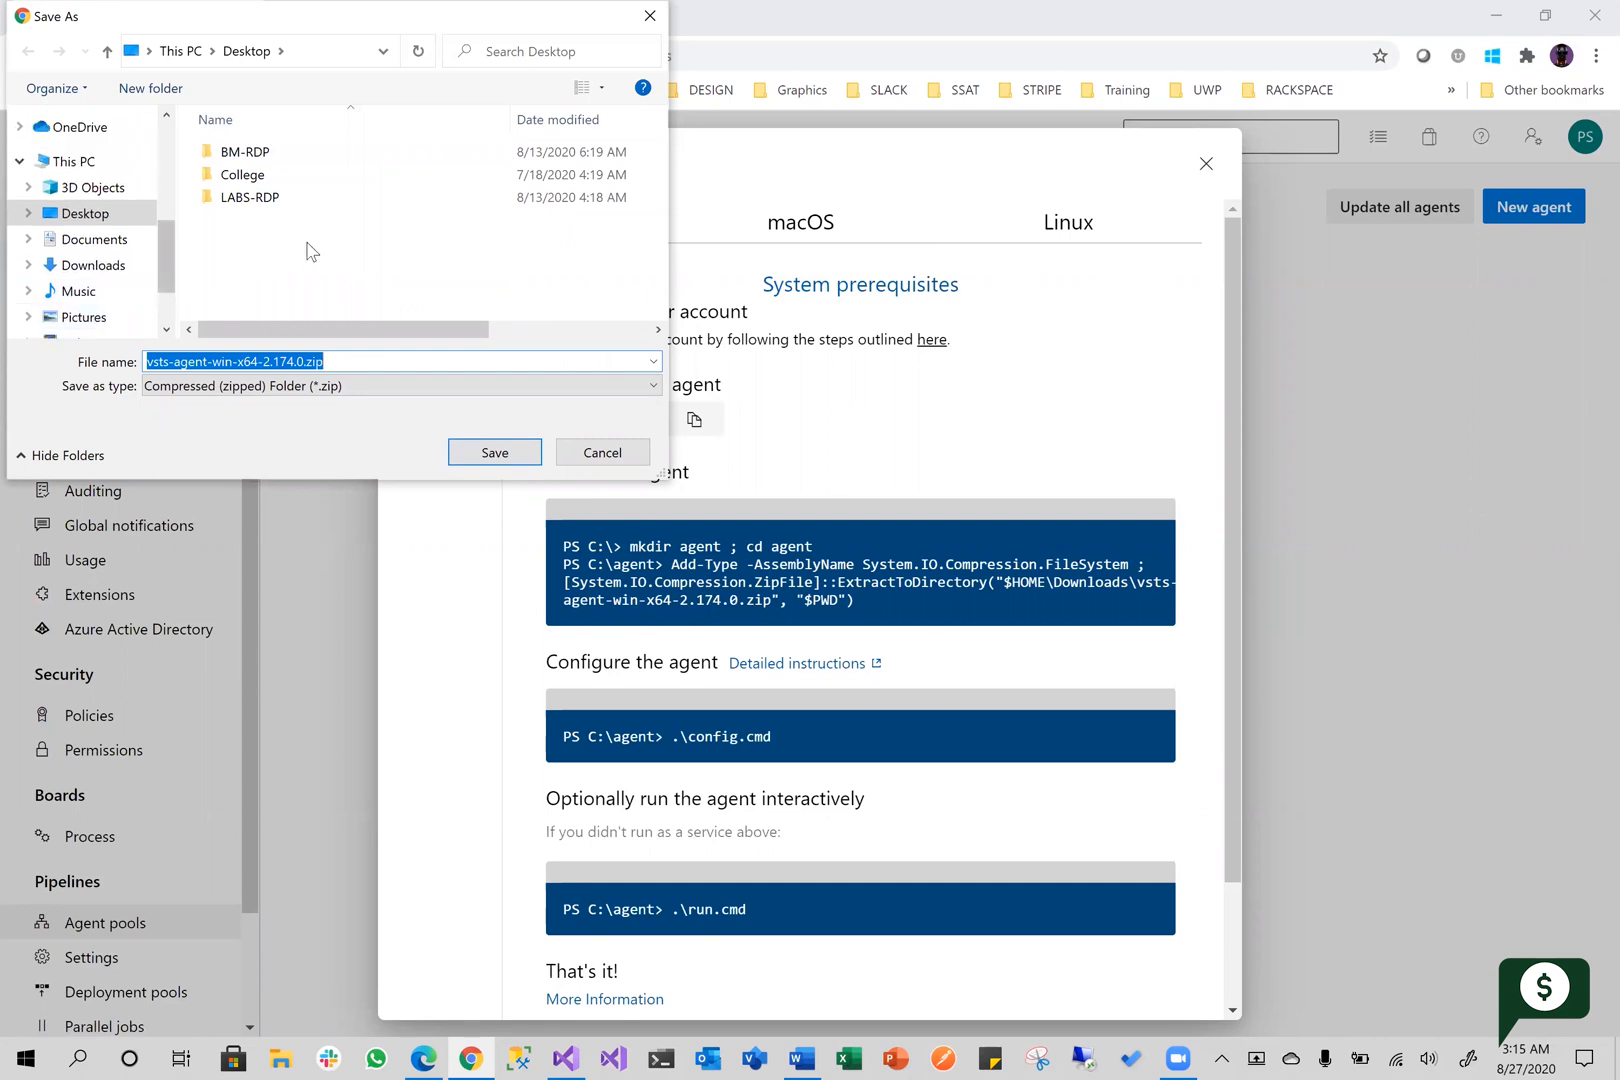
pyautogui.click(95, 265)
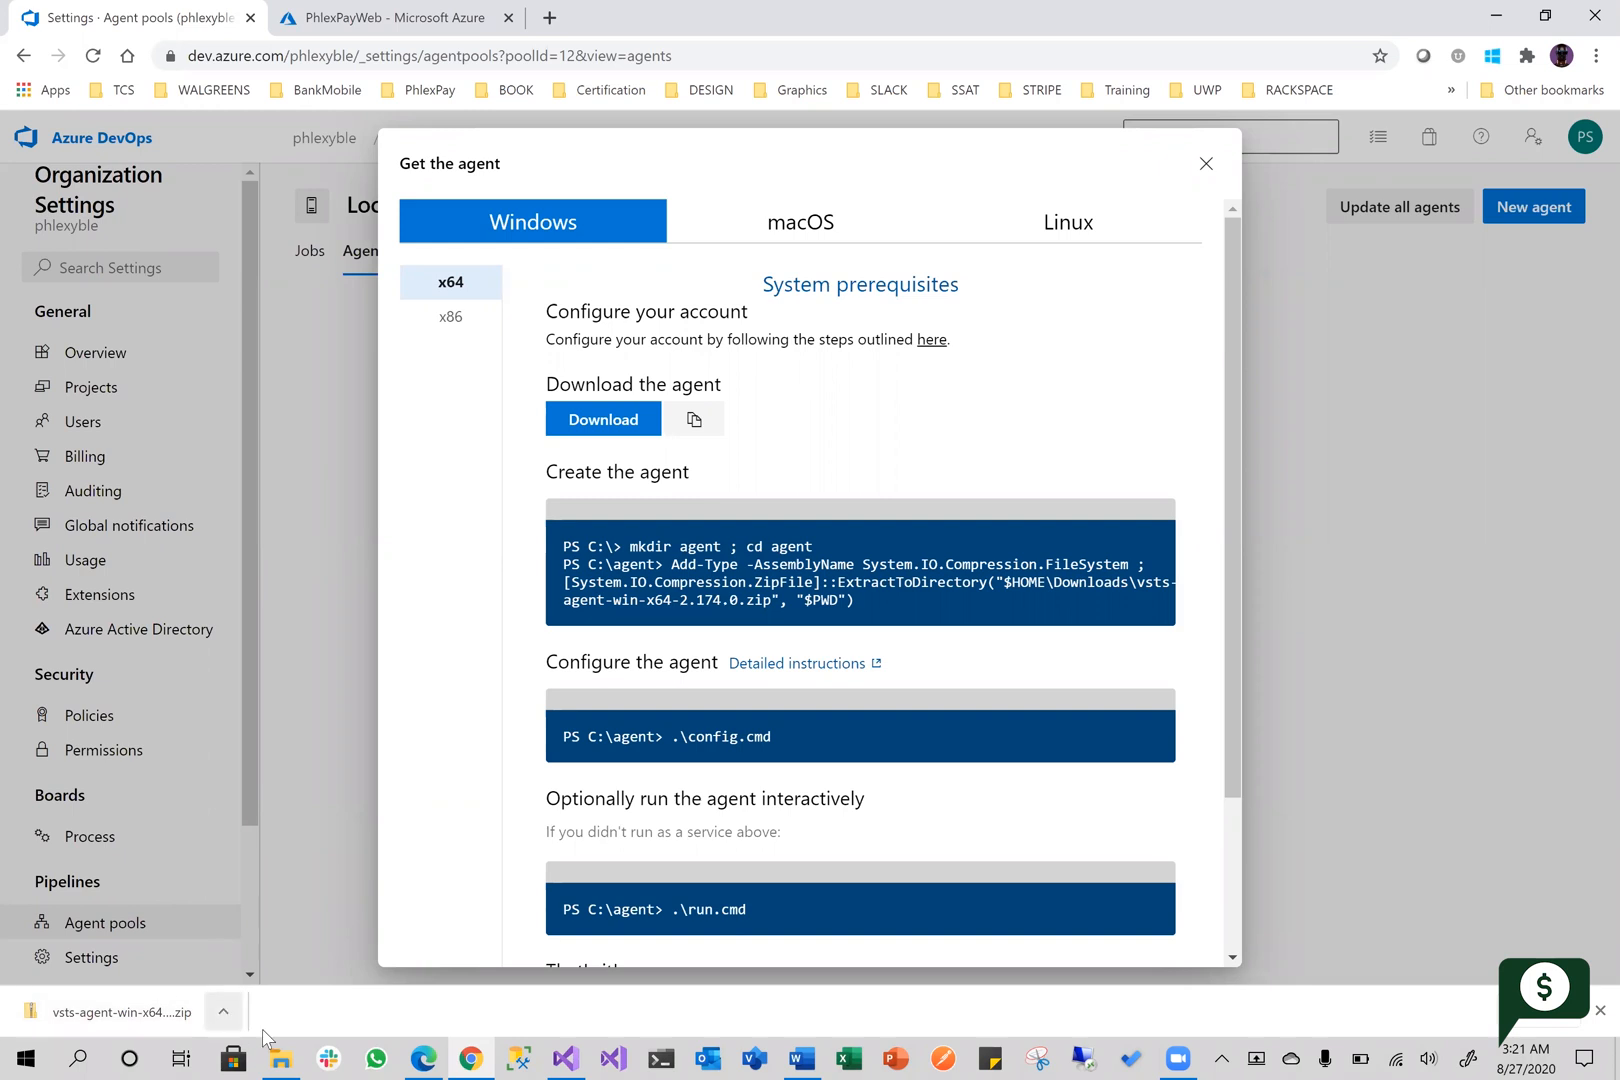
# Switch to File Explorer, select vsts-agent-win-x64-2.174.0.zip in Downloads, and reposition the window over the agent instructions
pyautogui.click(281, 1058)
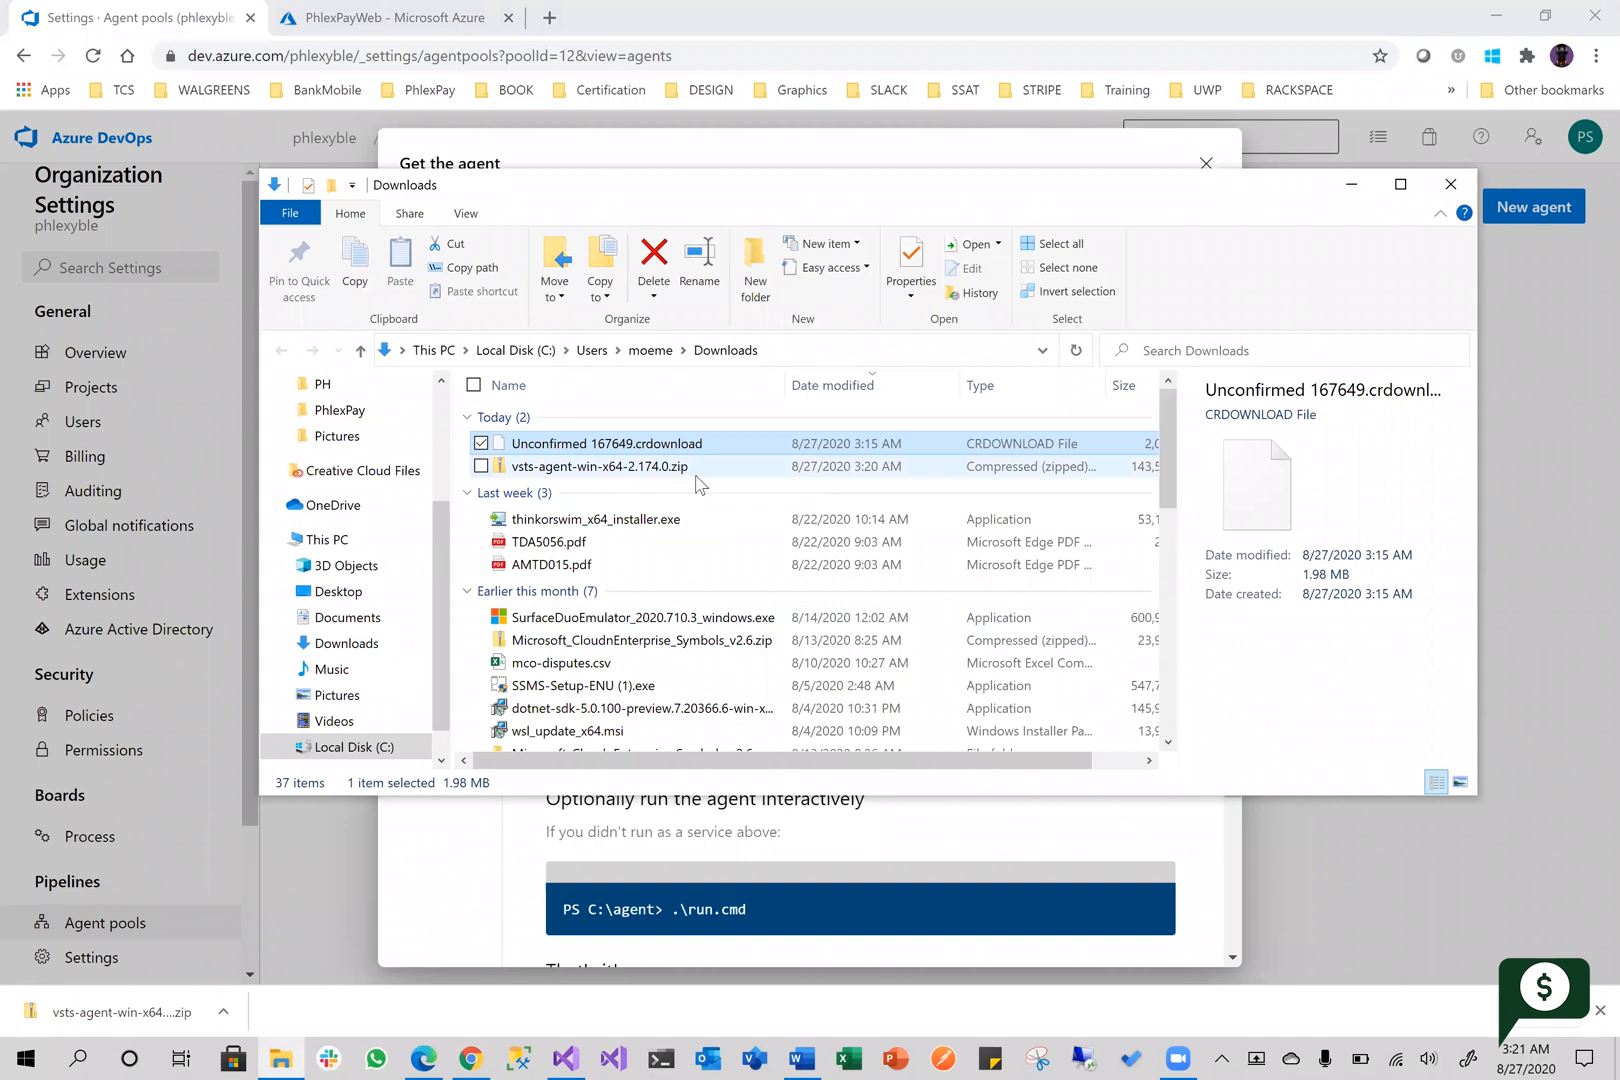
pyautogui.click(671, 474)
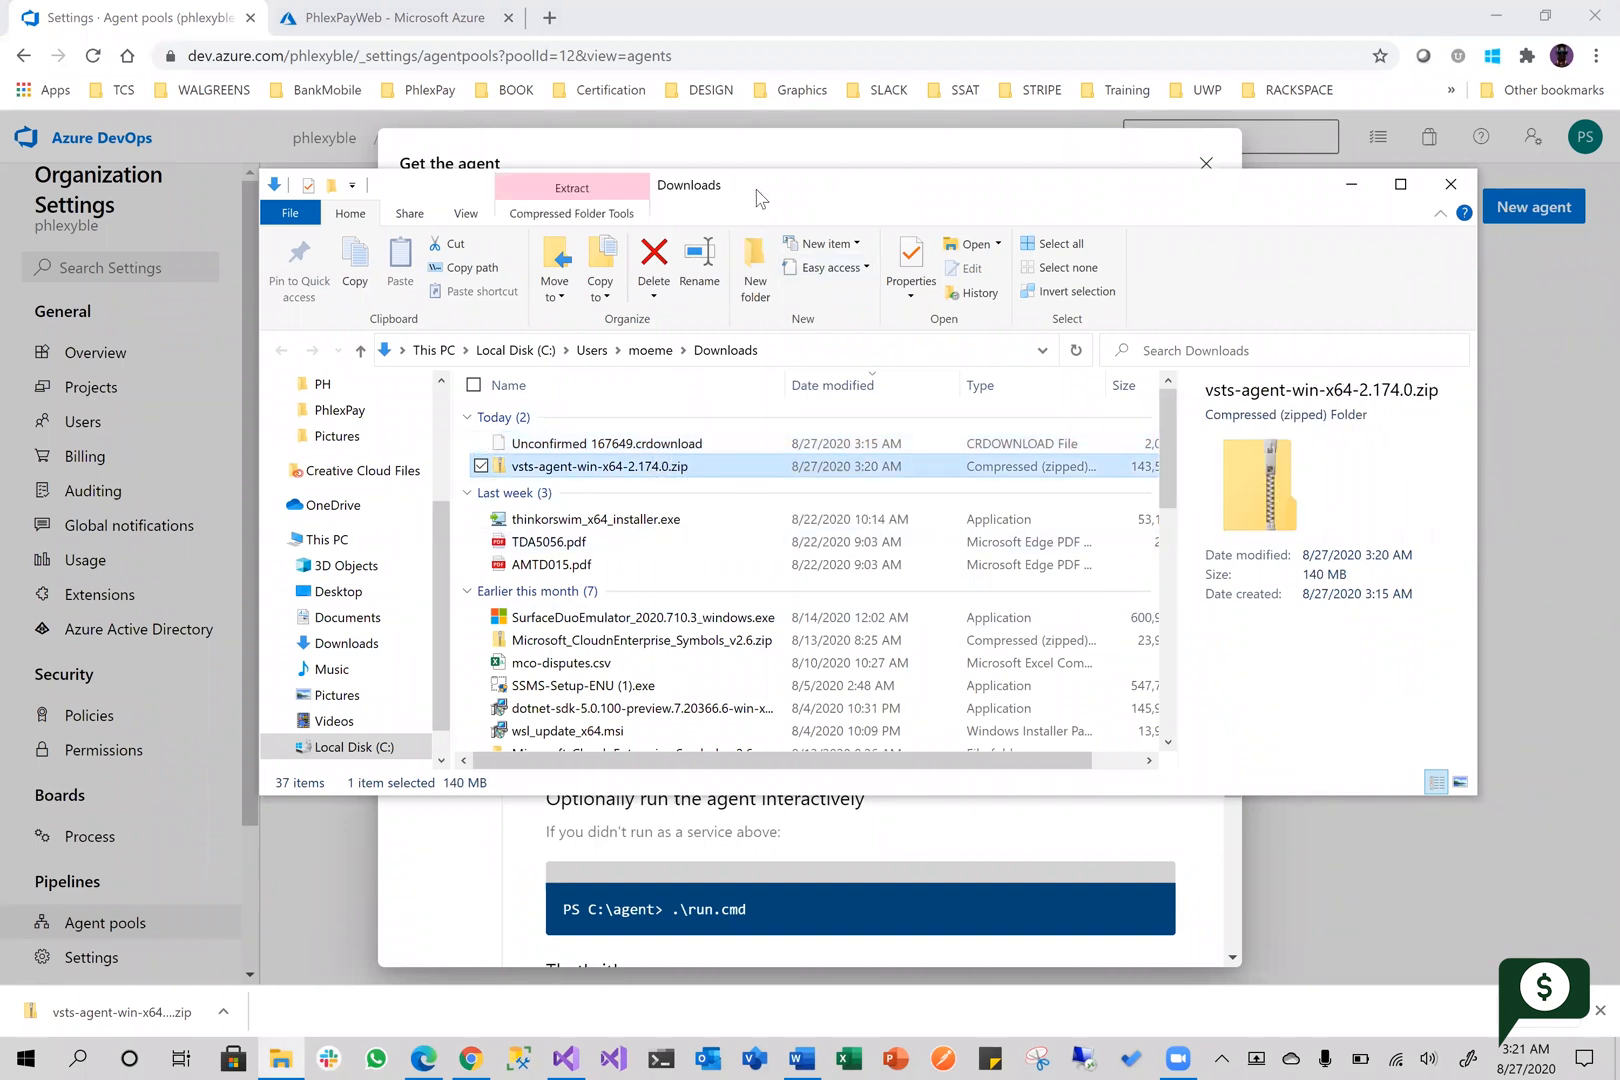
pyautogui.moveTo(757, 197); pyautogui.dragTo(1433, 232)
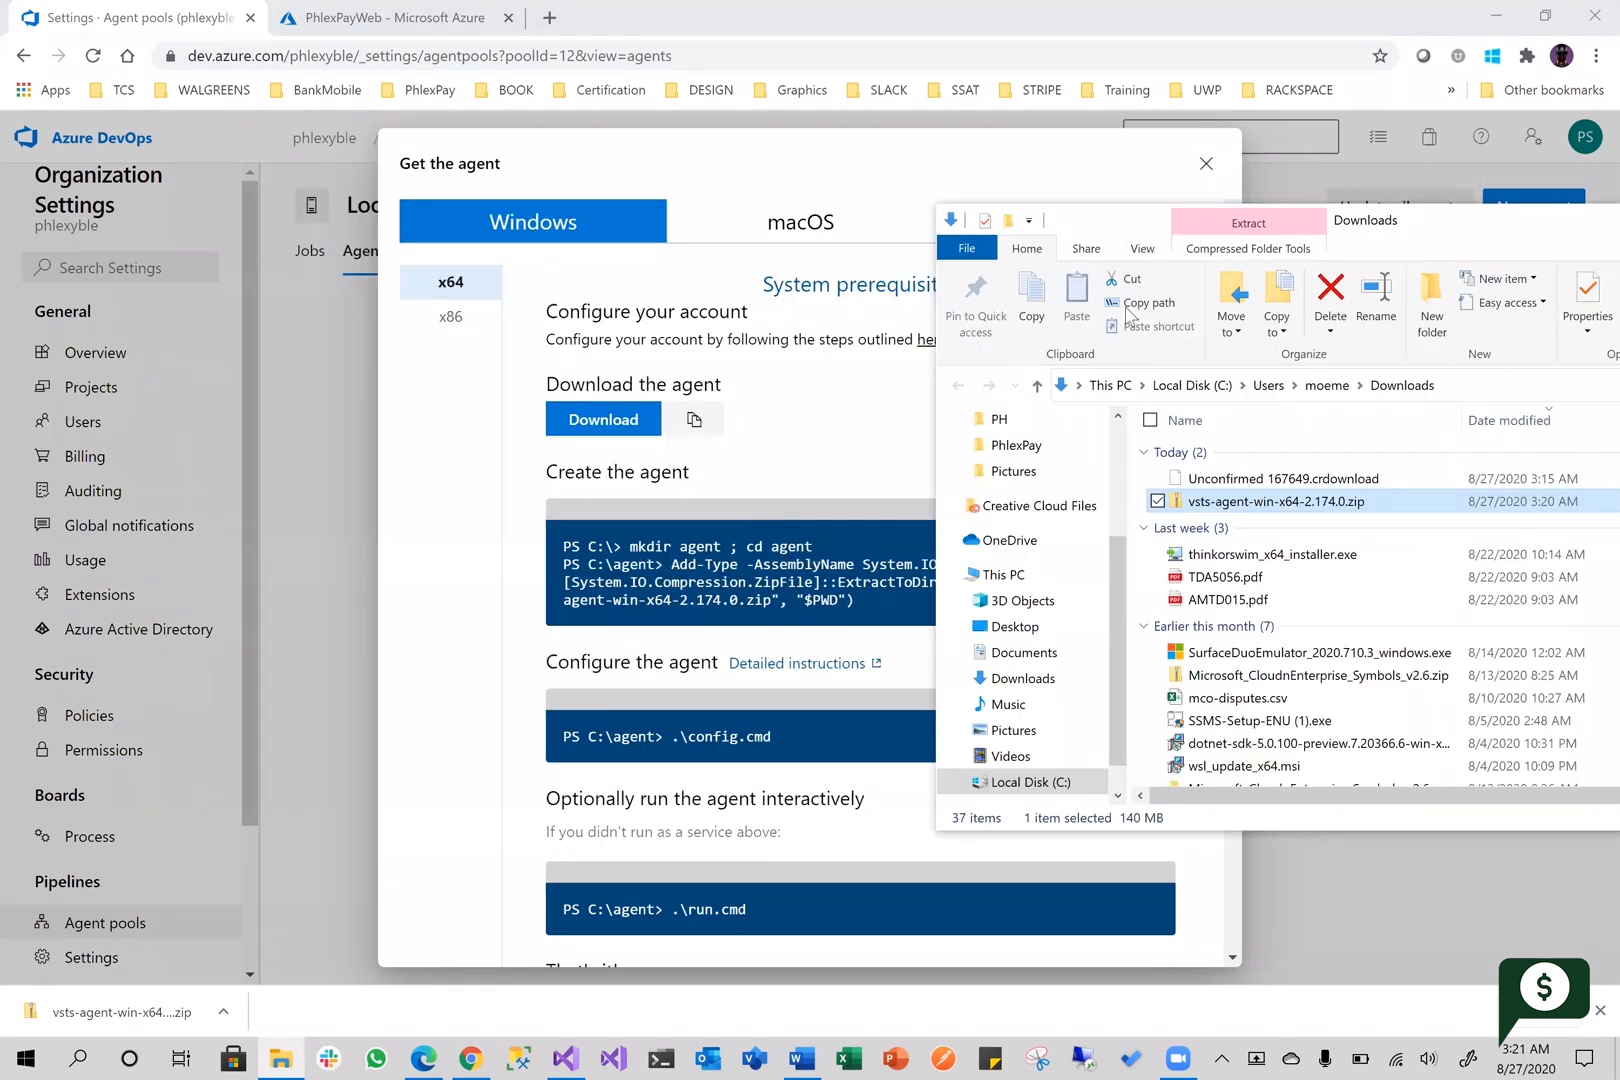
pyautogui.moveTo(1181, 223); pyautogui.dragTo(1318, 227)
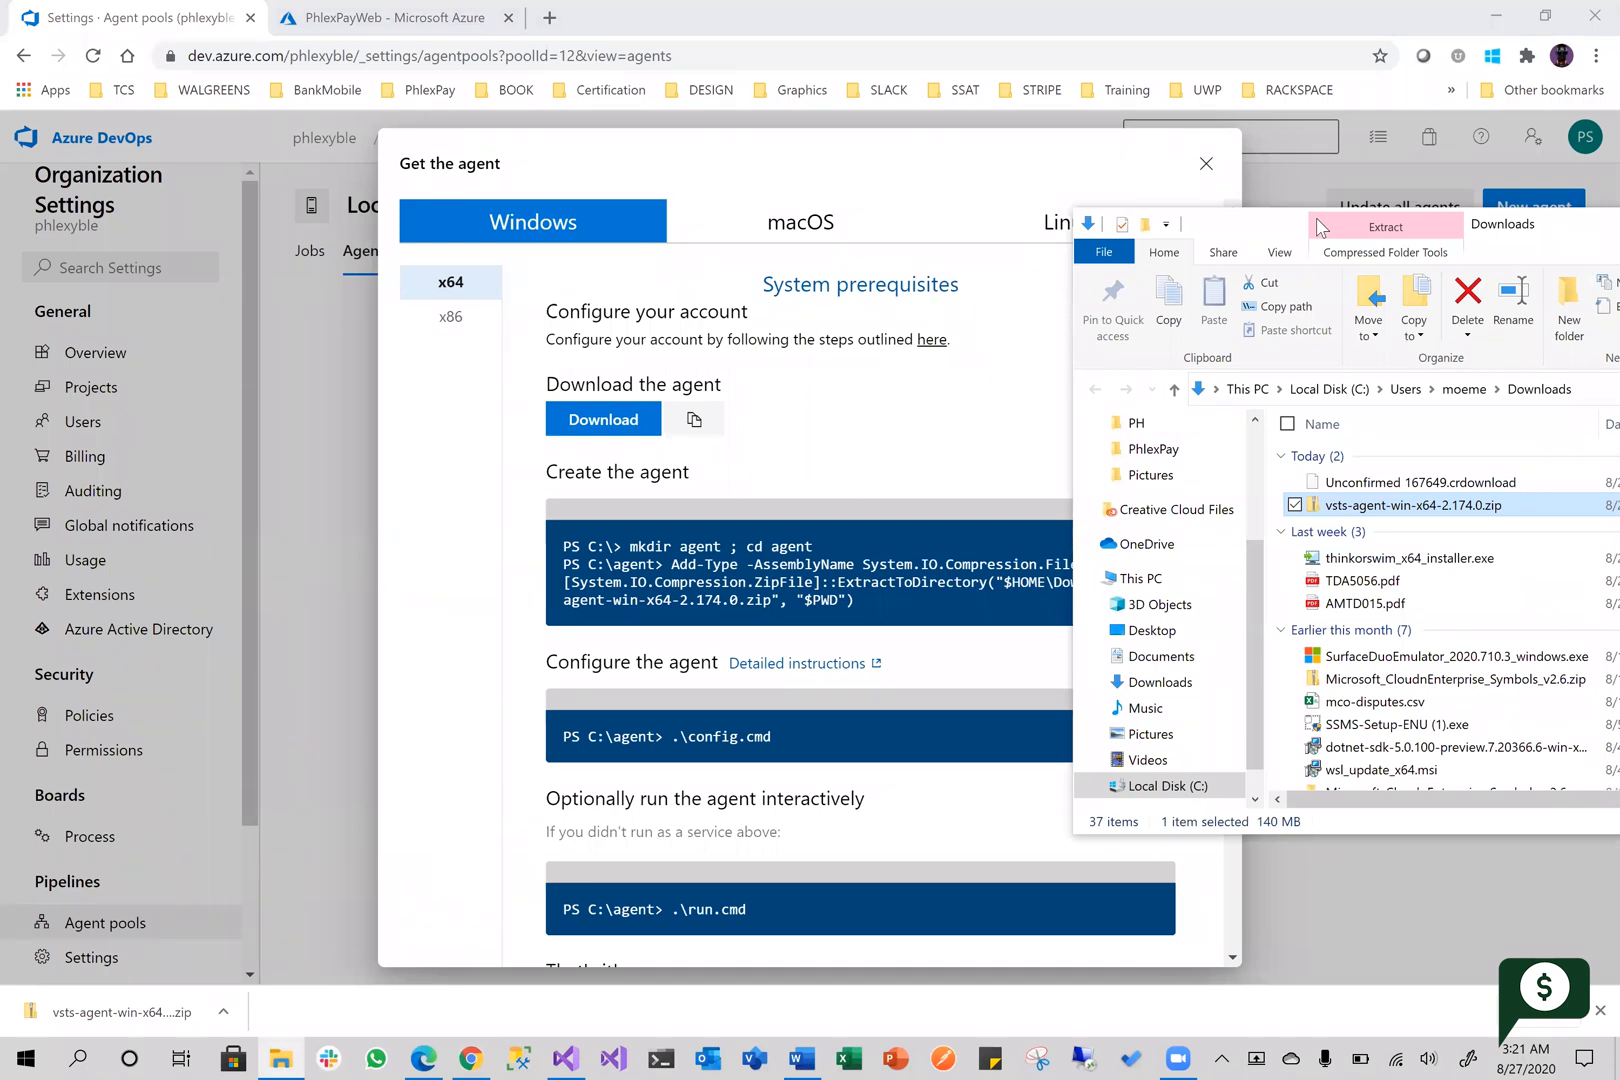
pyautogui.moveTo(1316, 228); pyautogui.dragTo(740, 174)
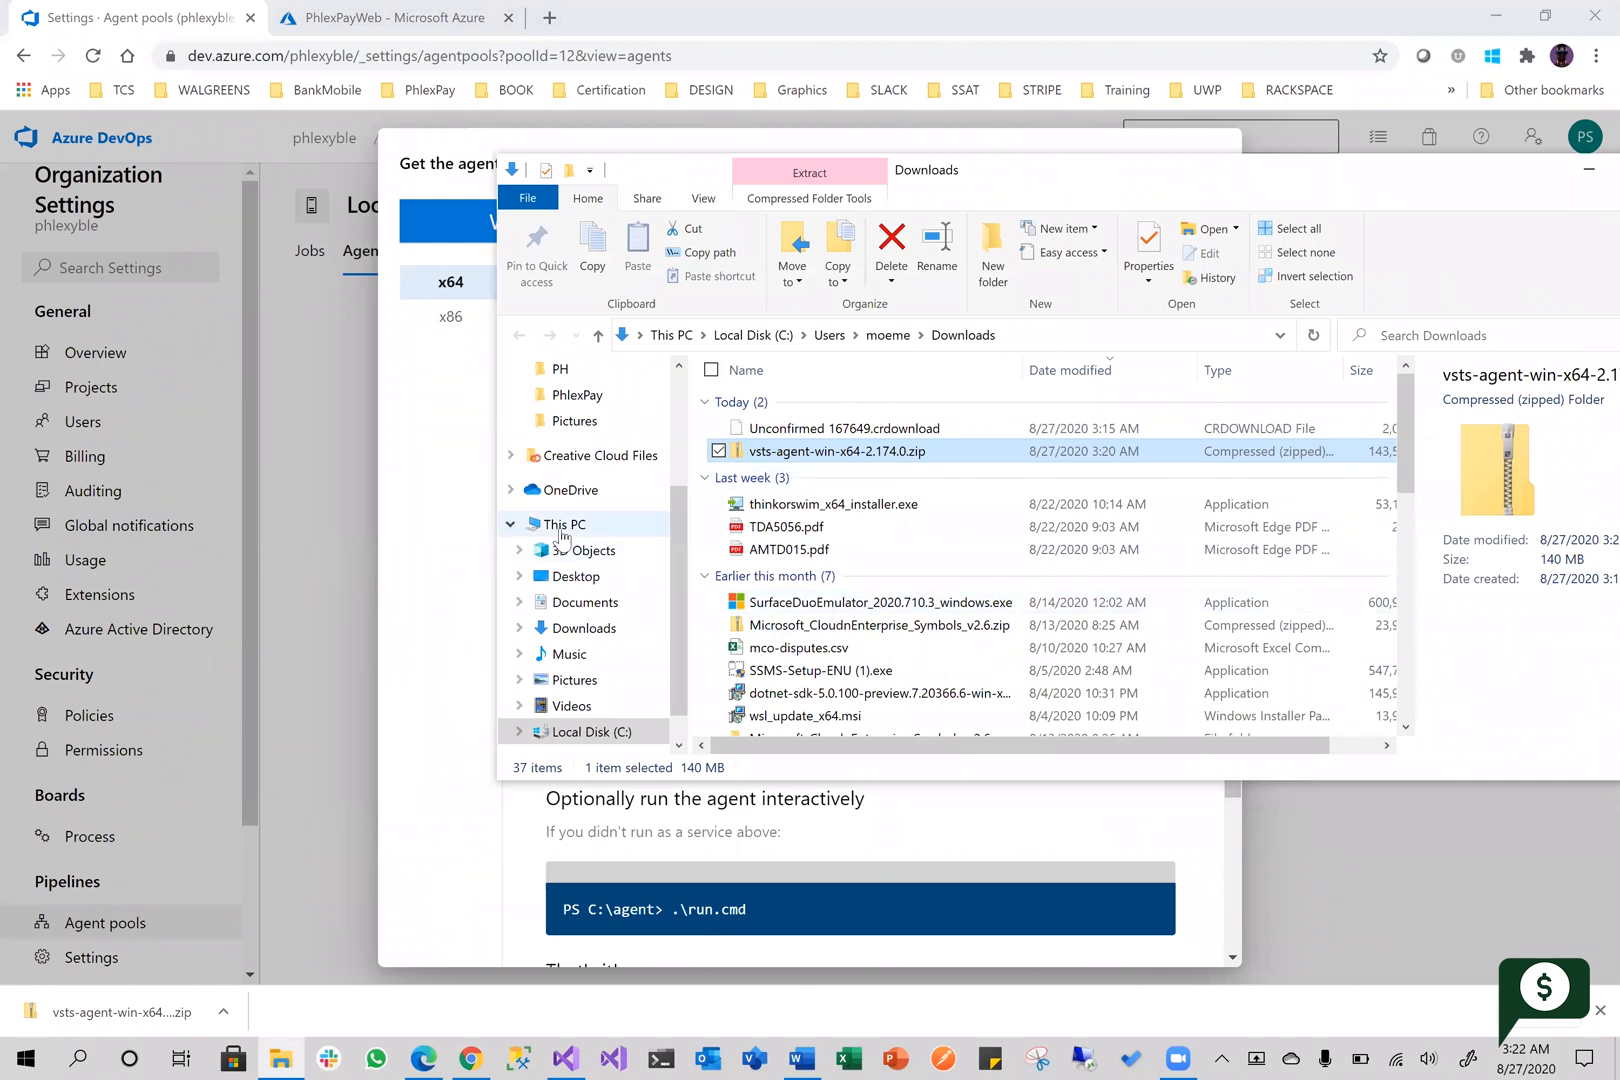
# Create a new folder named agents in the root of Local Disk (C:)
pyautogui.click(605, 528)
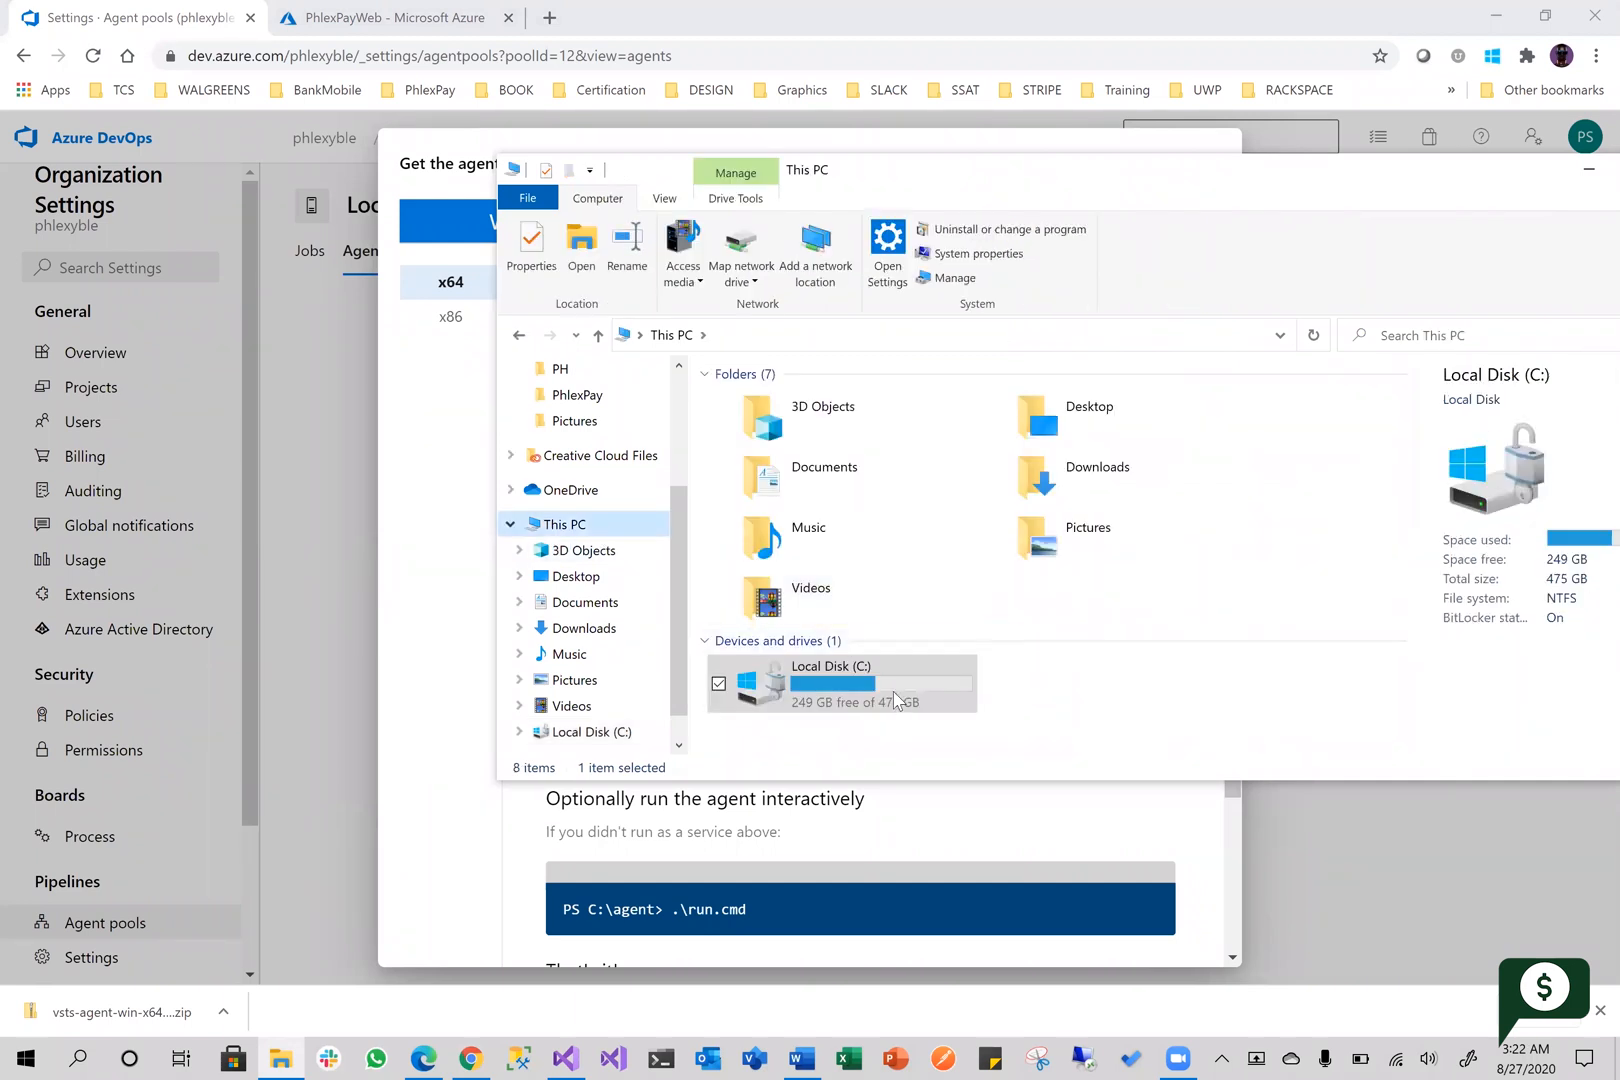
pyautogui.doubleClick(933, 665)
pyautogui.rightClick(810, 643)
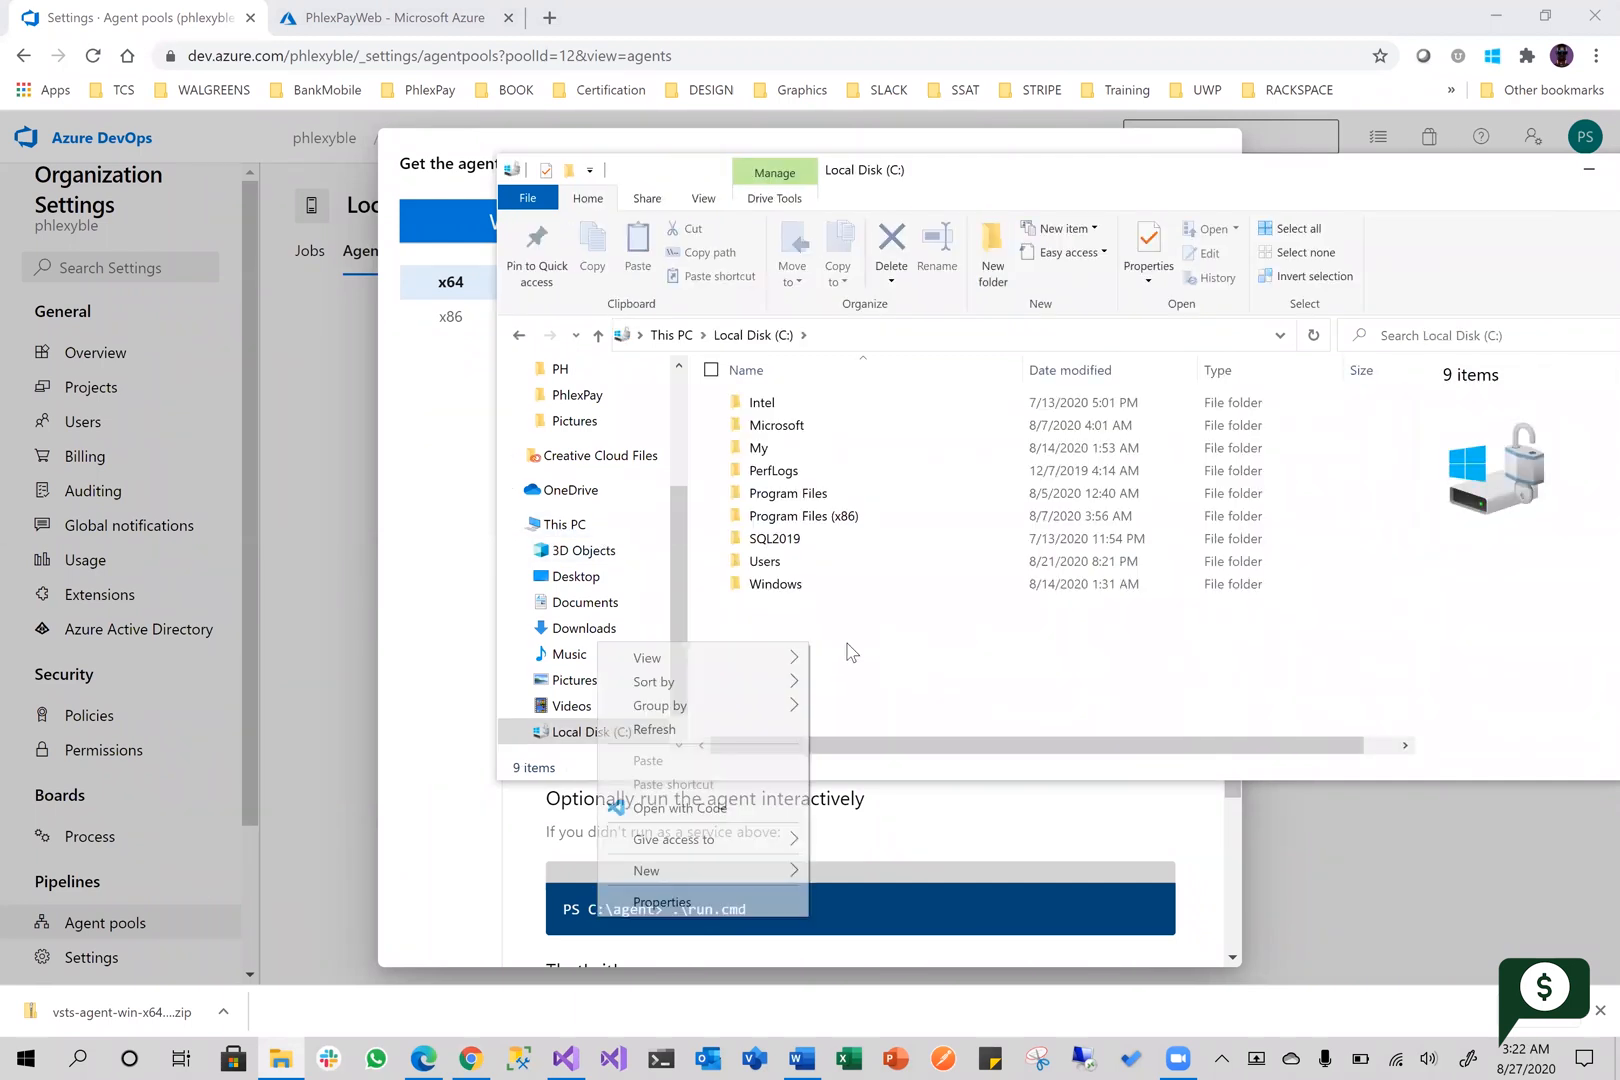
pyautogui.moveTo(787, 878)
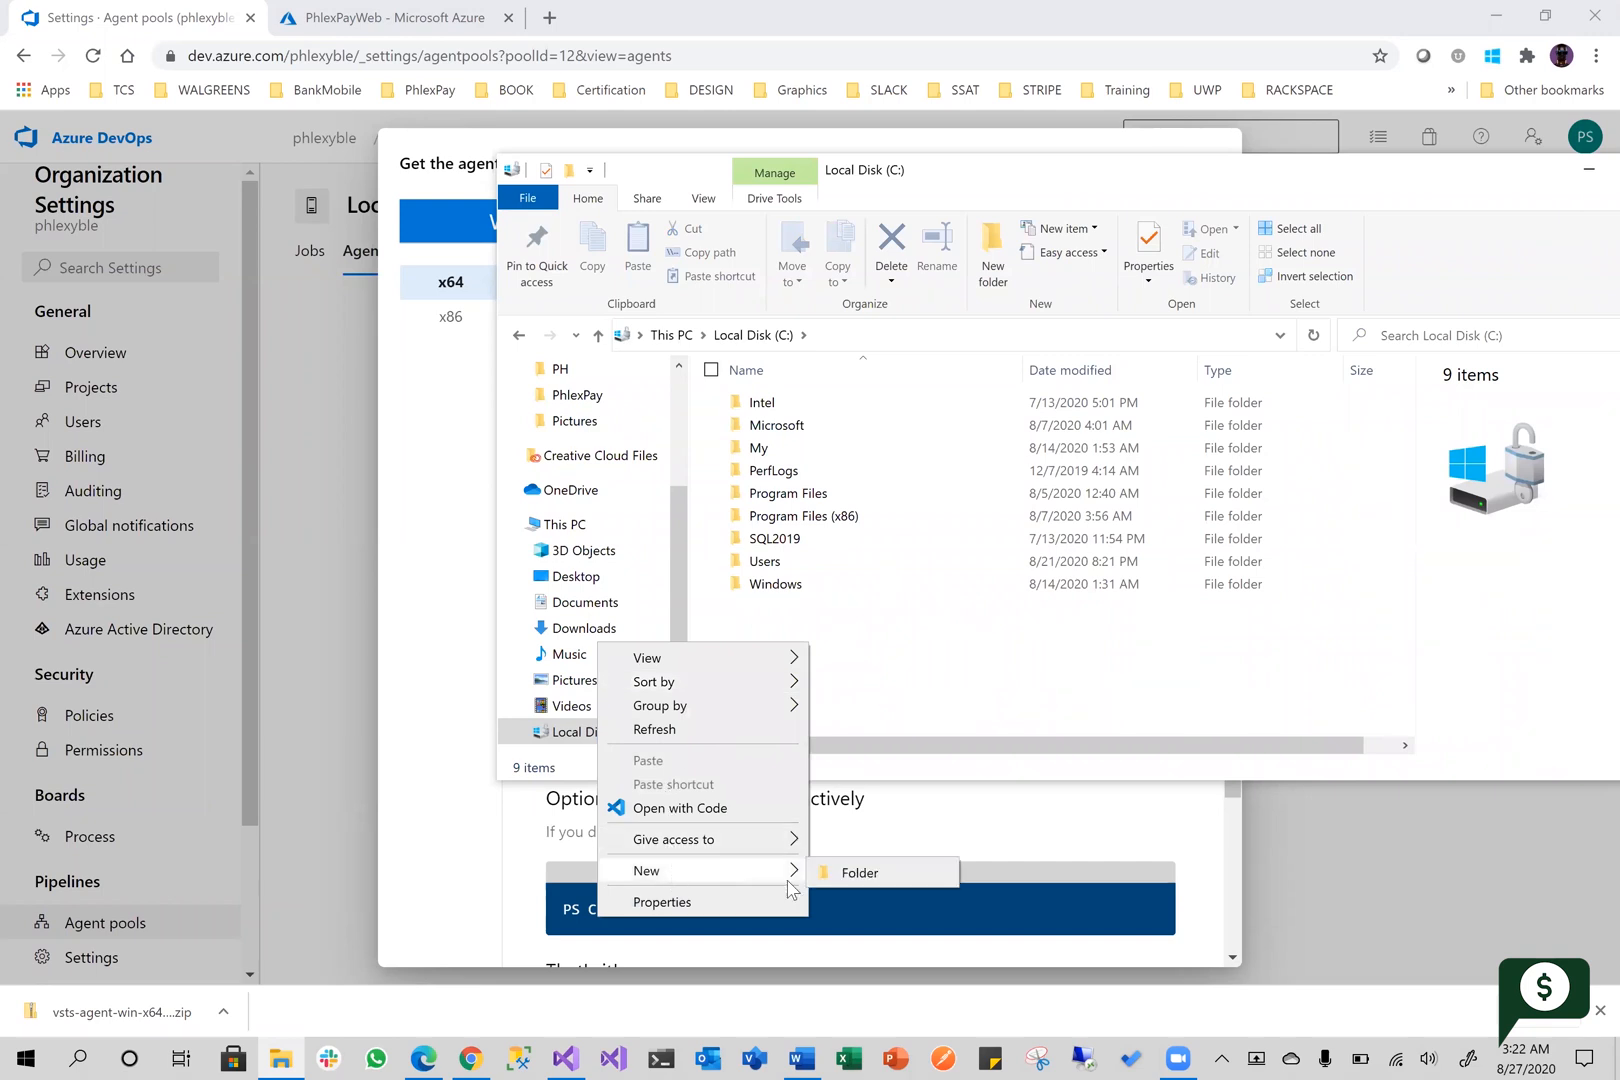
pyautogui.click(862, 873)
pyautogui.write('agents')
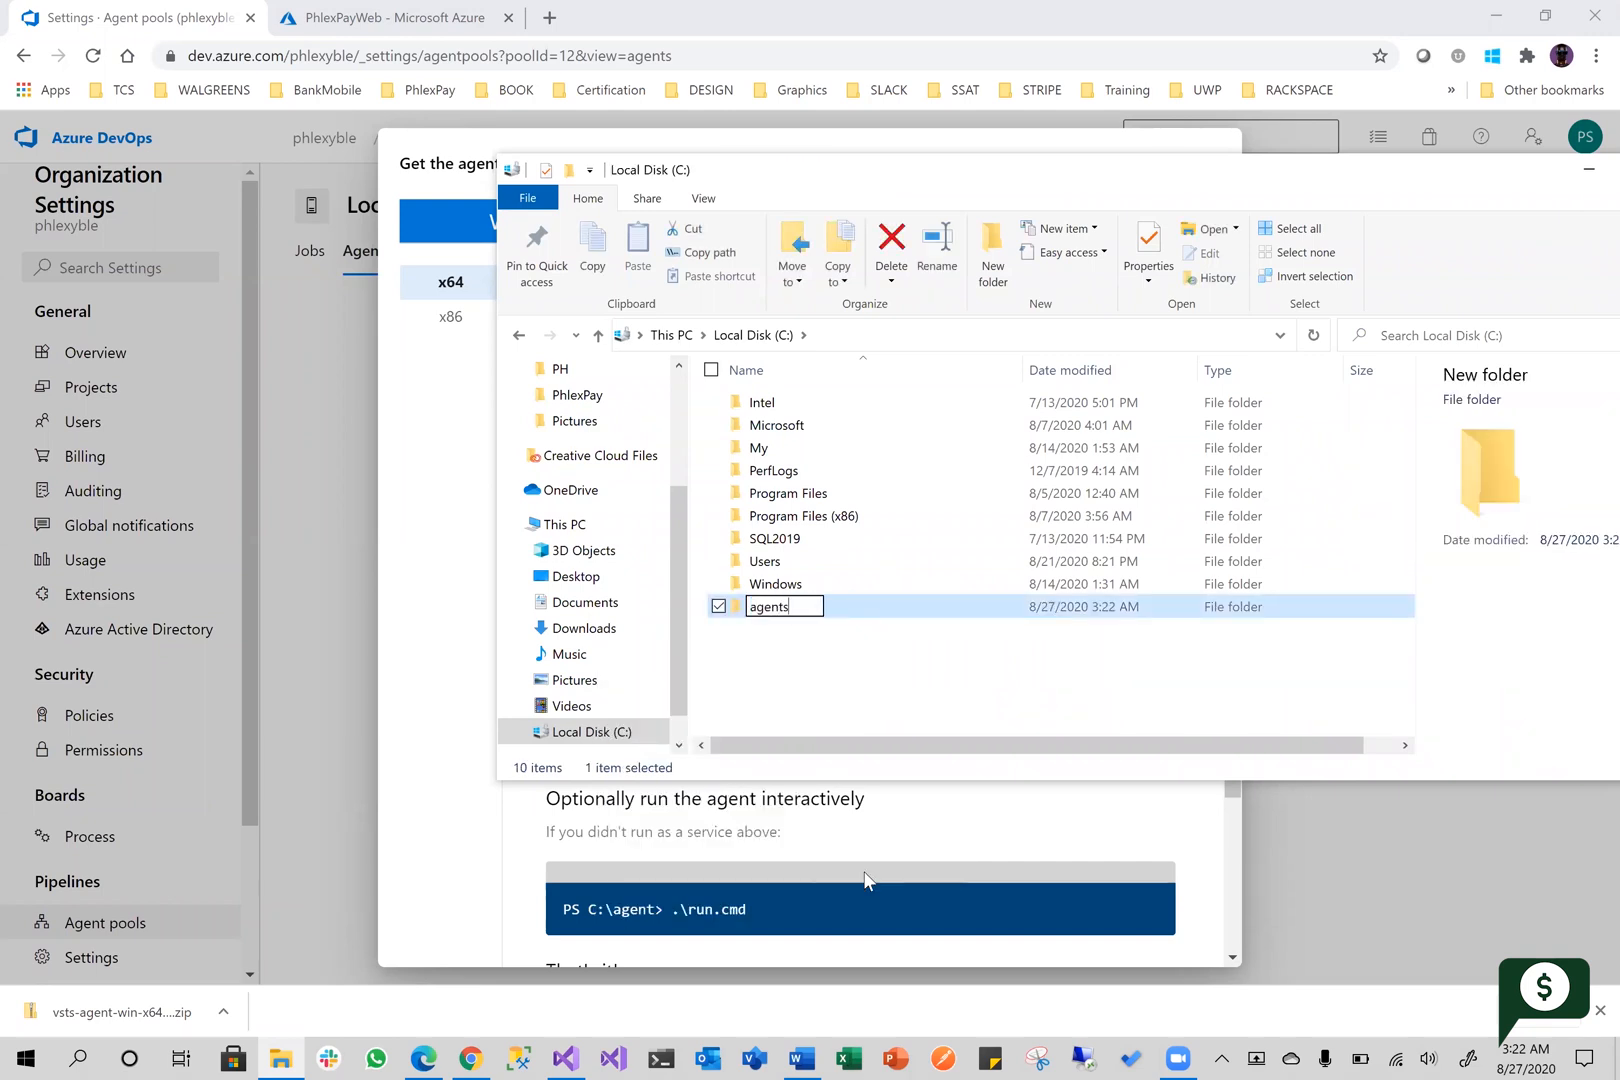
pyautogui.click(840, 668)
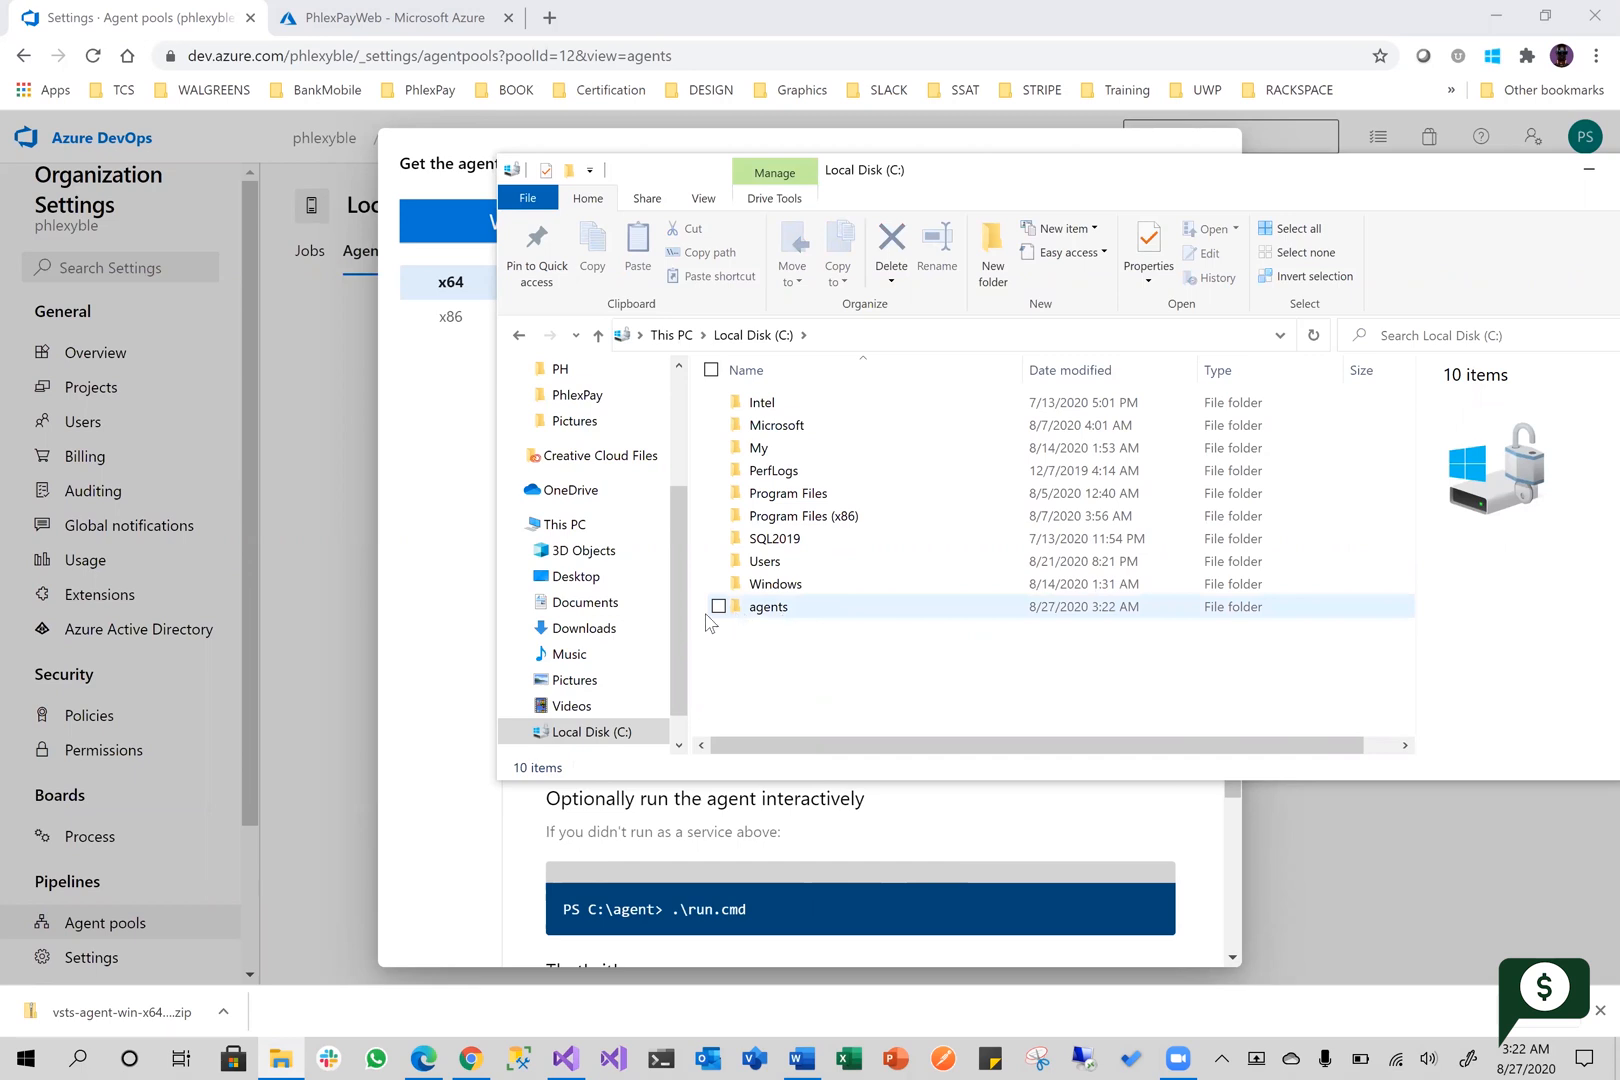
# Sort the Downloads folder by modification date, newest first, and copy vsts-agent-win-x64-2.174.0.zip
pyautogui.click(590, 604)
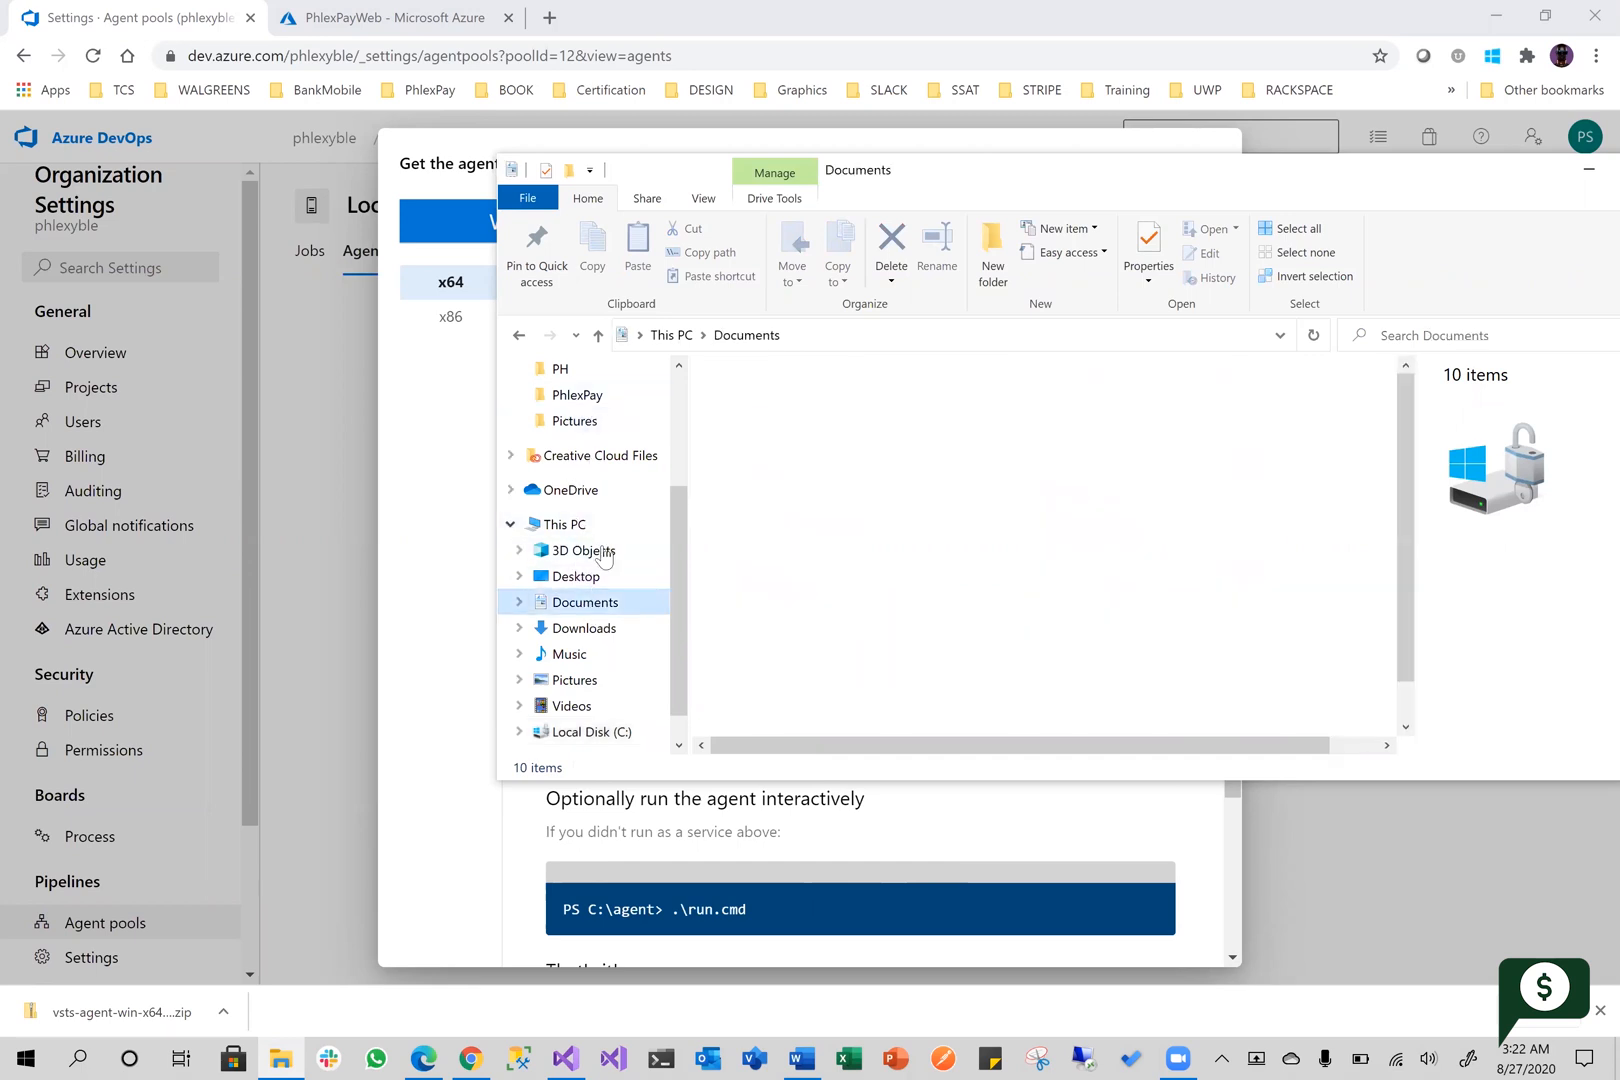
pyautogui.click(584, 628)
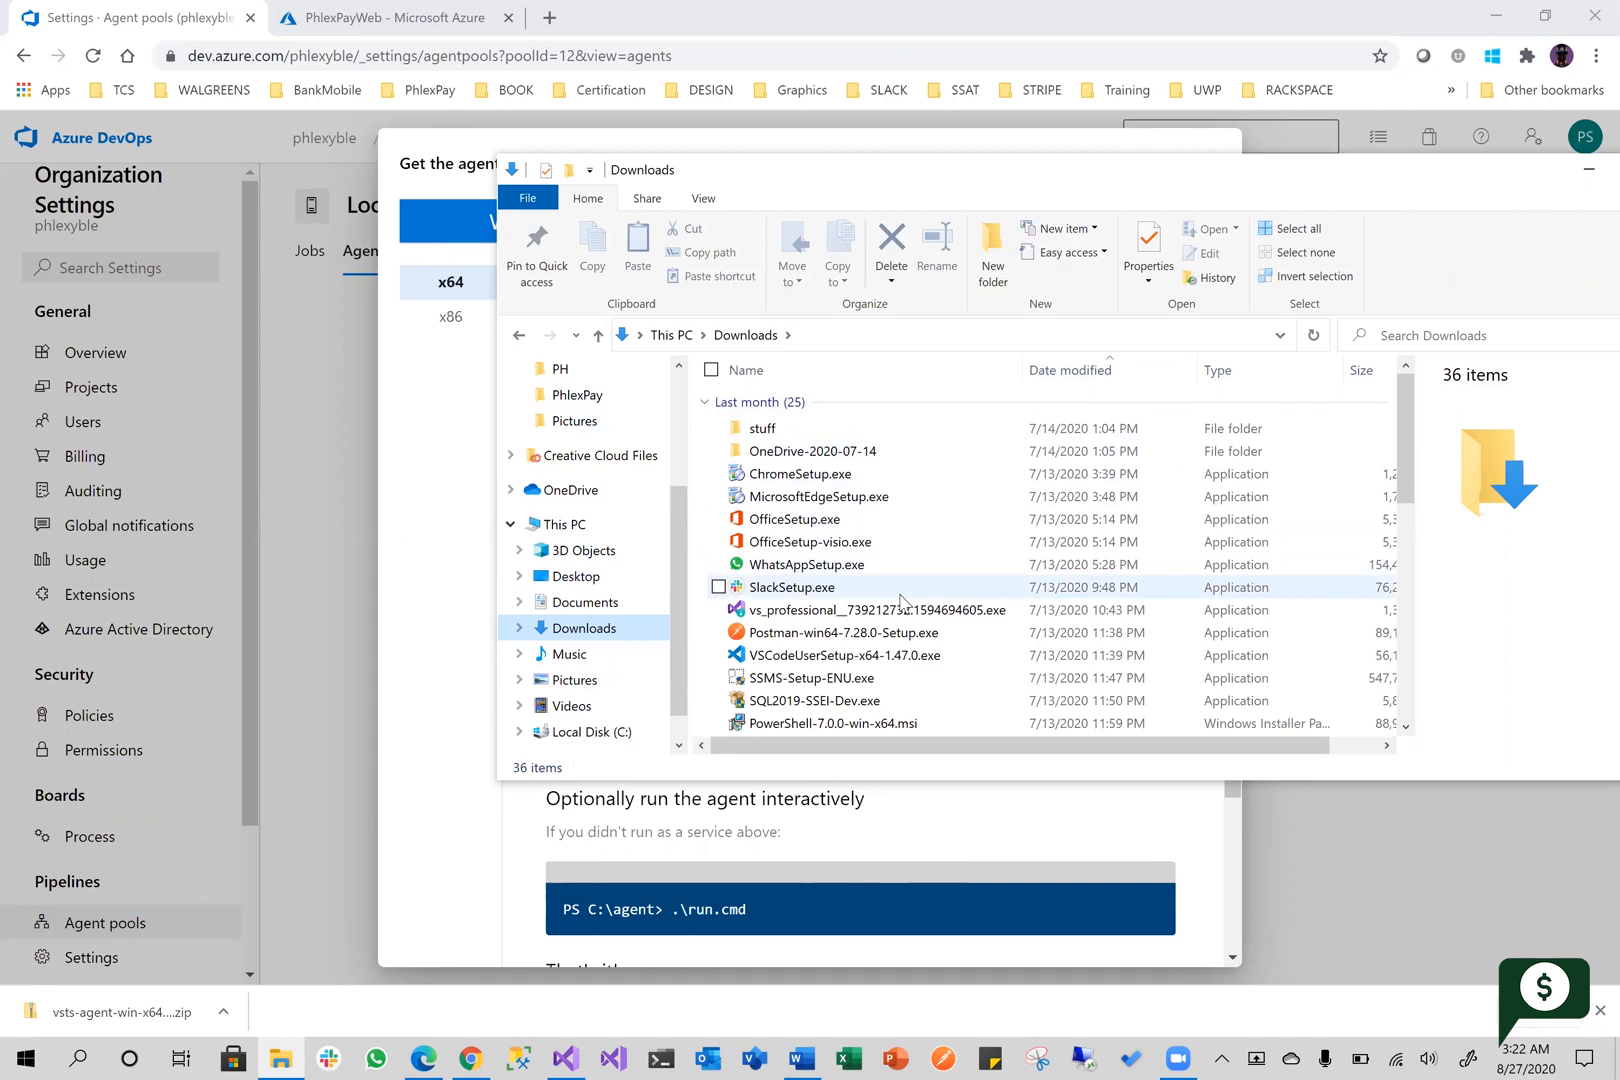
pyautogui.scroll(-1, 1015, 557)
pyautogui.scroll(1, 1023, 560)
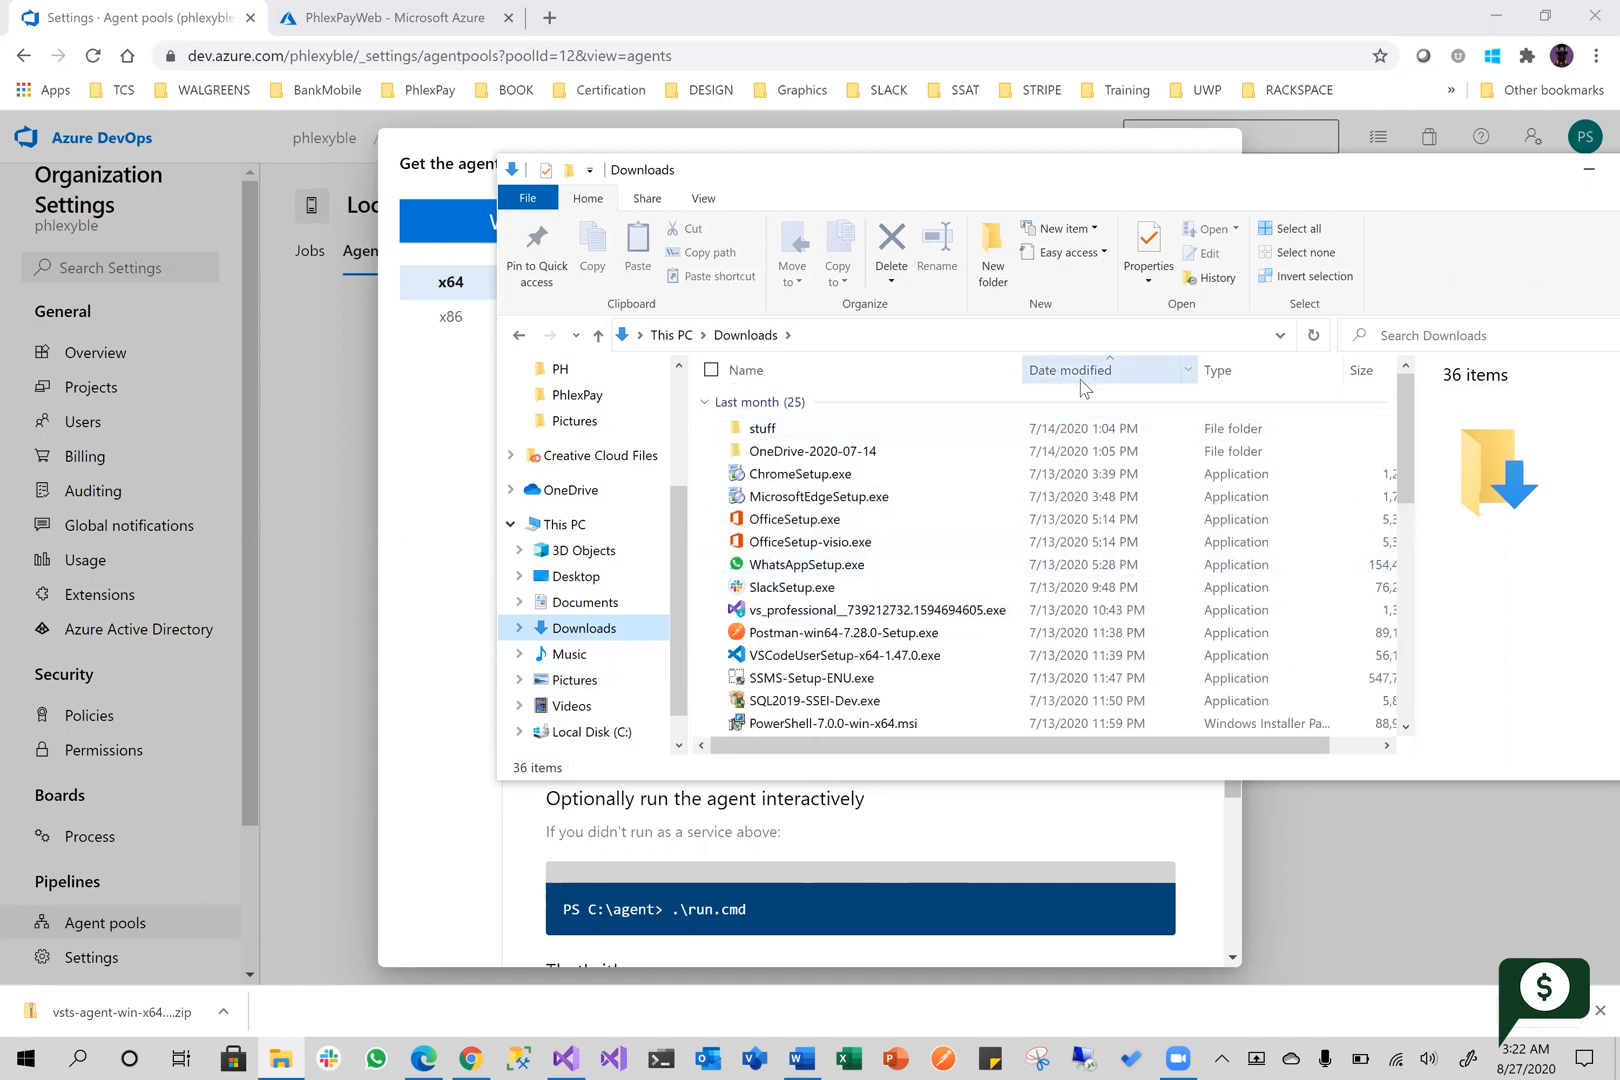
pyautogui.click(1083, 378)
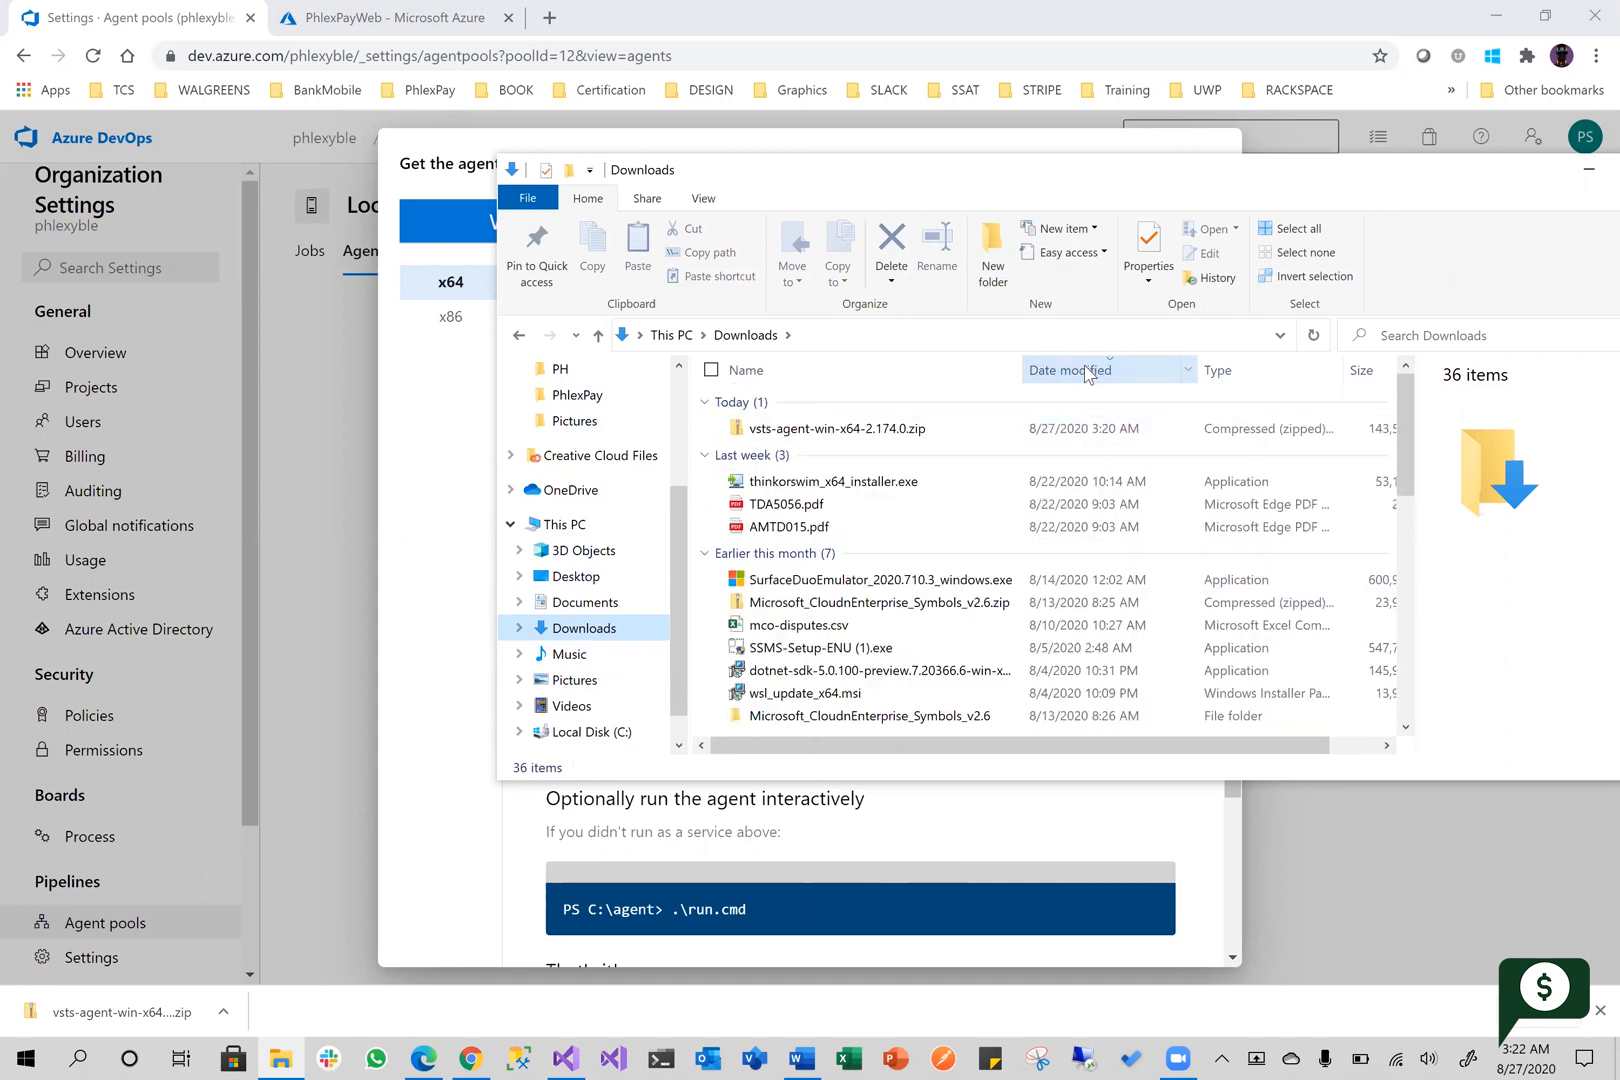
pyautogui.click(852, 430)
pyautogui.rightClick(876, 431)
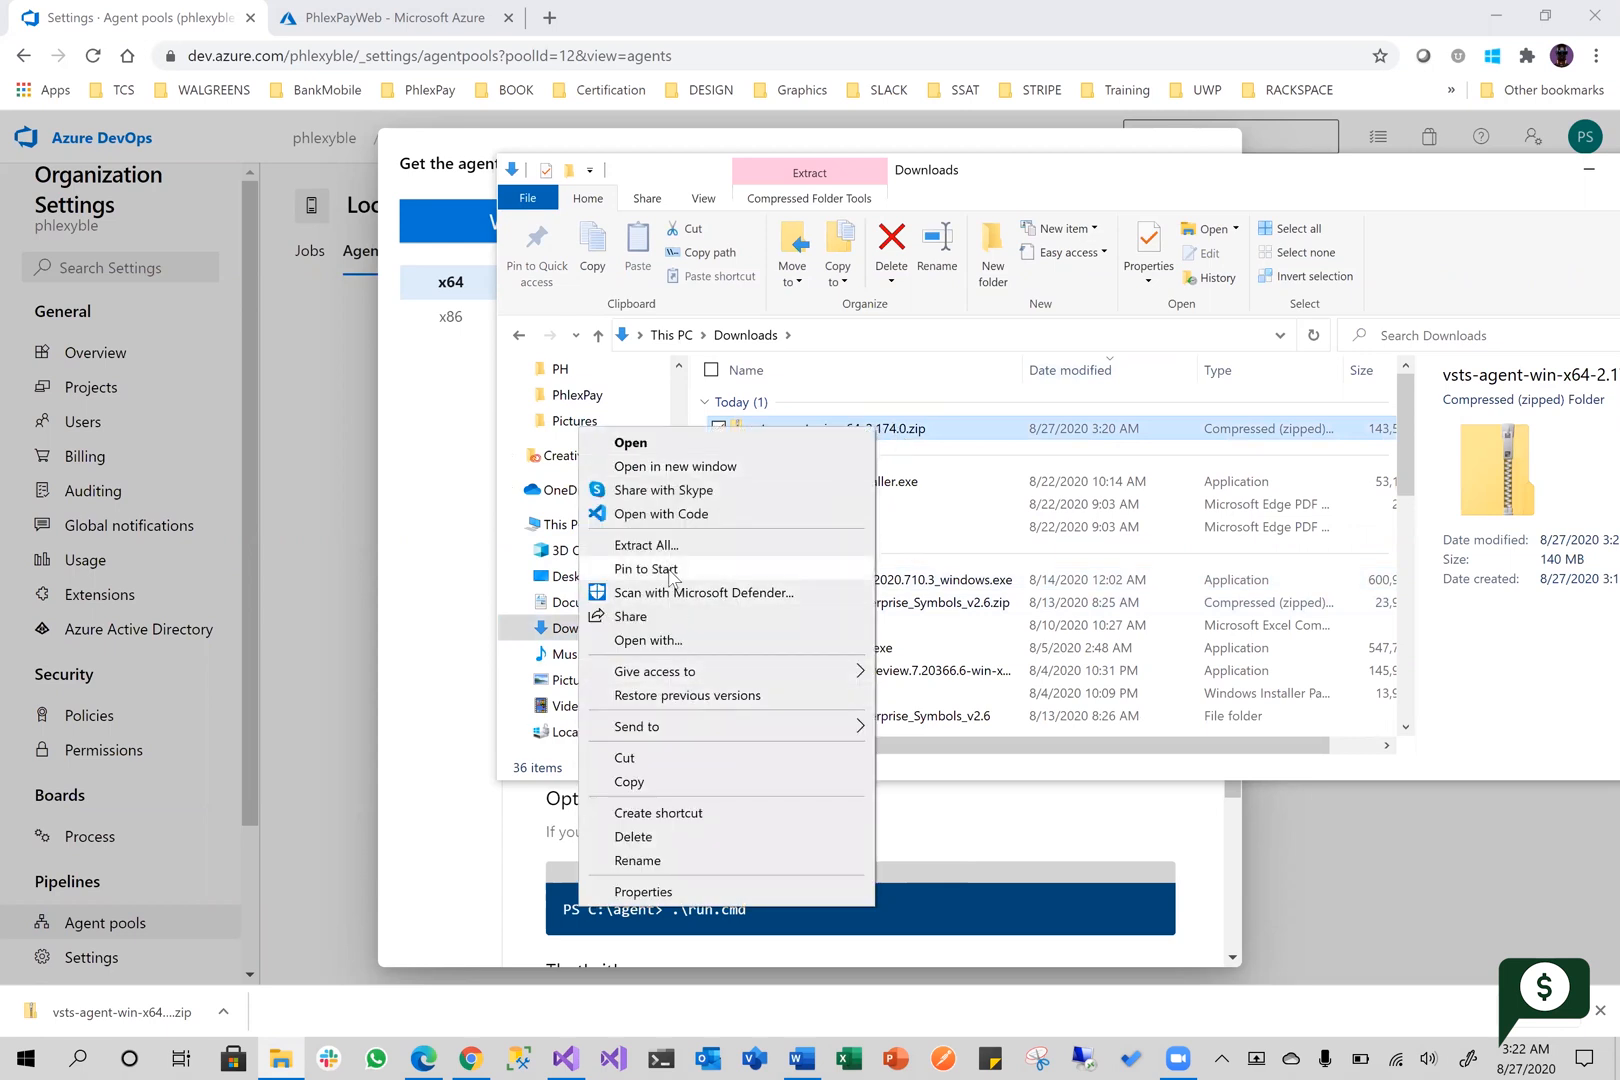
pyautogui.click(700, 785)
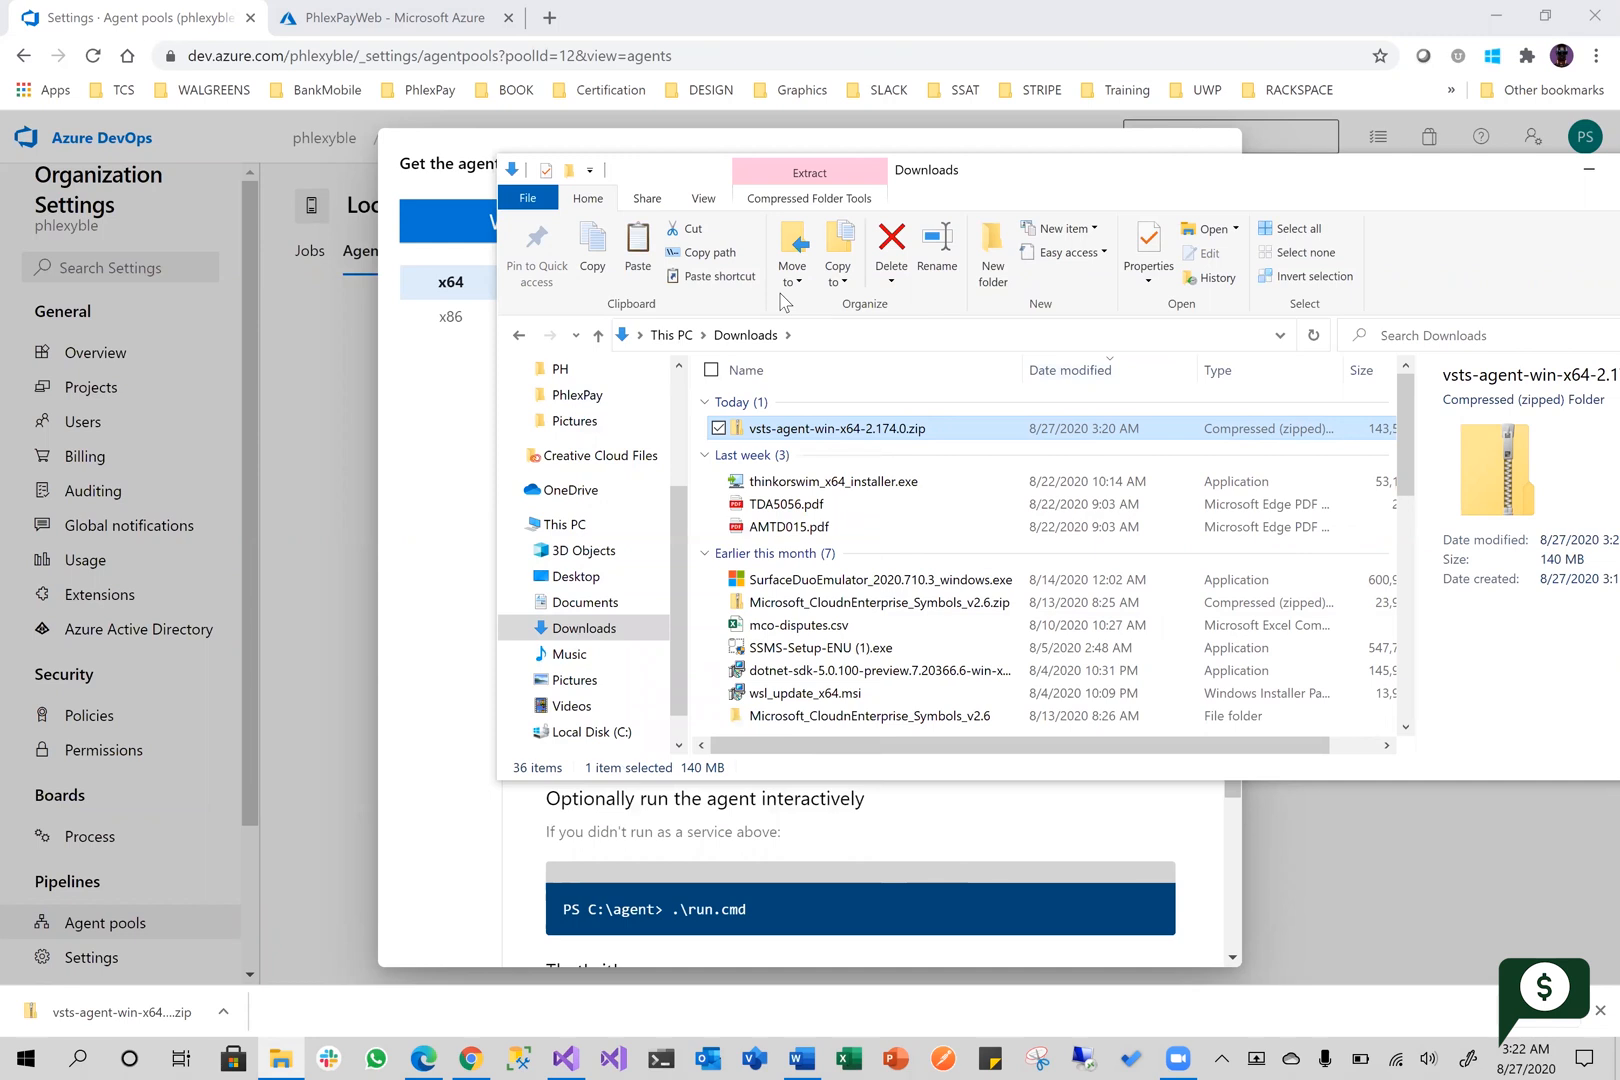
# Paste the copied agent archive into the agents folder on Local Disk (C:)
pyautogui.scroll(-1, 575, 600)
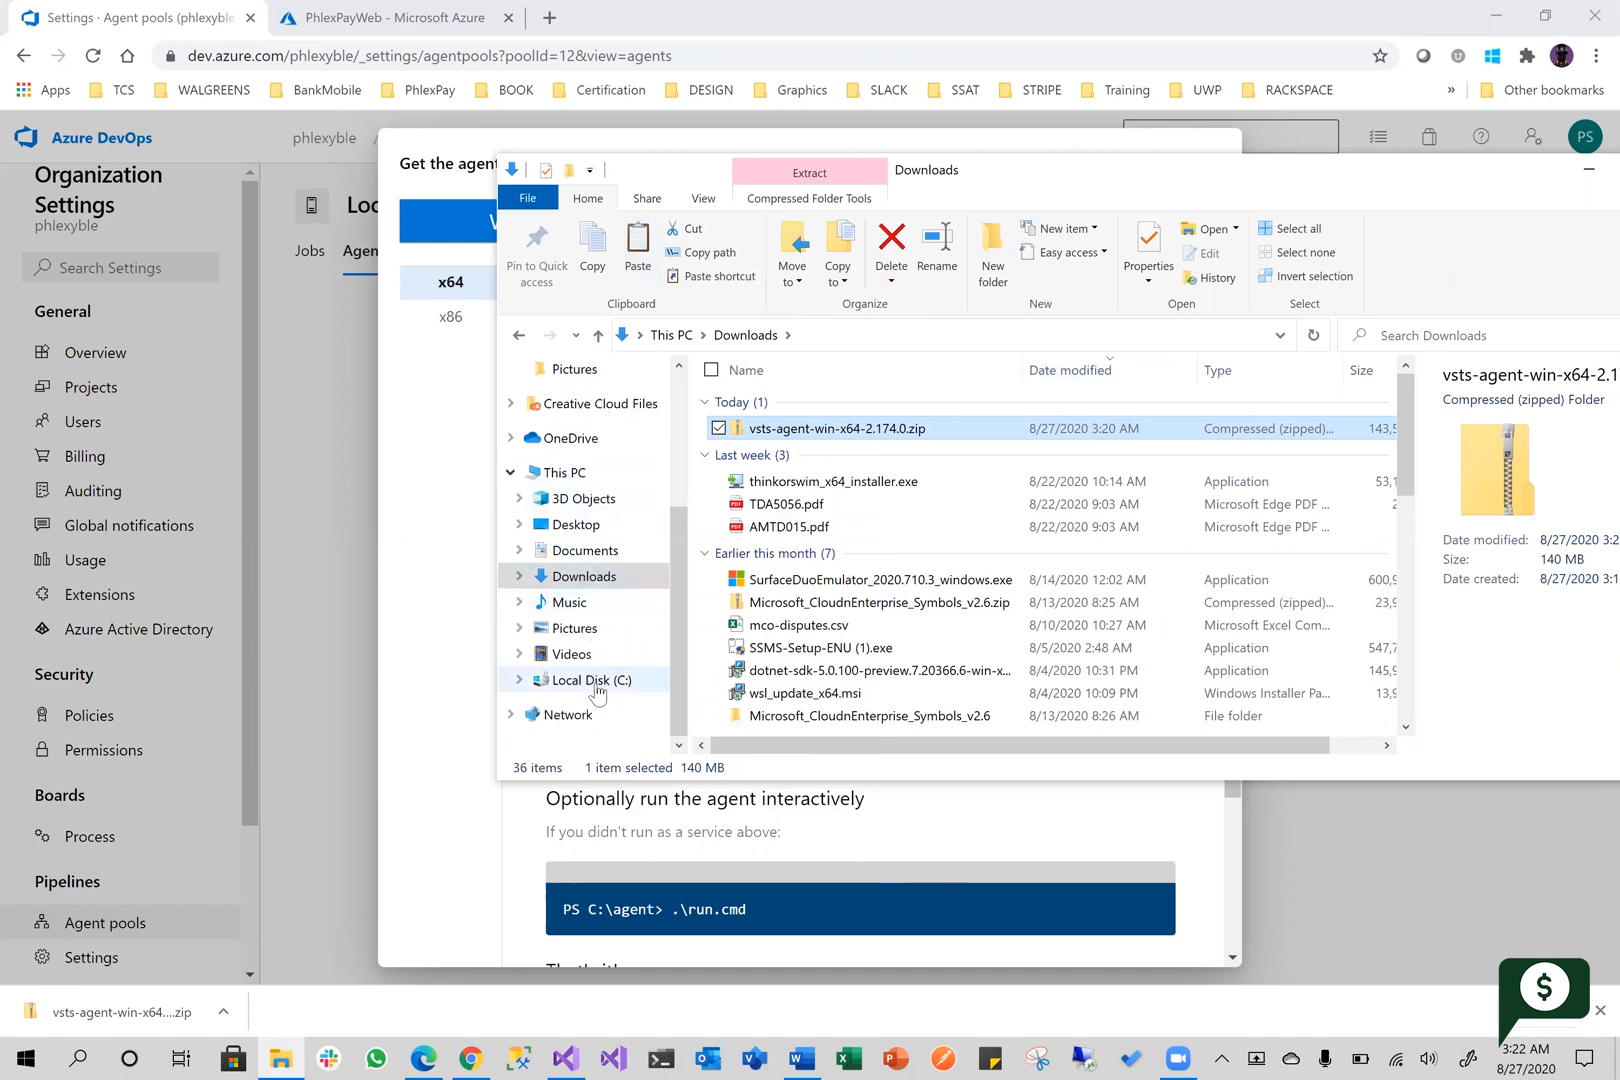
pyautogui.click(595, 682)
pyautogui.doubleClick(785, 408)
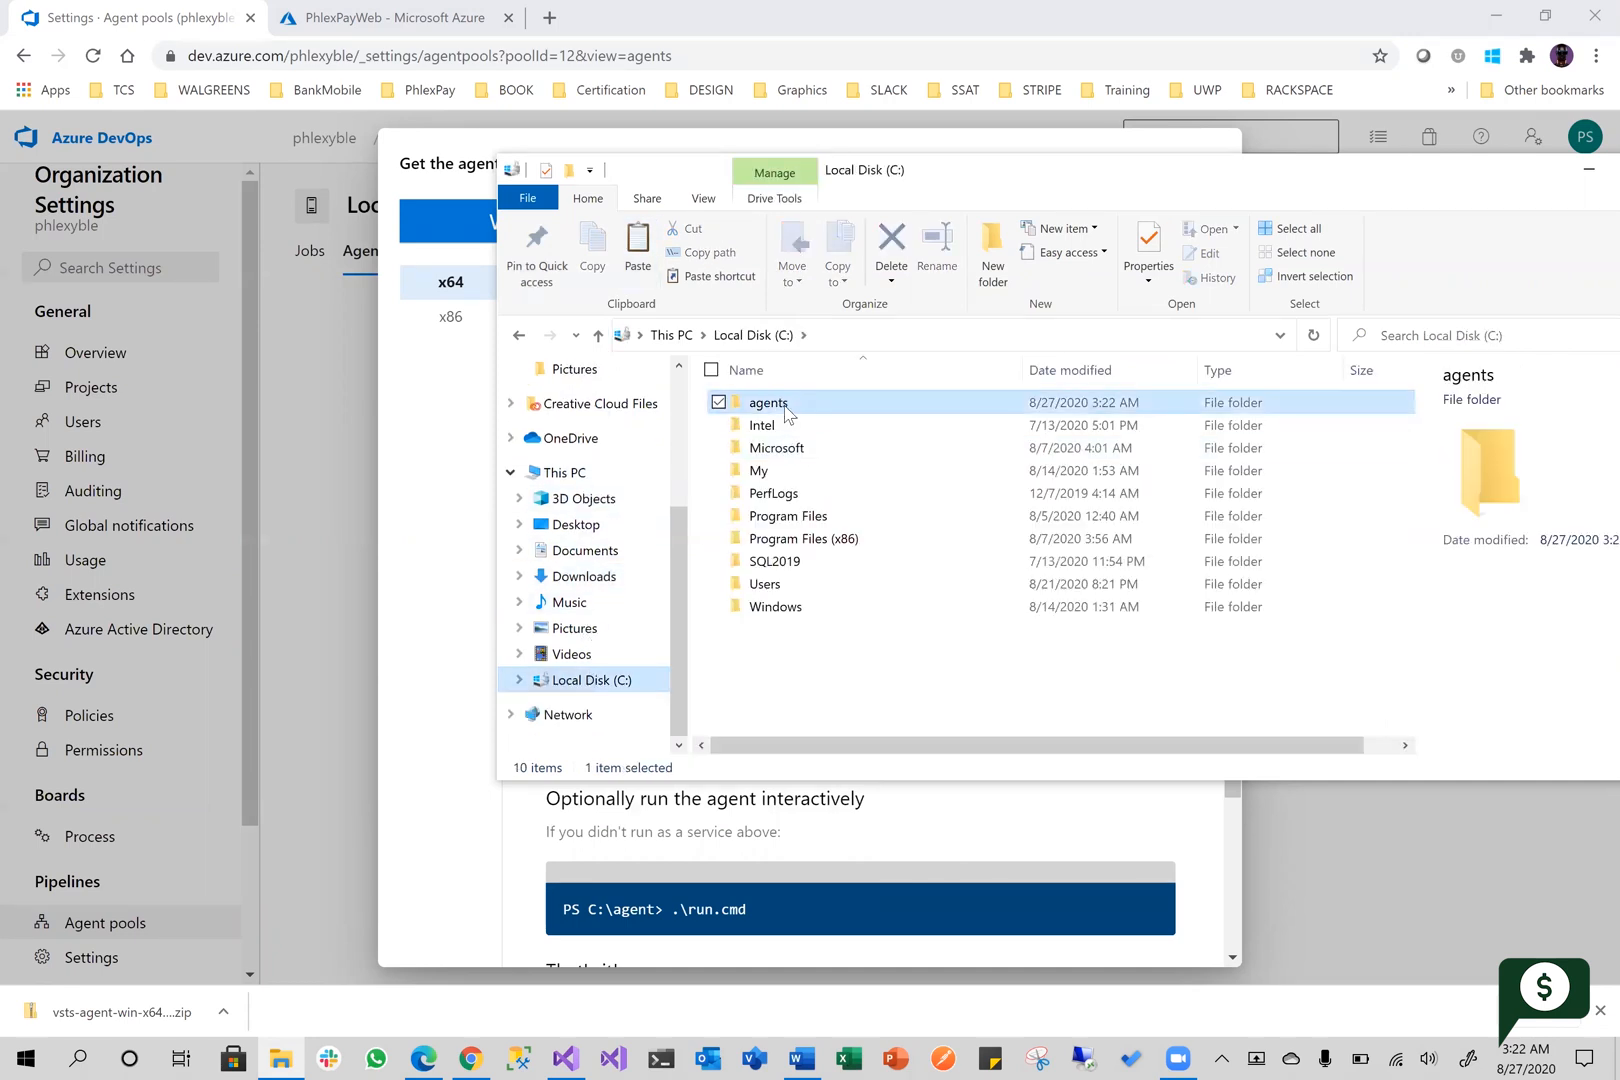
pyautogui.rightClick(856, 527)
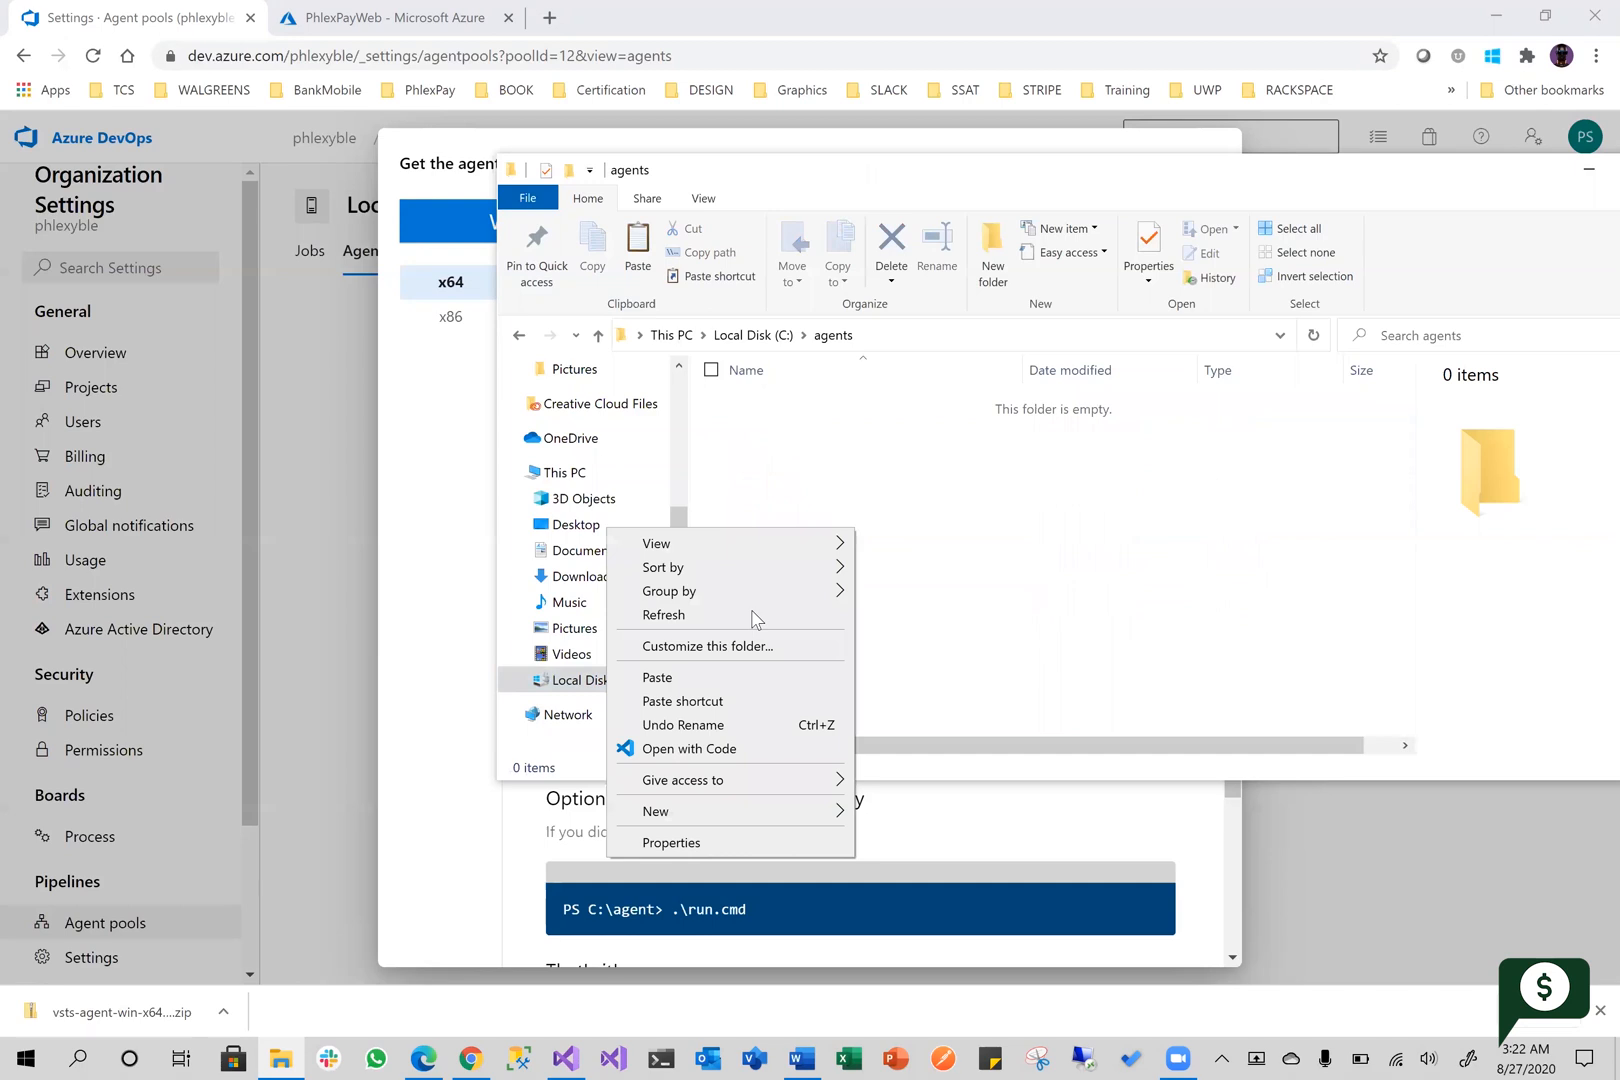
pyautogui.click(713, 682)
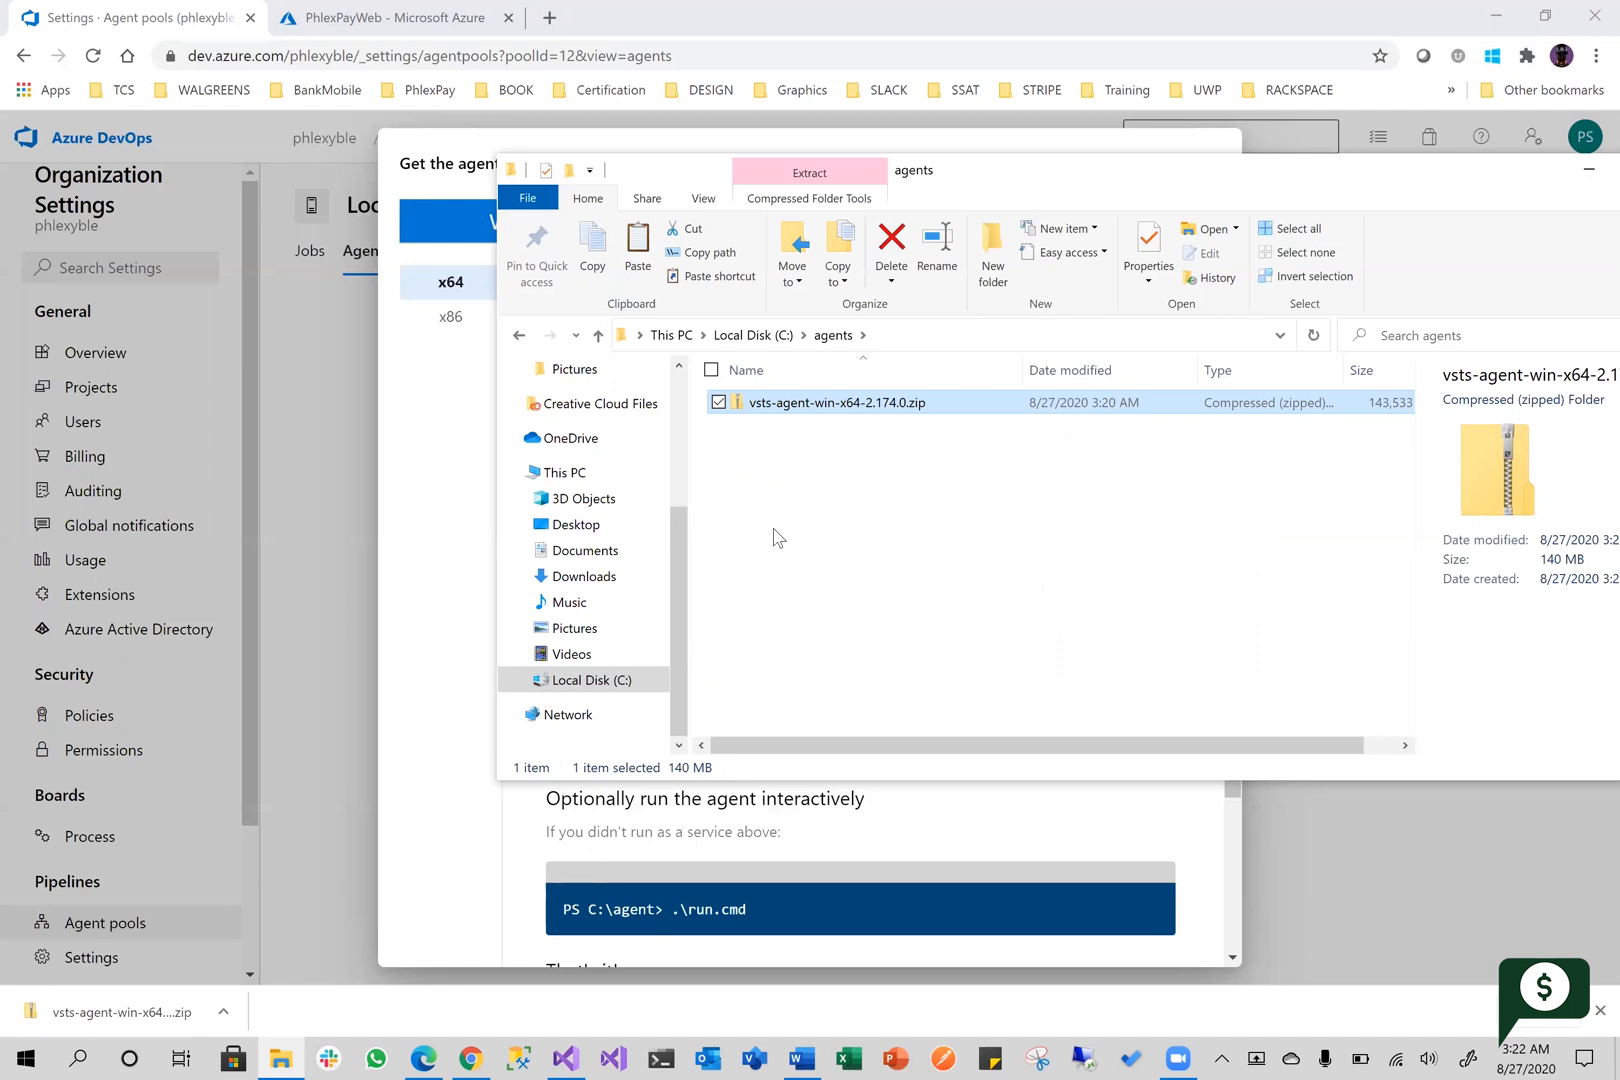
# Extract vsts-agent-win-x64-2.174.0.zip to C:\agents\vsts-agent-win-x64-2.174.0 and show the extracted files
pyautogui.rightClick(831, 411)
pyautogui.click(600, 527)
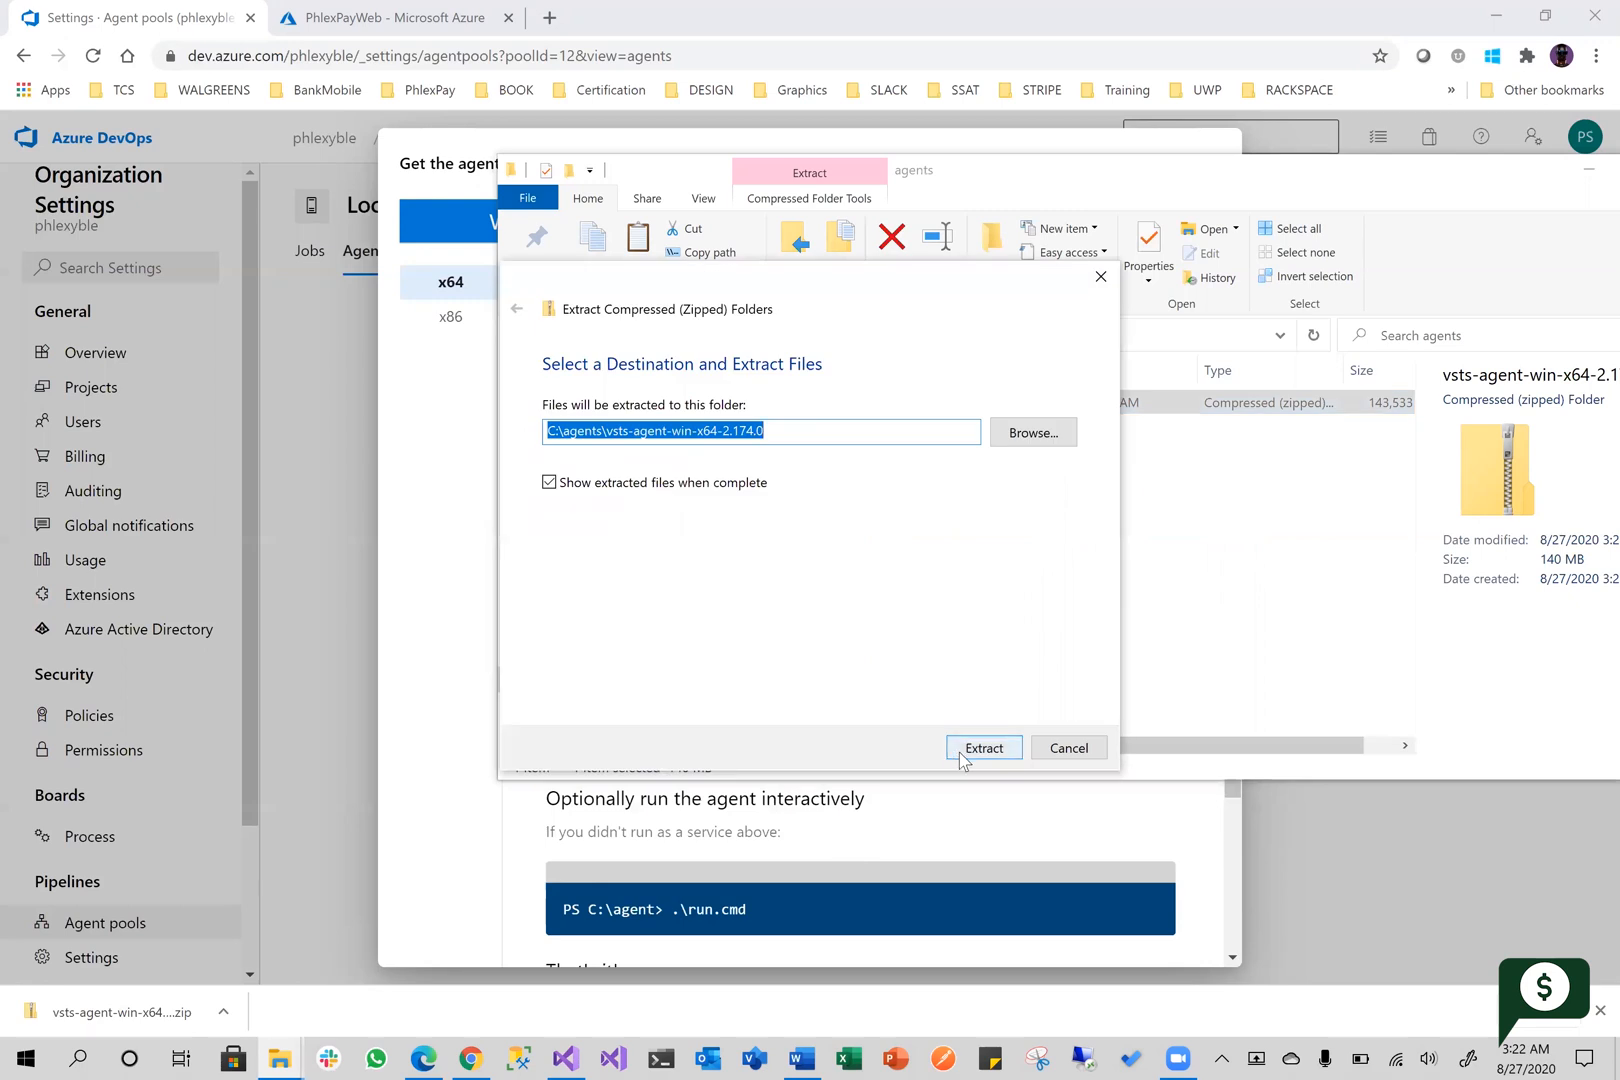
pyautogui.click(959, 752)
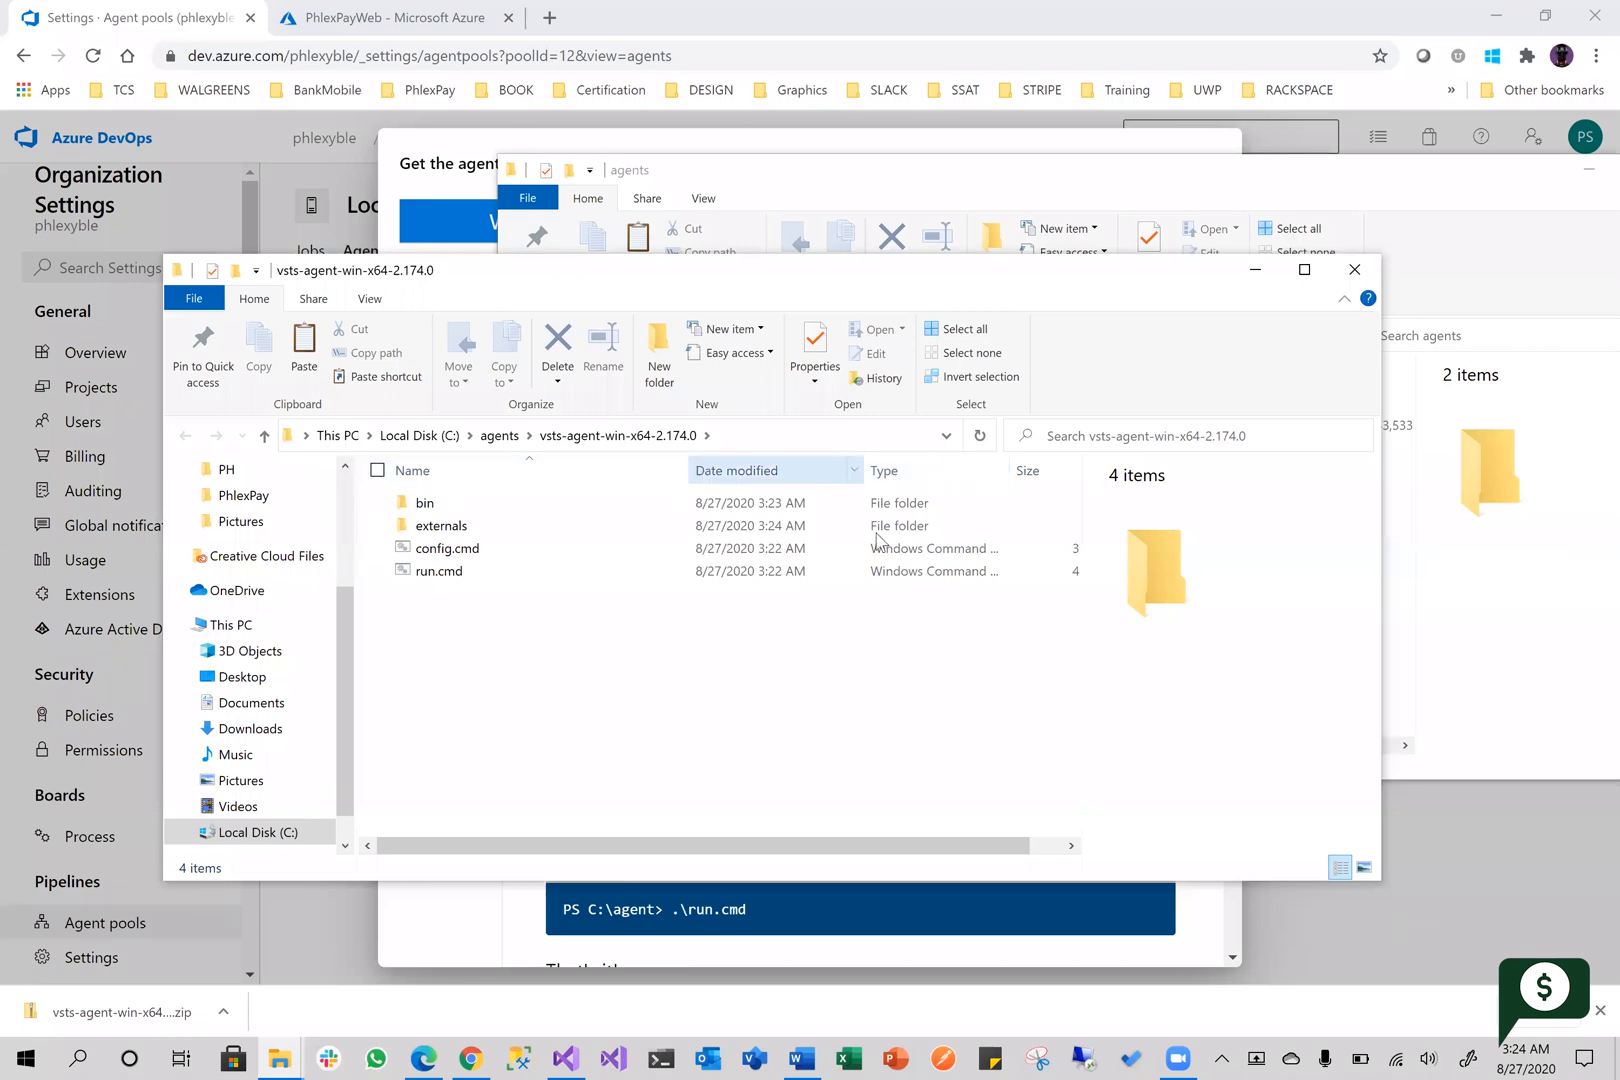
# Review the extracted agent folder's location and contents under C:\agents, and move its window aside from the agent instructions
pyautogui.click(432, 437)
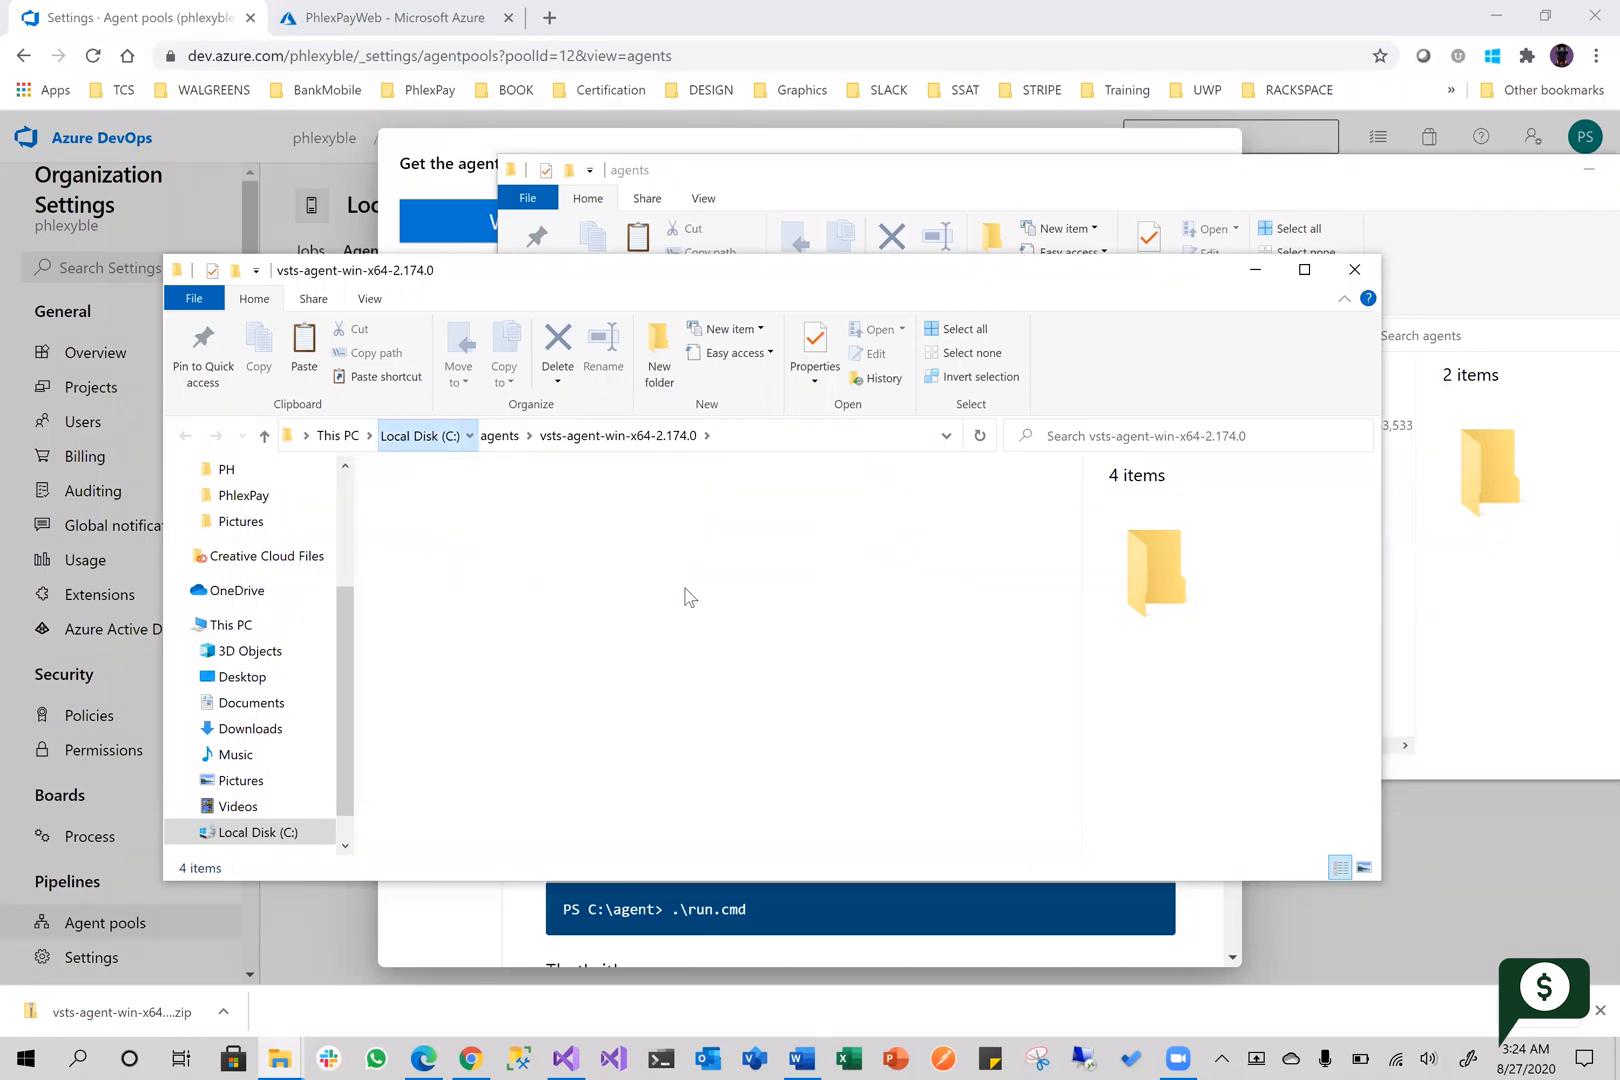
pyautogui.doubleClick(460, 508)
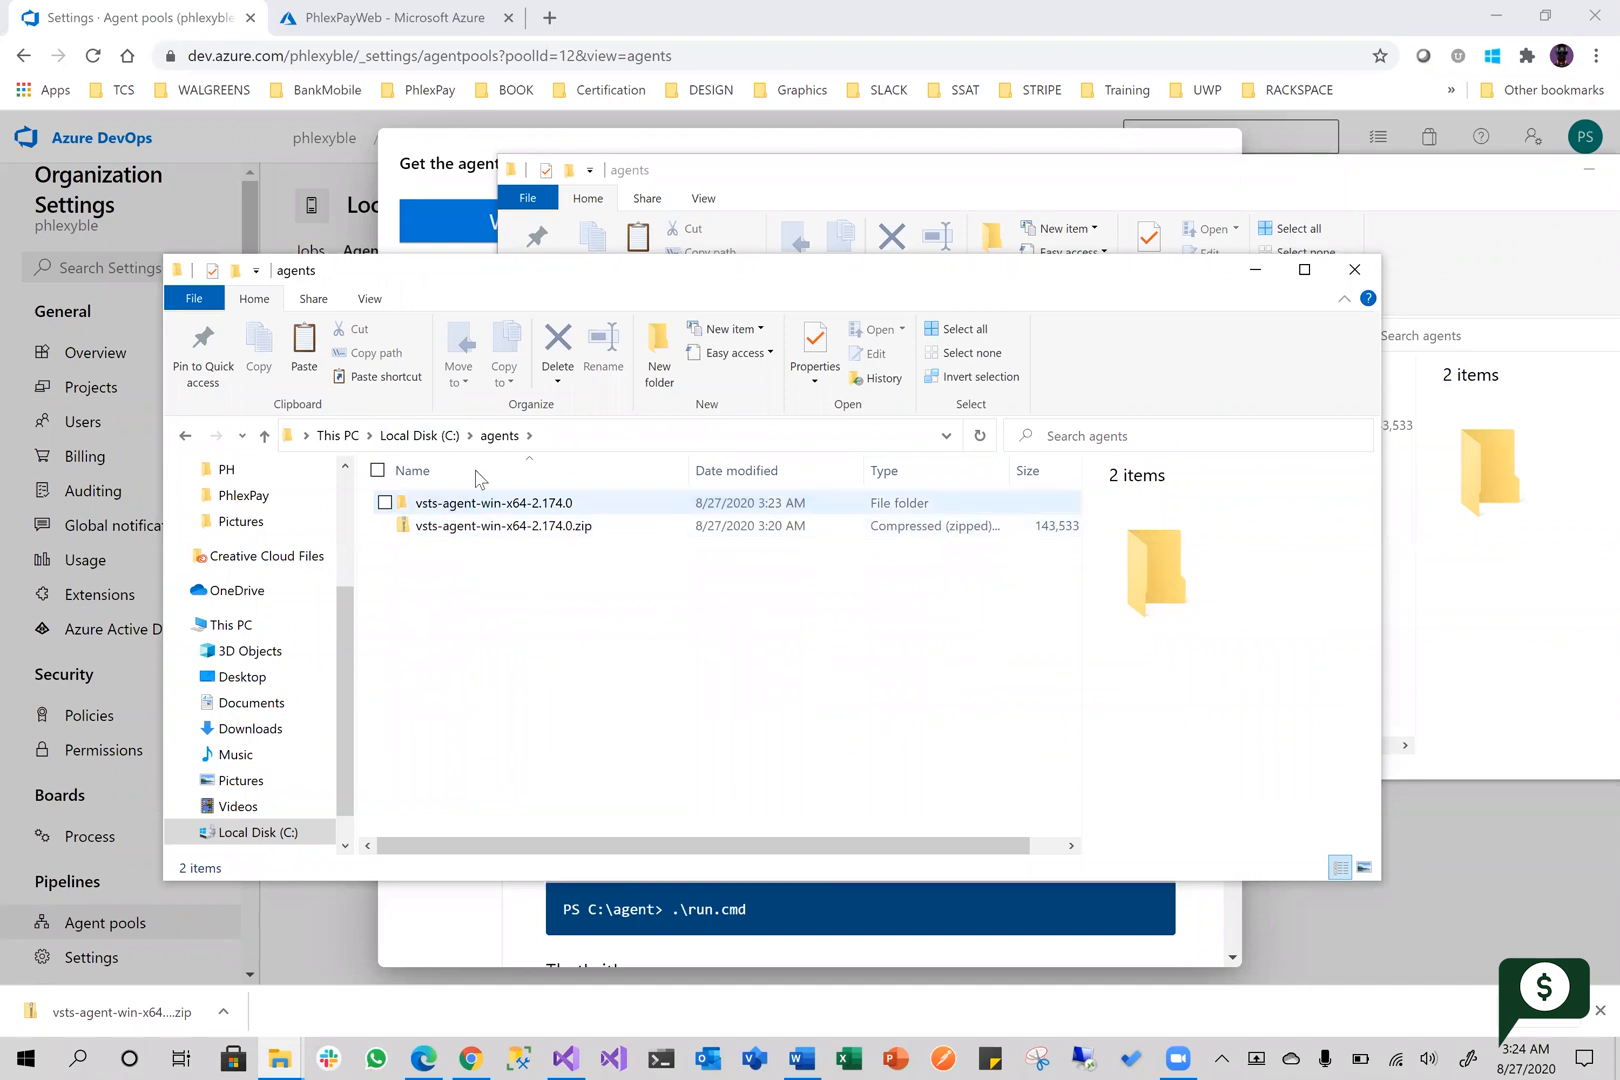
pyautogui.doubleClick(518, 508)
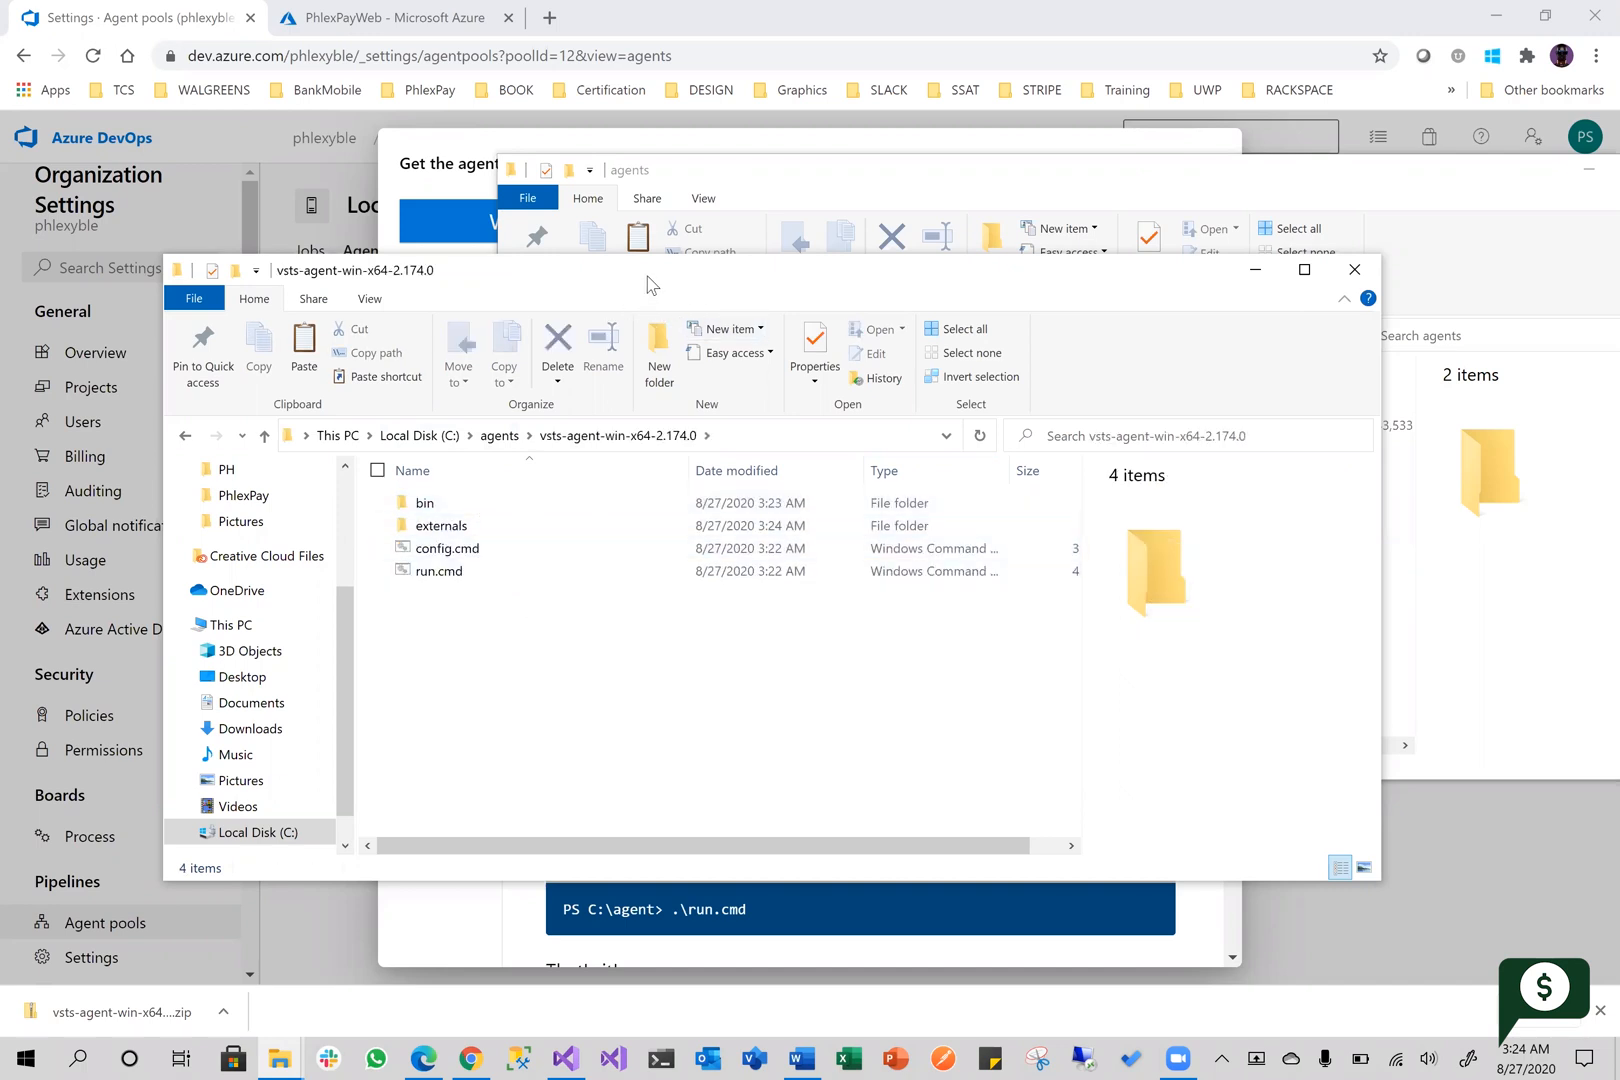
pyautogui.moveTo(648, 283); pyautogui.dragTo(1165, 182)
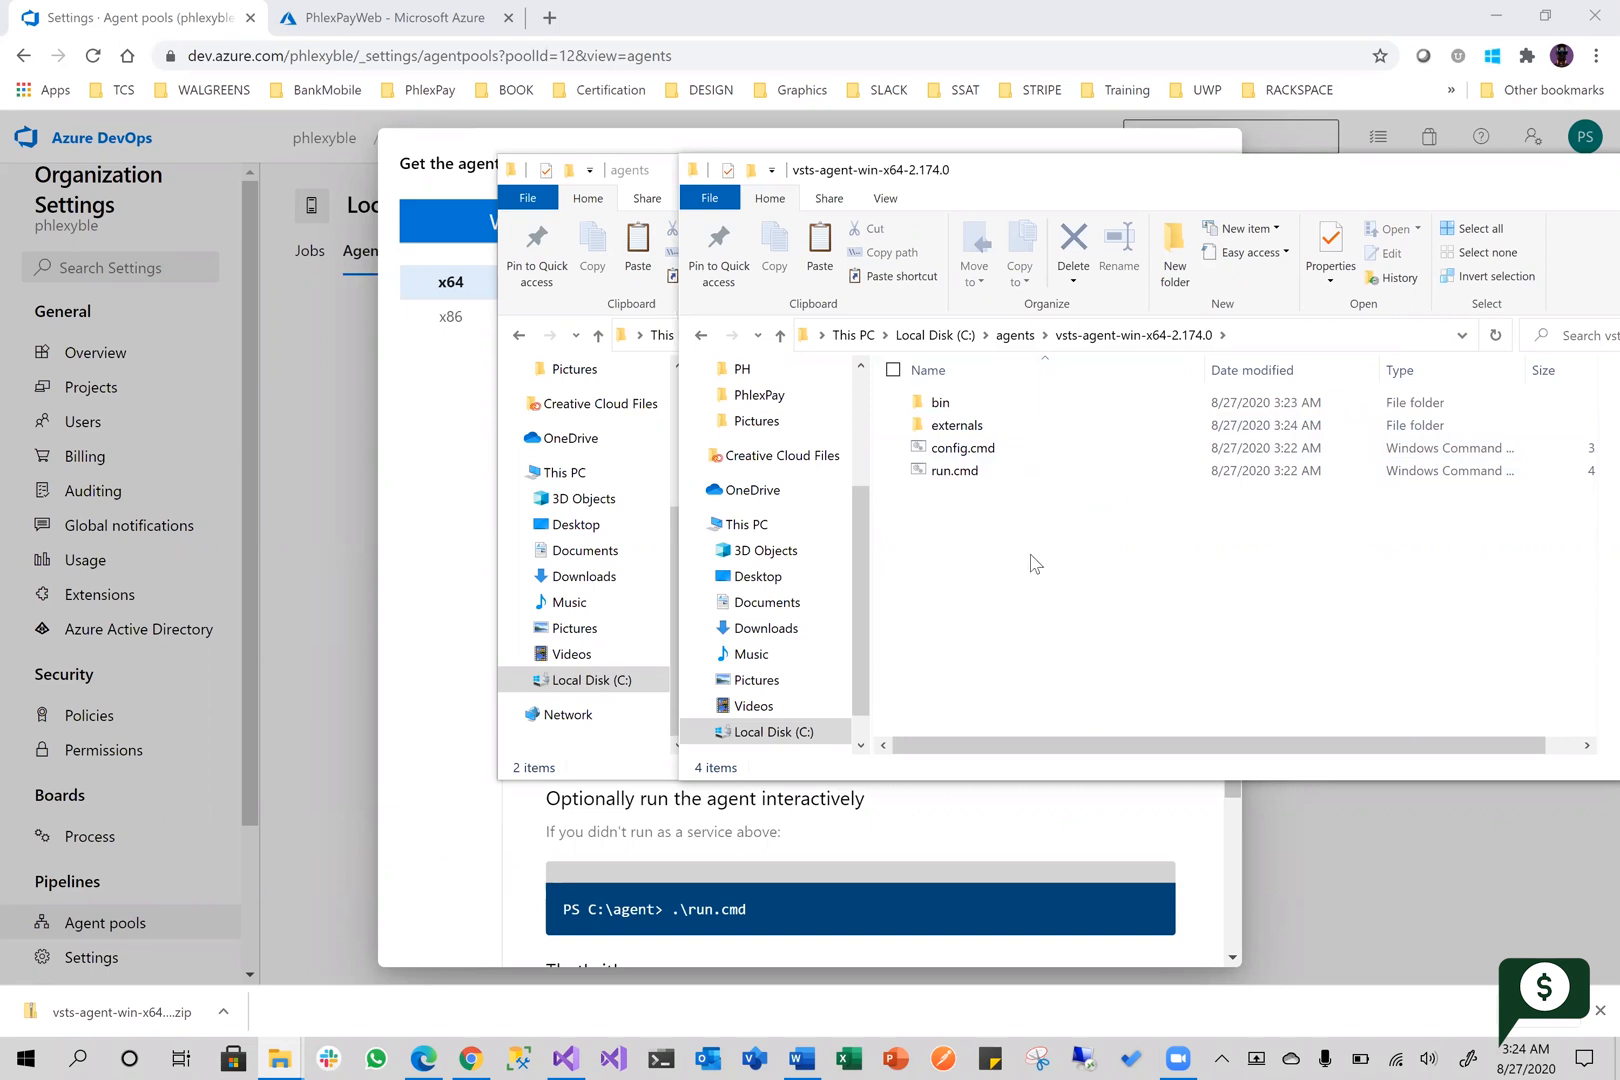
# Check the agent creation and configuration commands in the Azure DevOps instructions, and return to the extracted folder in File Explorer
pyautogui.click(510, 836)
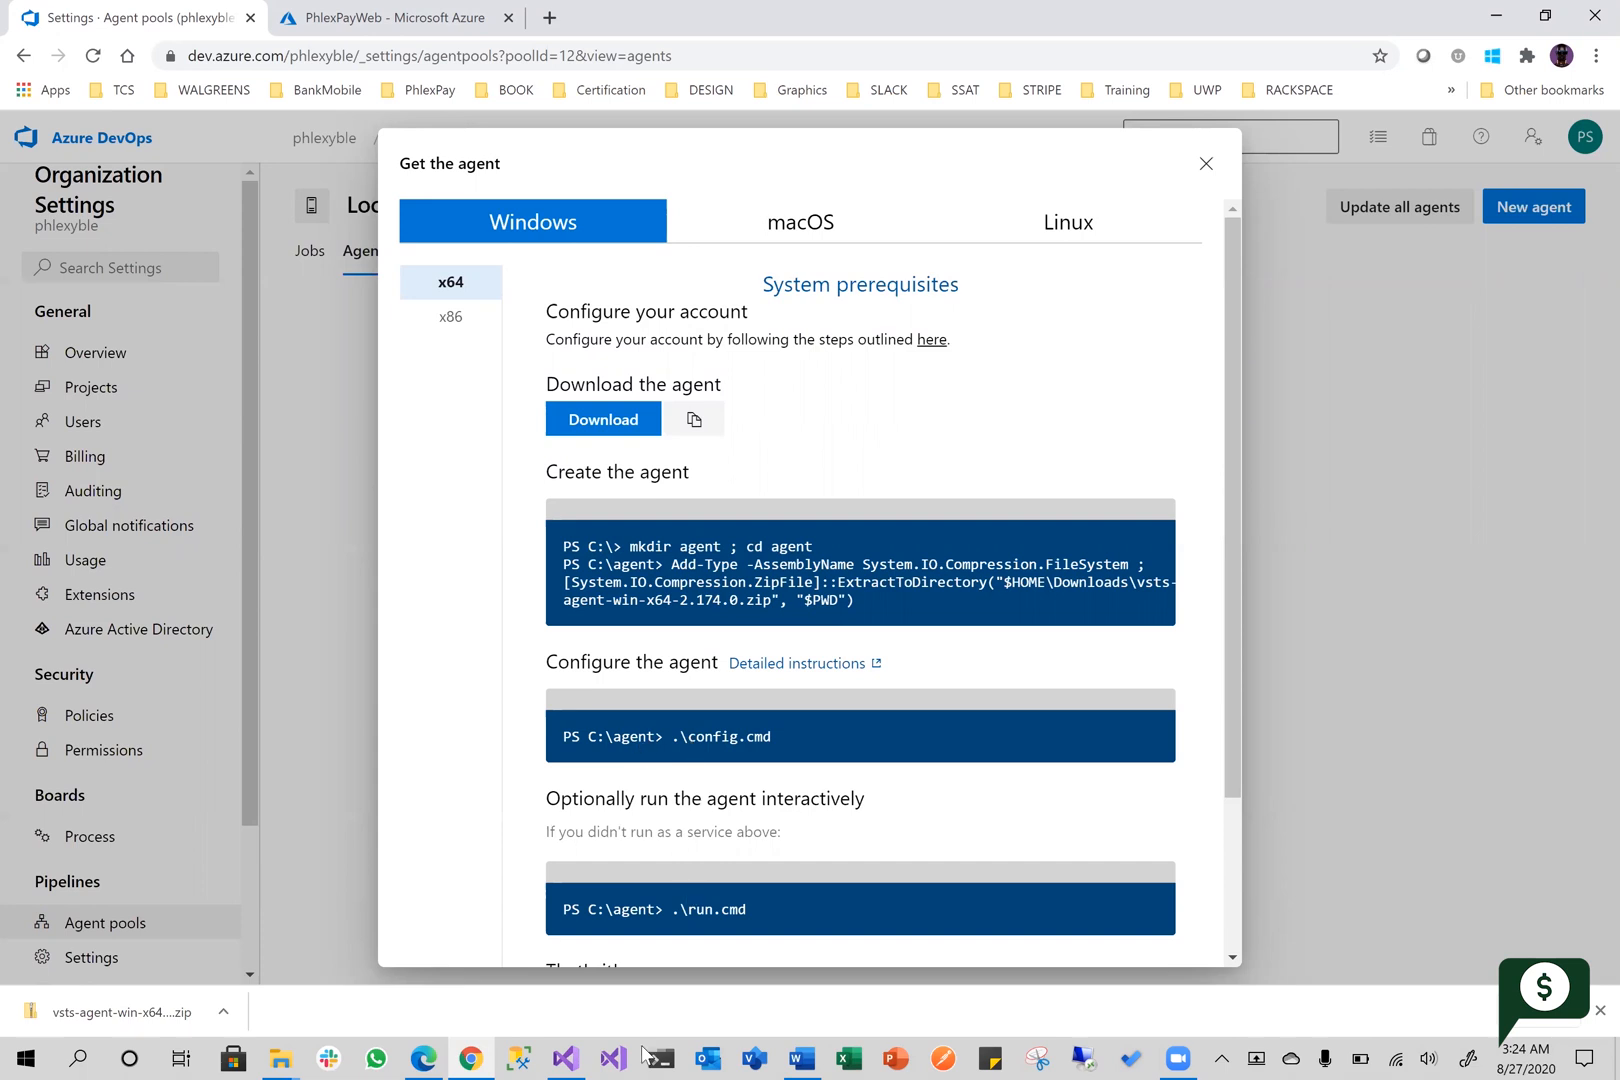
pyautogui.click(280, 1058)
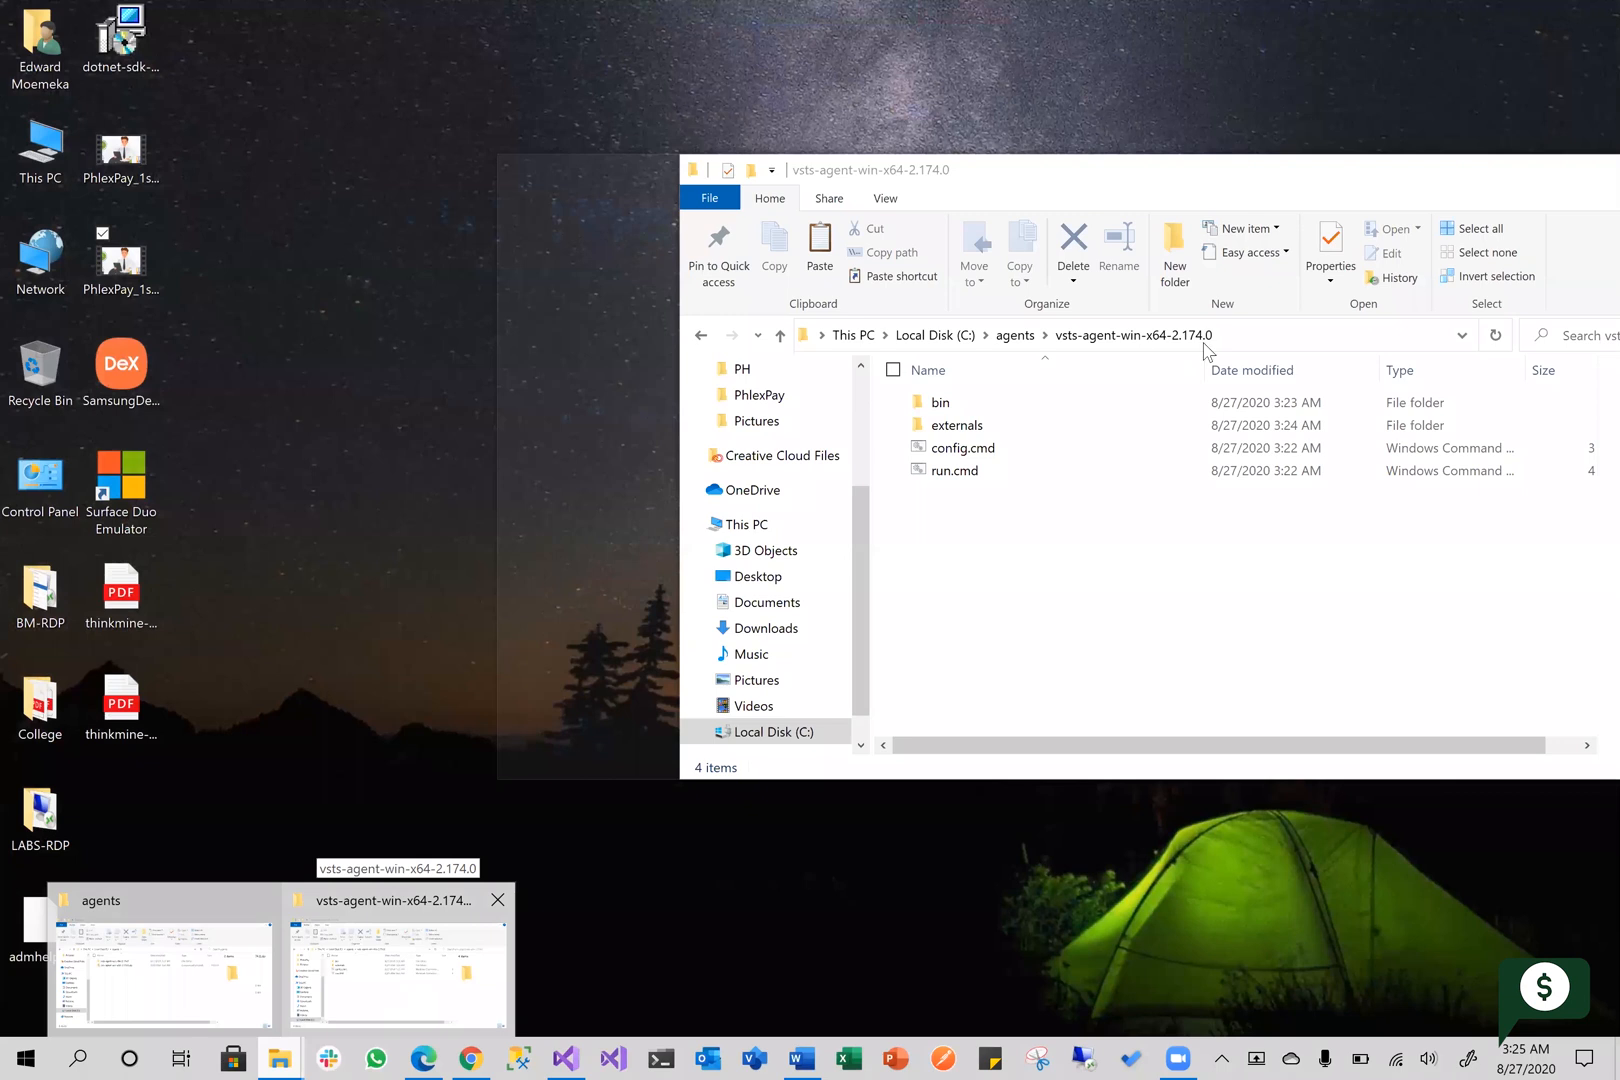
pyautogui.click(397, 995)
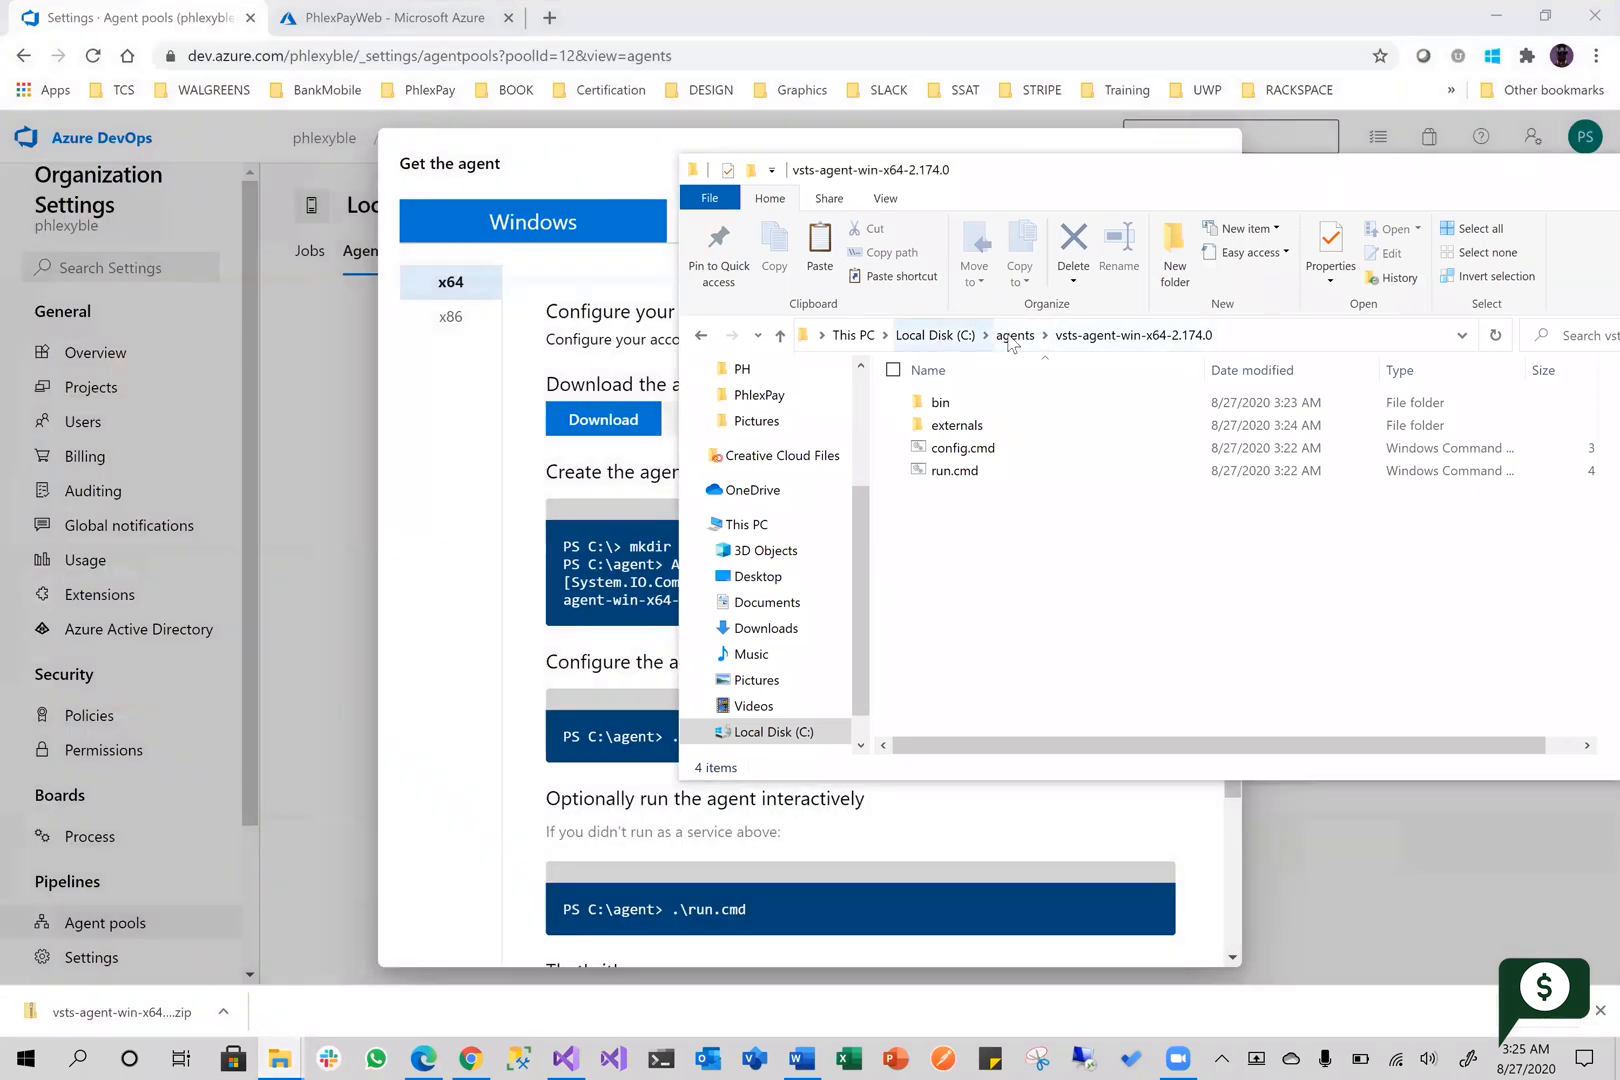
# Rename the agents folder in the root of Local Disk (C:) as agent
pyautogui.click(935, 335)
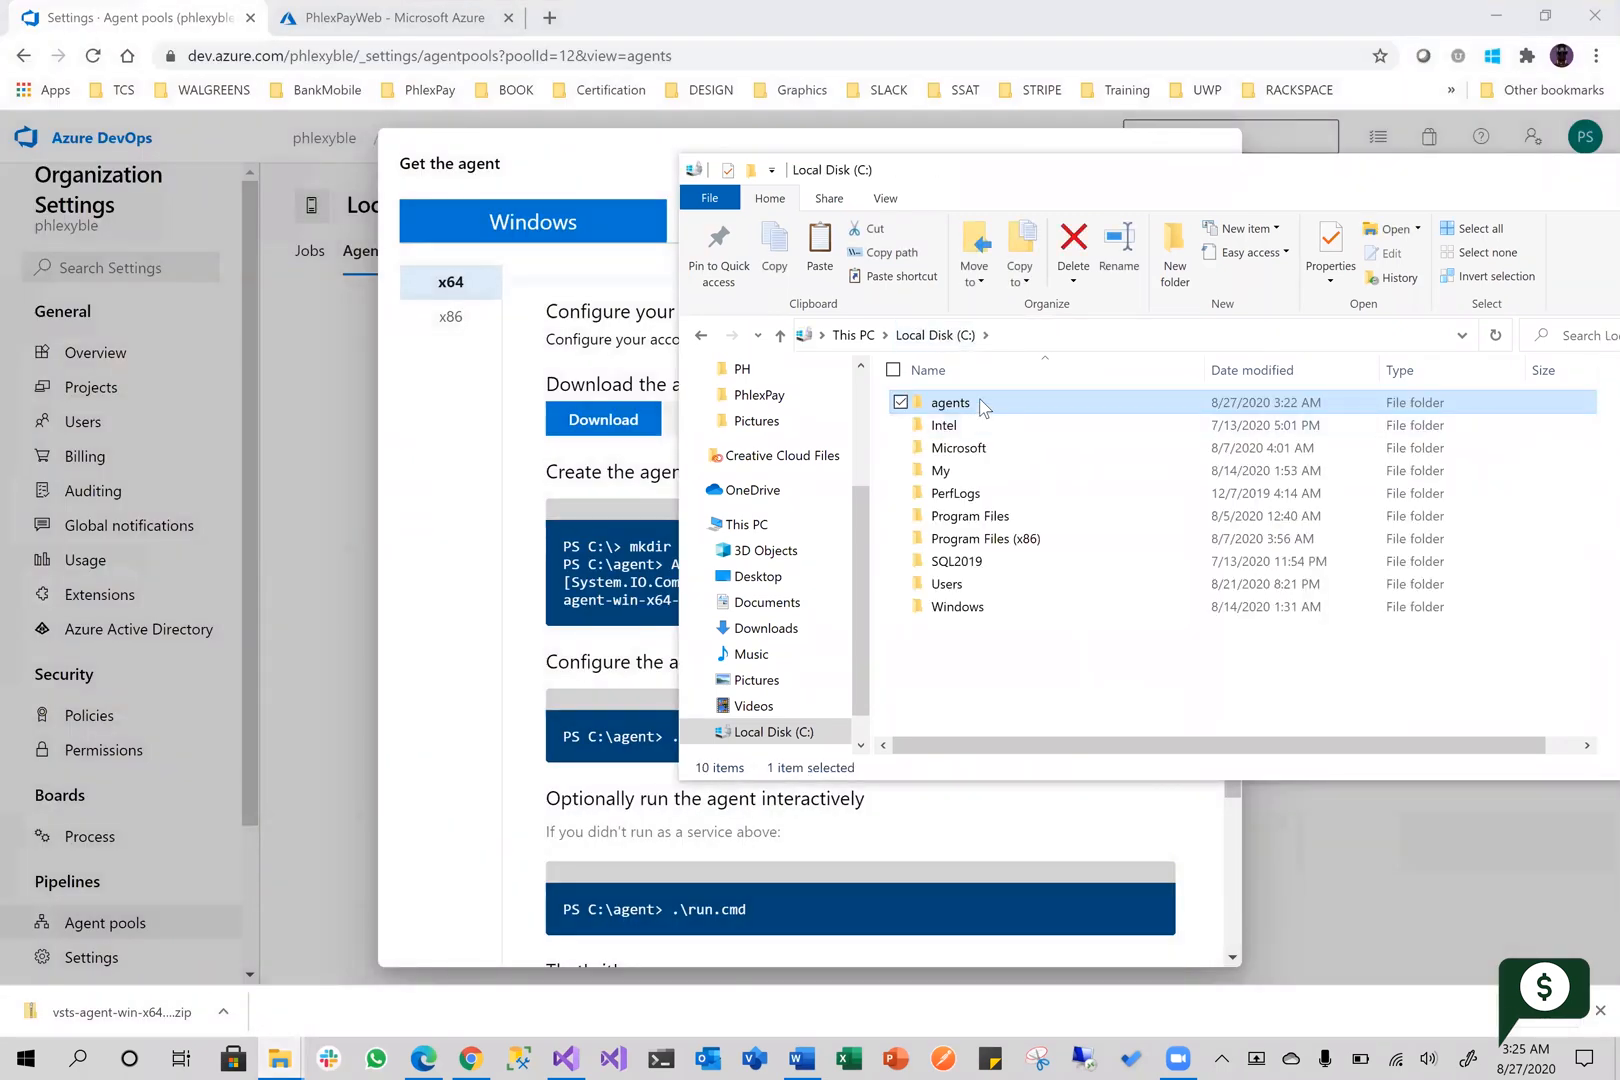
pyautogui.click(986, 404)
pyautogui.click(1004, 403)
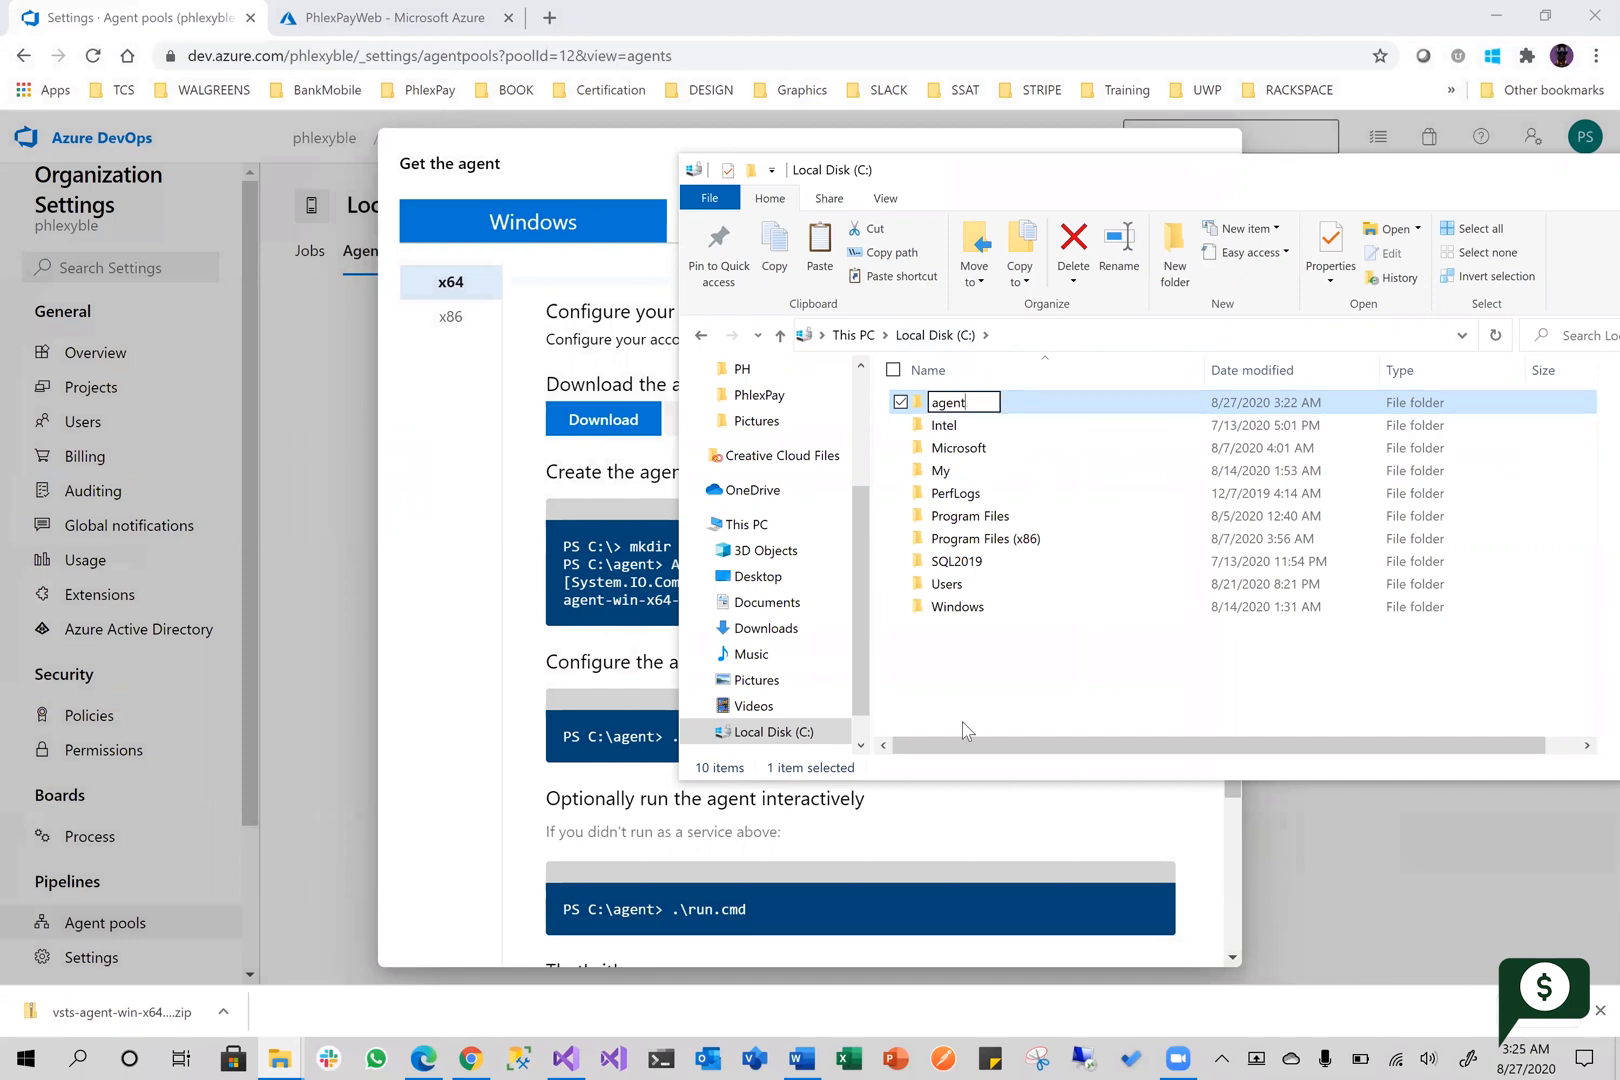
pyautogui.click(989, 661)
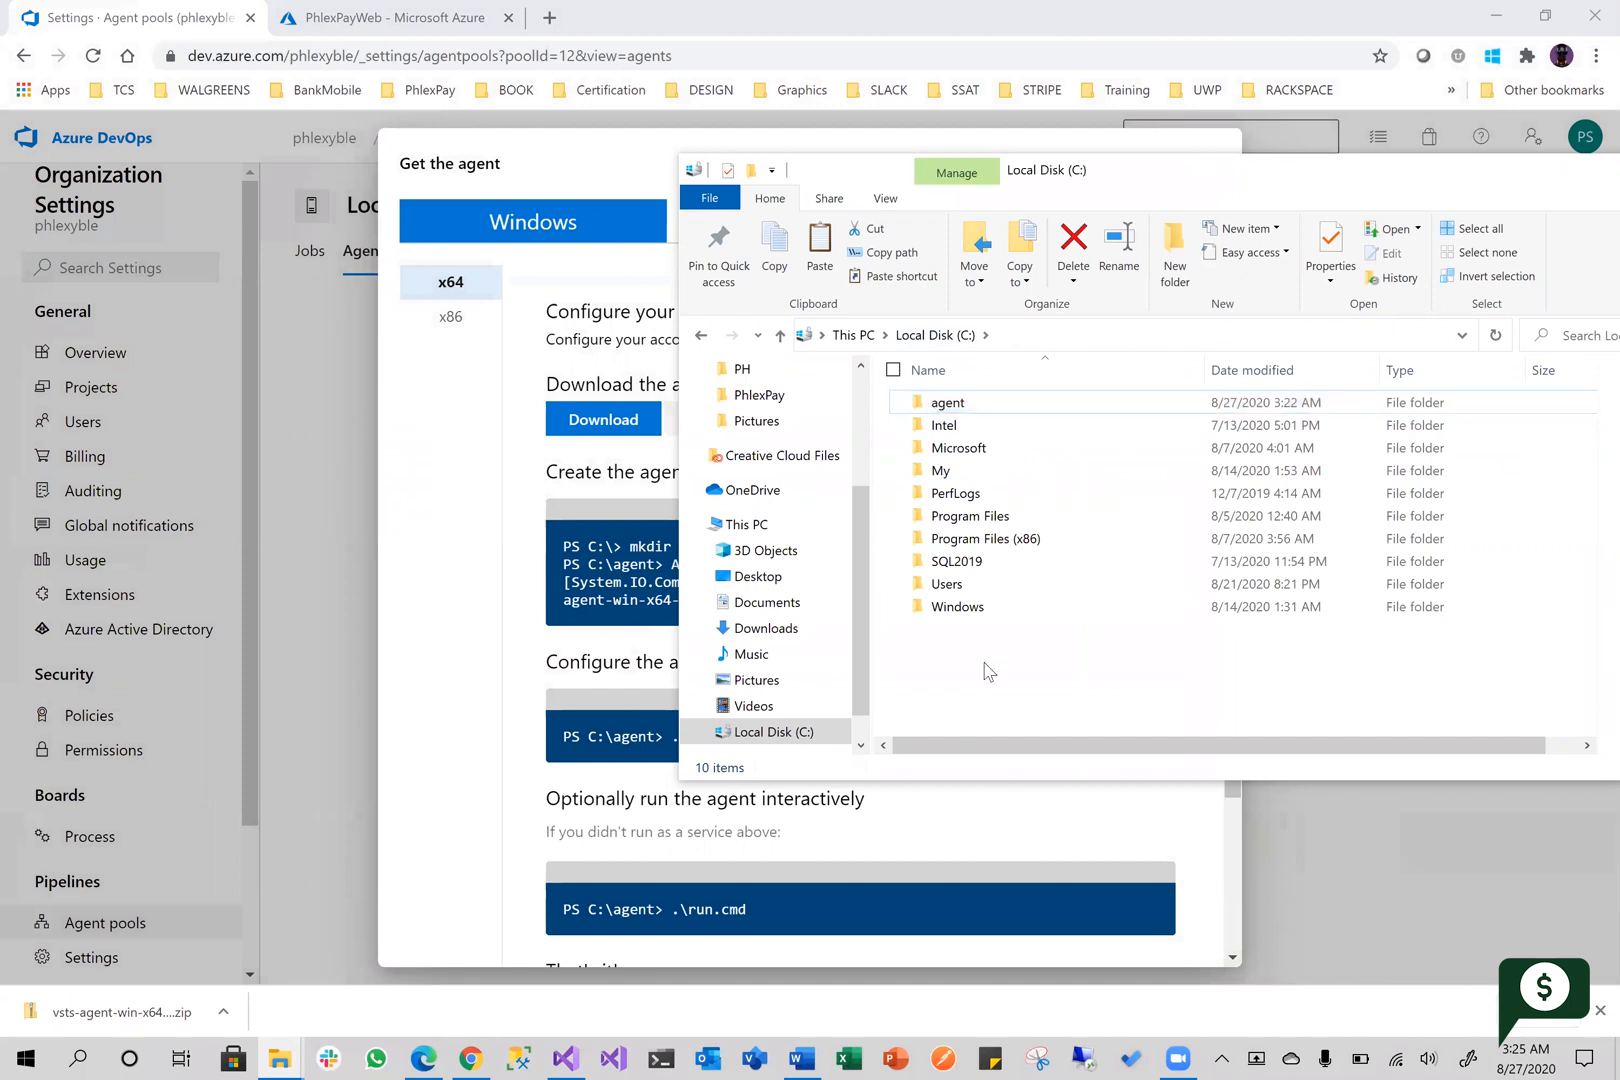
pyautogui.doubleClick(955, 404)
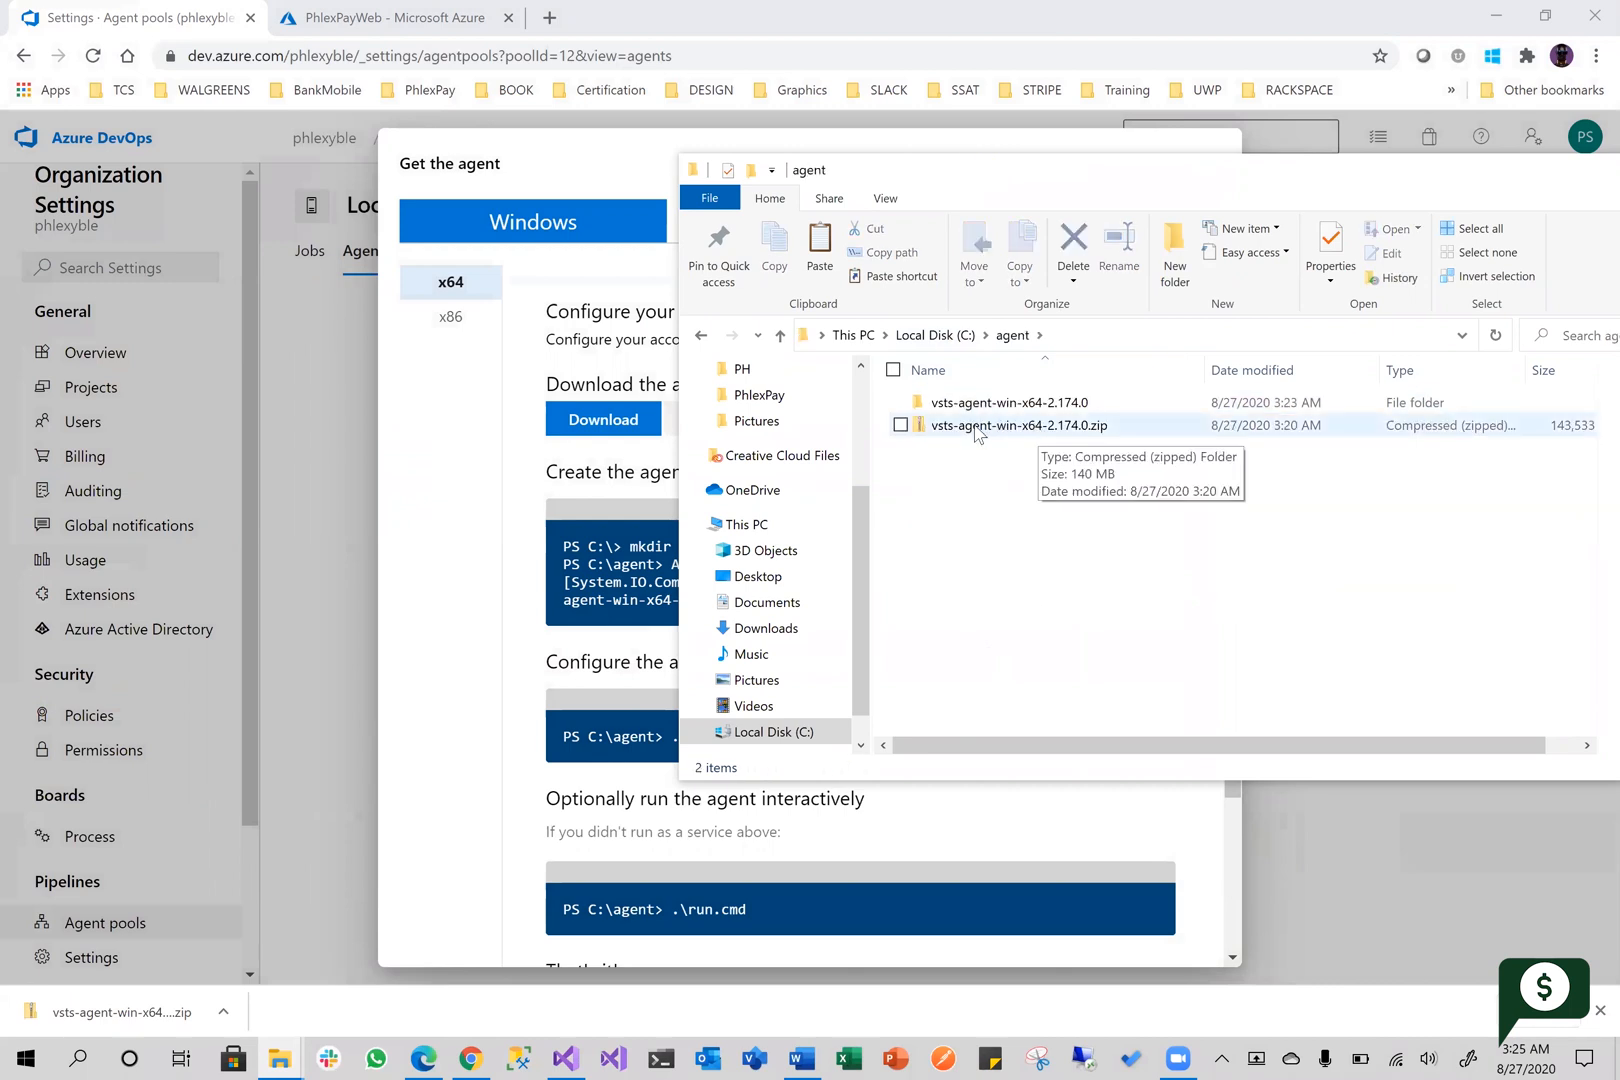
pyautogui.click(1012, 428)
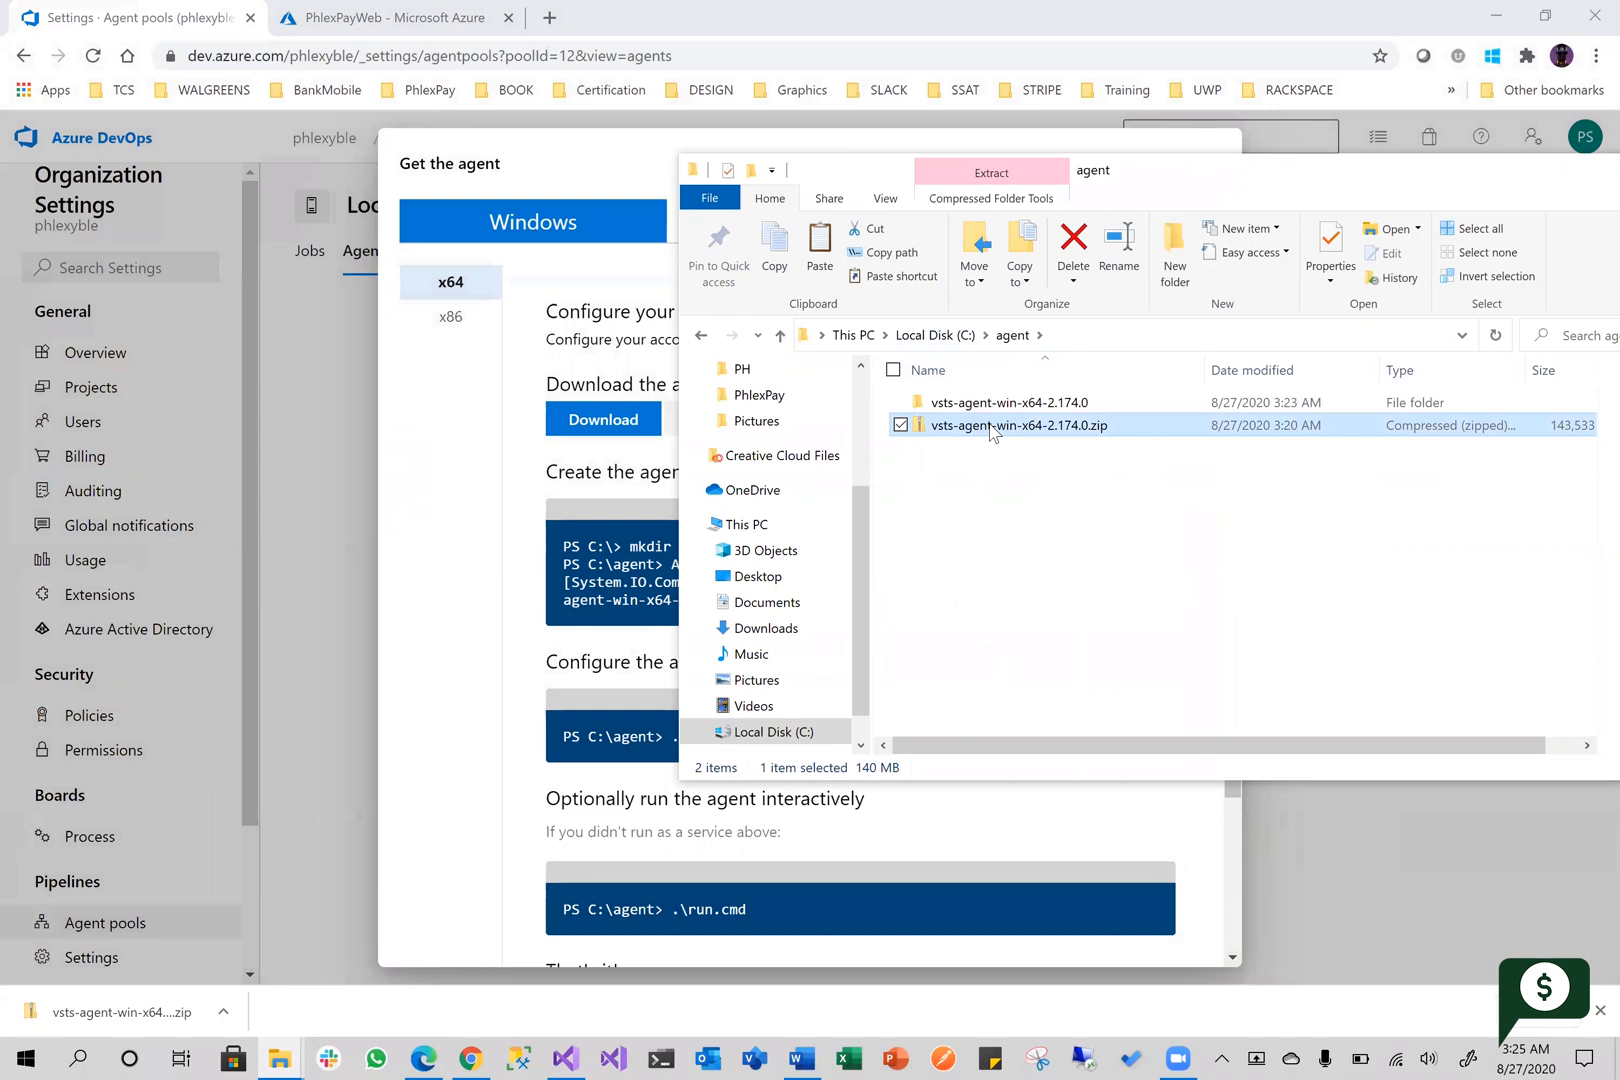
pyautogui.rightClick(990, 430)
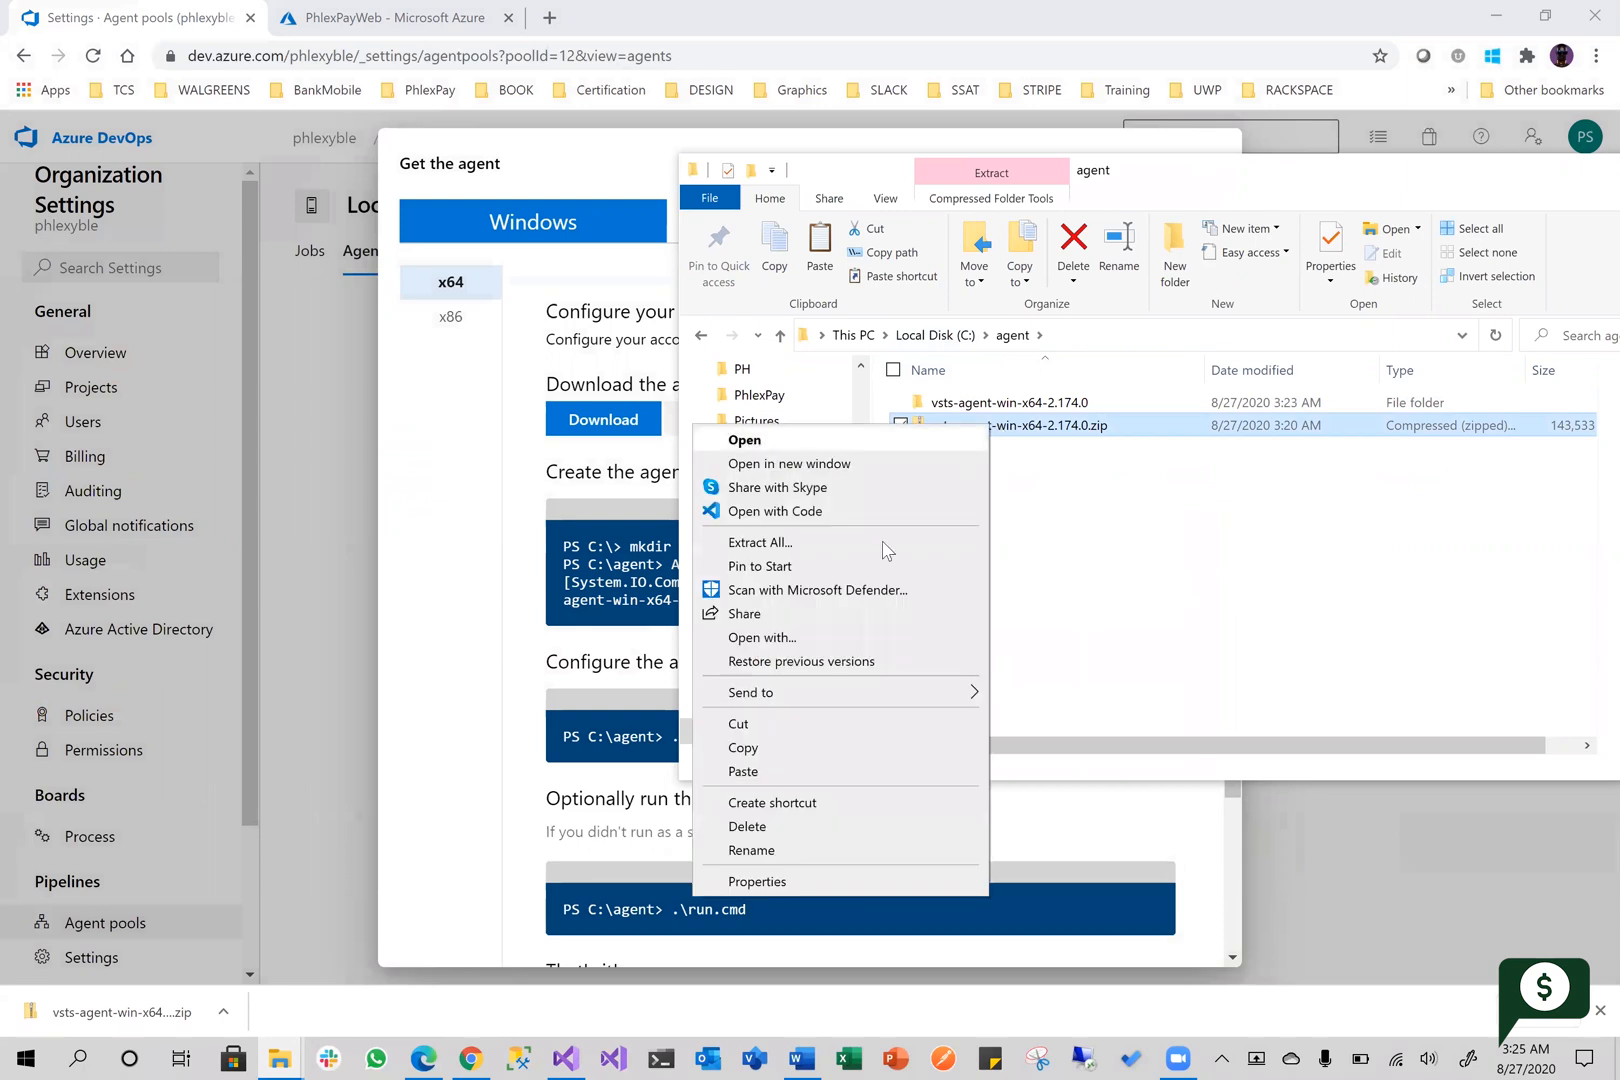
pyautogui.click(798, 726)
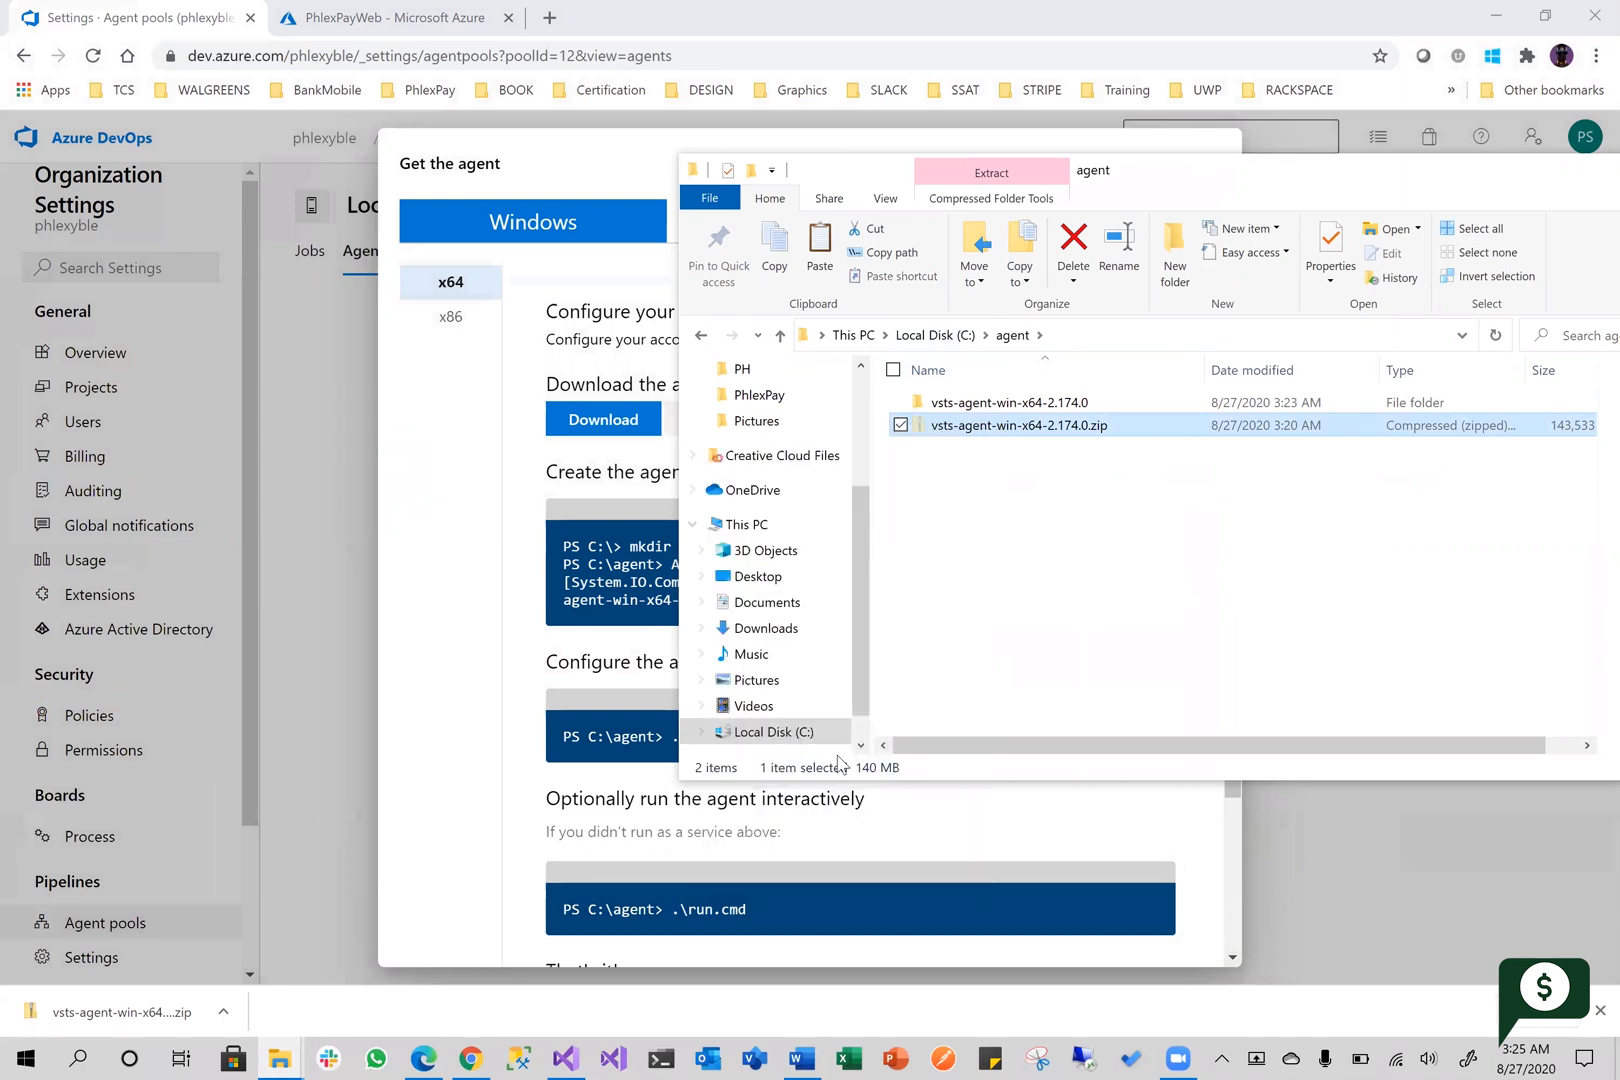
# Check Downloads for the original agent archive and delete the copy of vsts-agent-win-x64-2.174.0.zip in C:\agent
pyautogui.click(280, 1058)
pyautogui.click(210, 962)
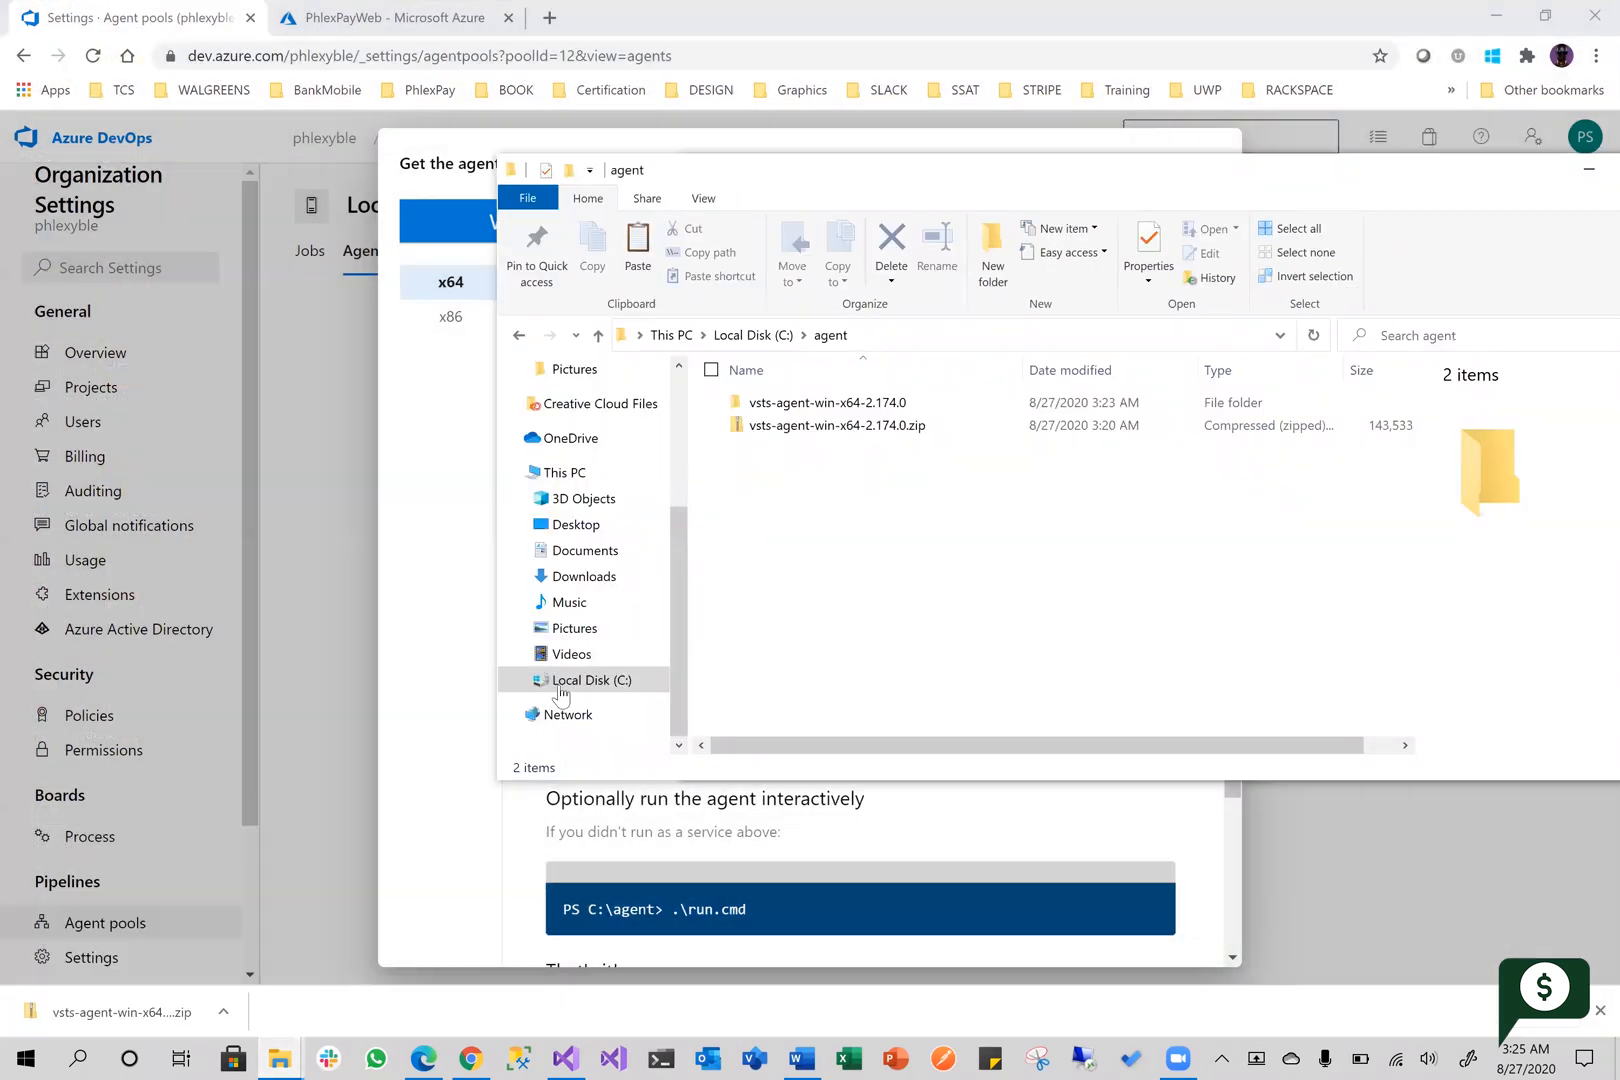
pyautogui.click(289, 1055)
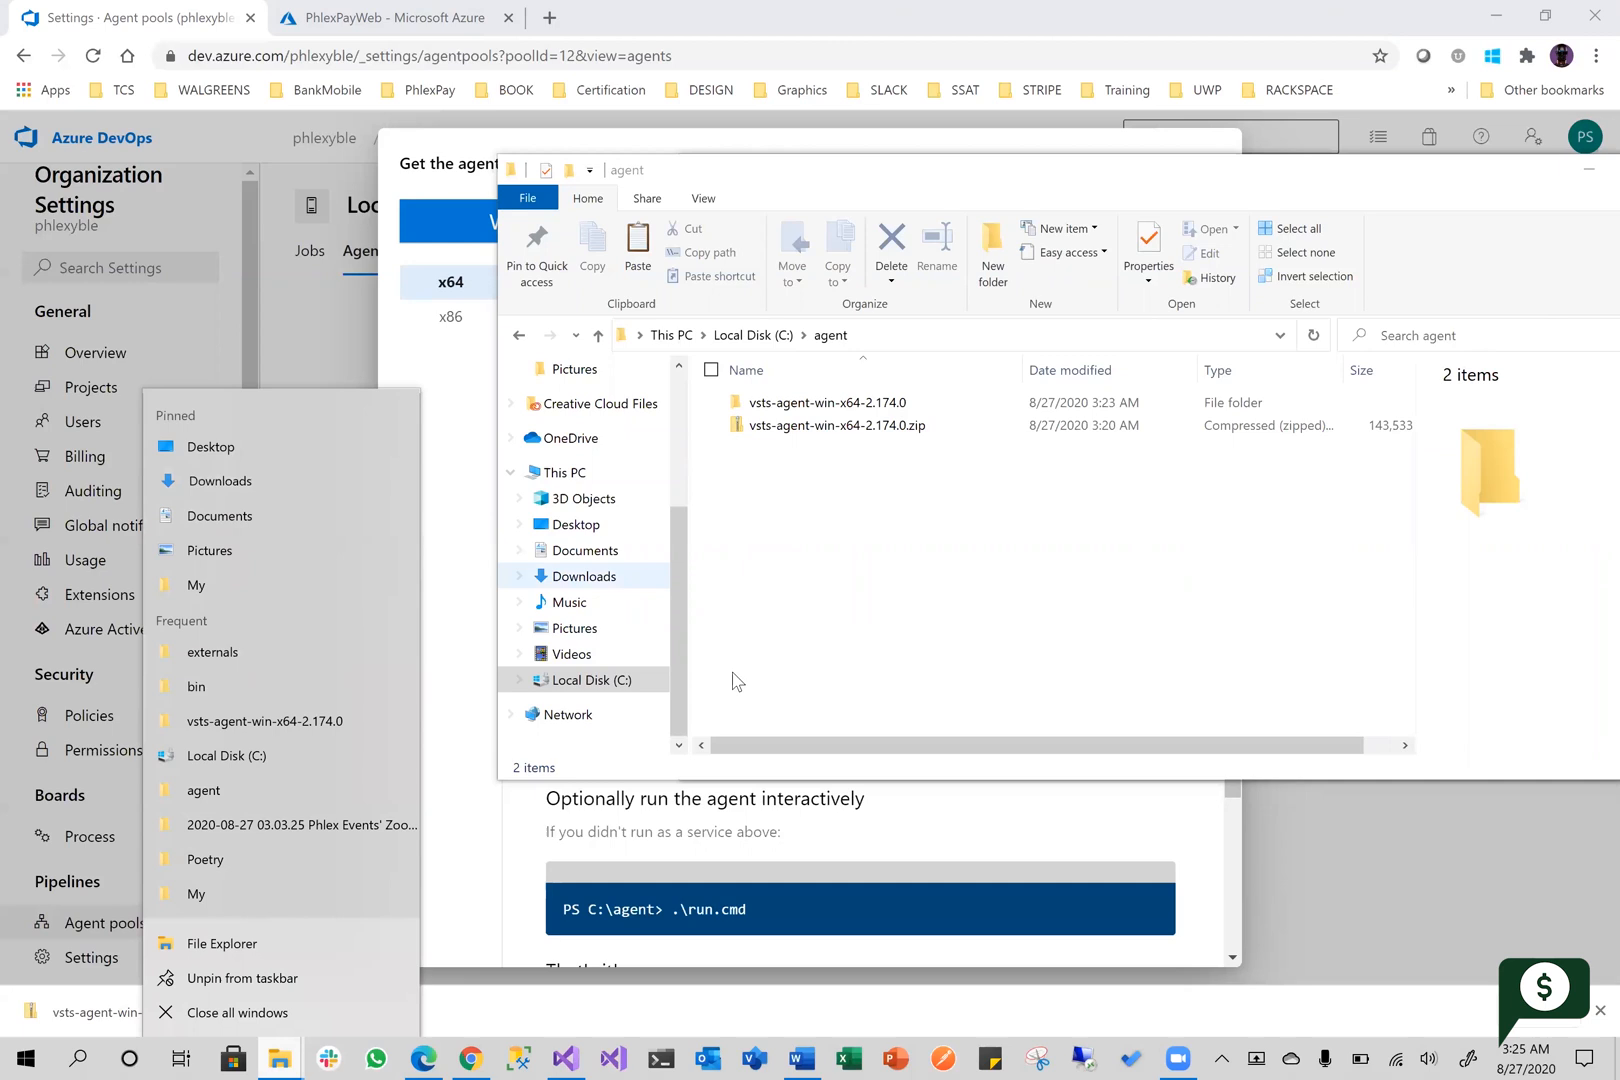
pyautogui.click(921, 632)
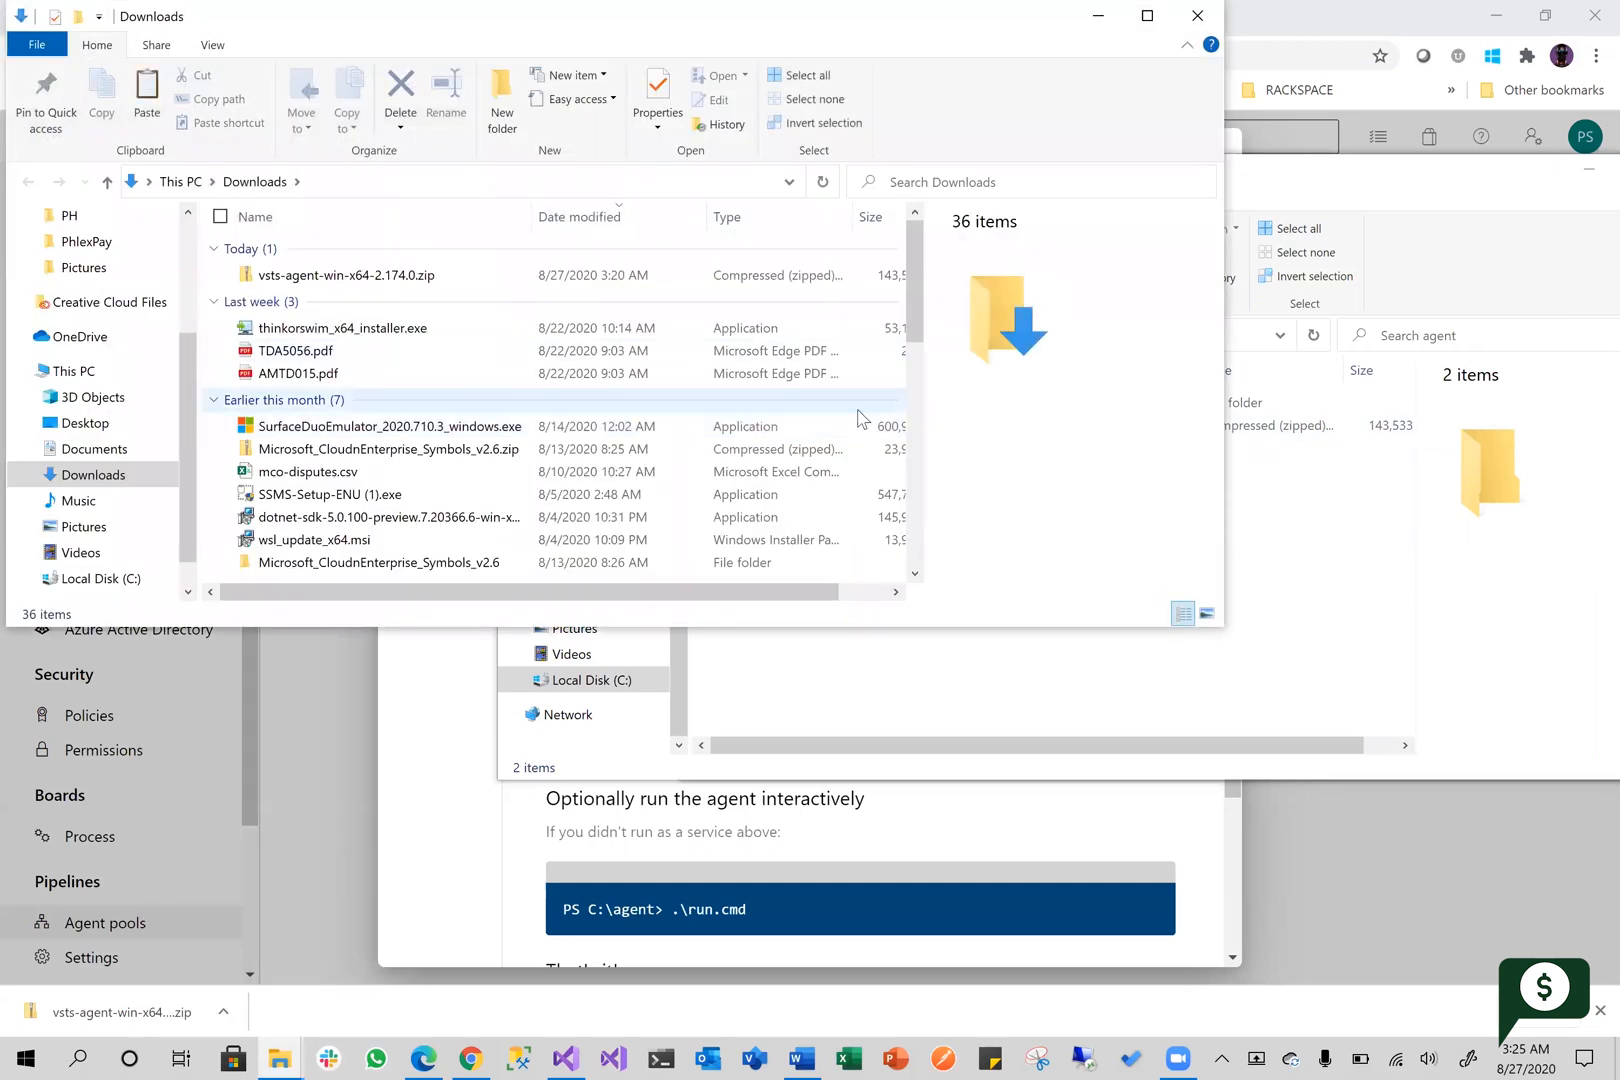
pyautogui.click(1362, 624)
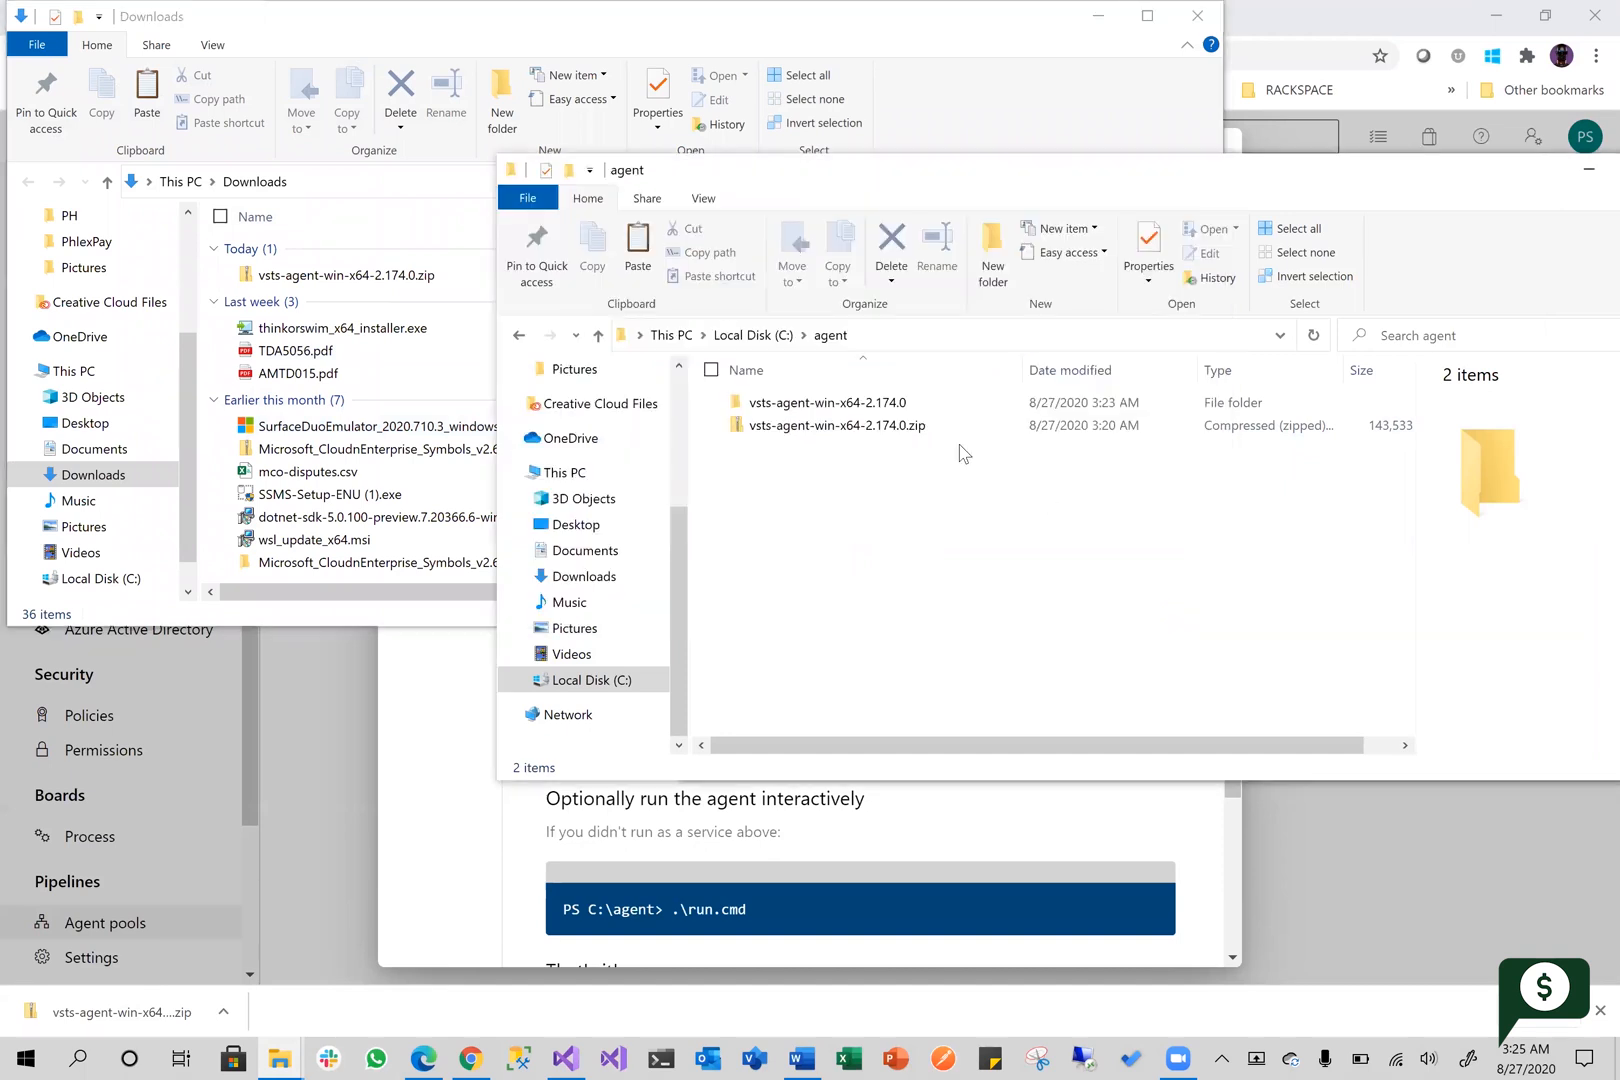
pyautogui.click(770, 426)
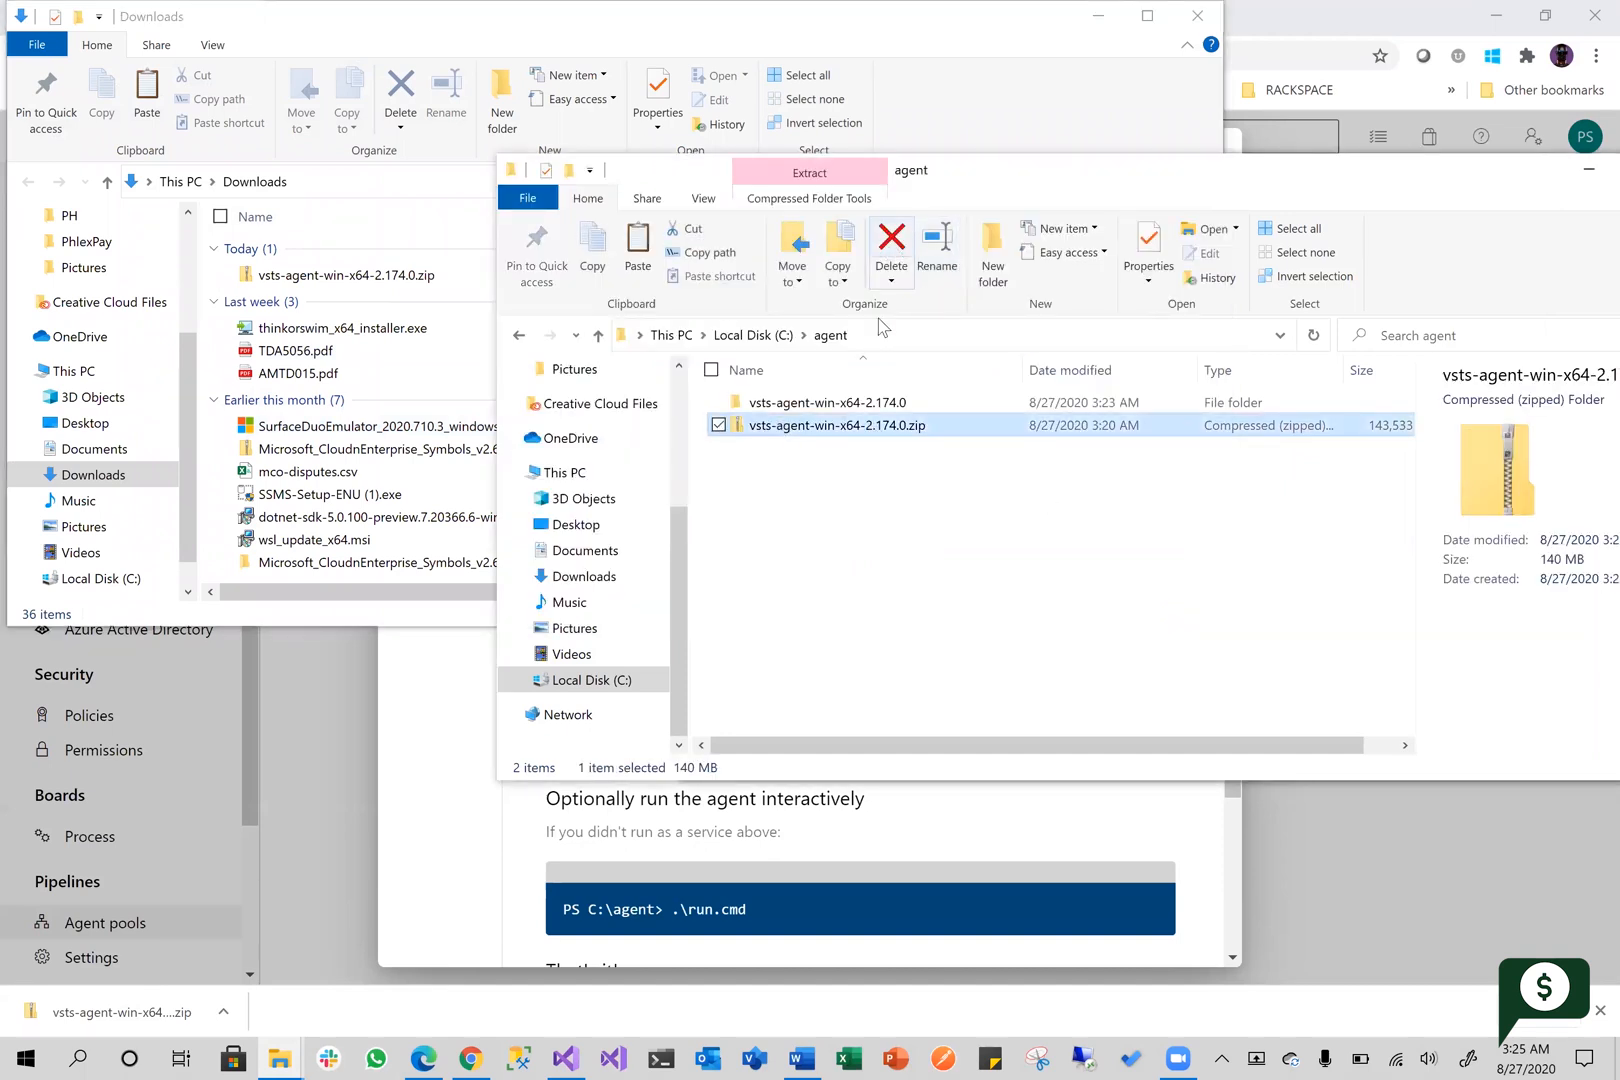
pyautogui.click(890, 250)
# Move everything inside the vsts-agent-win-x64-2.174.0 folder up into C:\agent
pyautogui.doubleClick(857, 403)
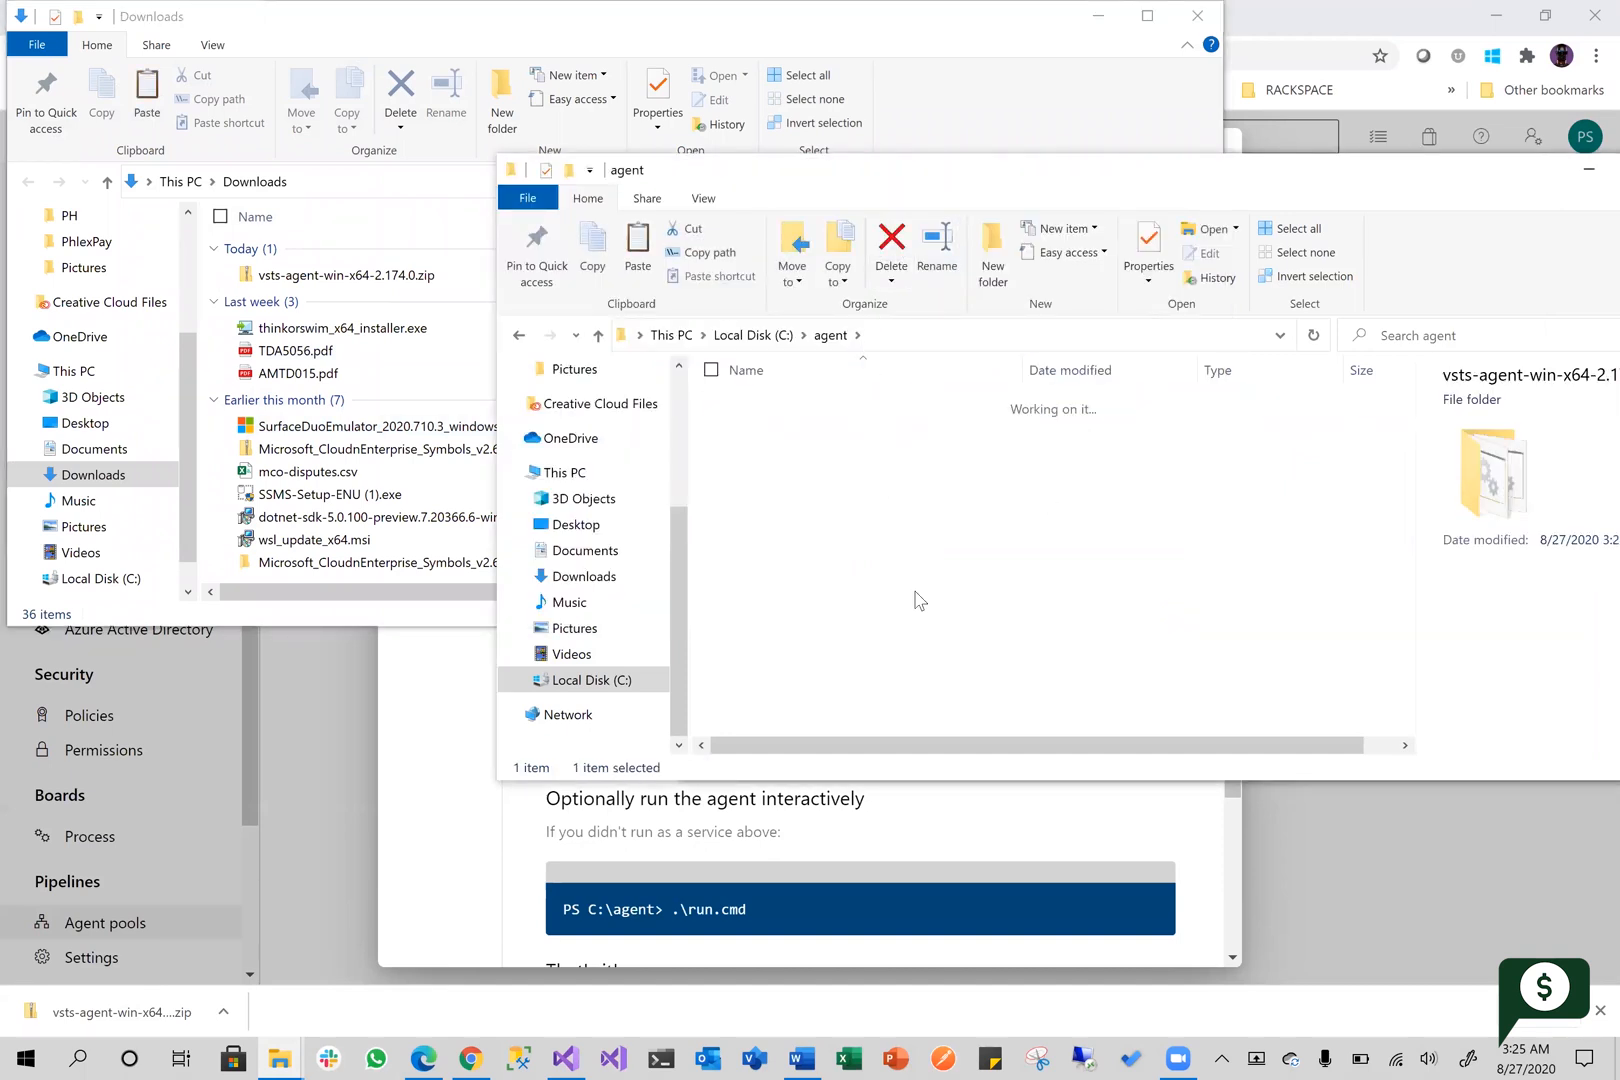
pyautogui.hotkey('ctrl', 'a')
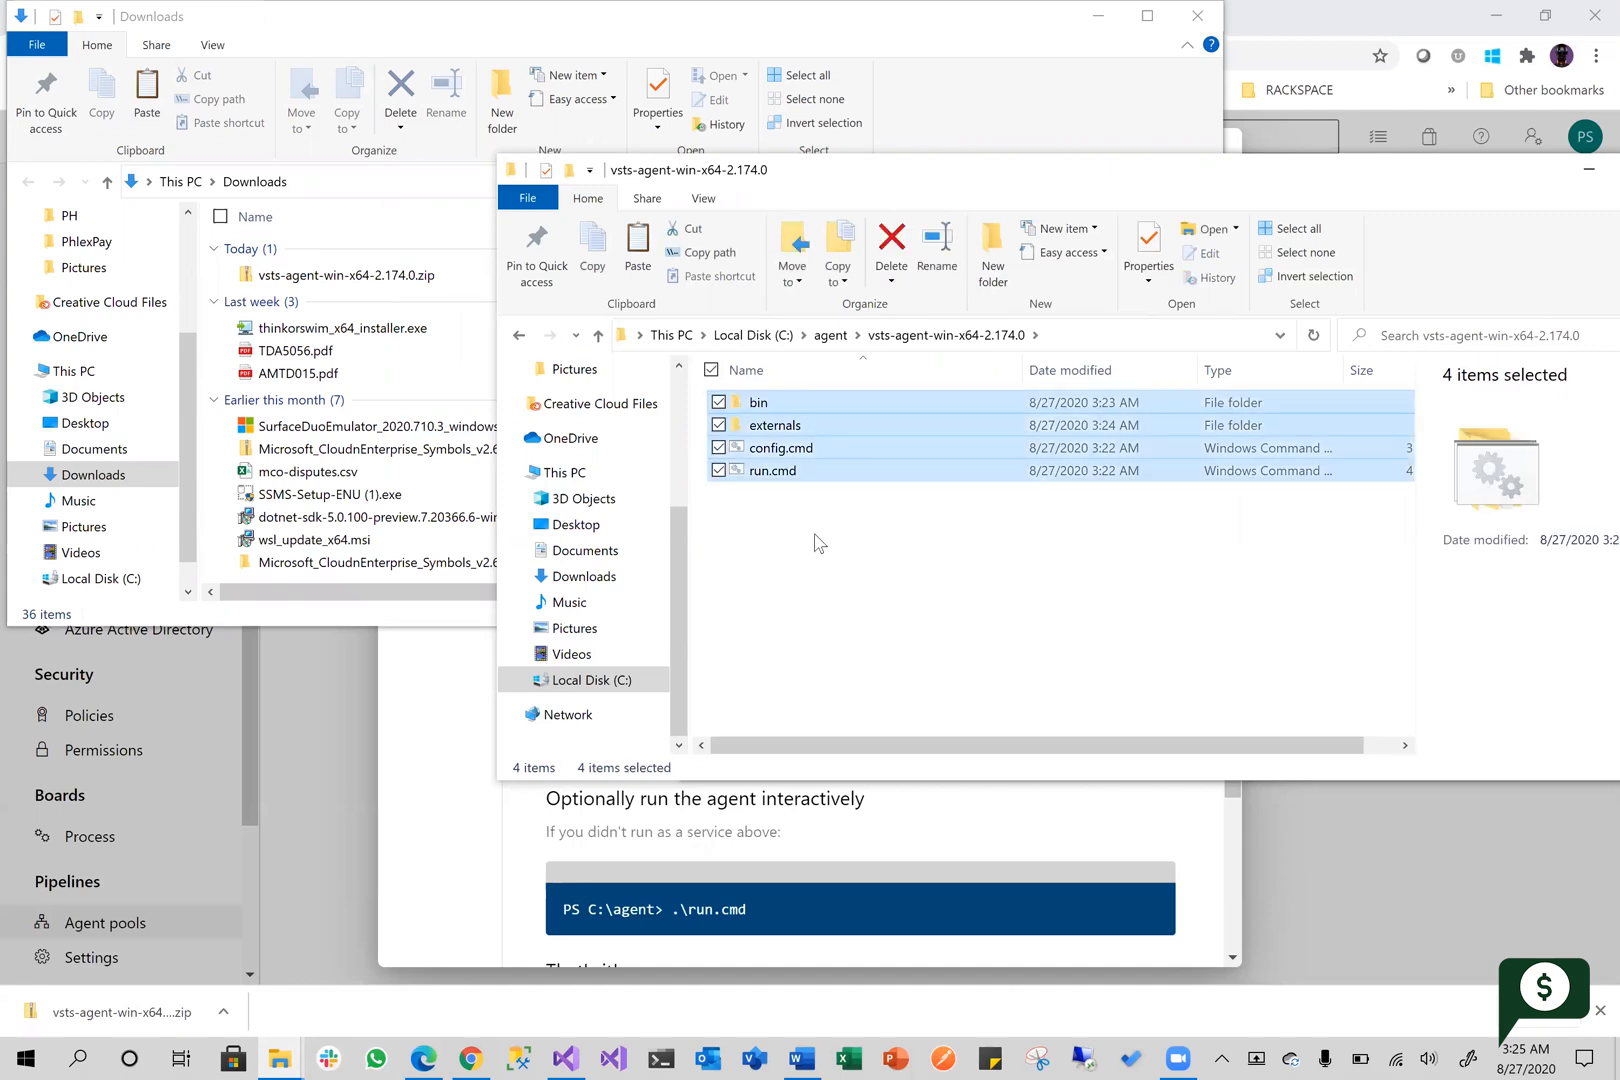
pyautogui.click(831, 335)
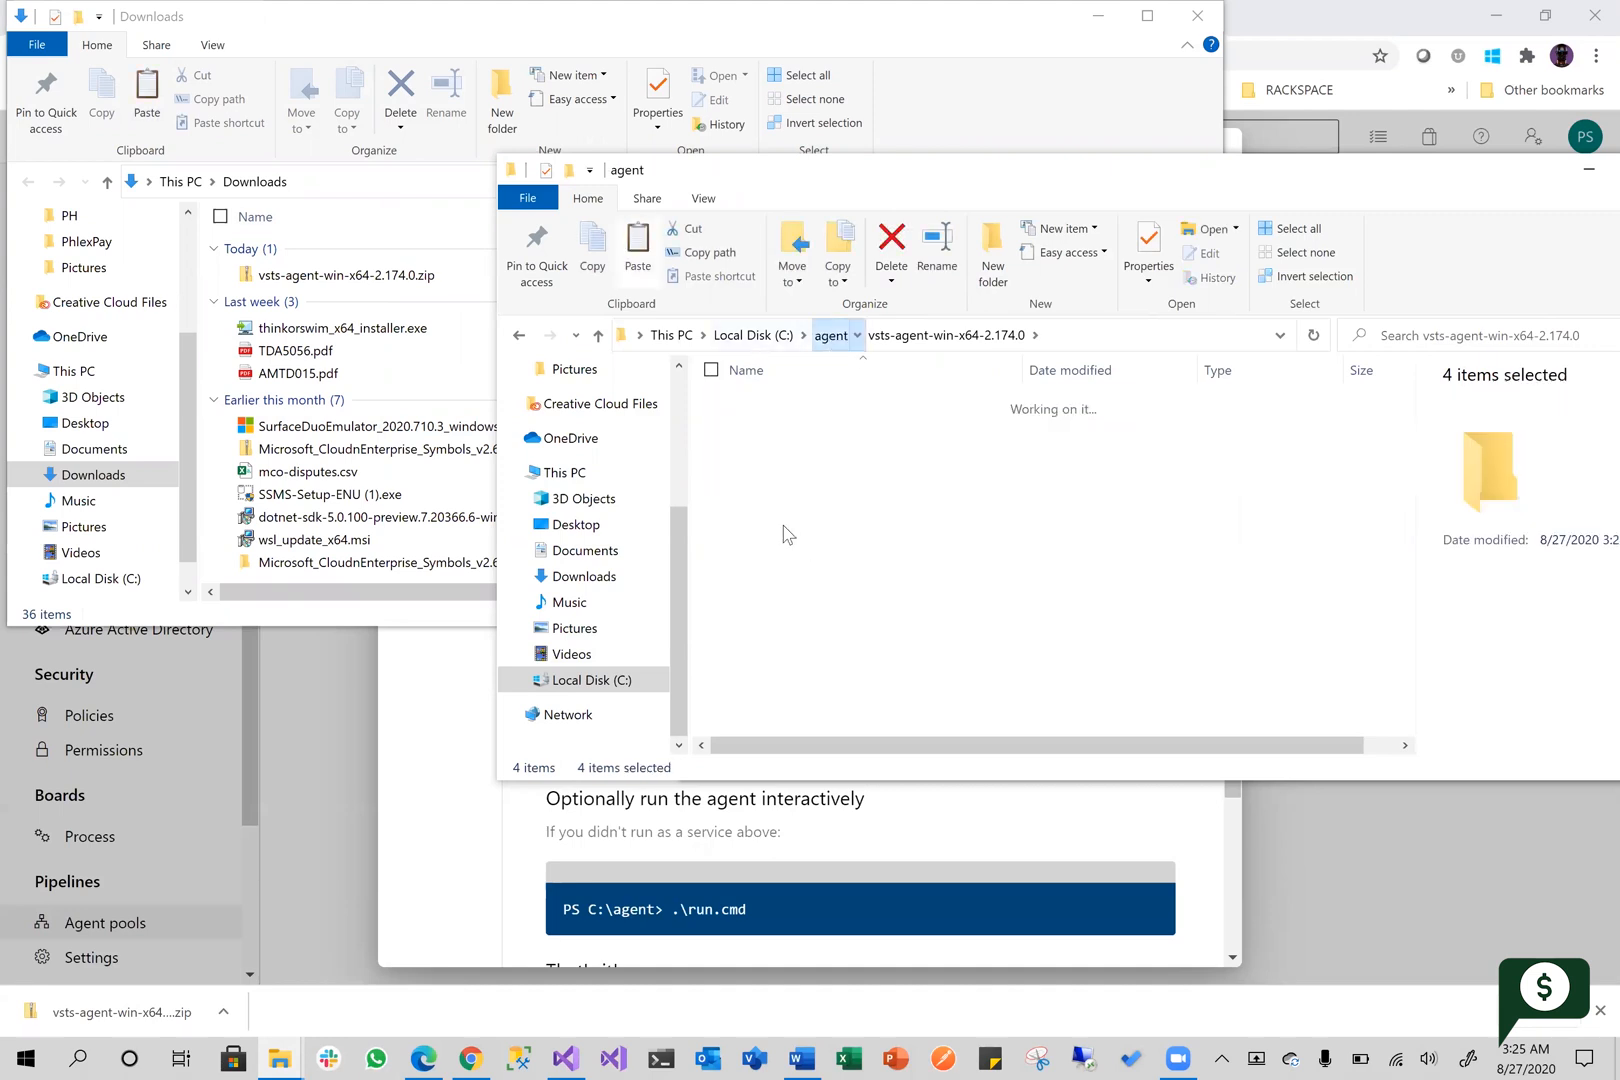
pyautogui.rightClick(785, 527)
pyautogui.click(878, 633)
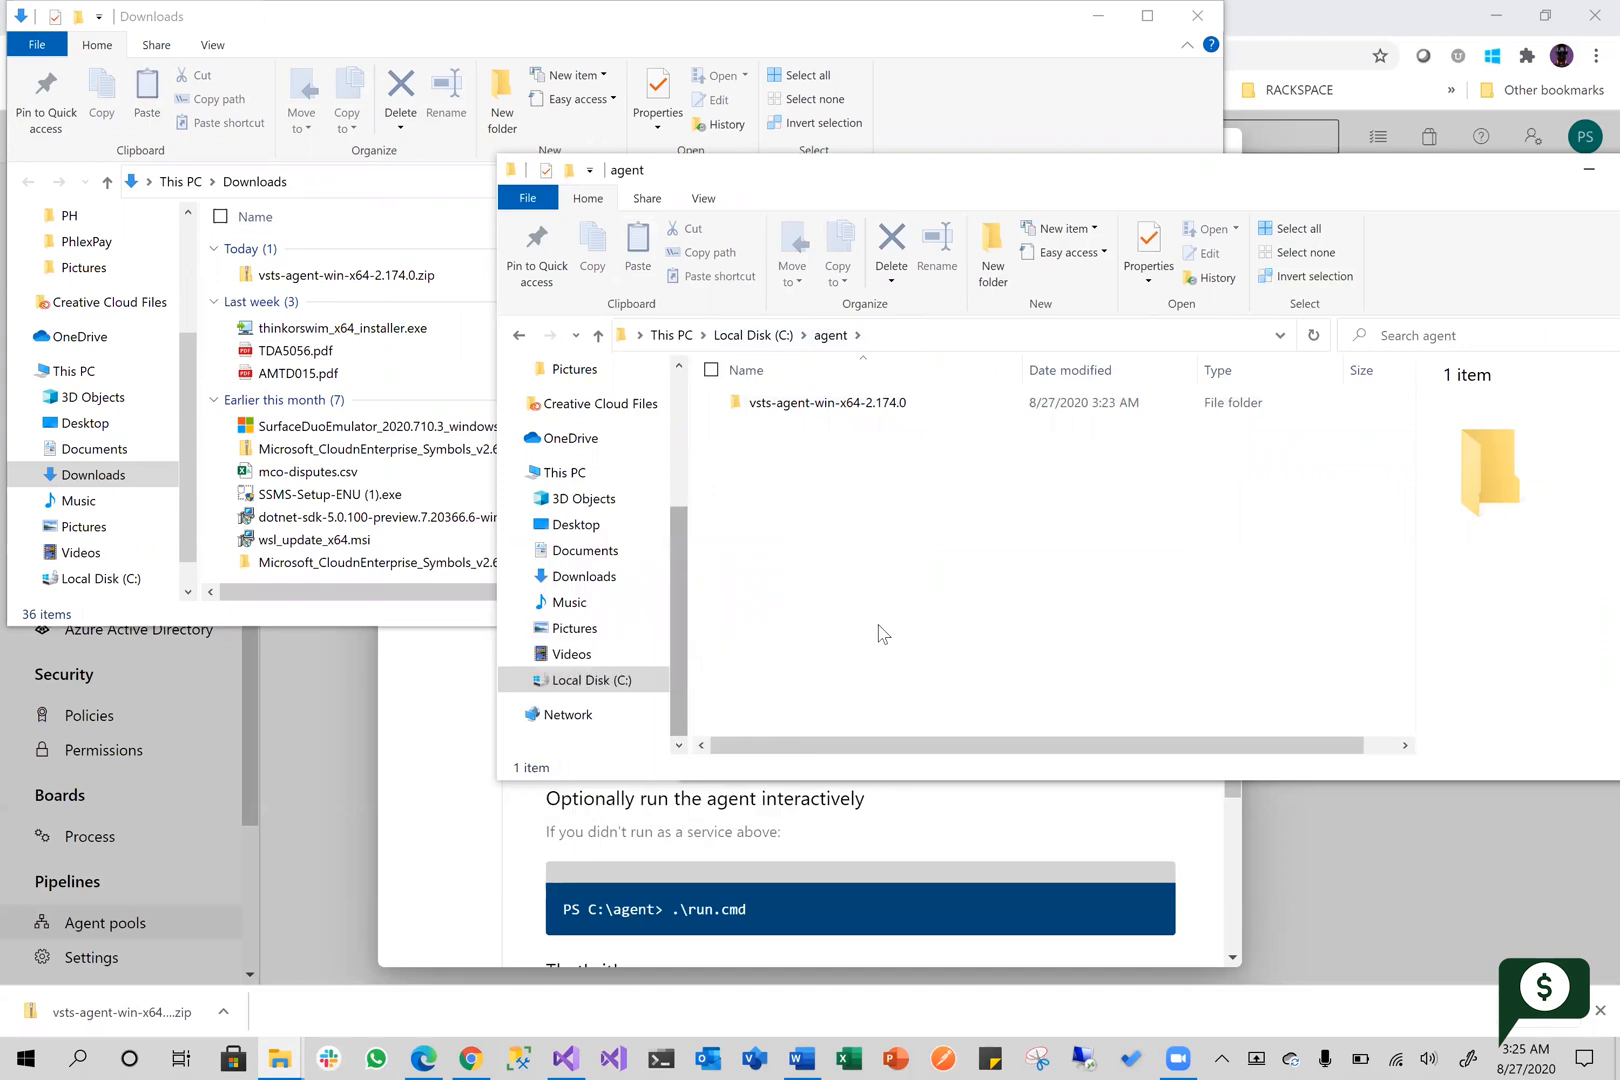
pyautogui.click(868, 633)
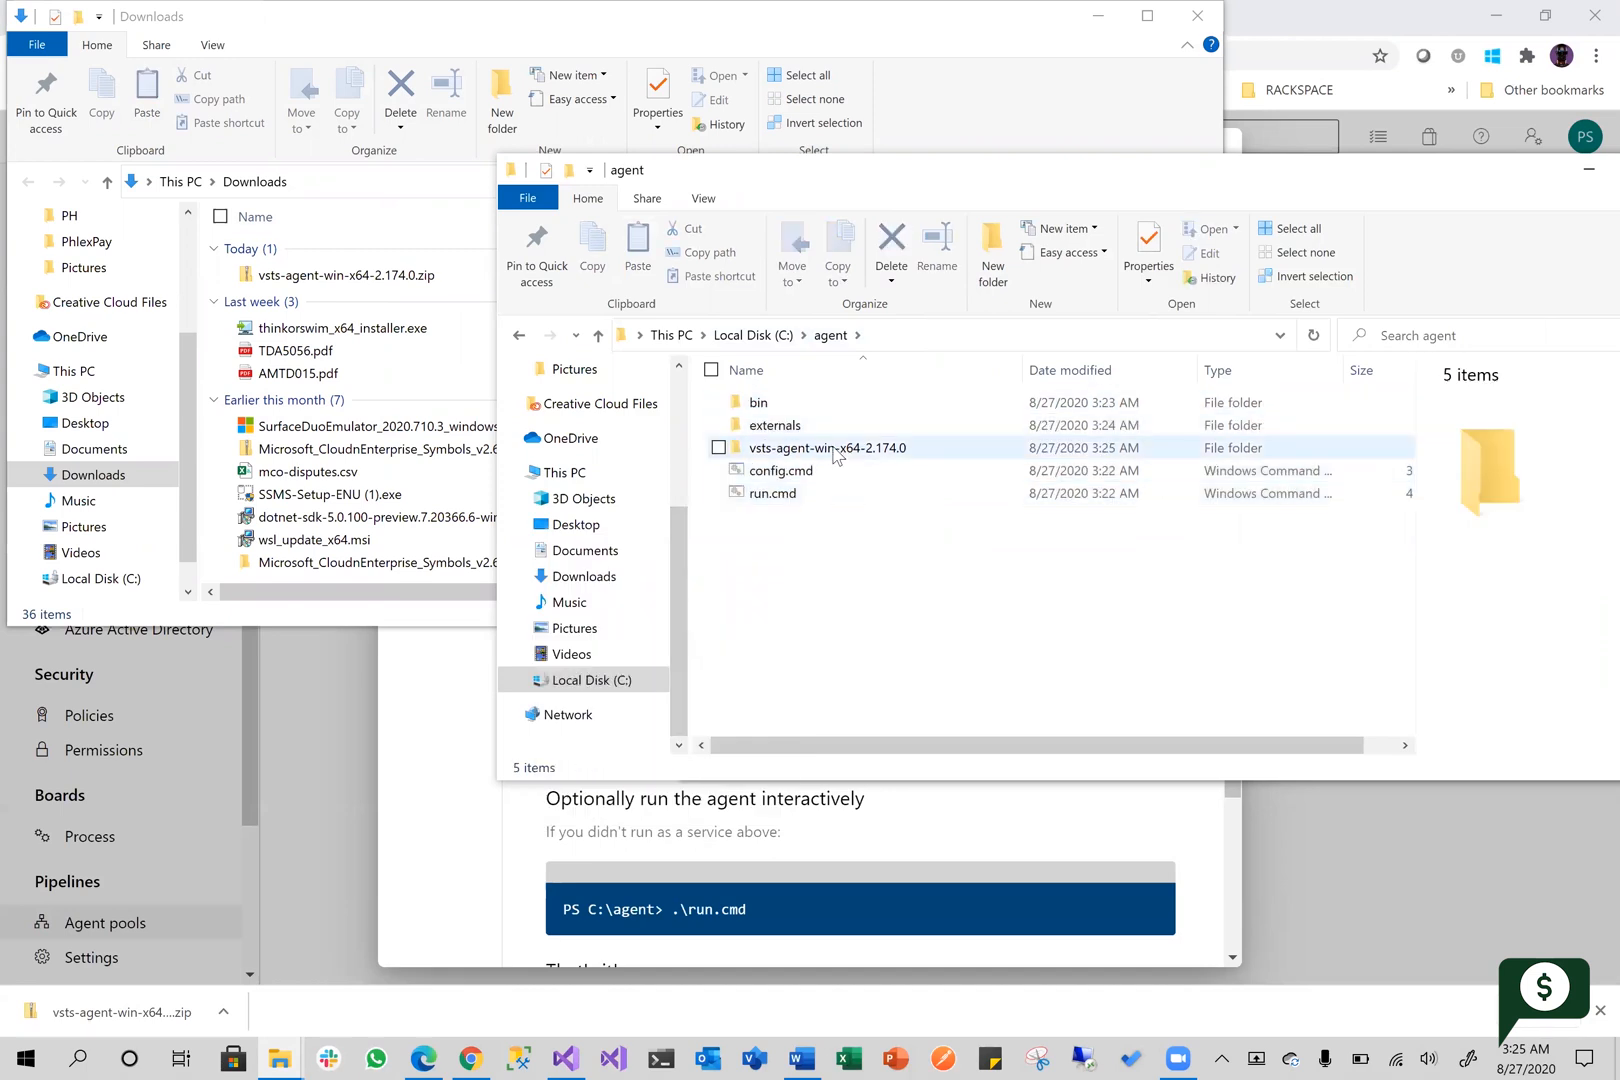
# Check that the vsts-agent-win-x64-2.174.0 folder in C:\agent holds no remaining files, and delete the folder
pyautogui.doubleClick(830, 448)
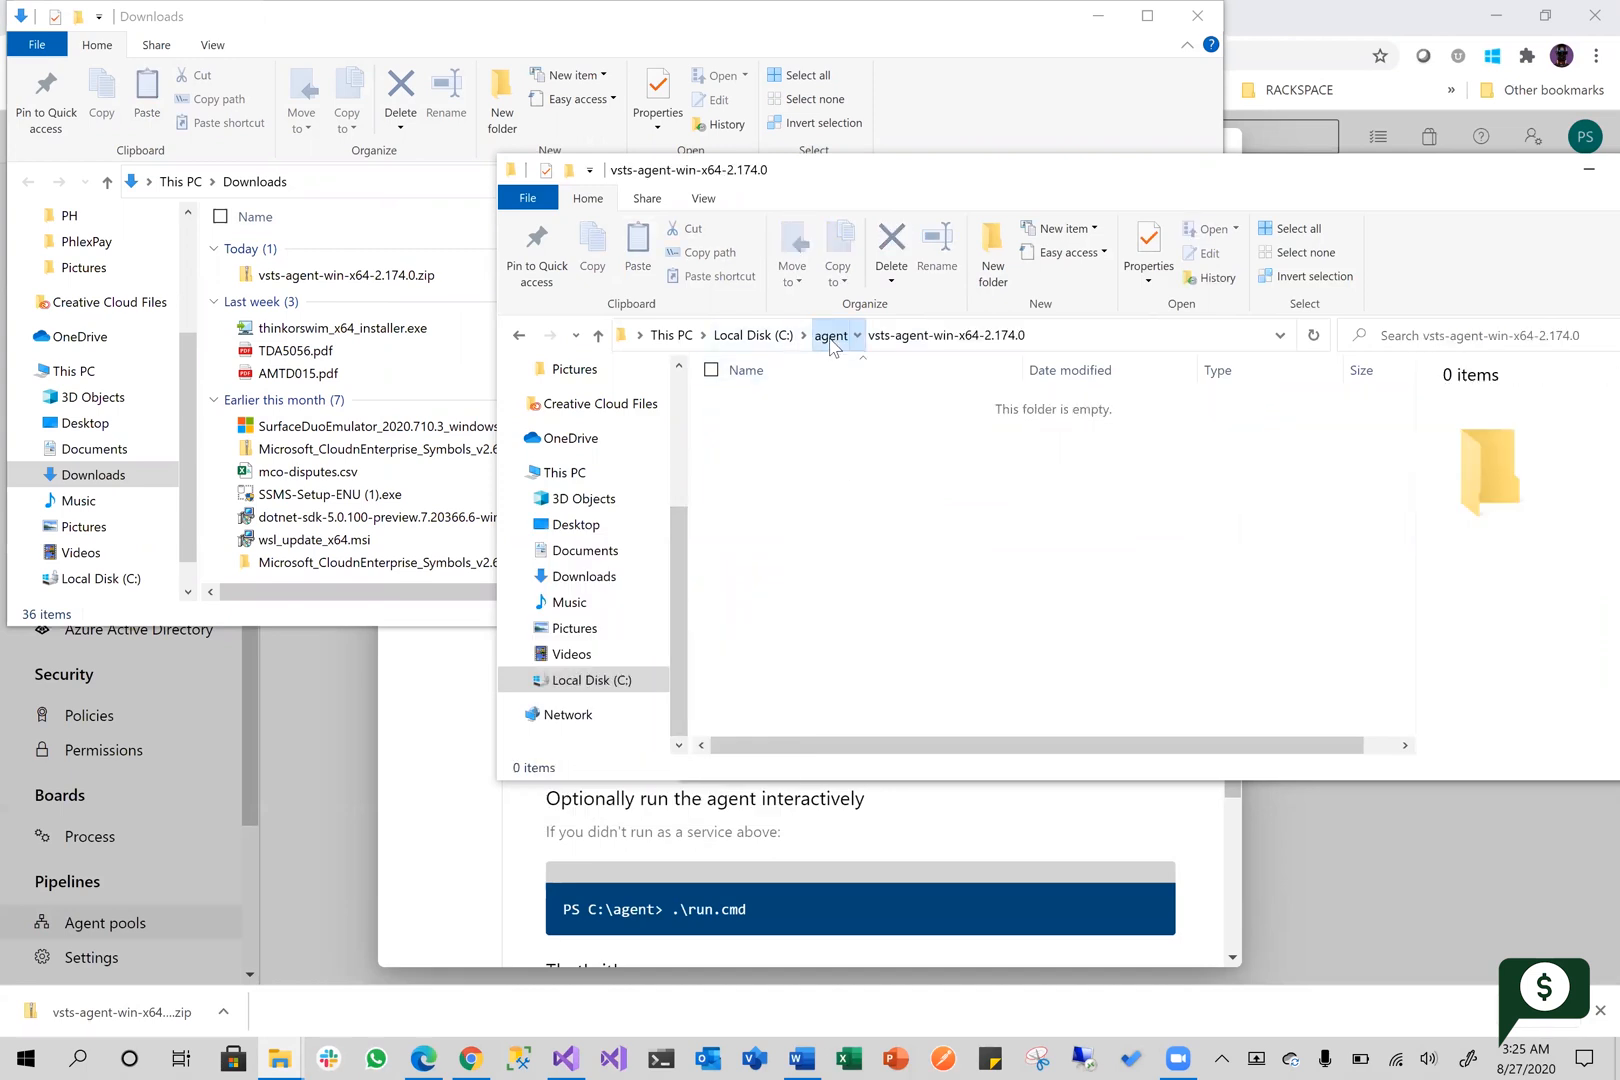
pyautogui.click(830, 335)
pyautogui.rightClick(800, 450)
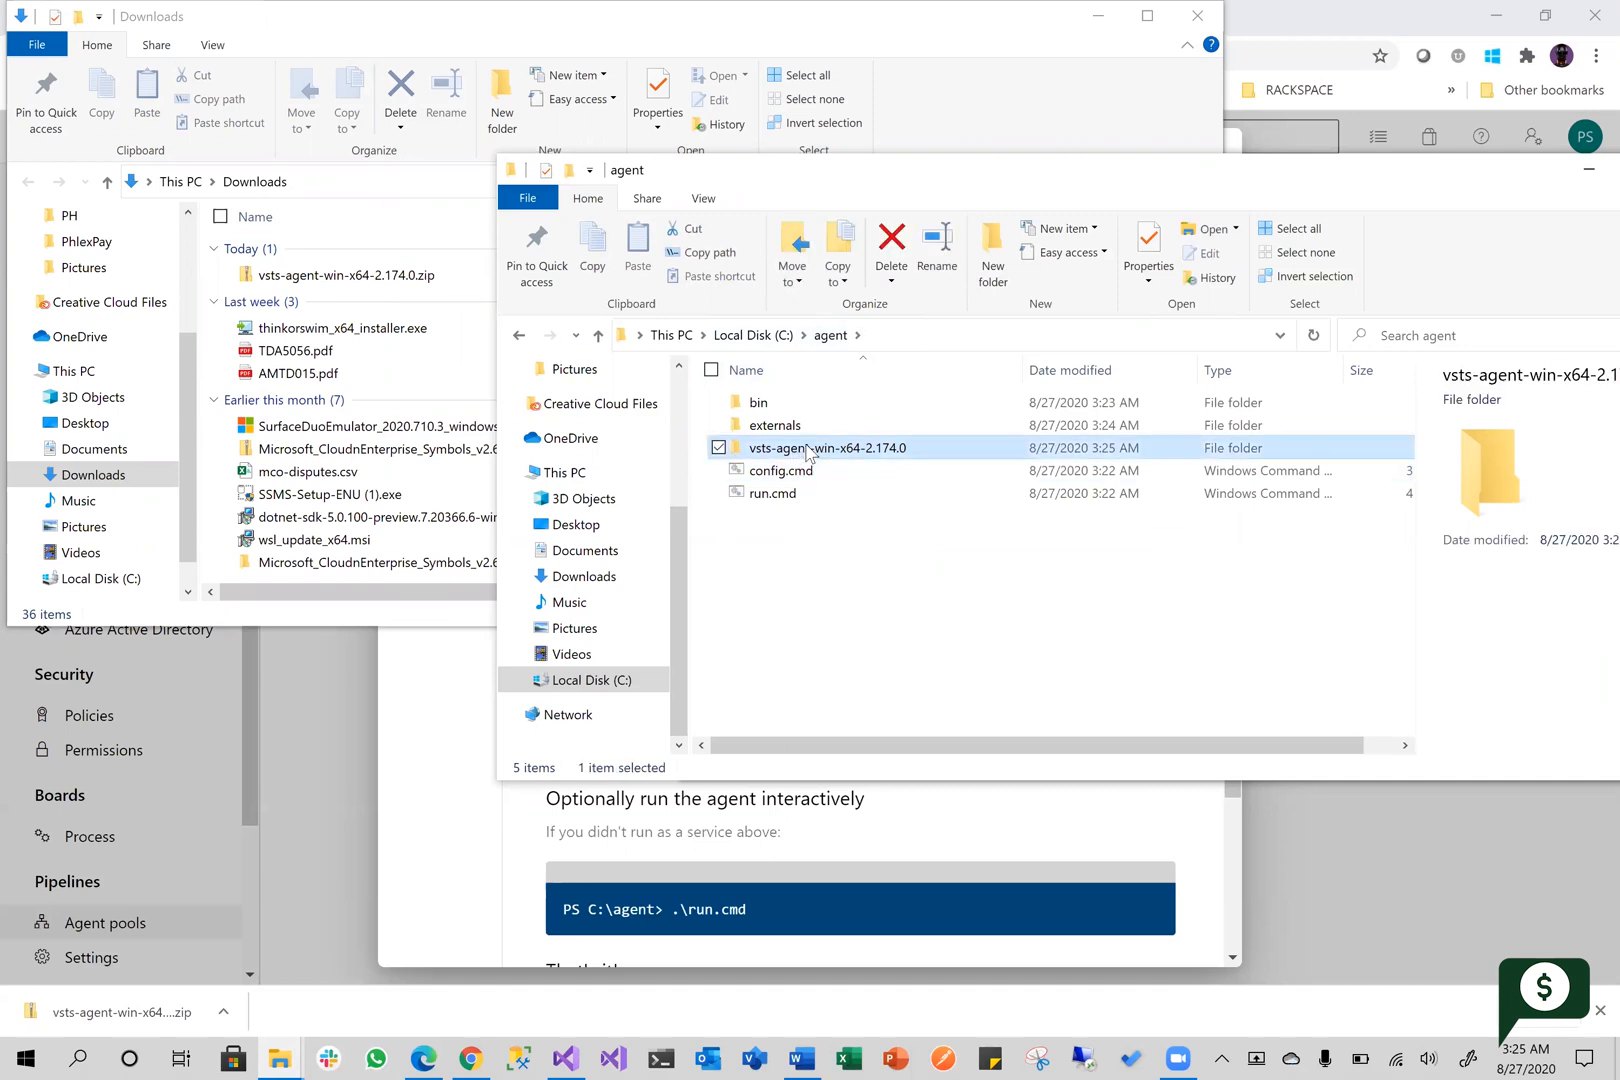
pyautogui.click(563, 878)
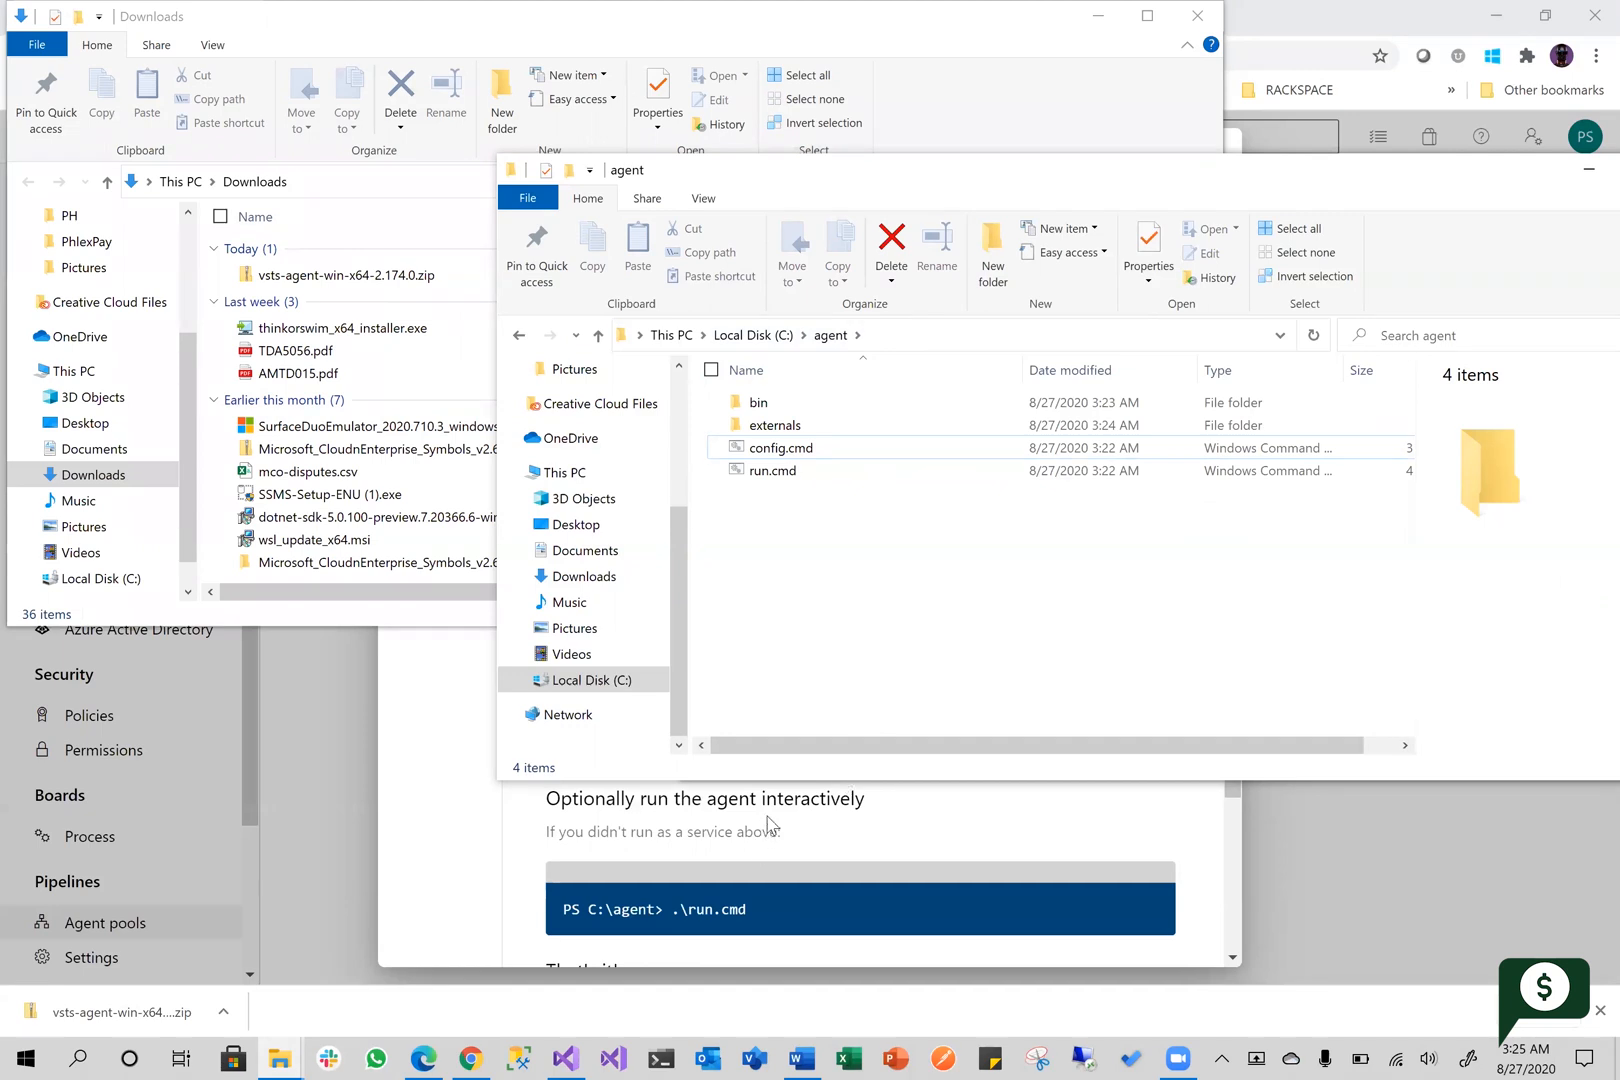
# Return to the Azure DevOps agent instructions, open a PowerShell terminal and move its window aside
pyautogui.click(709, 826)
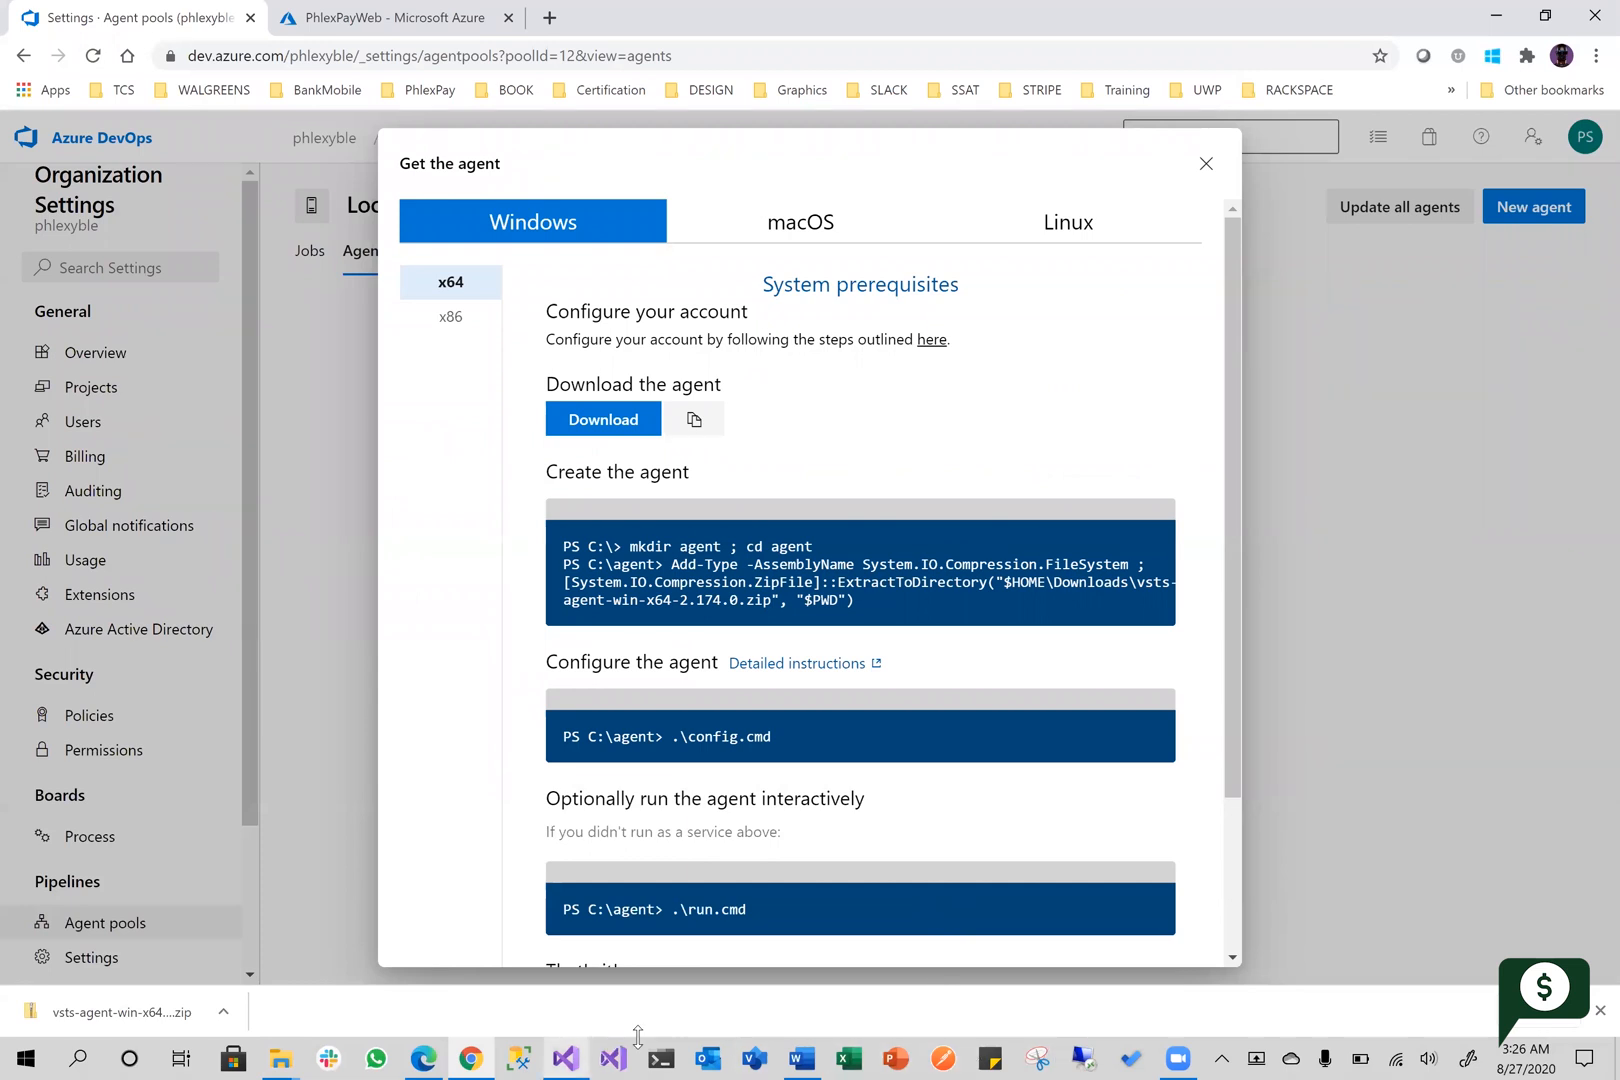
pyautogui.click(661, 1057)
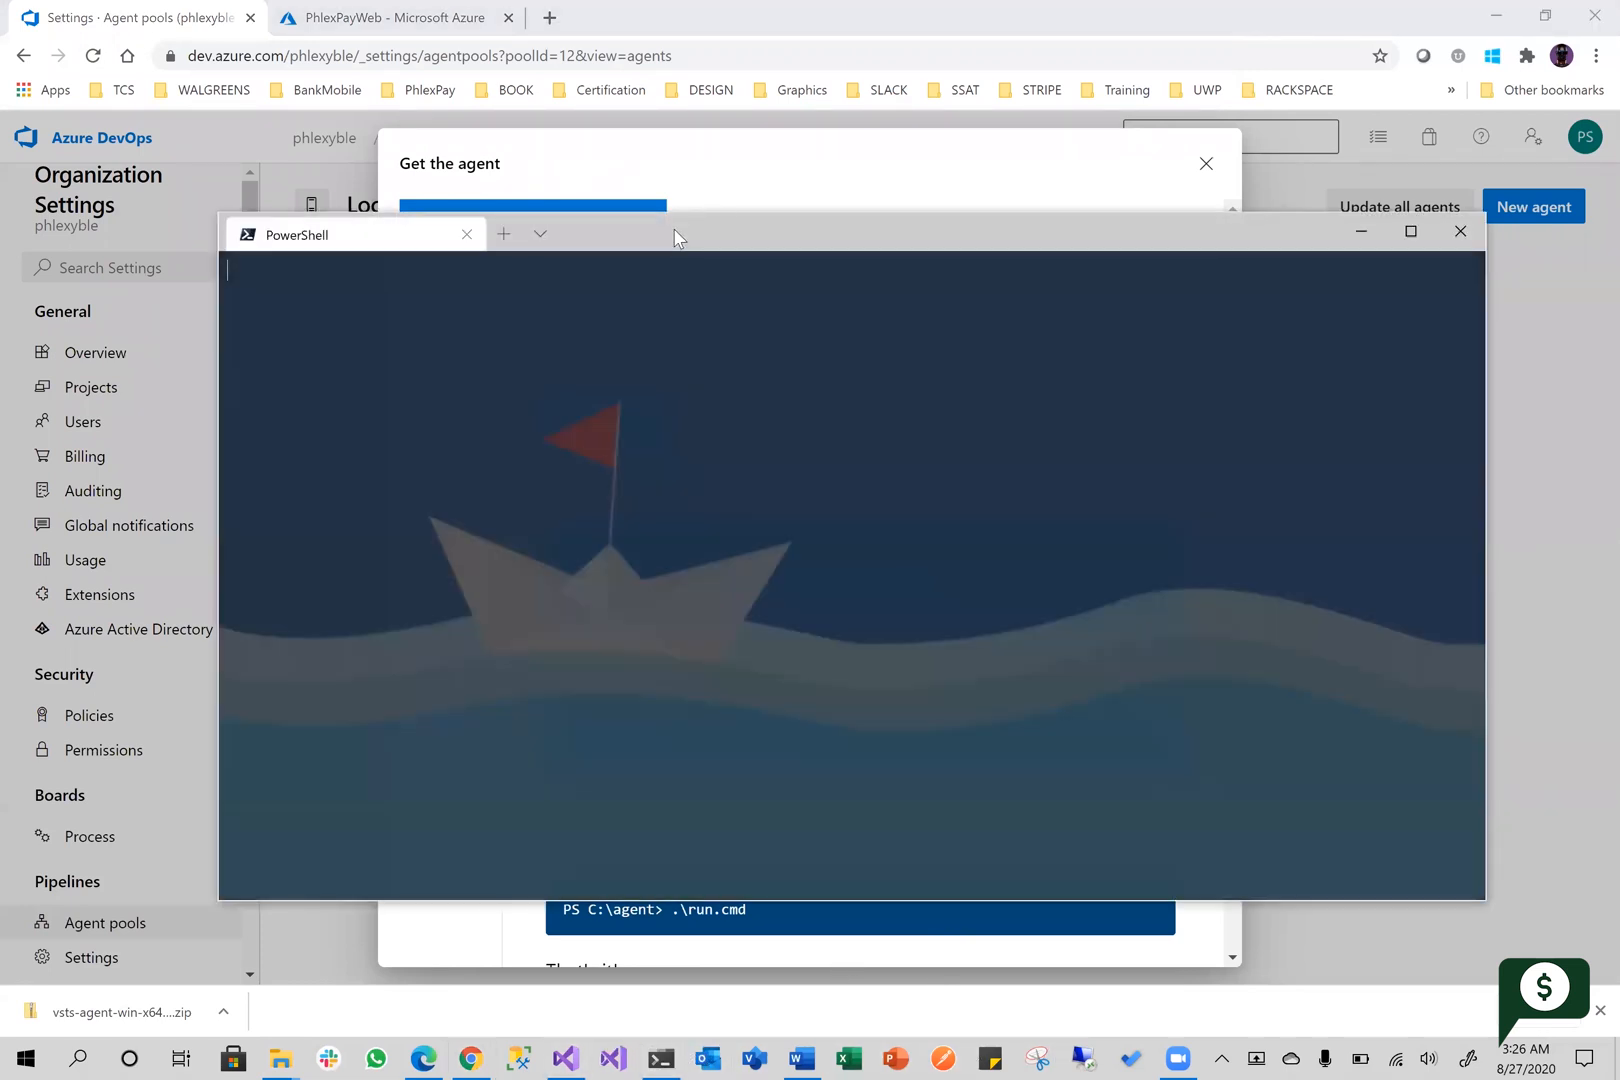
pyautogui.moveTo(676, 238); pyautogui.dragTo(797, 234)
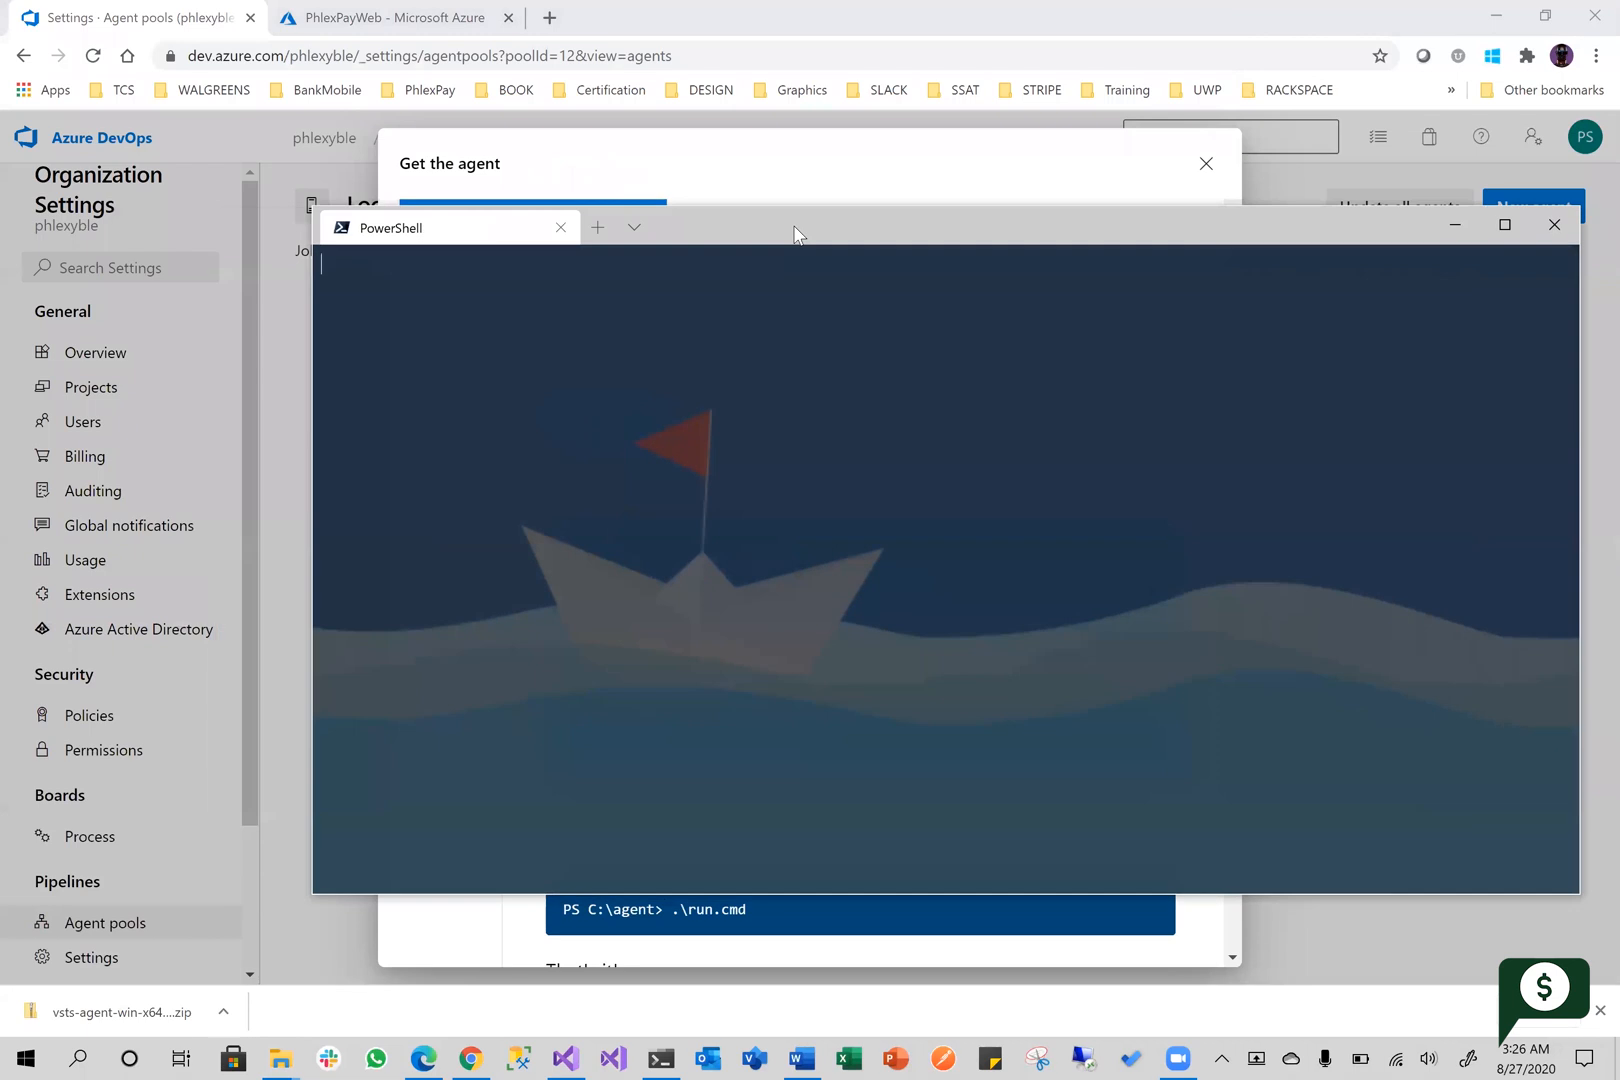
pyautogui.moveTo(916, 243); pyautogui.dragTo(916, 243)
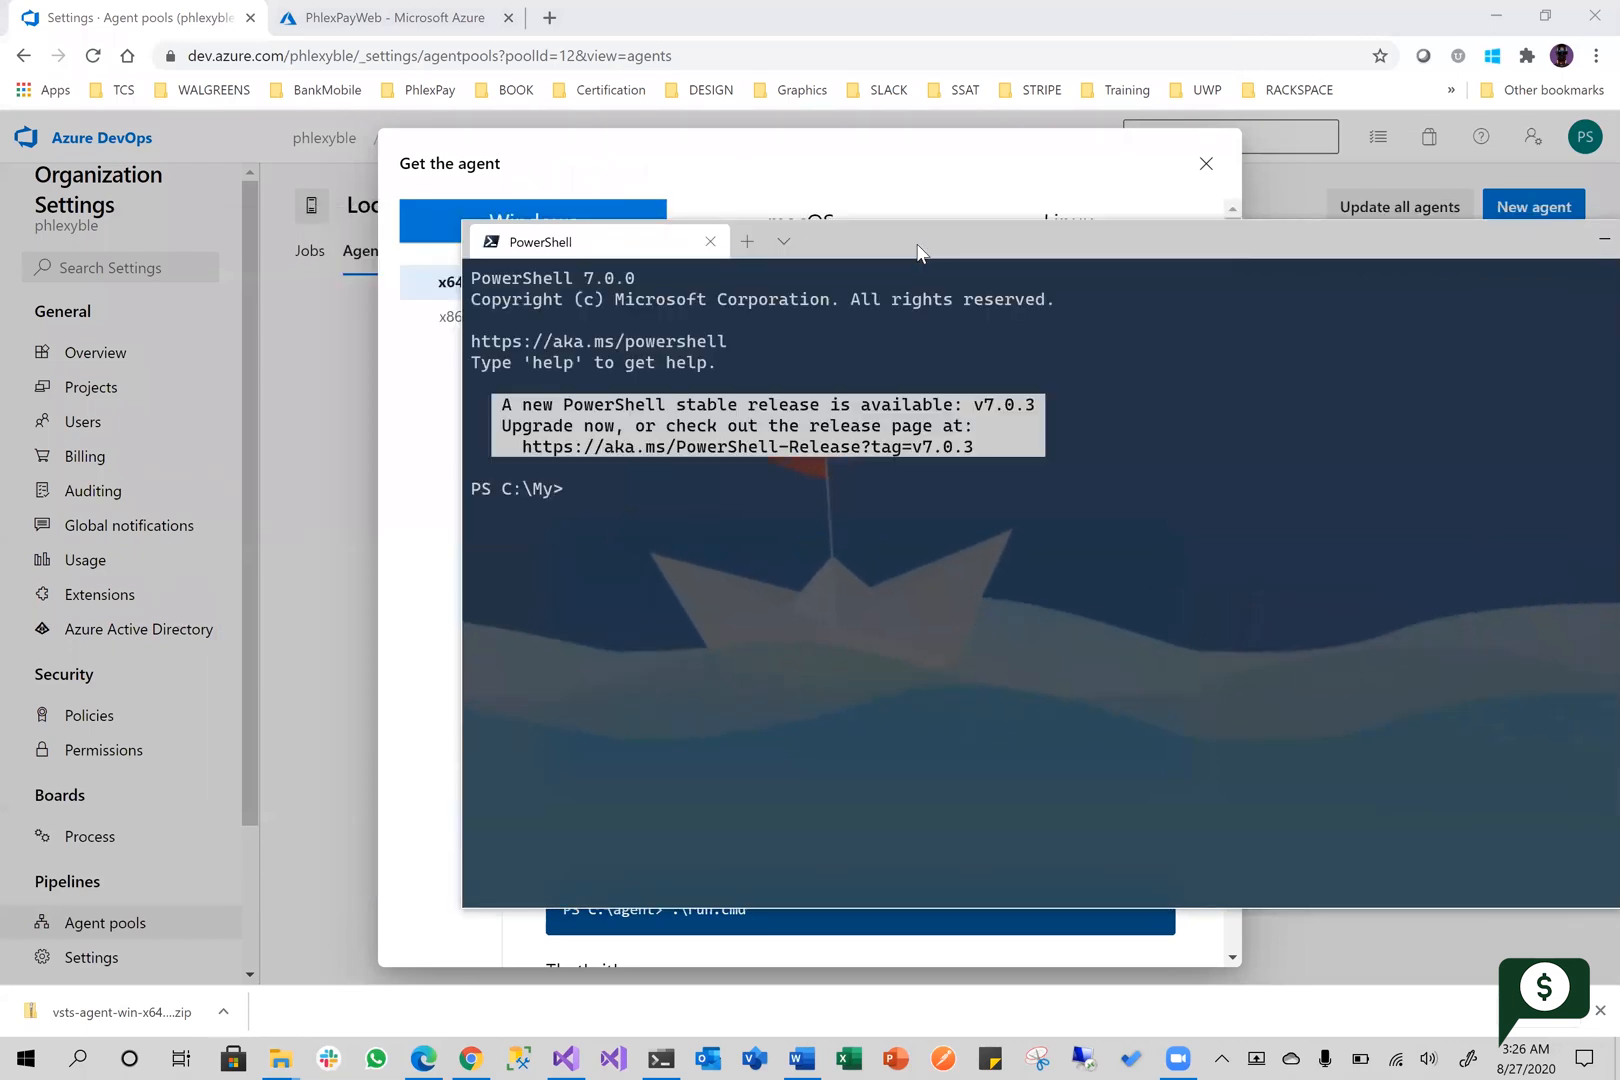
# Try to change the PowerShell working directory to ..\agent\nt
pyautogui.write('cd ..')
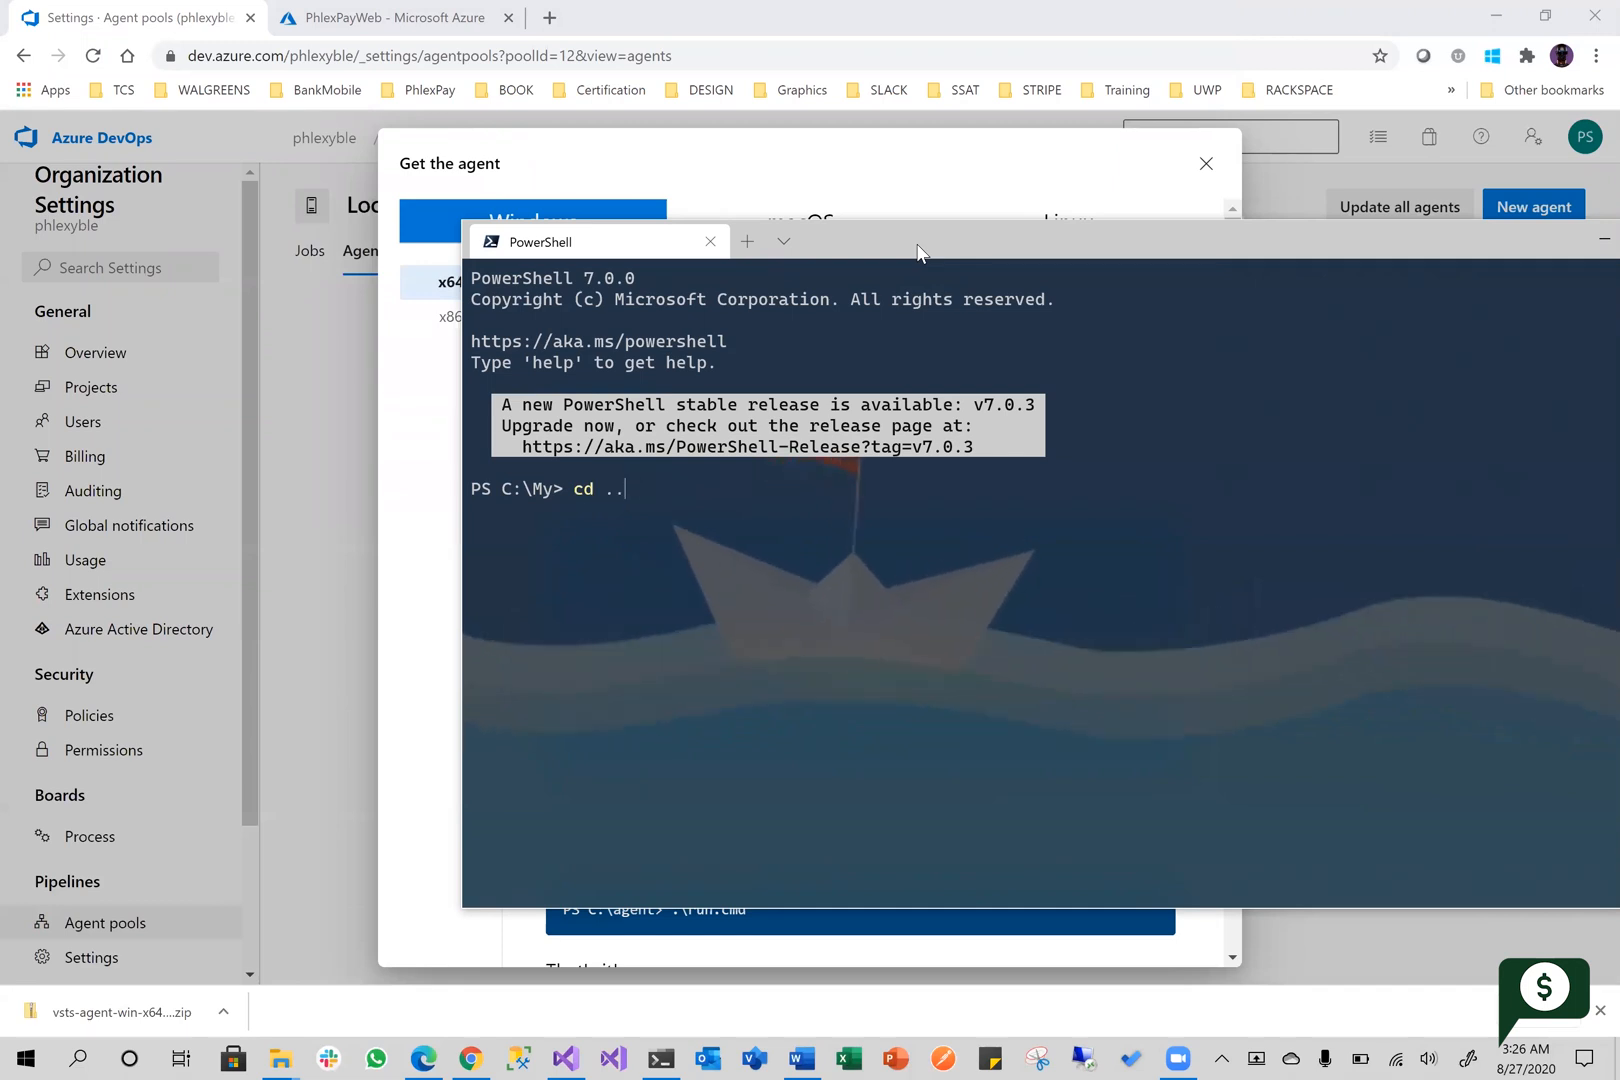
pyautogui.write('\\cd agent\\nt')
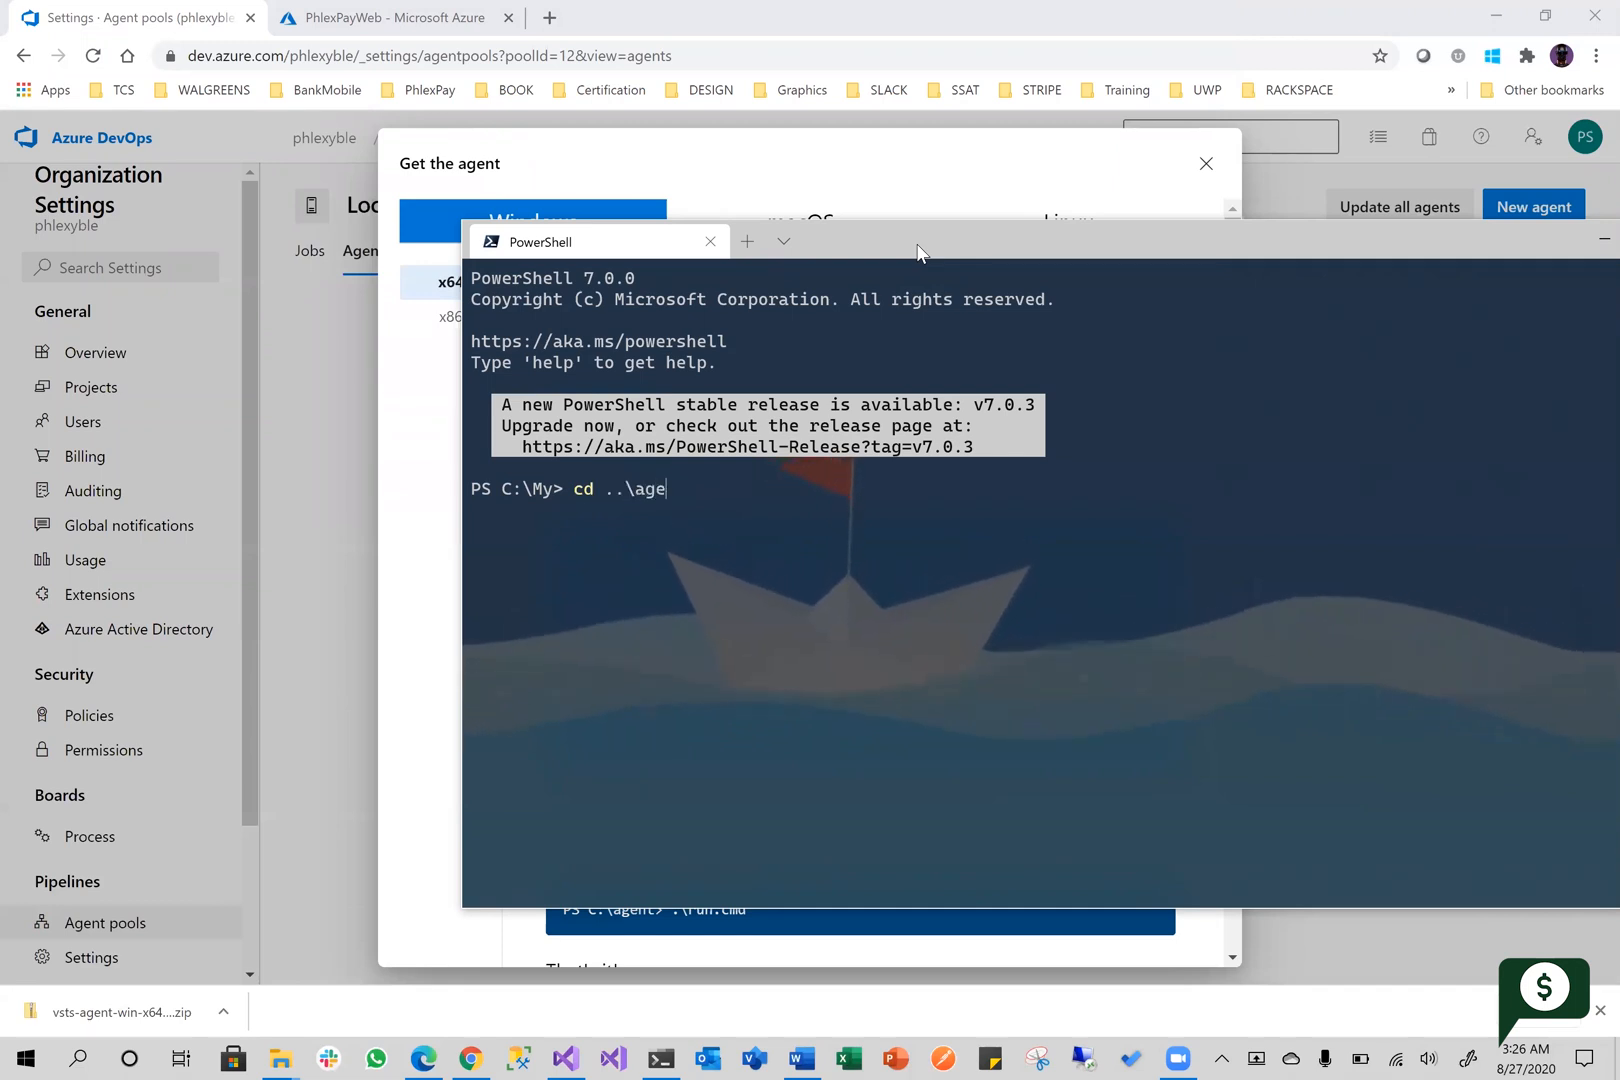
pyautogui.press('Return')
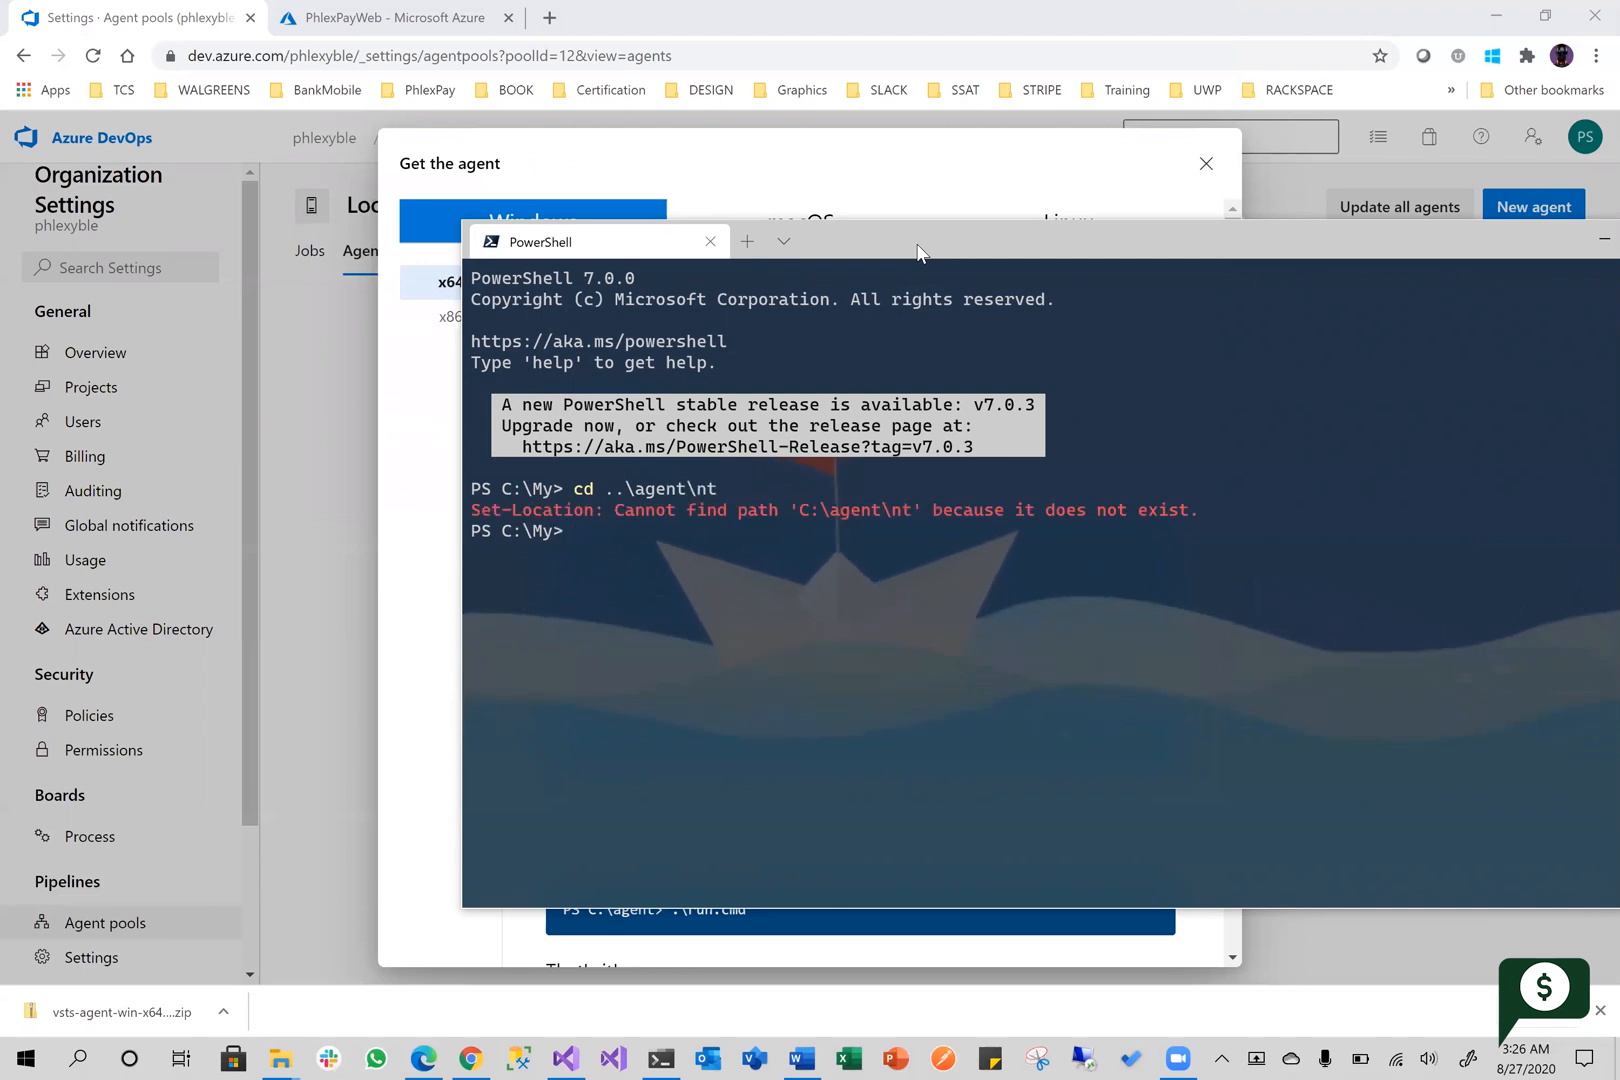
# Change the PowerShell working directory to ..\agent and list its contents with dir
pyautogui.write('cd ..\\')
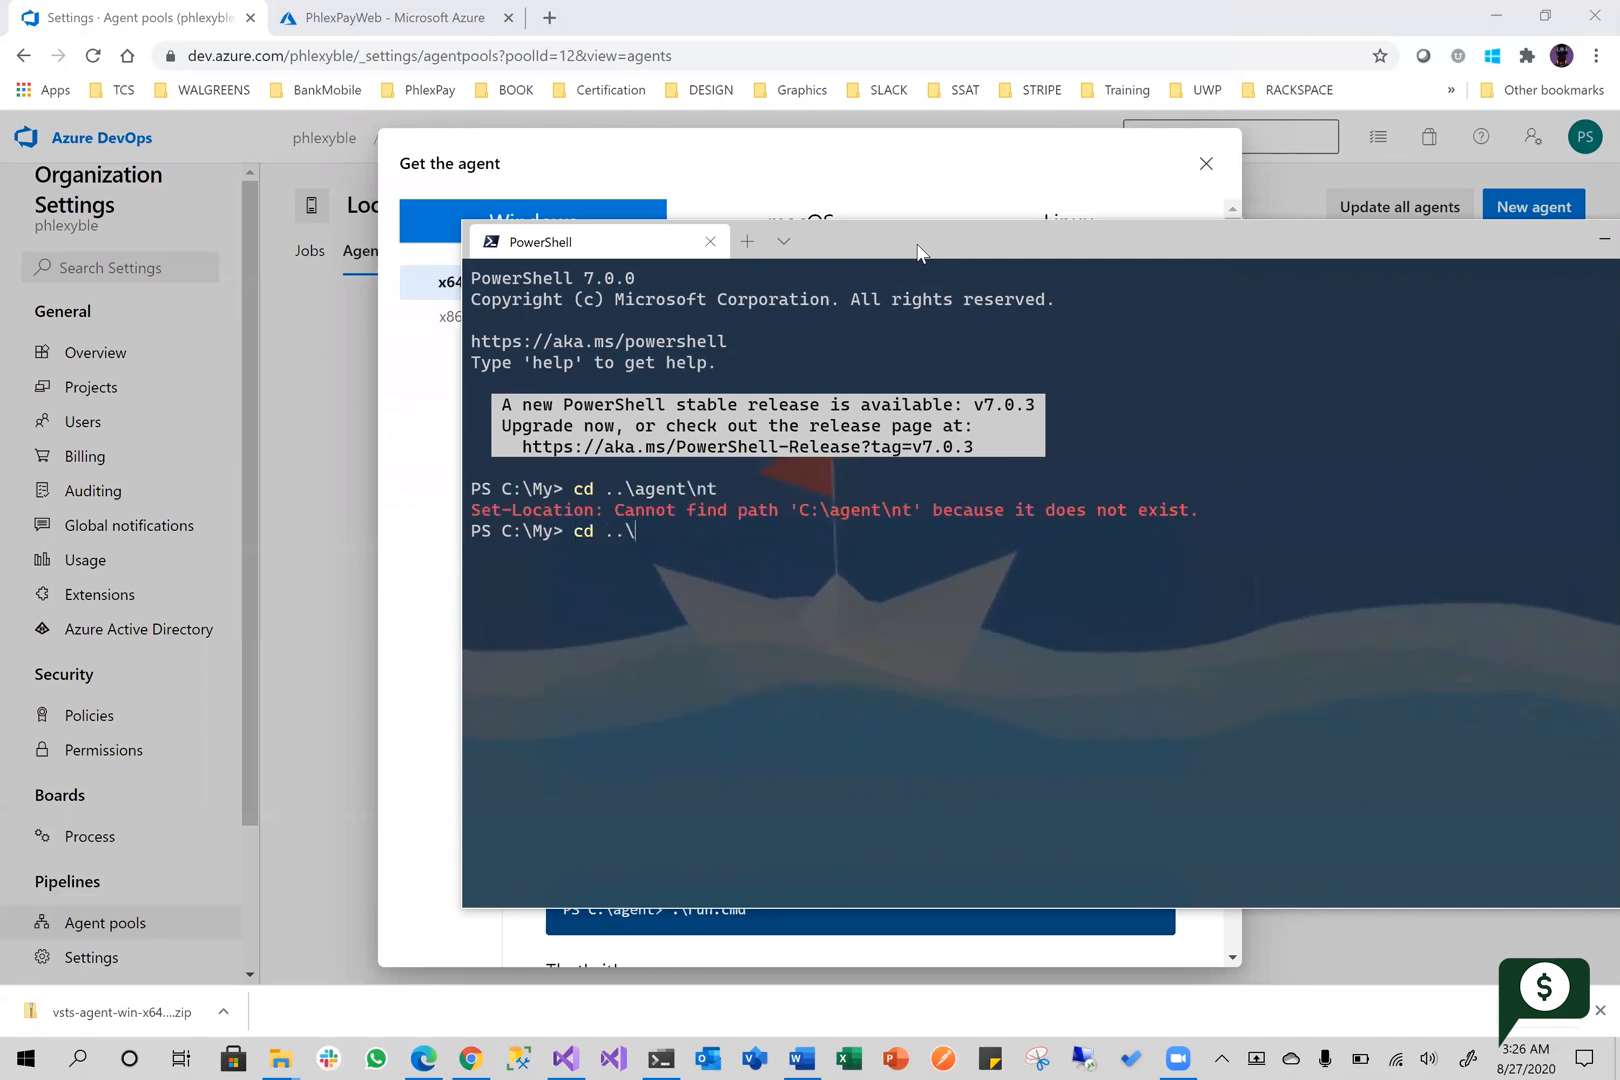
pyautogui.write('agent')
pyautogui.press('Return')
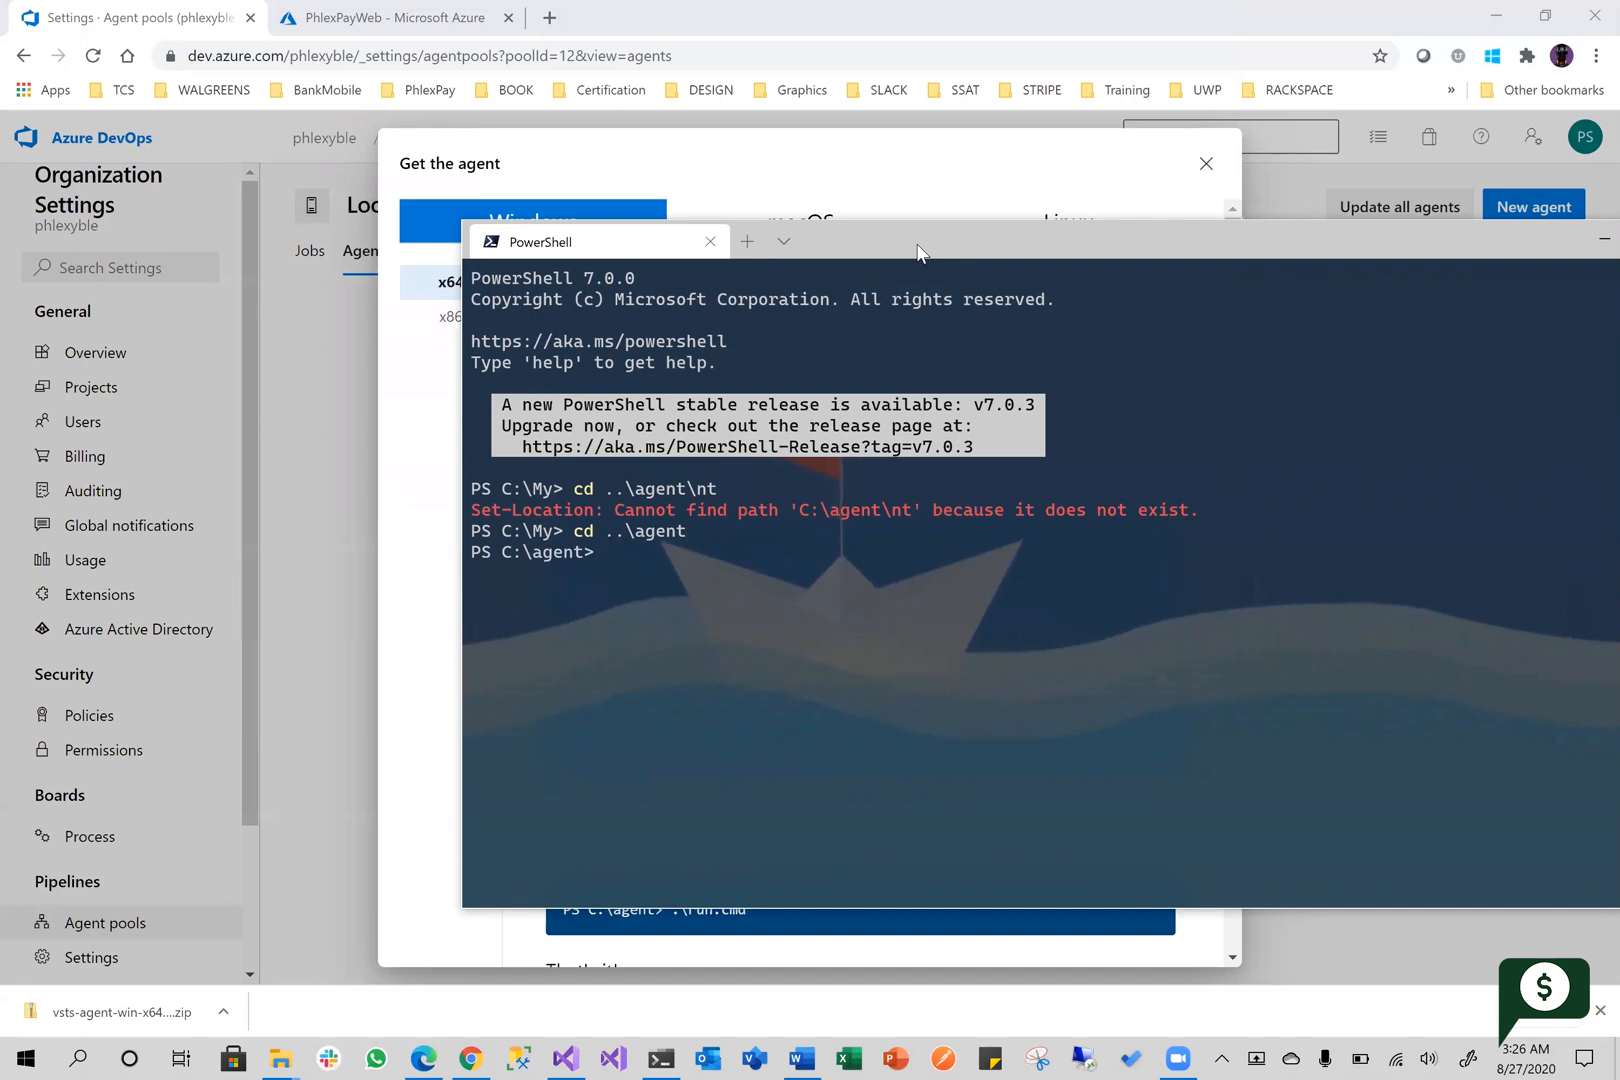
pyautogui.write('dir')
pyautogui.press('Return')
# Run .\config.cmd in C:\agent to start configuring the agent
pyautogui.write('.\\con')
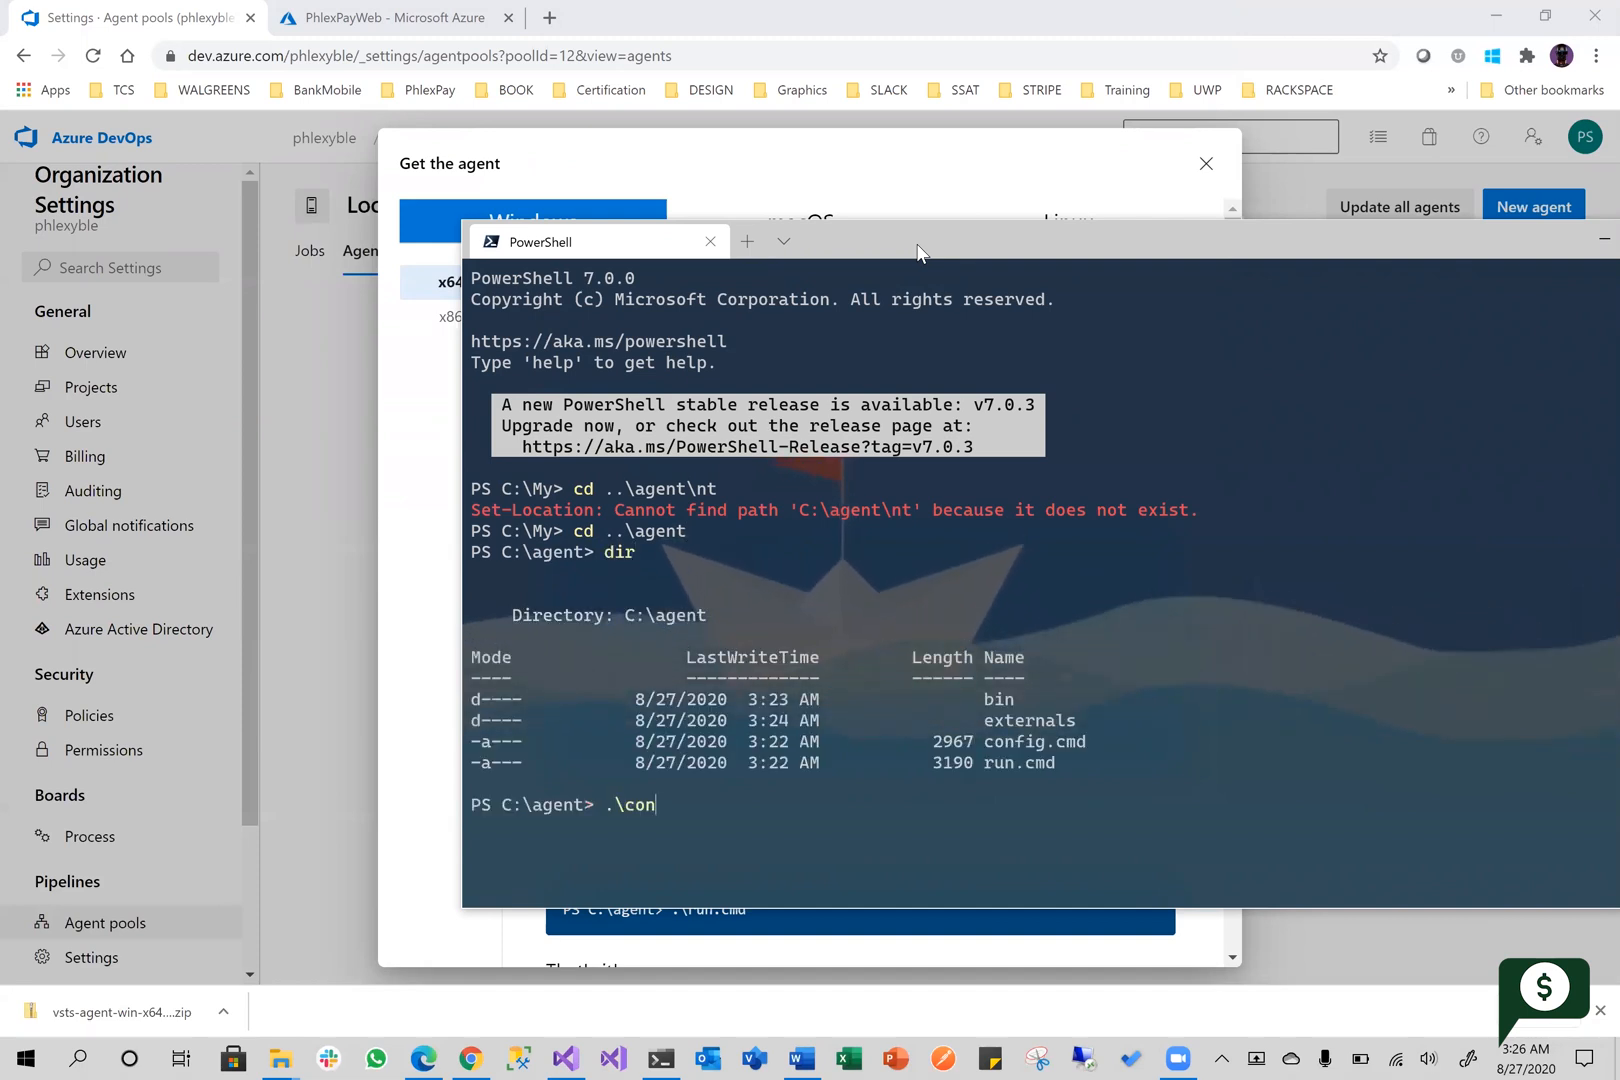
pyautogui.write('fig.cm')
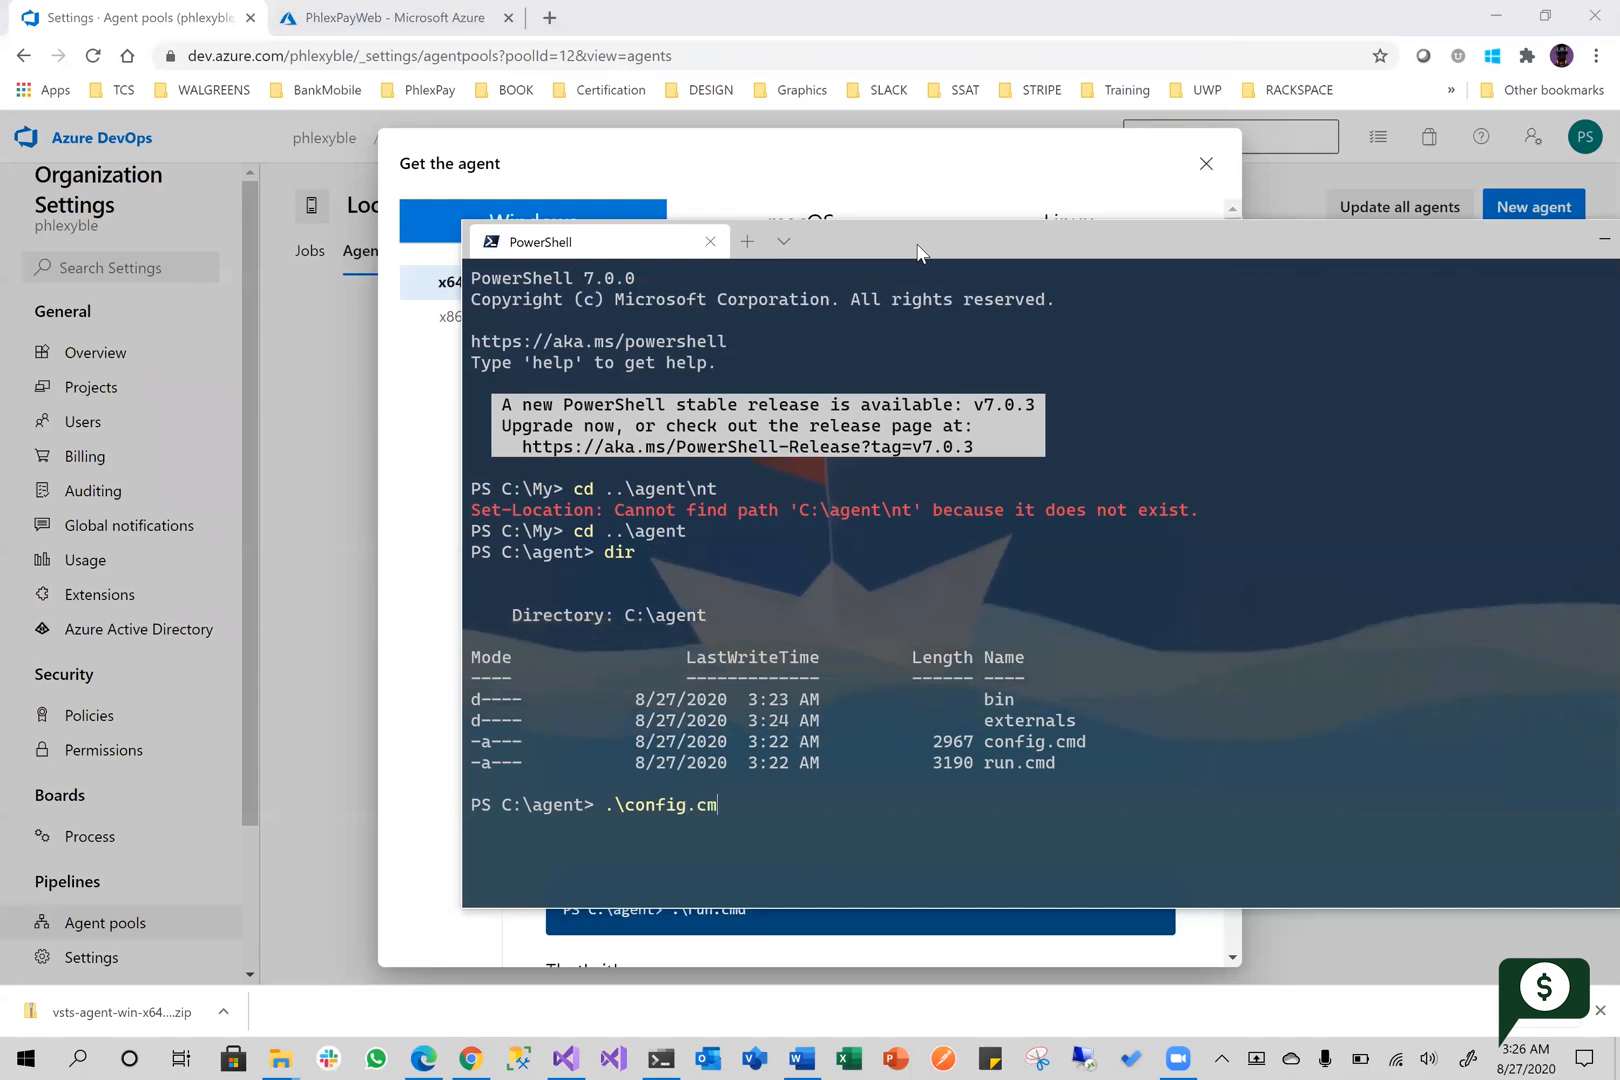
pyautogui.write('d')
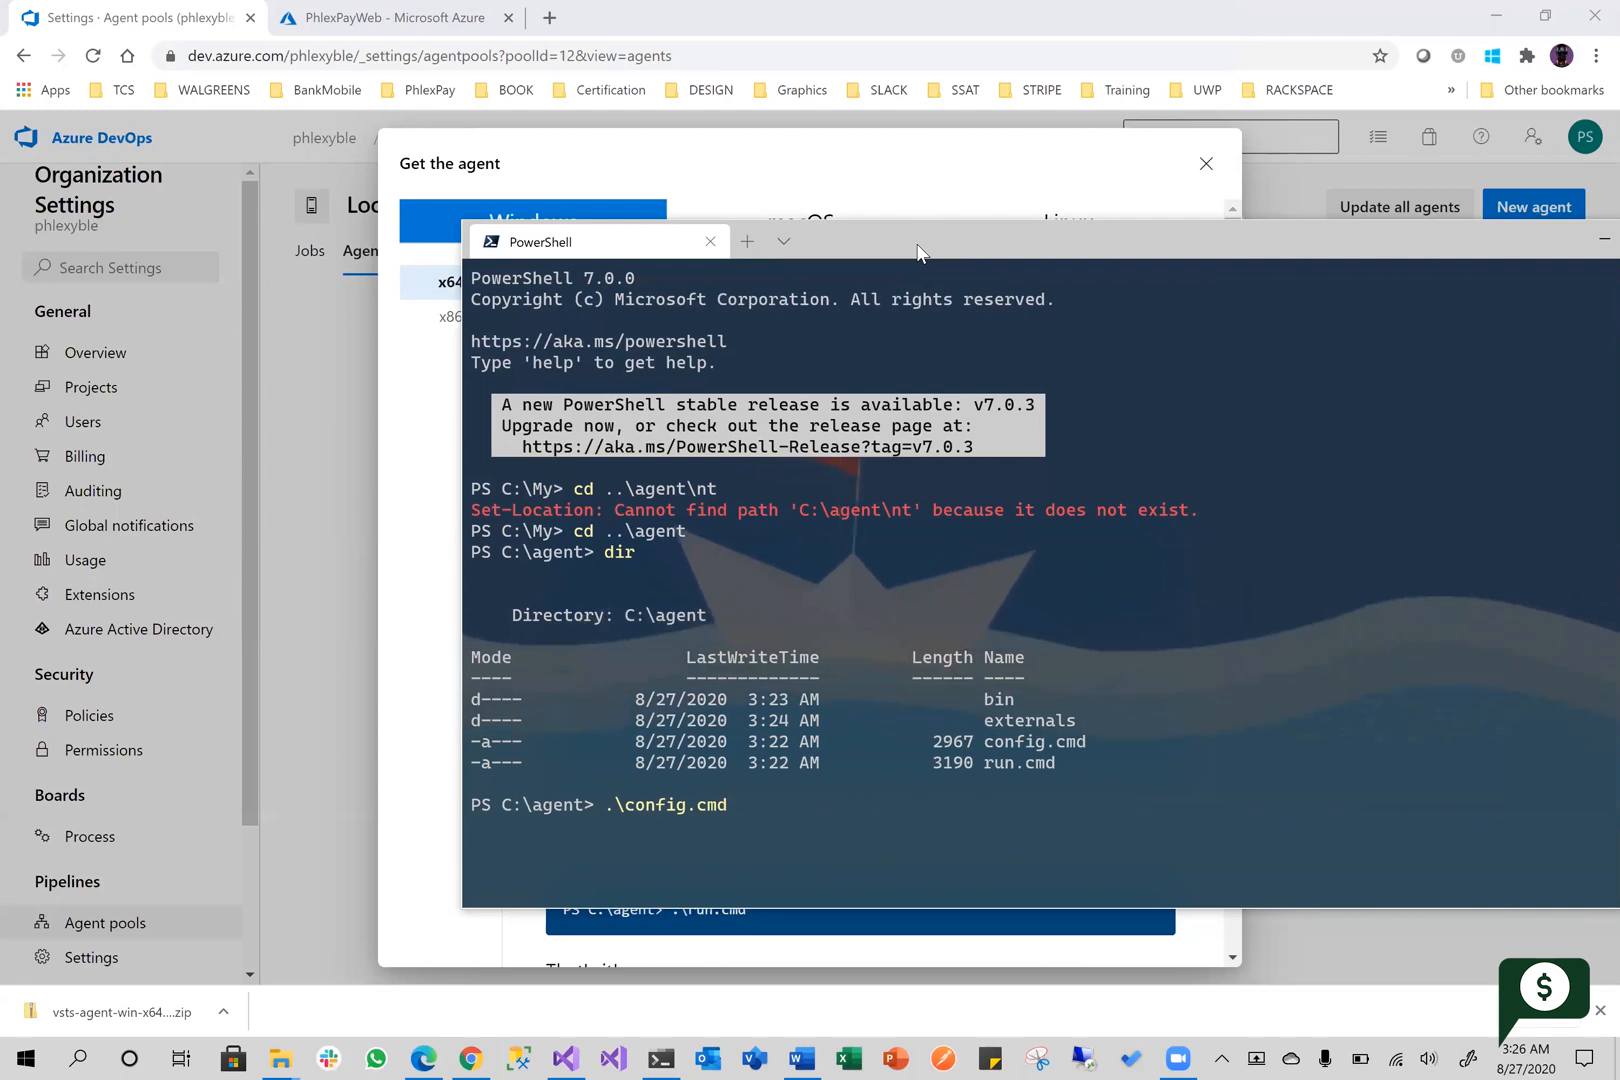
pyautogui.press('Return')
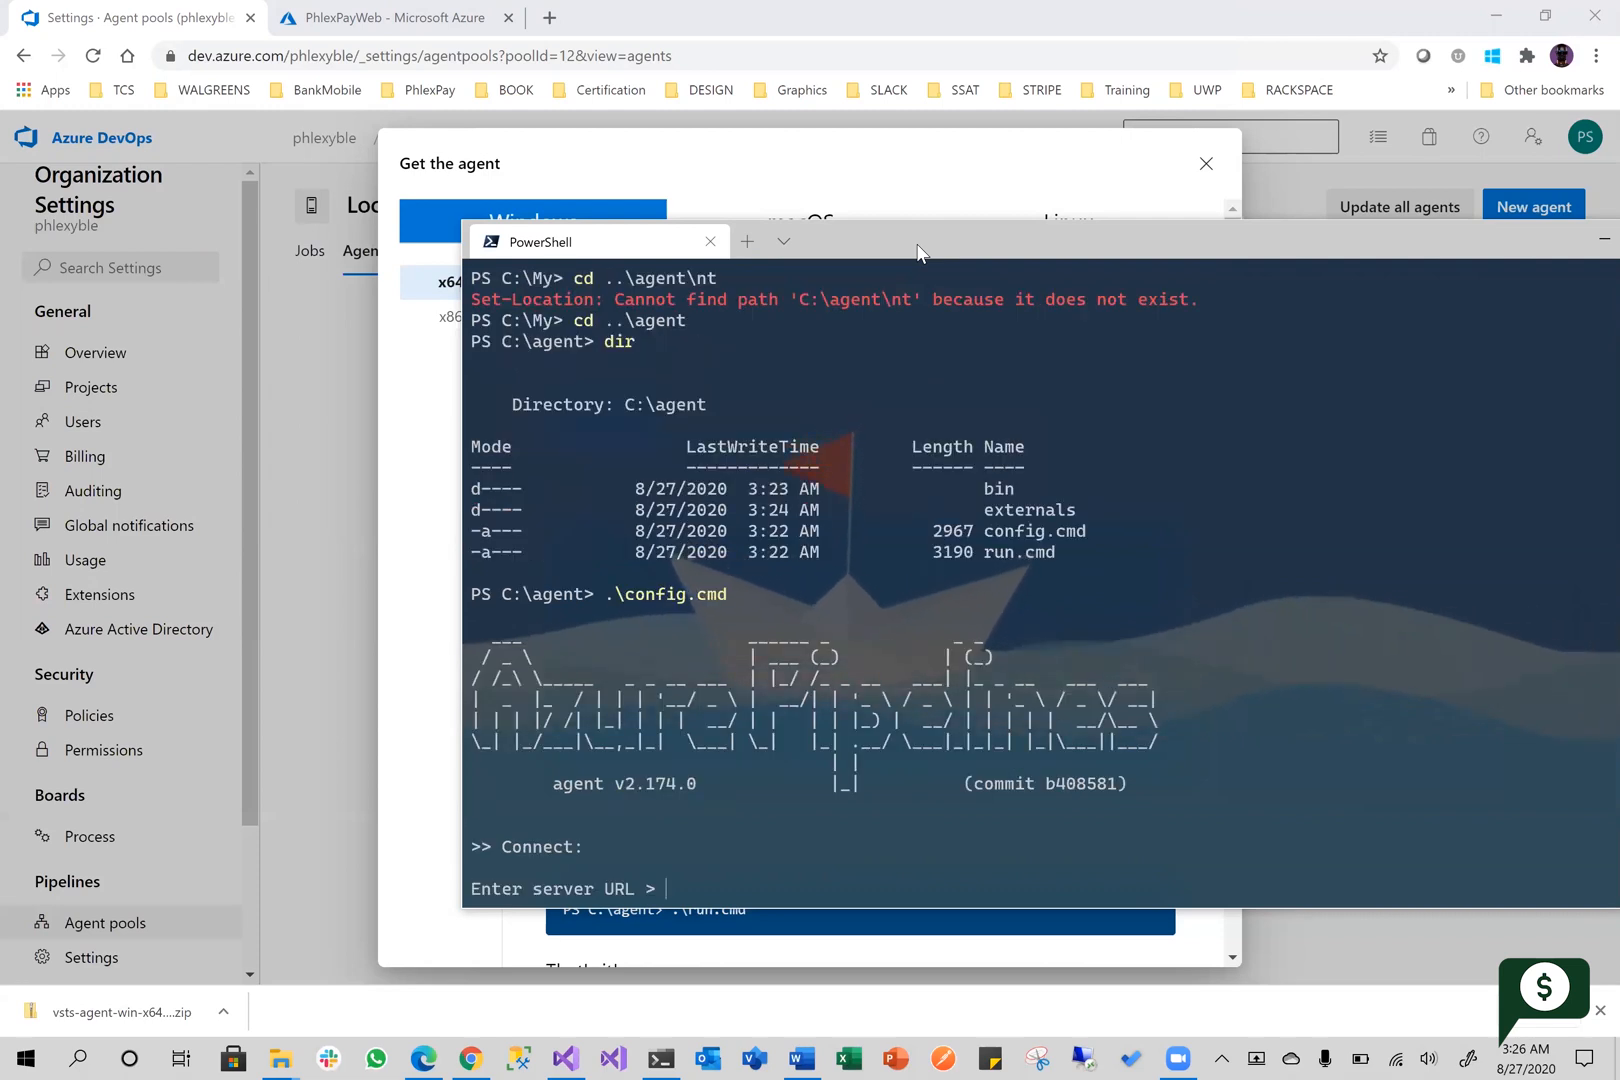
pyautogui.moveTo(904, 243); pyautogui.dragTo(879, 165)
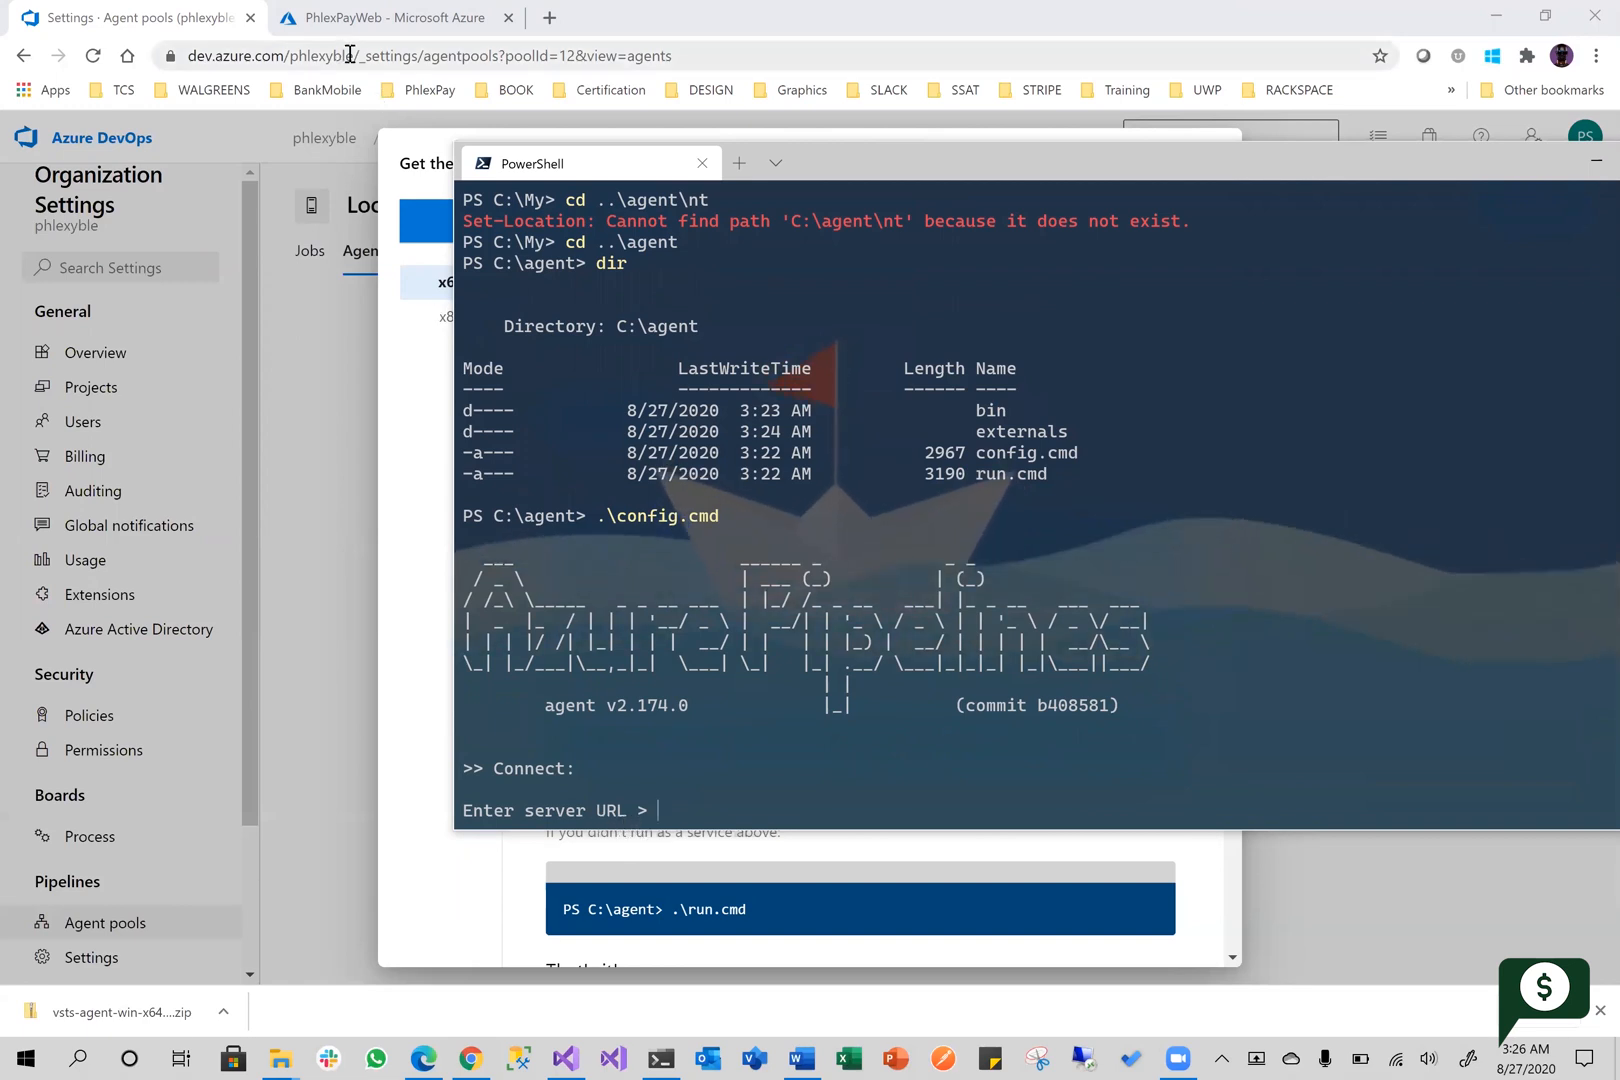
pyautogui.moveTo(354, 55); pyautogui.dragTo(170, 62)
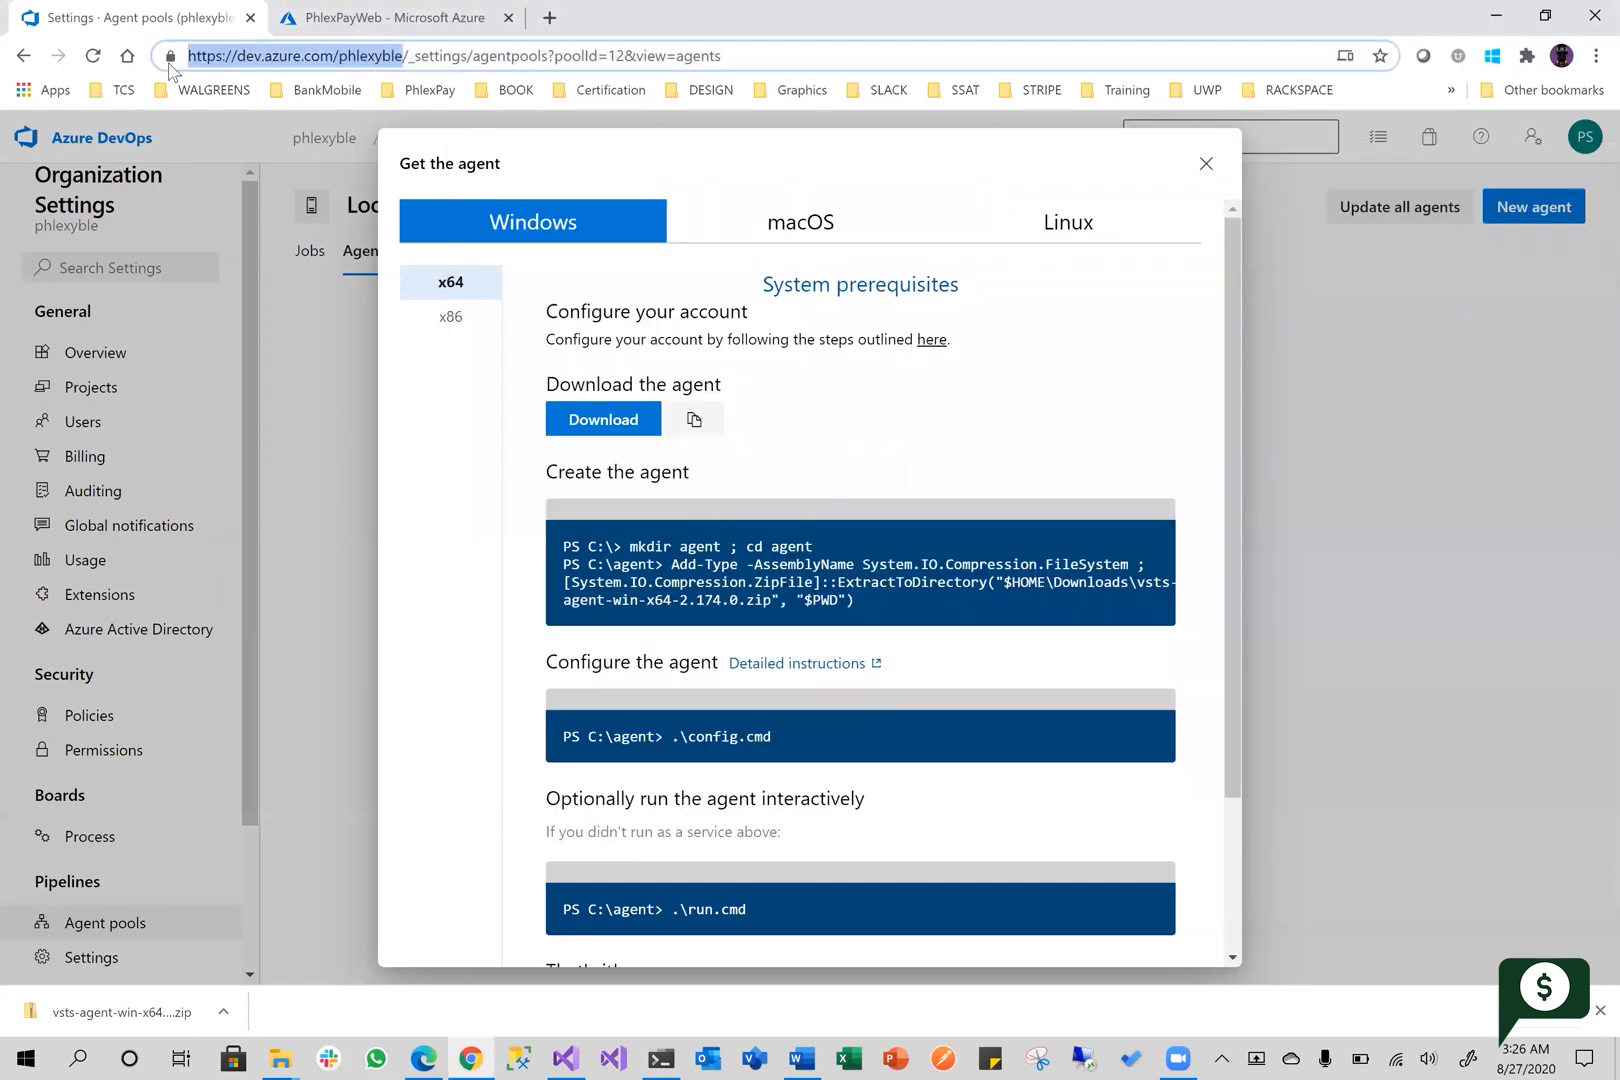
pyautogui.hotkey('alt', 'Tab')
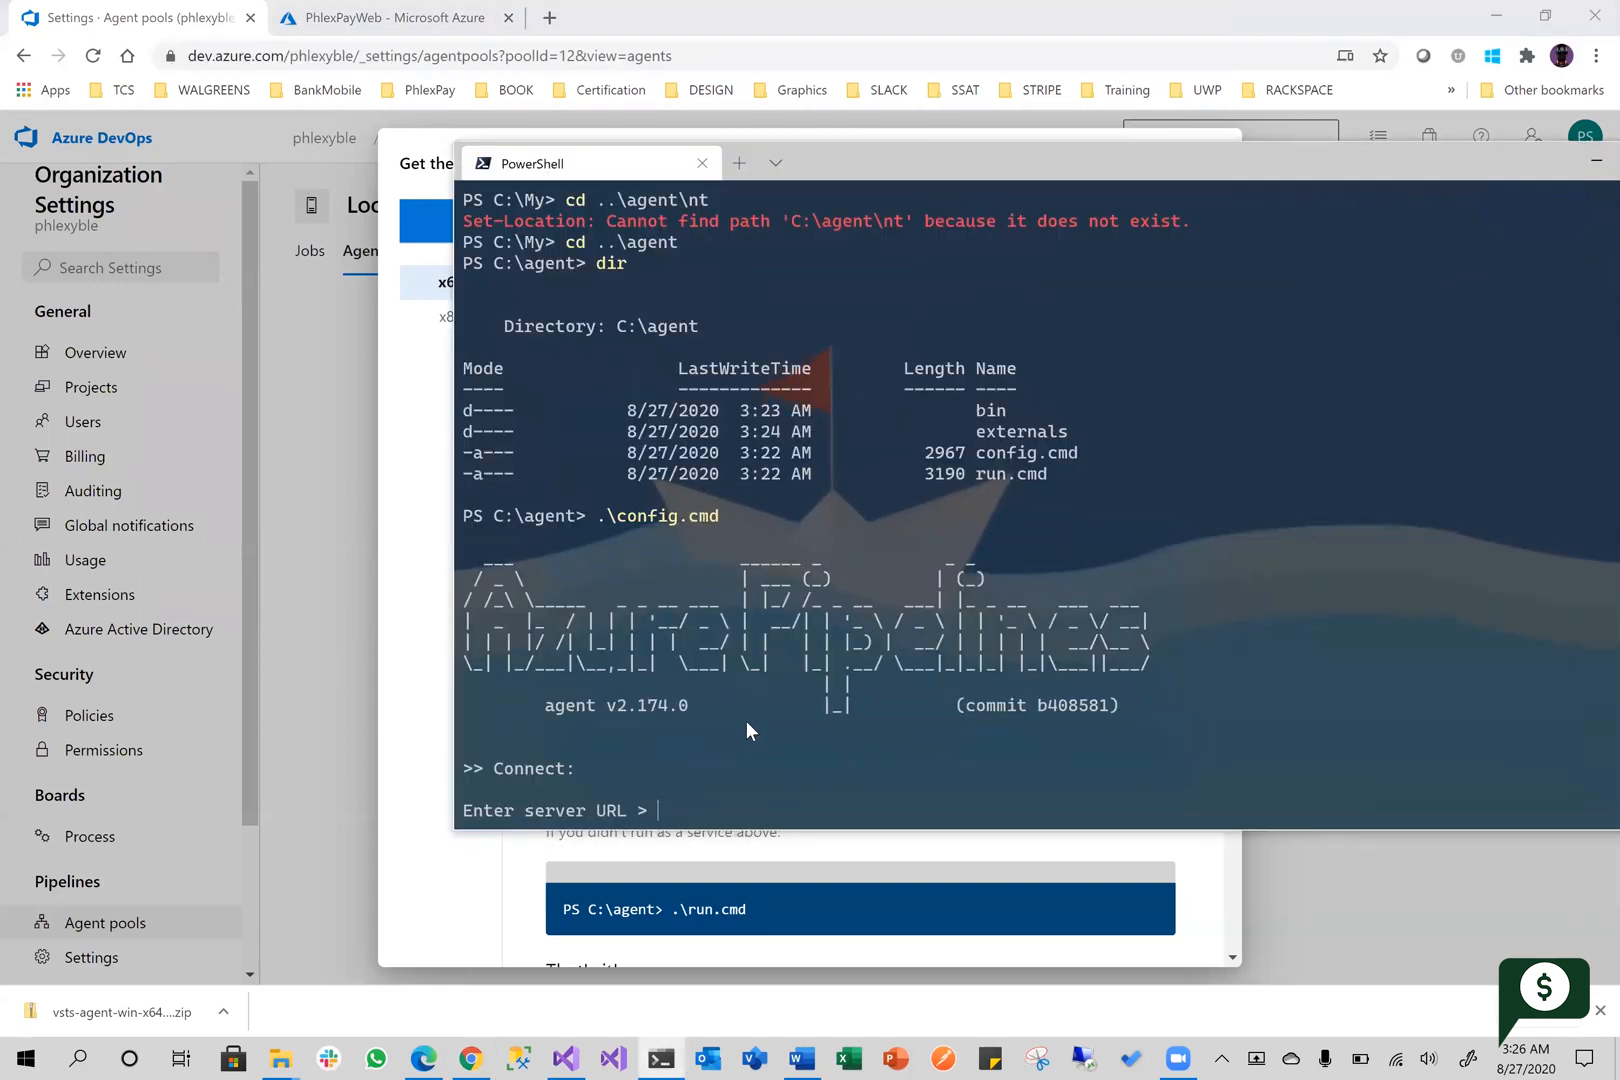
pyautogui.write('https://dev.azure.com/phlexyble')
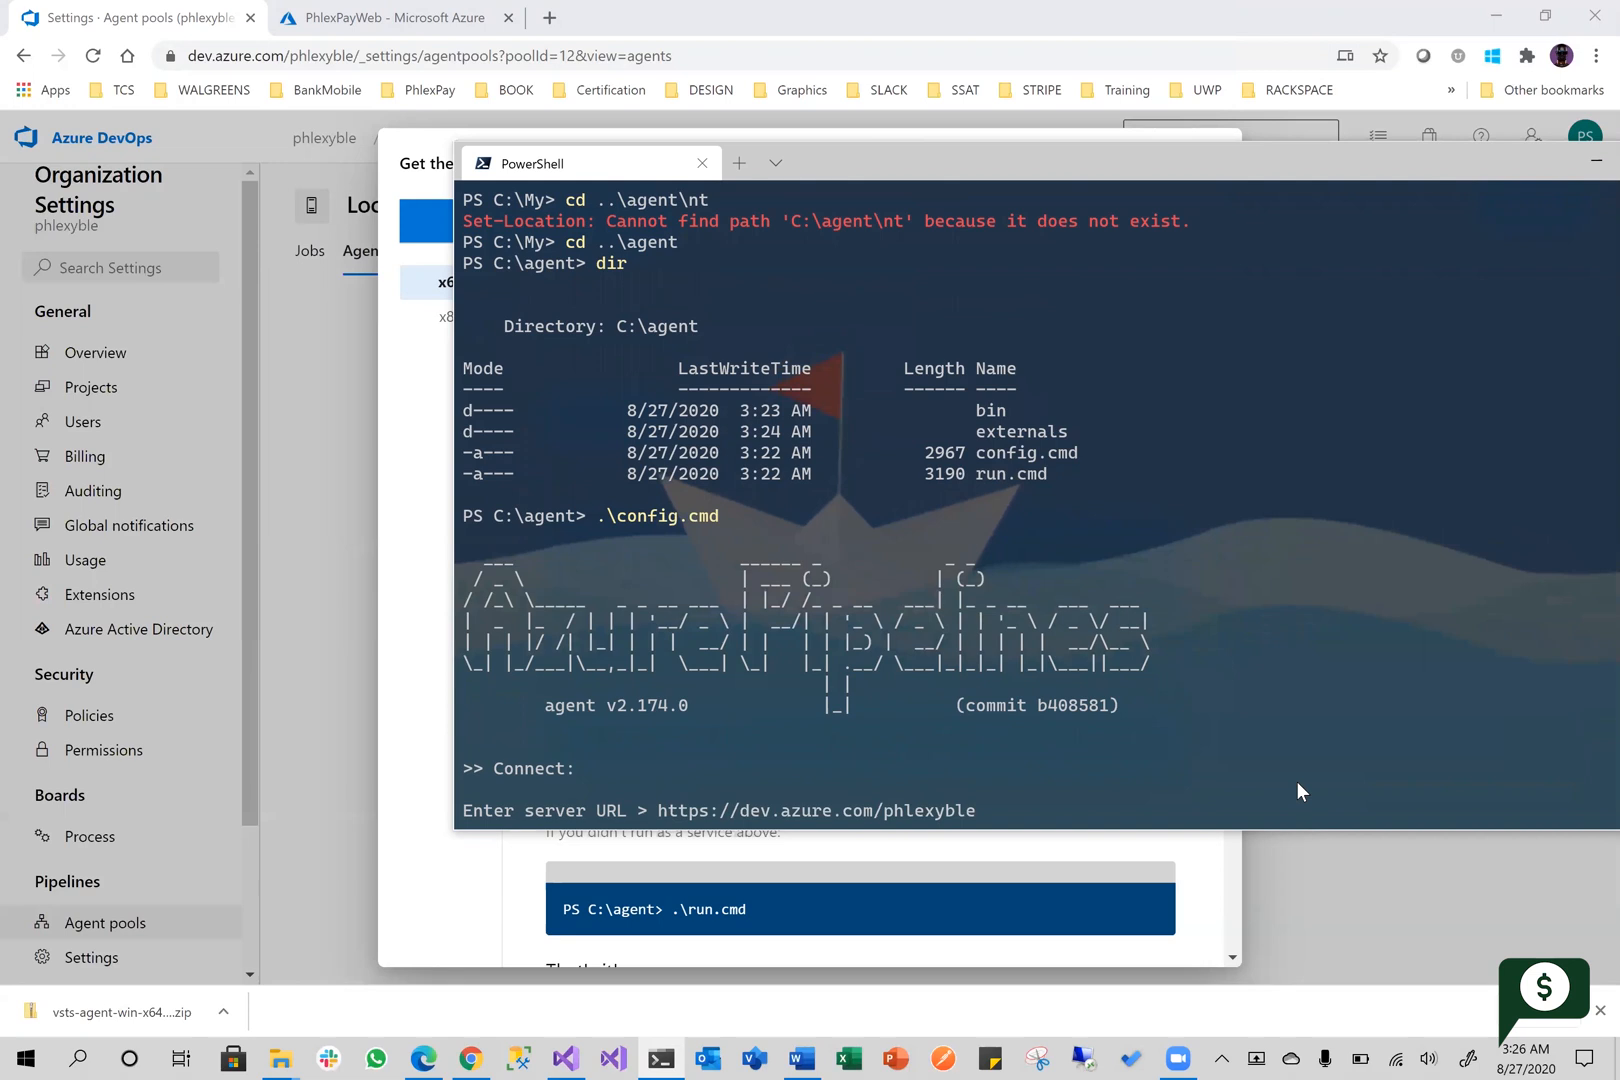
pyautogui.press('Return')
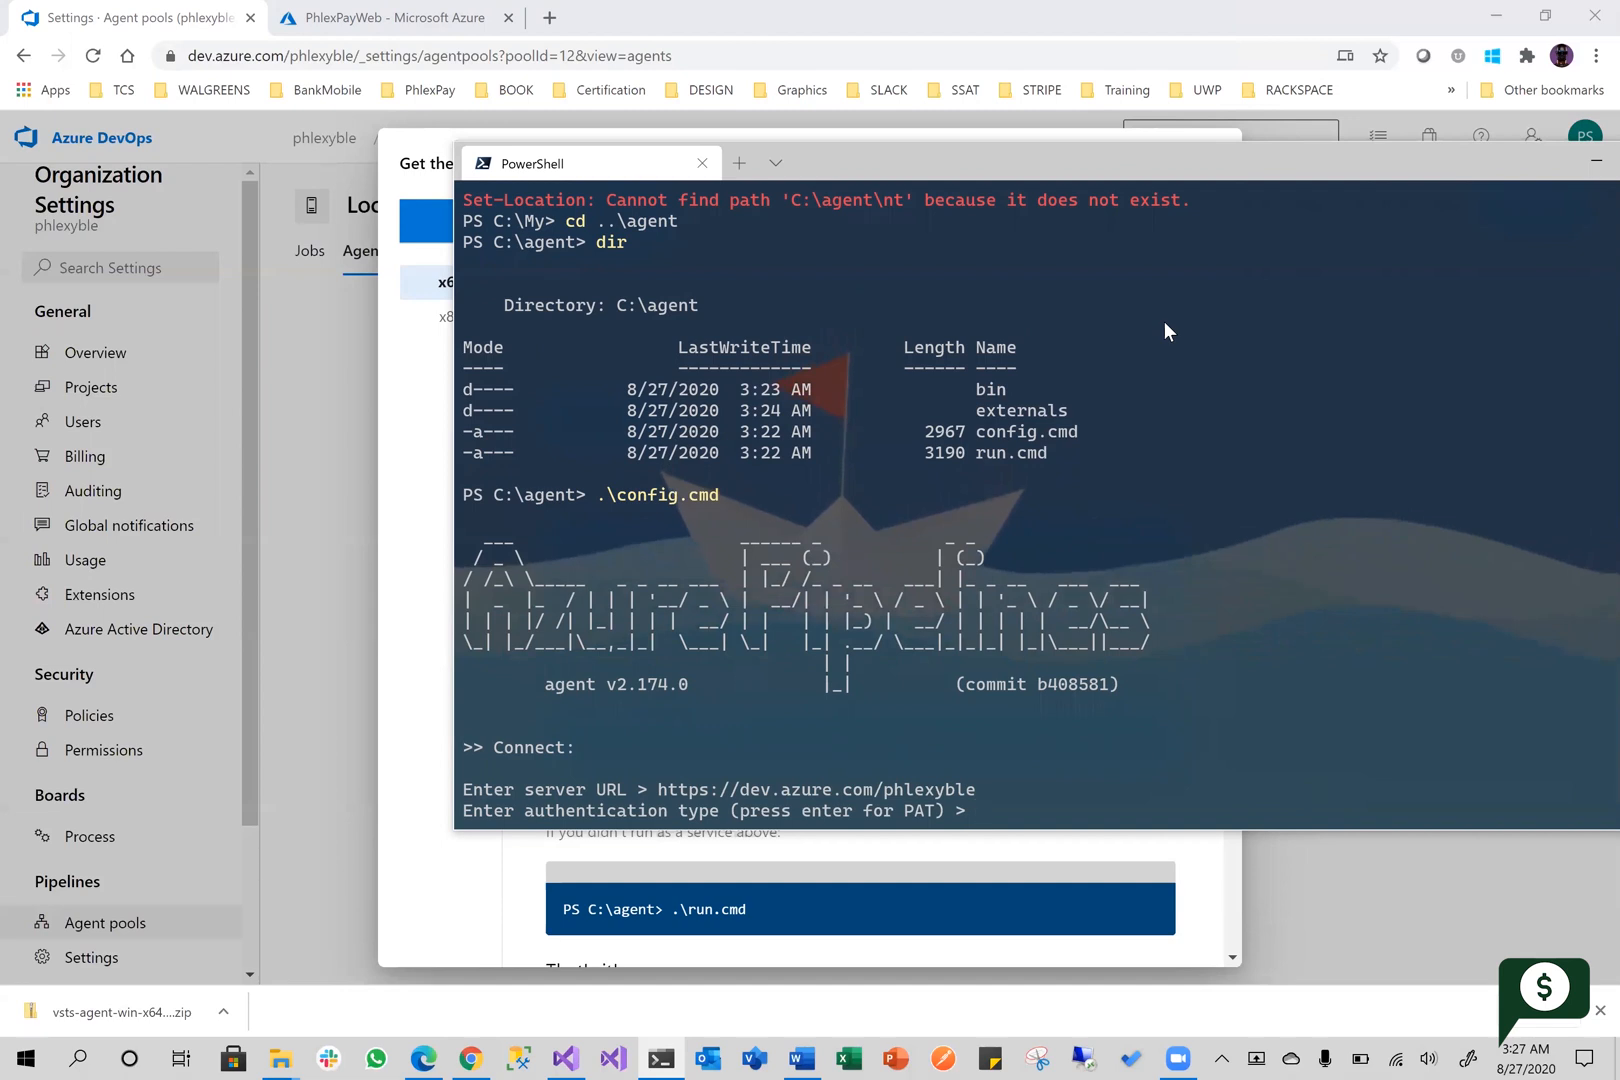
# Switch back to Azure DevOps in the browser, dismiss the agent instructions and open the user settings for personal access tokens
pyautogui.hotkey('alt', 'Tab')
pyautogui.click(1204, 164)
pyautogui.click(1572, 148)
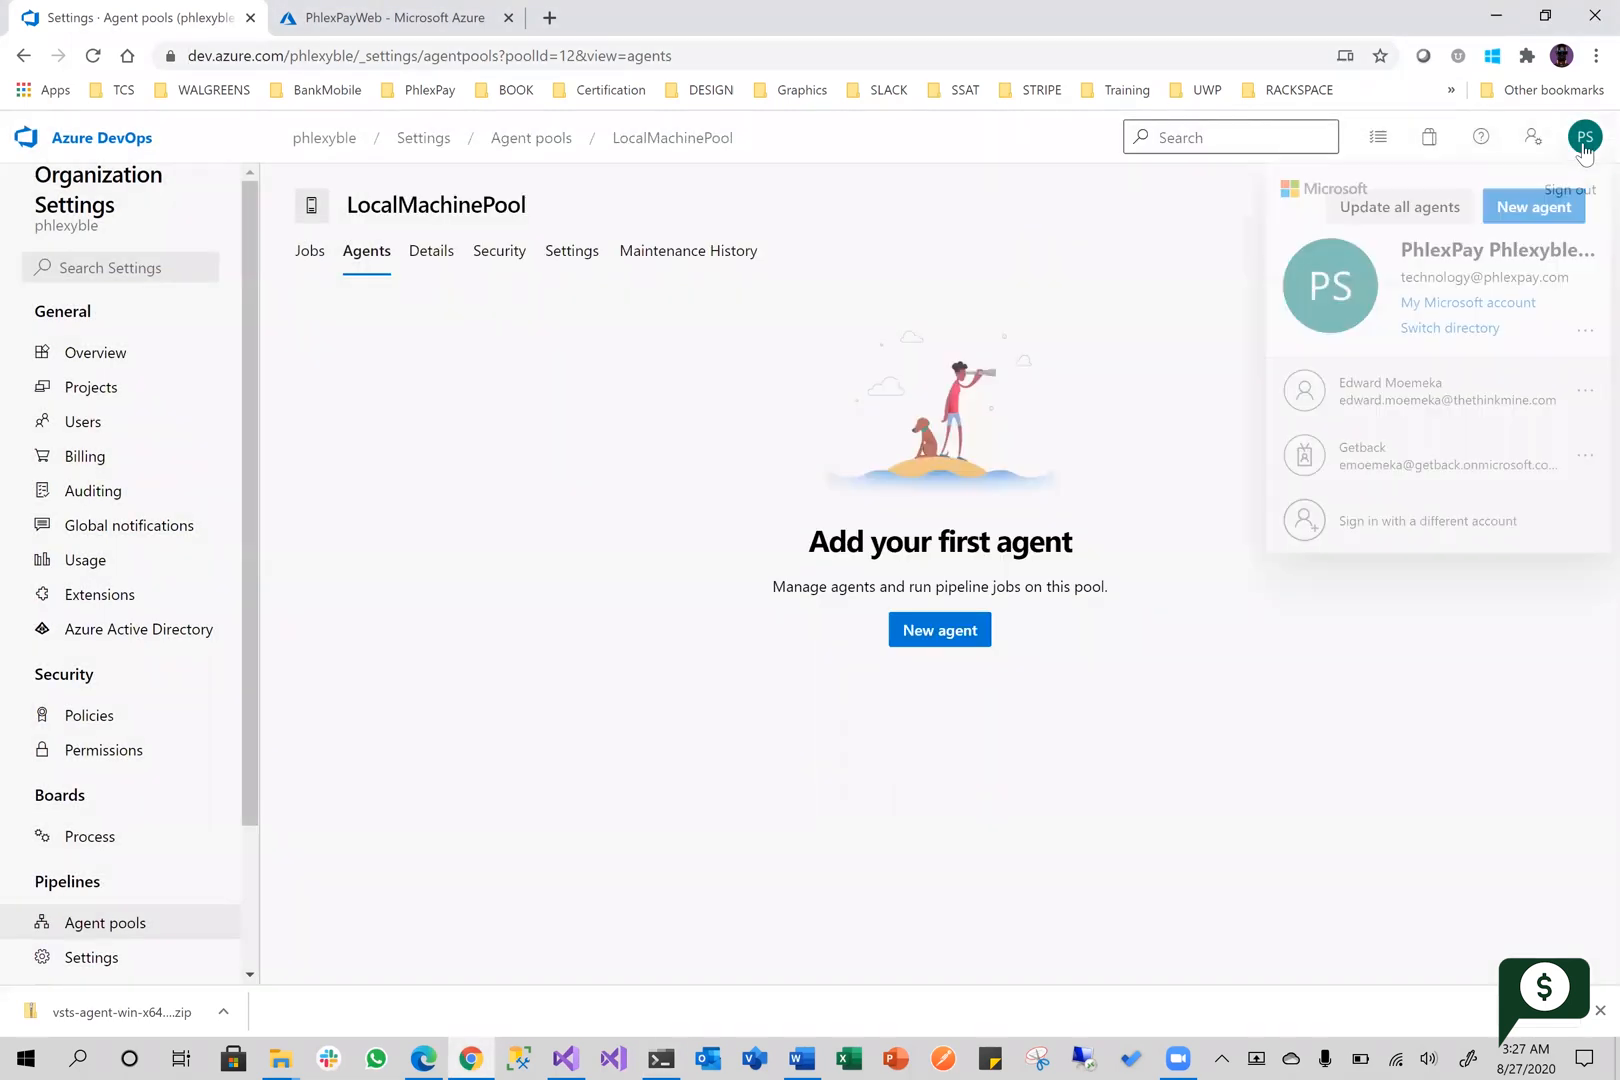
pyautogui.click(1585, 331)
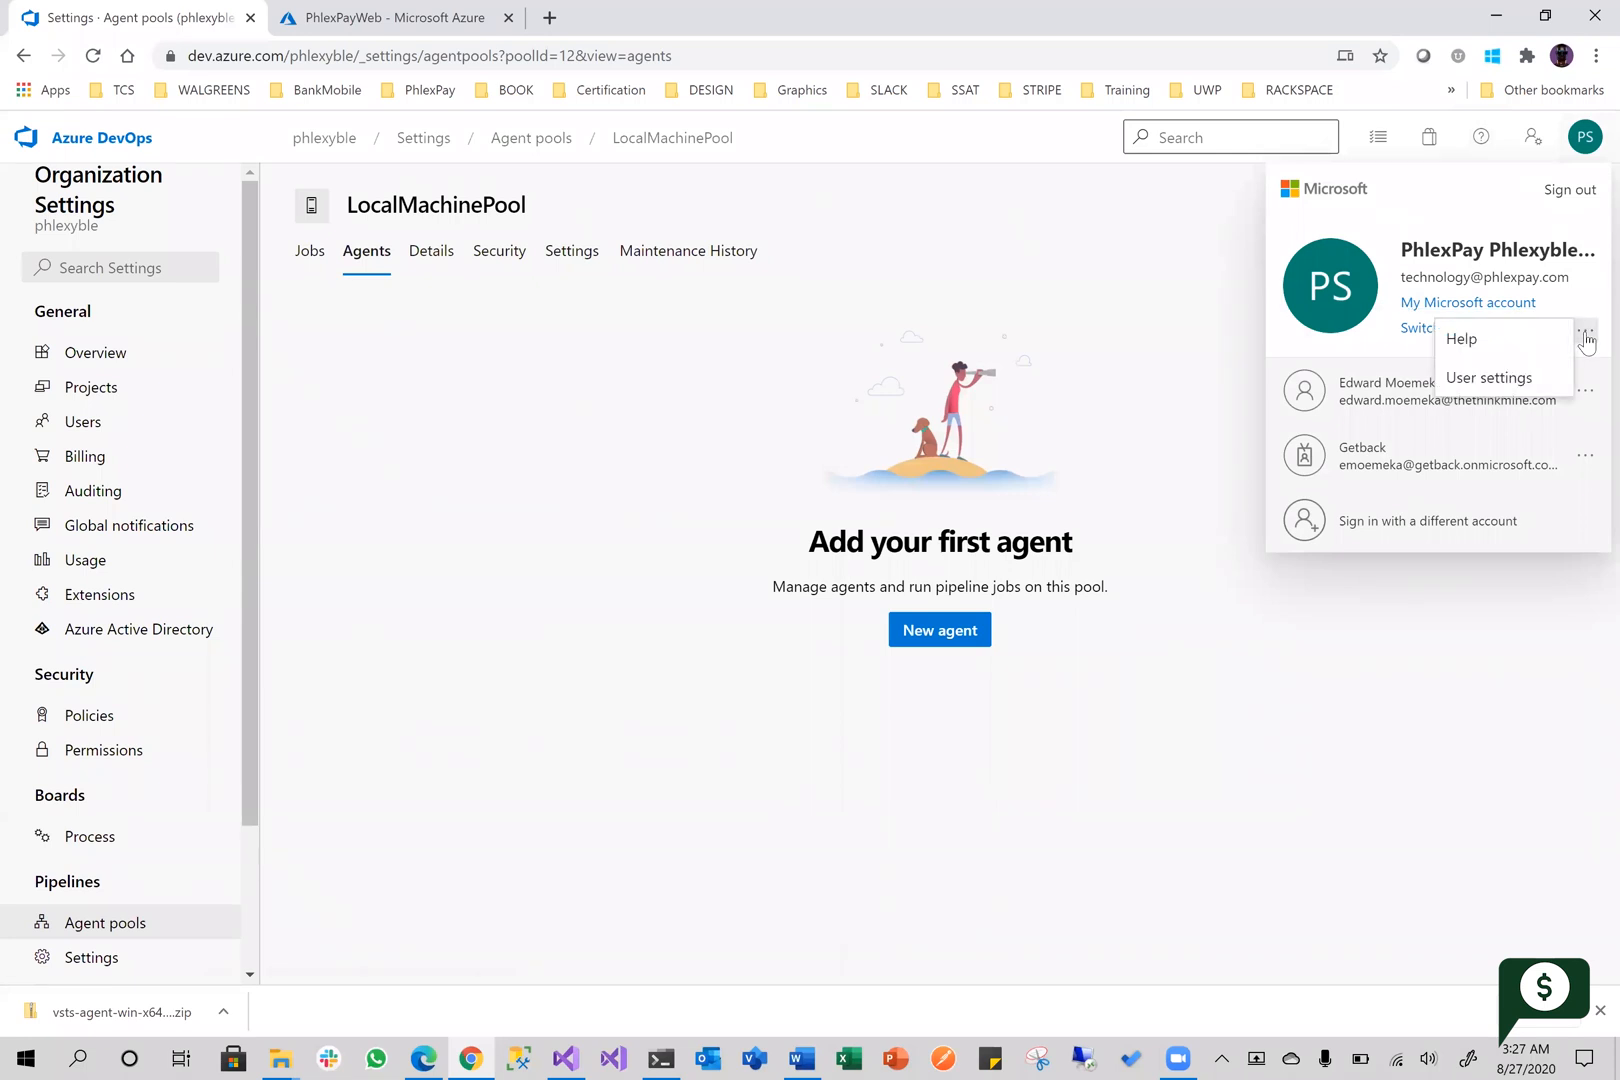
pyautogui.click(1490, 379)
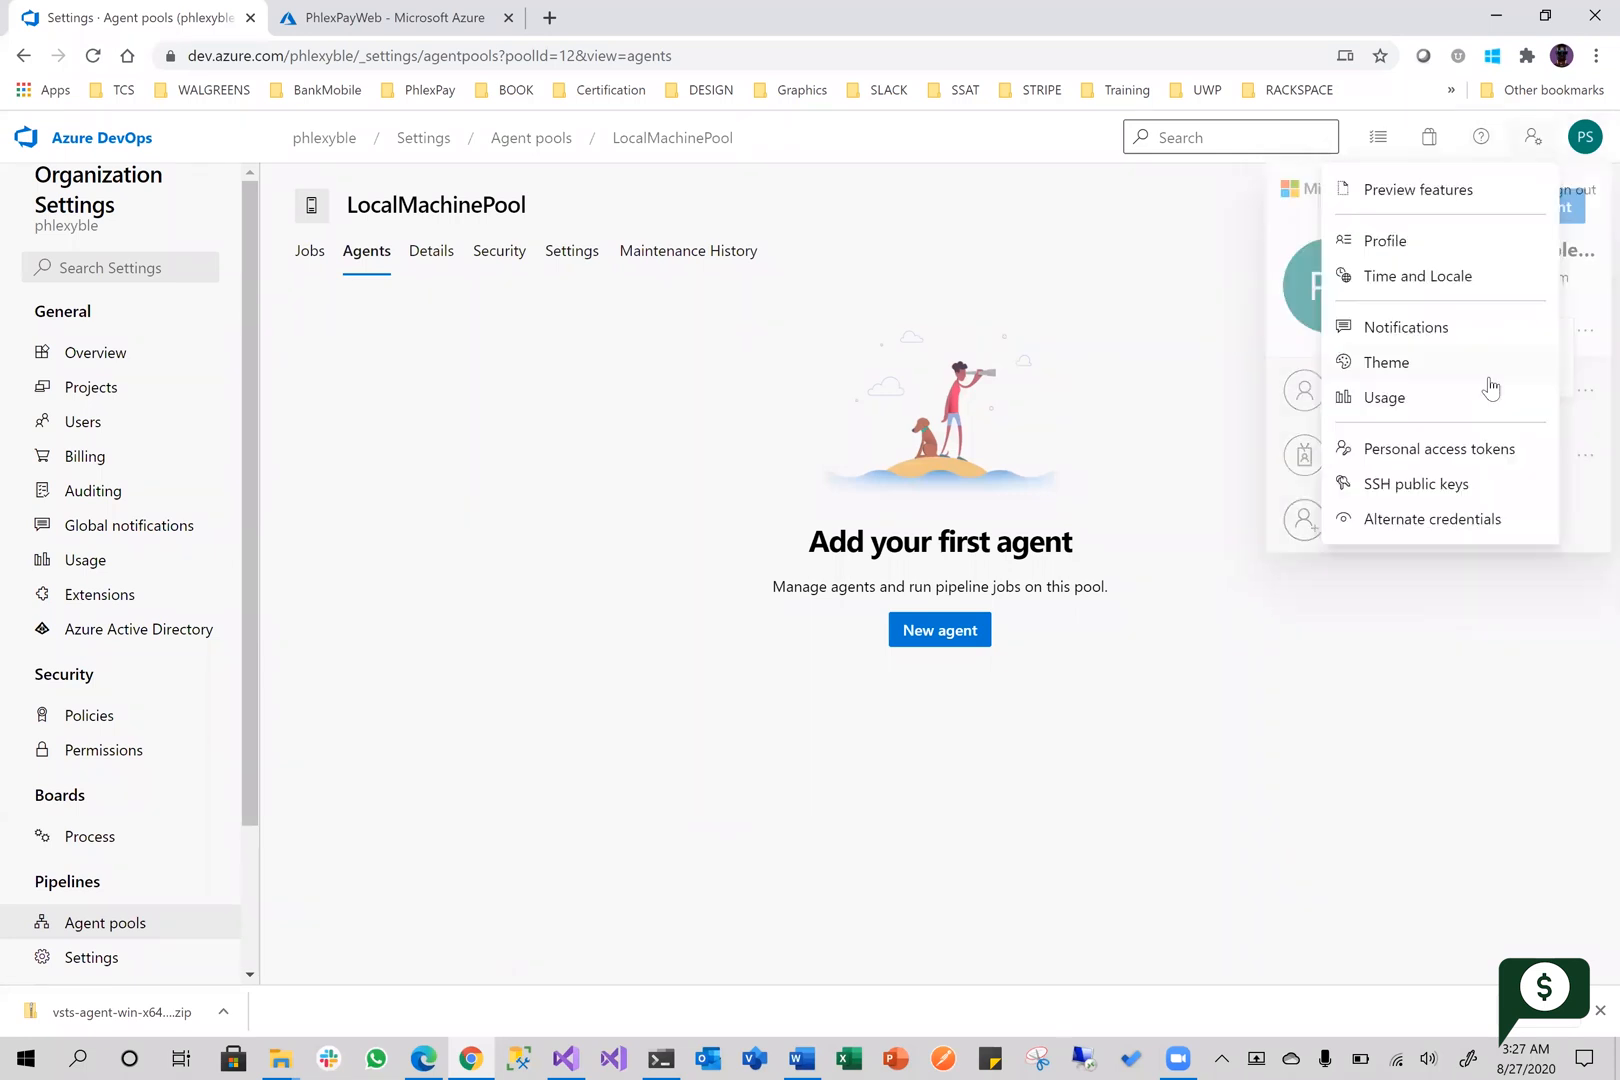
pyautogui.click(1399, 450)
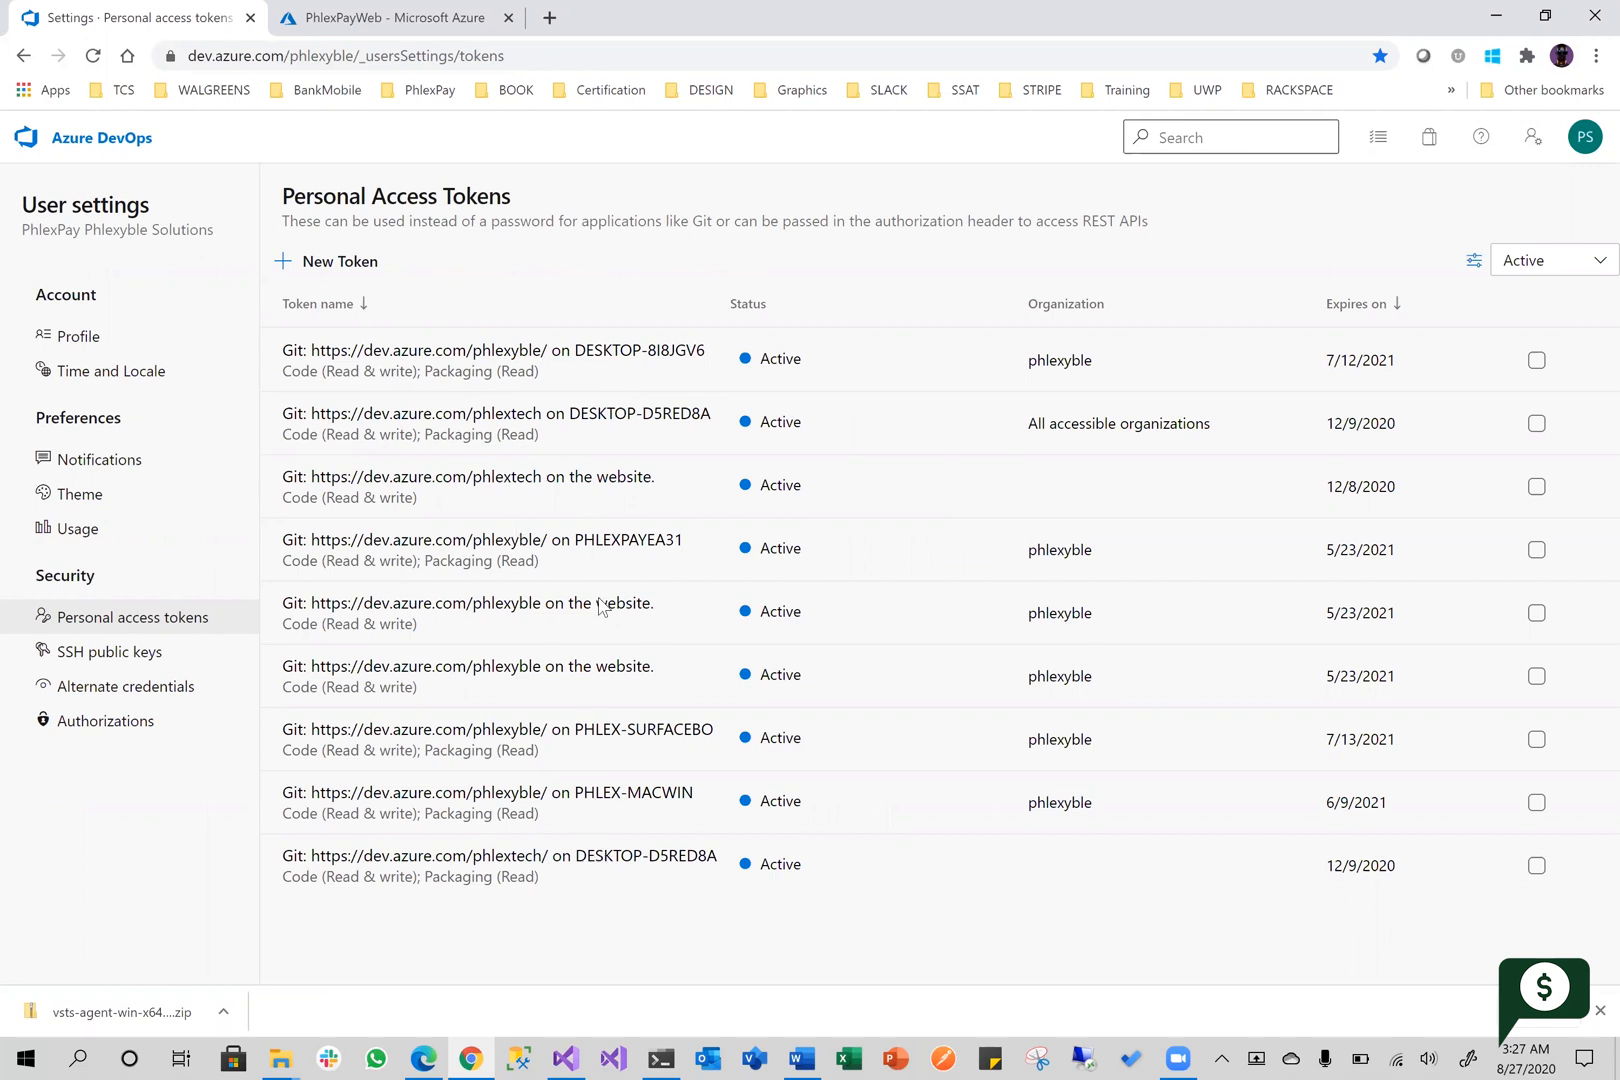
# Start a new personal access token for the phlexyble organization with a custom expiration date of 8/26/2021
pyautogui.click(679, 358)
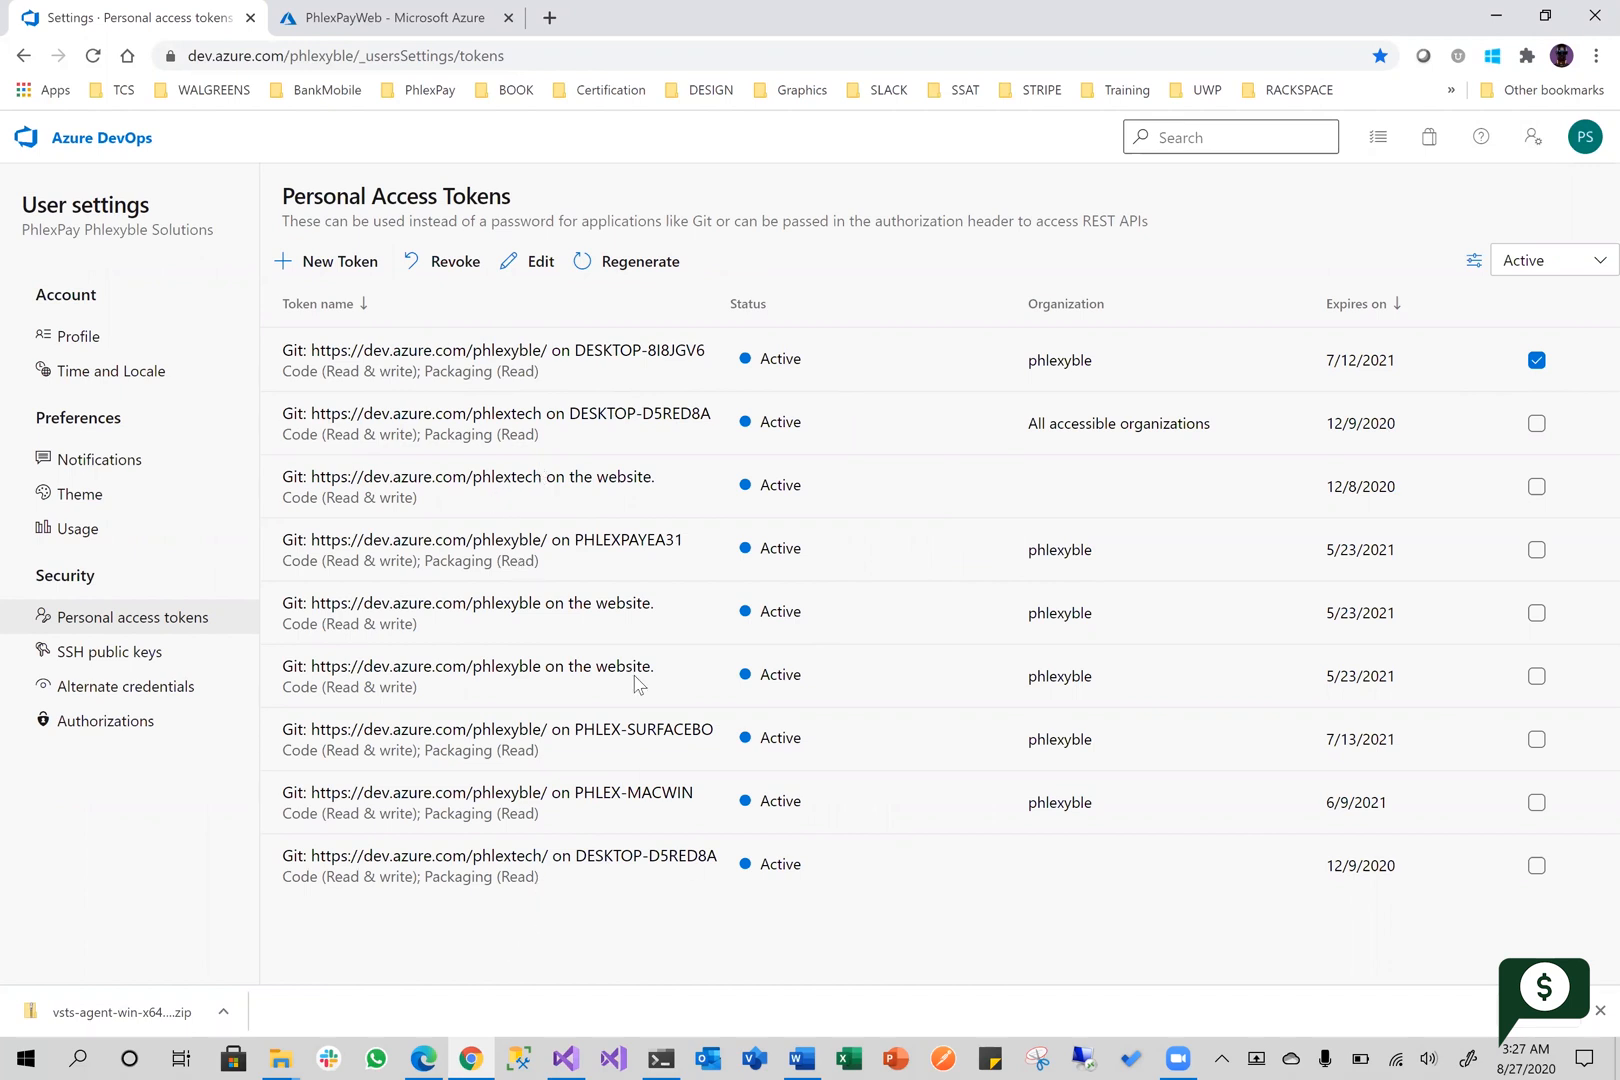
pyautogui.click(335, 258)
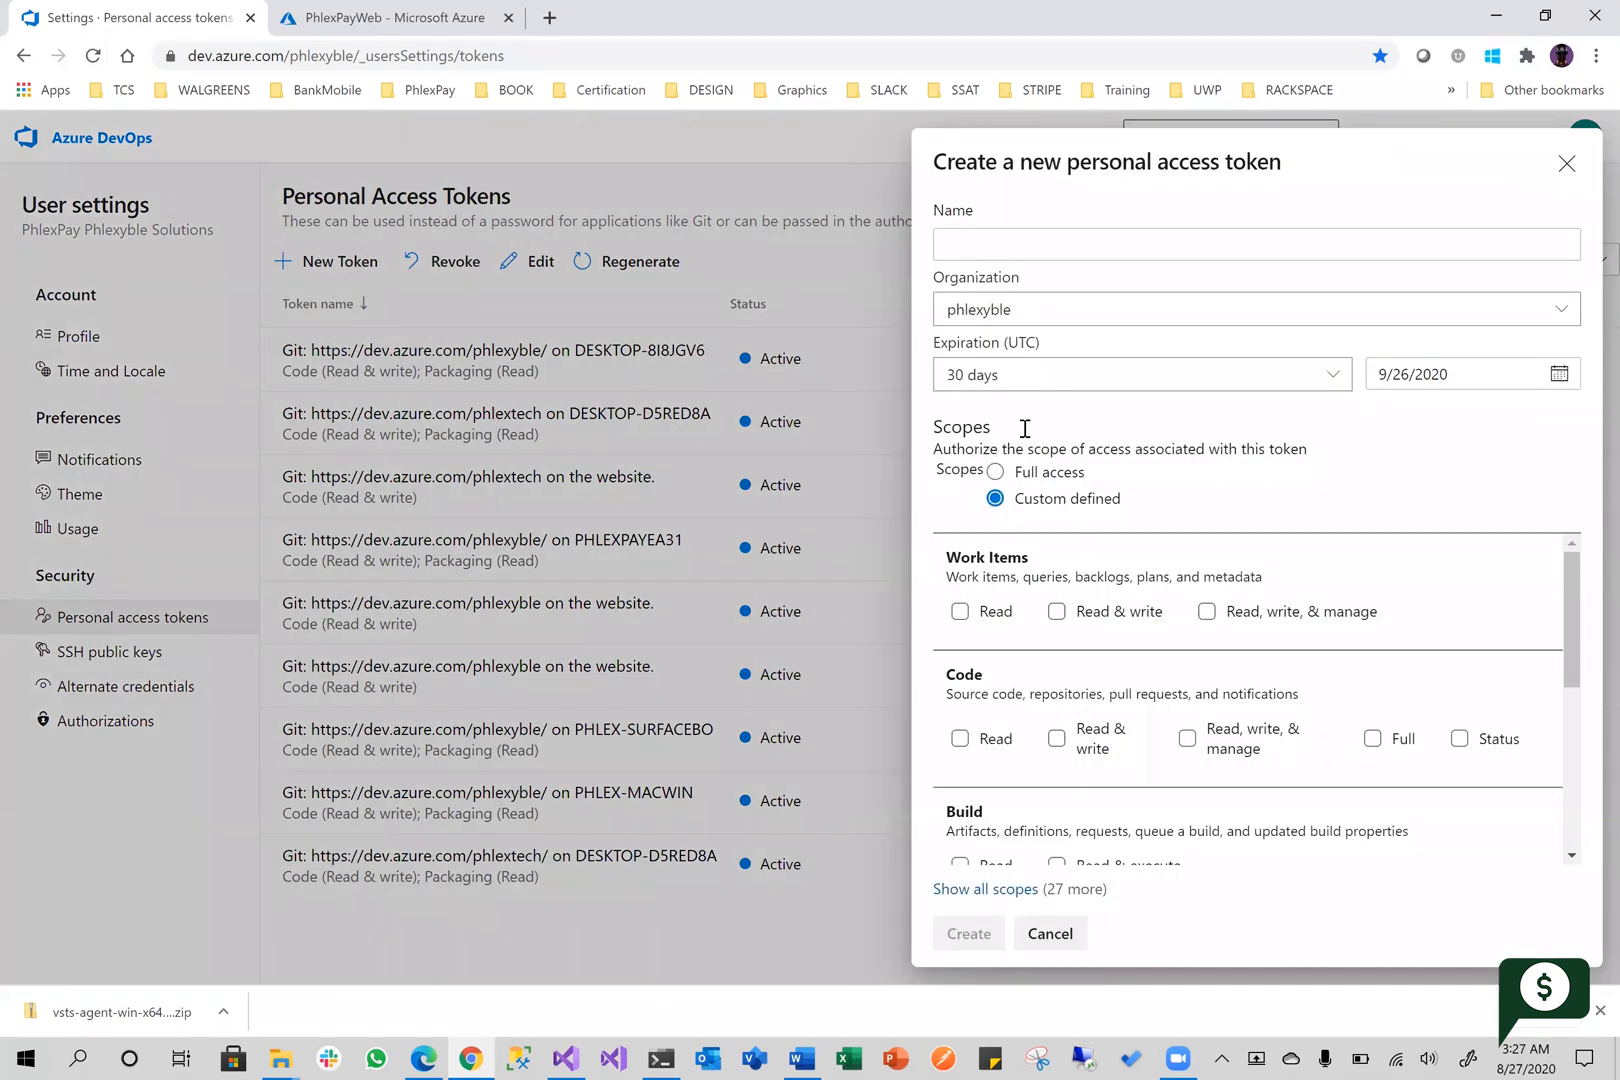
pyautogui.click(1340, 379)
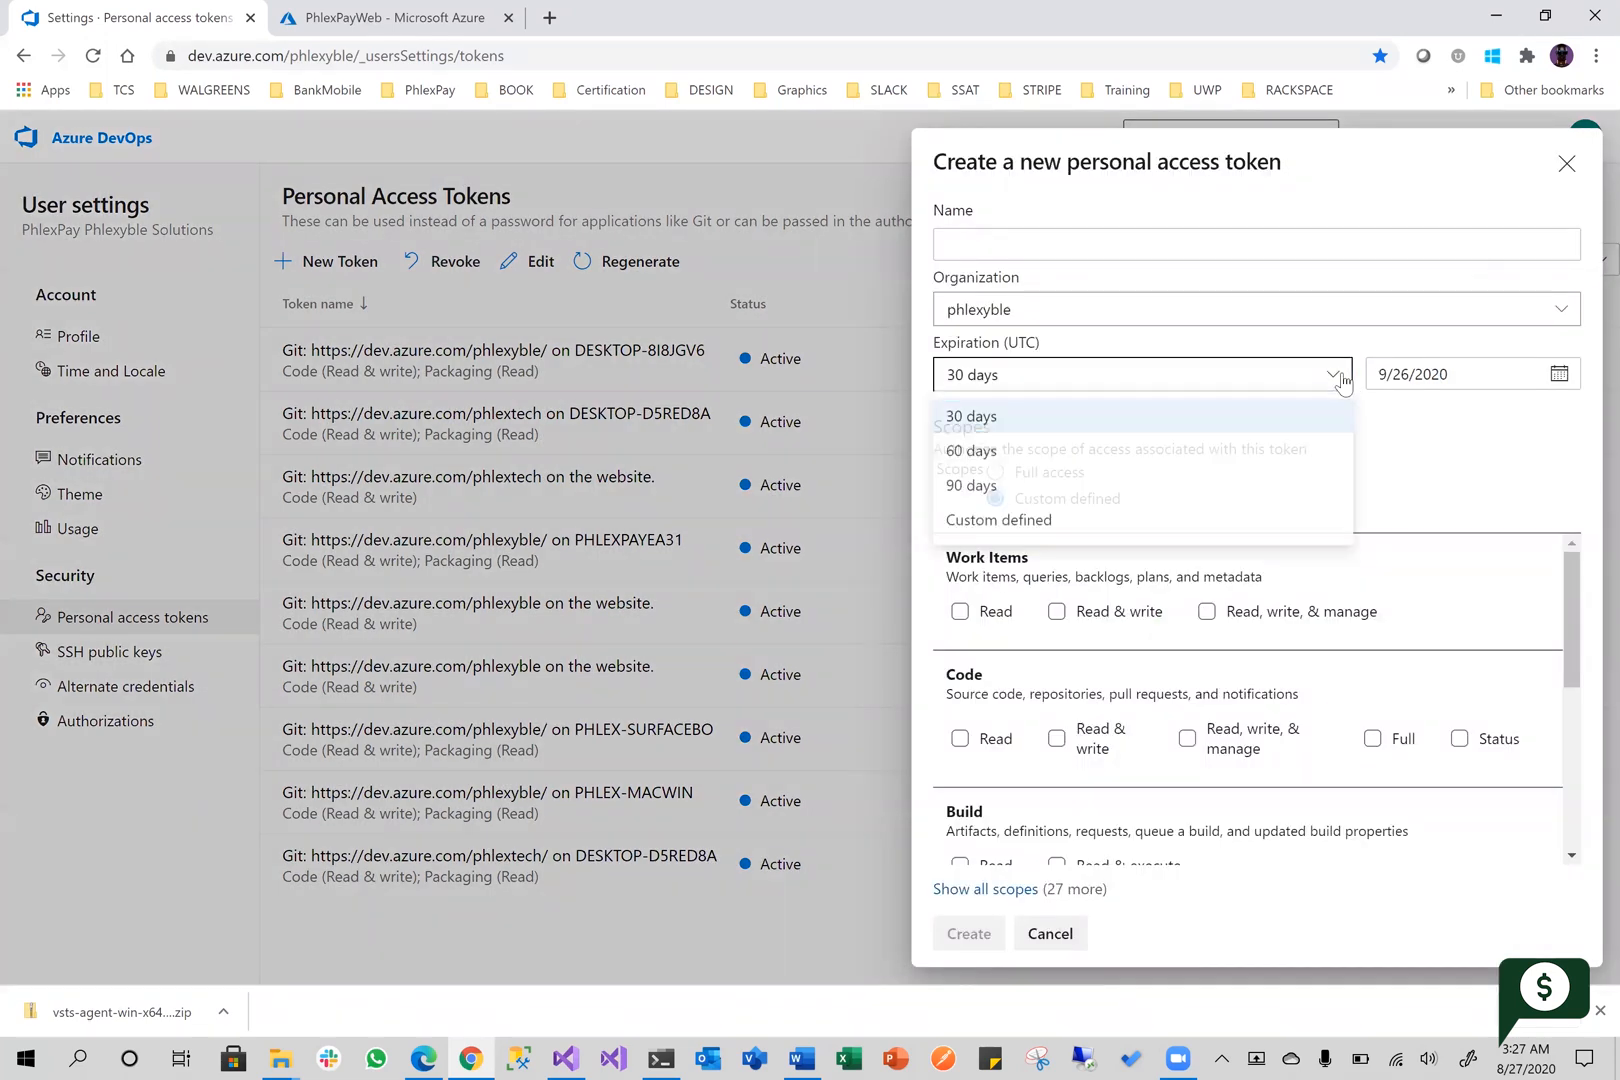
pyautogui.click(1033, 525)
pyautogui.click(1402, 417)
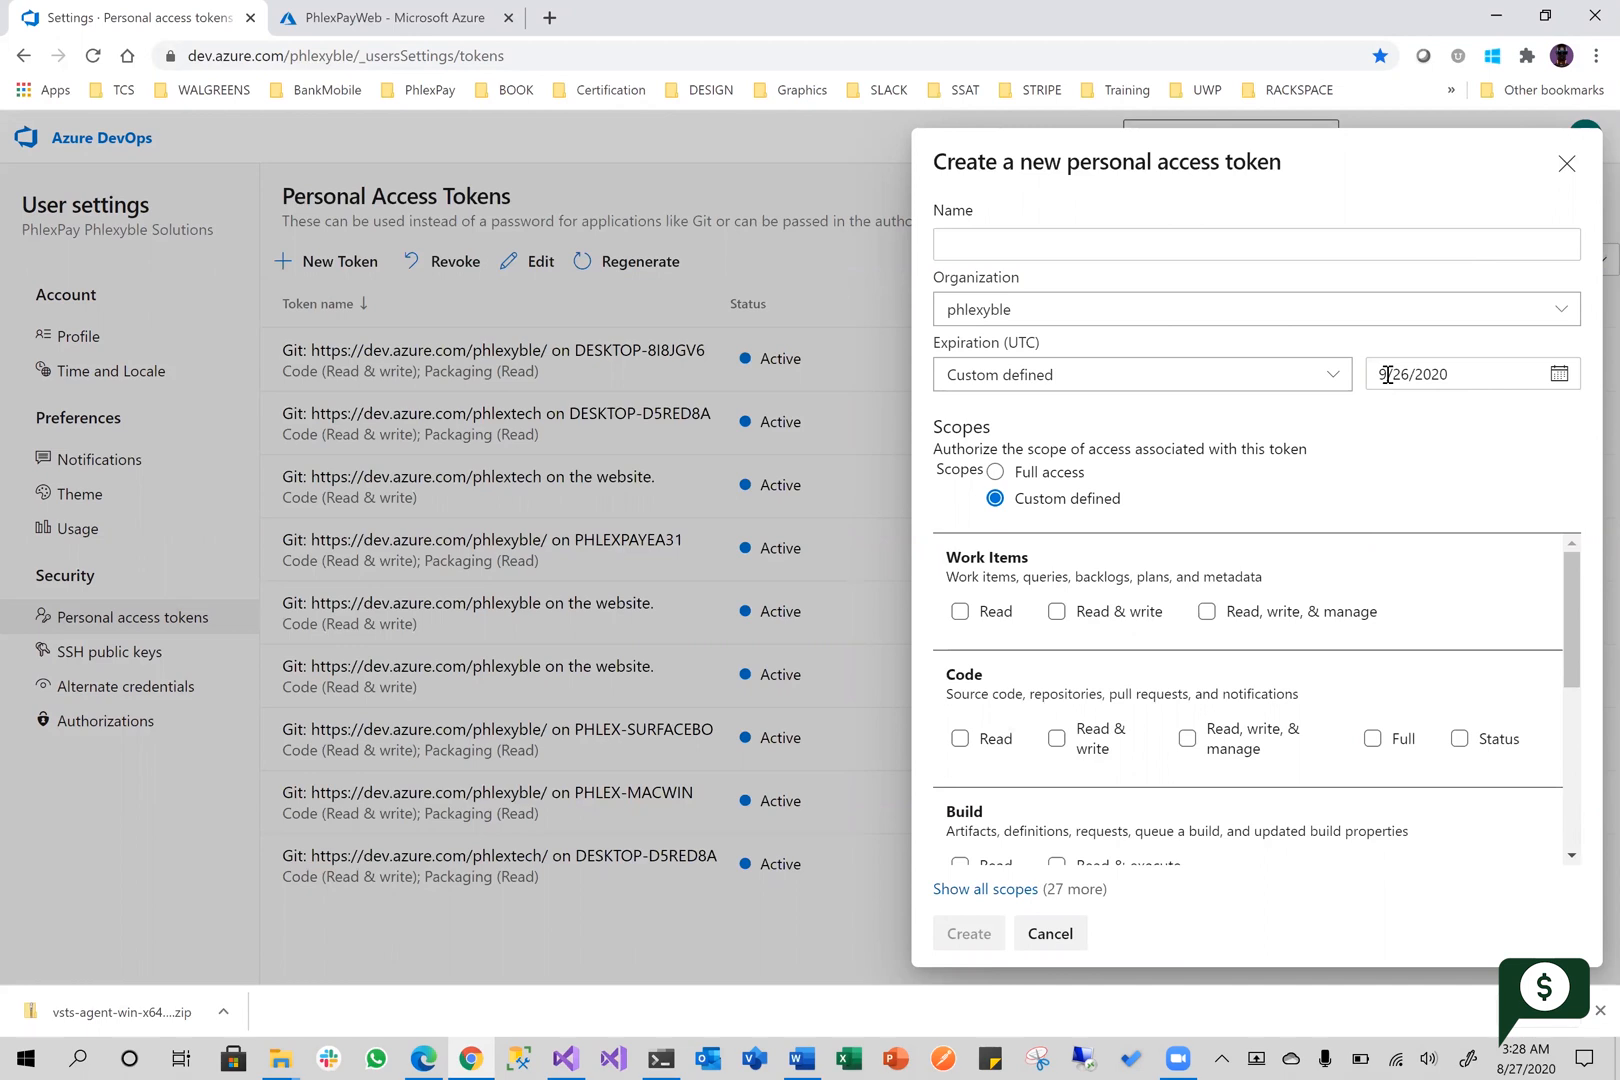
pyautogui.click(1387, 374)
pyautogui.click(1474, 368)
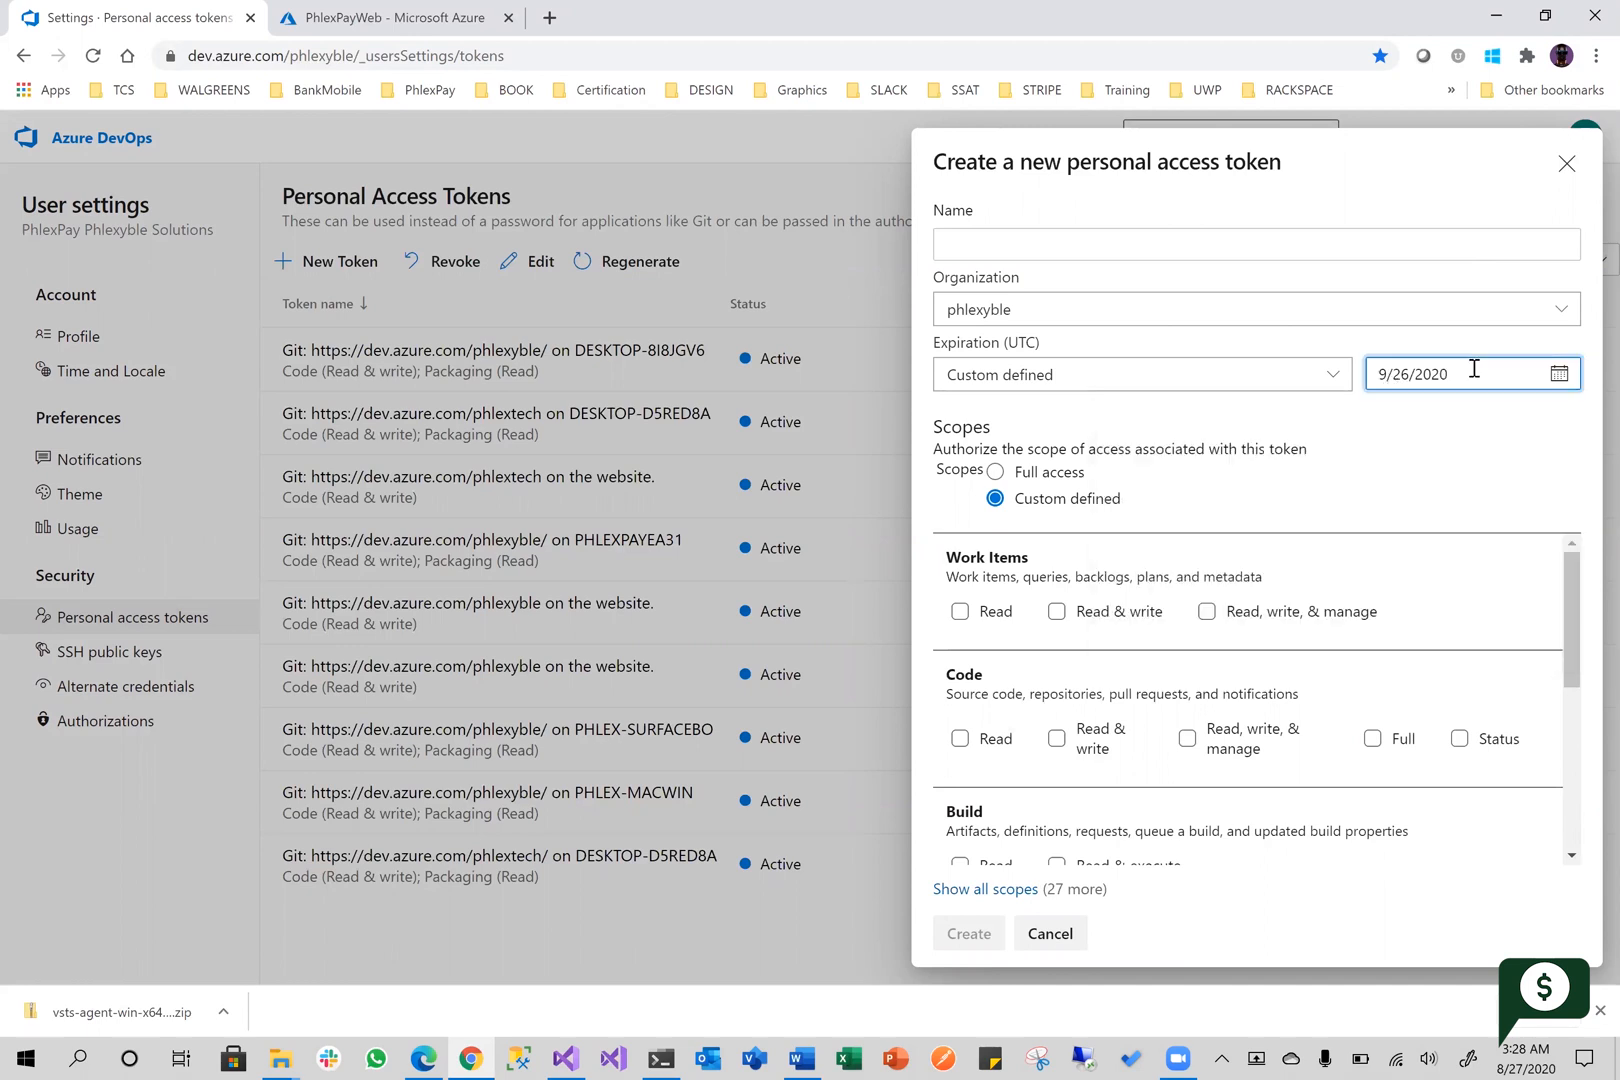
pyautogui.click(1470, 382)
pyautogui.click(1543, 421)
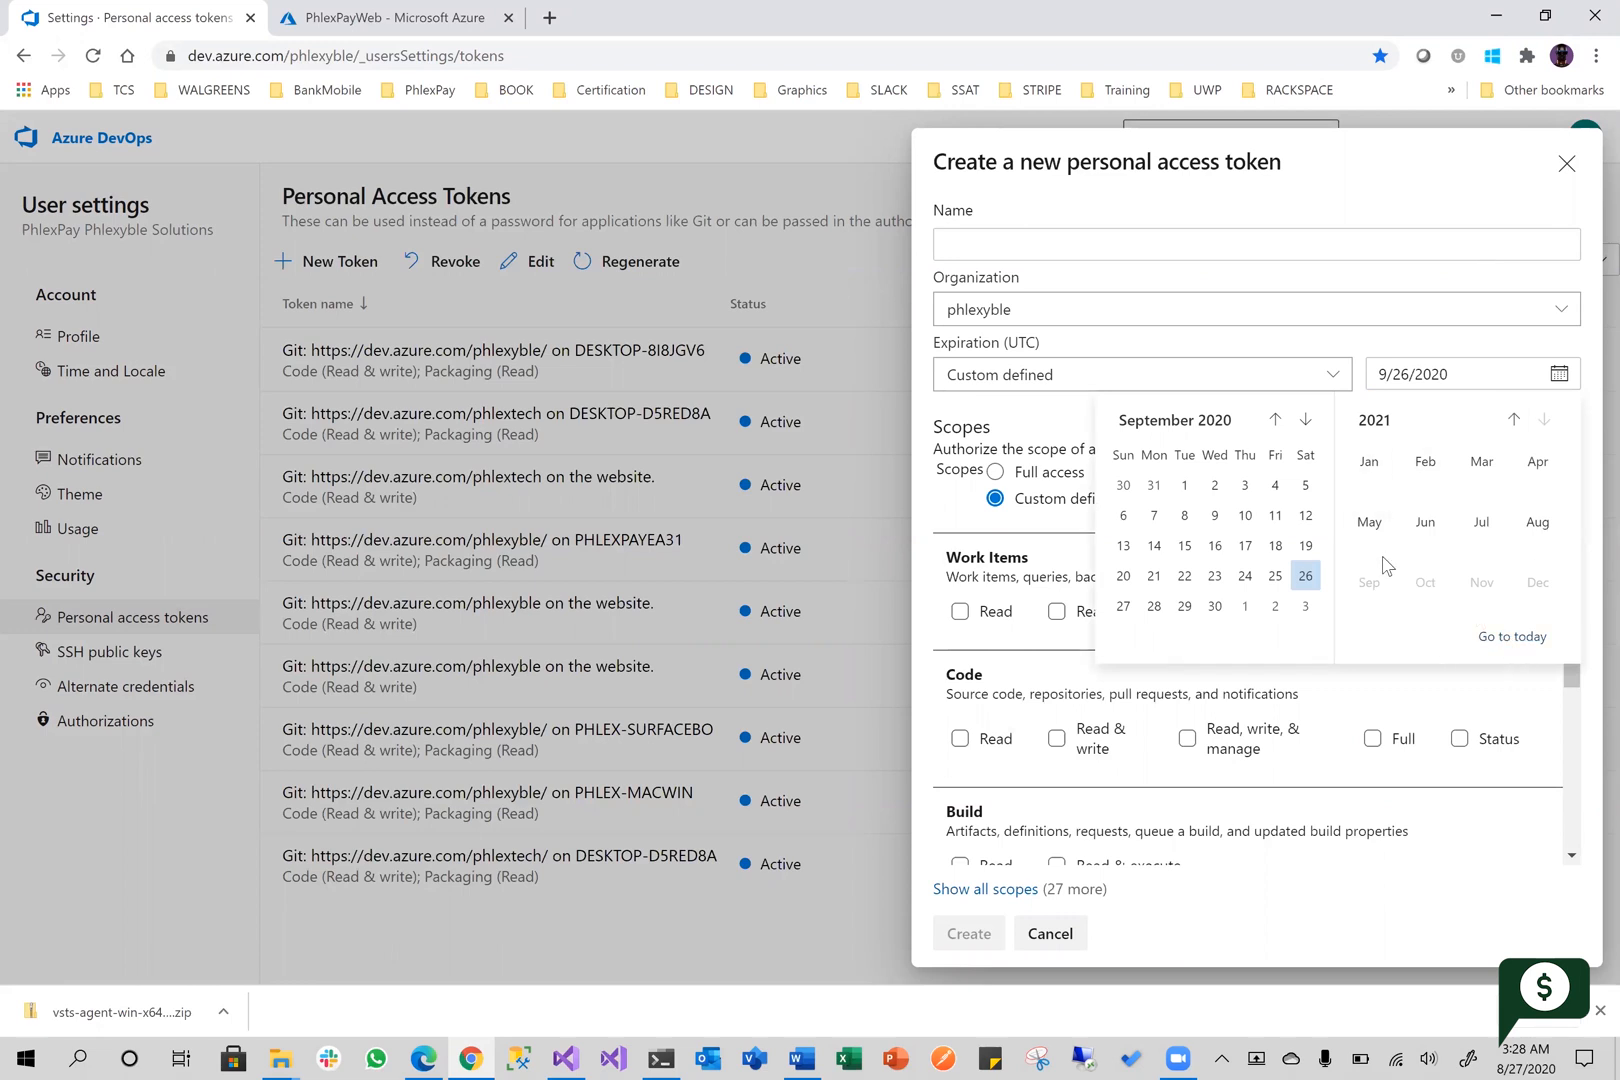
pyautogui.click(1538, 524)
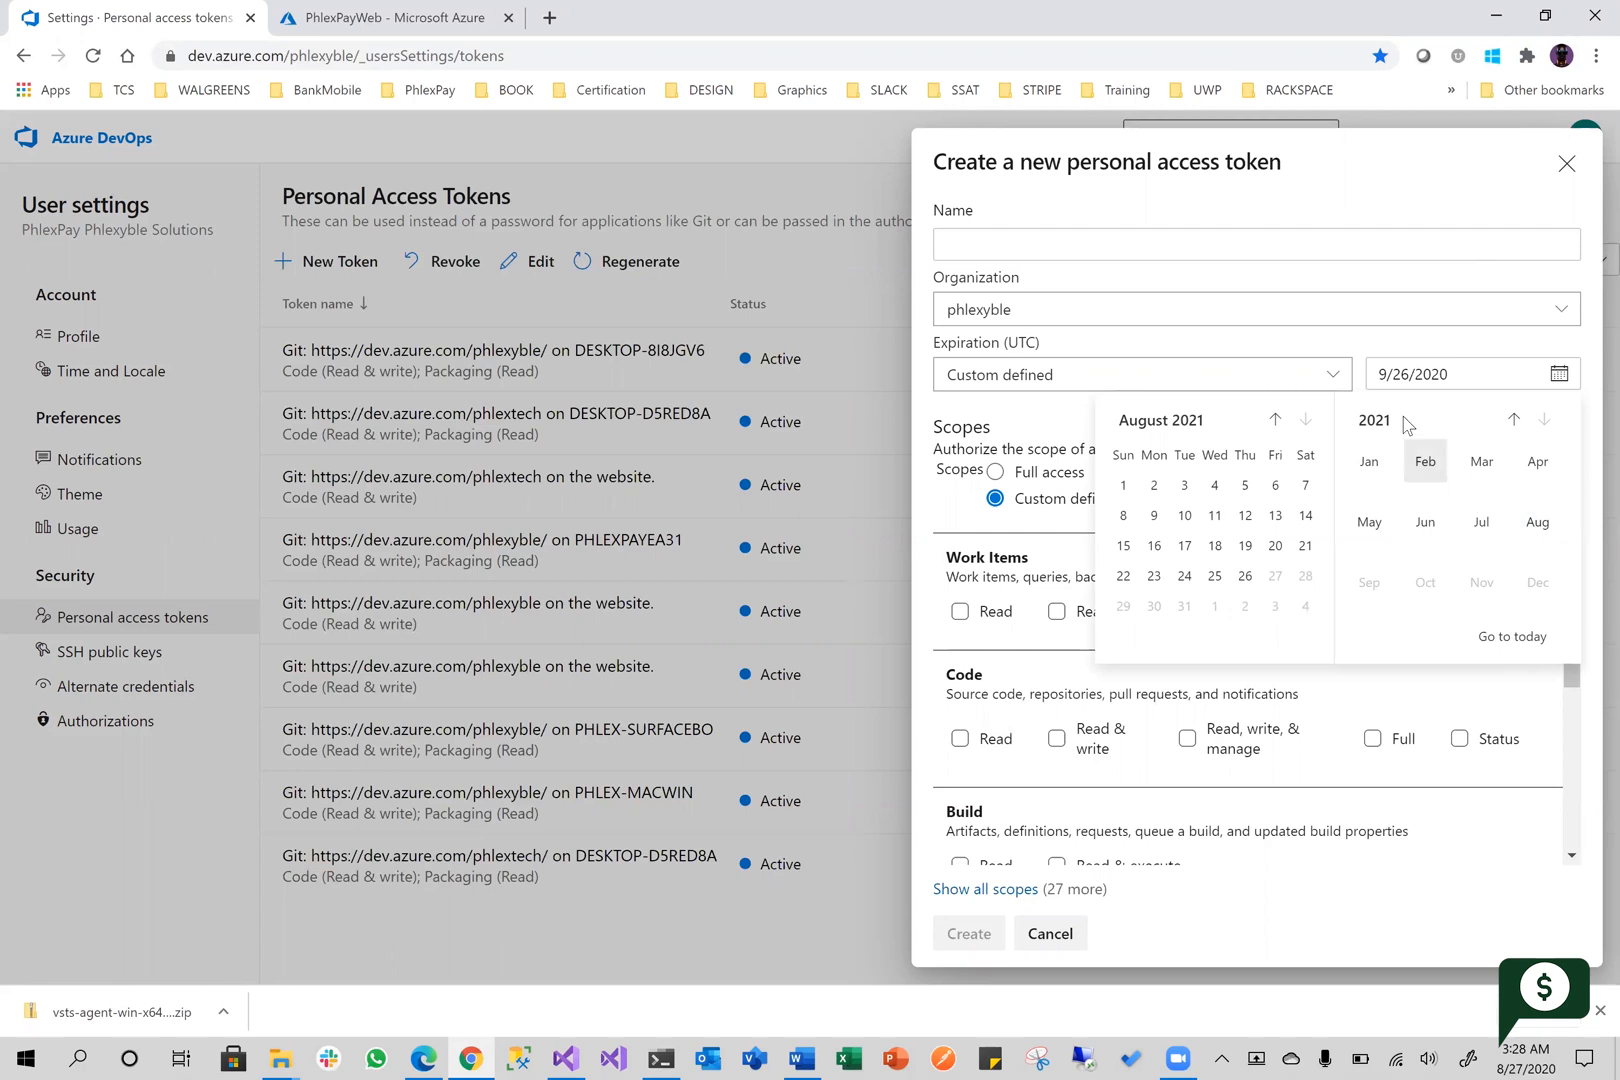
pyautogui.click(1245, 578)
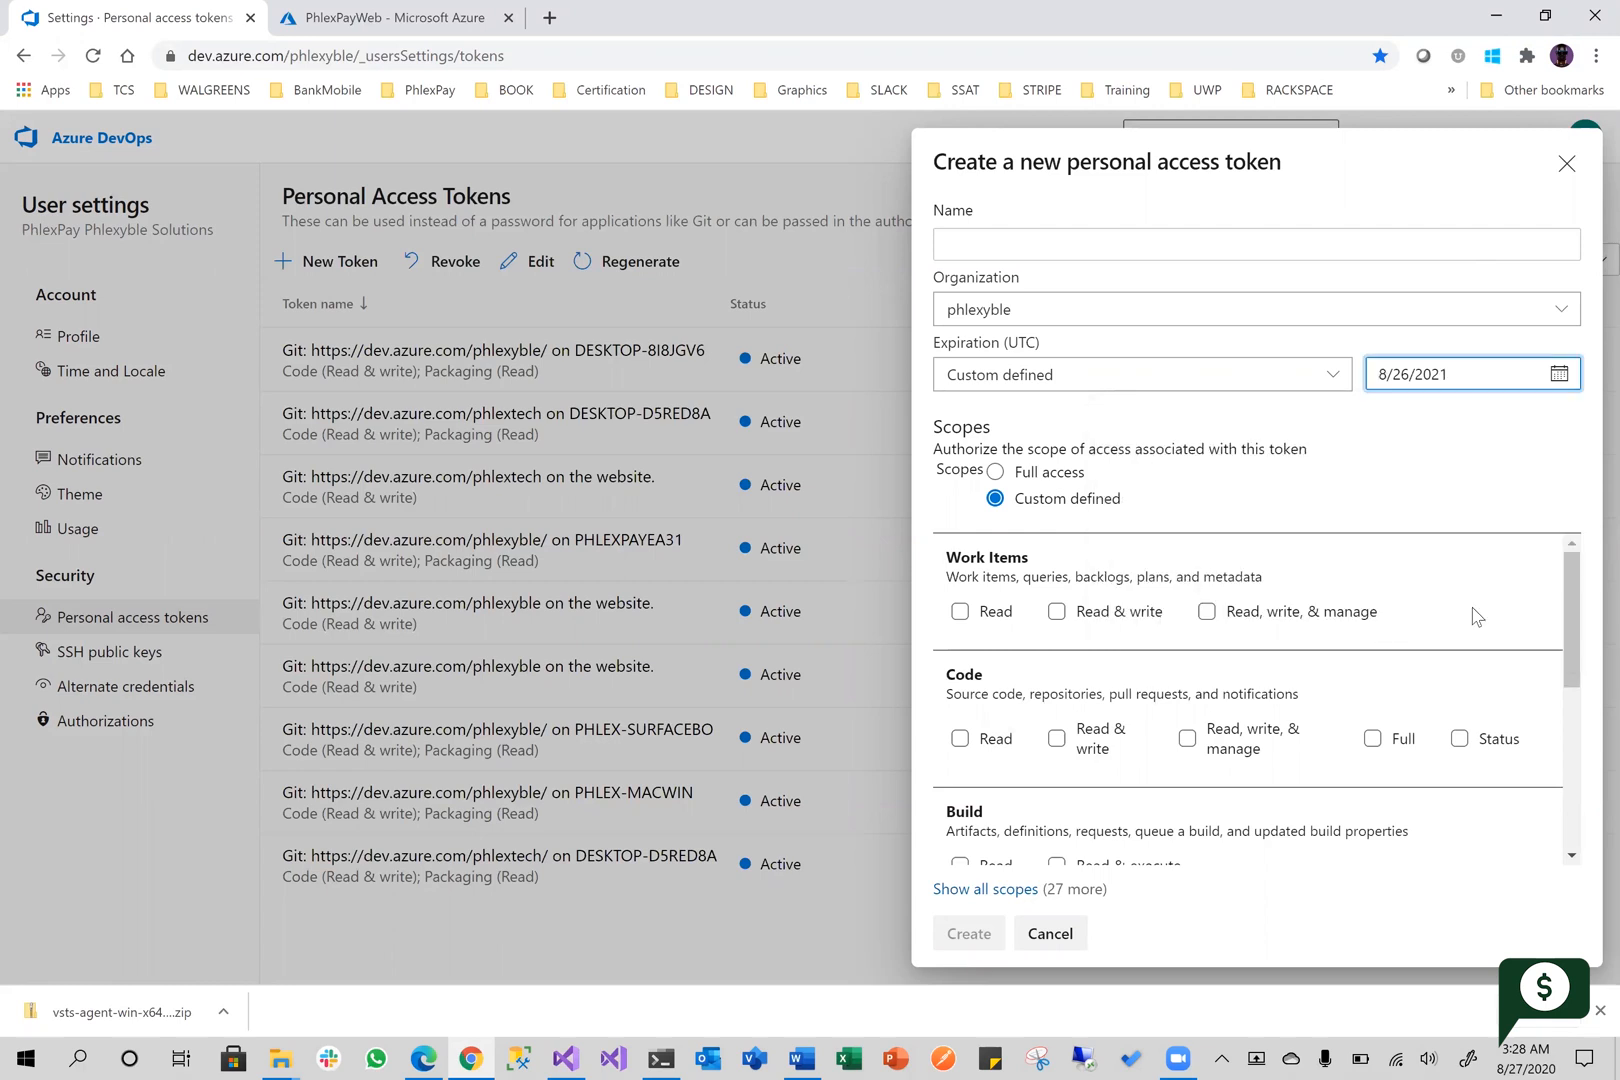
# Create the token with full access under the name labs-demo-pat and copy the generated token value
pyautogui.click(997, 472)
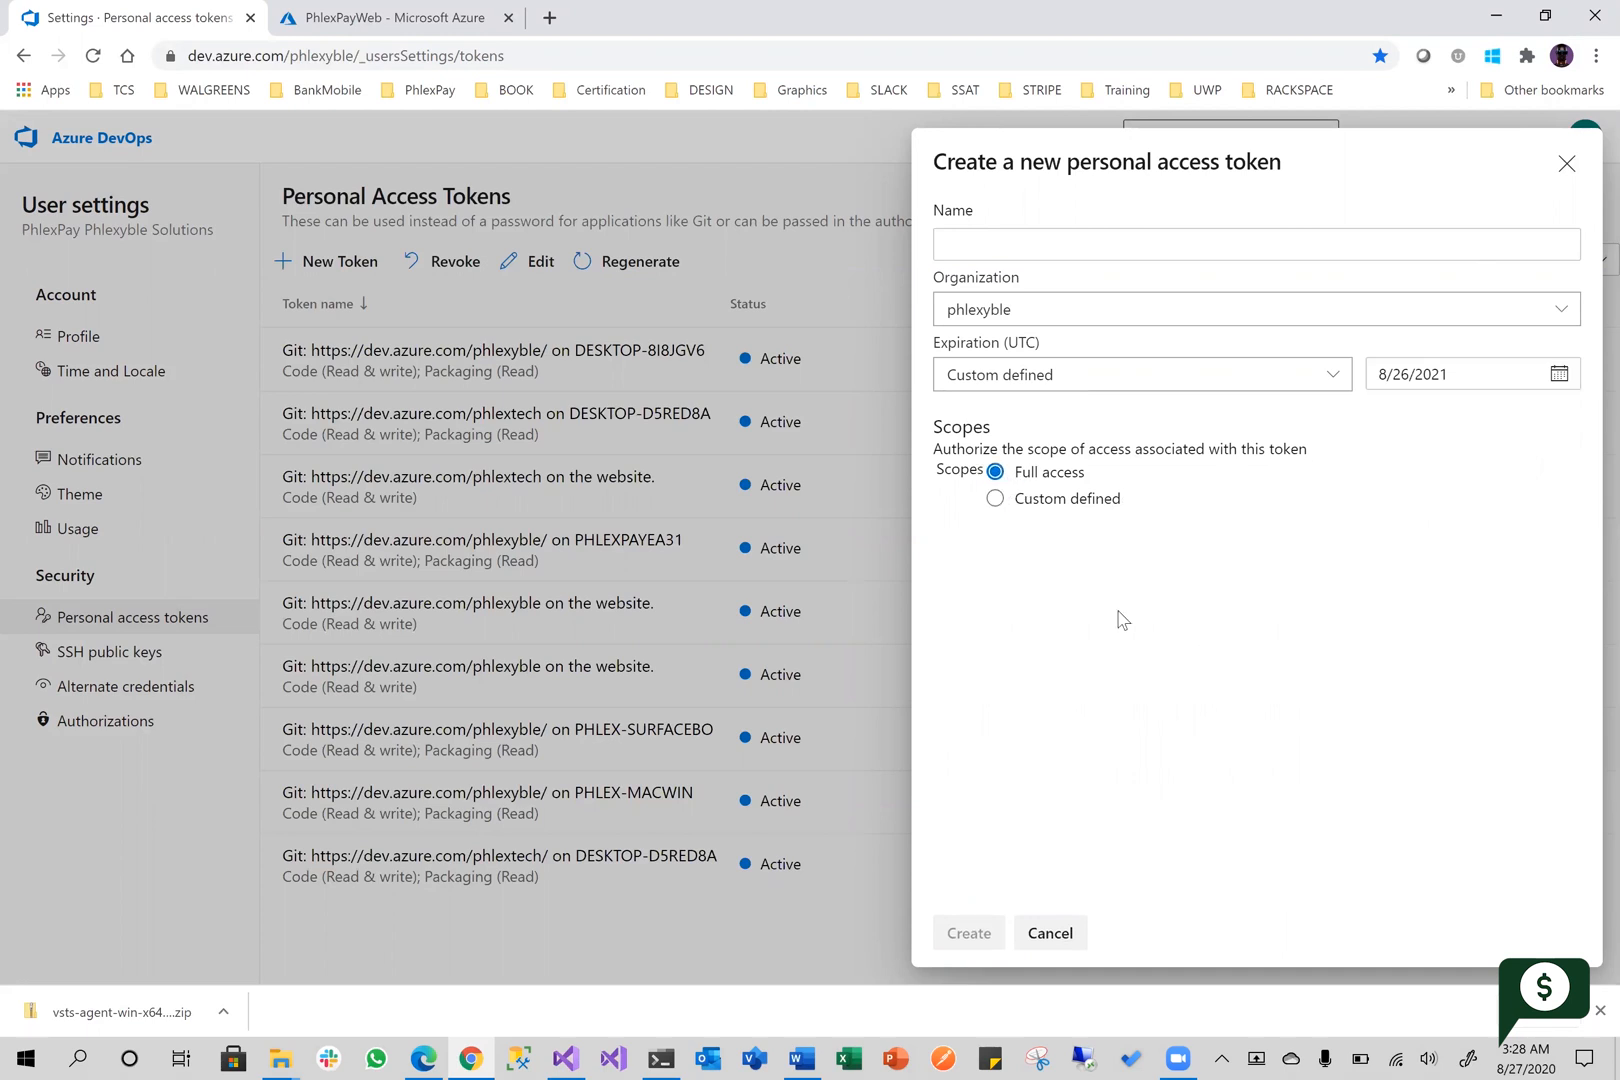
pyautogui.click(1052, 241)
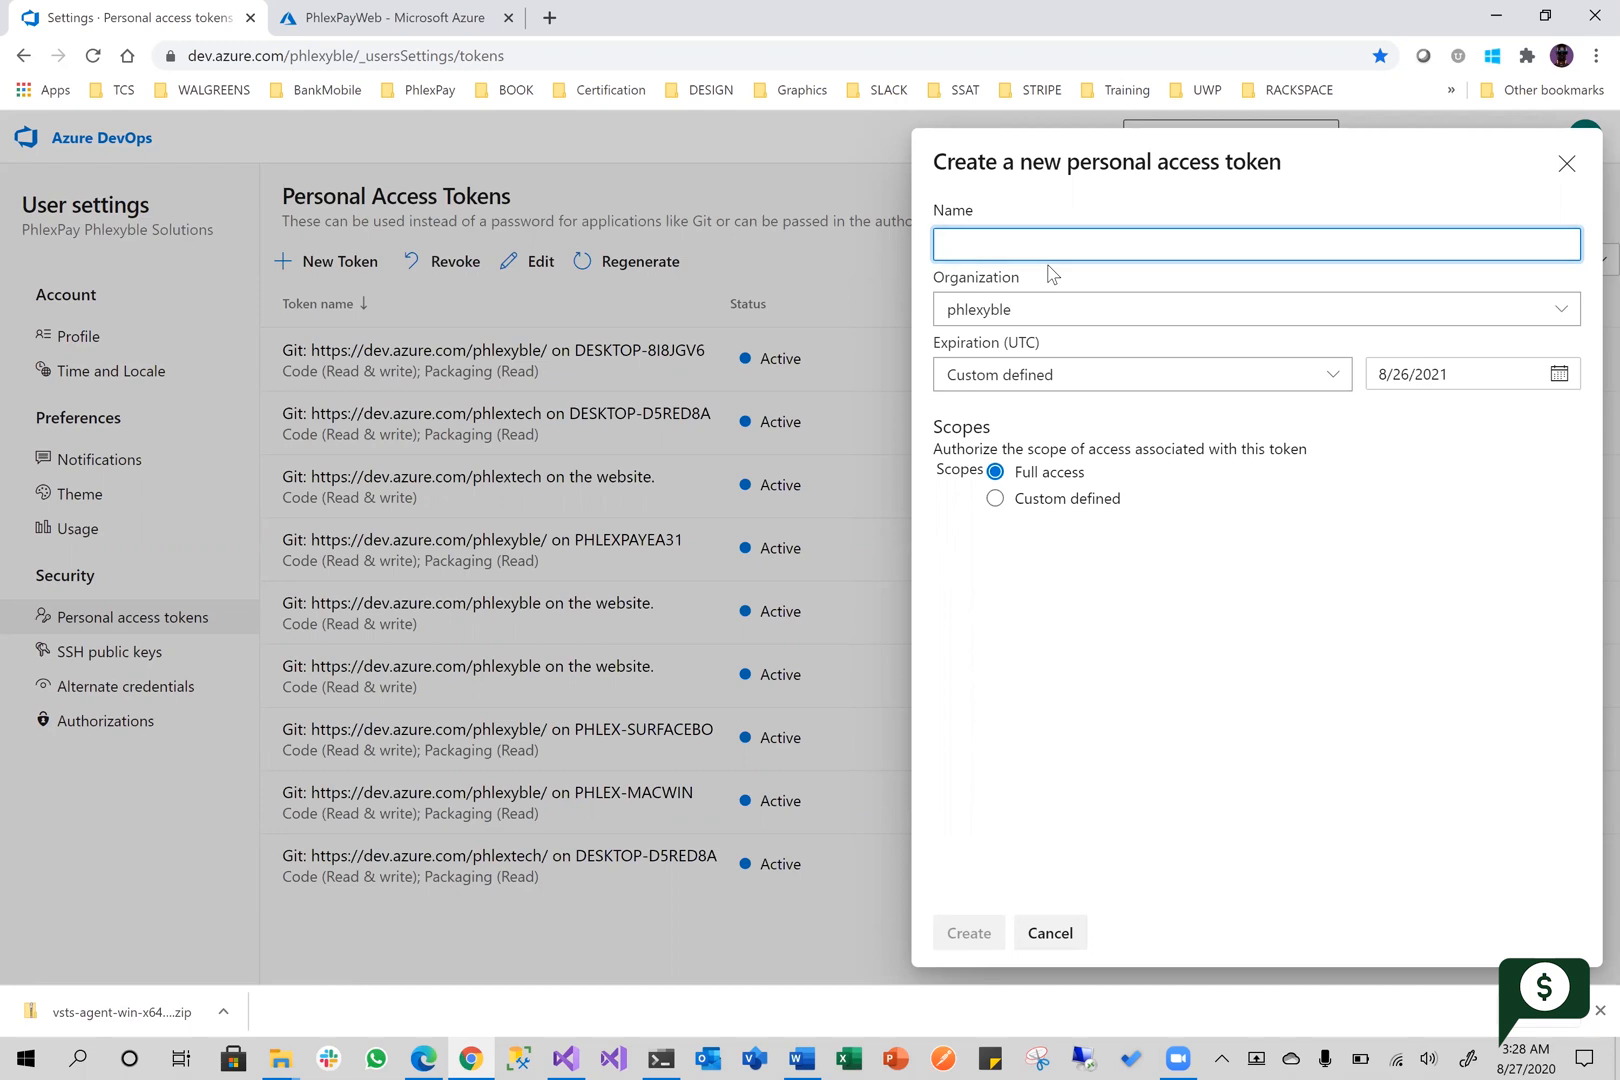
pyautogui.write('labs-demo-pat')
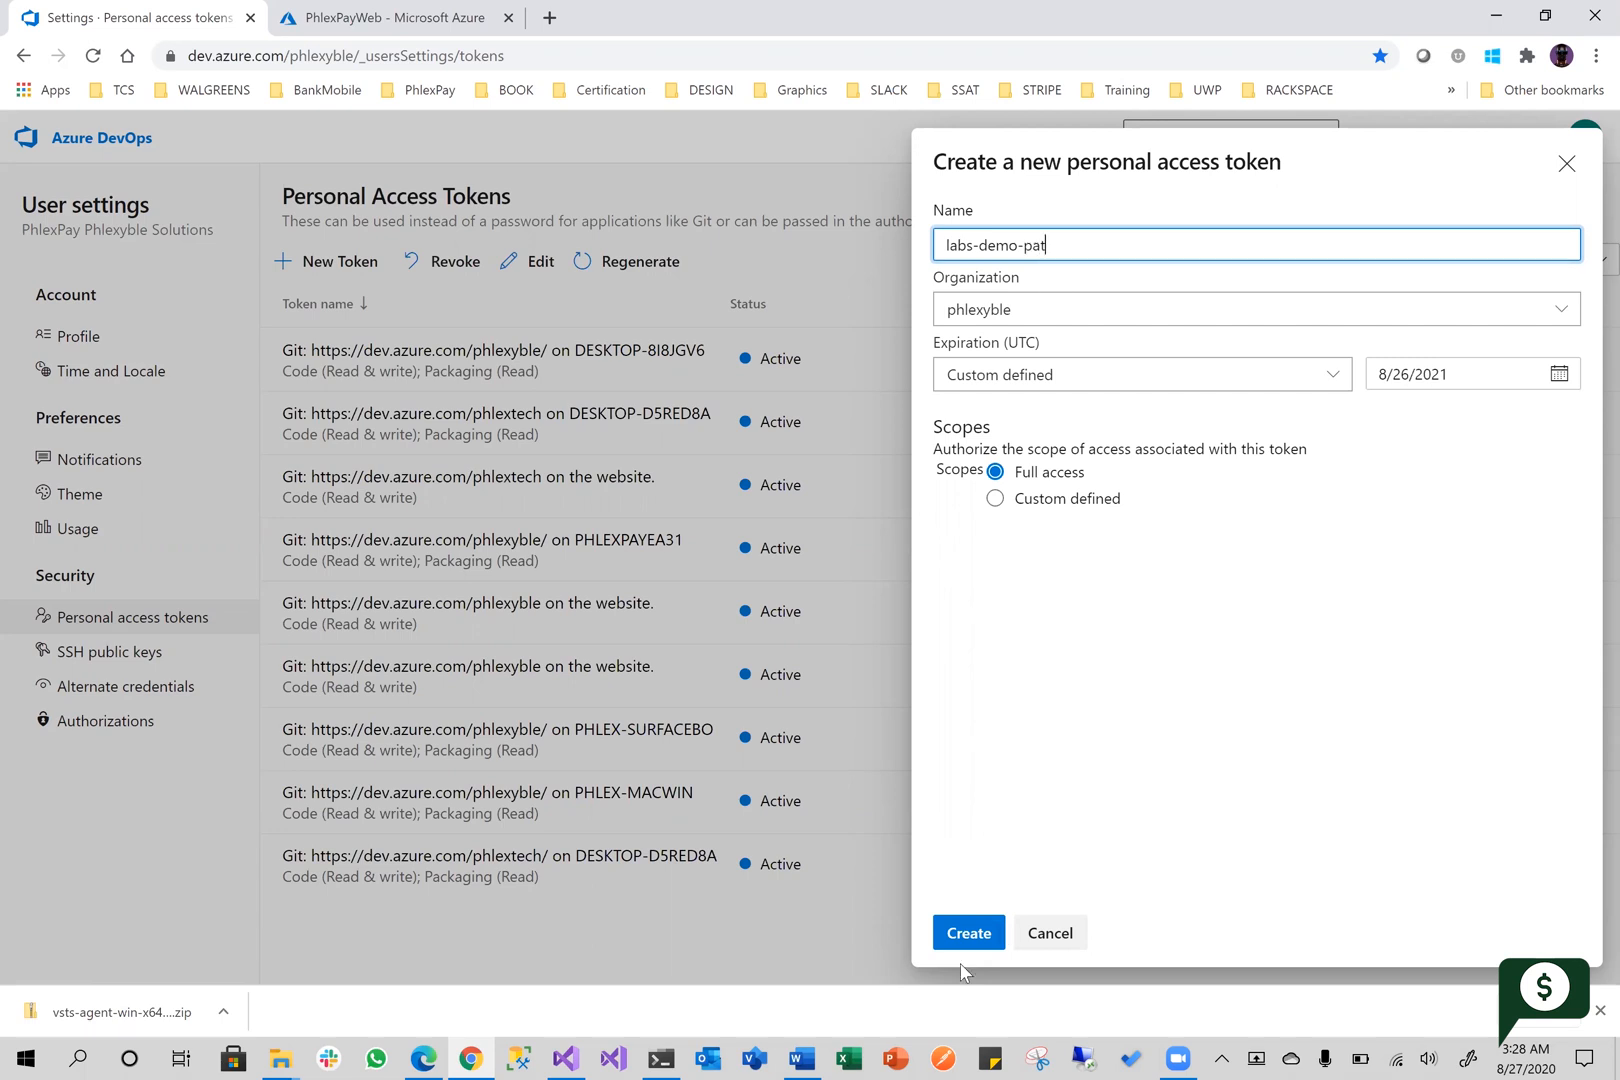
pyautogui.click(970, 932)
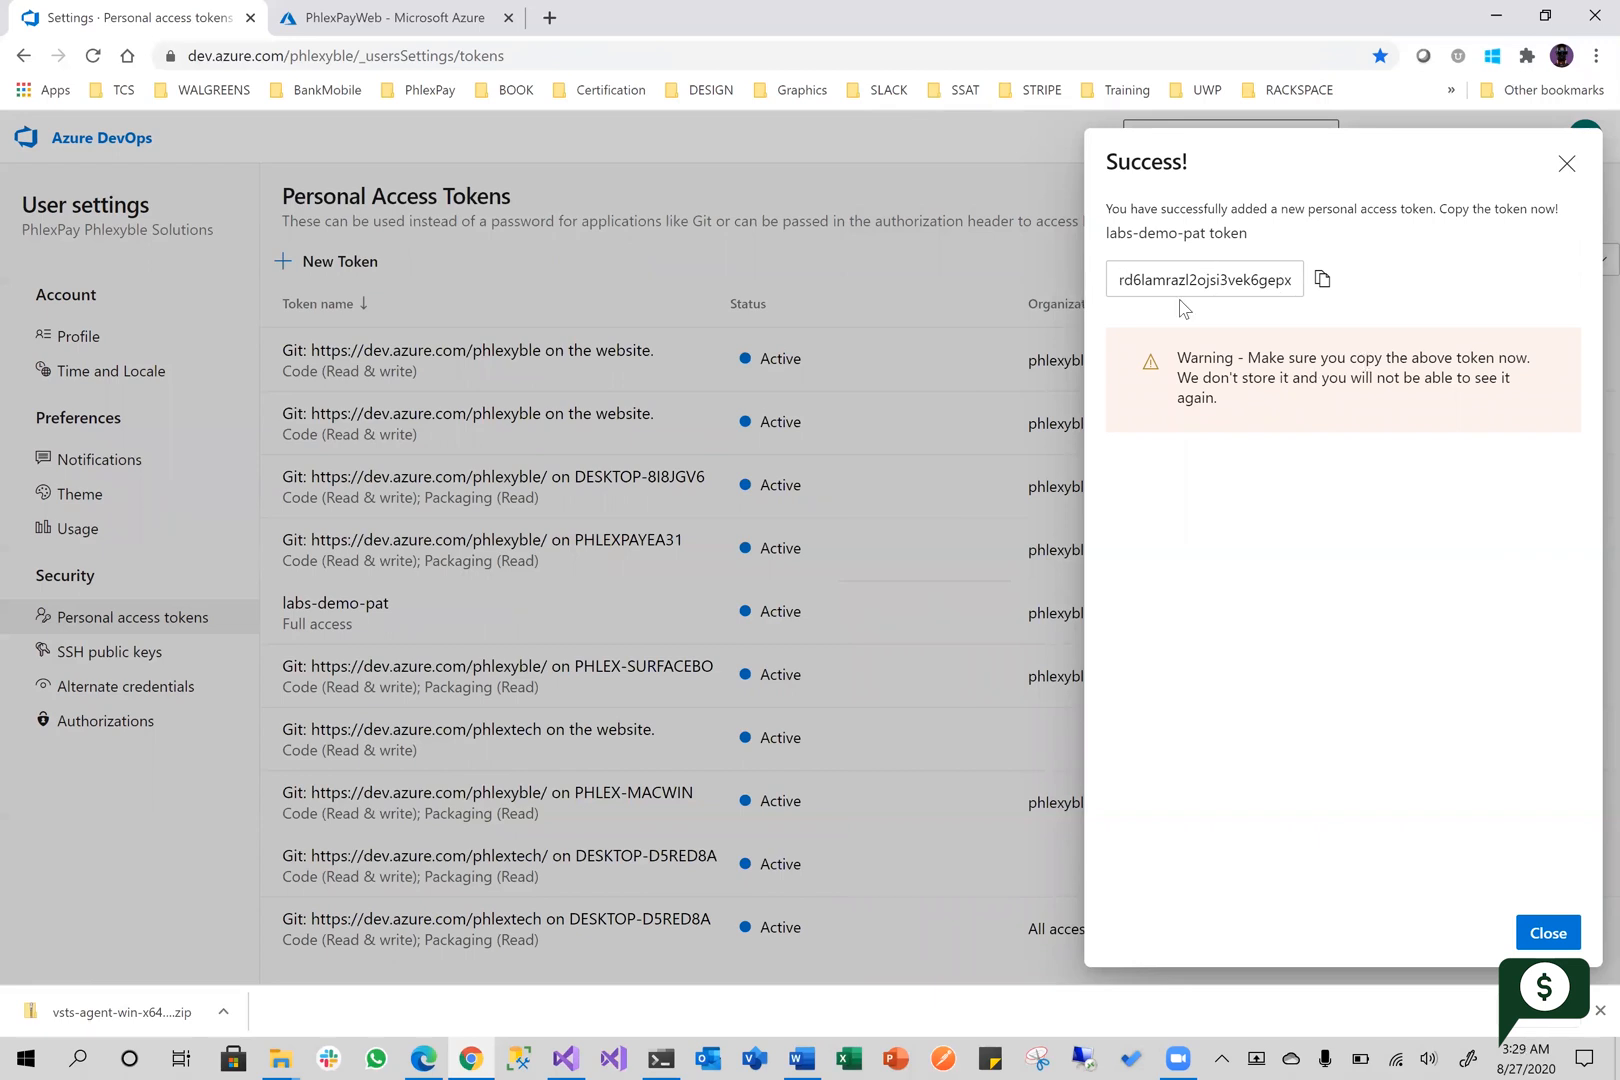
pyautogui.click(1322, 284)
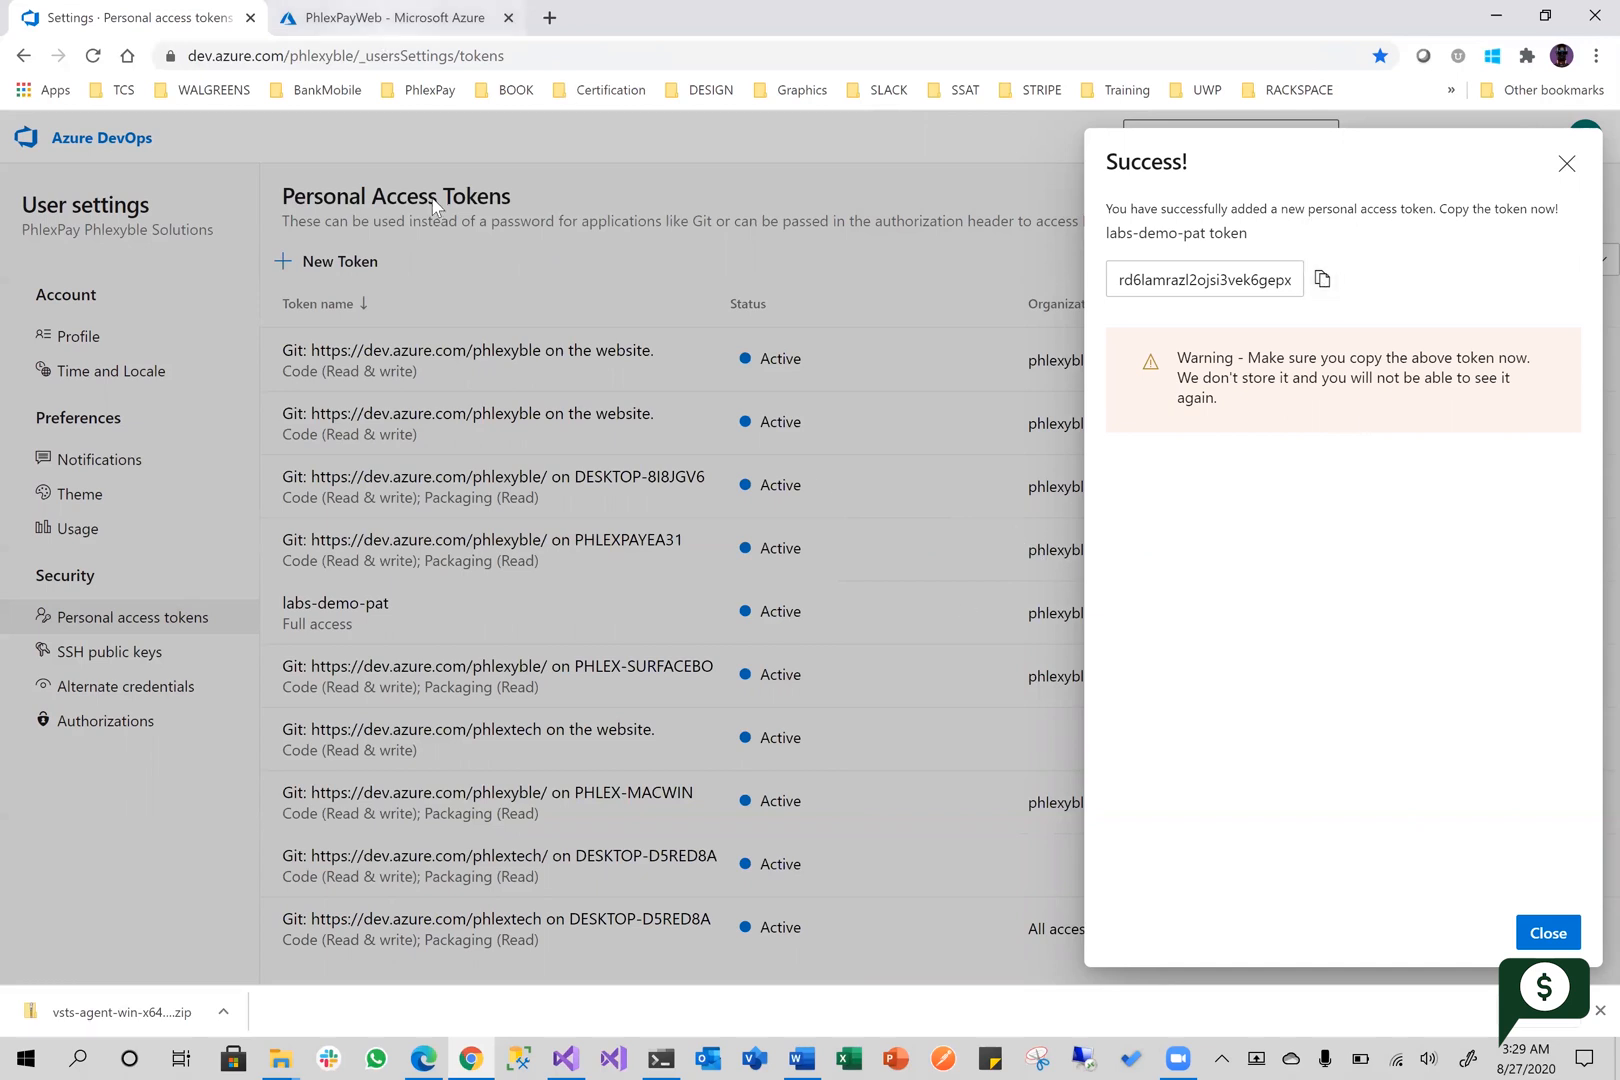
pyautogui.click(391, 27)
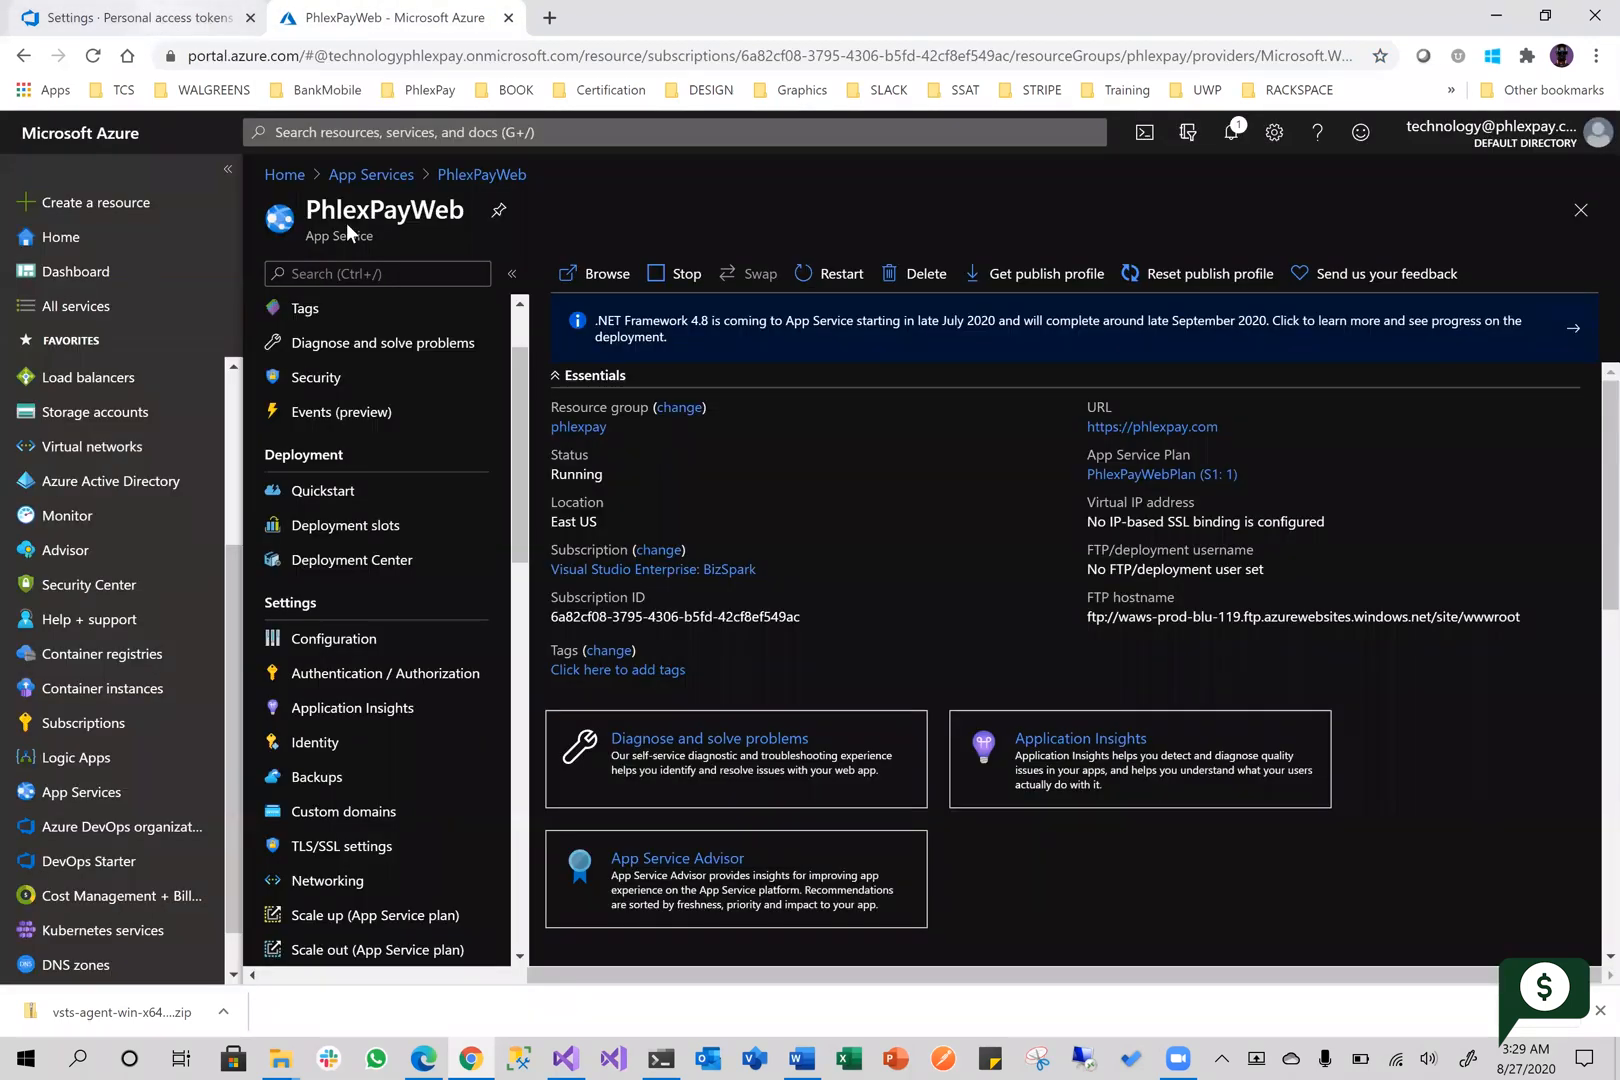
pyautogui.click(145, 18)
pyautogui.click(661, 1058)
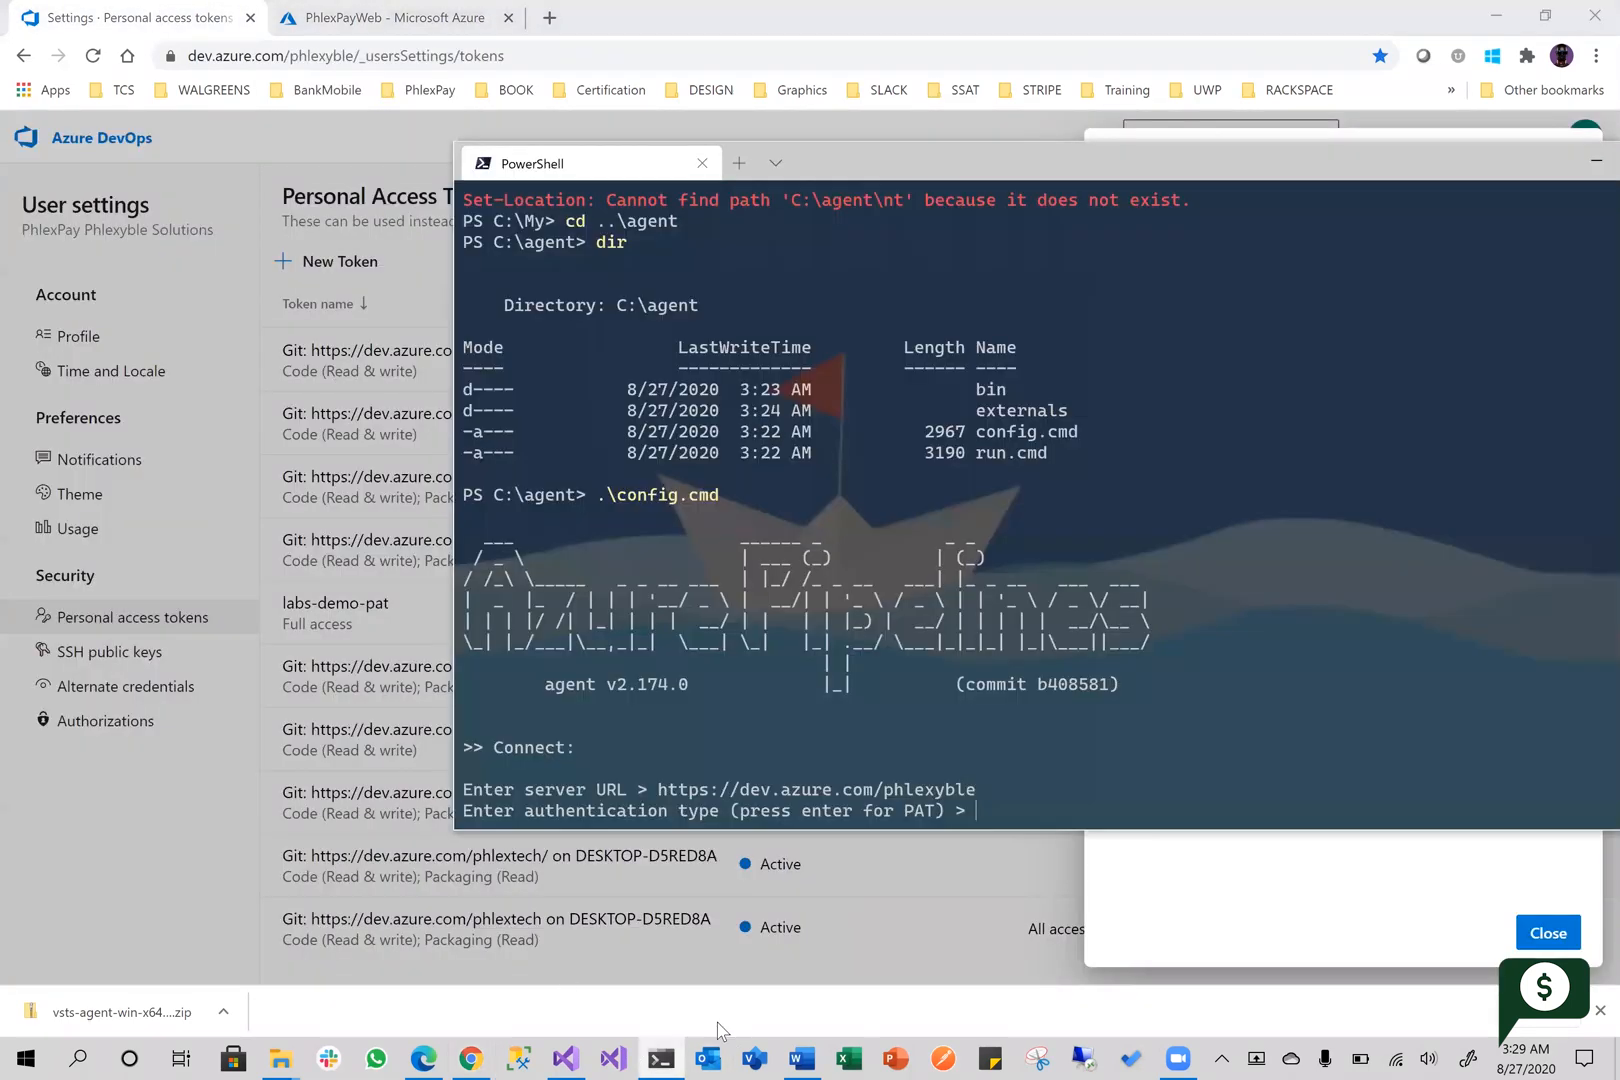
pyautogui.rightClick(1012, 805)
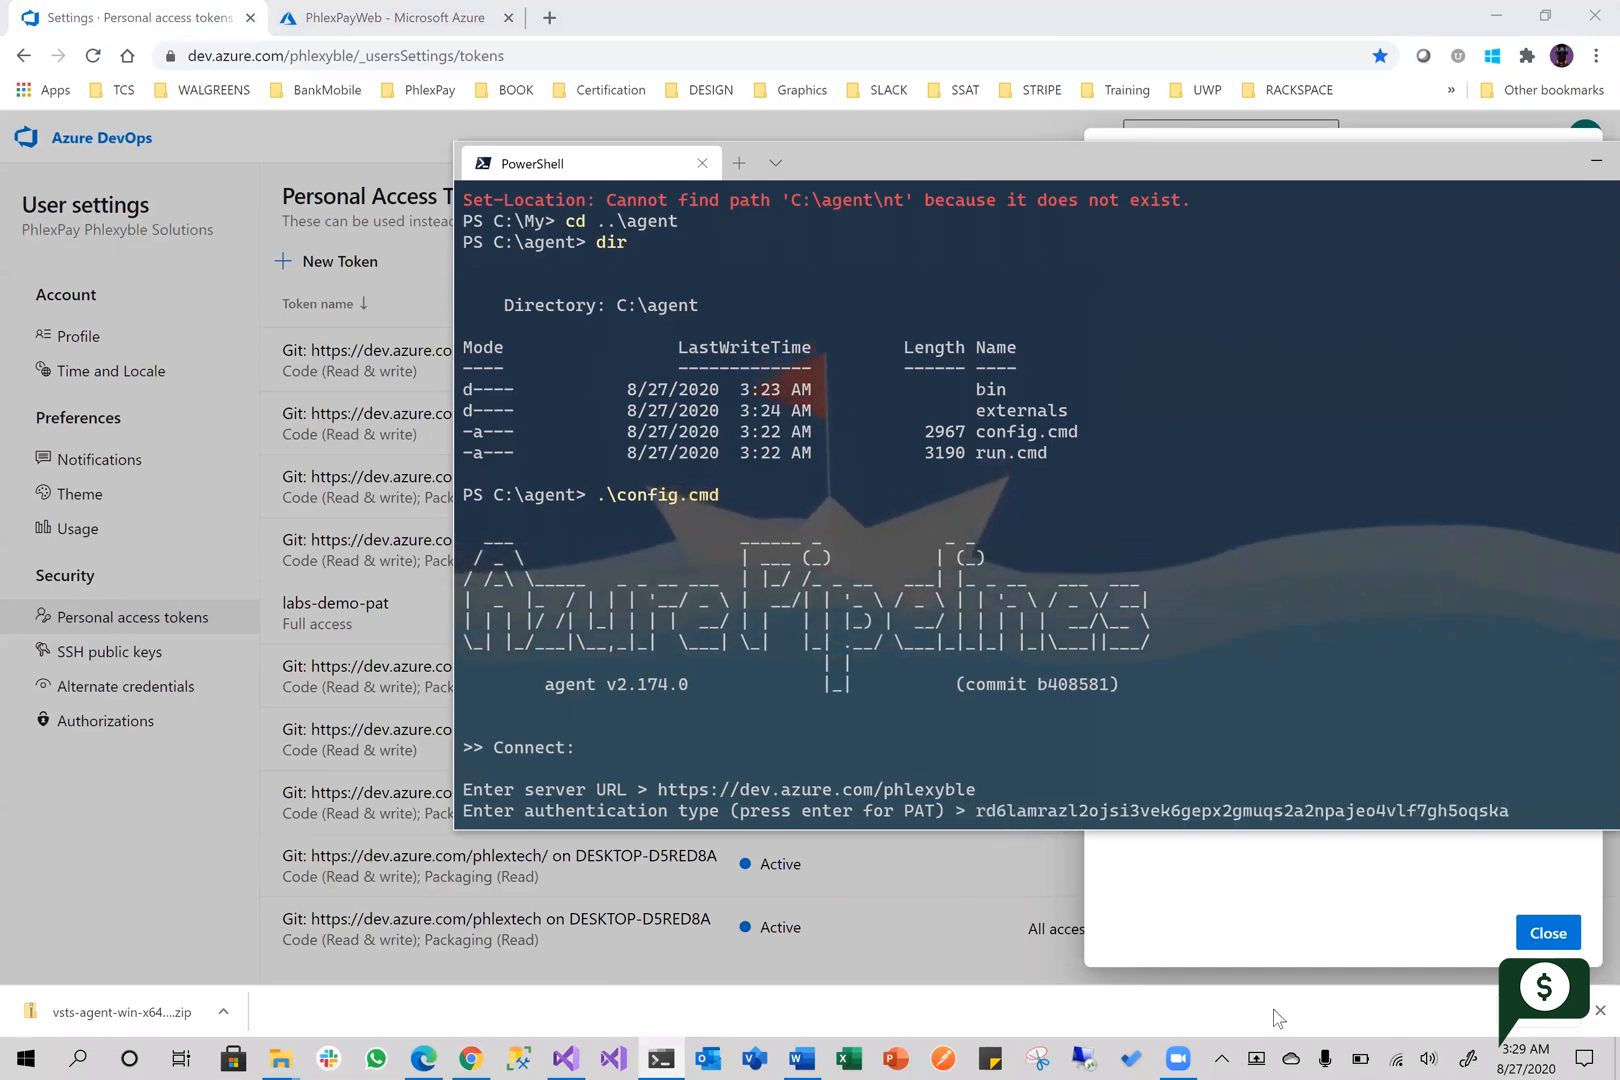
pyautogui.press('BackSpace')
pyautogui.press('BackSpace')
pyautogui.press('BackSpace')
pyautogui.press('BackSpace')
pyautogui.press('BackSpace')
pyautogui.press('BackSpace')
pyautogui.press('BackSpace')
pyautogui.press('BackSpace')
pyautogui.press('BackSpace')
pyautogui.press('BackSpace')
pyautogui.press('BackSpace')
pyautogui.press('BackSpace')
pyautogui.press('BackSpace')
pyautogui.press('BackSpace')
pyautogui.press('BackSpace')
pyautogui.press('BackSpace')
pyautogui.press('BackSpace')
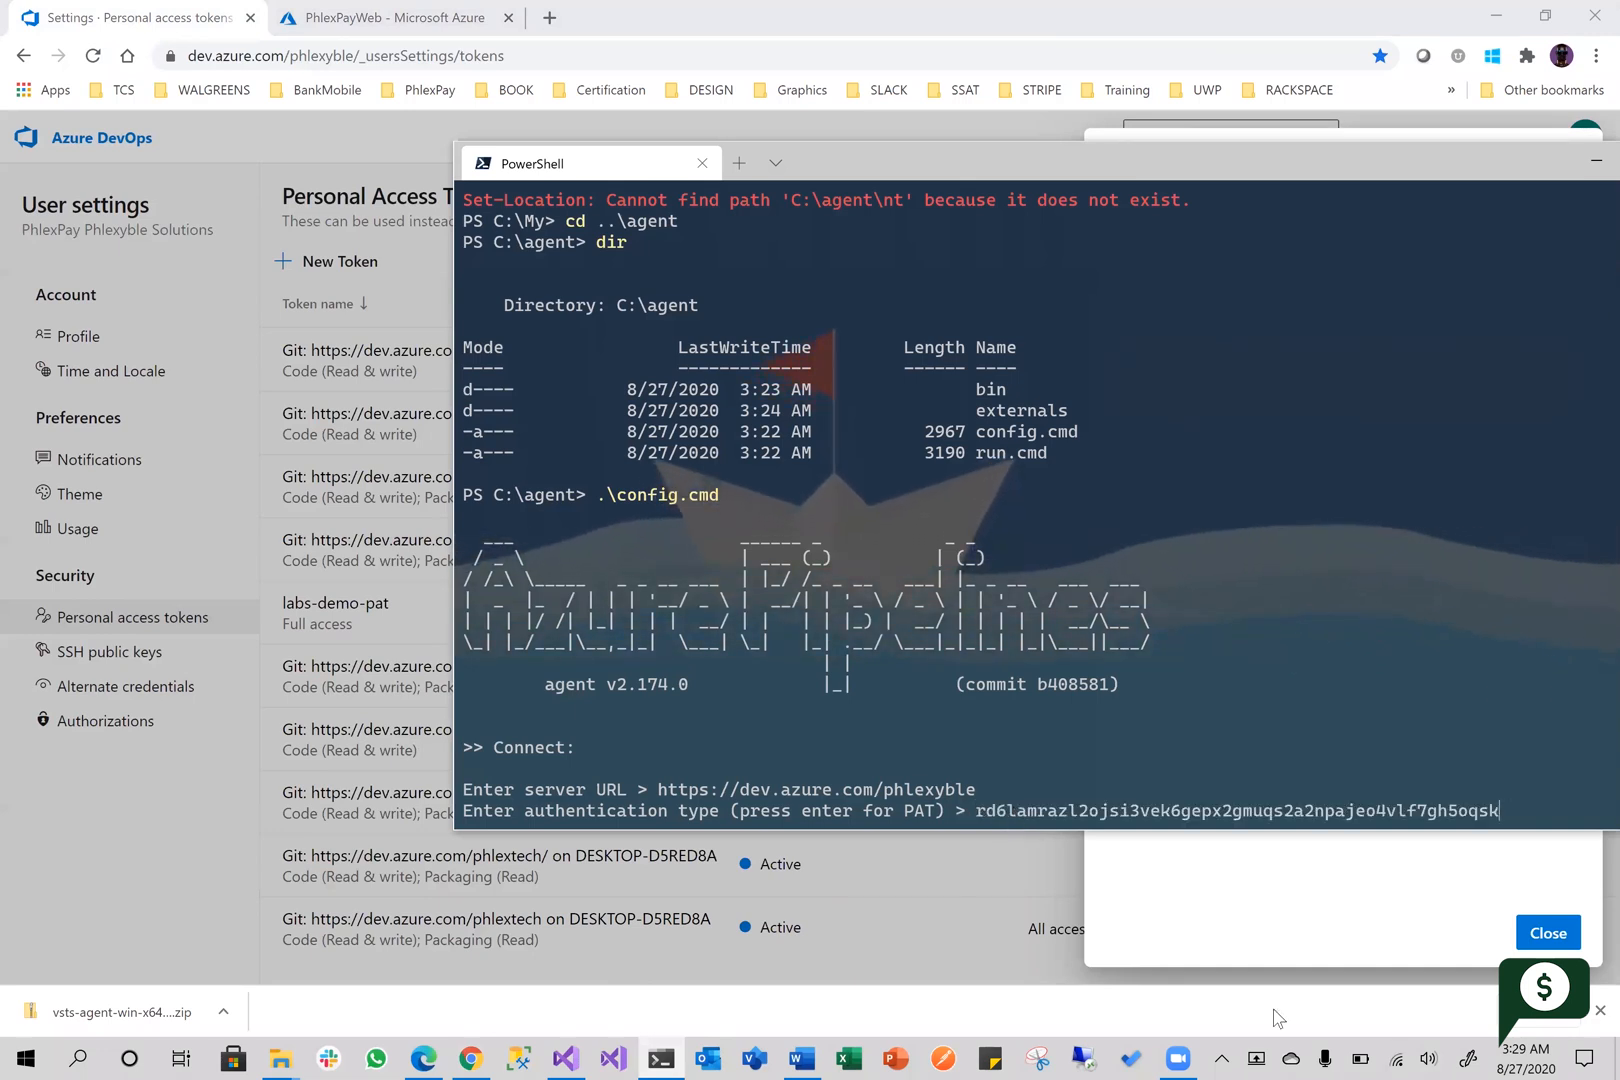
pyautogui.press('BackSpace')
pyautogui.press('BackSpace')
pyautogui.press('BackSpace')
pyautogui.press('BackSpace')
pyautogui.press('BackSpace')
pyautogui.press('BackSpace')
pyautogui.press('BackSpace')
pyautogui.press('BackSpace')
pyautogui.press('BackSpace')
pyautogui.press('BackSpace')
pyautogui.press('BackSpace')
pyautogui.press('BackSpace')
pyautogui.press('BackSpace')
pyautogui.press('BackSpace')
pyautogui.press('BackSpace')
pyautogui.press('BackSpace')
pyautogui.press('BackSpace')
pyautogui.press('BackSpace')
pyautogui.press('BackSpace')
pyautogui.press('BackSpace')
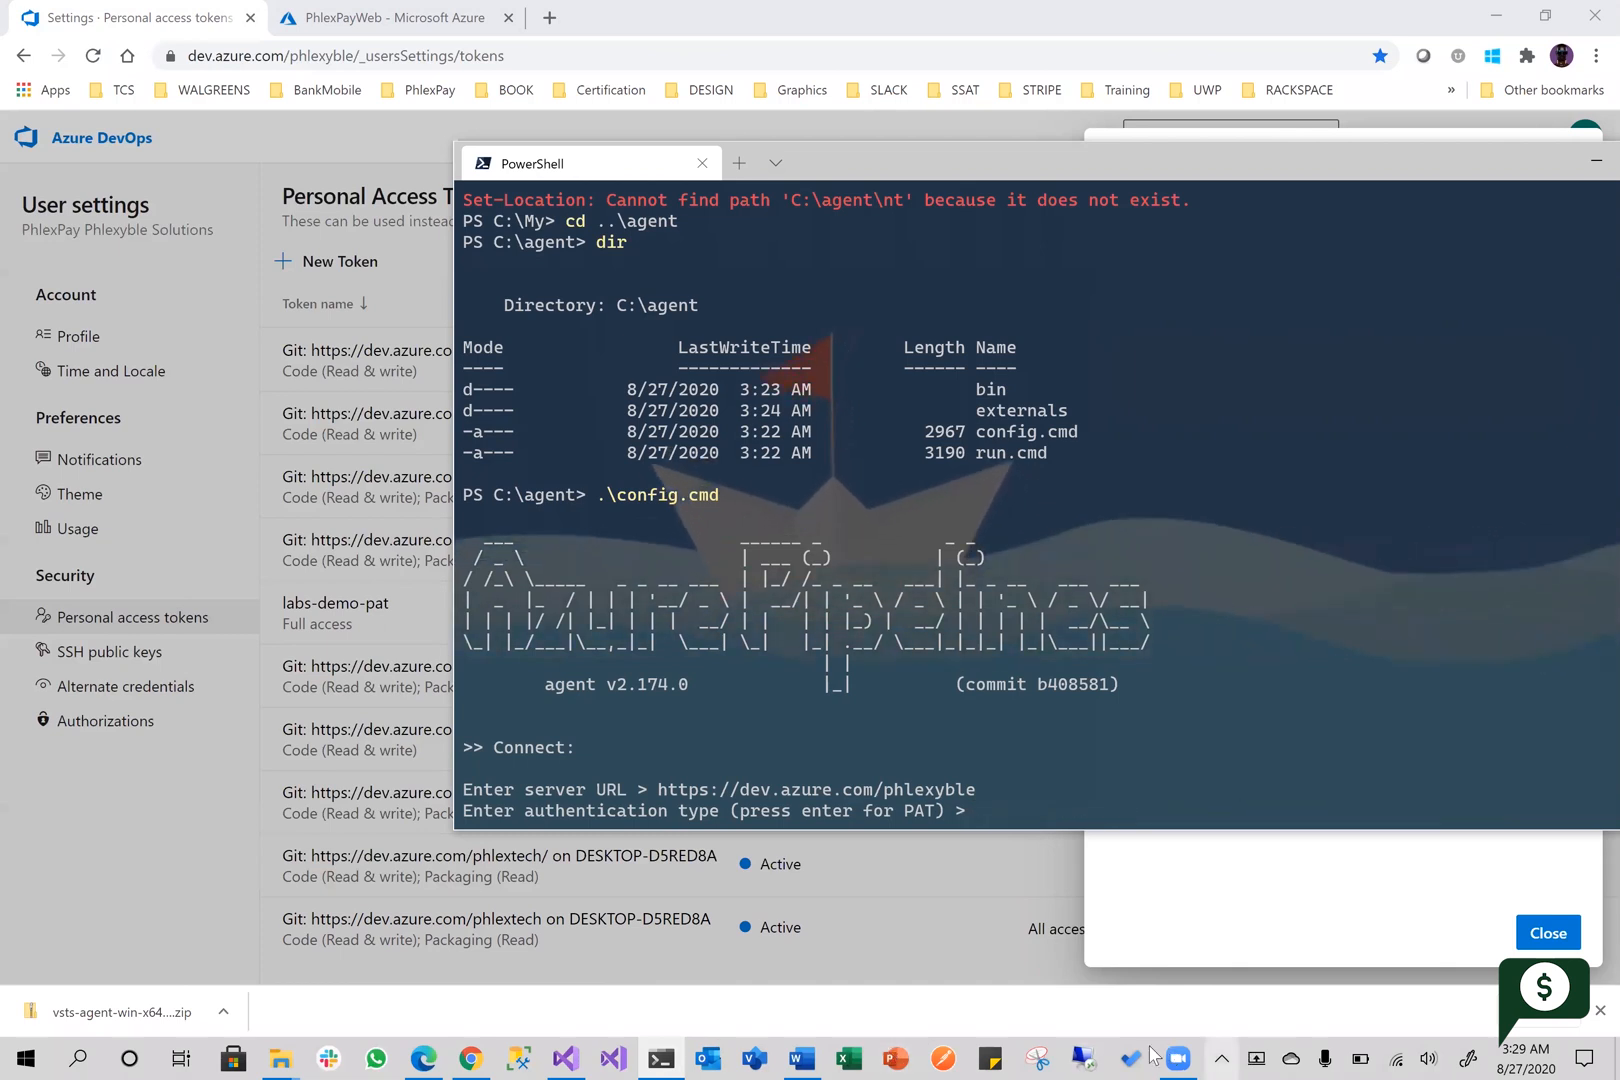
# Create a new note in Sticky Notes and paste the copied personal access token into it
pyautogui.rightClick(991, 1051)
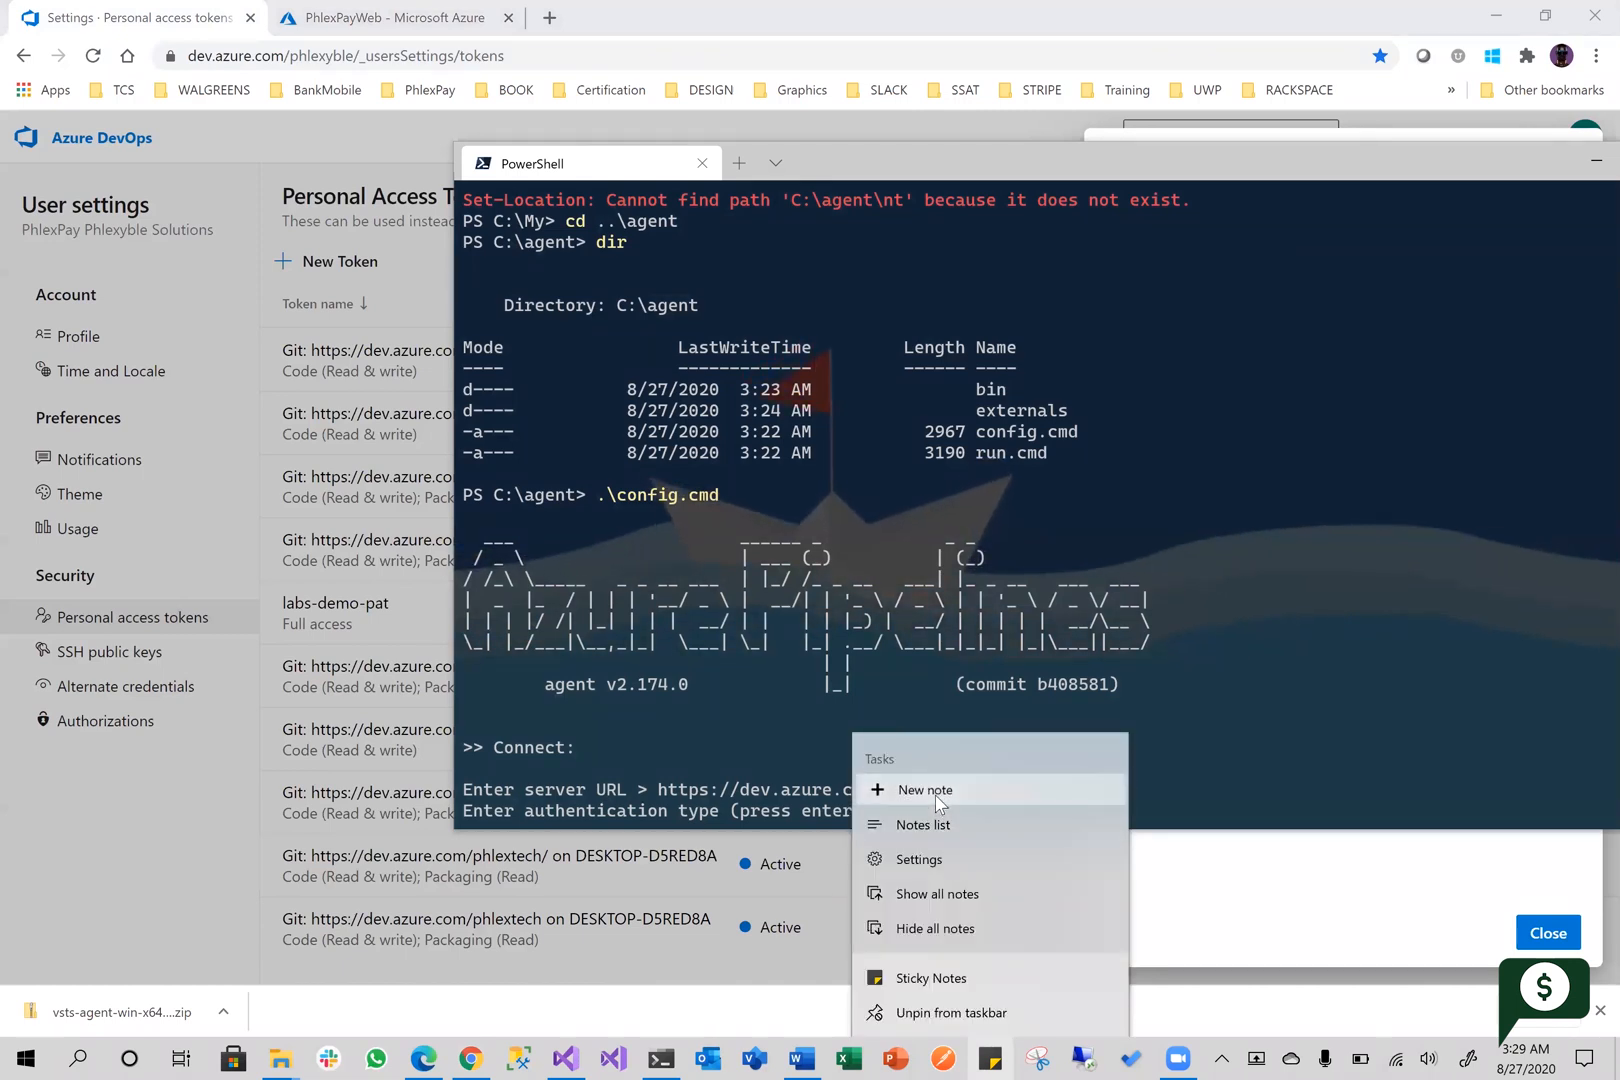
pyautogui.click(907, 792)
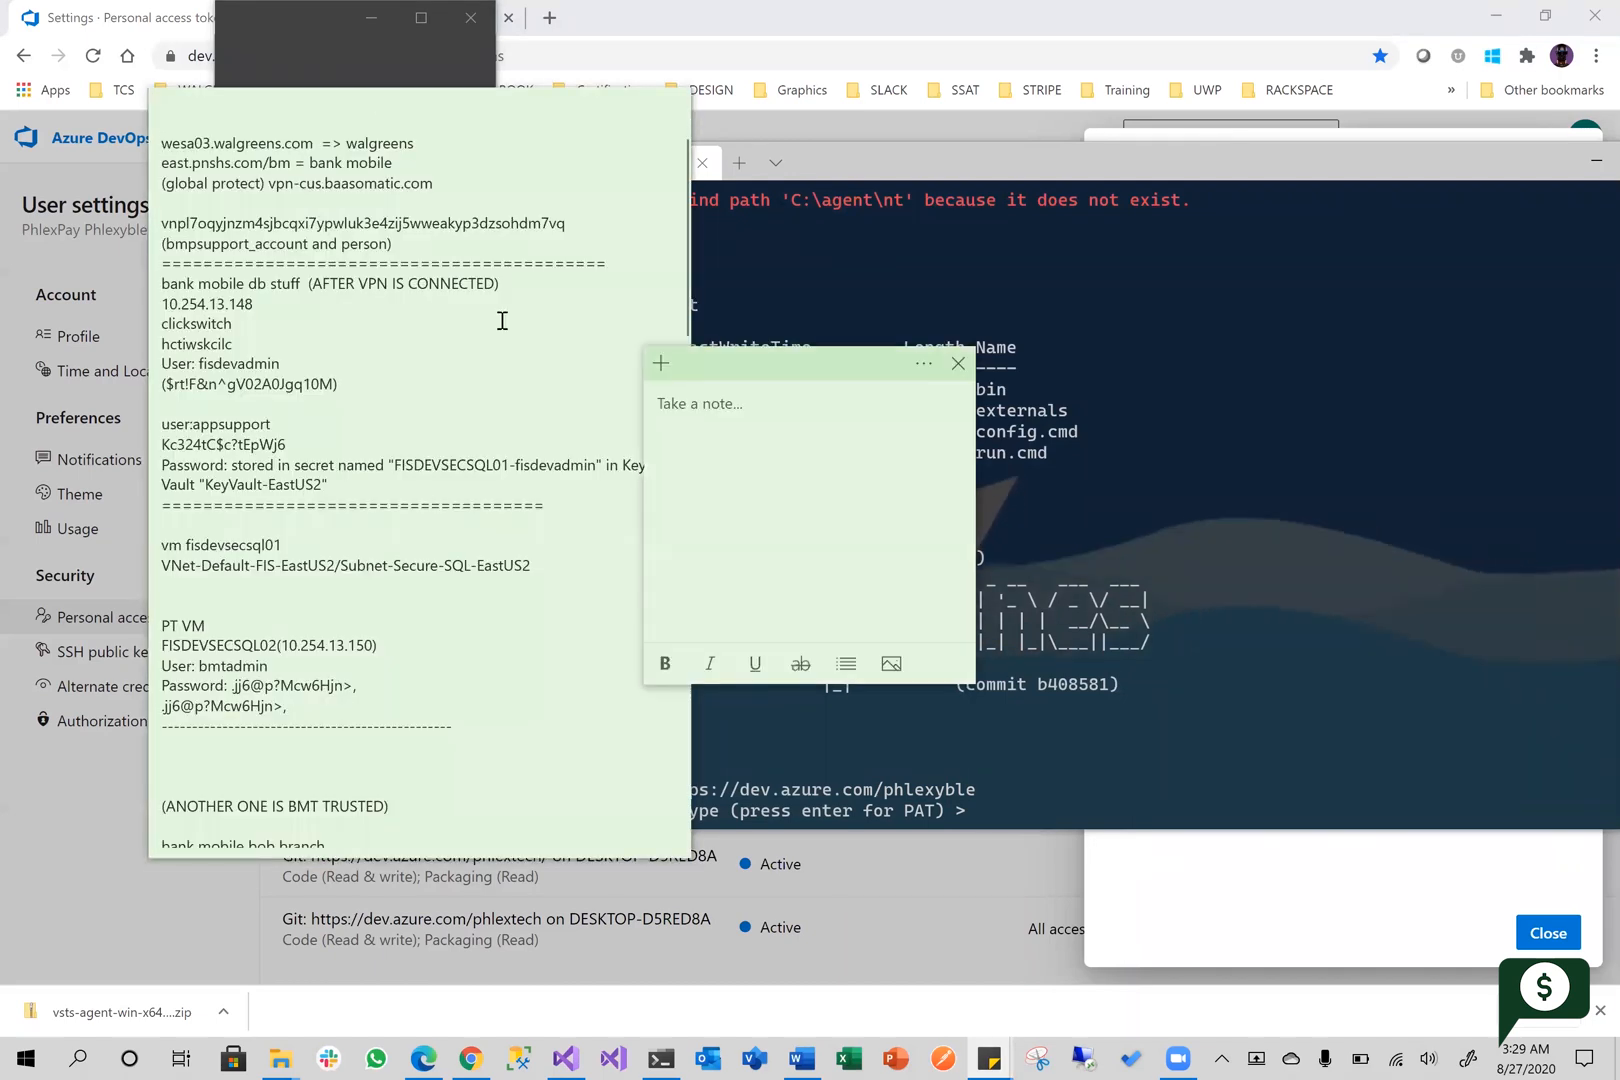
pyautogui.click(503, 199)
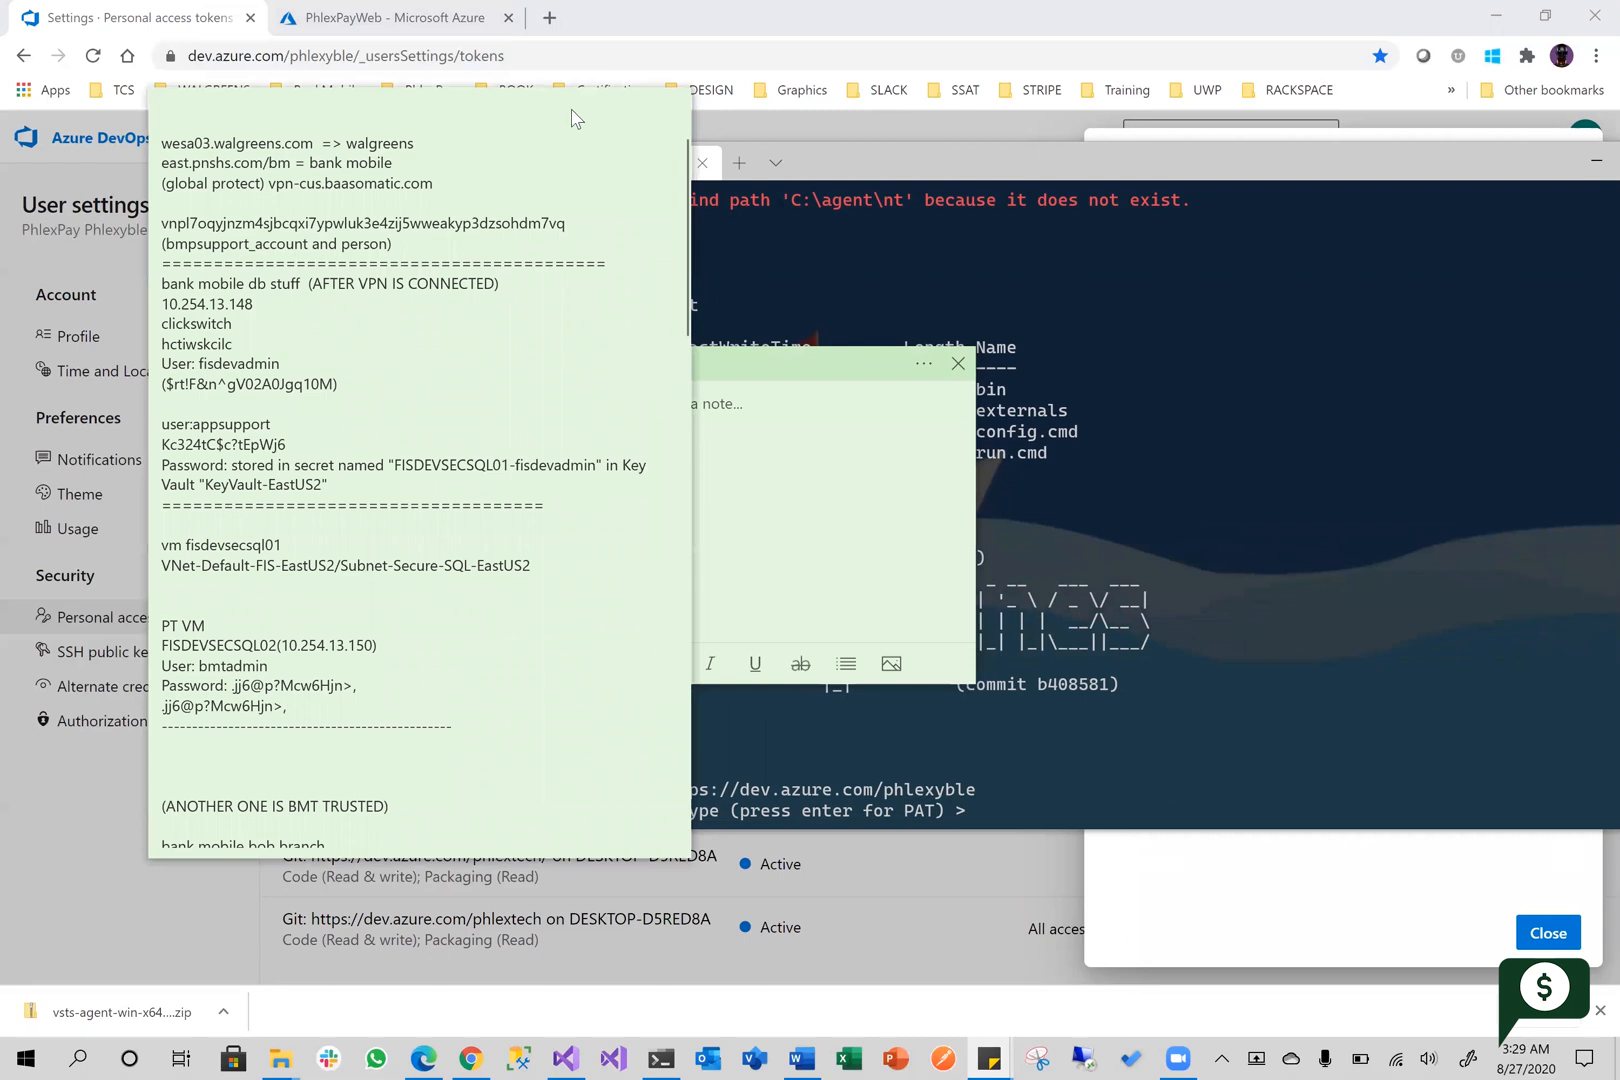
pyautogui.click(673, 104)
pyautogui.click(712, 422)
pyautogui.rightClick(709, 423)
pyautogui.click(768, 515)
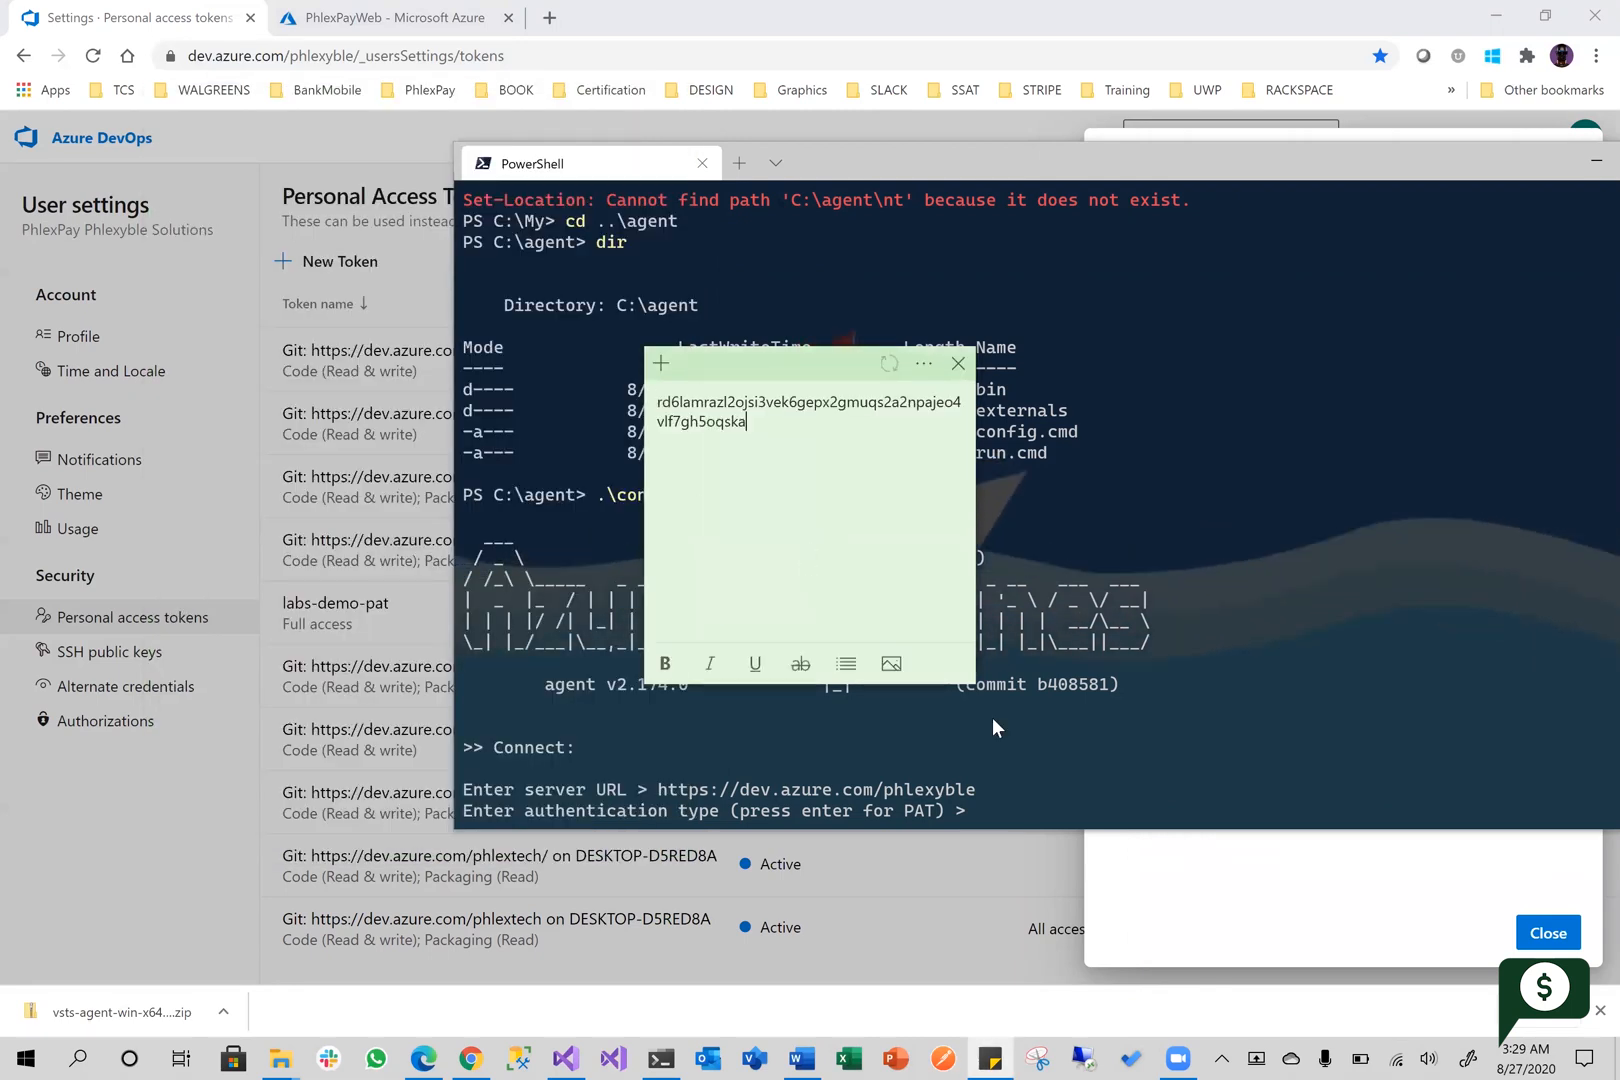
# Return to PowerShell, accept the default PAT authentication type and submit the copied personal access token
pyautogui.click(1081, 825)
pyautogui.press('Return')
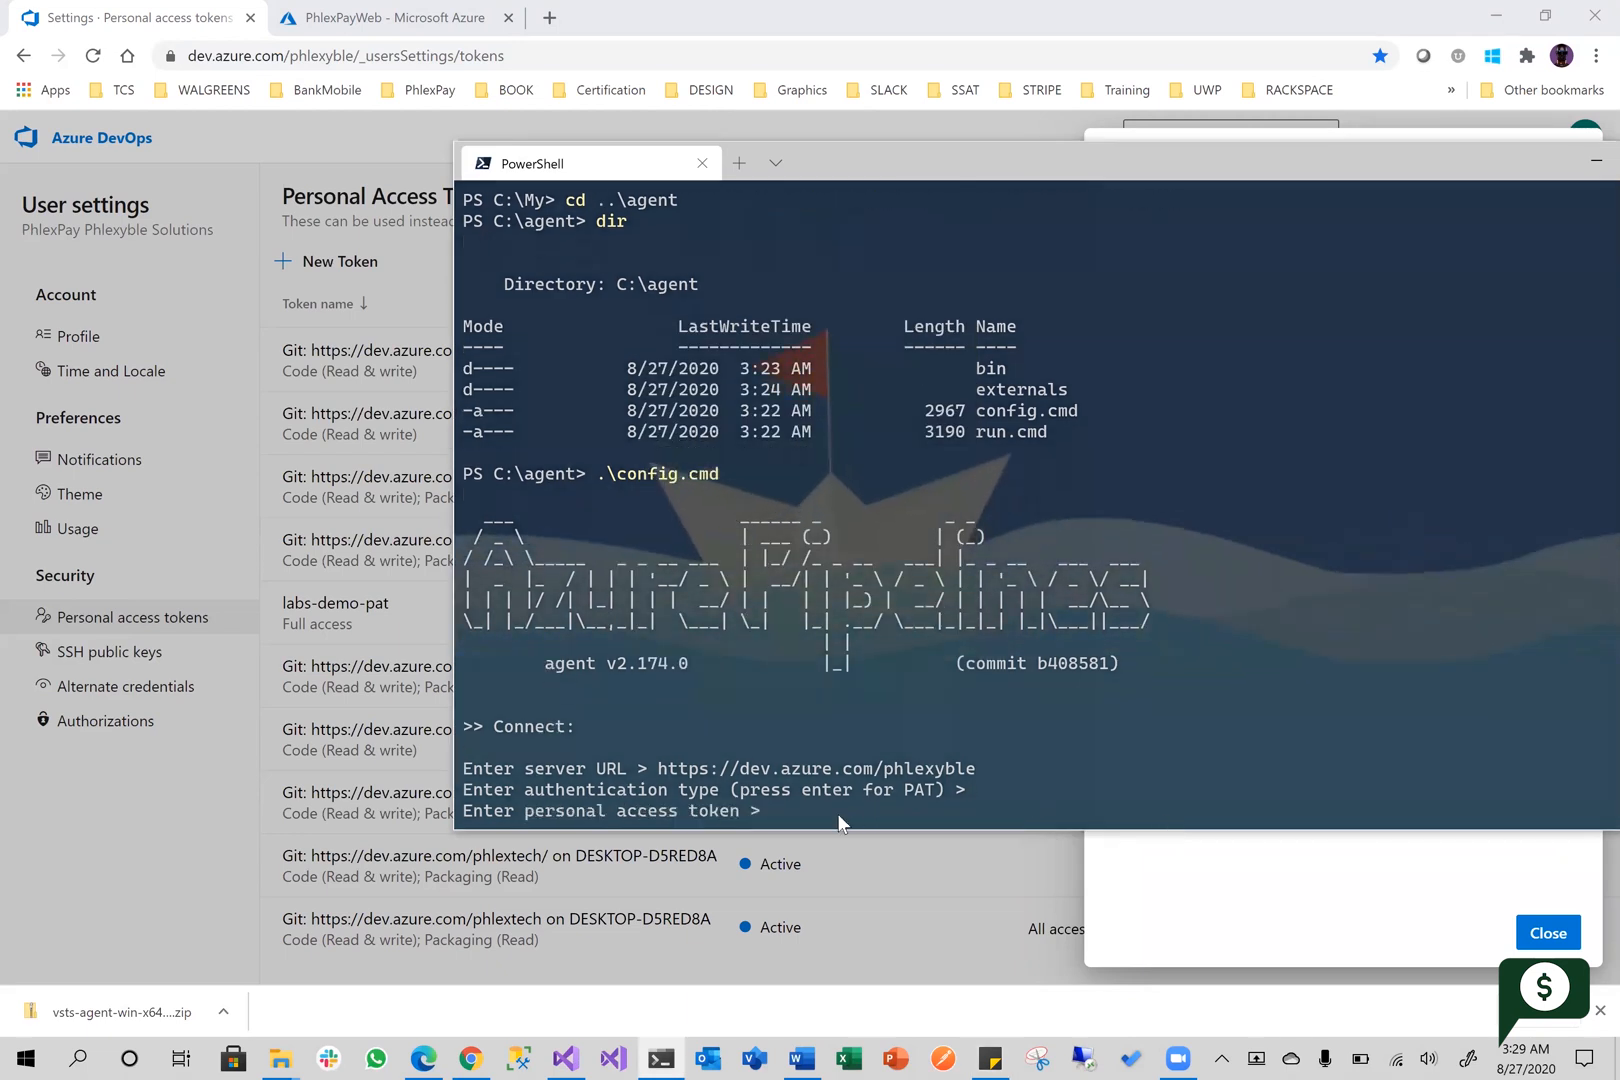
pyautogui.hotkey('ctrl', 'v')
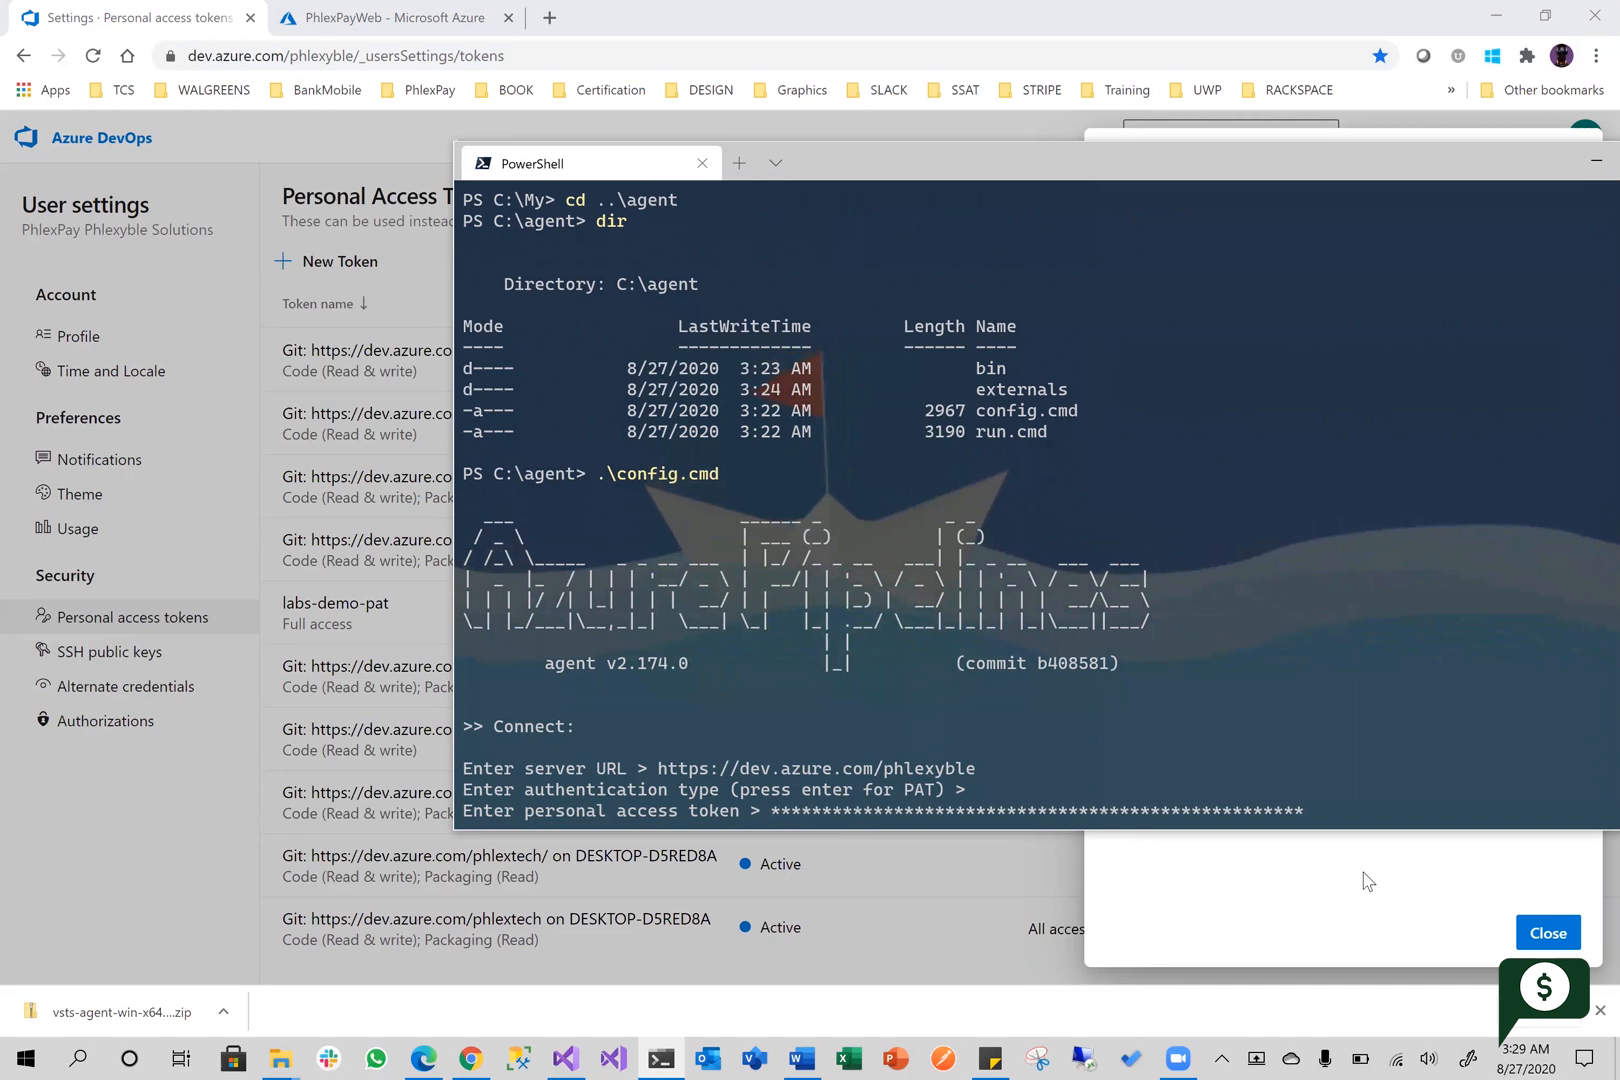
pyautogui.press('Return')
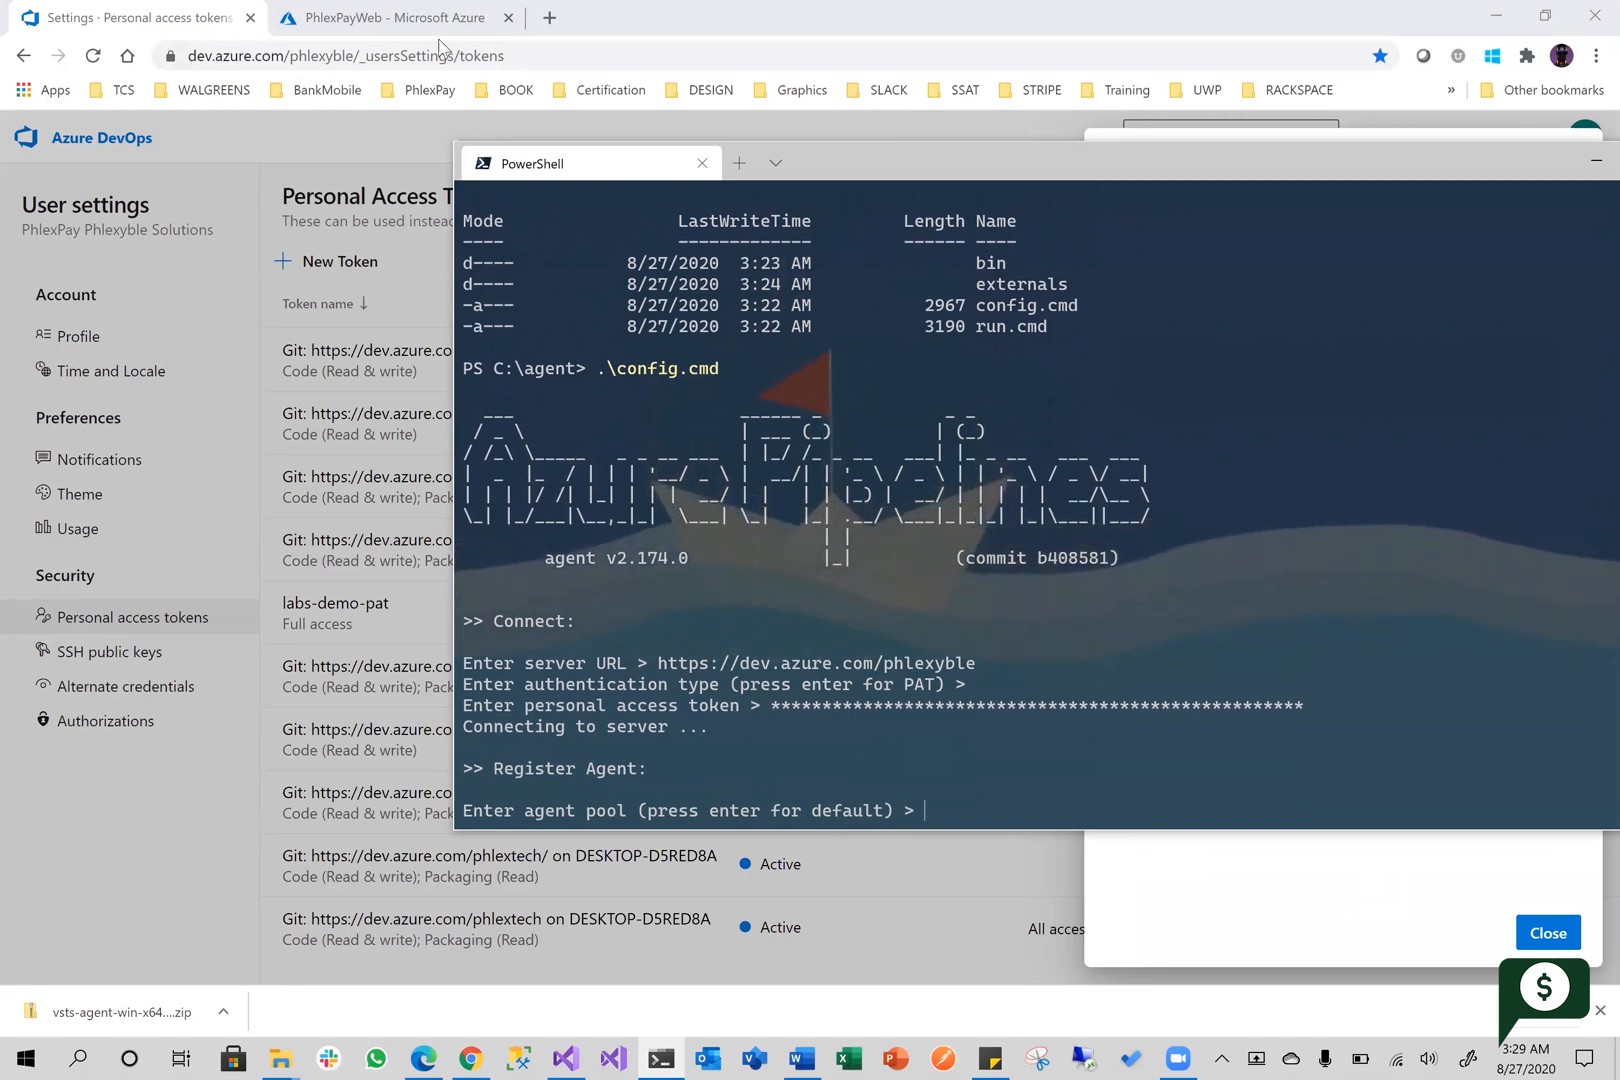
# Switch back to Azure DevOps, dismiss the new token message and copy the pool name LocalMachinePool from its agent pool page
pyautogui.click(50, 45)
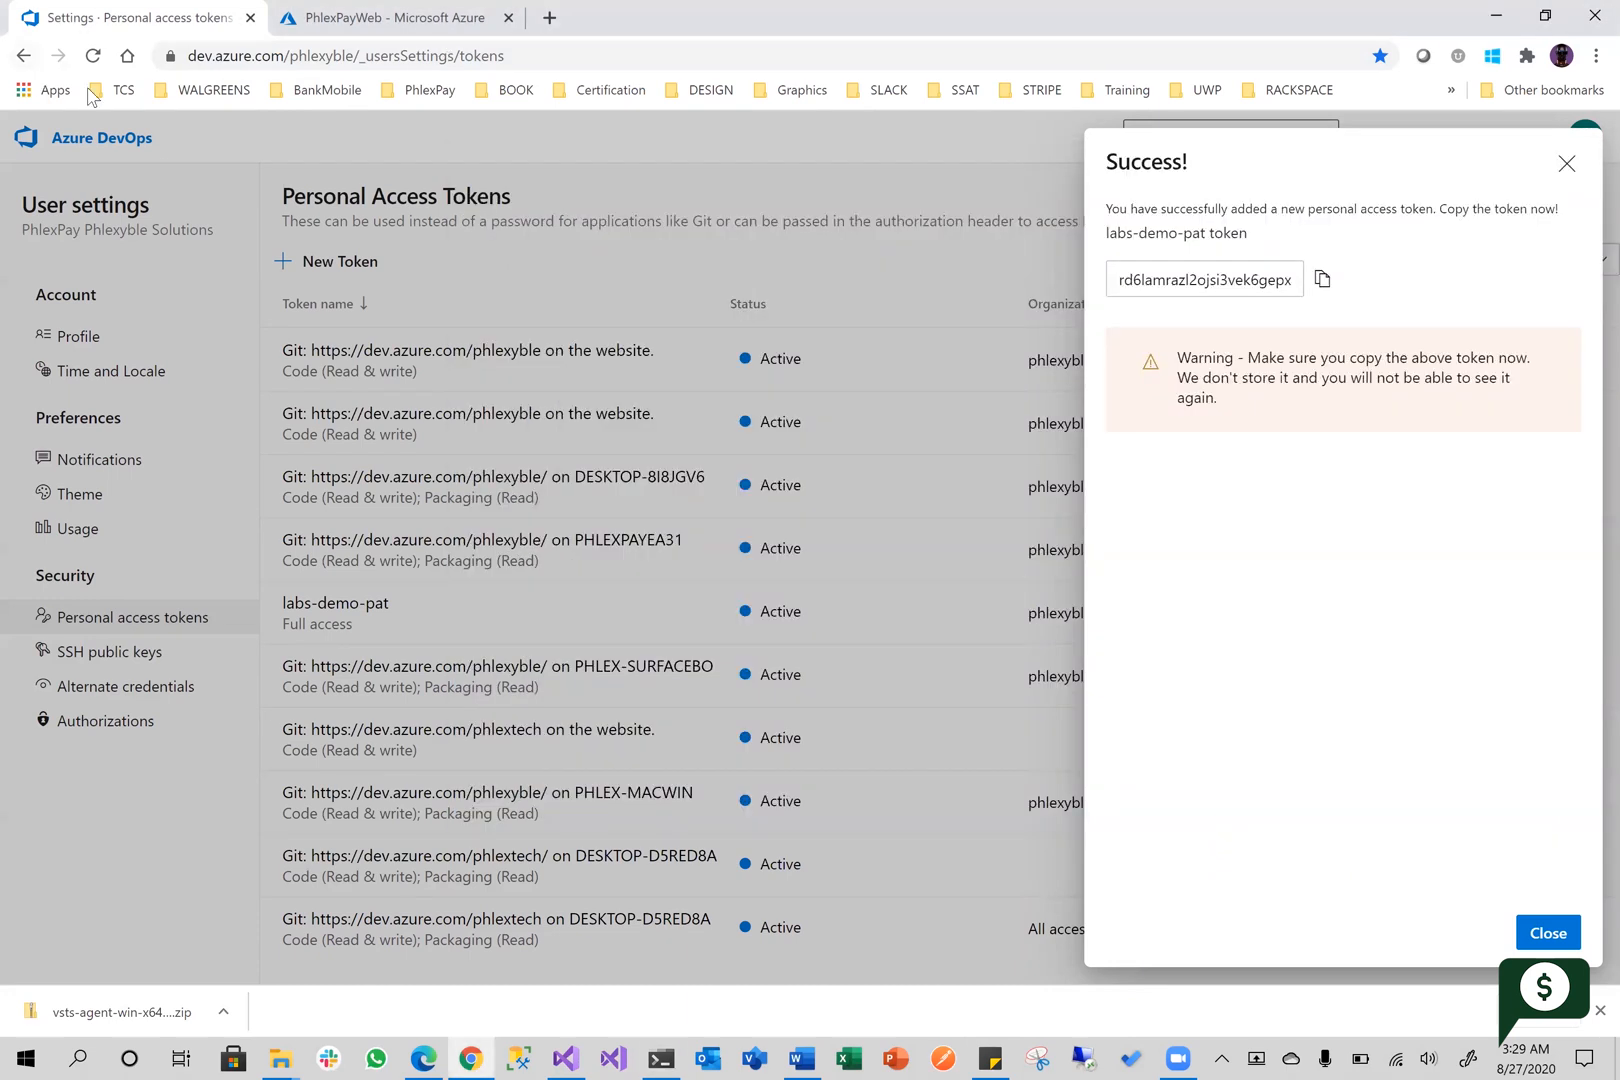
pyautogui.click(1566, 163)
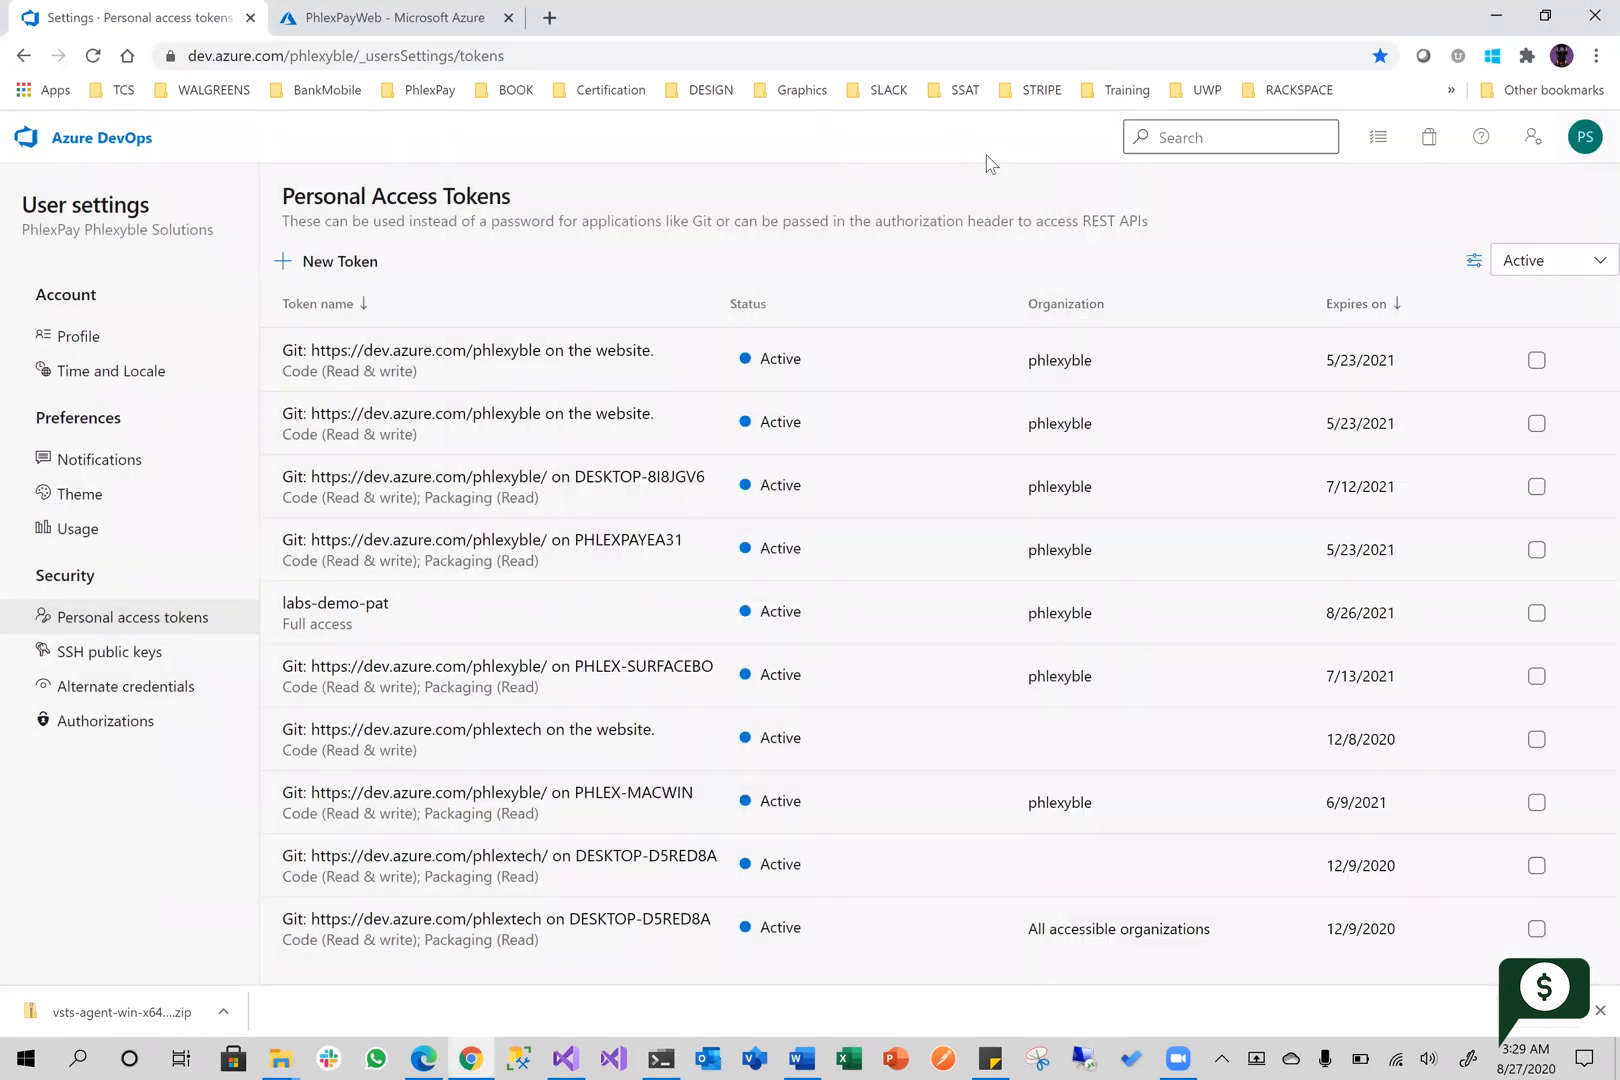
pyautogui.click(22, 56)
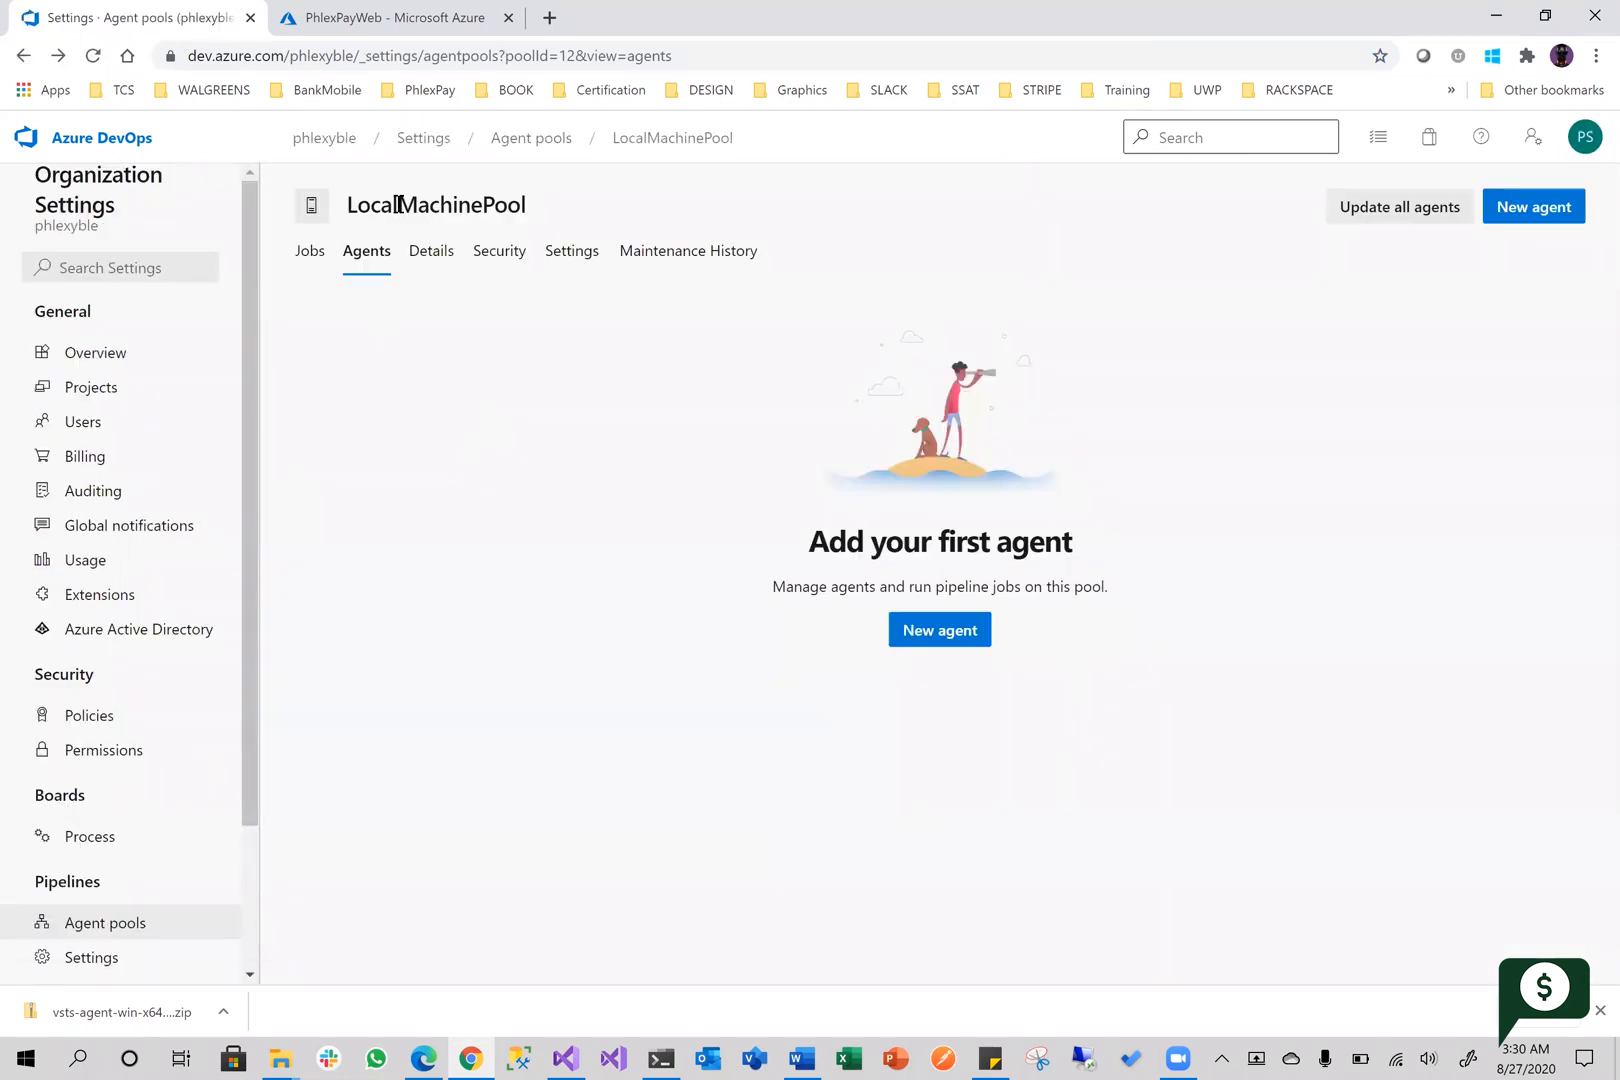
pyautogui.doubleClick(437, 206)
pyautogui.rightClick(461, 209)
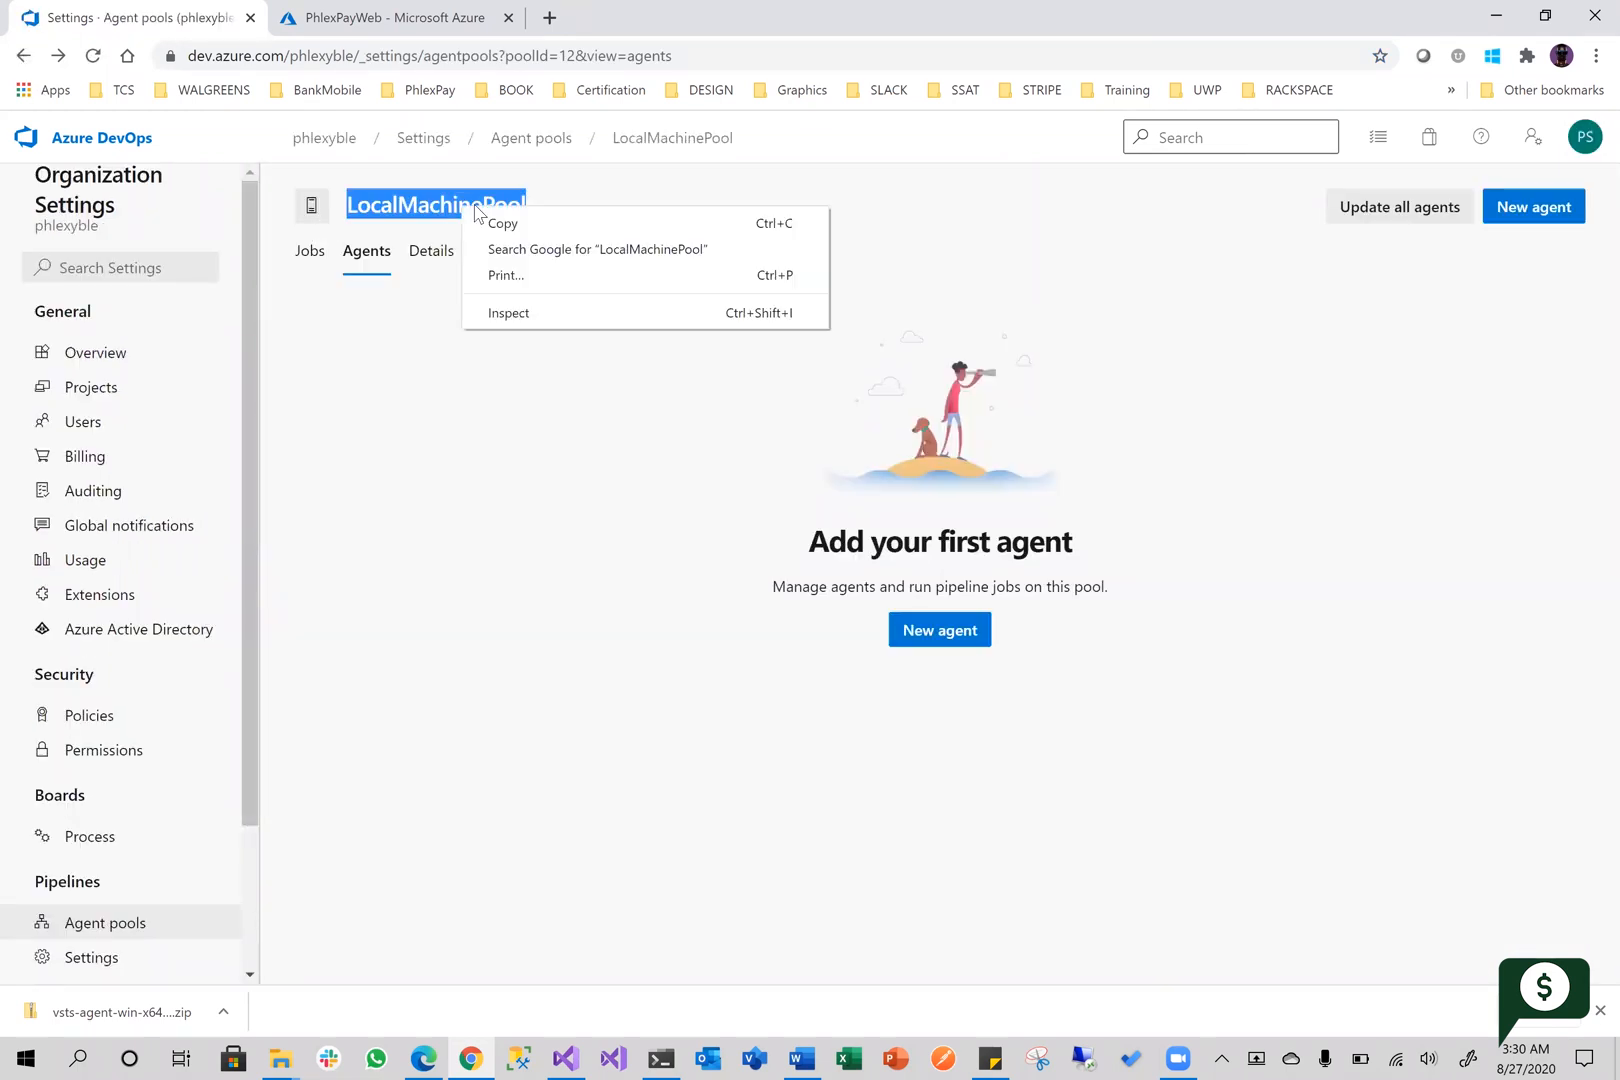
pyautogui.click(515, 232)
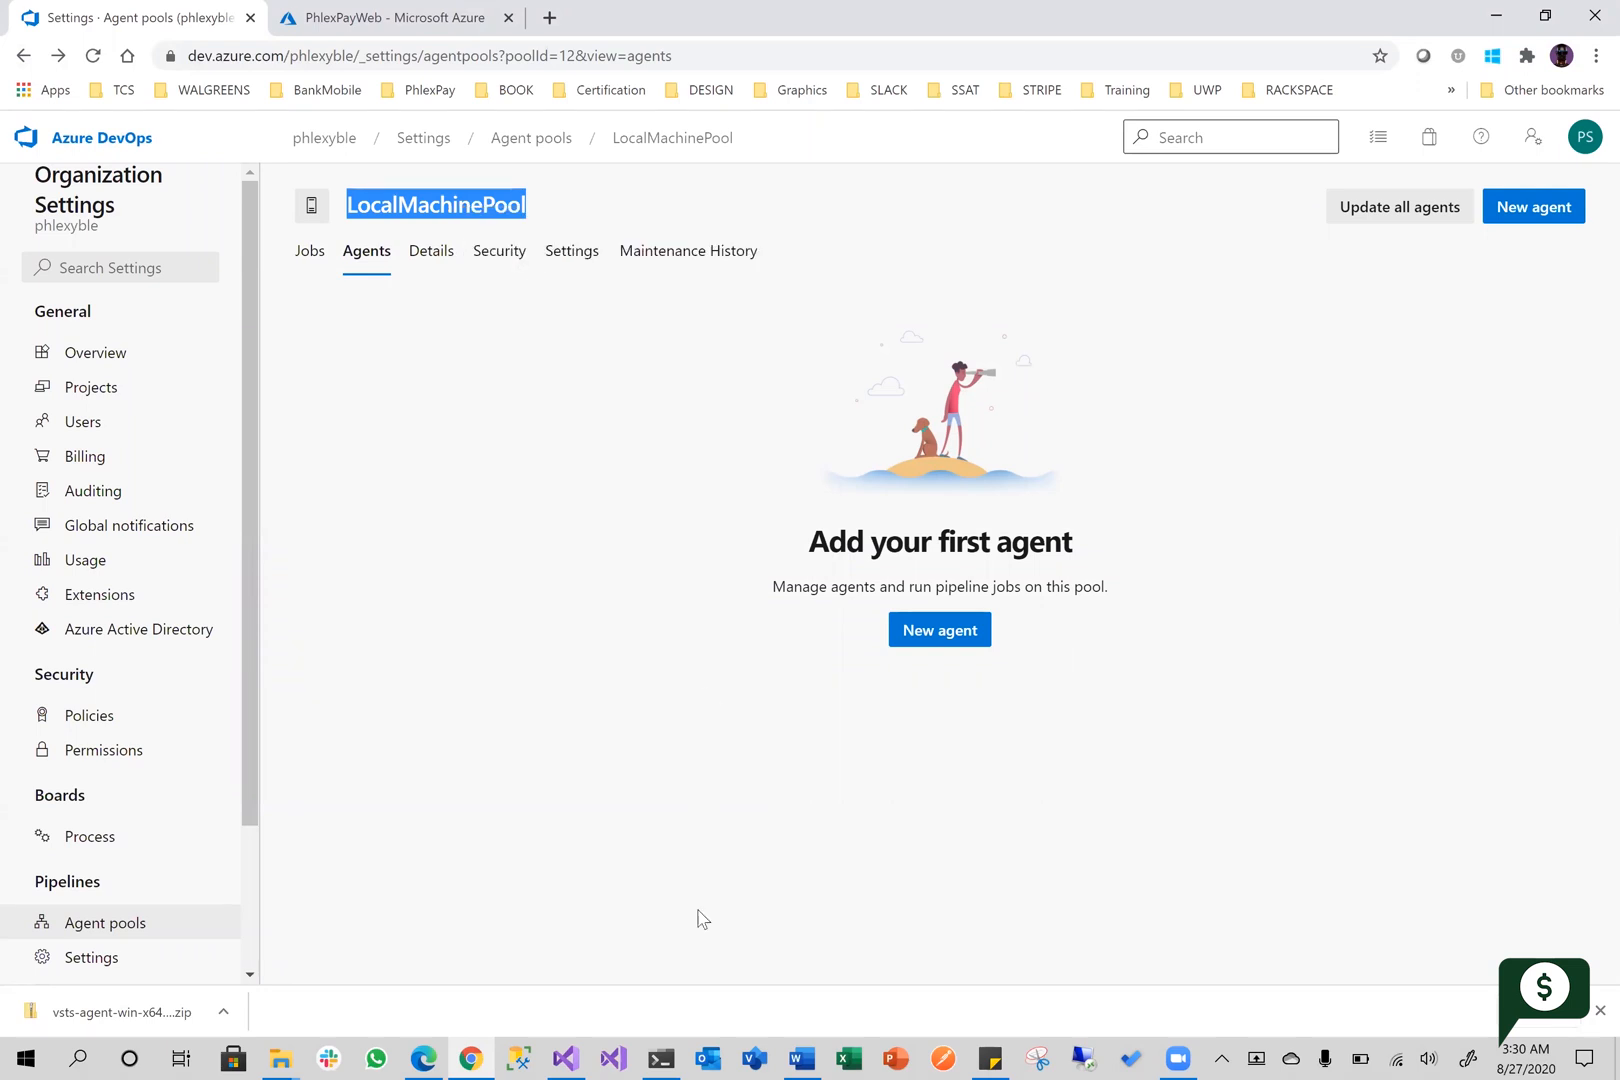
# Switch to PowerShell and submit LocalMachinePool as the agent pool
pyautogui.hotkey('alt', 'Tab')
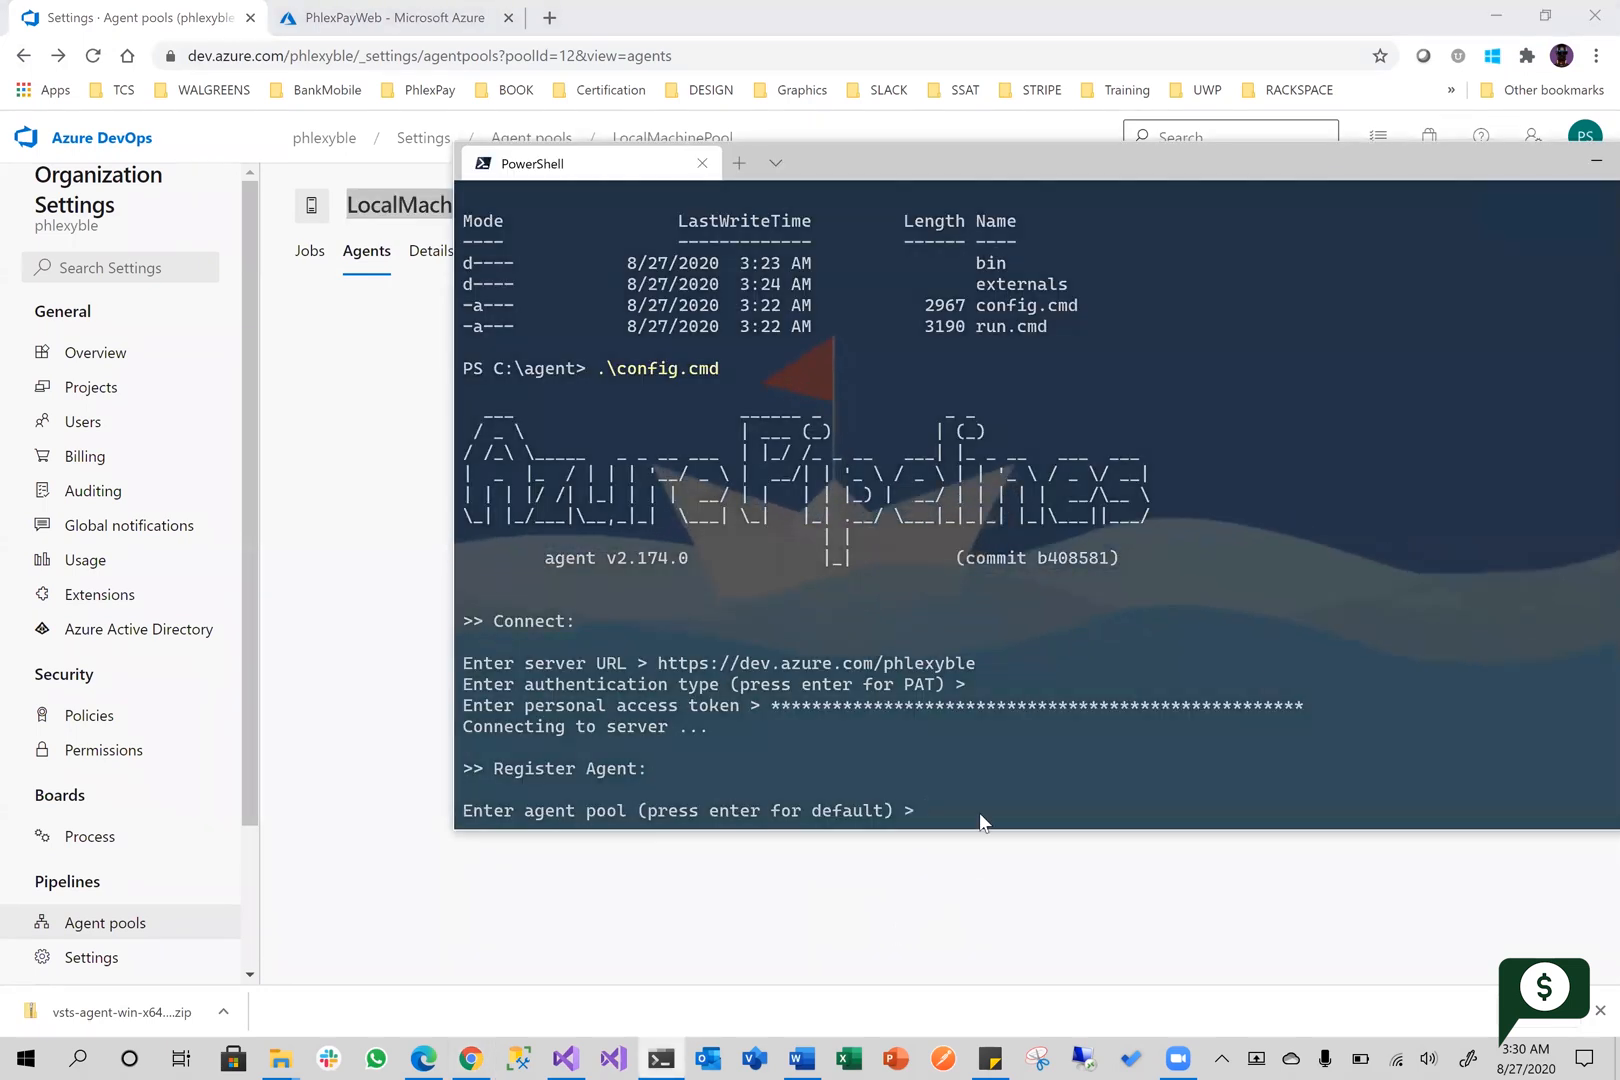
pyautogui.hotkey('ctrl', 'v')
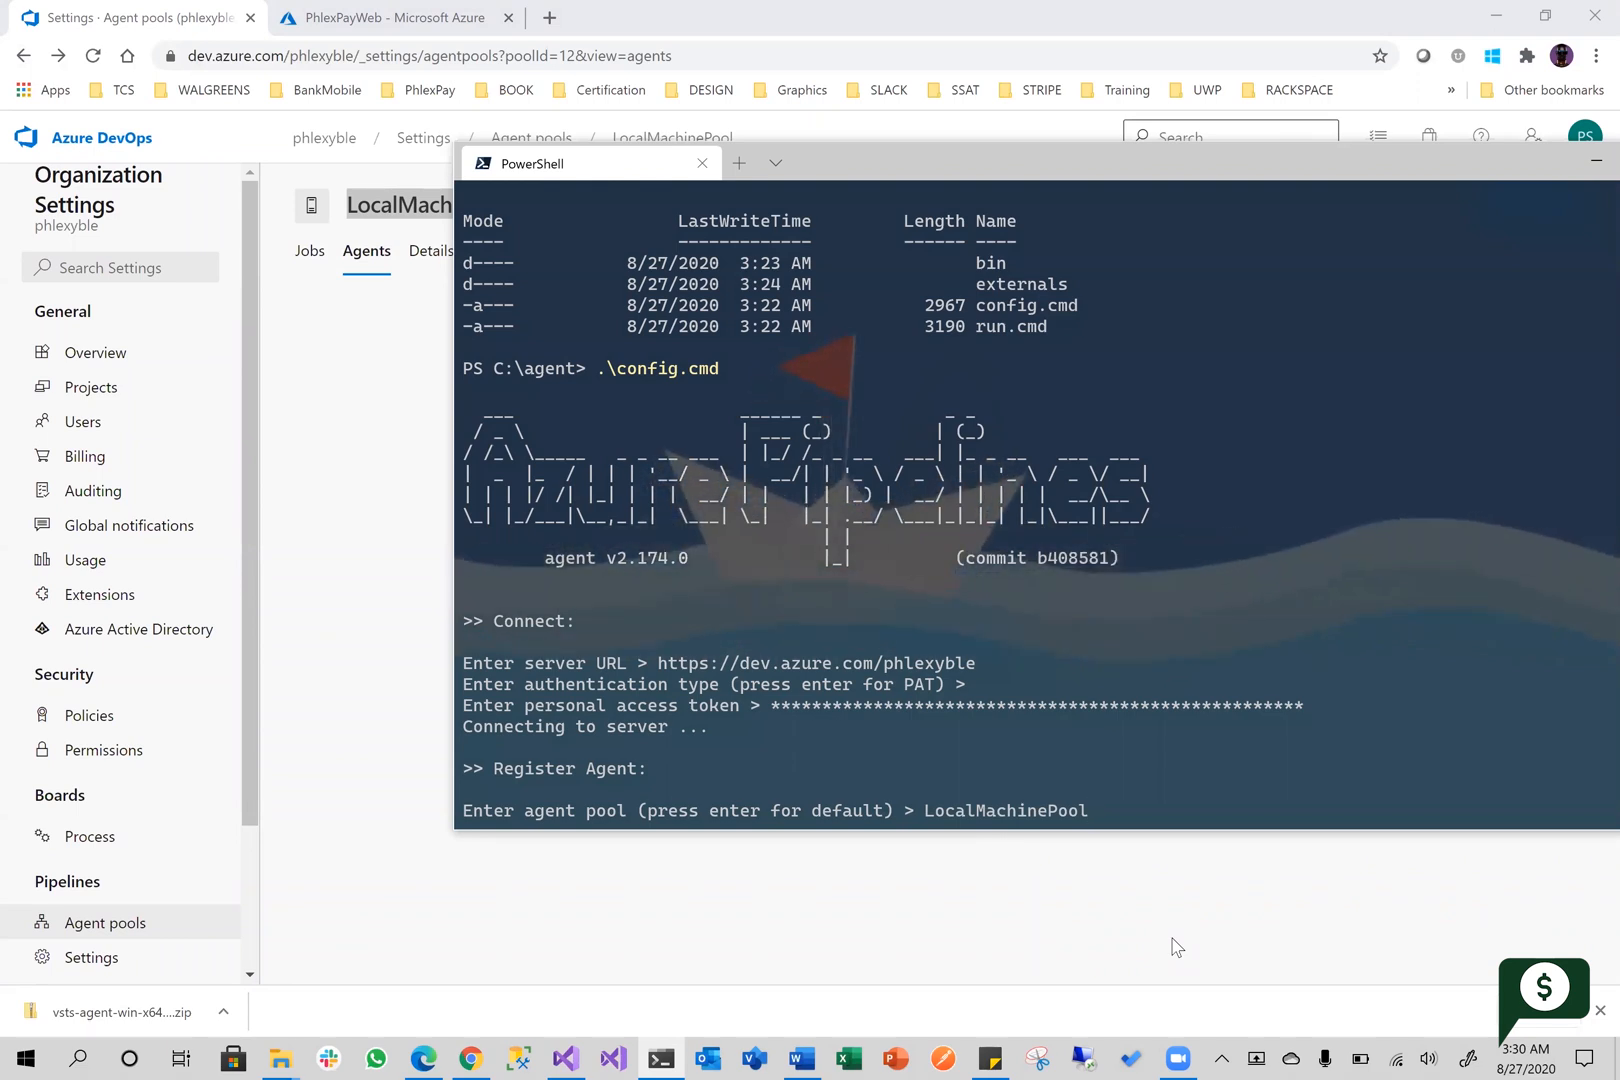
pyautogui.press('Return')
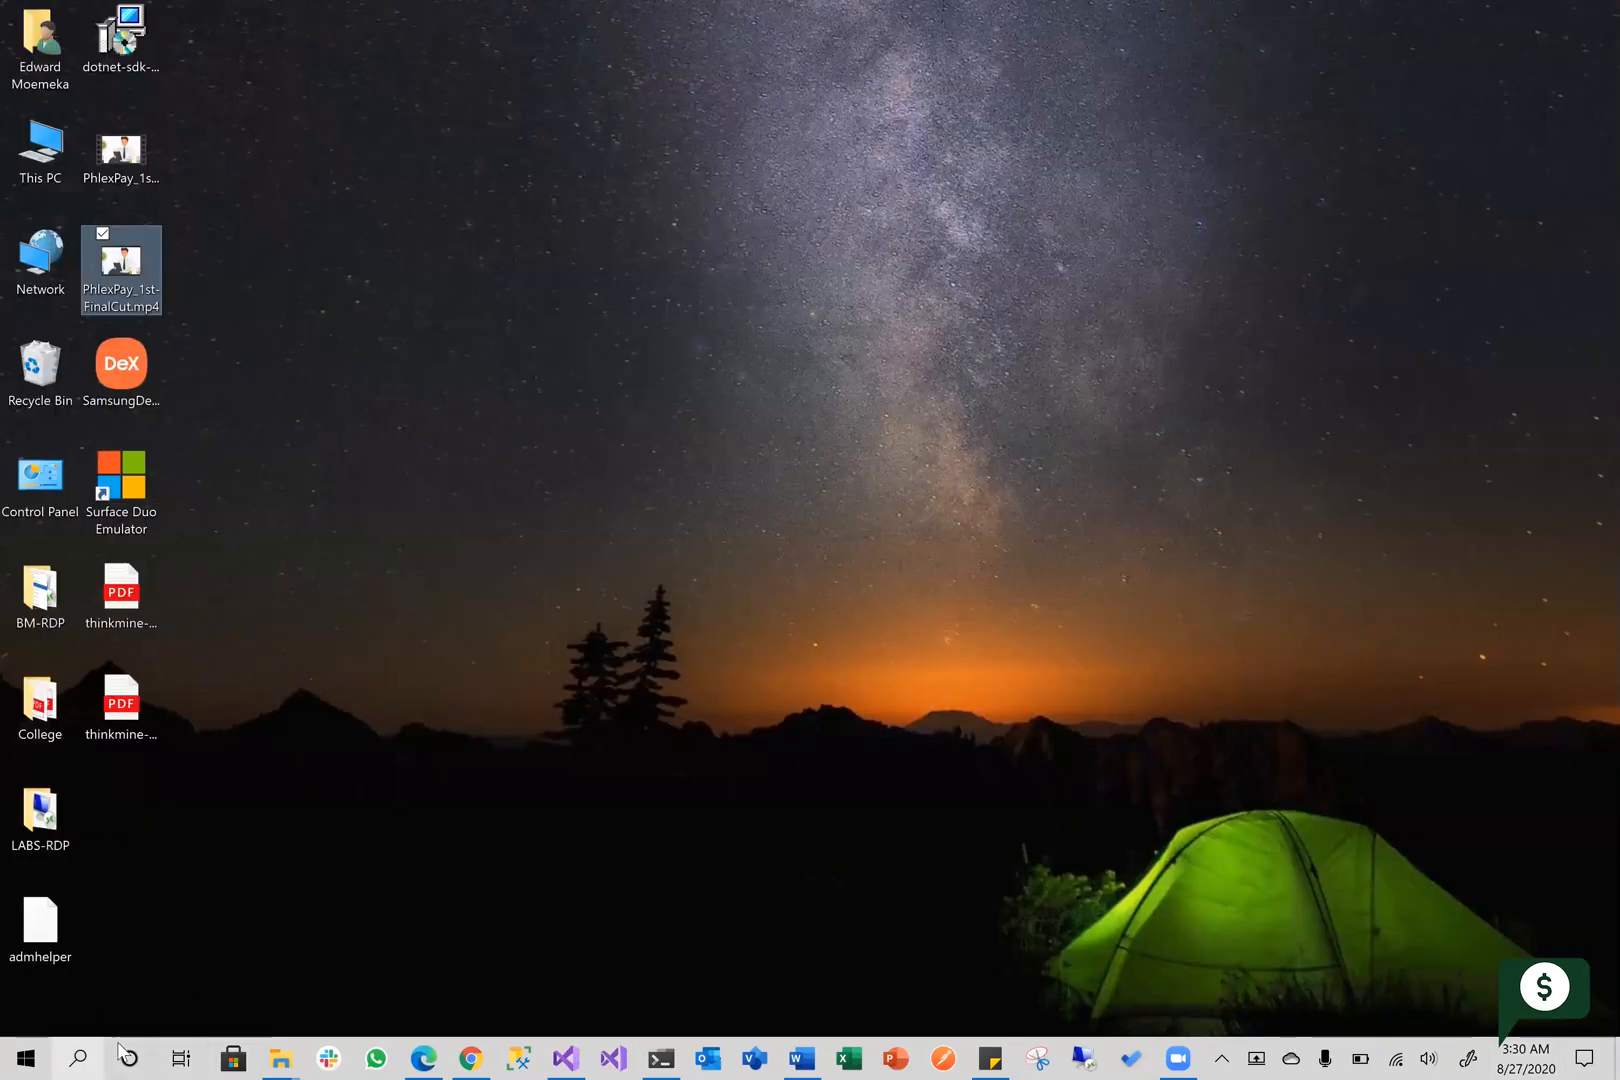
# Open the system properties of This PC from the desktop to look up the computer name
pyautogui.rightClick(42, 158)
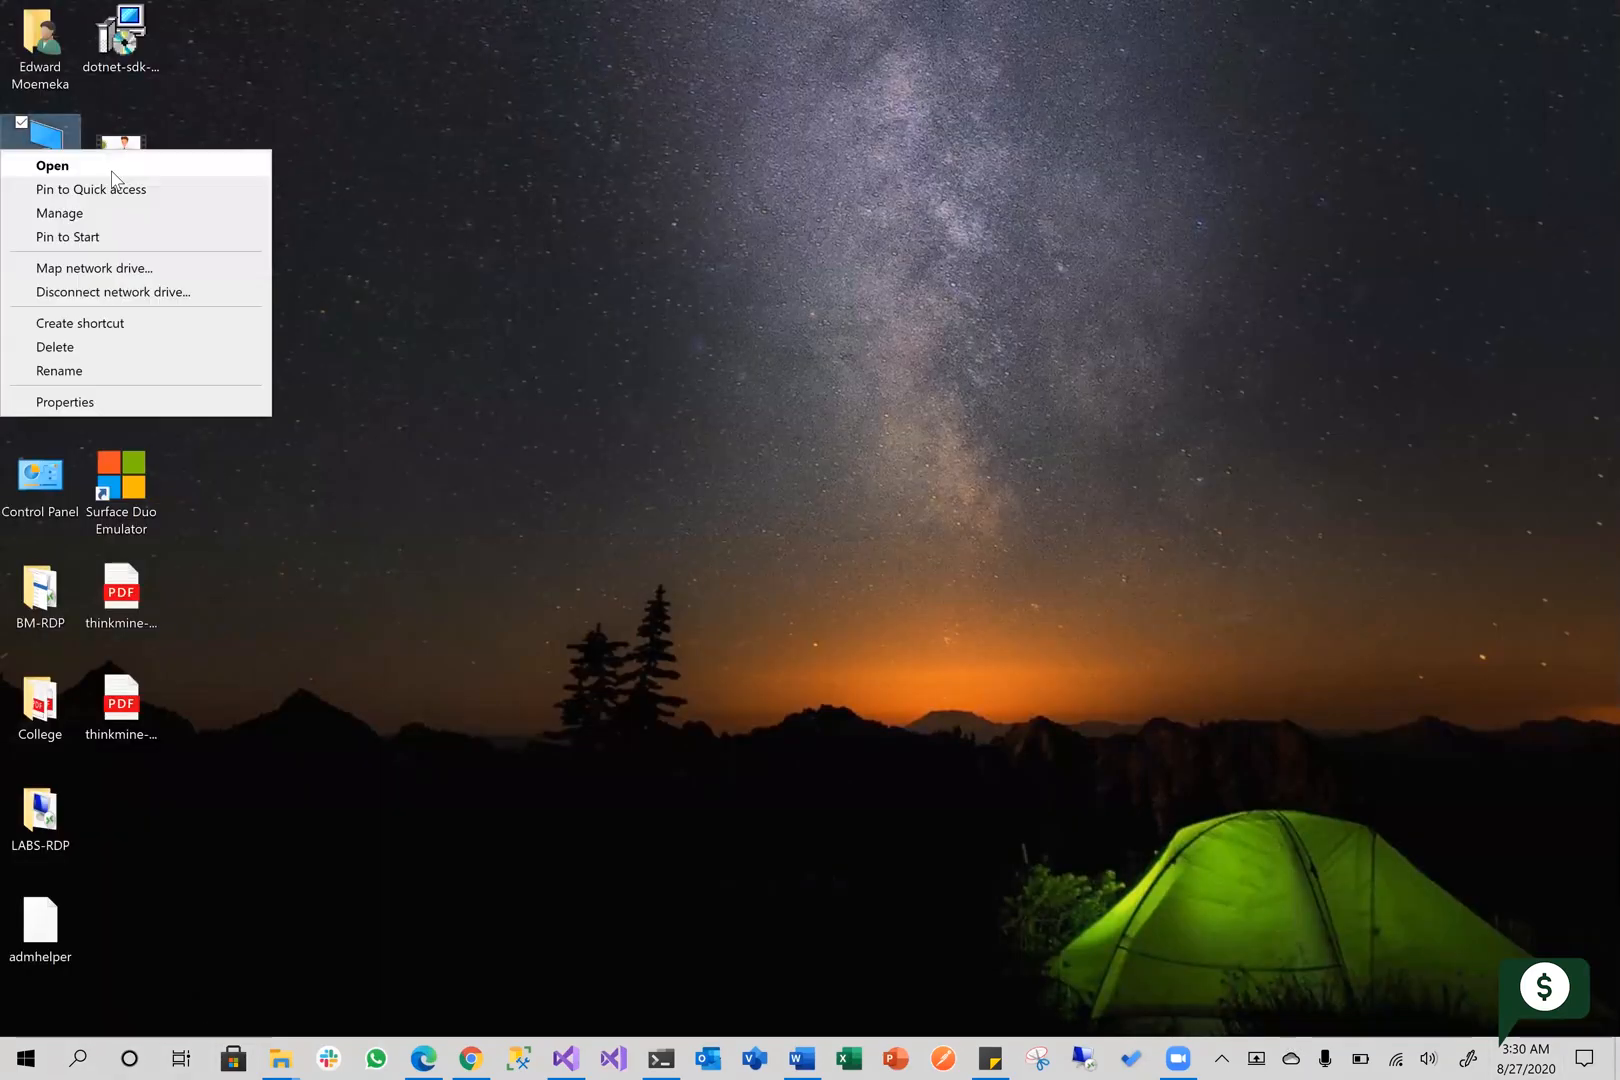
pyautogui.click(70, 402)
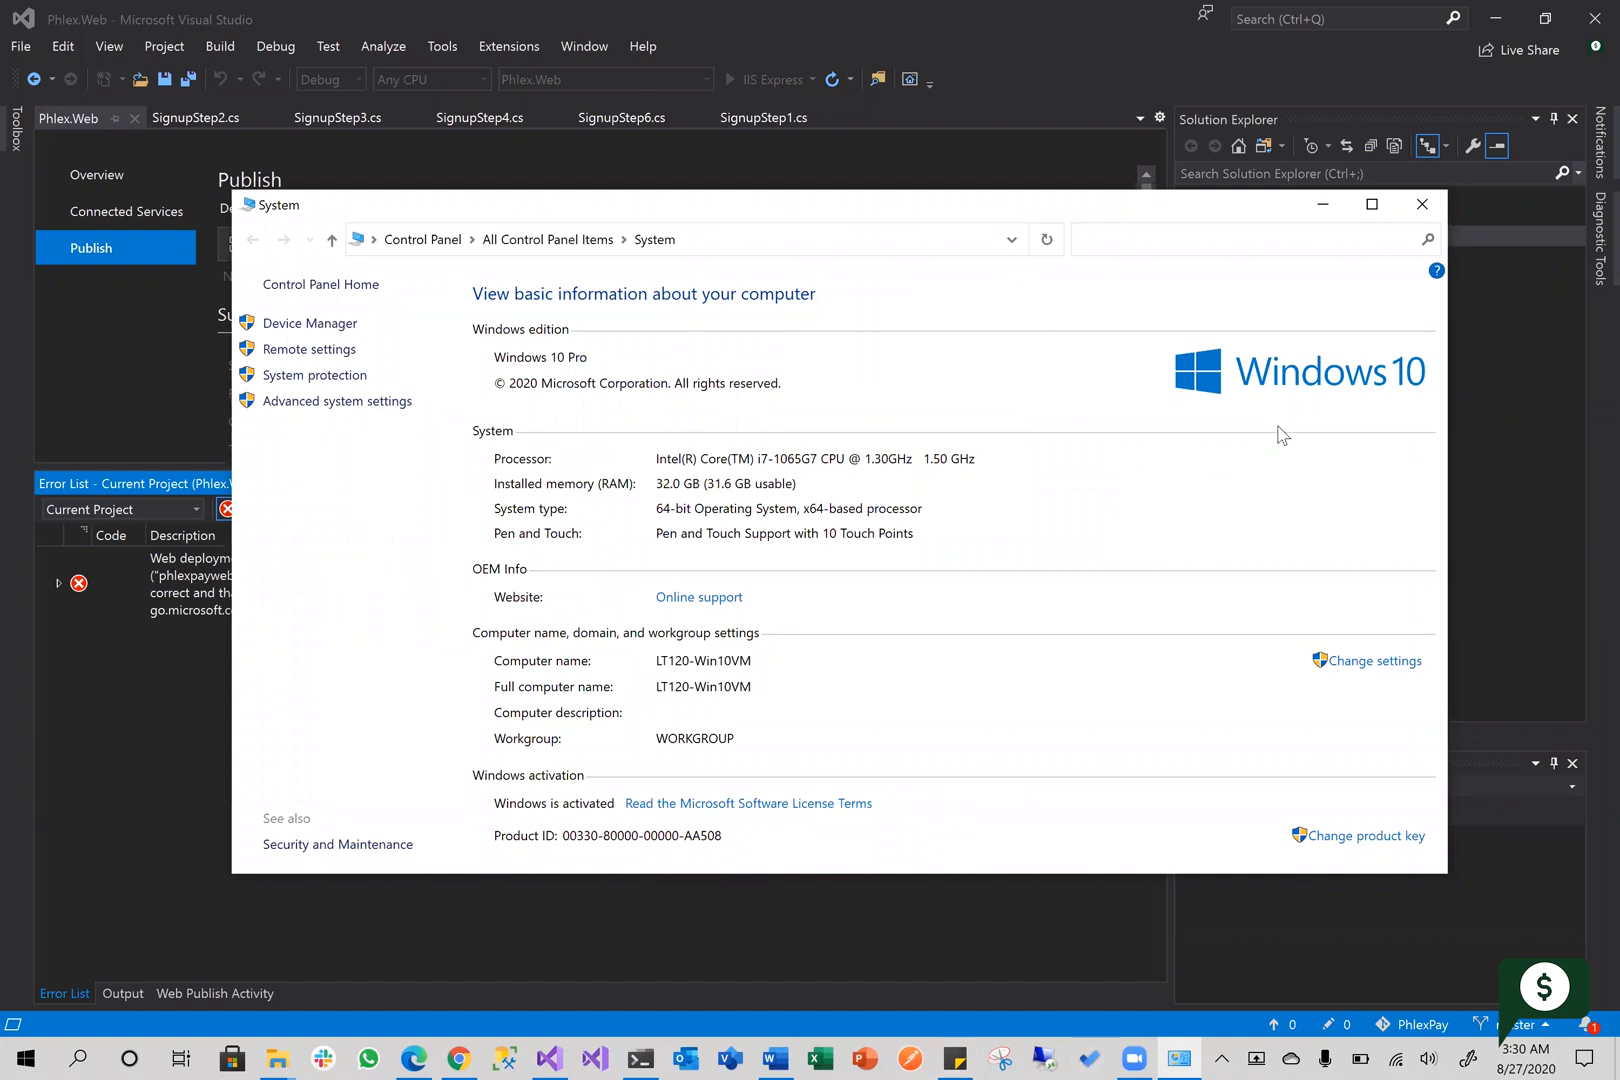
# Minimize Visual Studio, return to PowerShell and accept the default agent name LT120-WIN10VM
pyautogui.click(1500, 25)
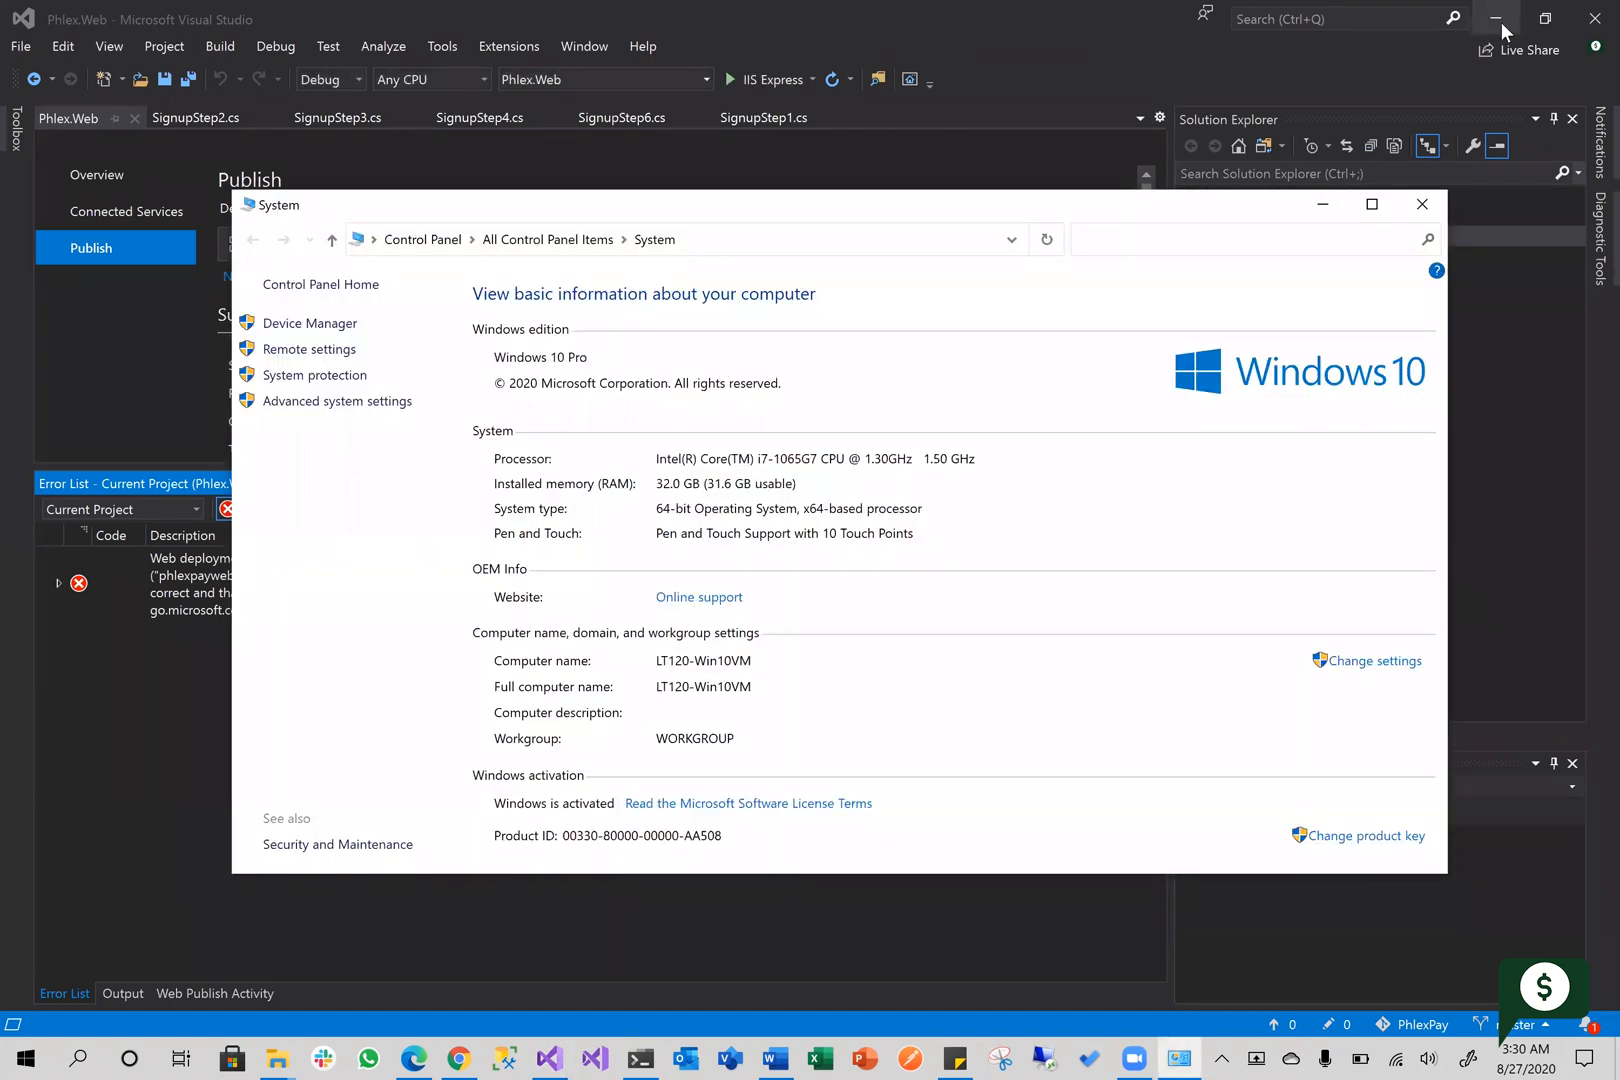
pyautogui.click(1500, 22)
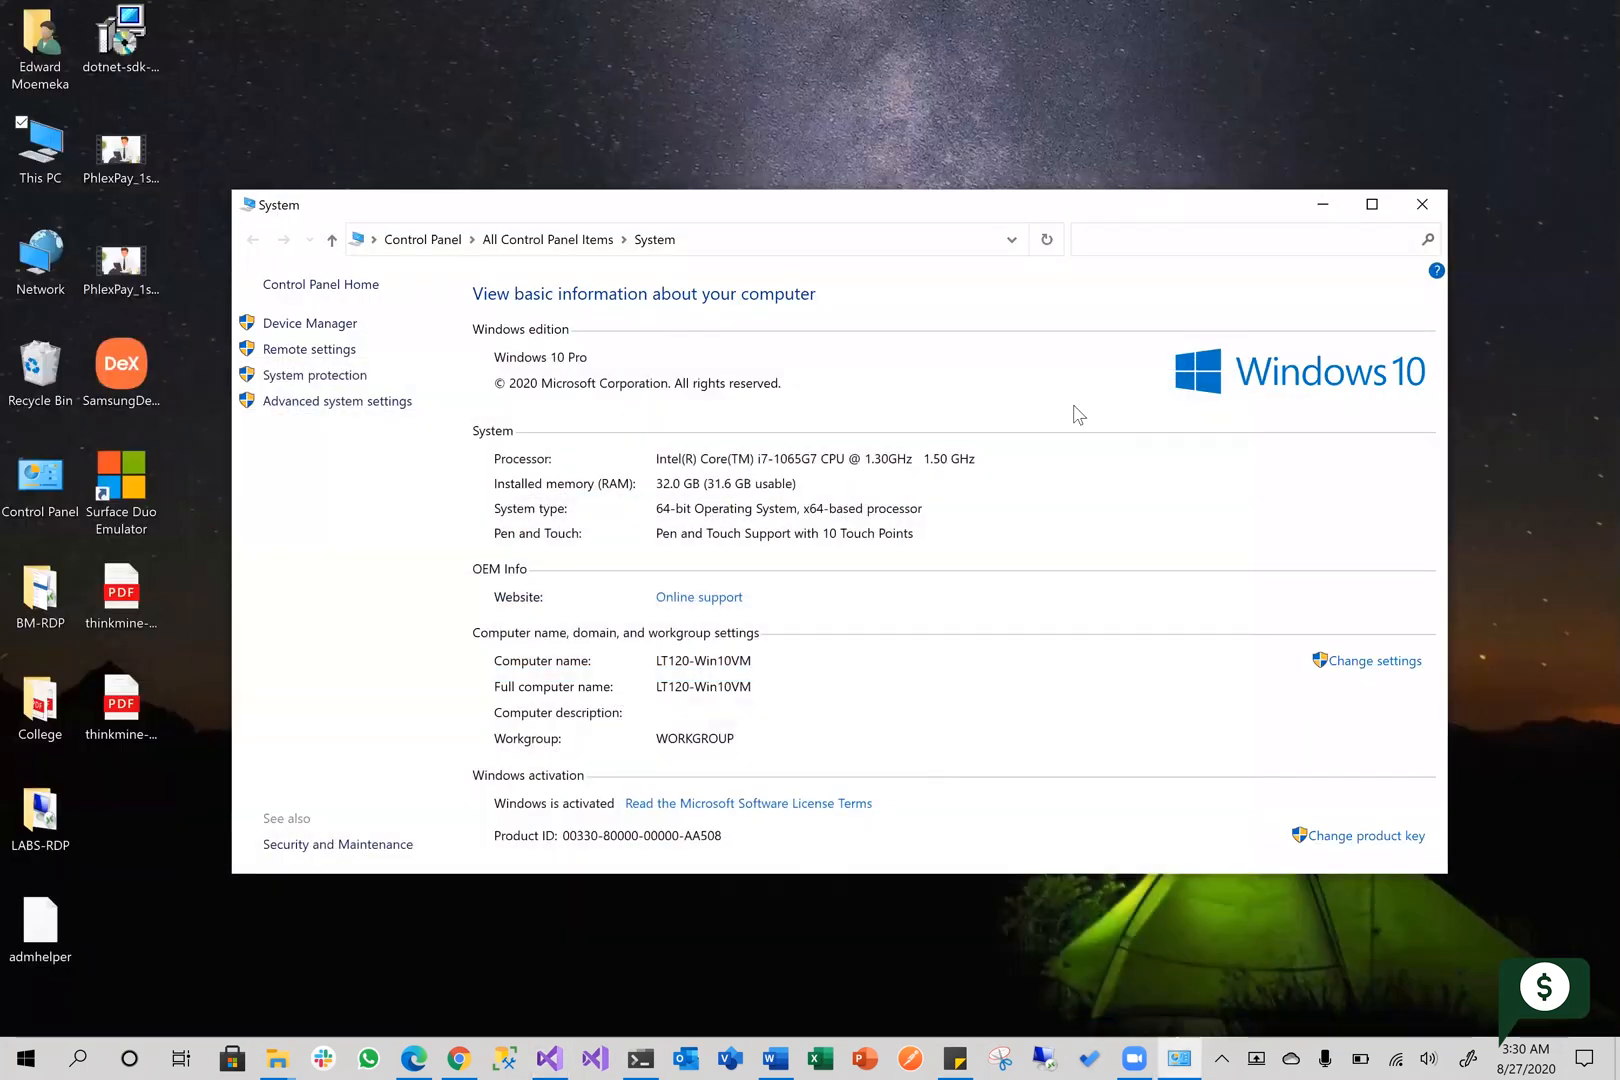
pyautogui.click(649, 1050)
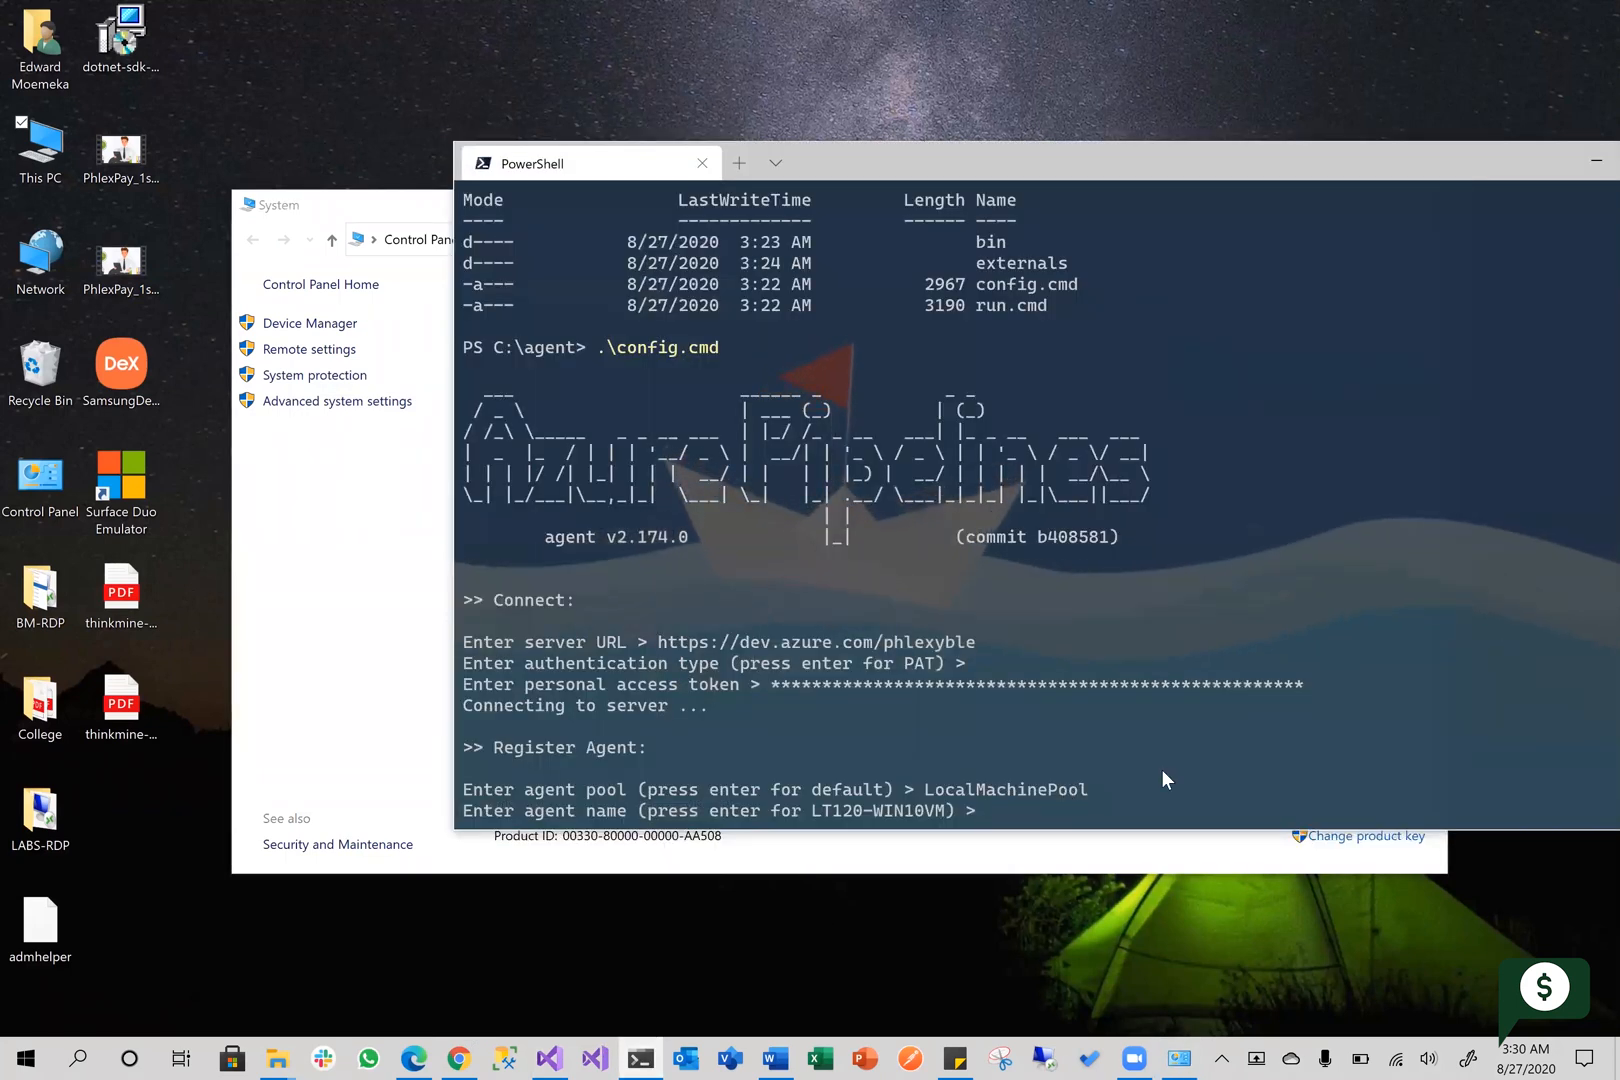
pyautogui.press('Return')
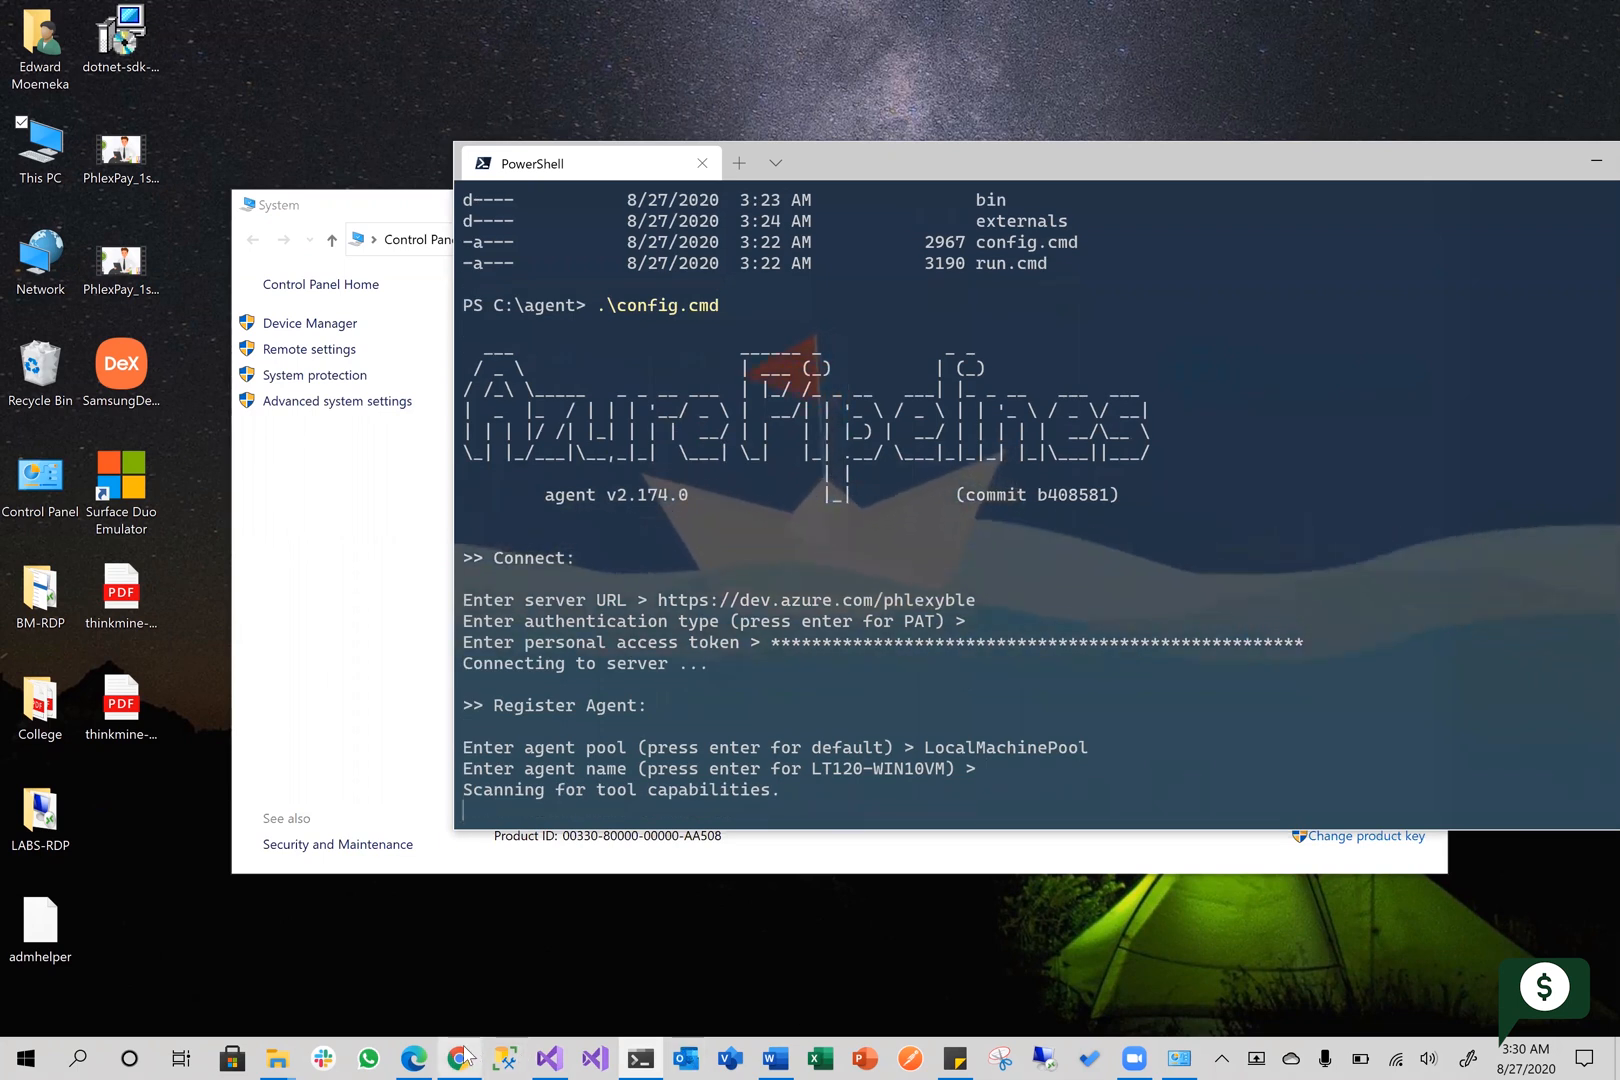
# Switch to Azure DevOps in Chrome and view the jobs of LocalMachinePool
pyautogui.moveTo(462, 1055)
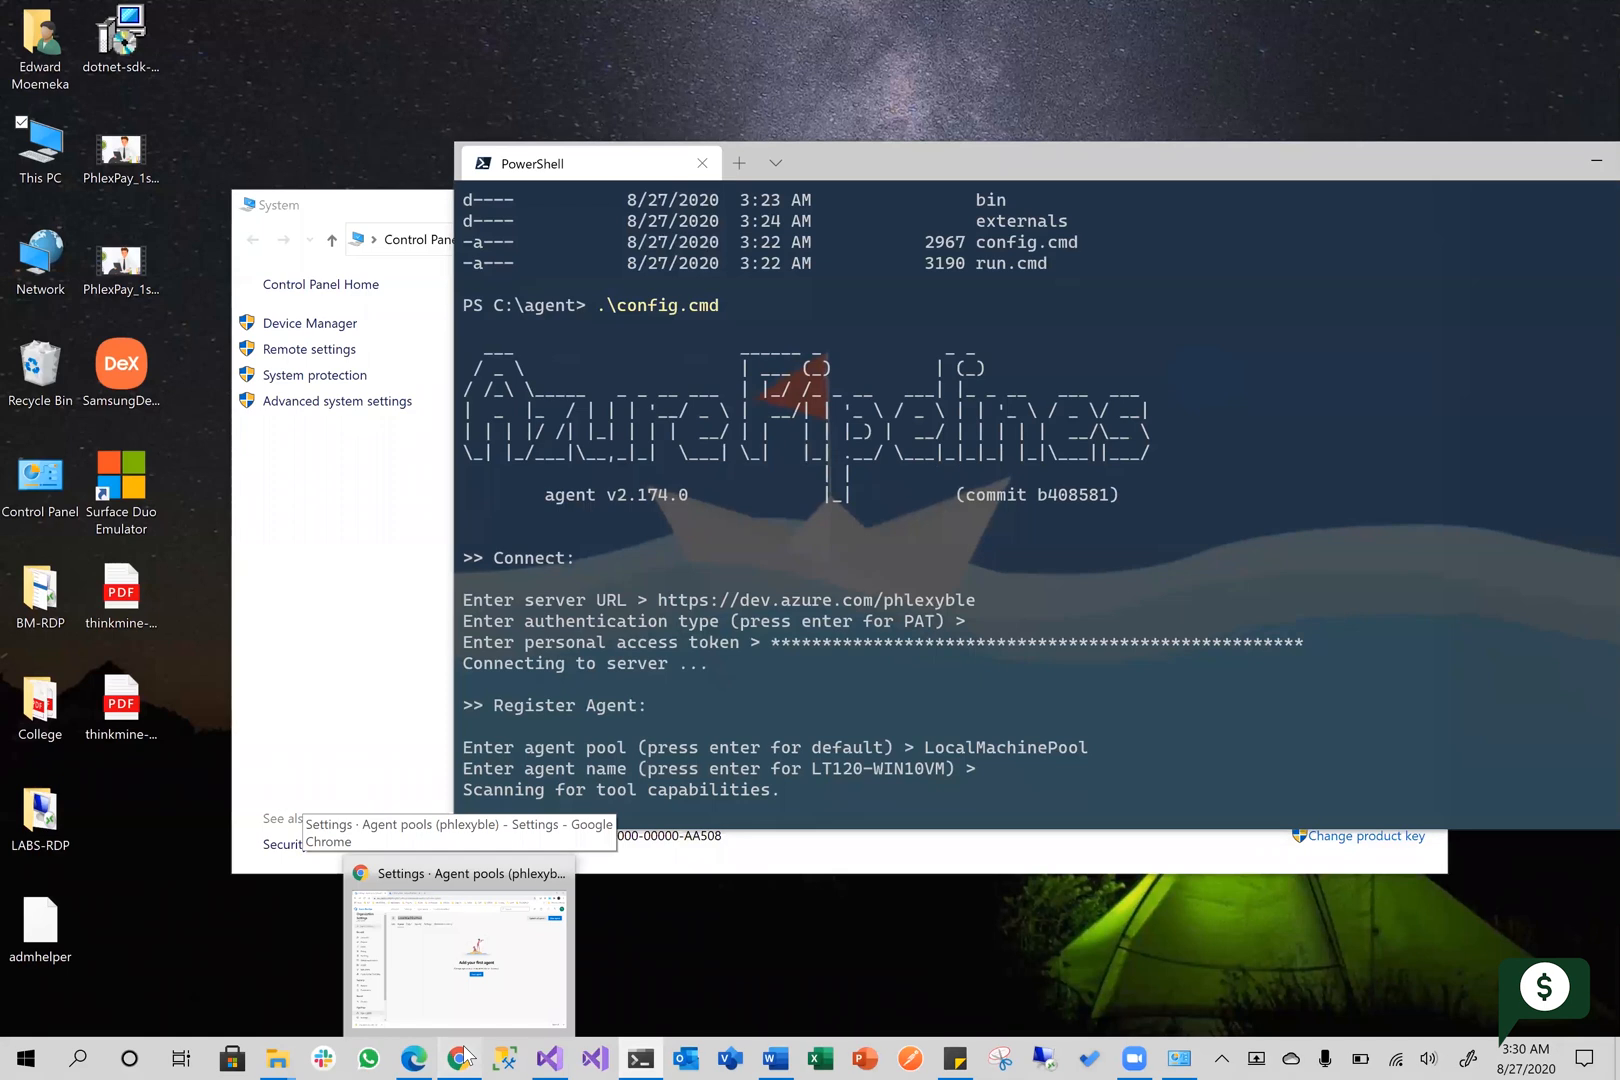
pyautogui.click(477, 865)
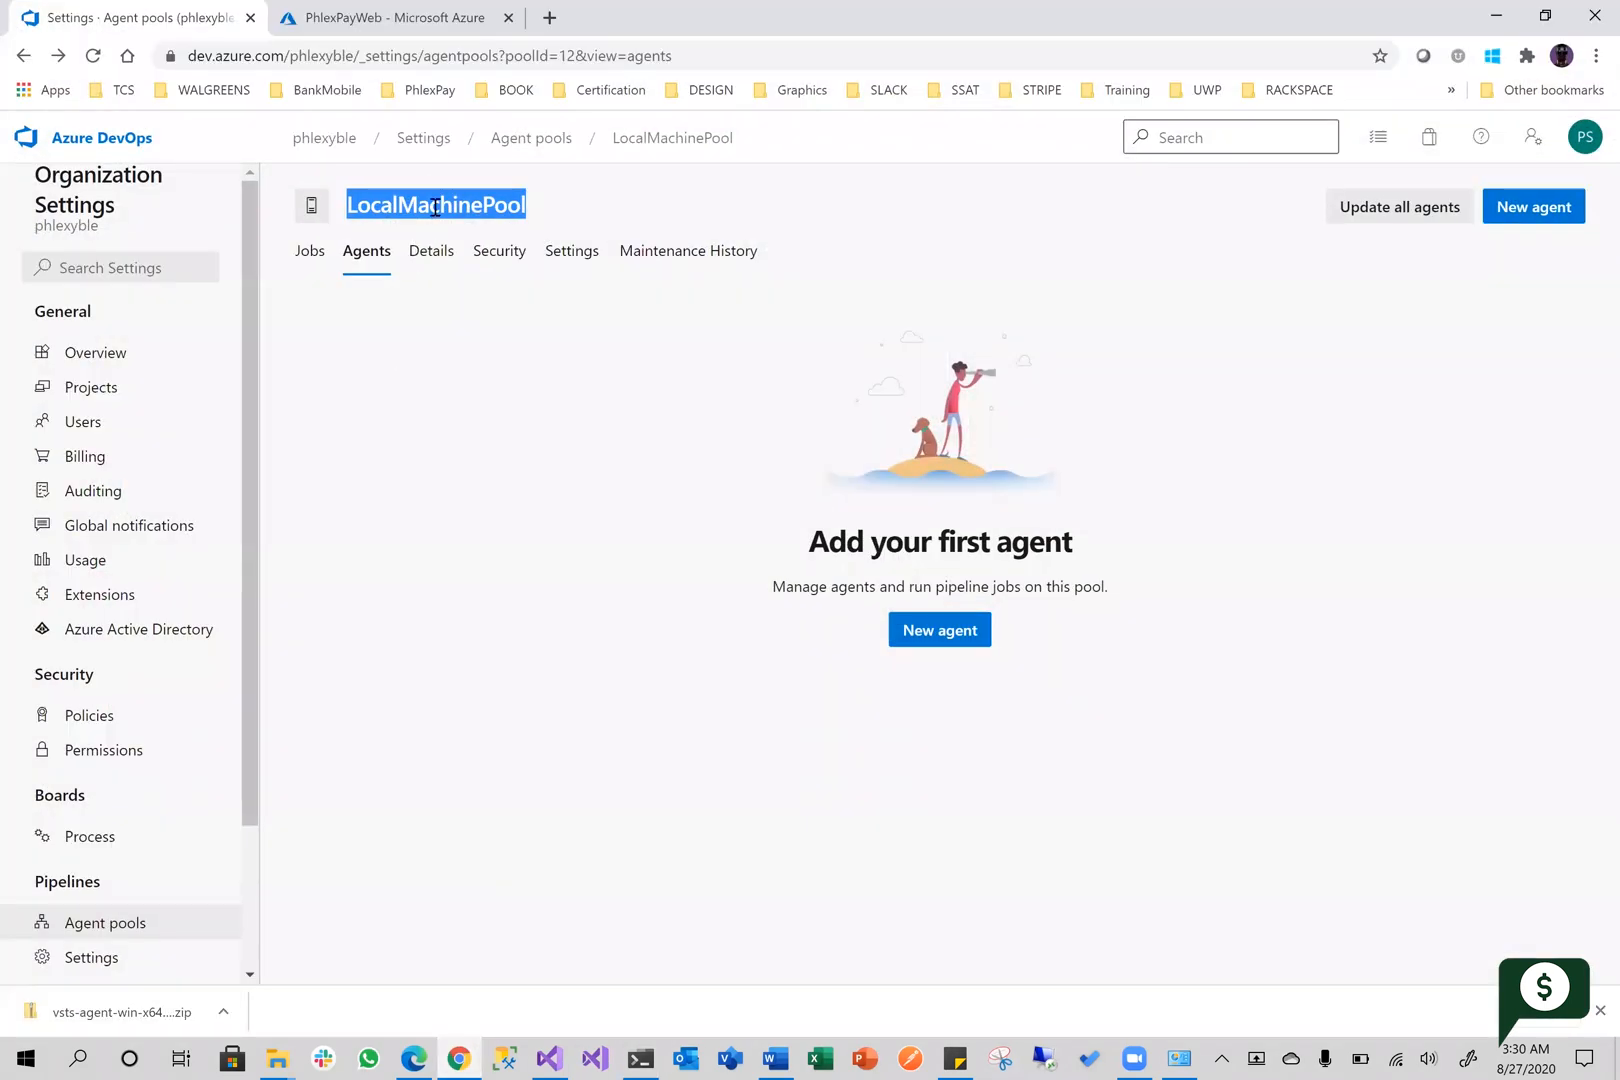
pyautogui.click(315, 258)
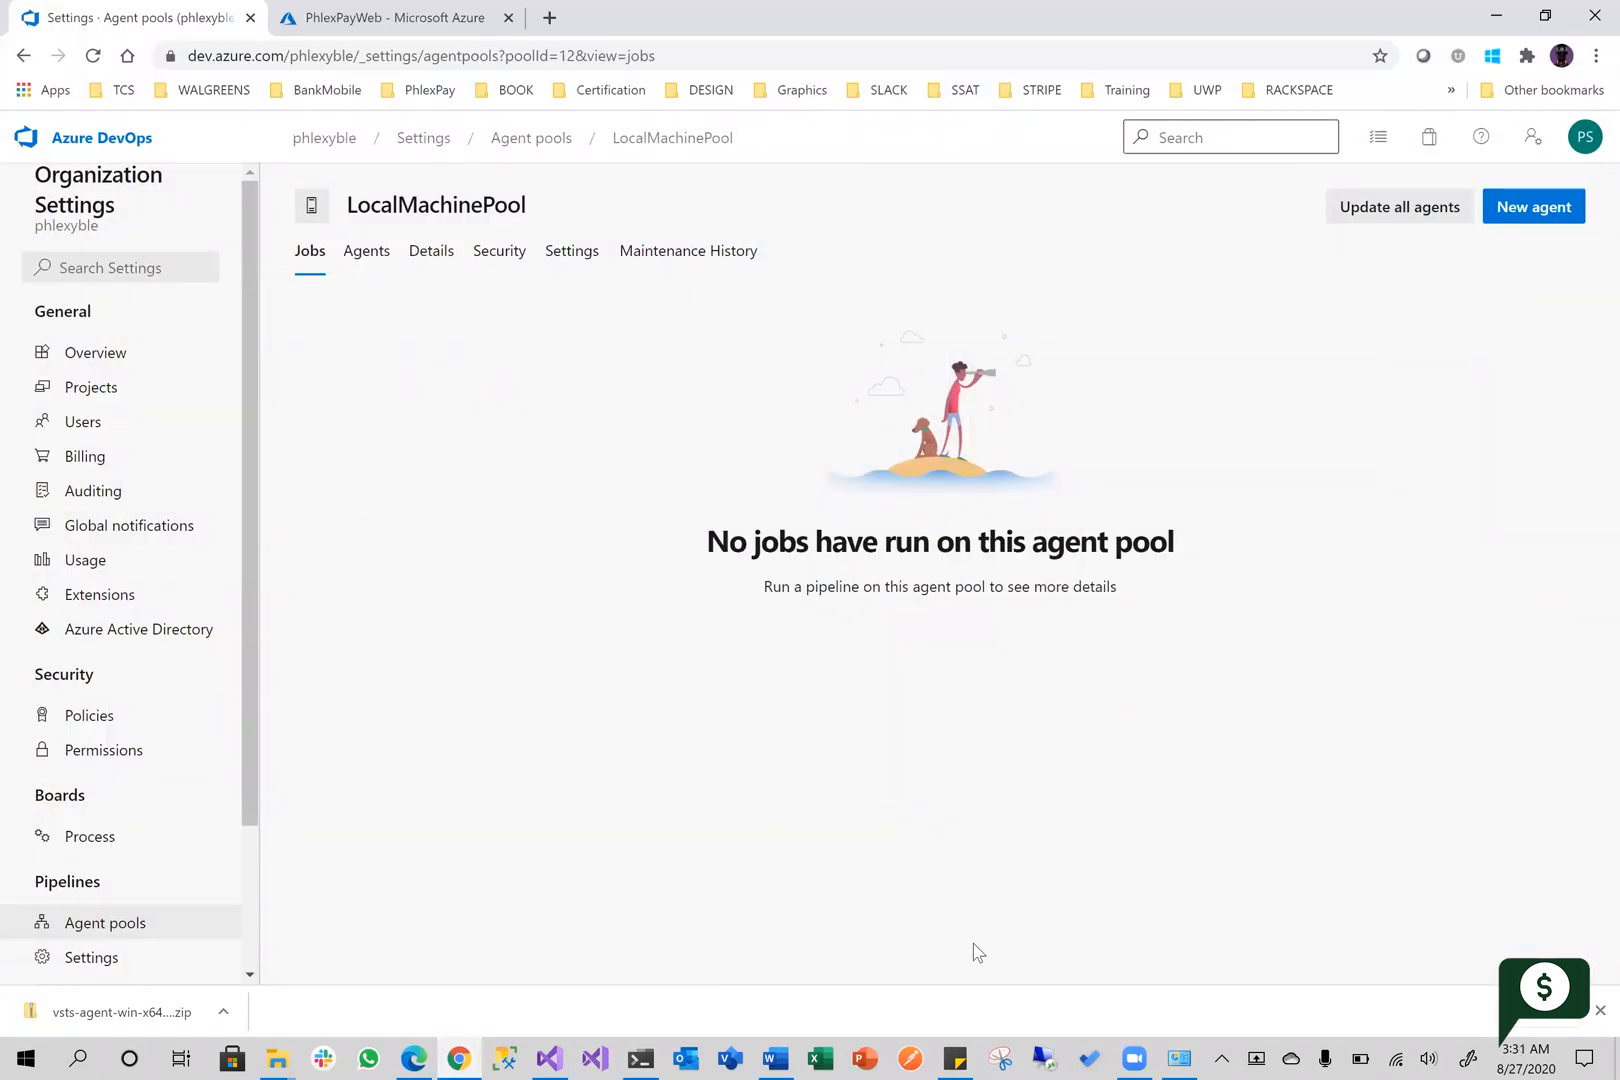
# Return to PowerShell, accept the default _work folder and answer y to try running the agent as a service
pyautogui.click(640, 1057)
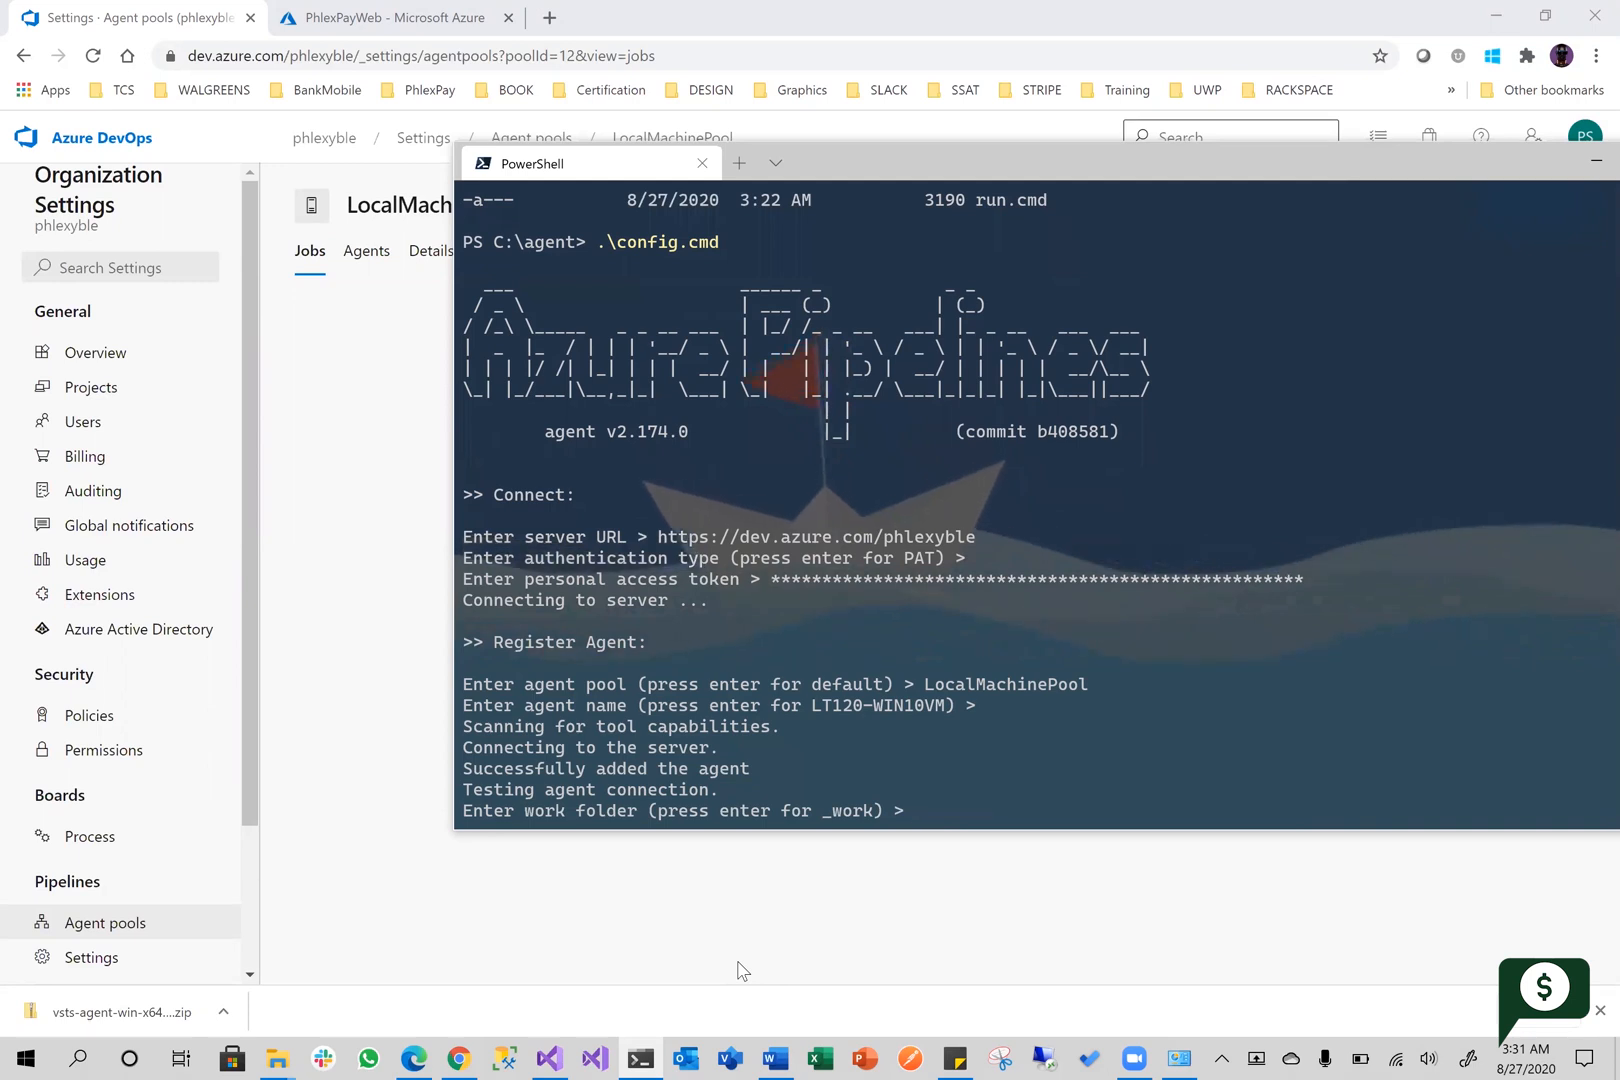
pyautogui.press('Return')
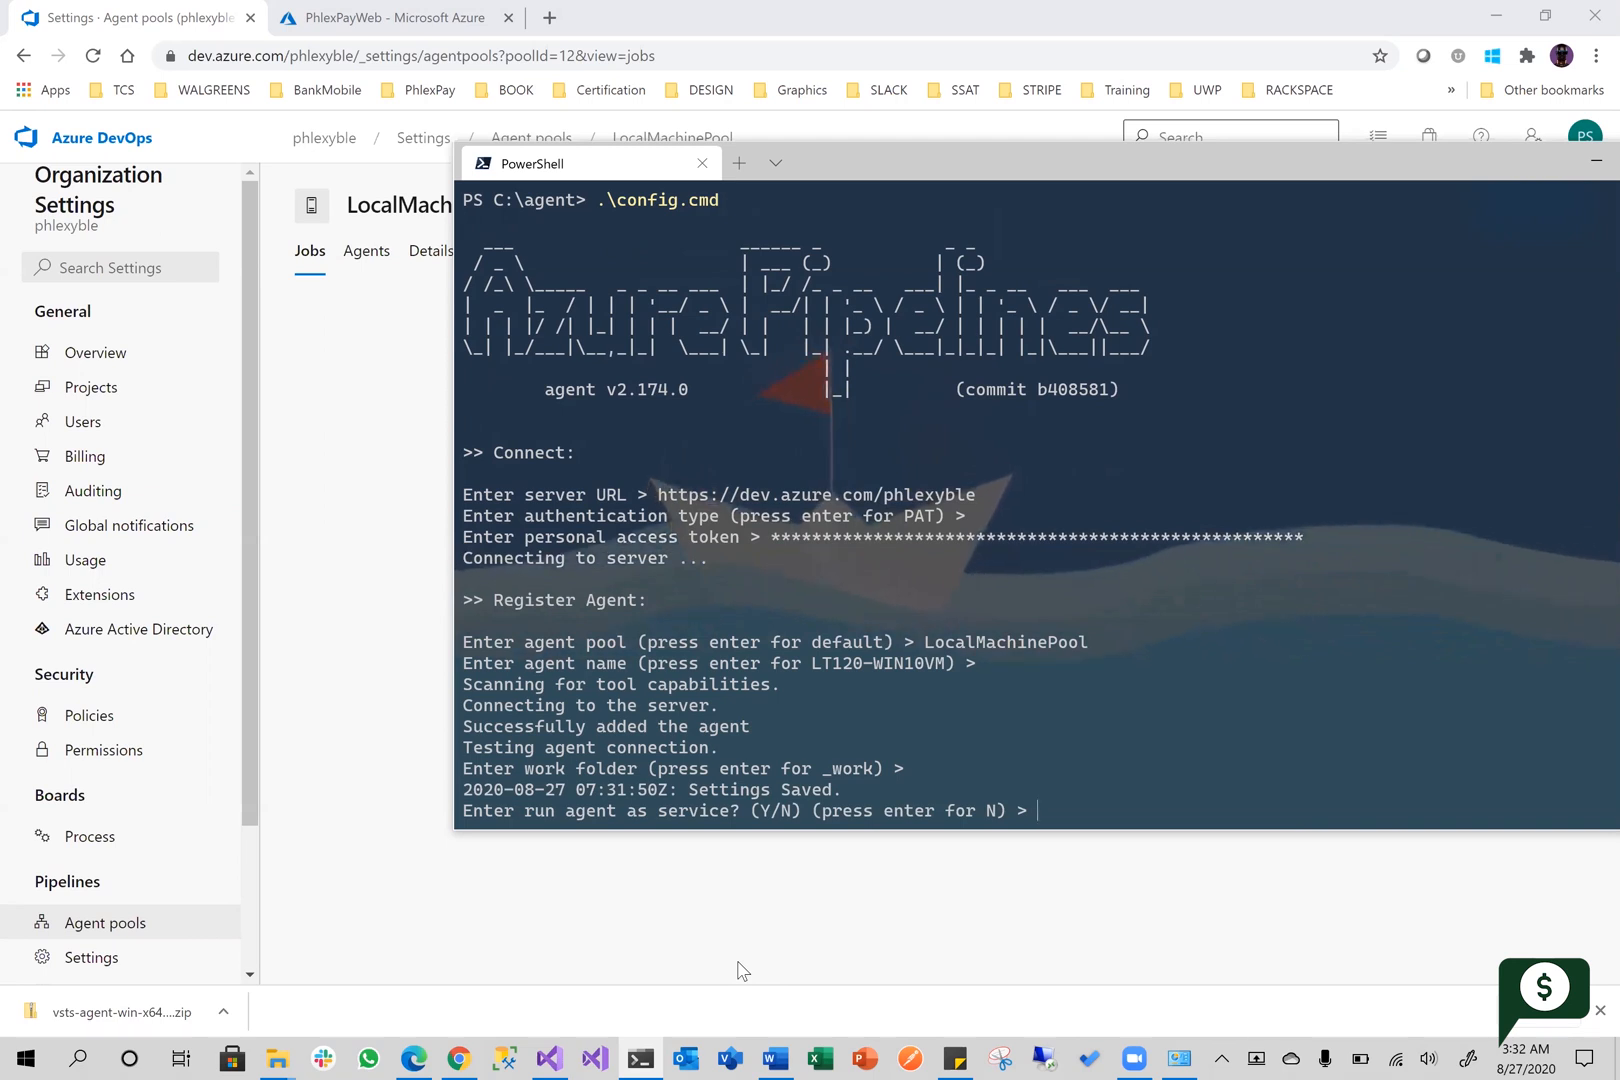
pyautogui.press('Return')
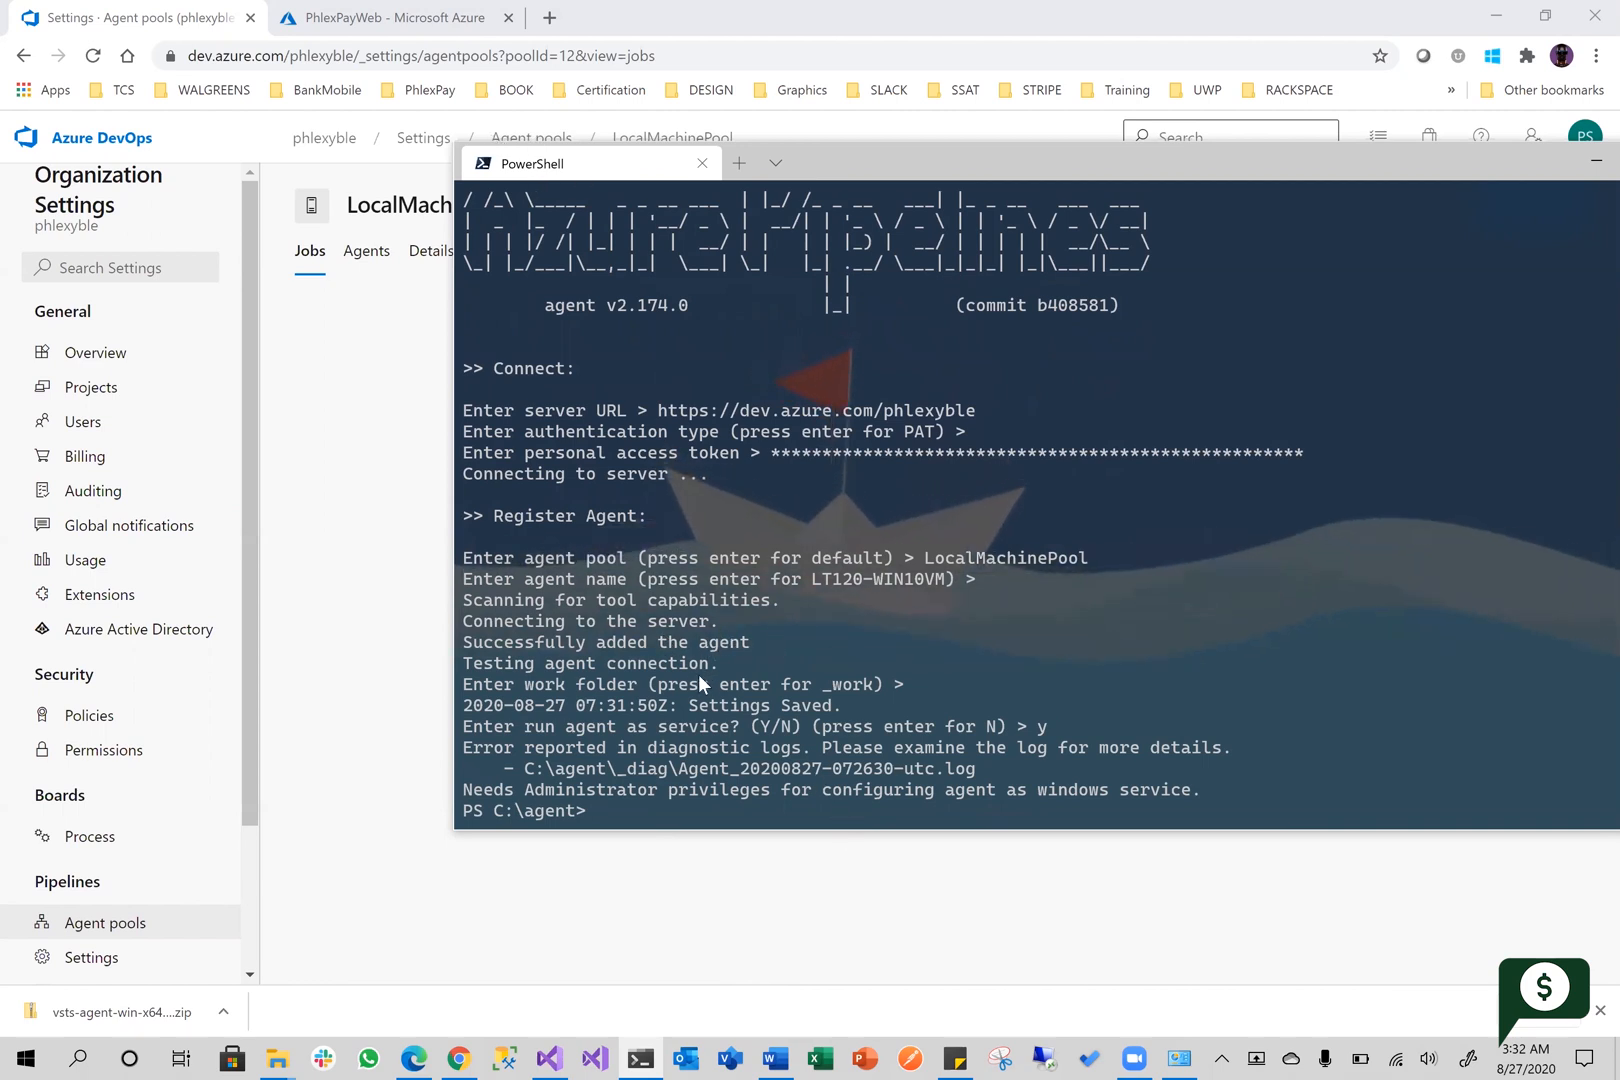
pyautogui.scroll(3, 699, 684)
pyautogui.scroll(-3, 742, 707)
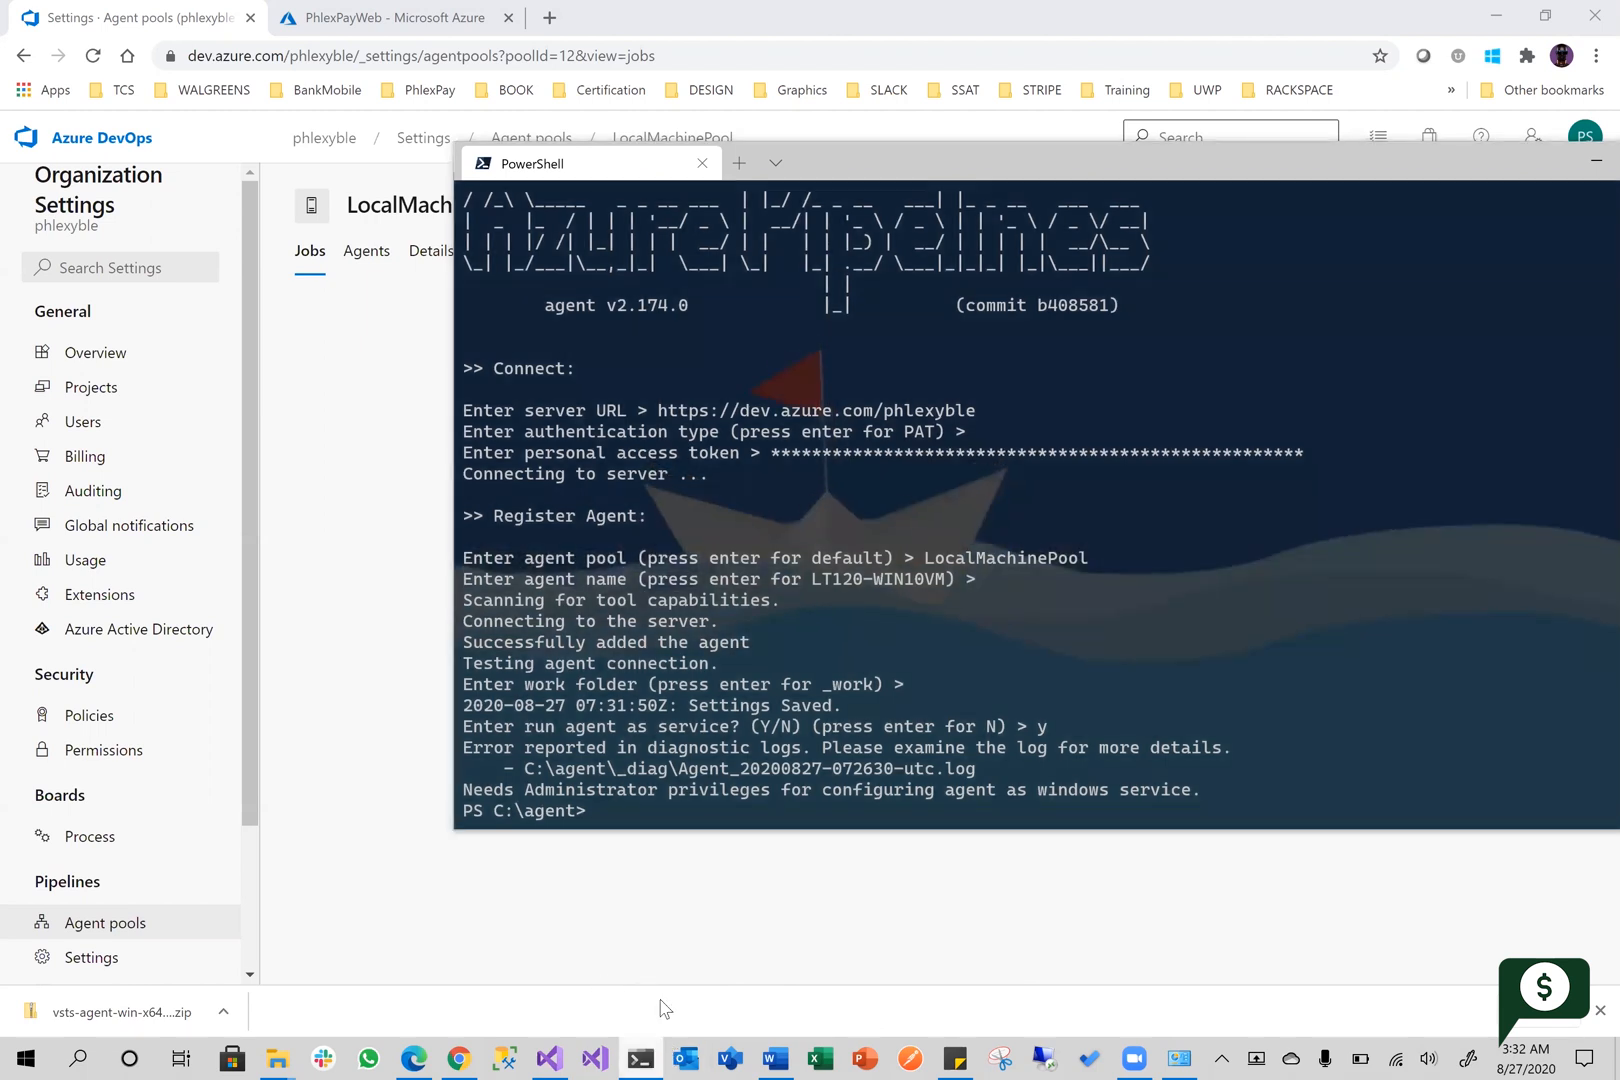
# Launch Windows Terminal as administrator, allow it to make changes and change the directory to \agent
pyautogui.rightClick(641, 1058)
pyautogui.rightClick(641, 945)
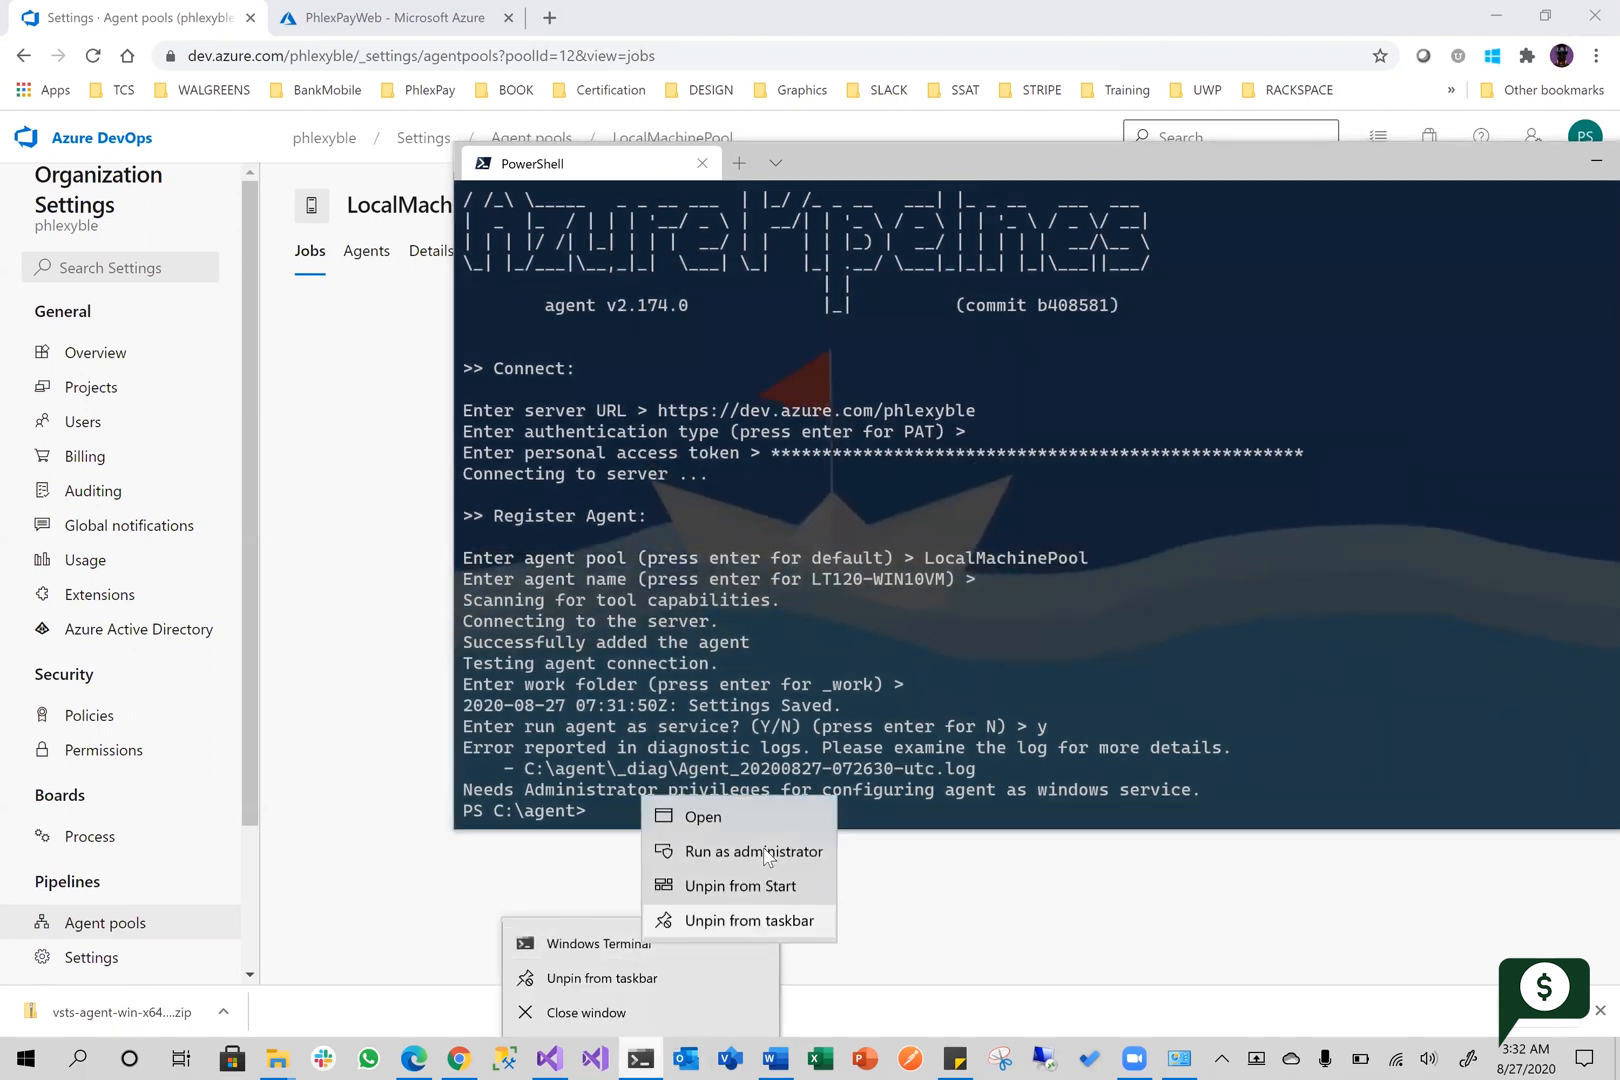
pyautogui.click(767, 857)
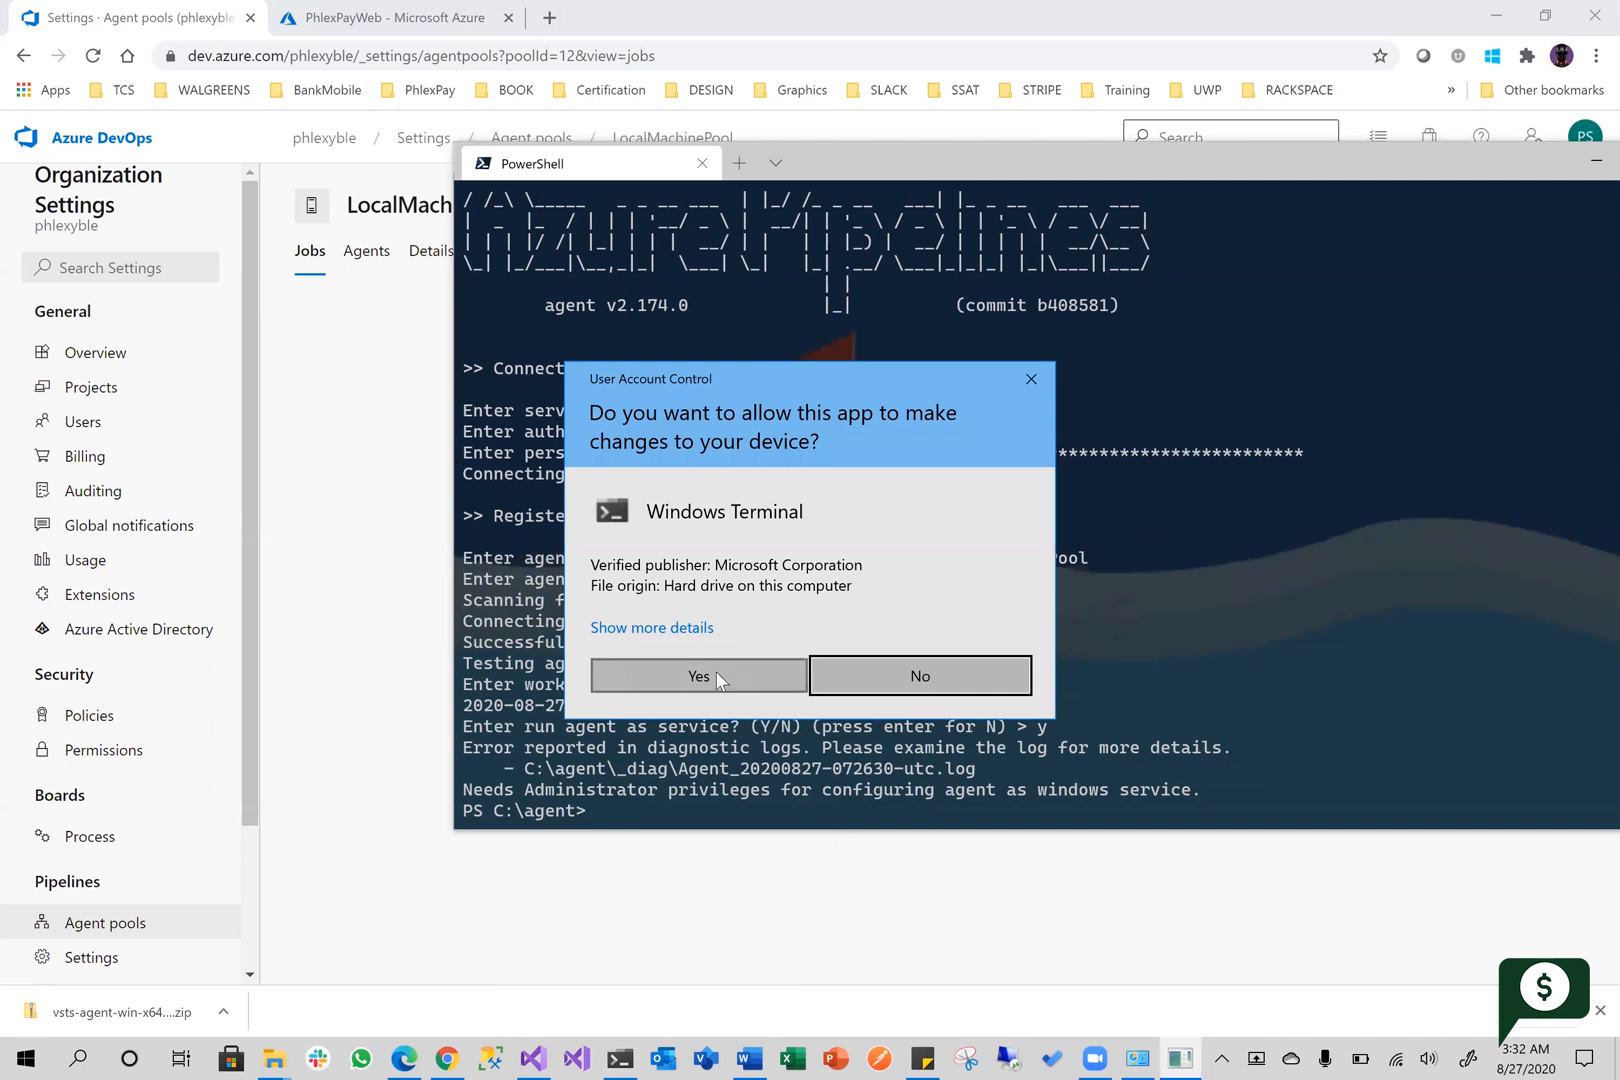
pyautogui.click(699, 676)
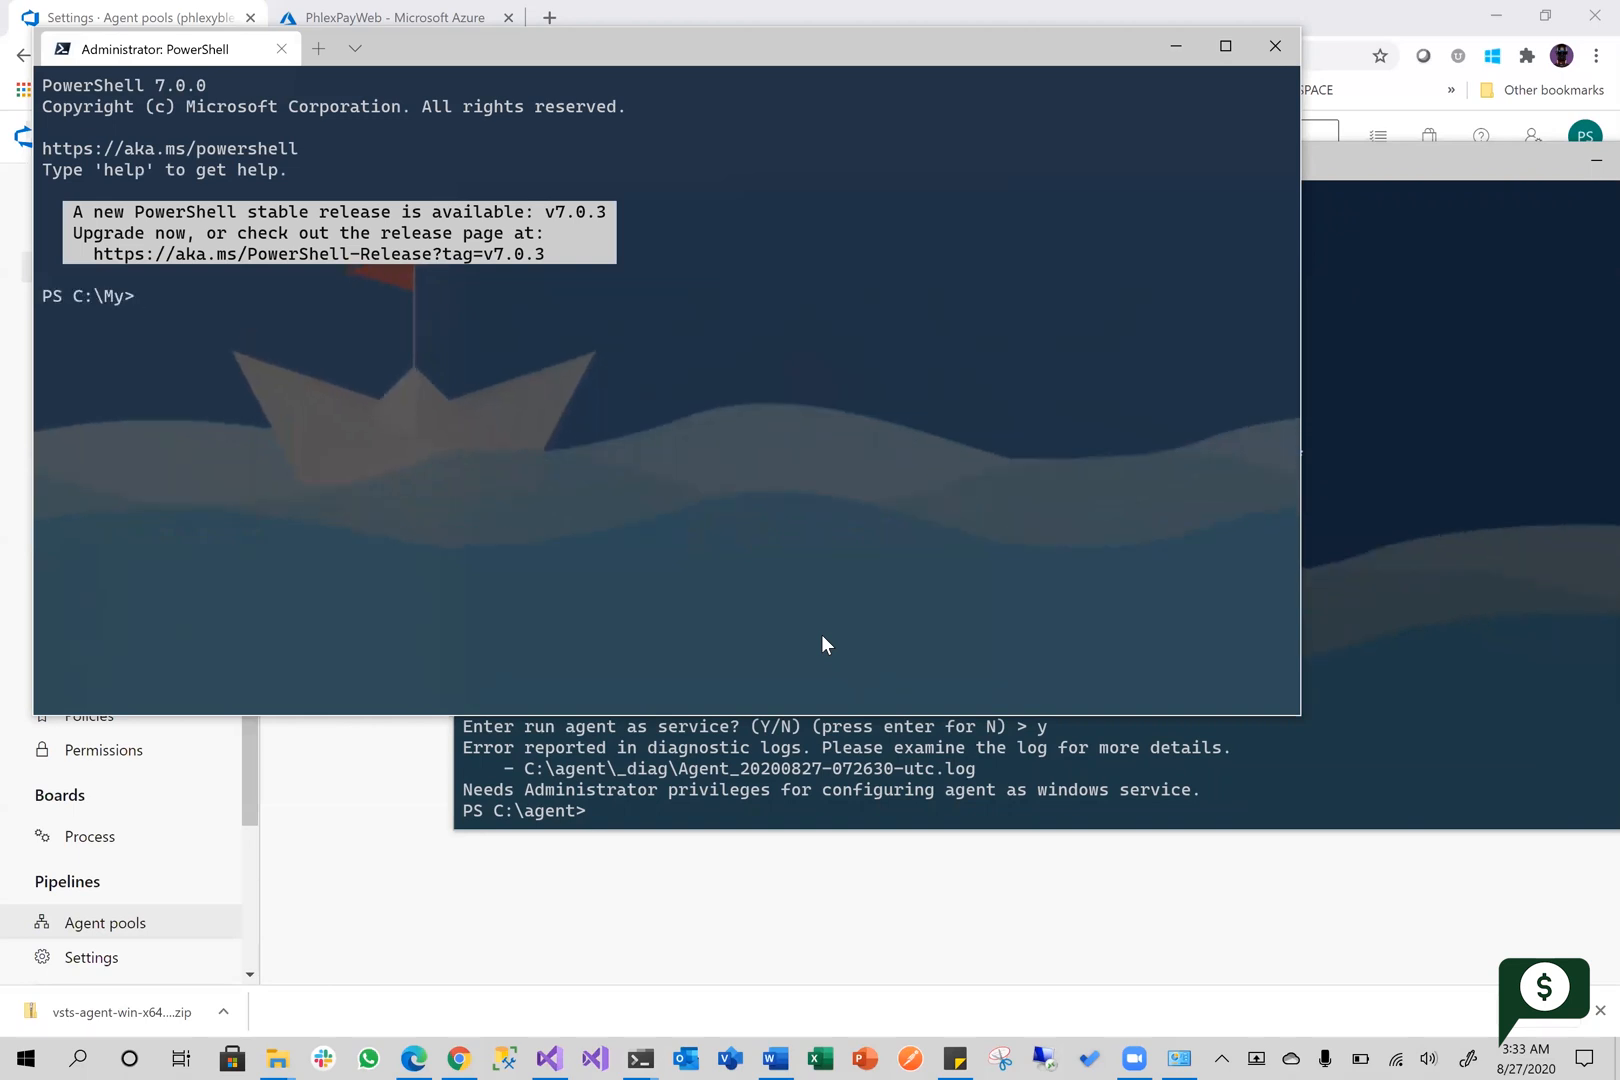
pyautogui.write('cd \\agent')
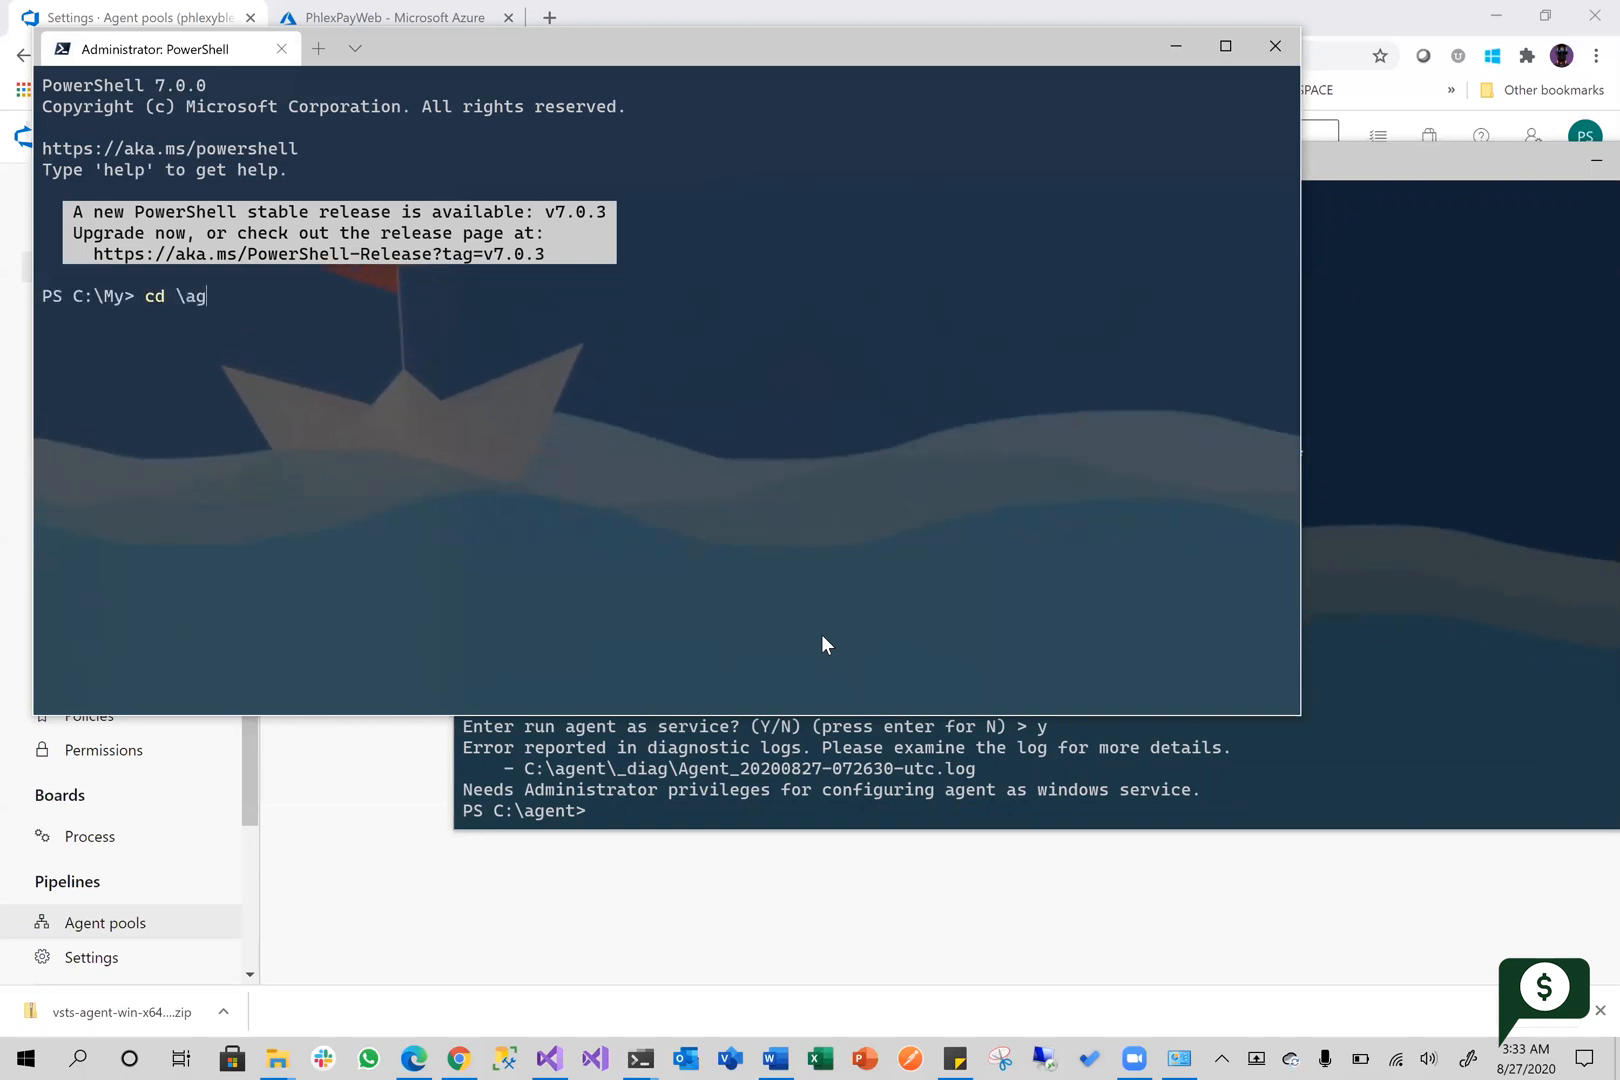
pyautogui.press('Return')
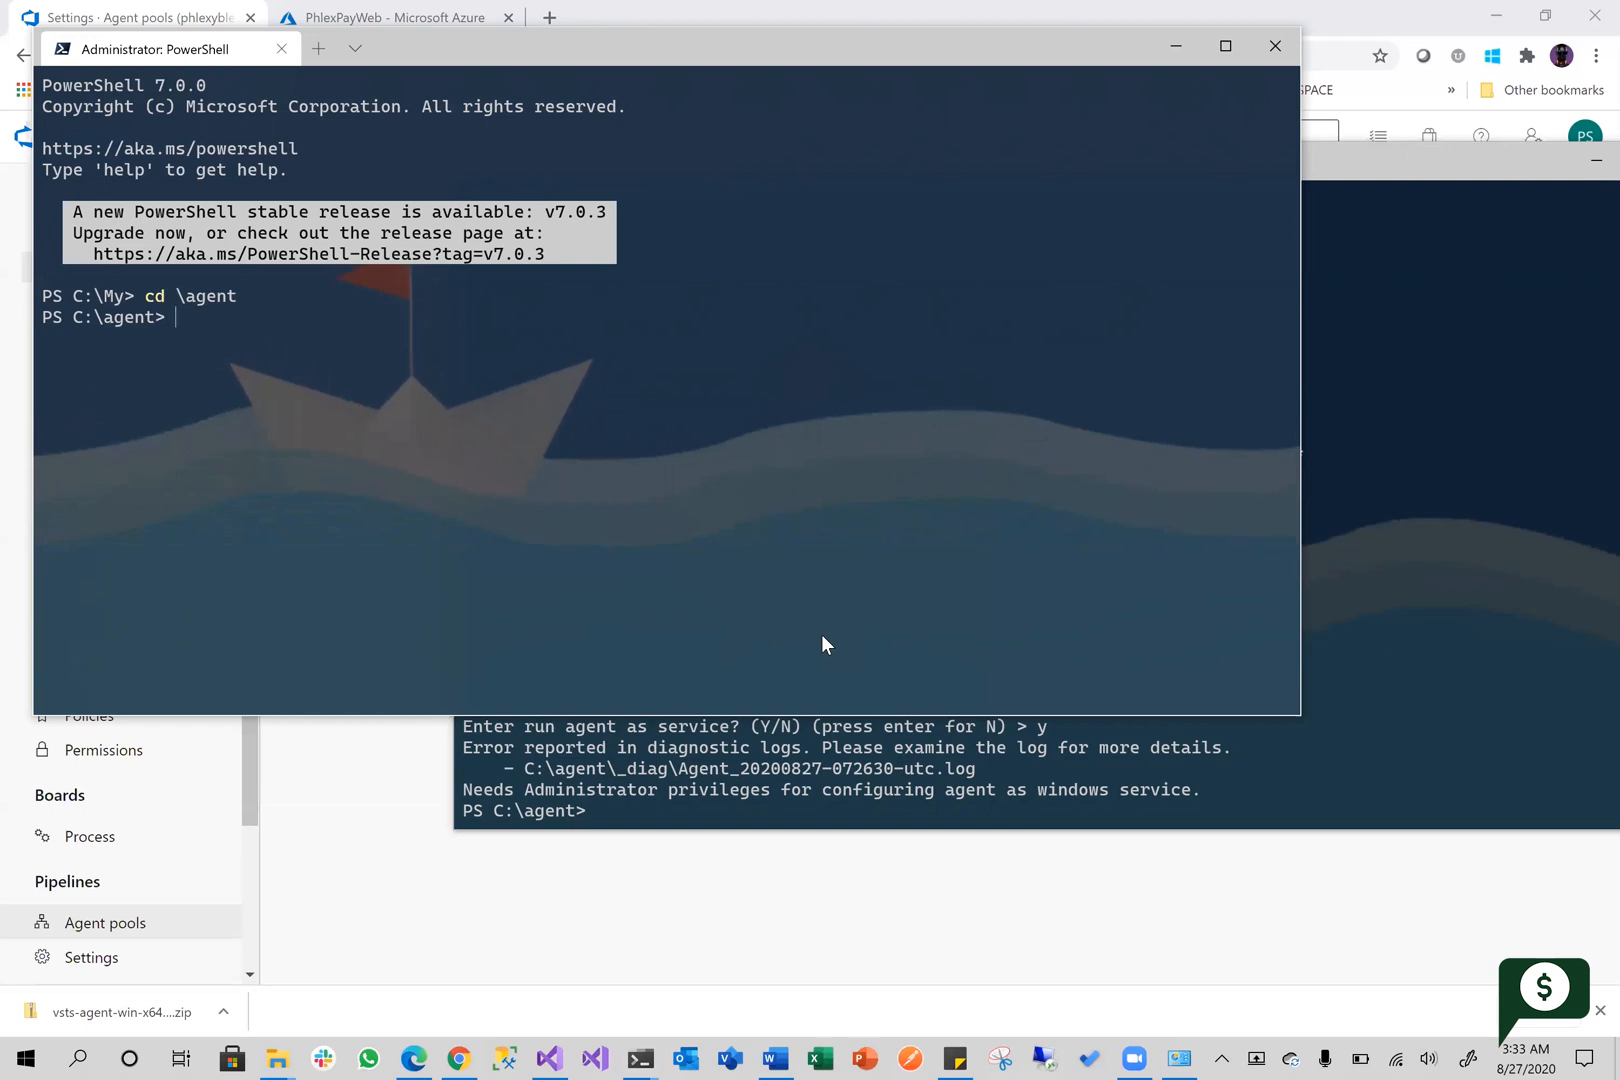
# Check the configuration command in the earlier PowerShell window and try running .\config.cmd in the administrator session
pyautogui.write('.')
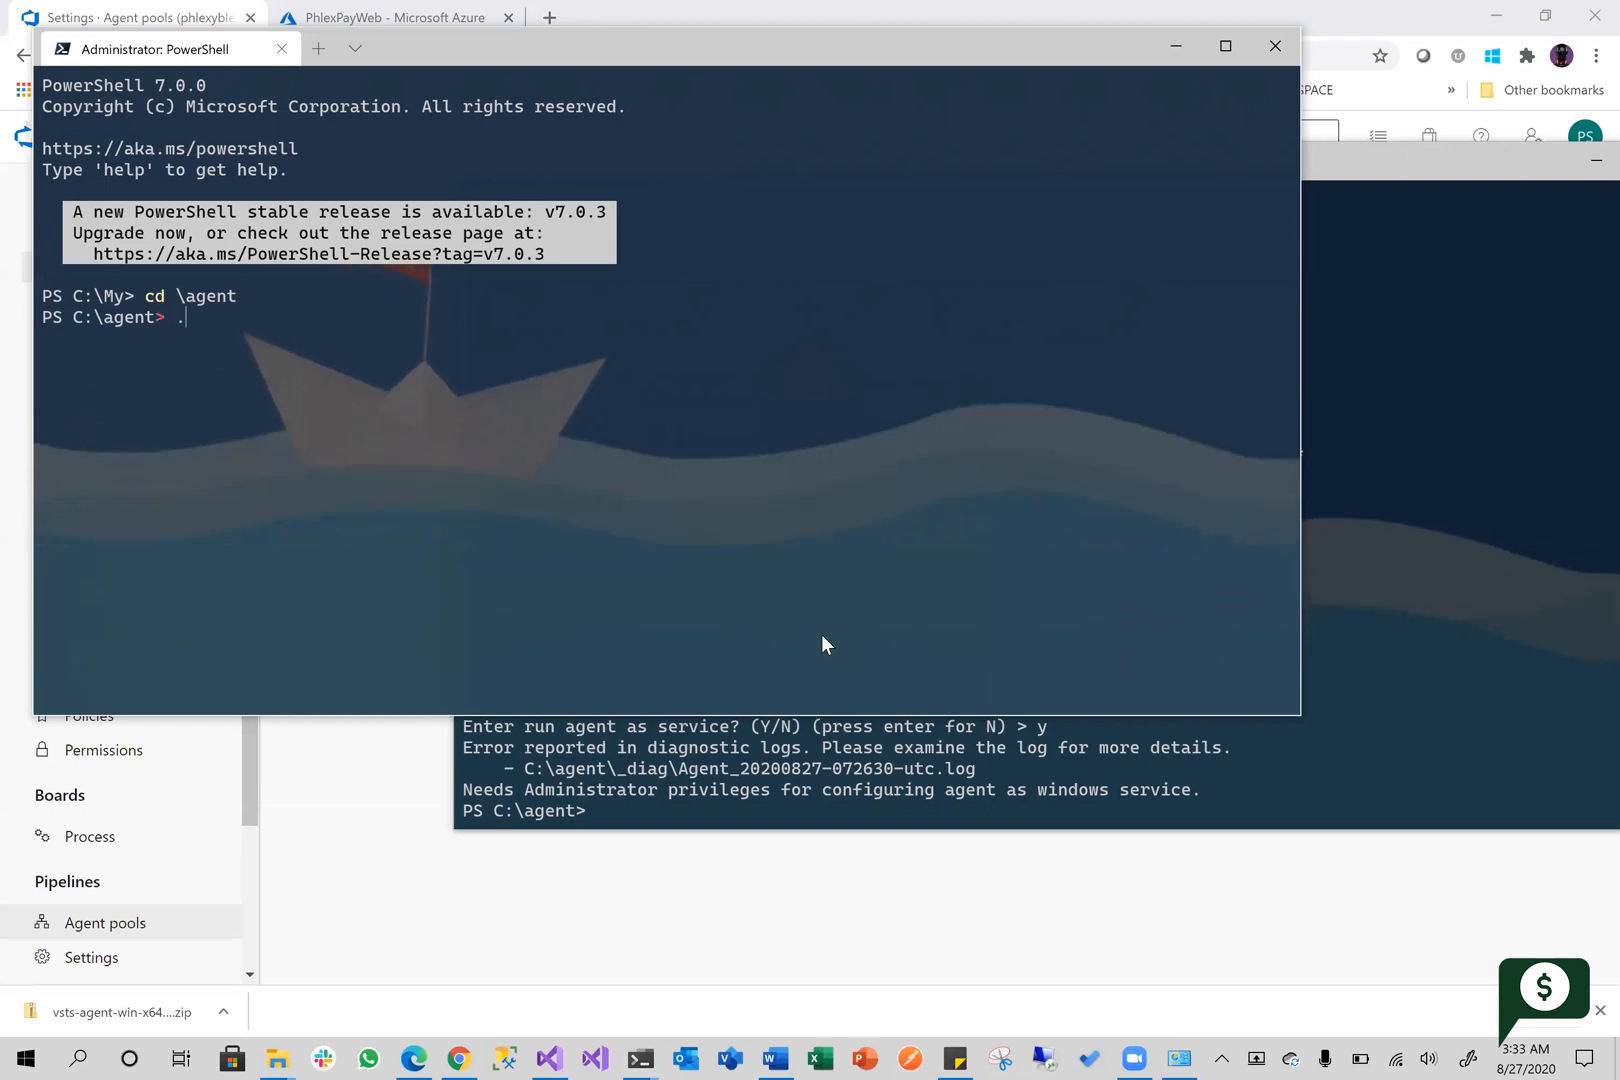
pyautogui.write('\\')
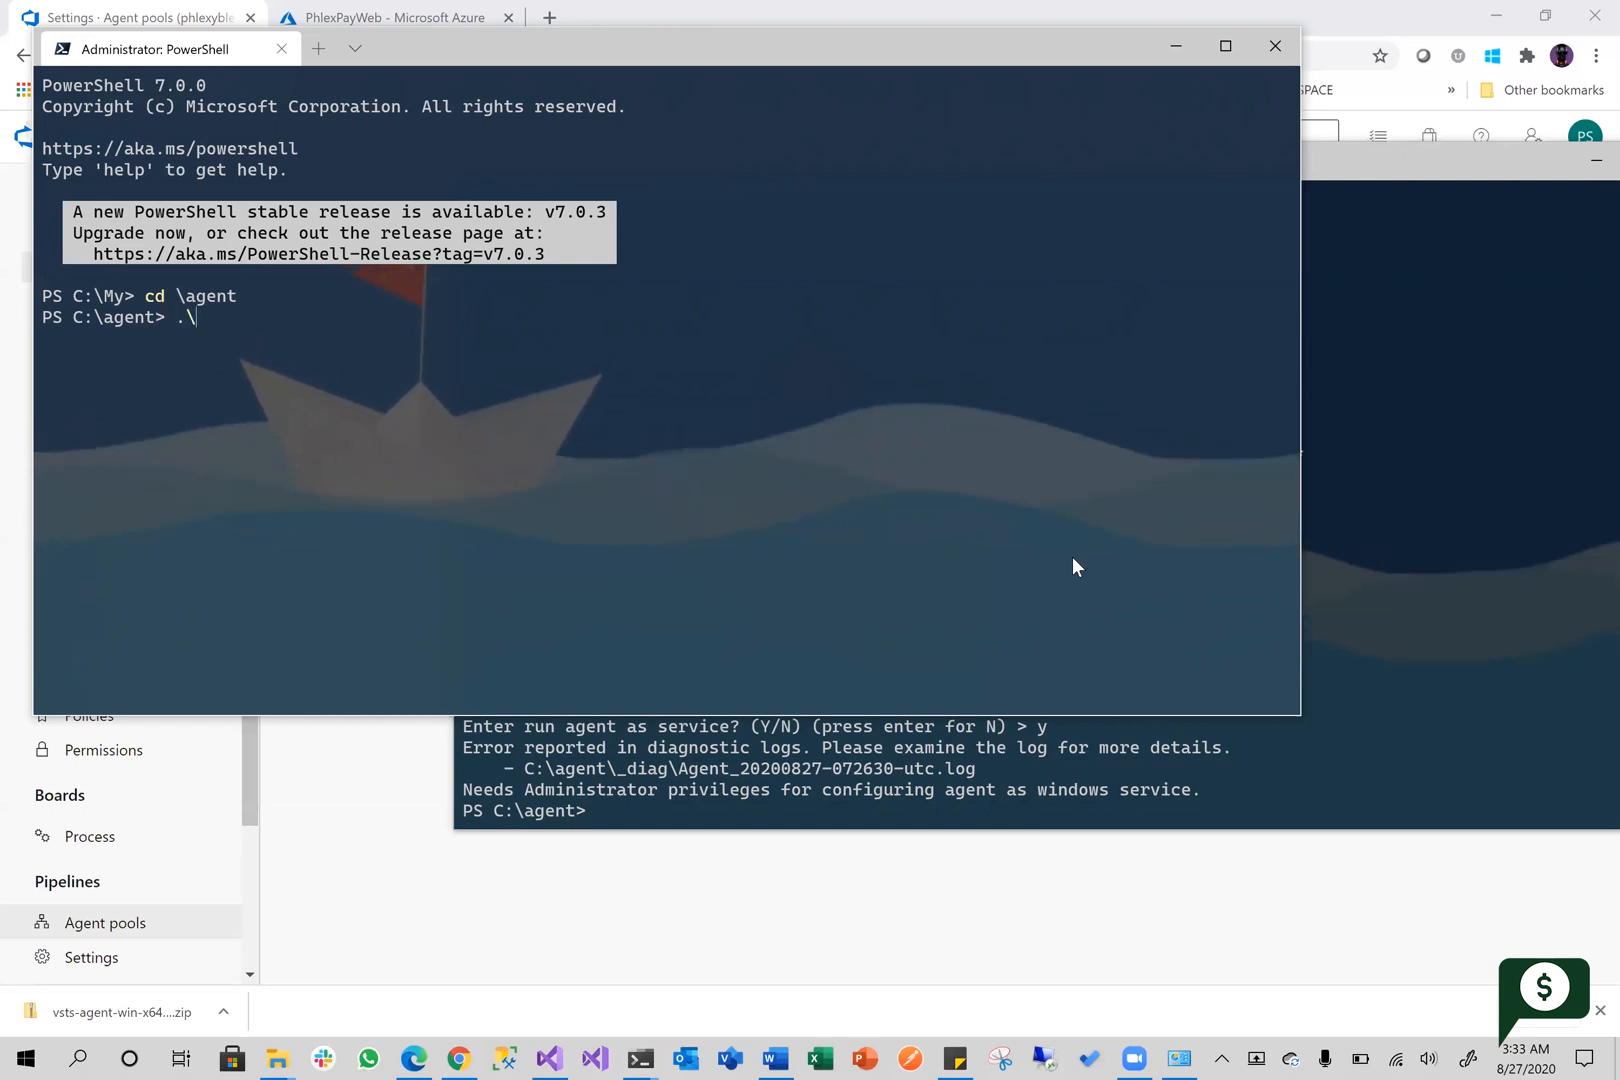
pyautogui.hotkey('alt', 'Tab')
pyautogui.scroll(1, 897, 612)
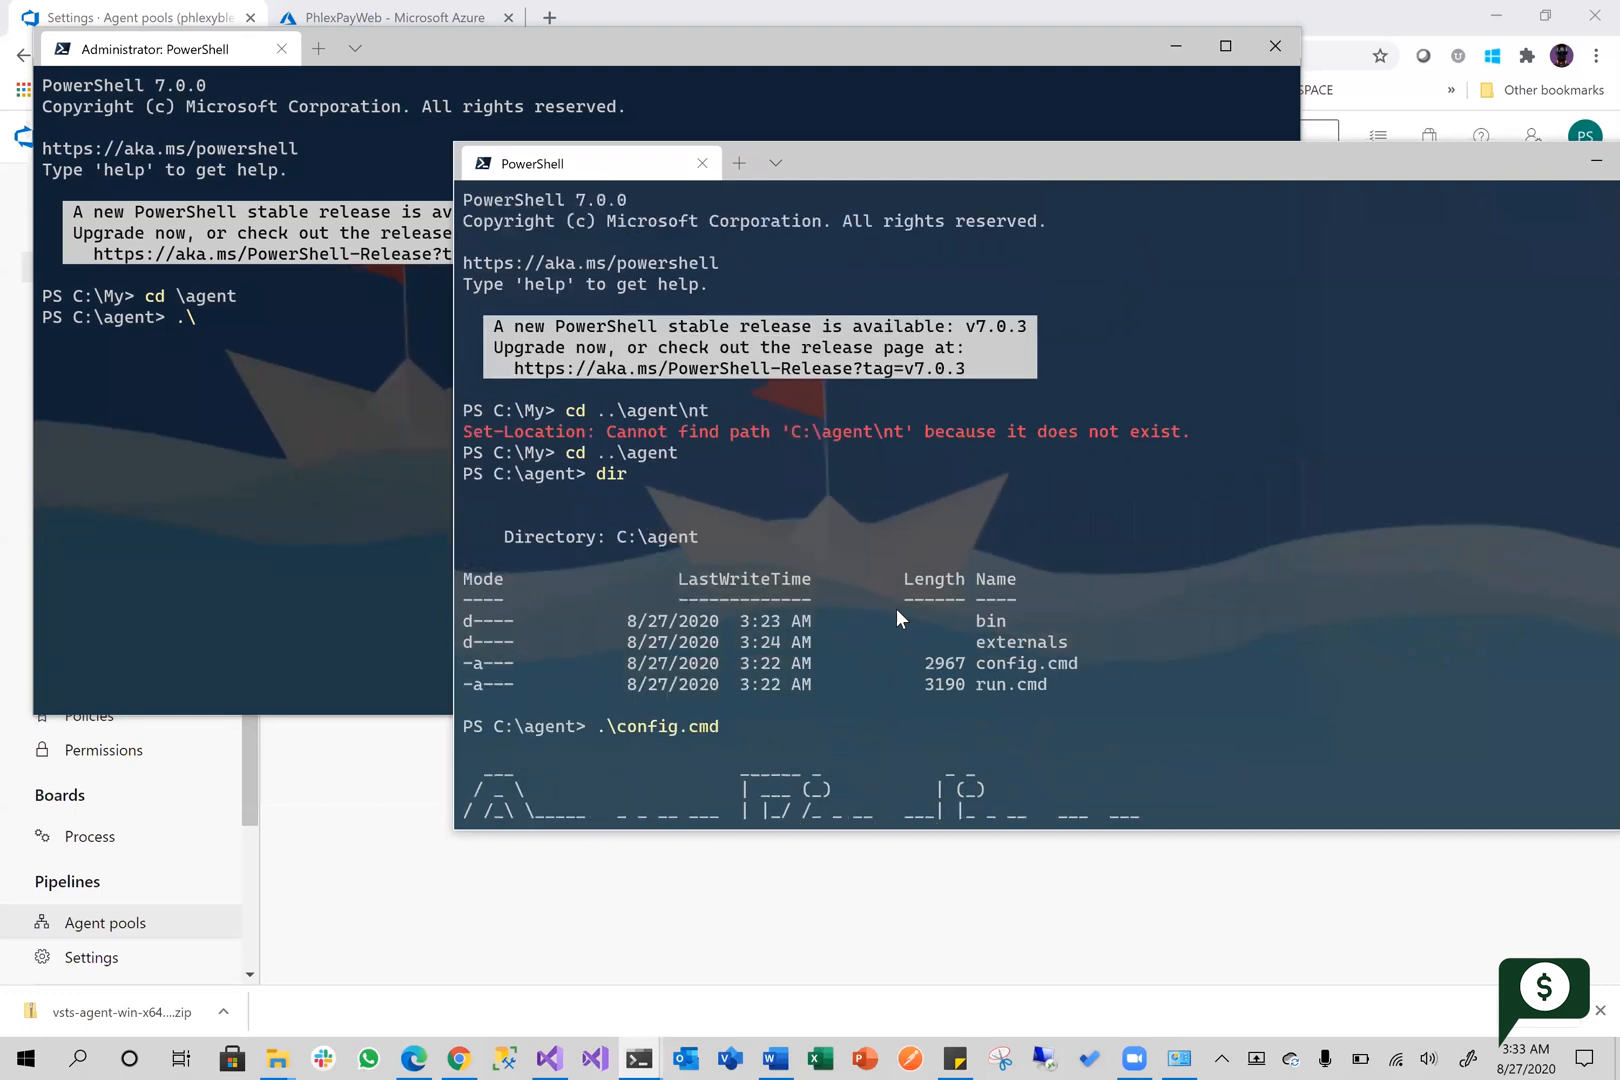
pyautogui.scroll(-3, 896, 608)
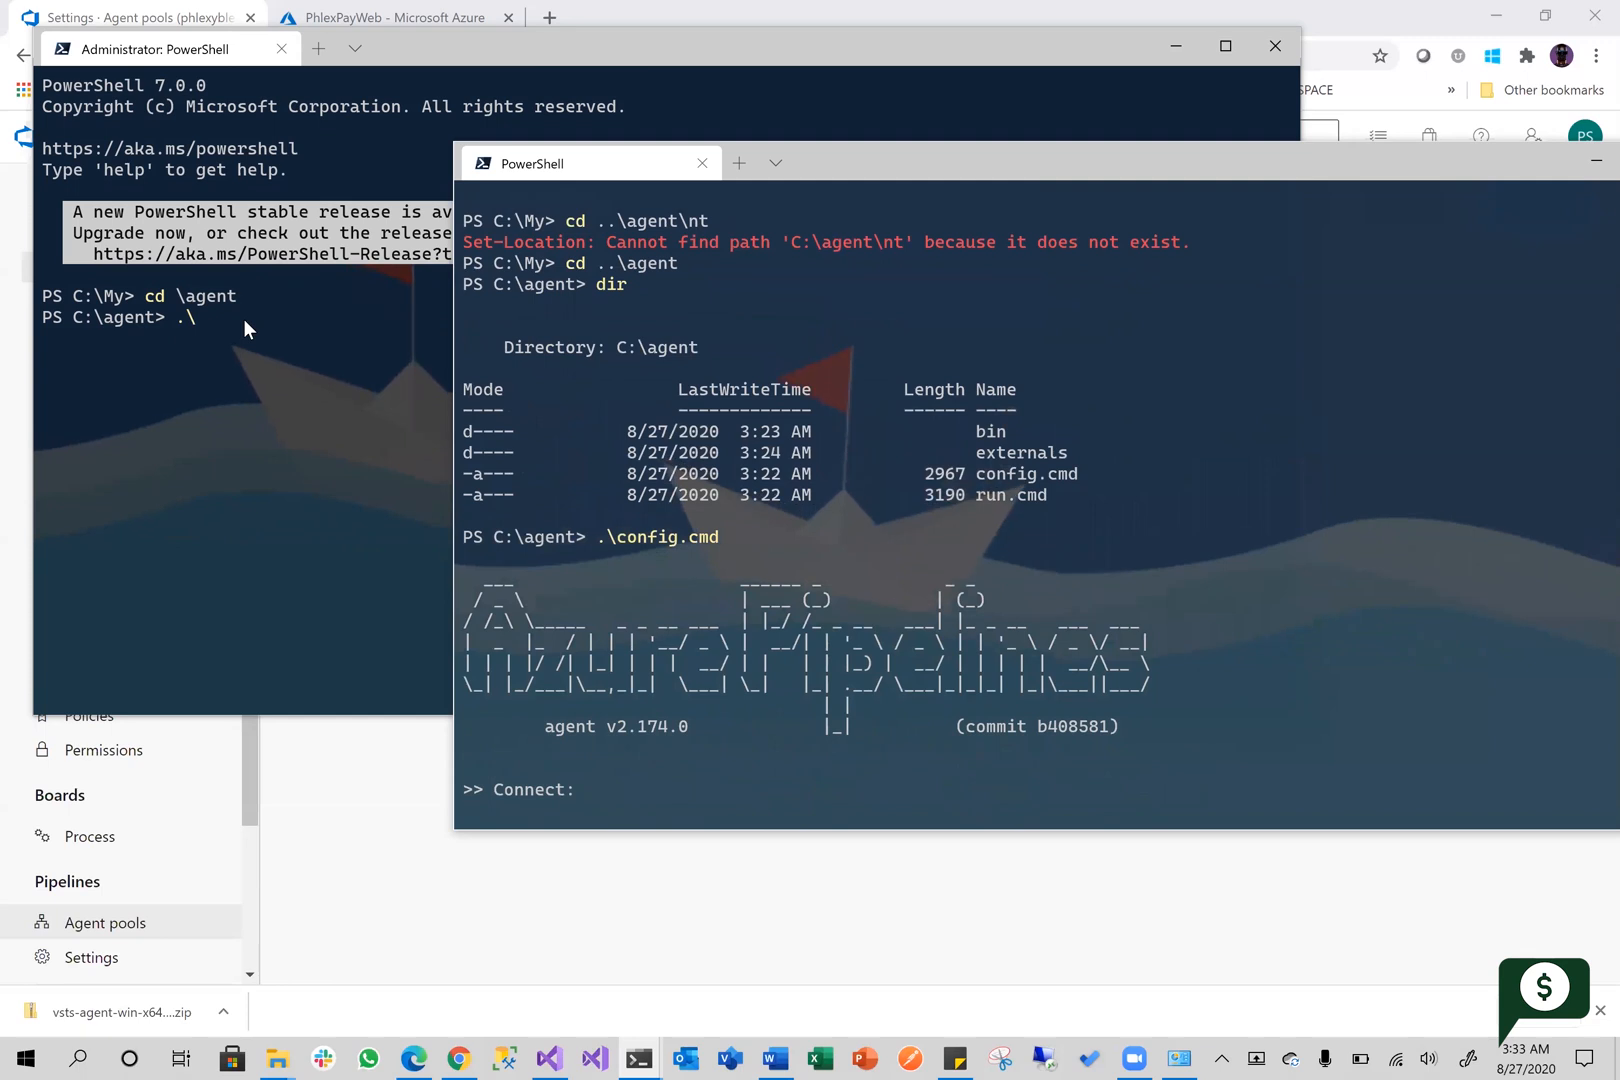
pyautogui.click(418, 399)
pyautogui.write('.\\config.')
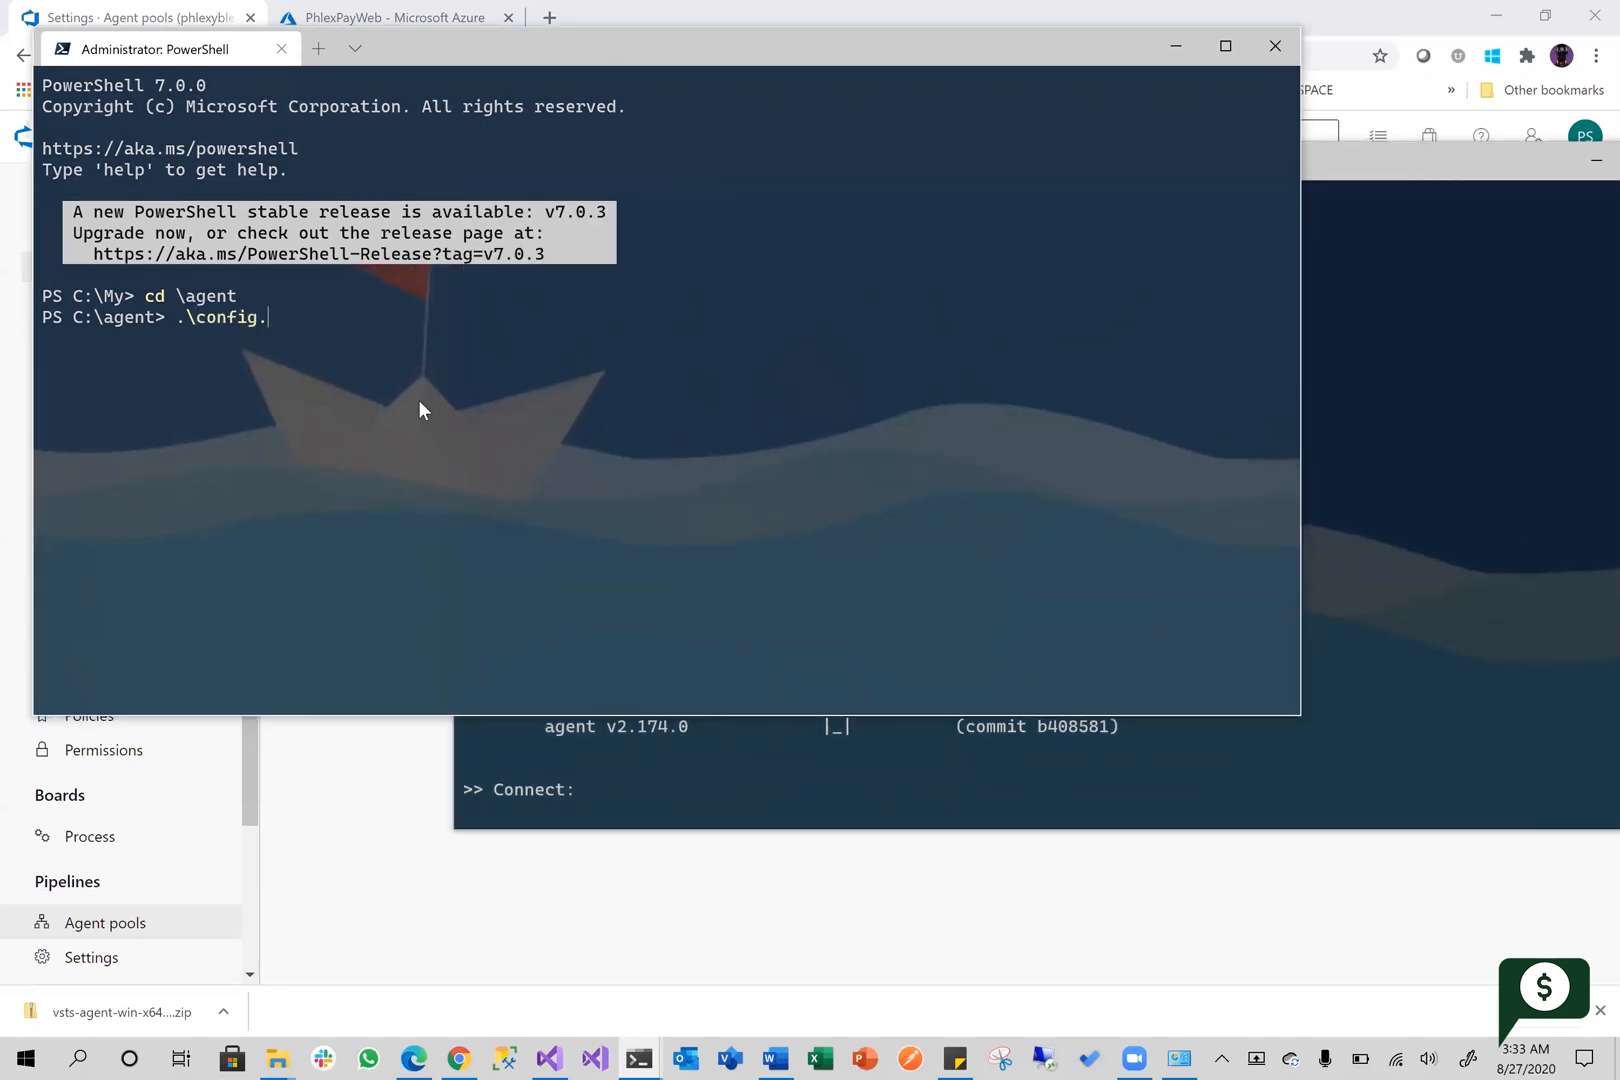
pyautogui.write('cmd')
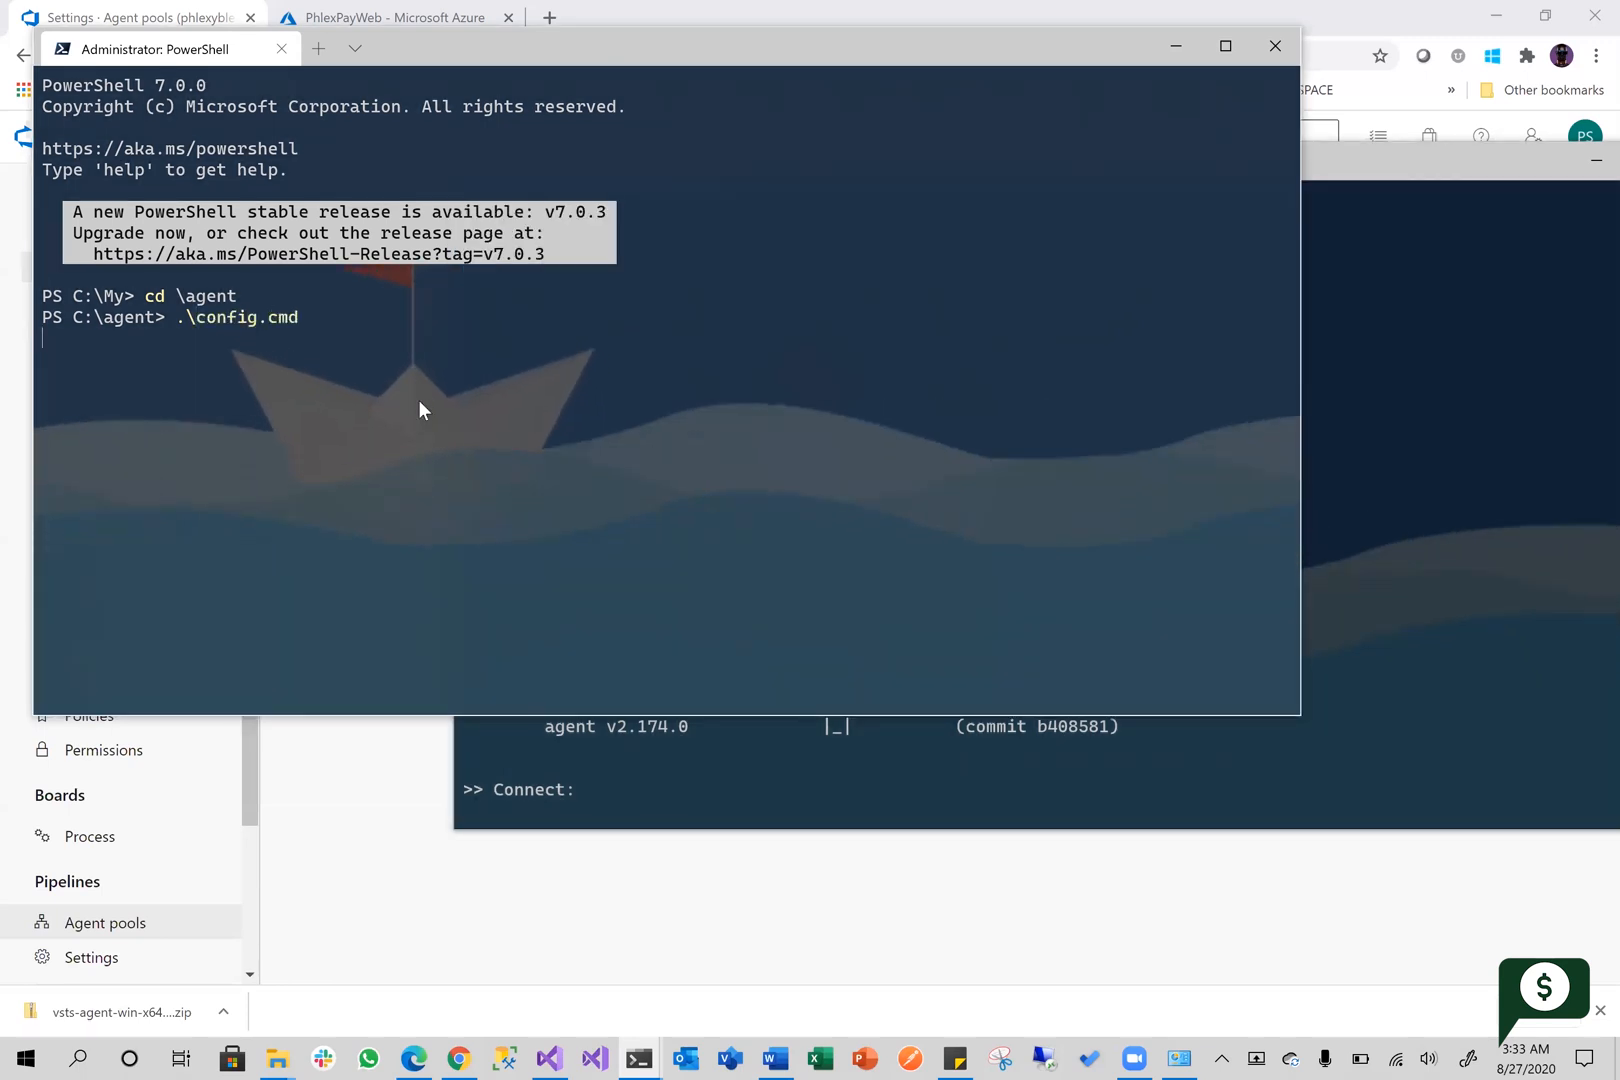
pyautogui.press('Return')
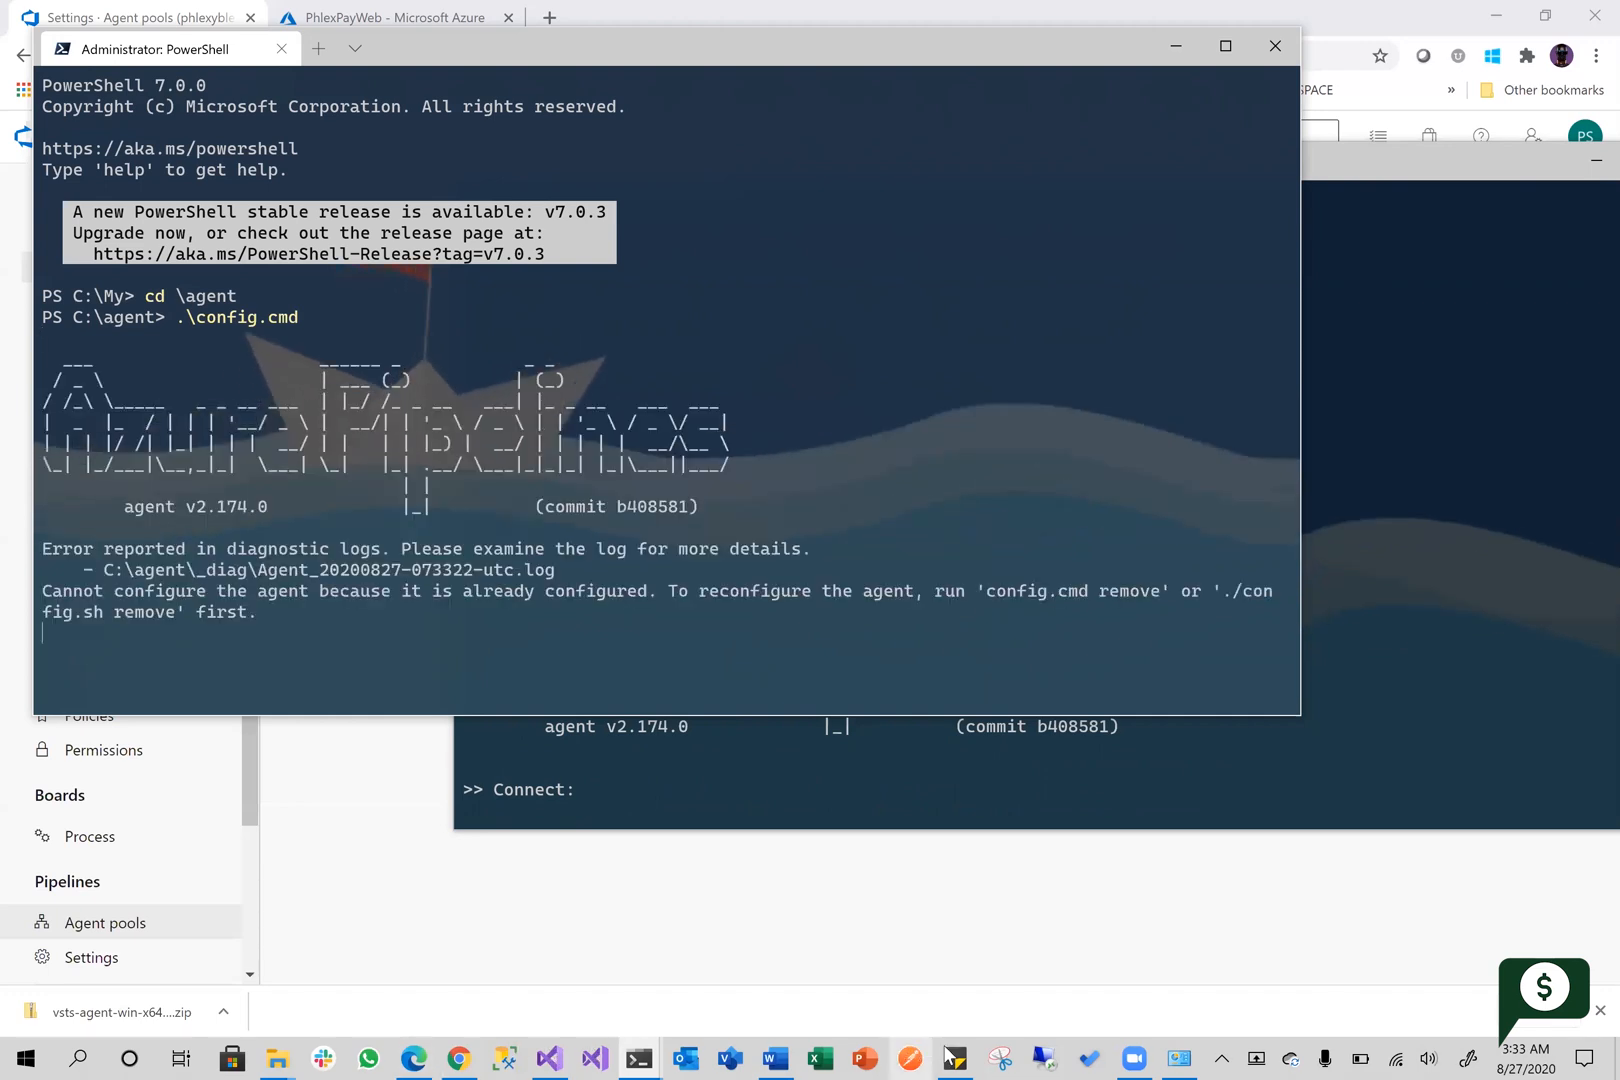
# Run .\config.cmd remove in the administrator session to remove the existing agent configuration
pyautogui.moveTo(957, 1055)
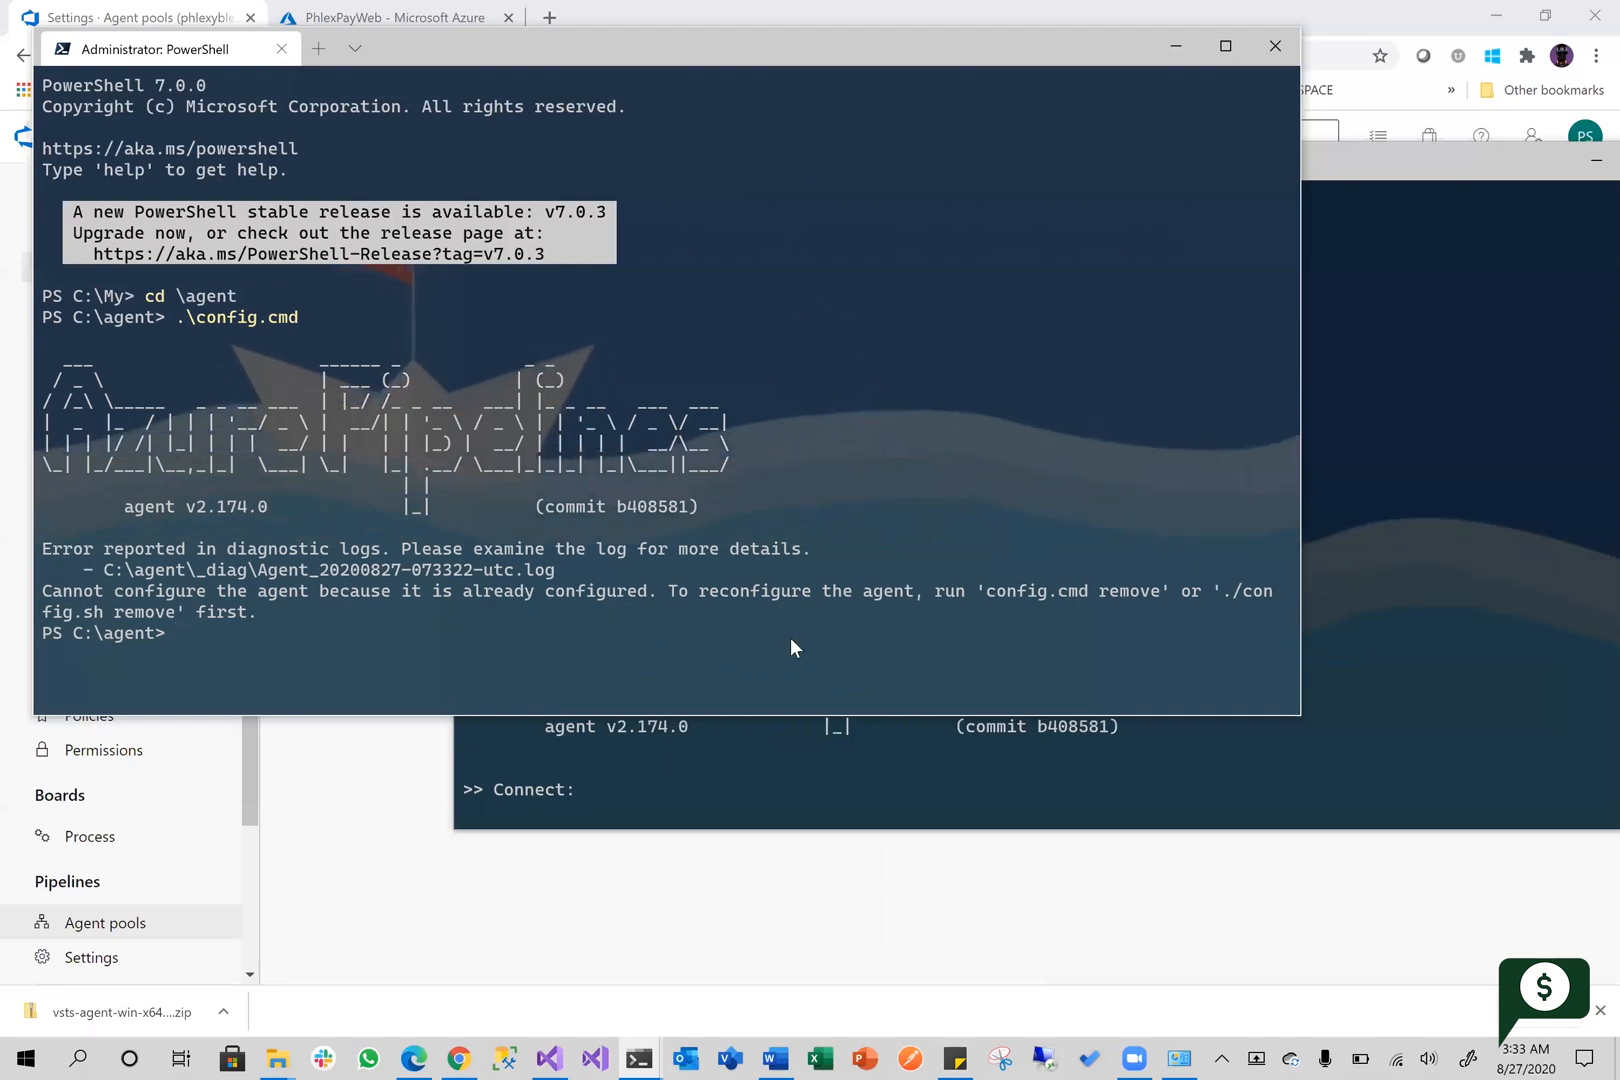
pyautogui.press('Up')
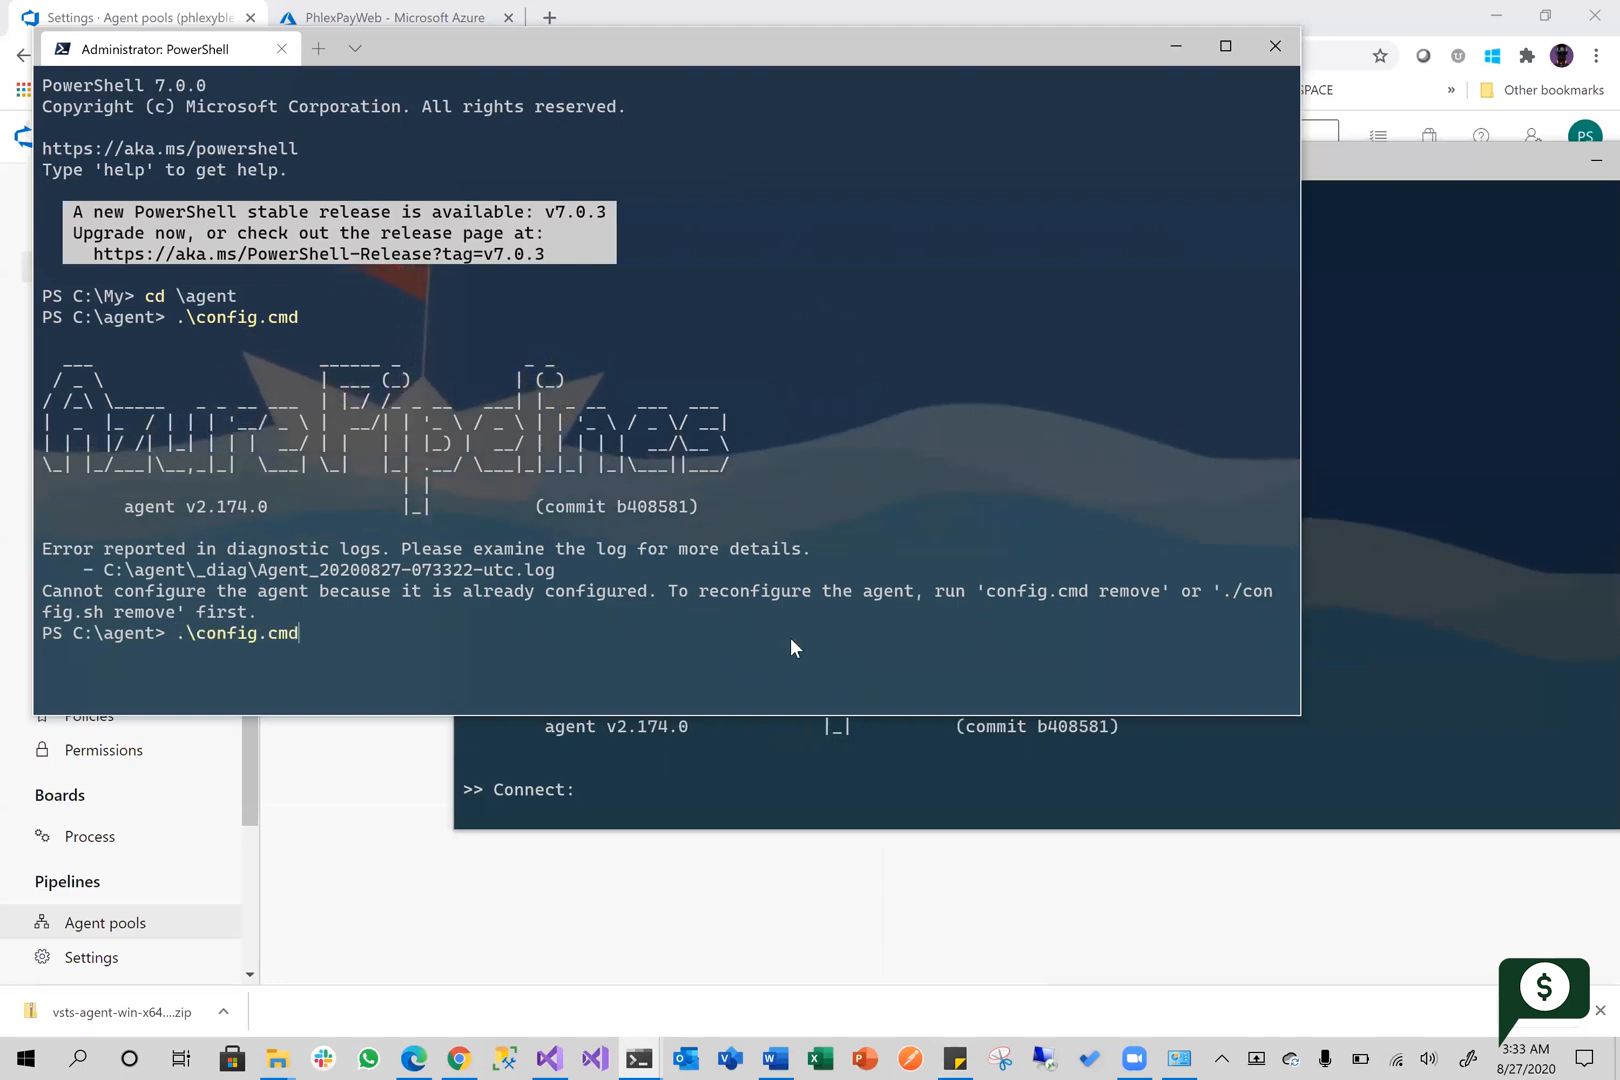
pyautogui.write('remove')
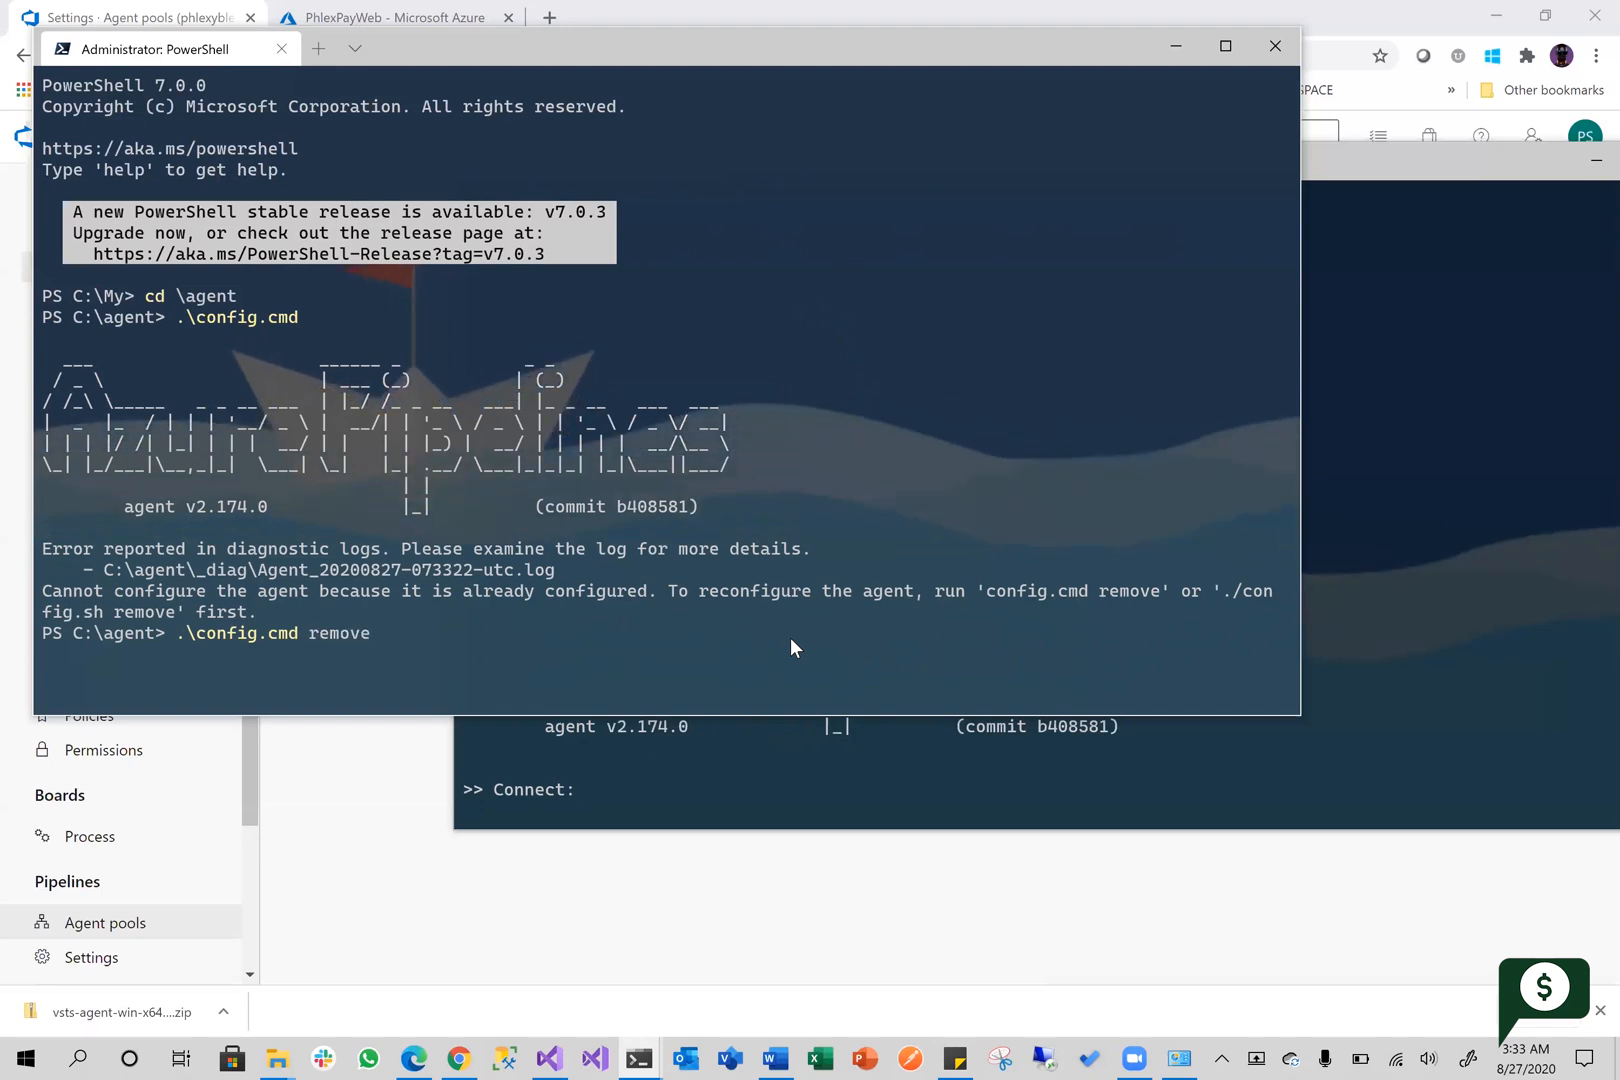
pyautogui.press('Return')
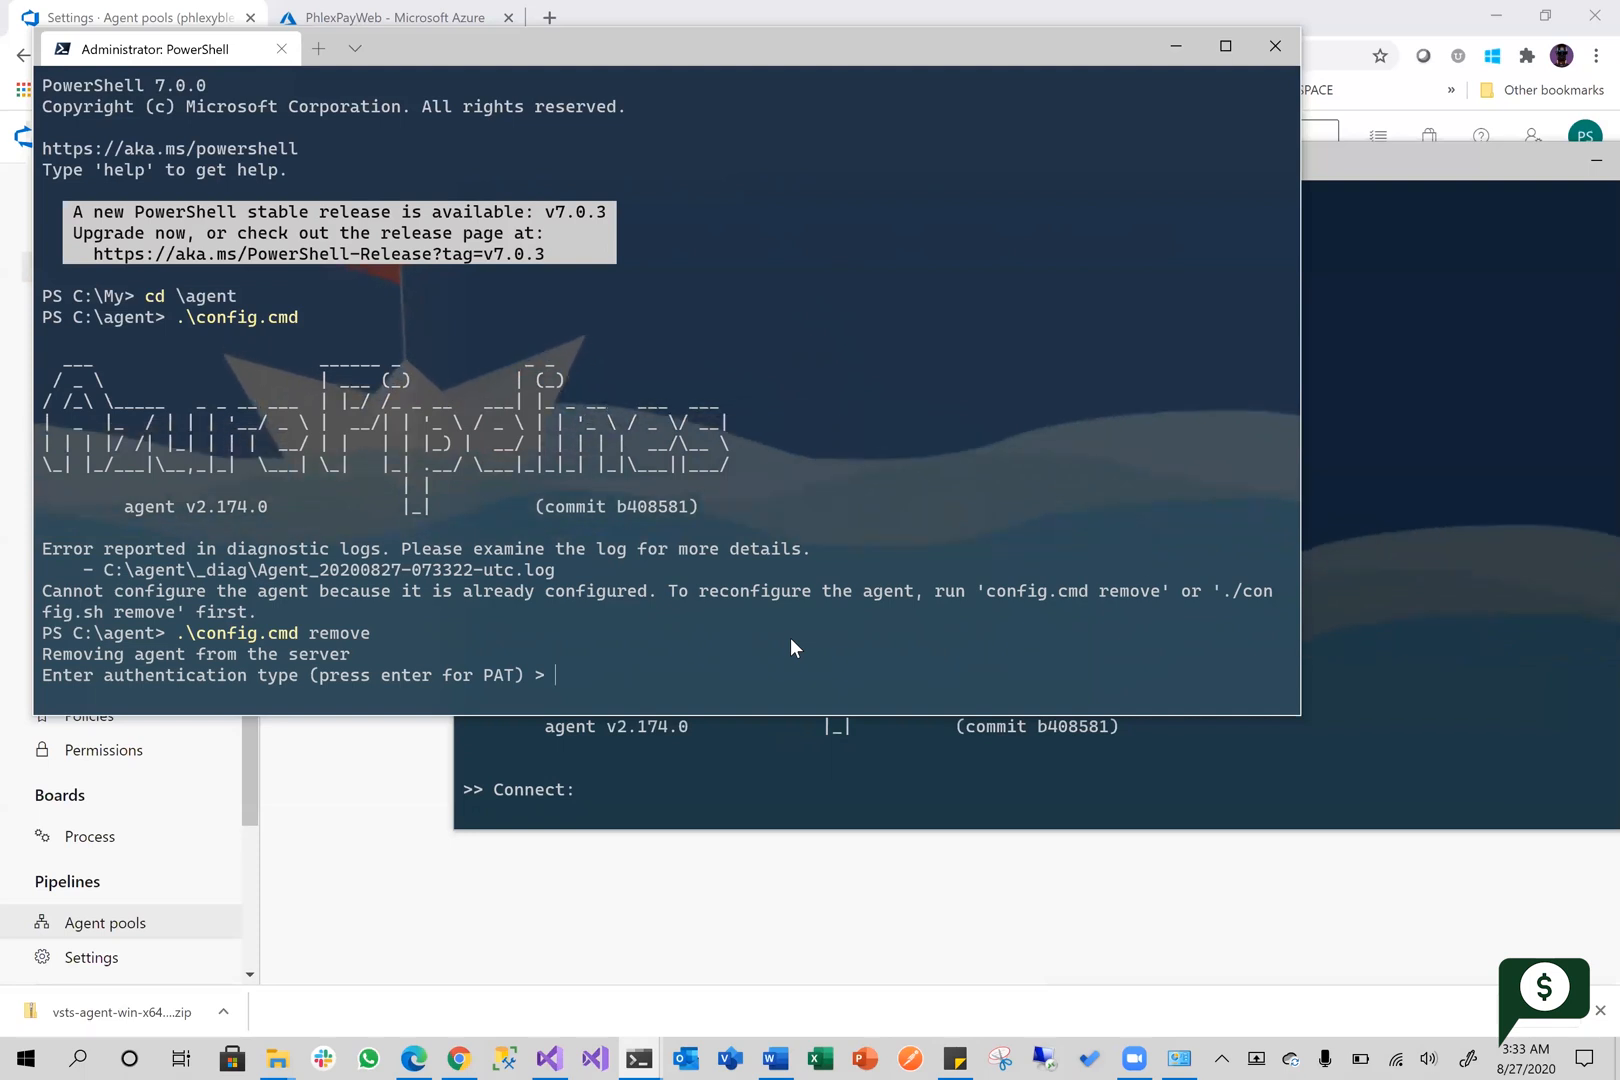
# Accept the default PAT authentication type and submit the personal access token copied from the sticky note
pyautogui.press('Return')
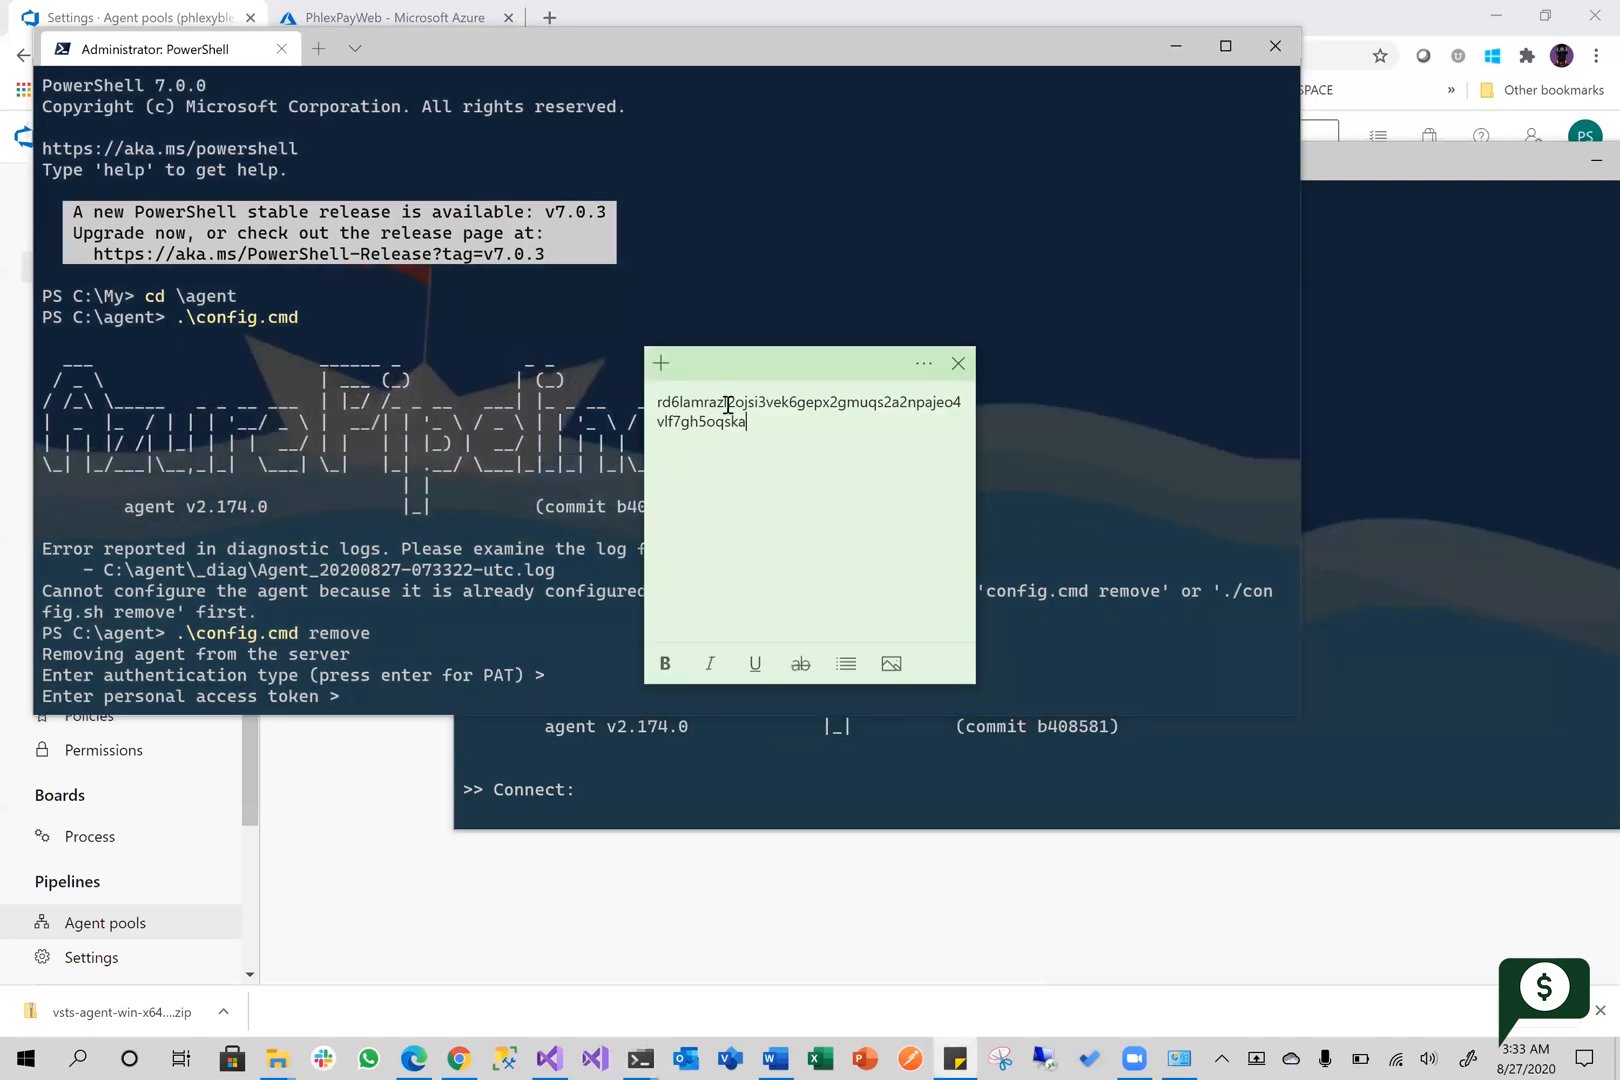
pyautogui.moveTo(750, 425); pyautogui.dragTo(636, 398)
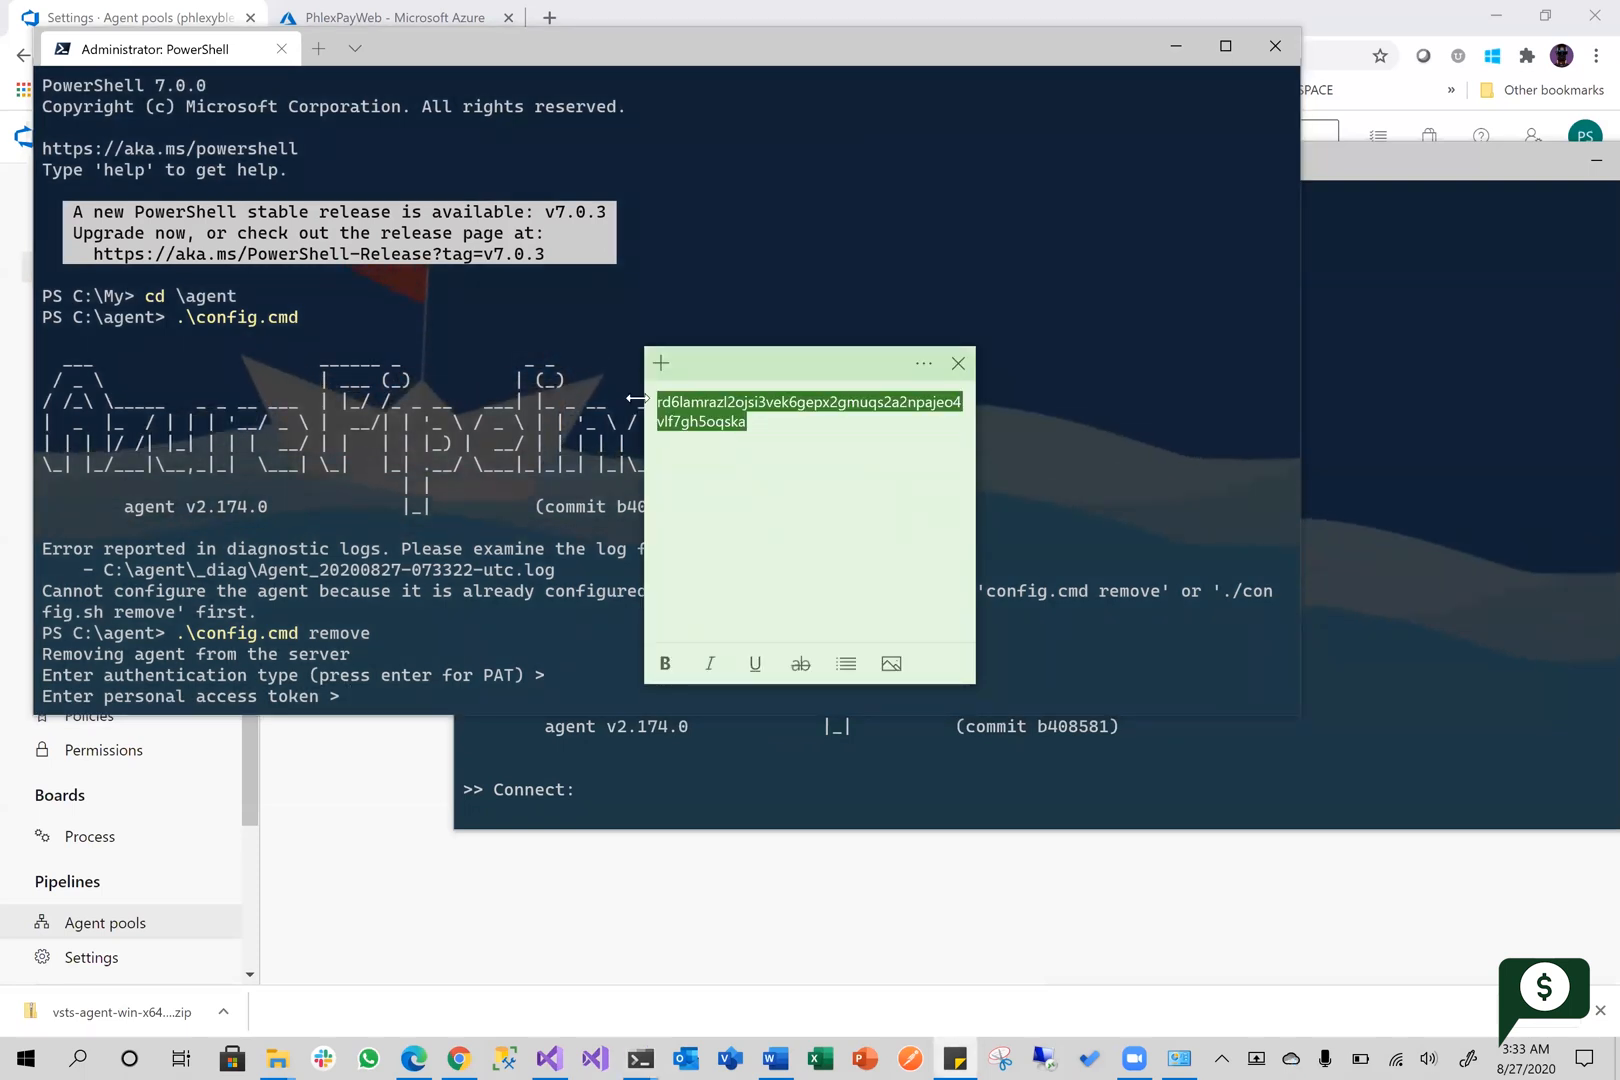
pyautogui.click(383, 688)
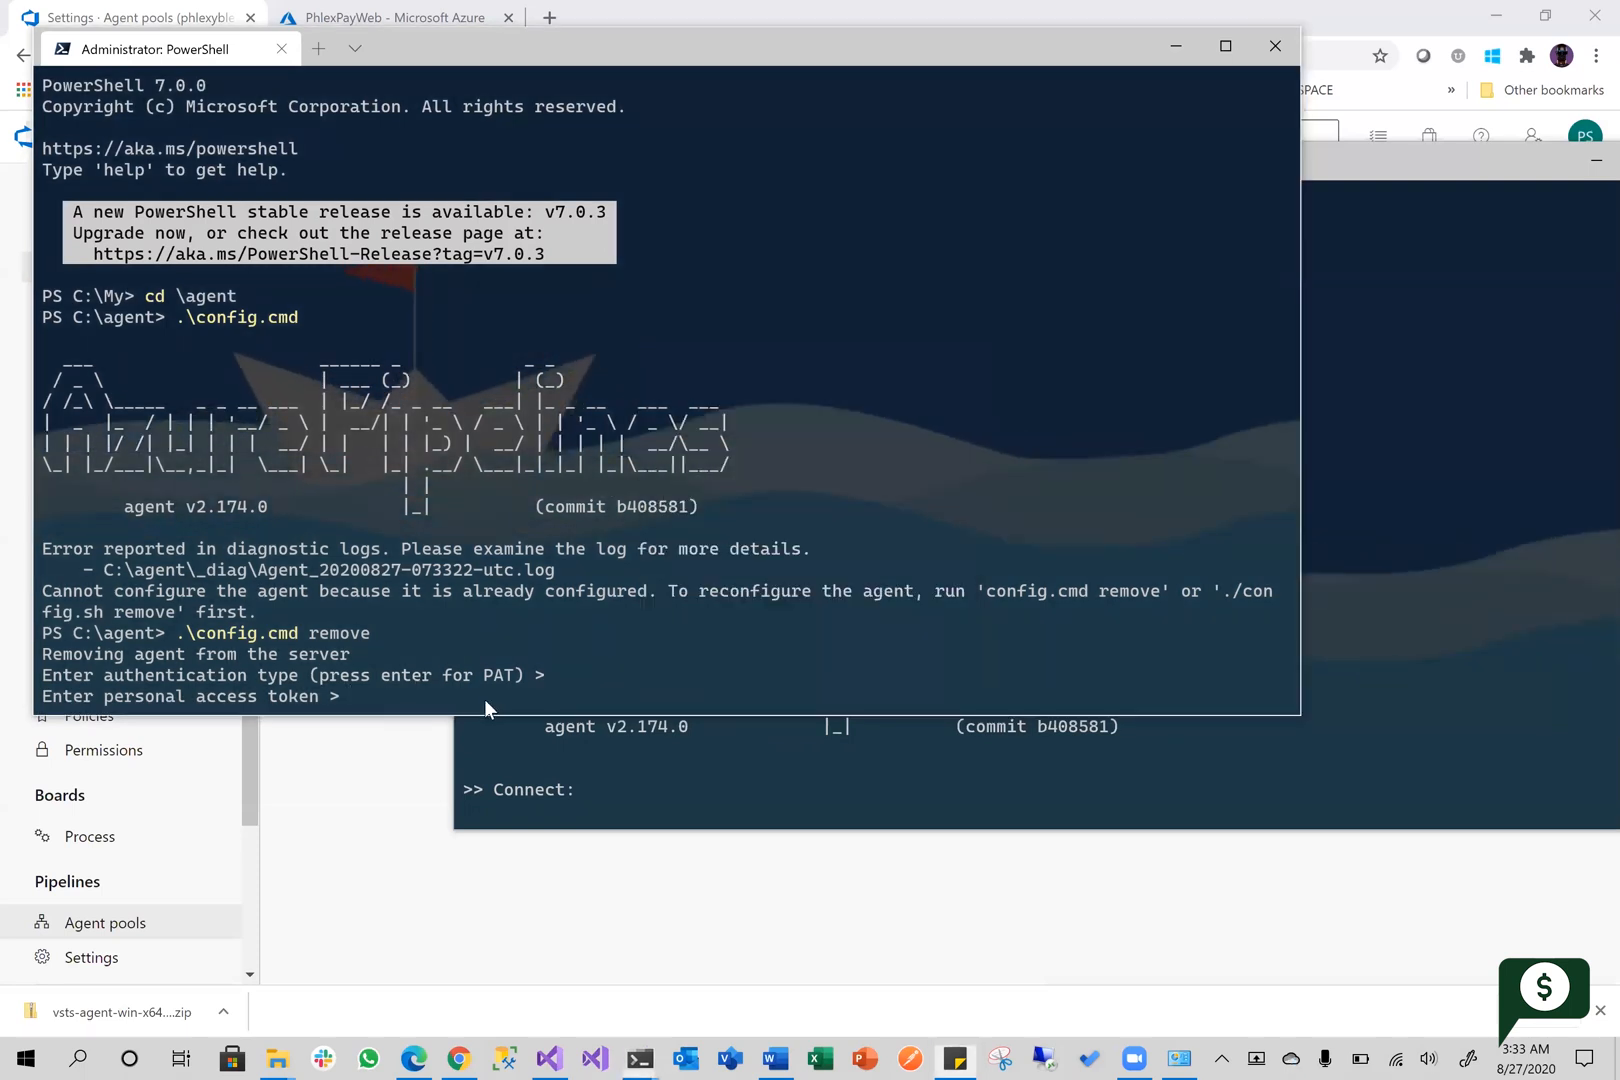
pyautogui.hotkey('ctrl', 'v')
pyautogui.press('Return')
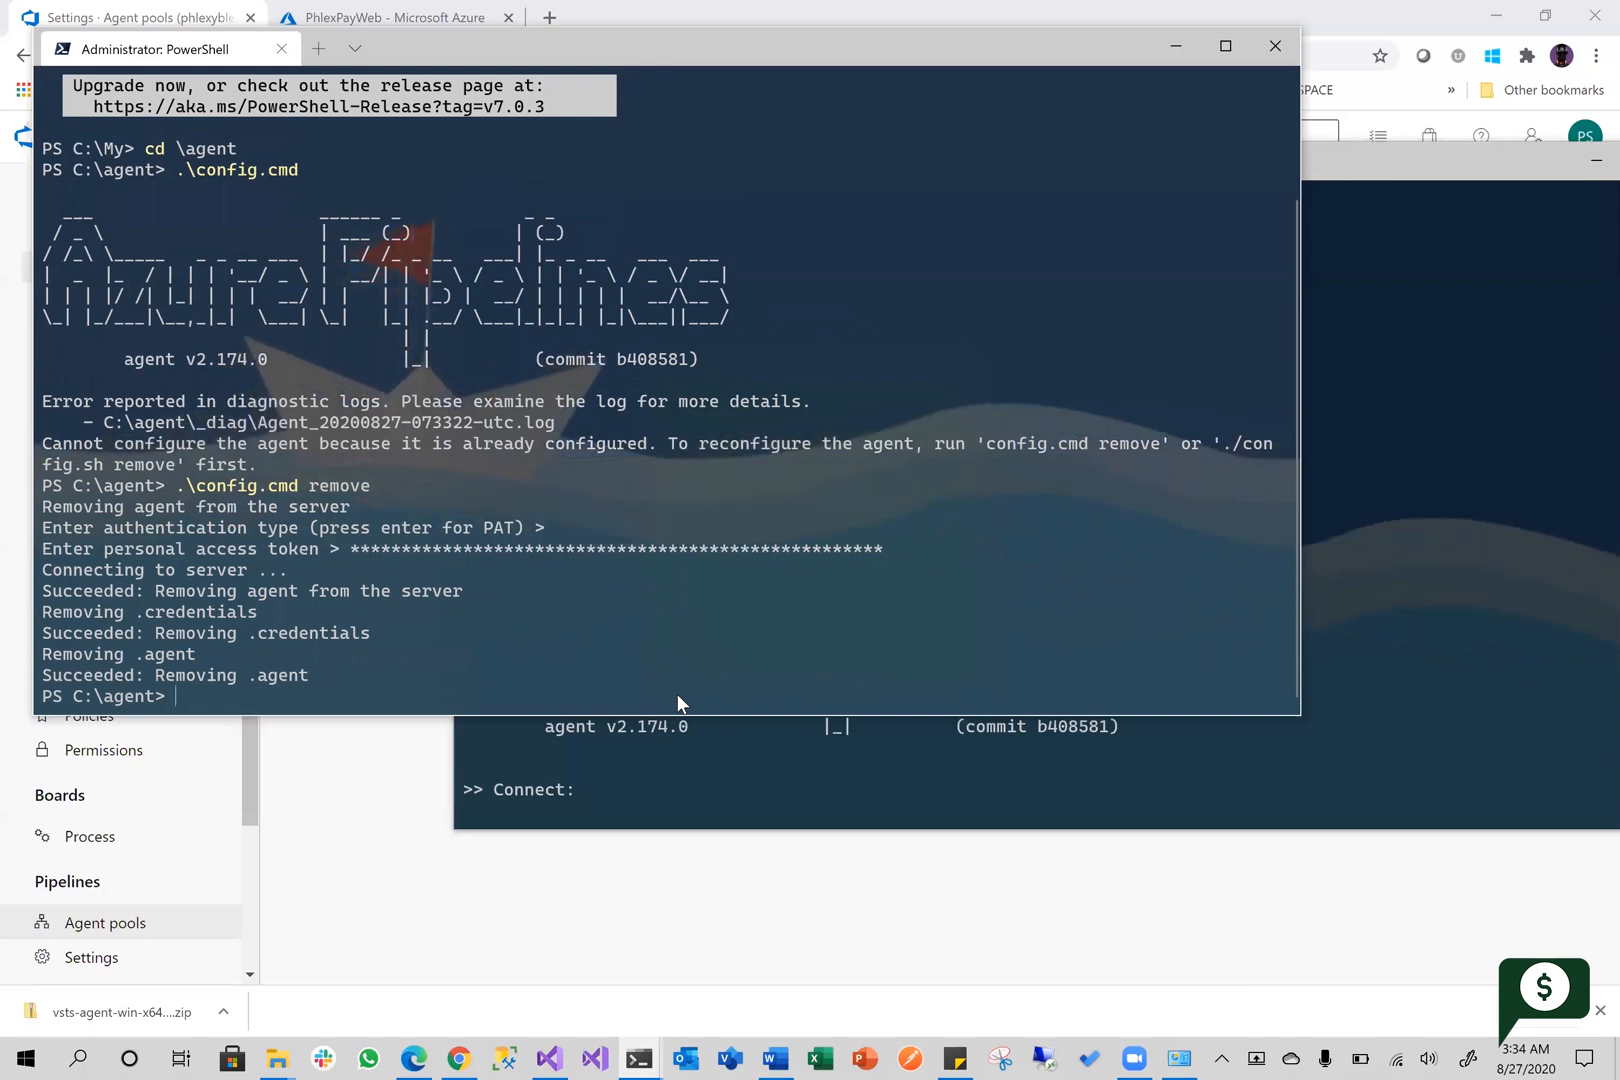
pyautogui.write('.\\config.cmd')
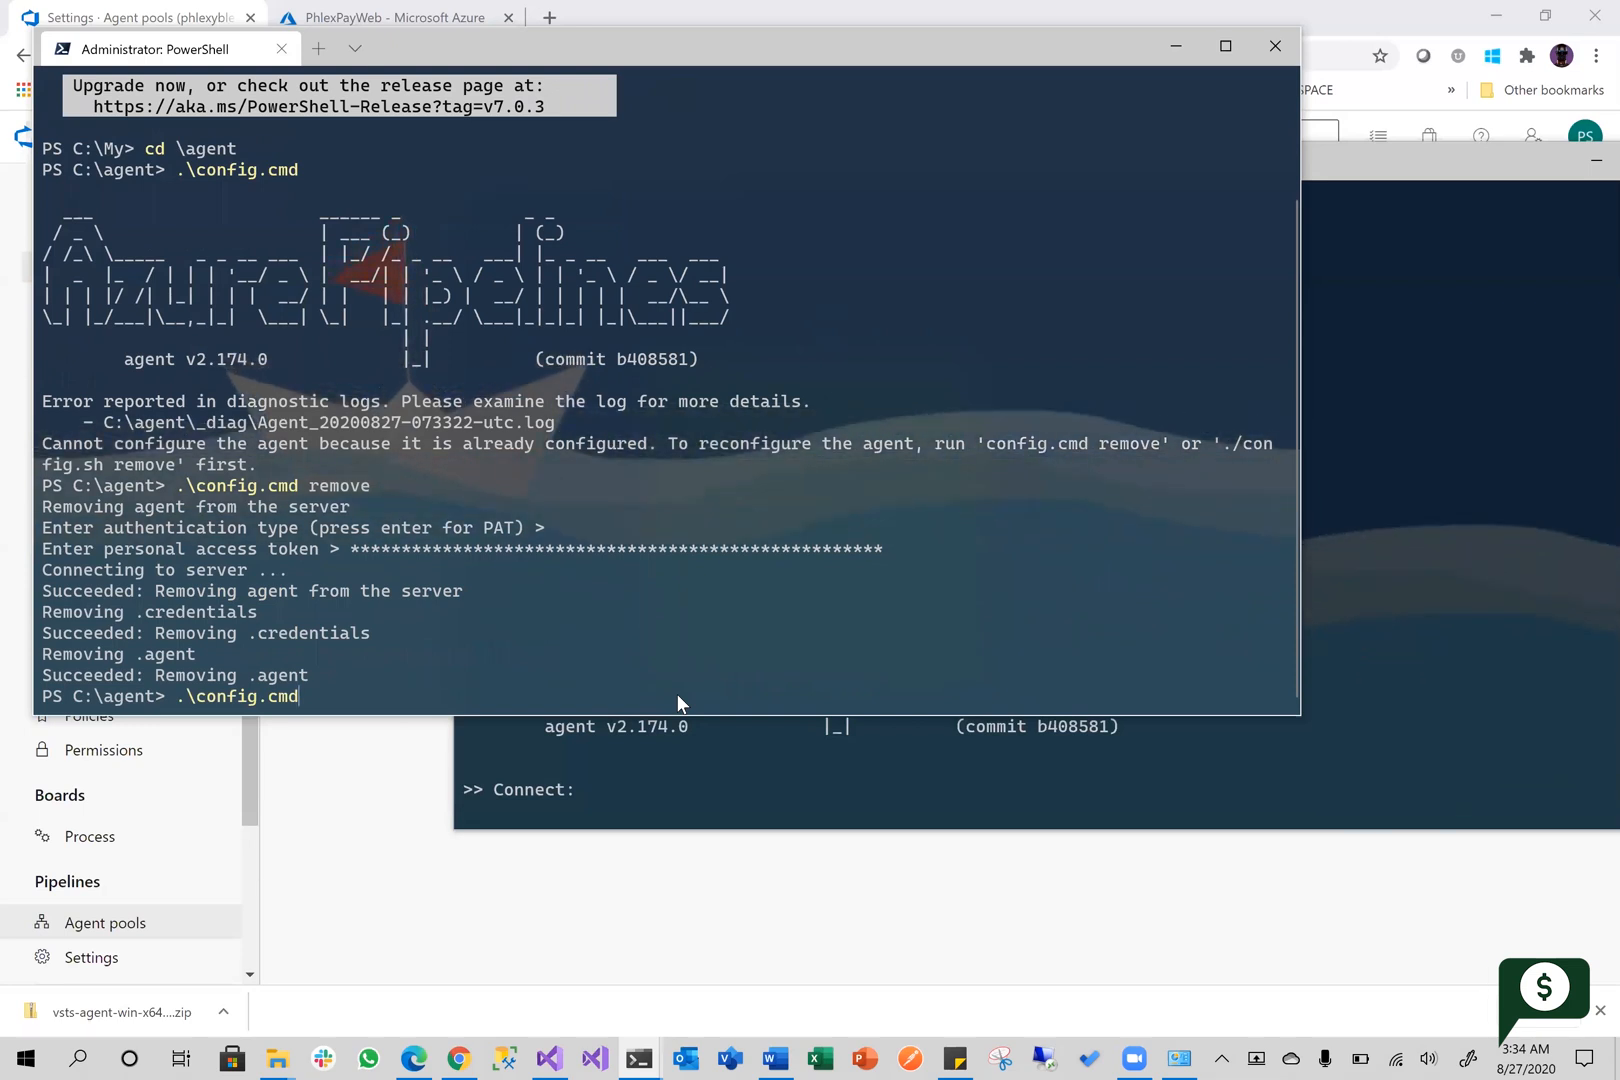
pyautogui.press('Return')
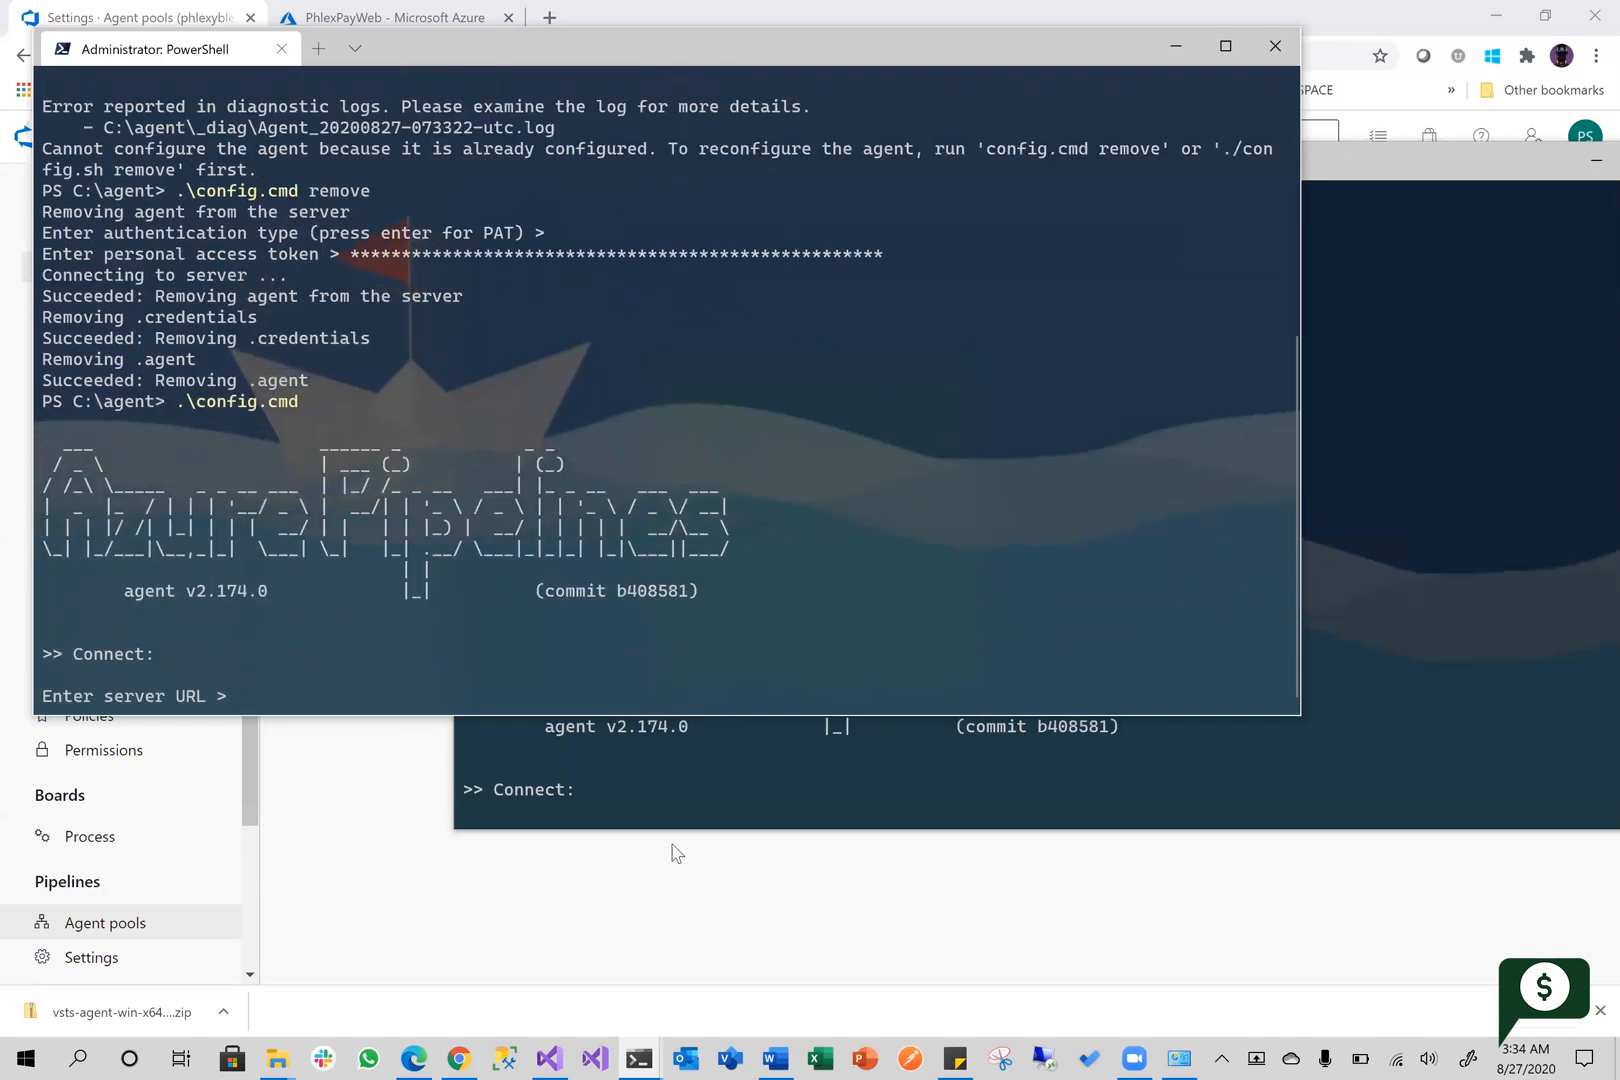
pyautogui.click(596, 742)
pyautogui.scroll(4, 566, 690)
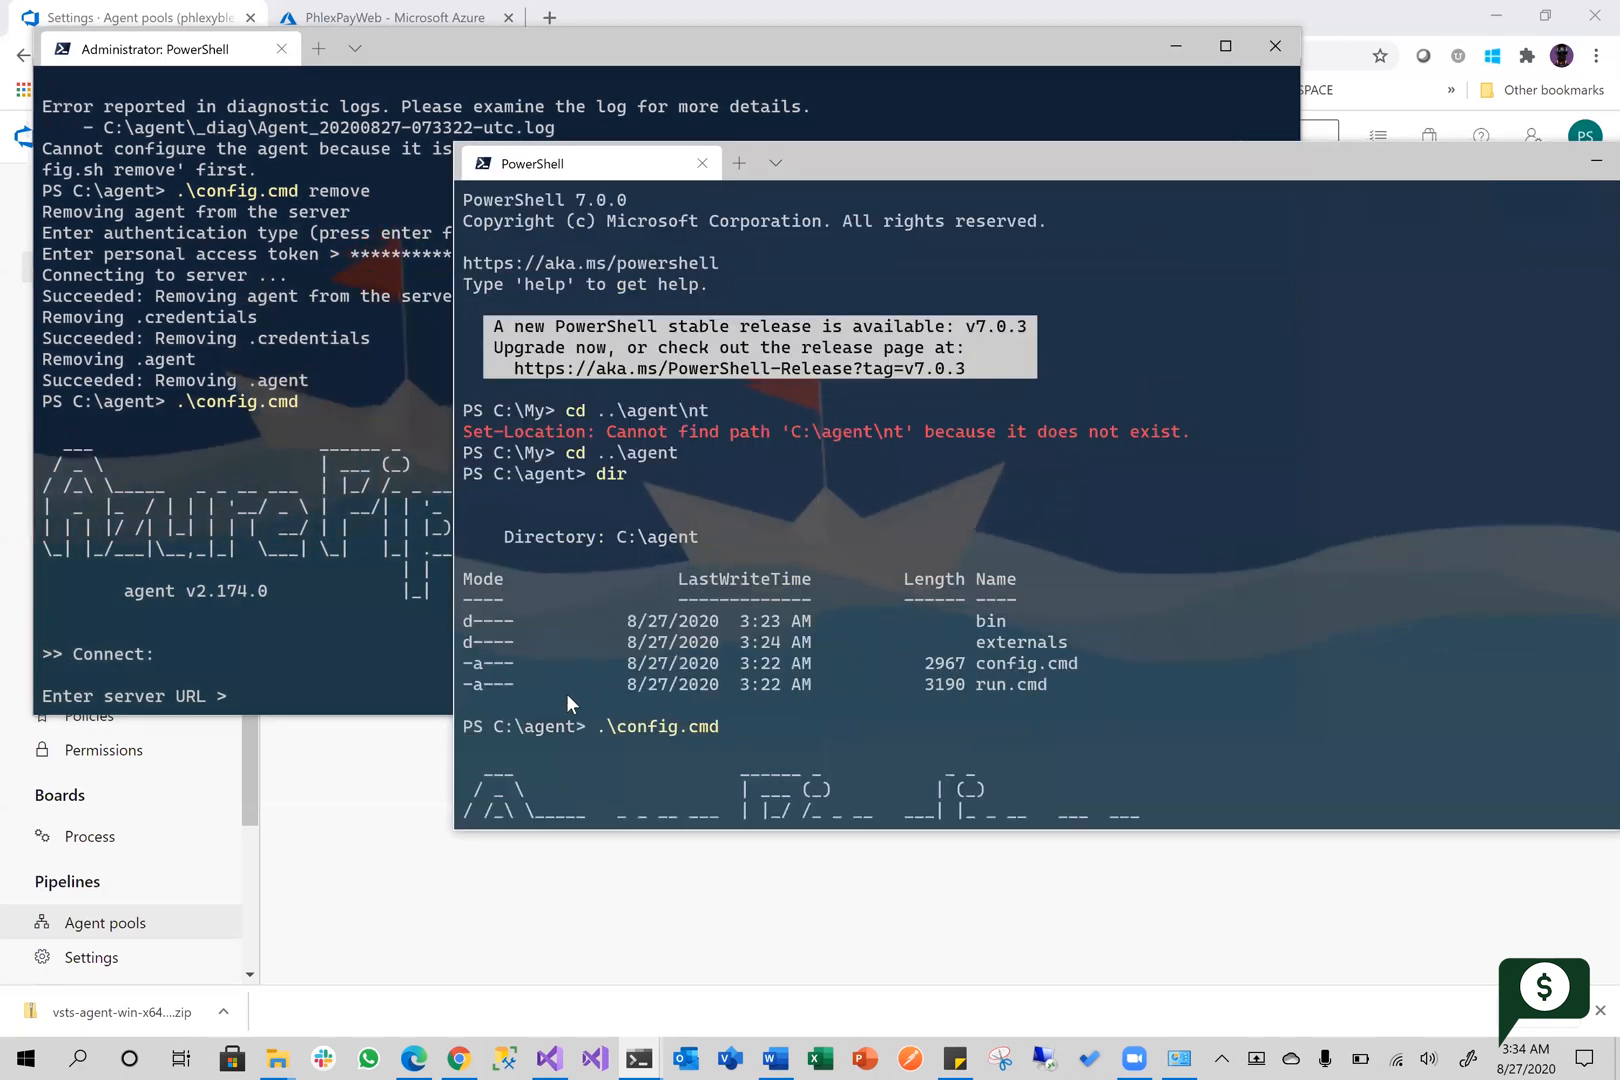
pyautogui.scroll(-8, 683, 648)
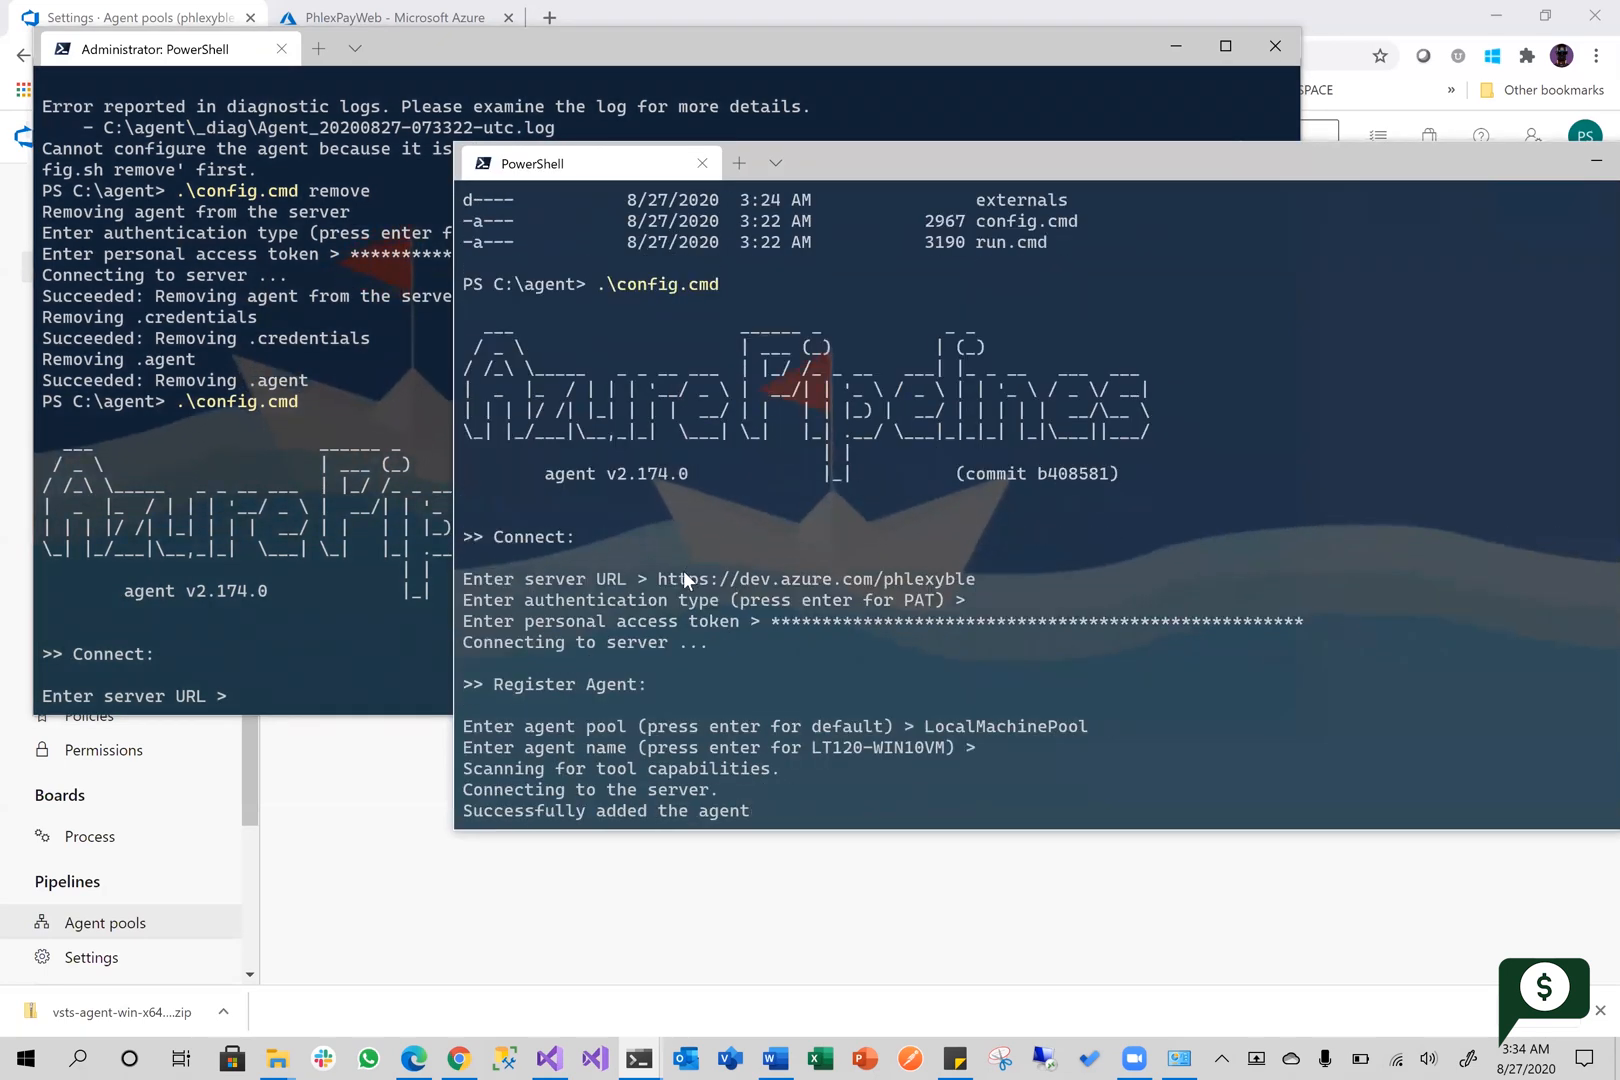
pyautogui.moveTo(659, 578); pyautogui.dragTo(975, 582)
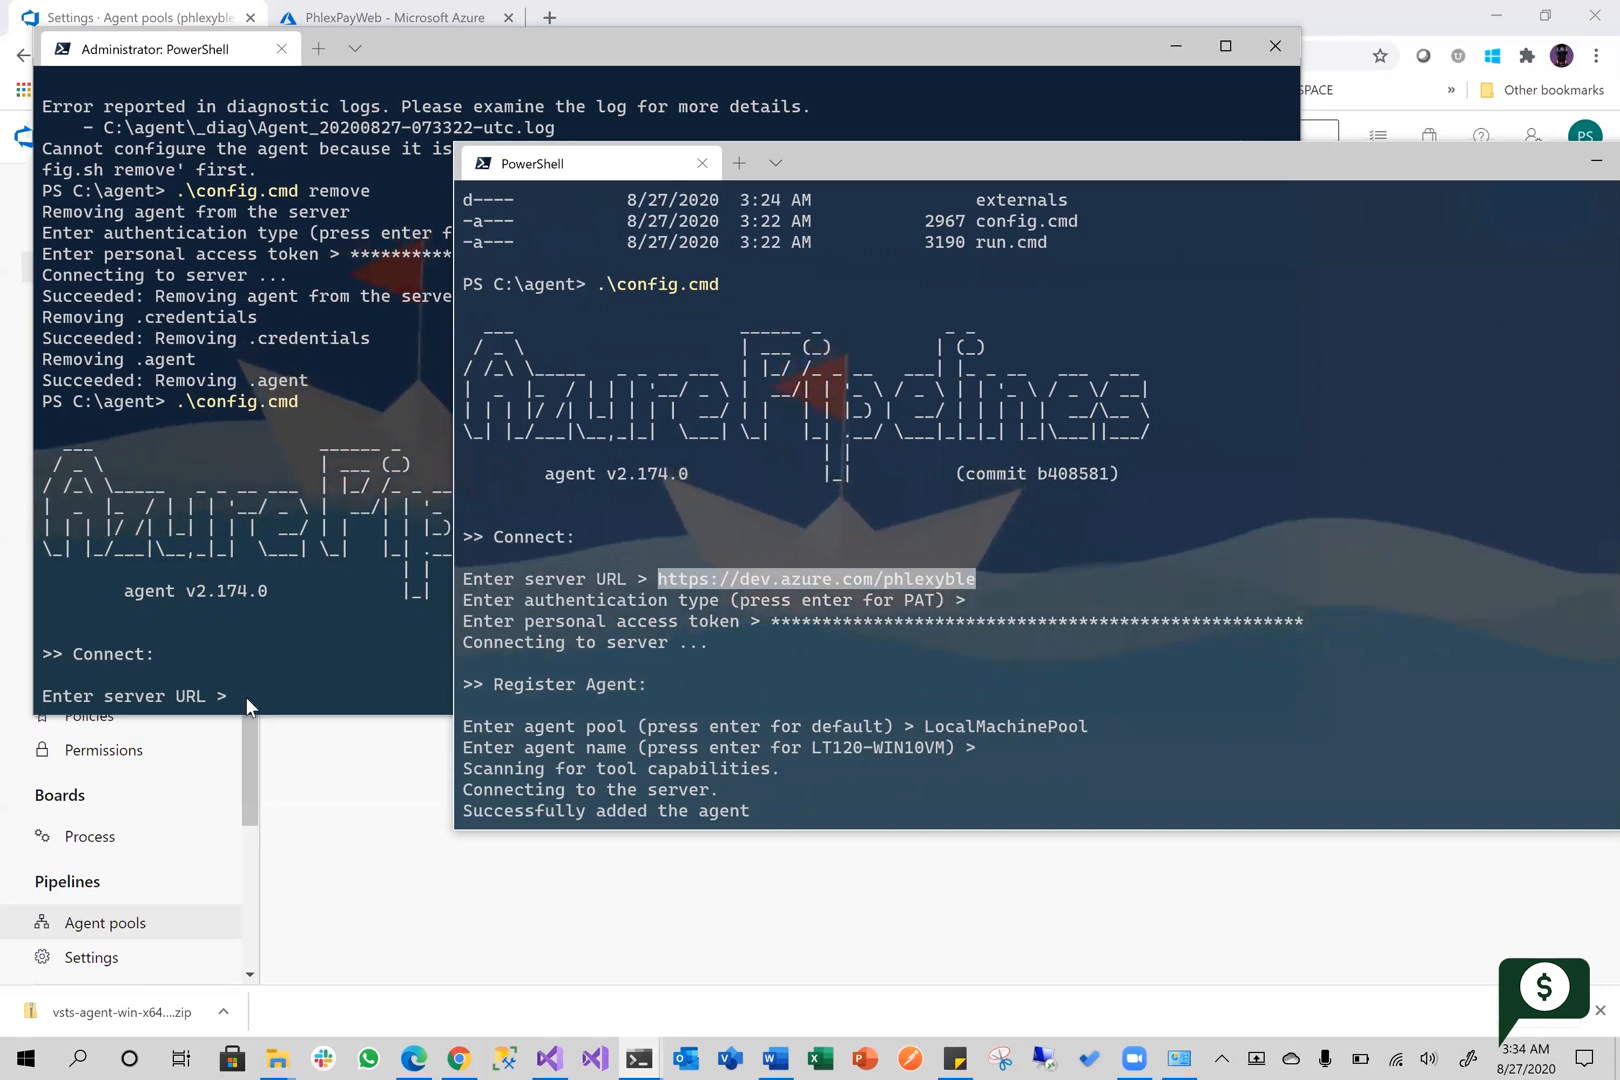
pyautogui.hotkey('ctrl', 'c')
pyautogui.click(278, 690)
pyautogui.hotkey('ctrl', 'v')
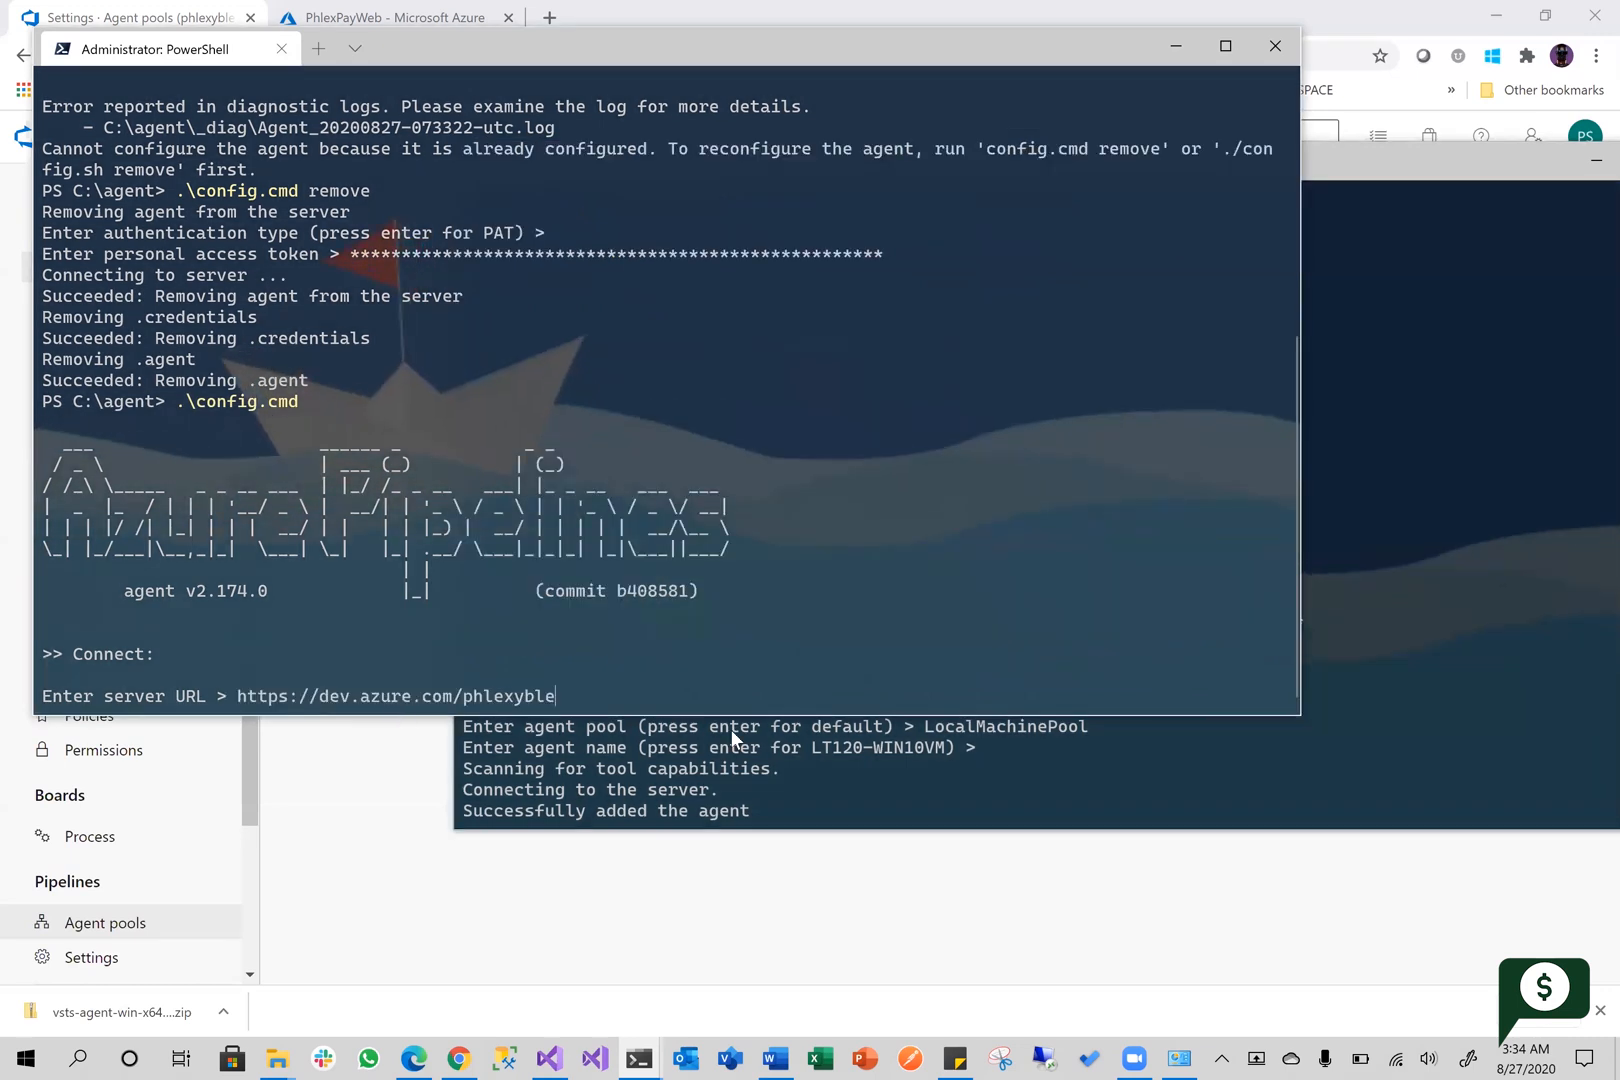
pyautogui.press('Return')
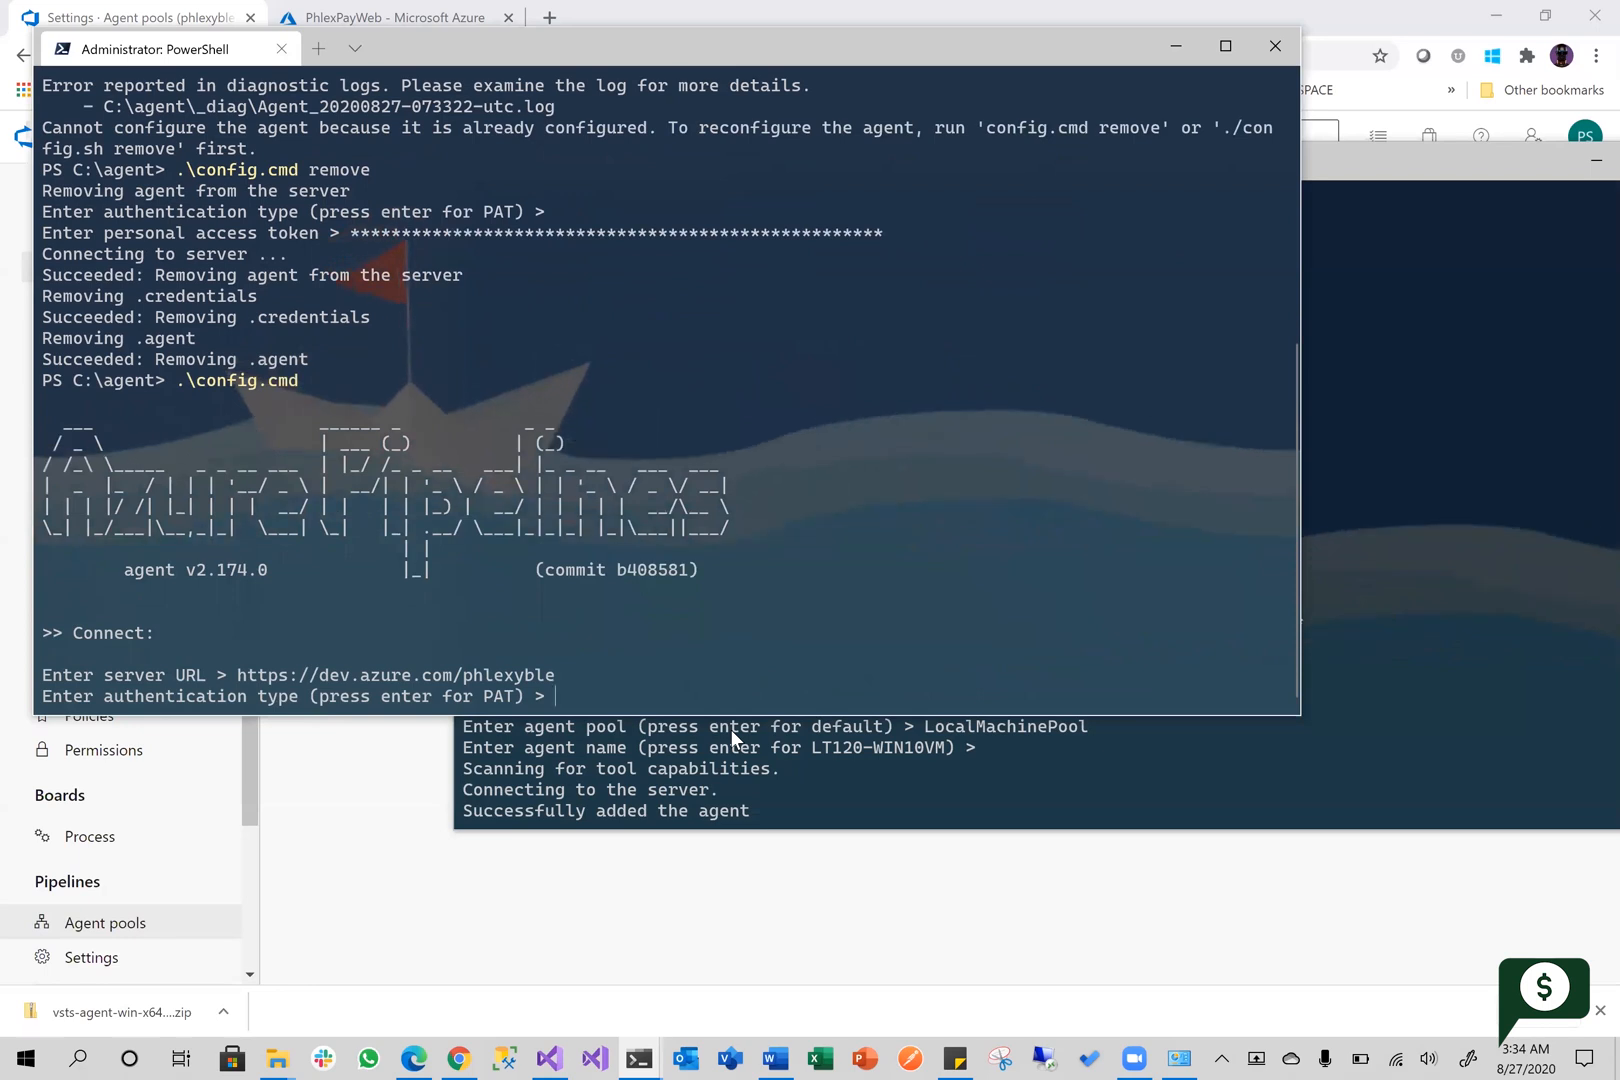
# Keep PAT as the authentication type for the new configuration and submit the personal access token
pyautogui.press('Return')
pyautogui.click(955, 1058)
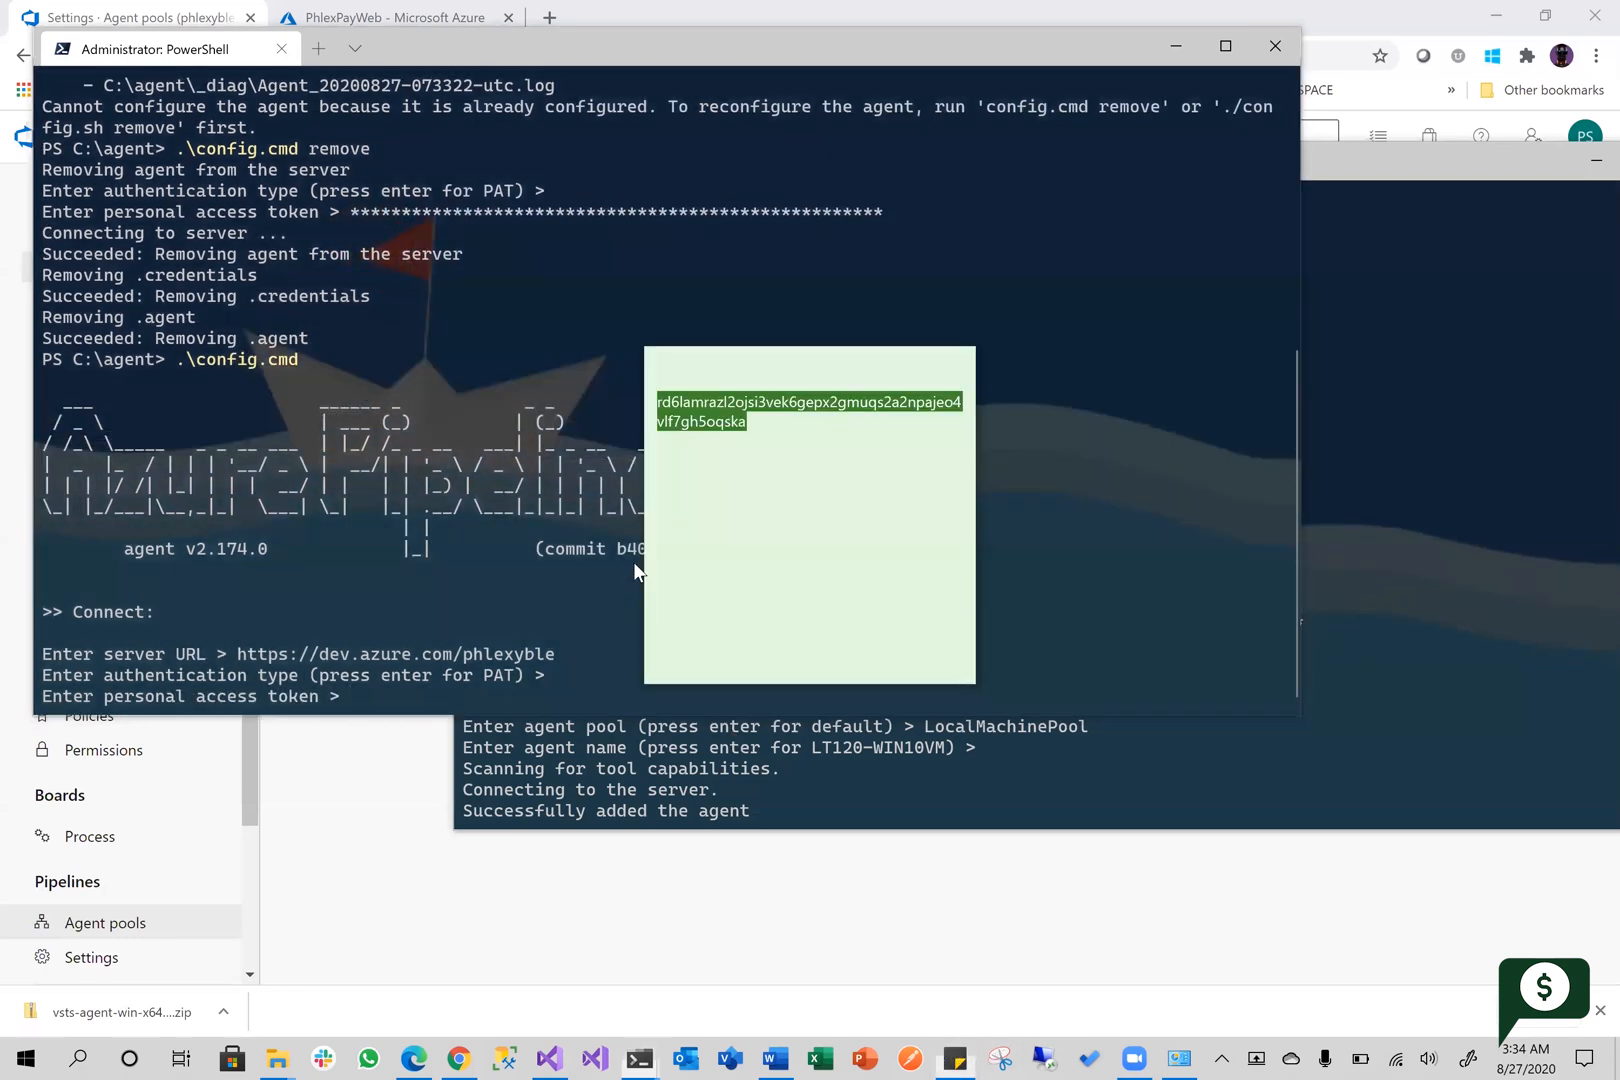
pyautogui.click(370, 694)
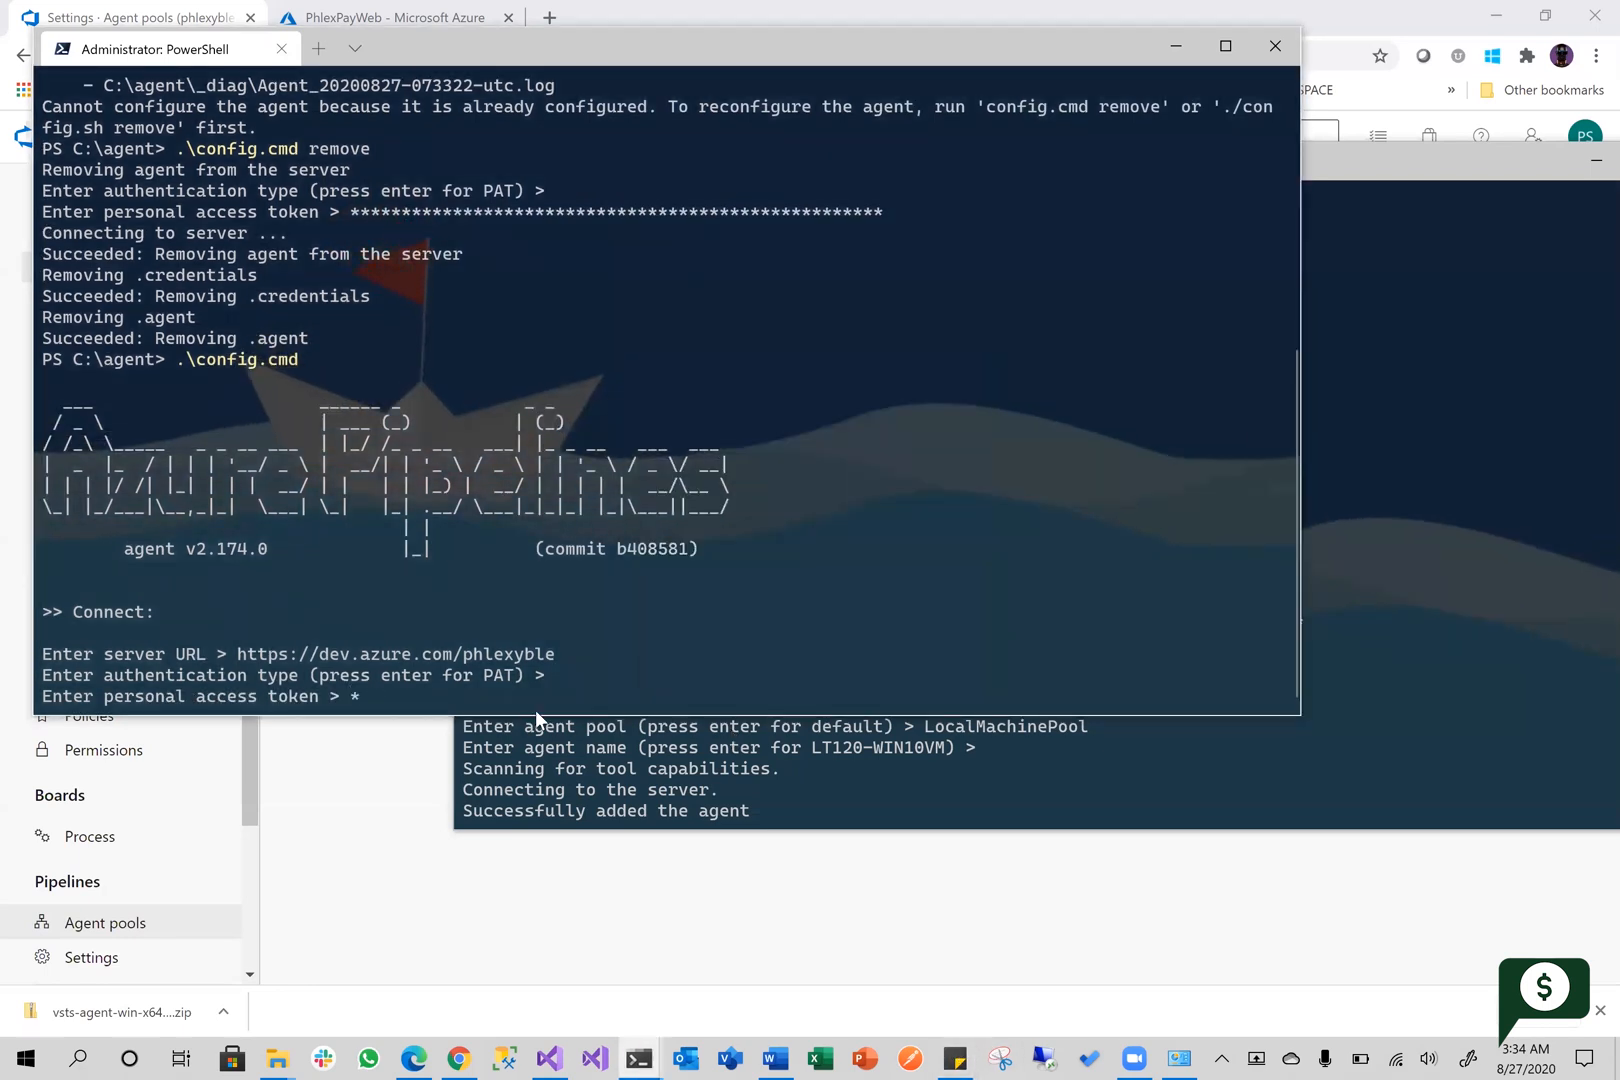
pyautogui.hotkey('ctrl', 'v')
pyautogui.press('Return')
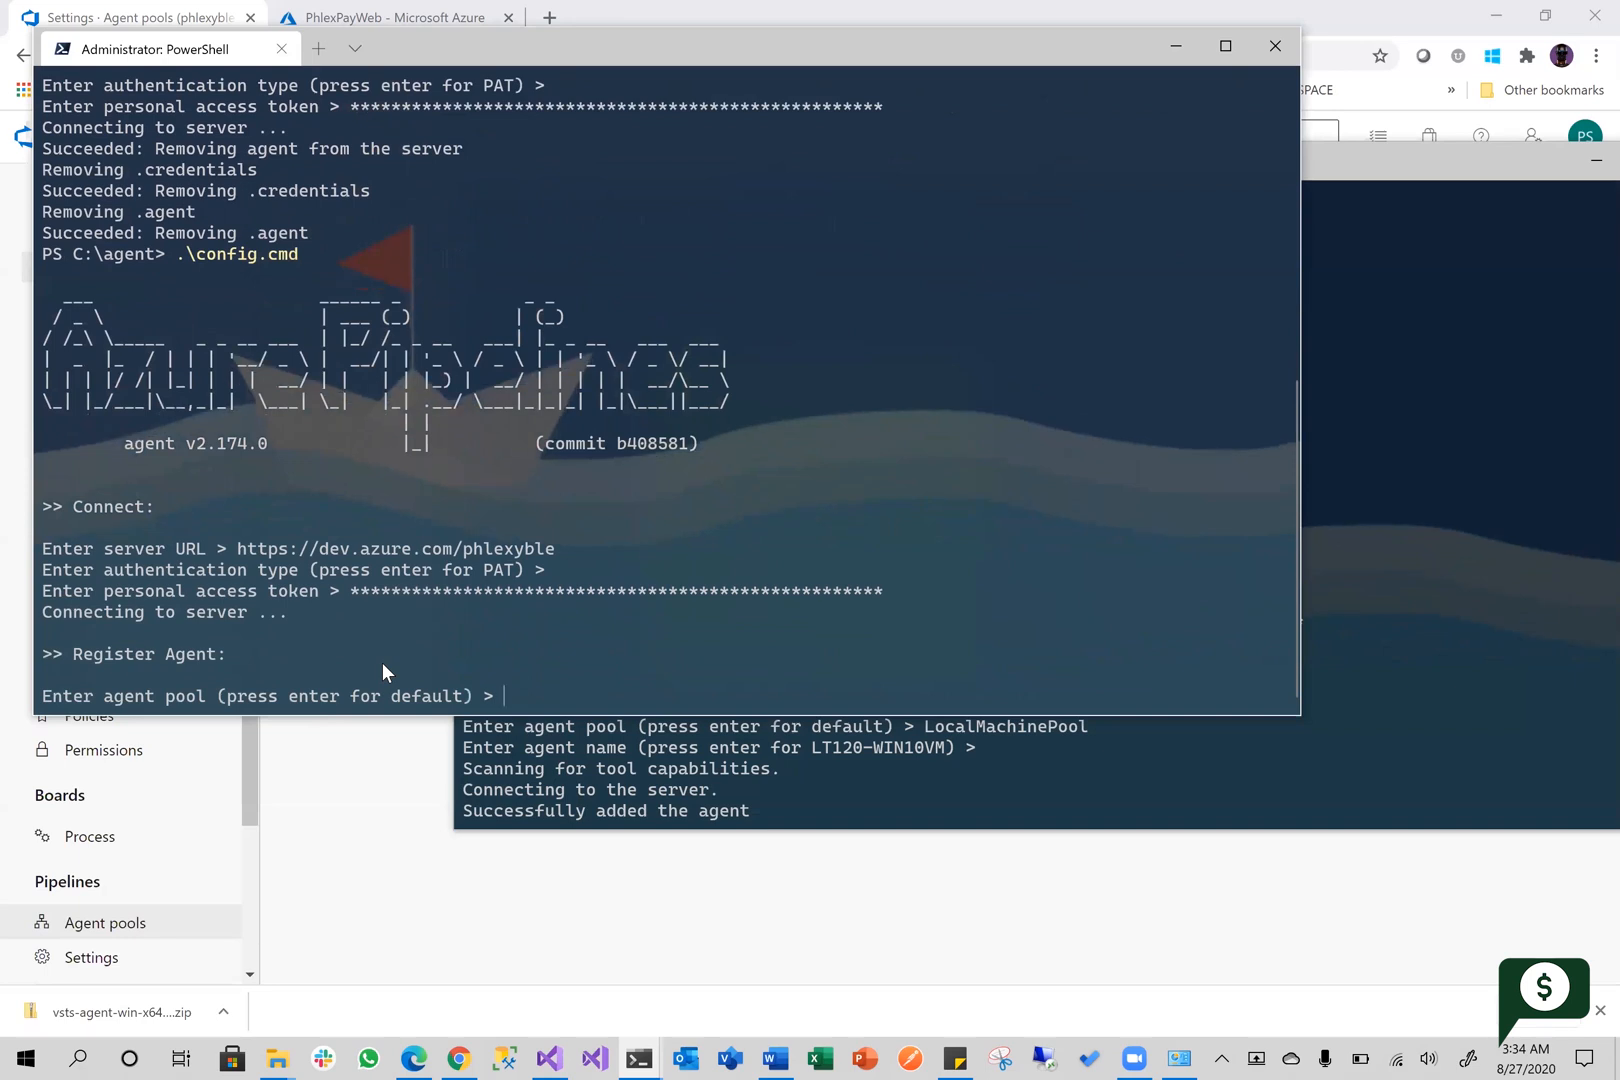
# Enter LocalMachinePool, copied from the Azure DevOps pool page, as the agent pool and accept the default agent name LT120-WIN10VM
pyautogui.click(375, 873)
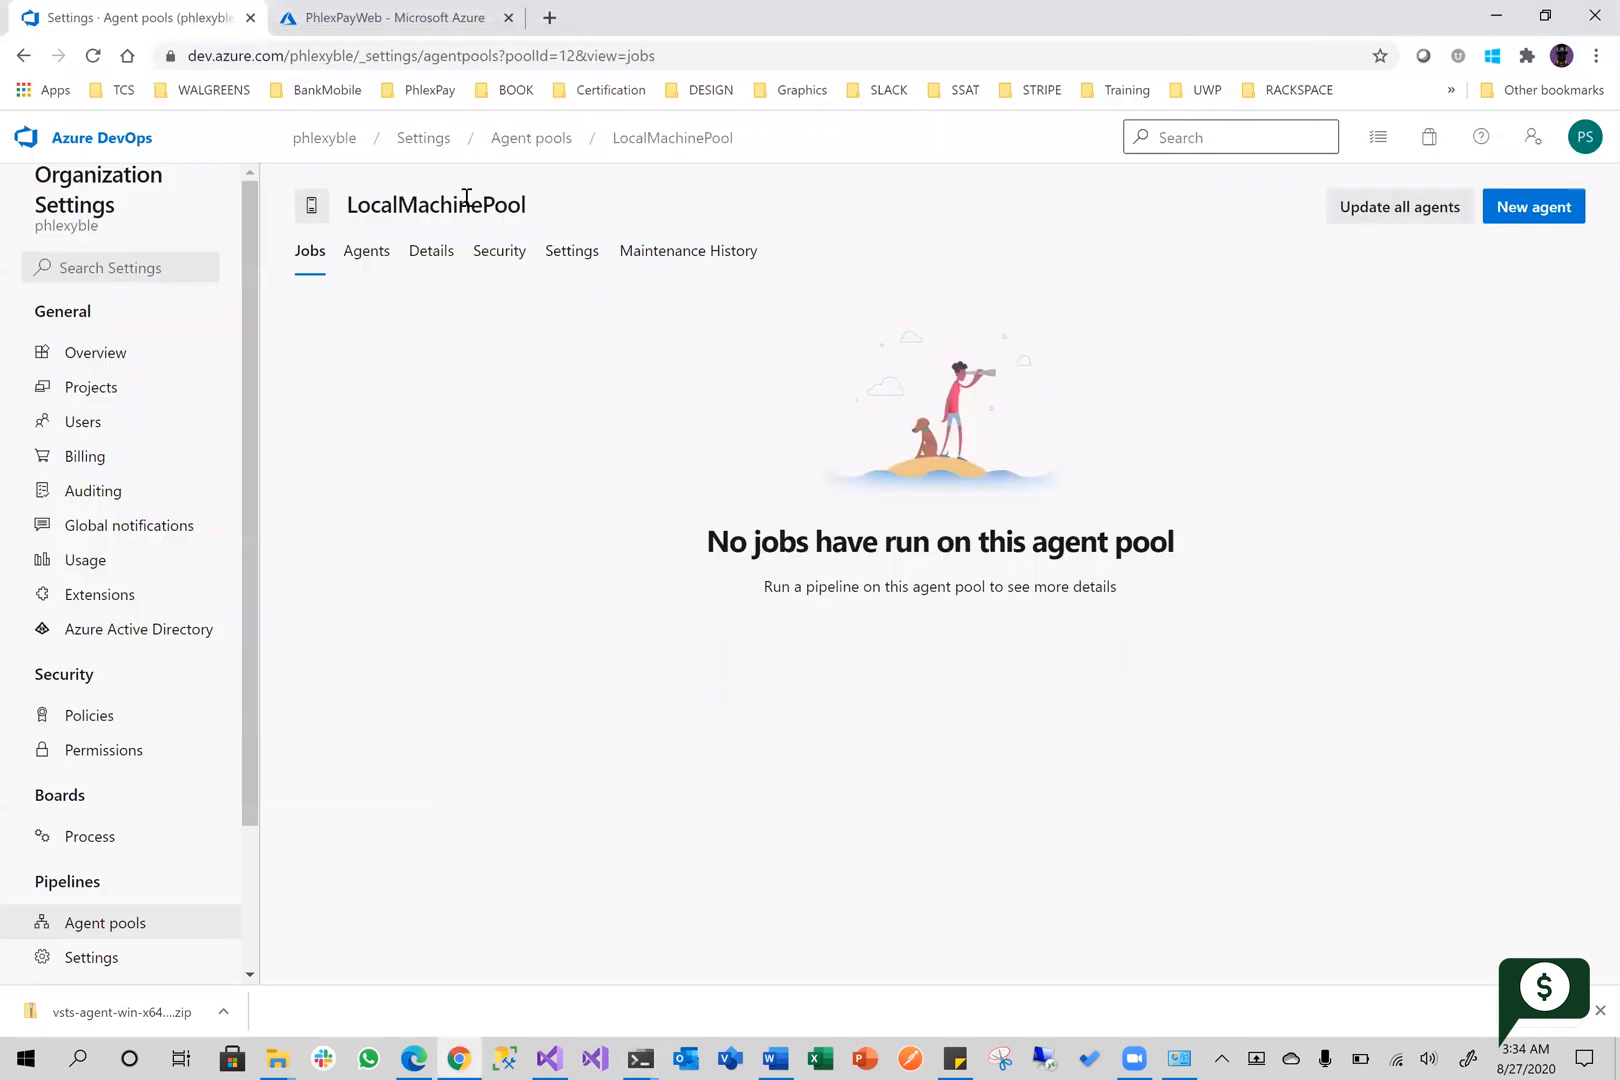
pyautogui.doubleClick(465, 203)
pyautogui.hotkey('ctrl', 'c')
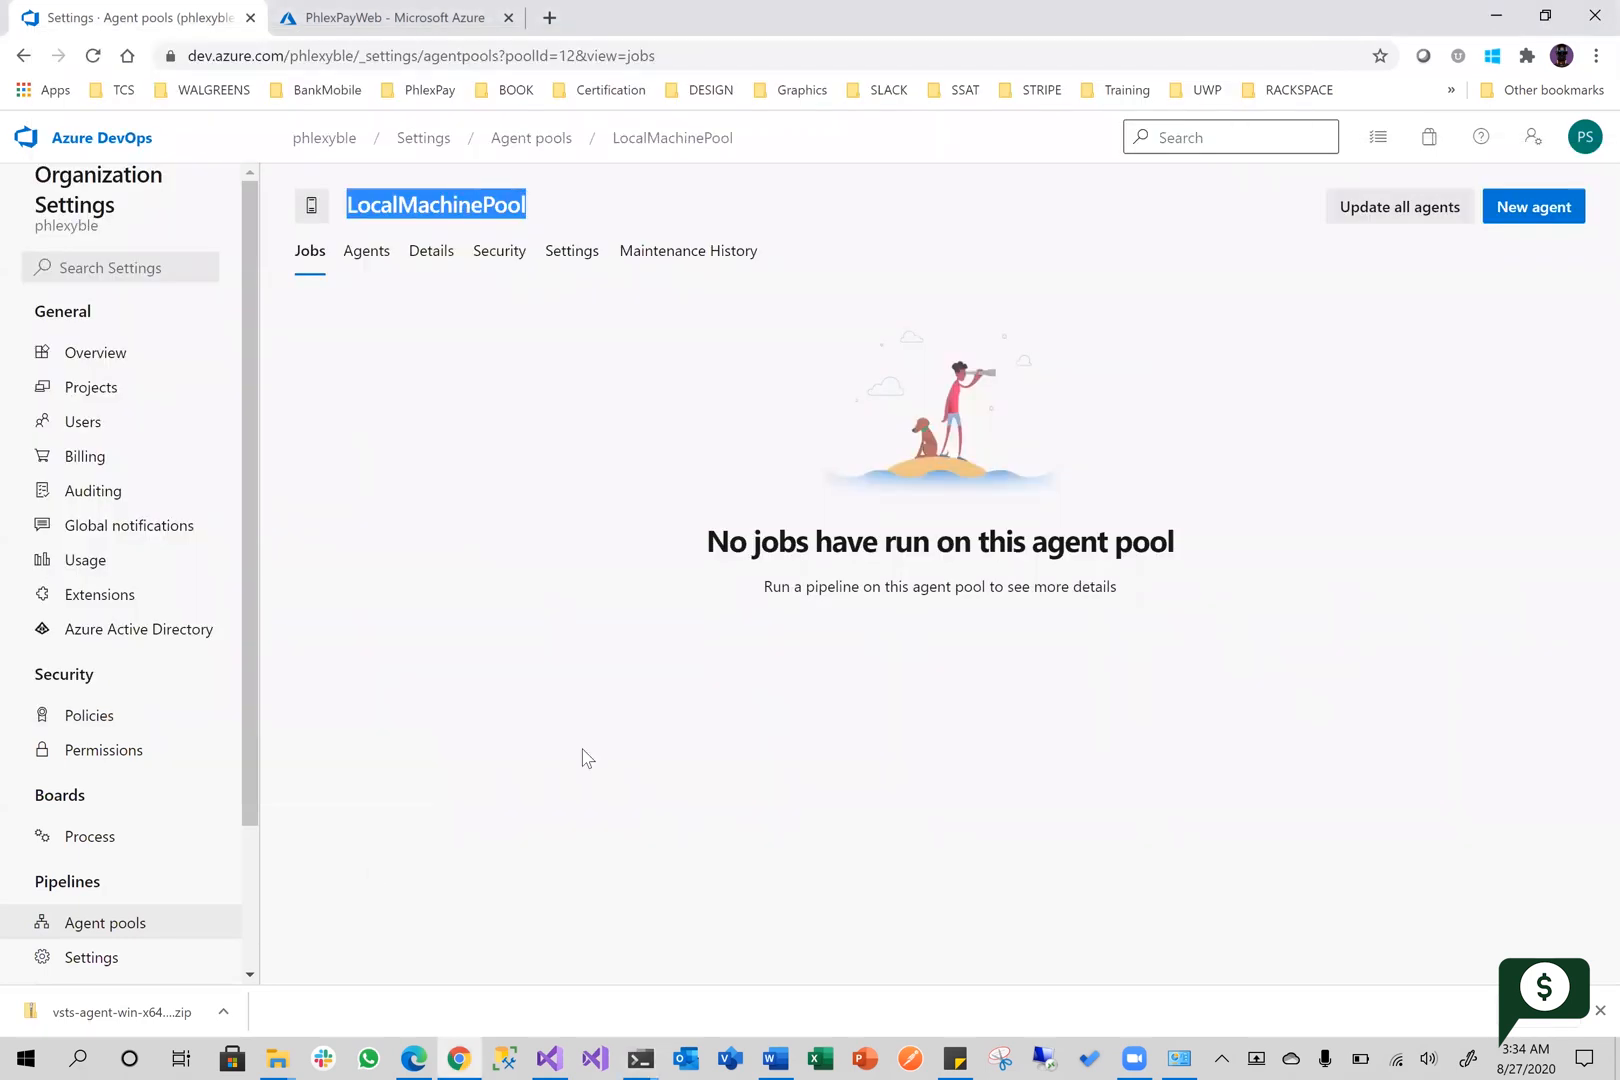
pyautogui.hotkey('alt', 'Tab')
pyautogui.hotkey('ctrl', 'v')
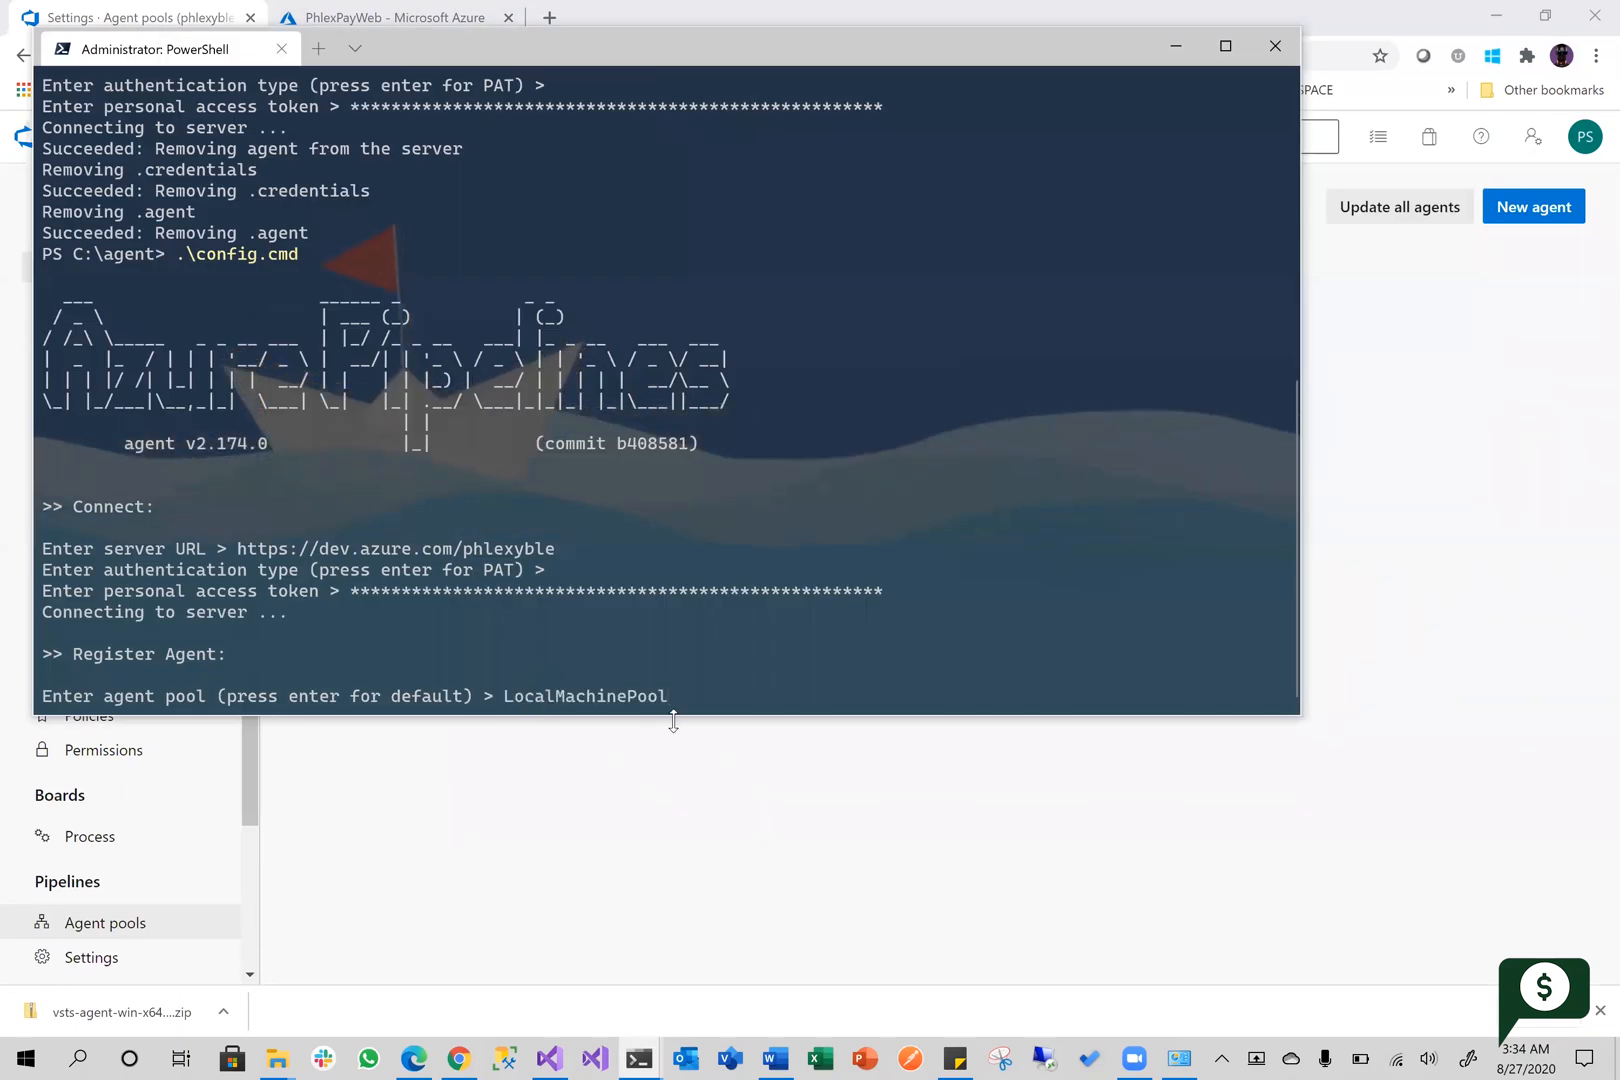
pyautogui.press('Return')
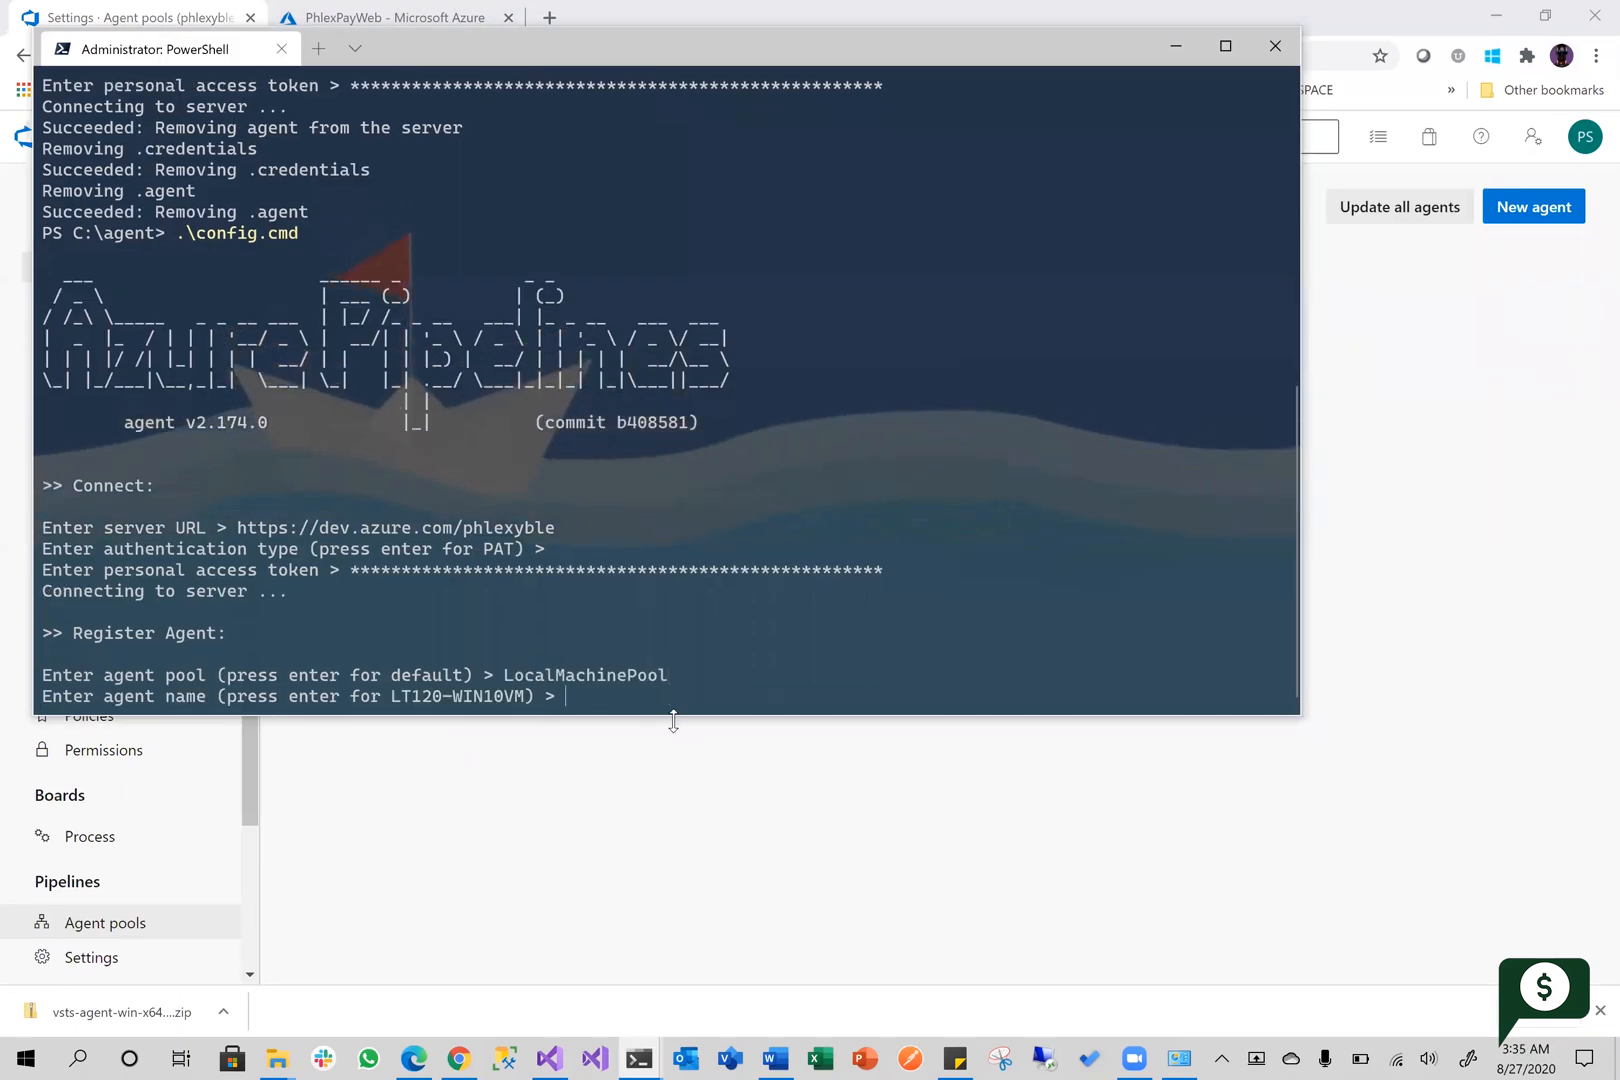
pyautogui.press('Return')
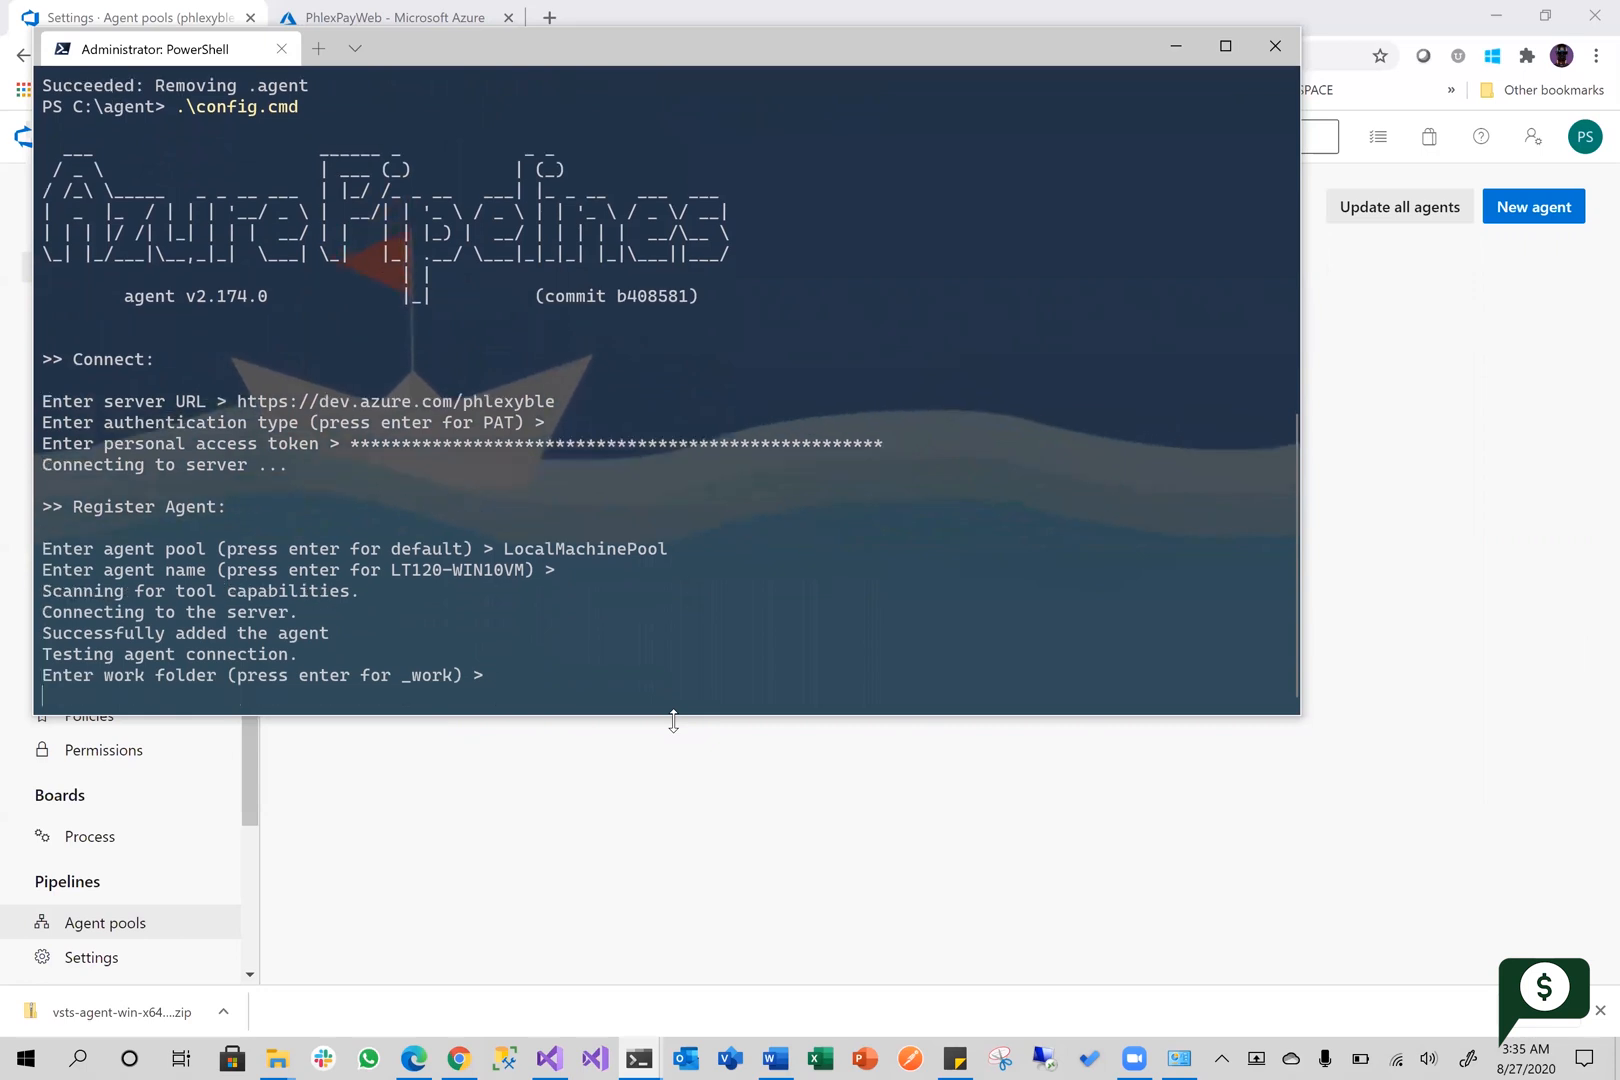
# Accept the default _work folder and set the agent to run as a service under the default NT AUTHORITY\NETWORK SERVICE account
pyautogui.press('Return')
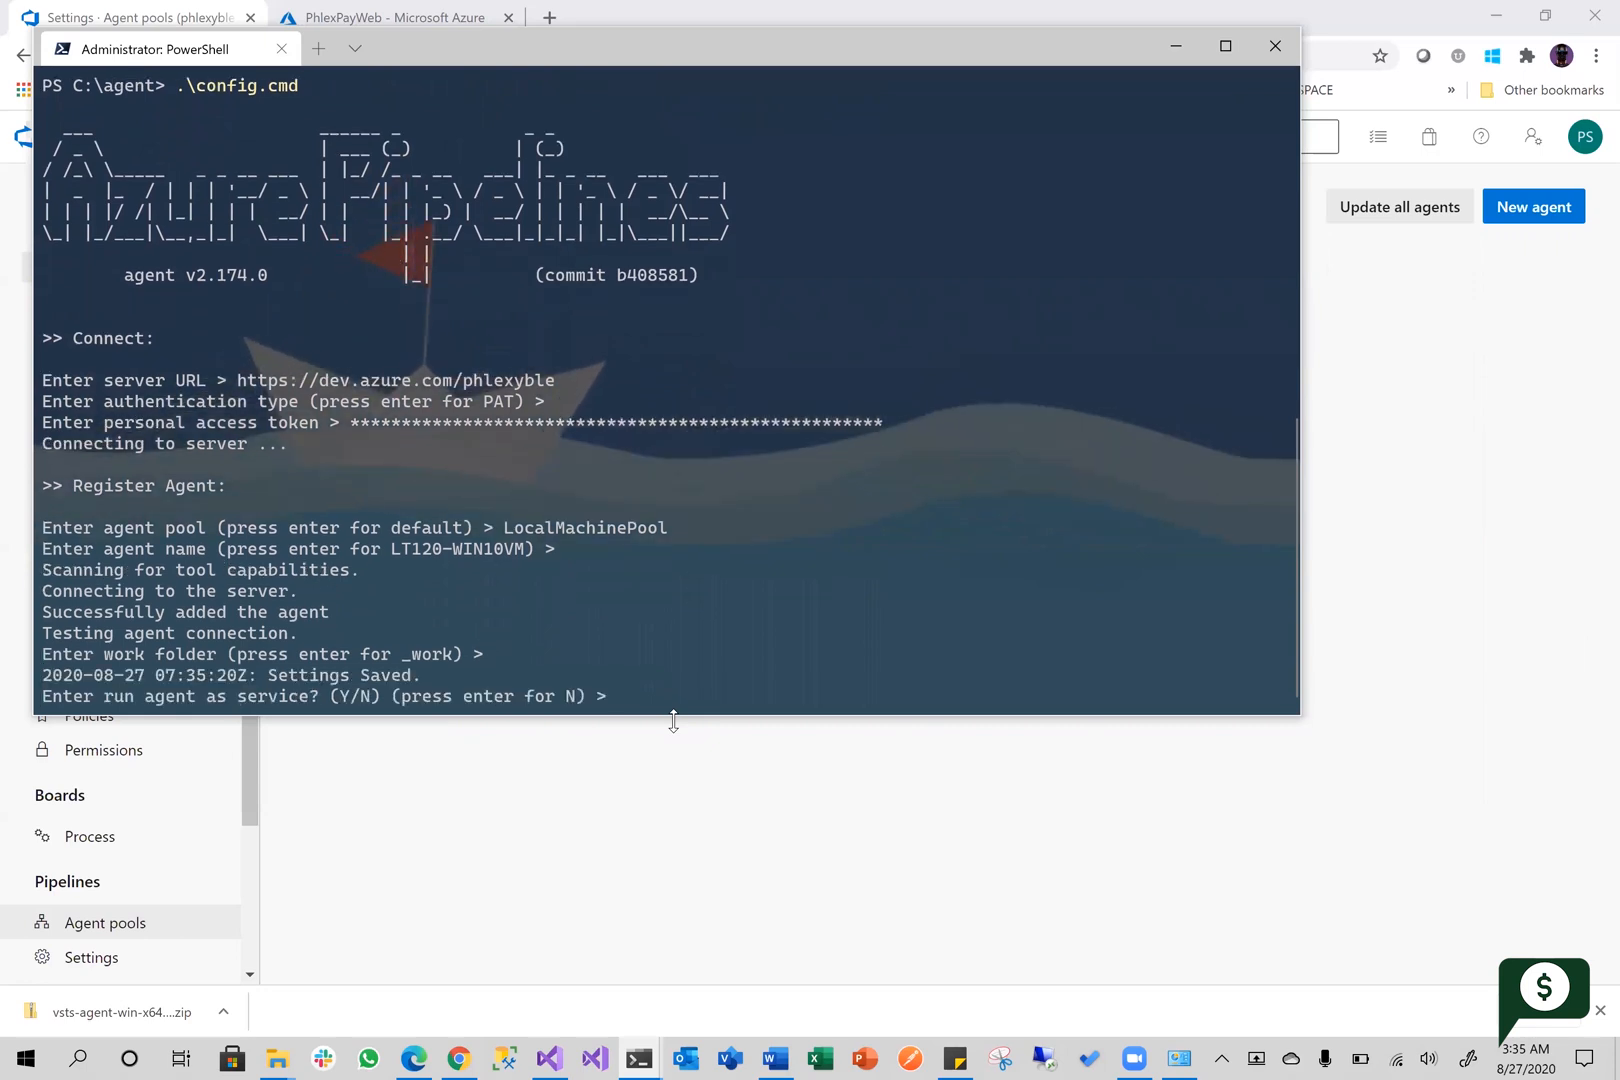
pyautogui.write('y')
pyautogui.press('Return')
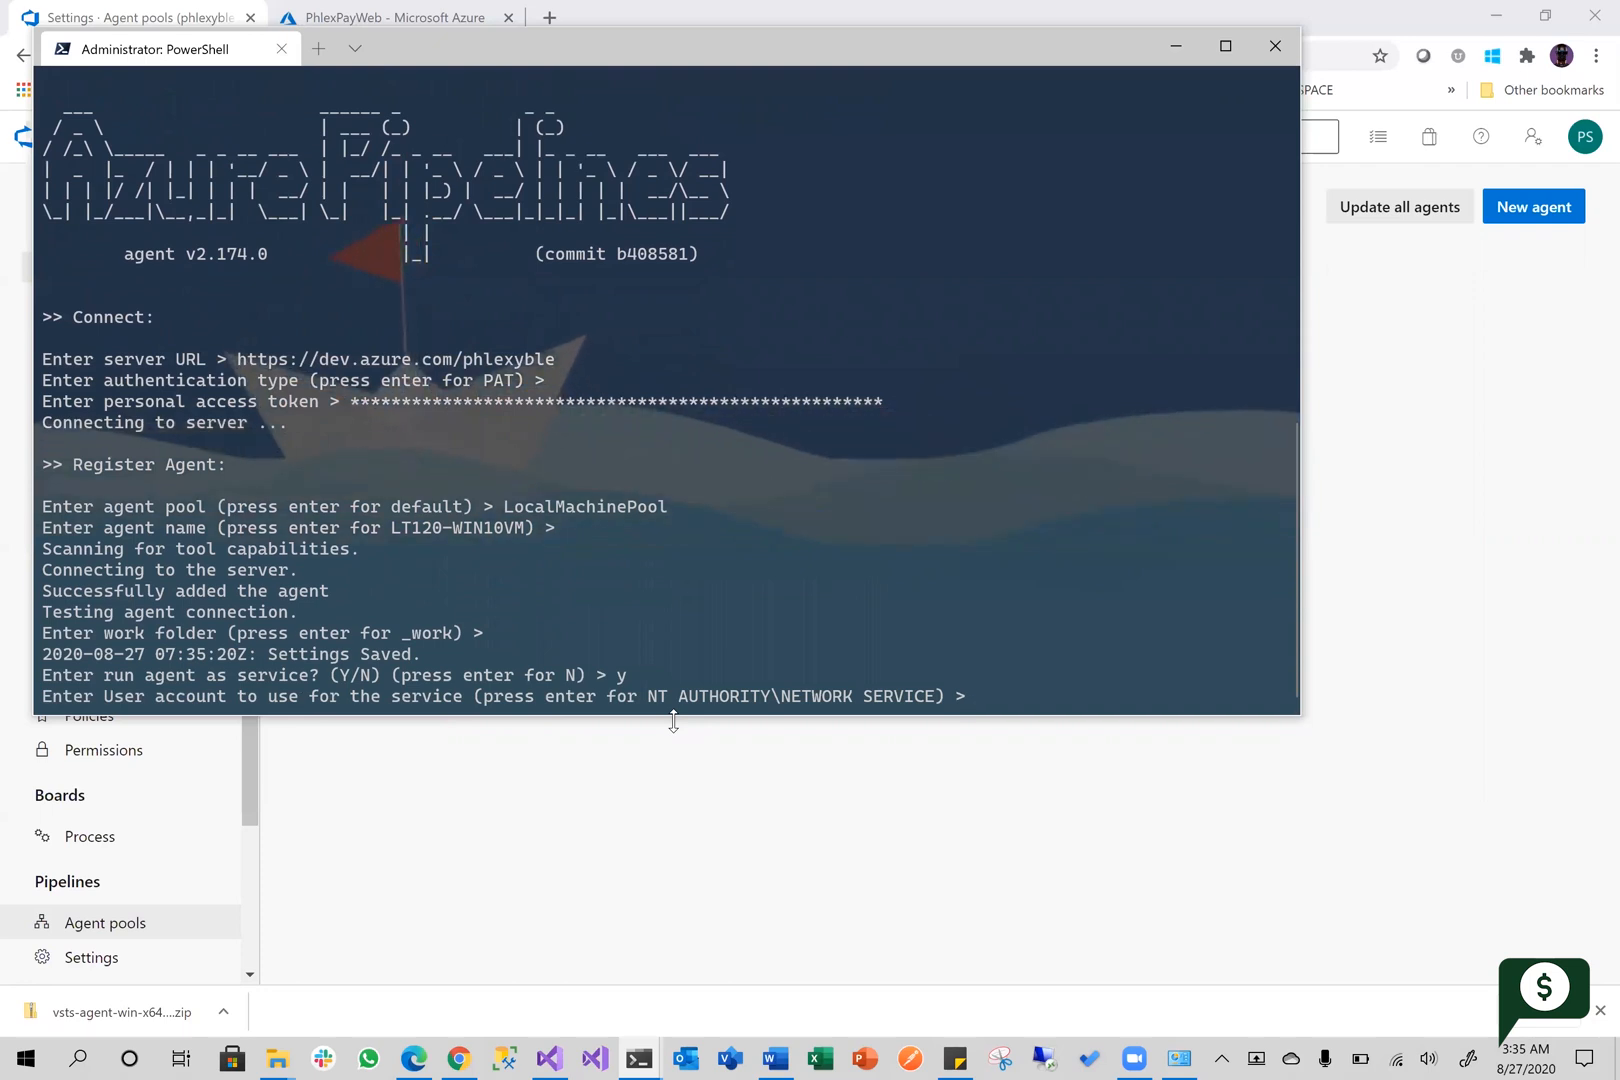
pyautogui.press('Return')
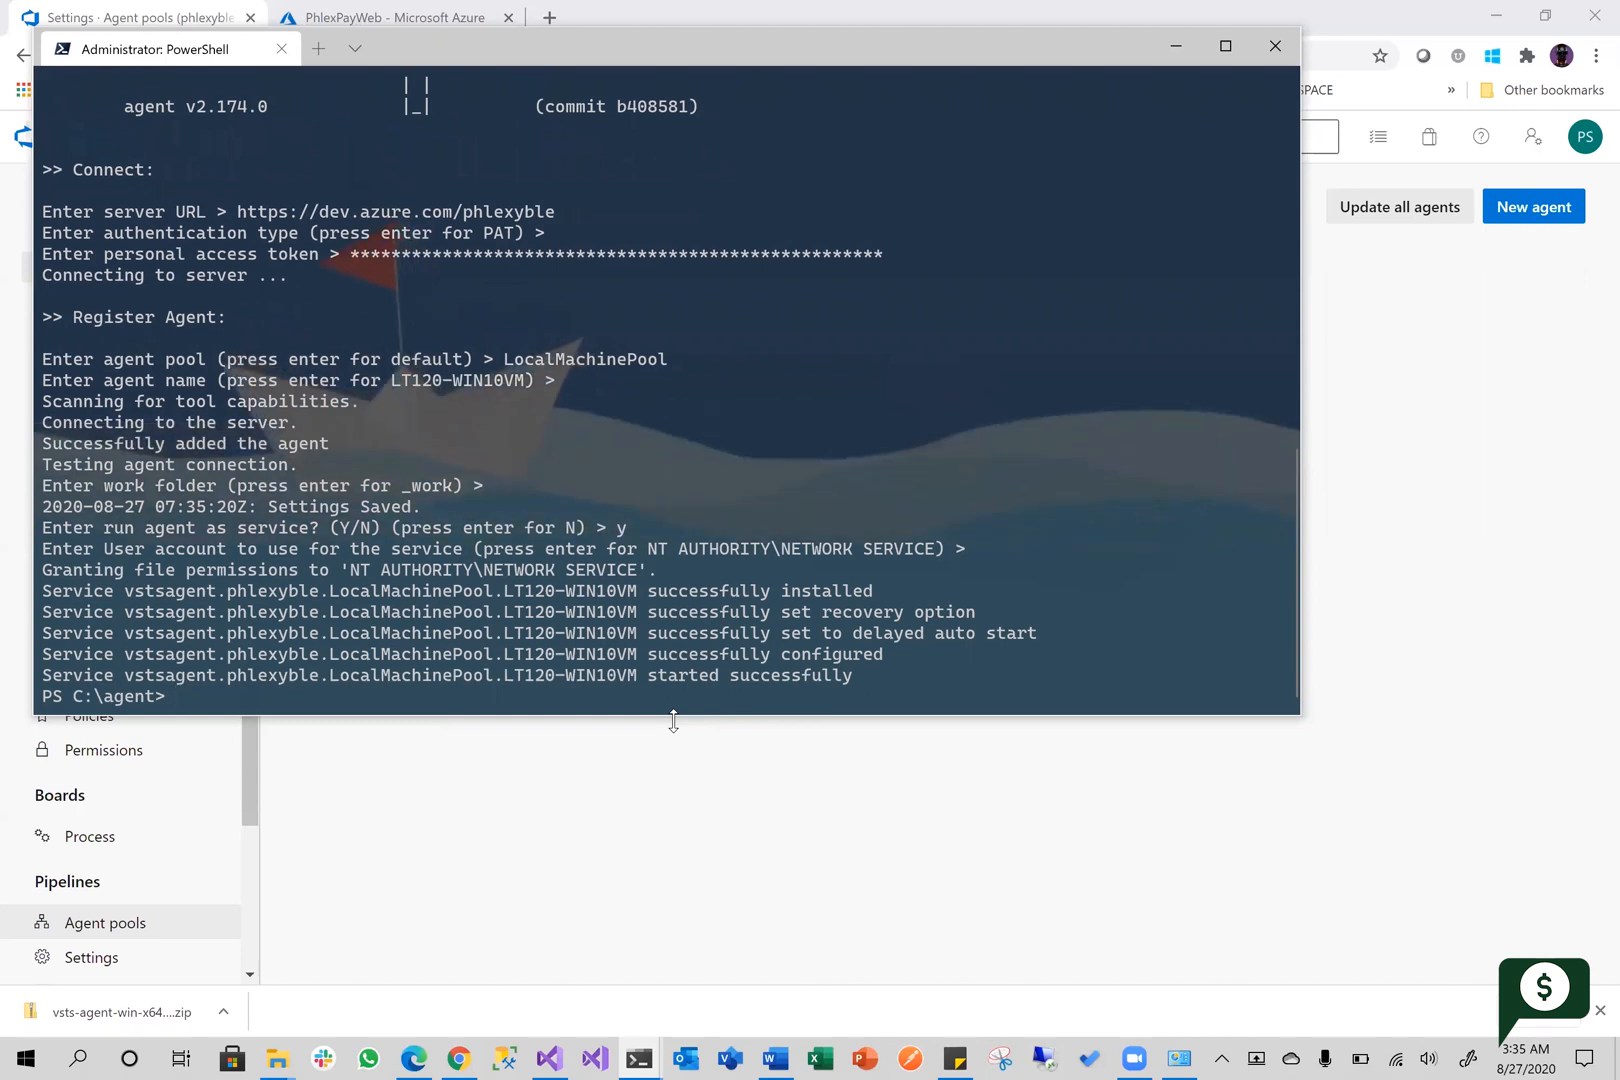
# Switch to Azure DevOps in the browser and check the refreshed list of agents in LocalMachinePool
pyautogui.click(542, 832)
pyautogui.click(367, 252)
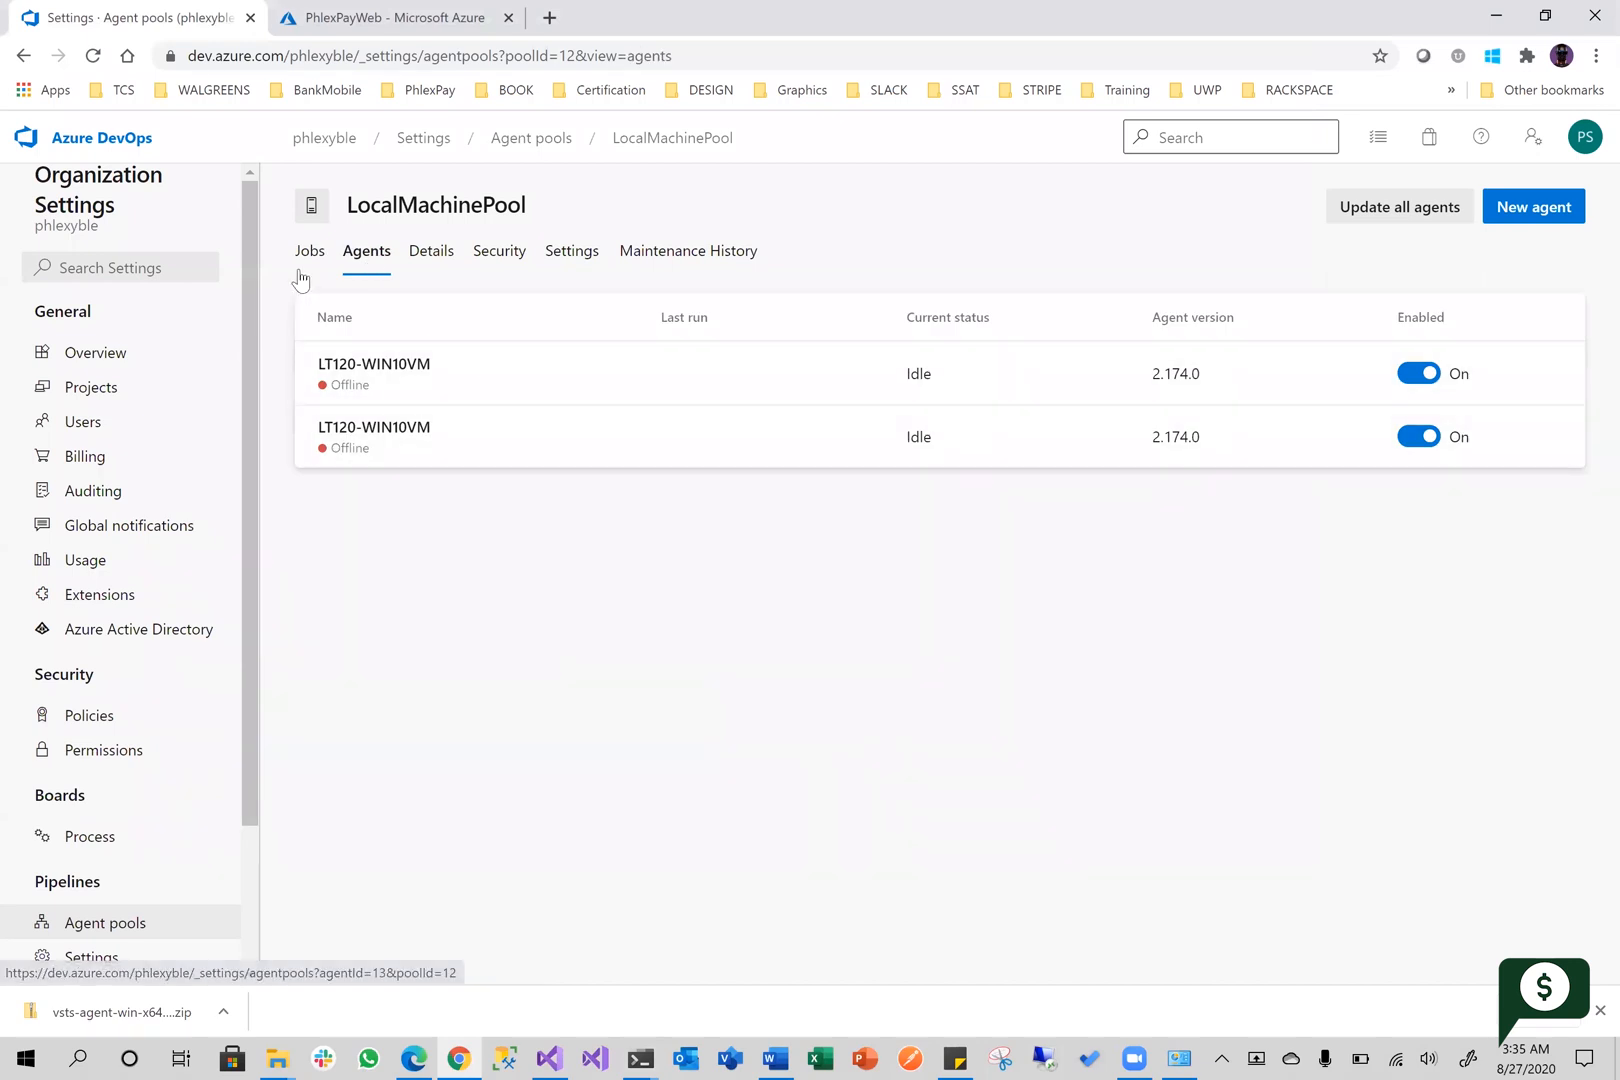
pyautogui.click(92, 57)
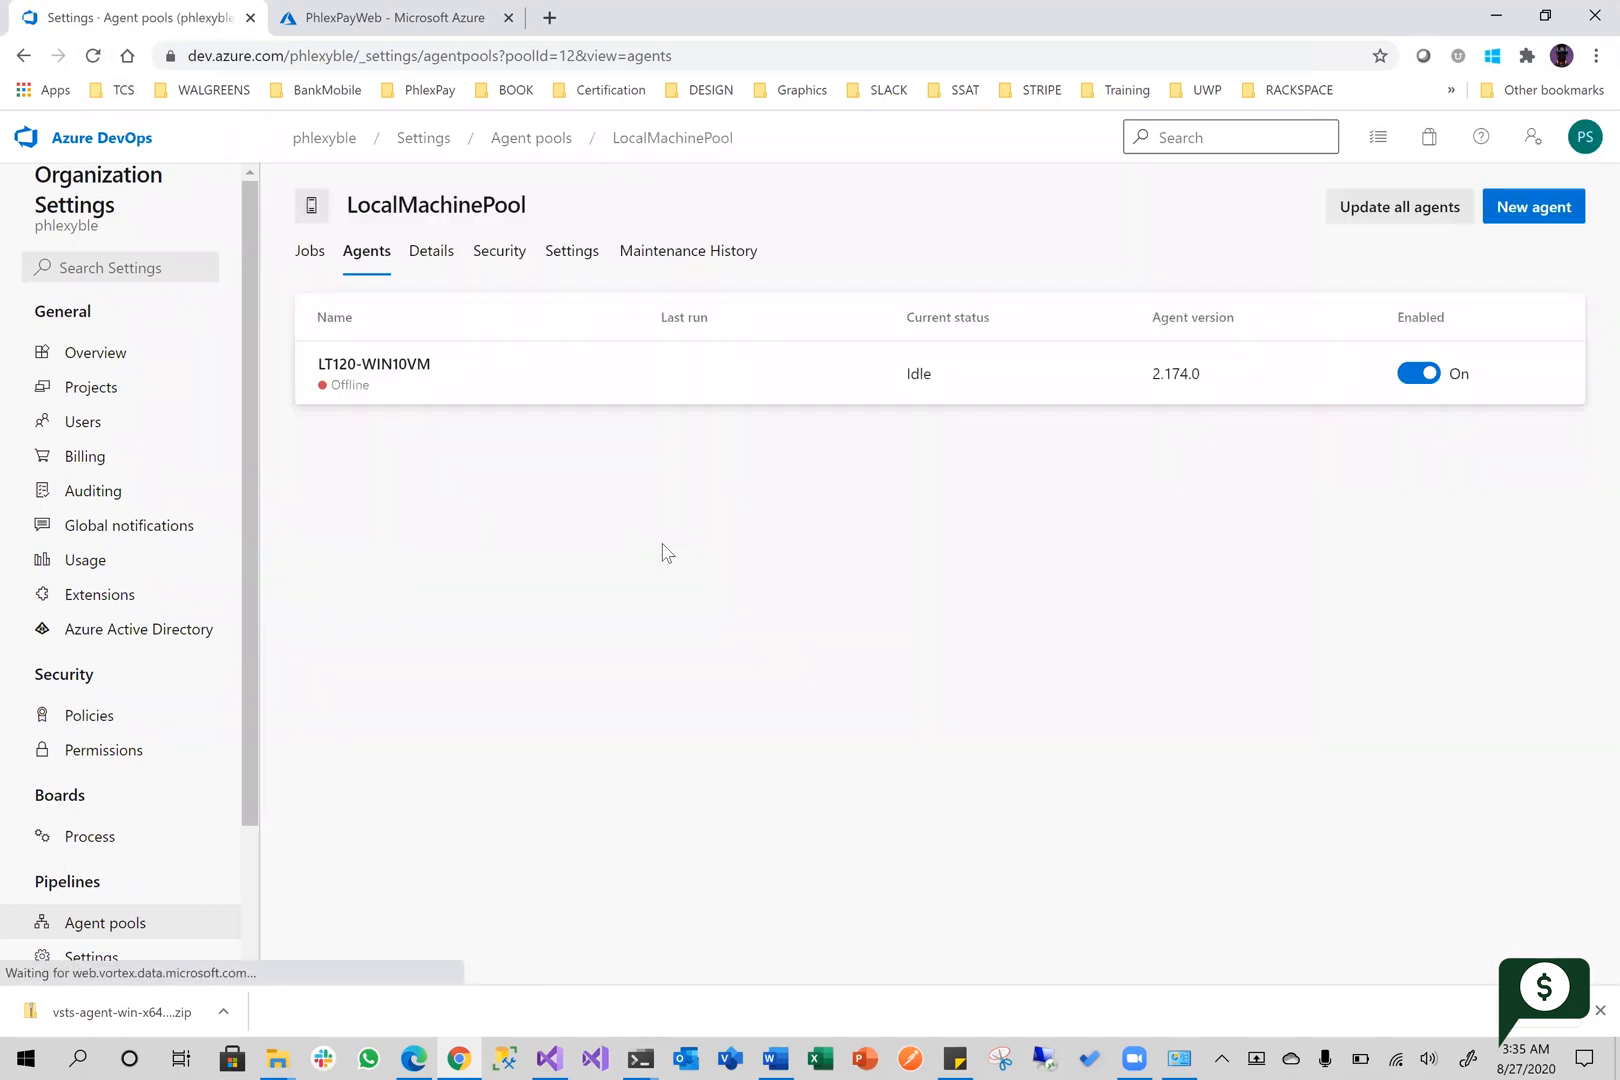
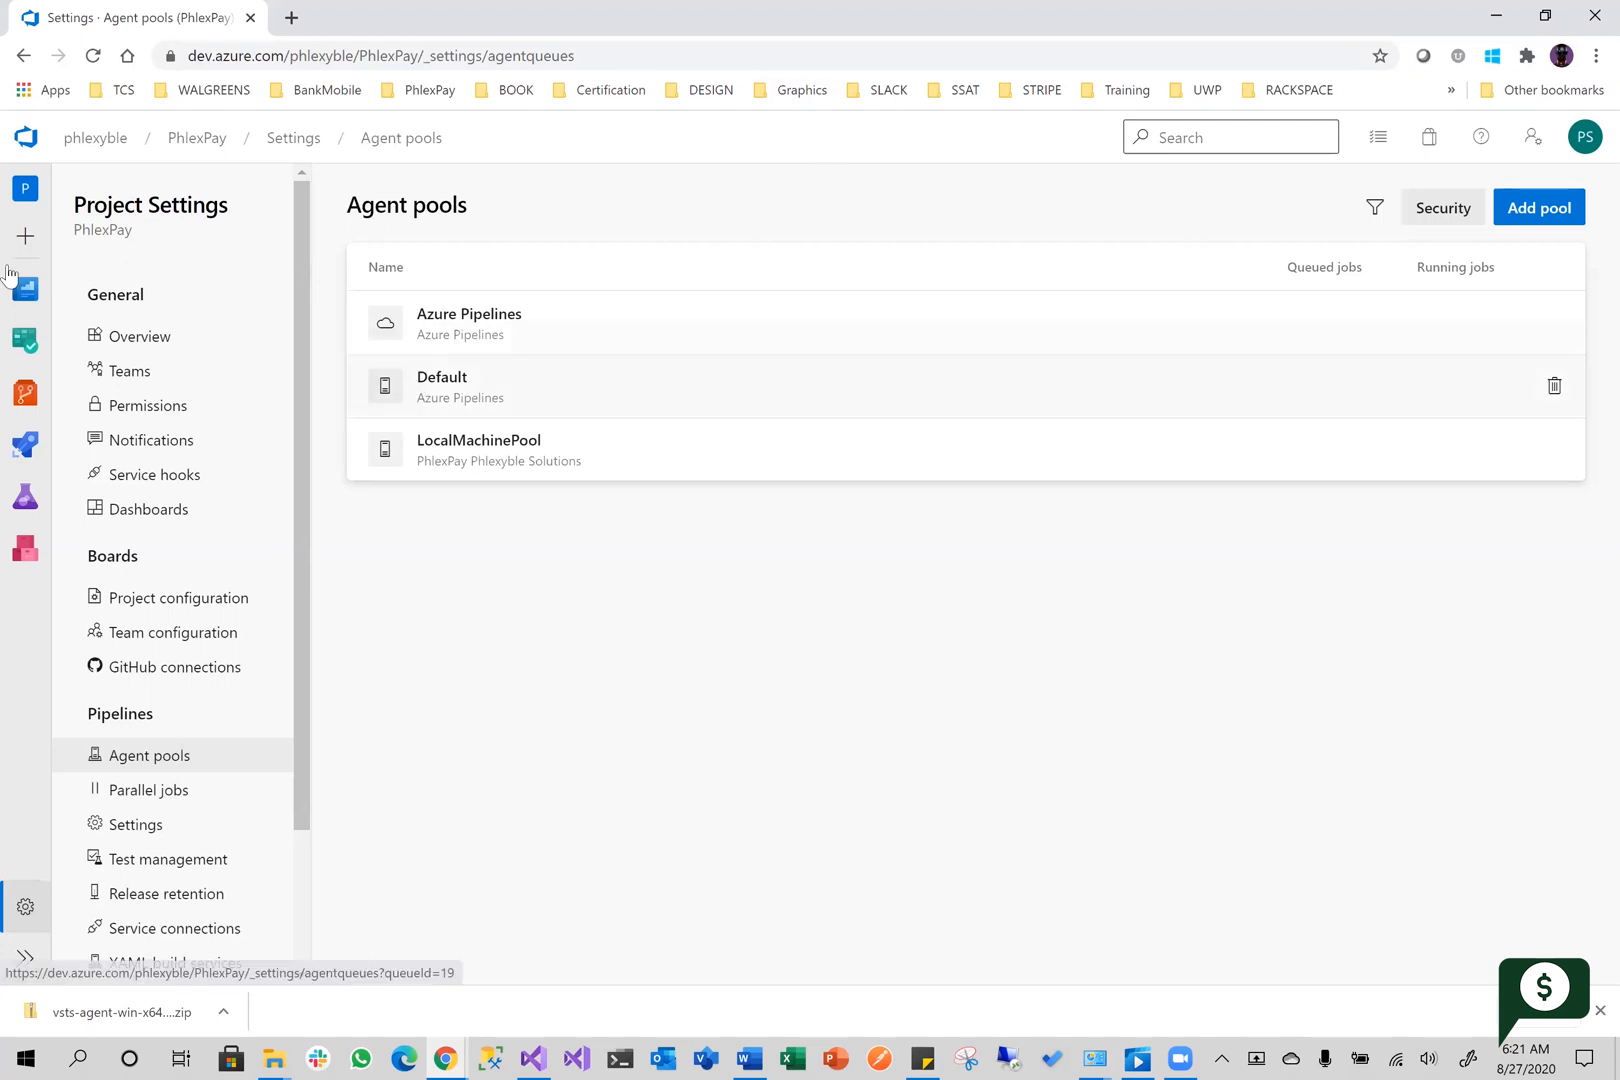
# Open the PhlexPay-CI-Test pipeline from the PhlexPay project's pipelines for editing
pyautogui.moveTo(25, 445)
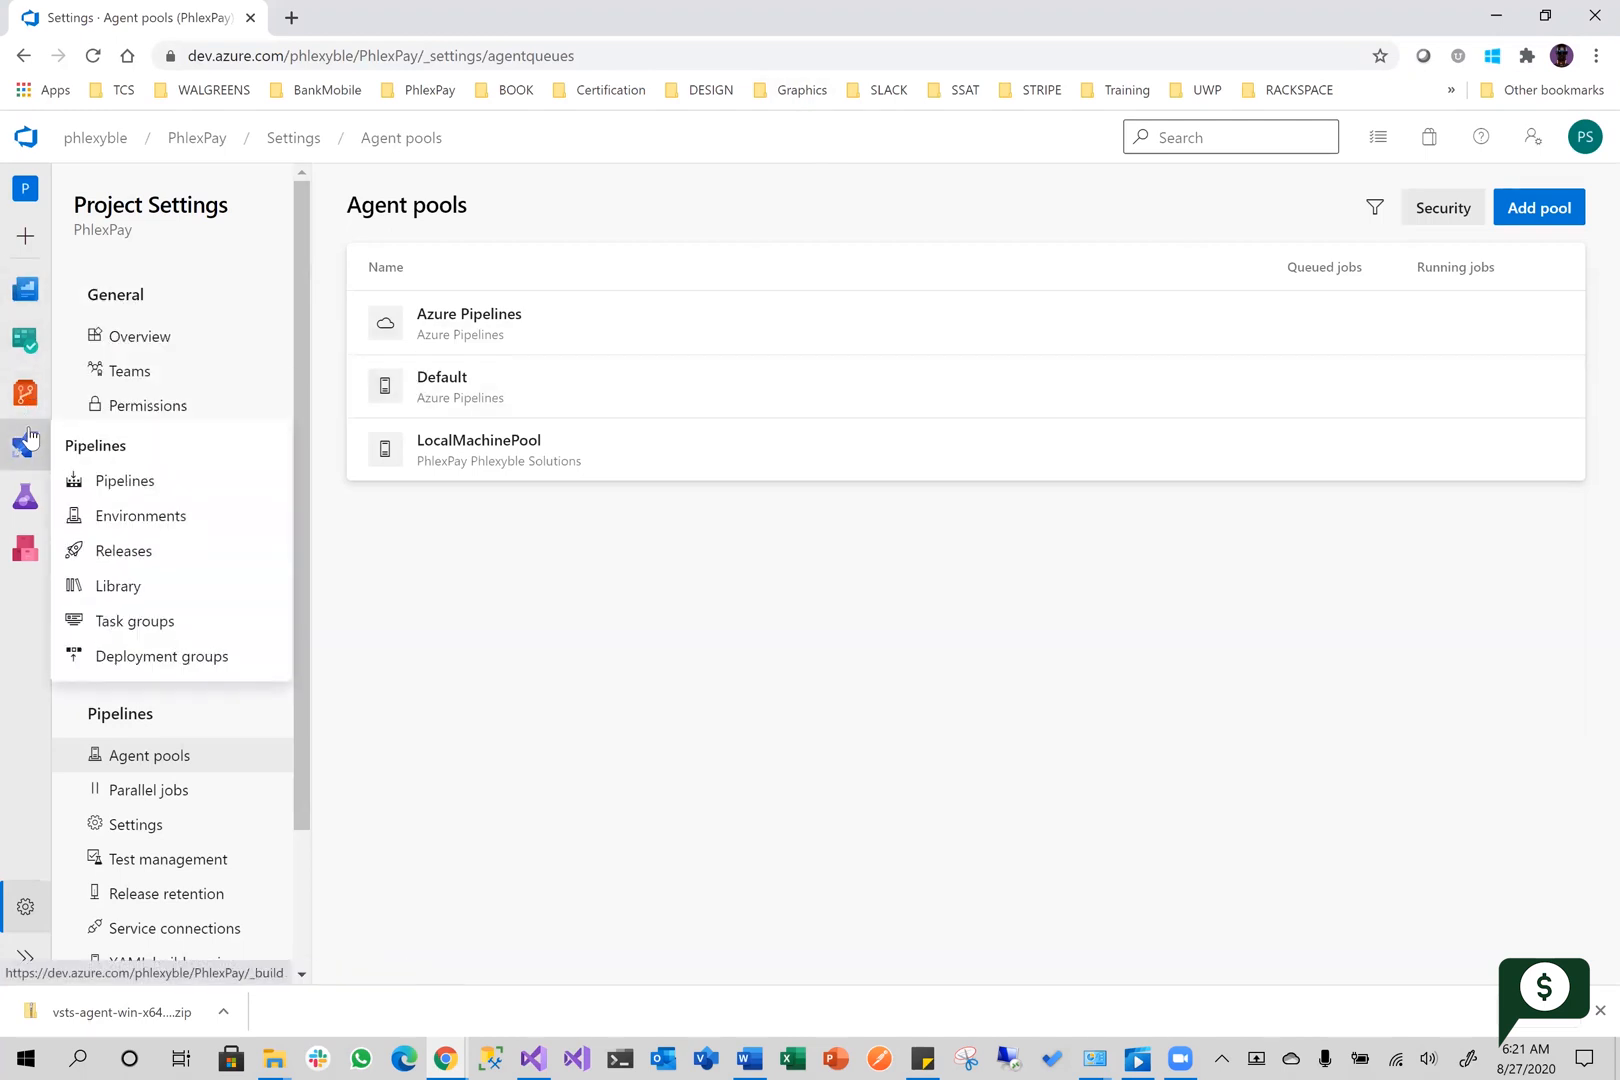
pyautogui.click(136, 482)
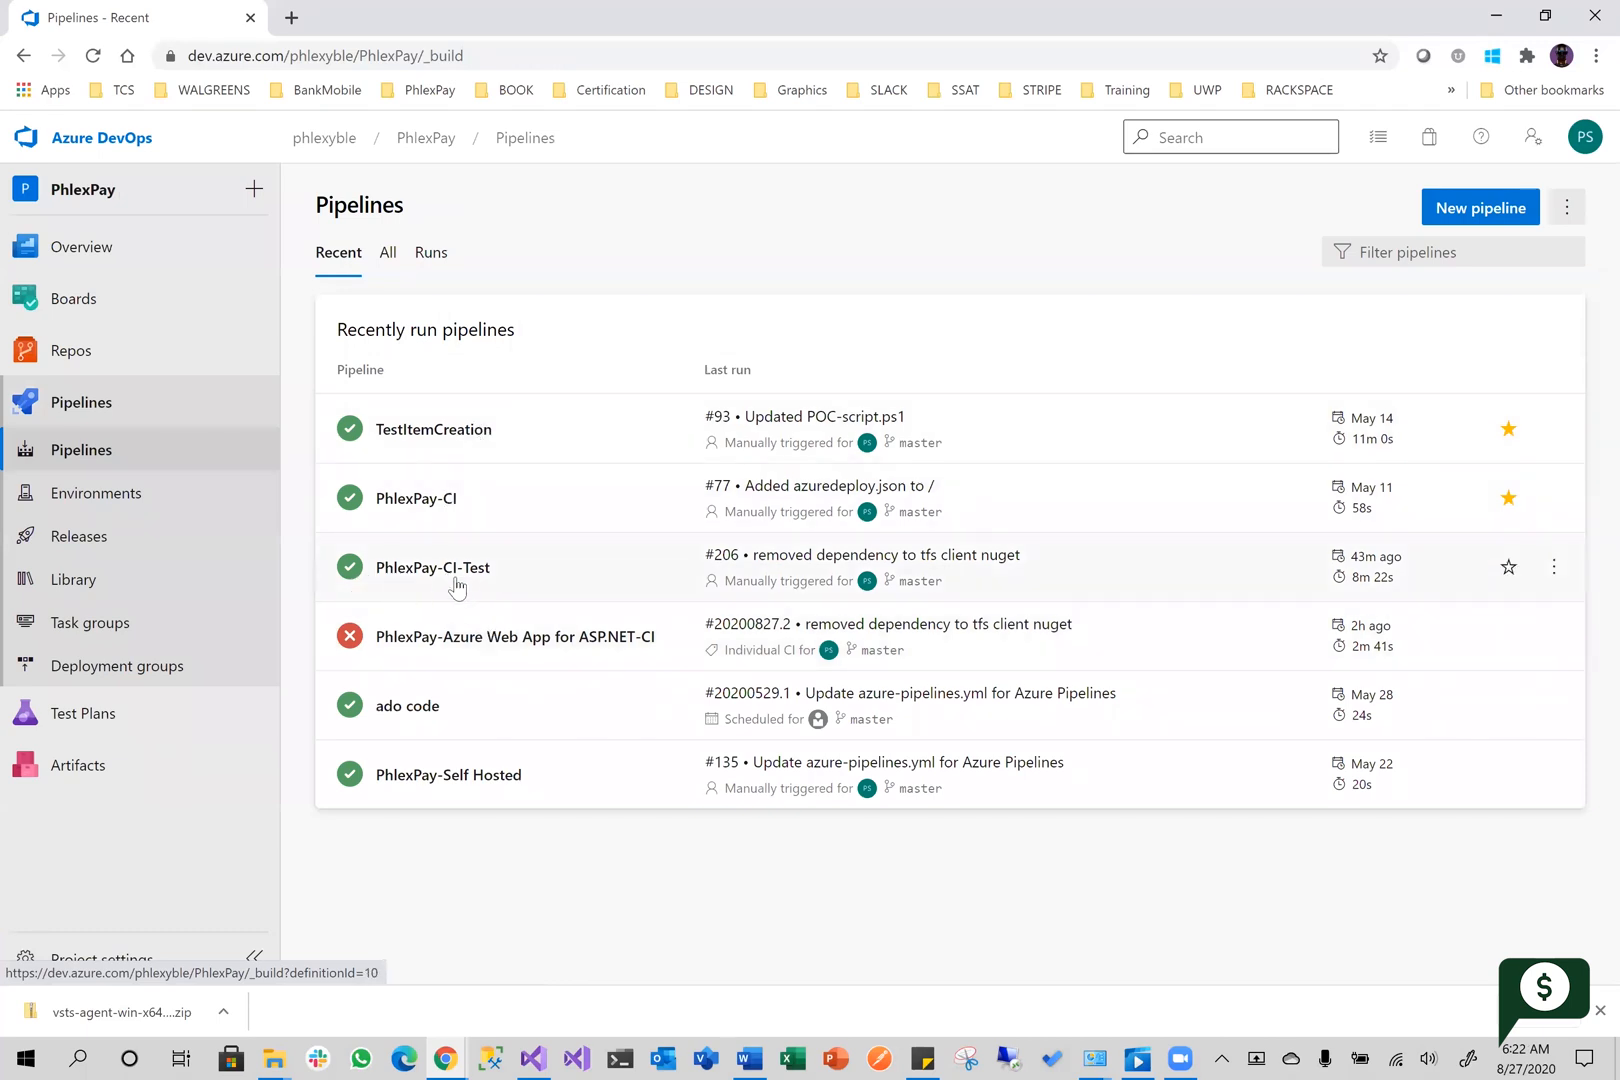
pyautogui.click(510, 580)
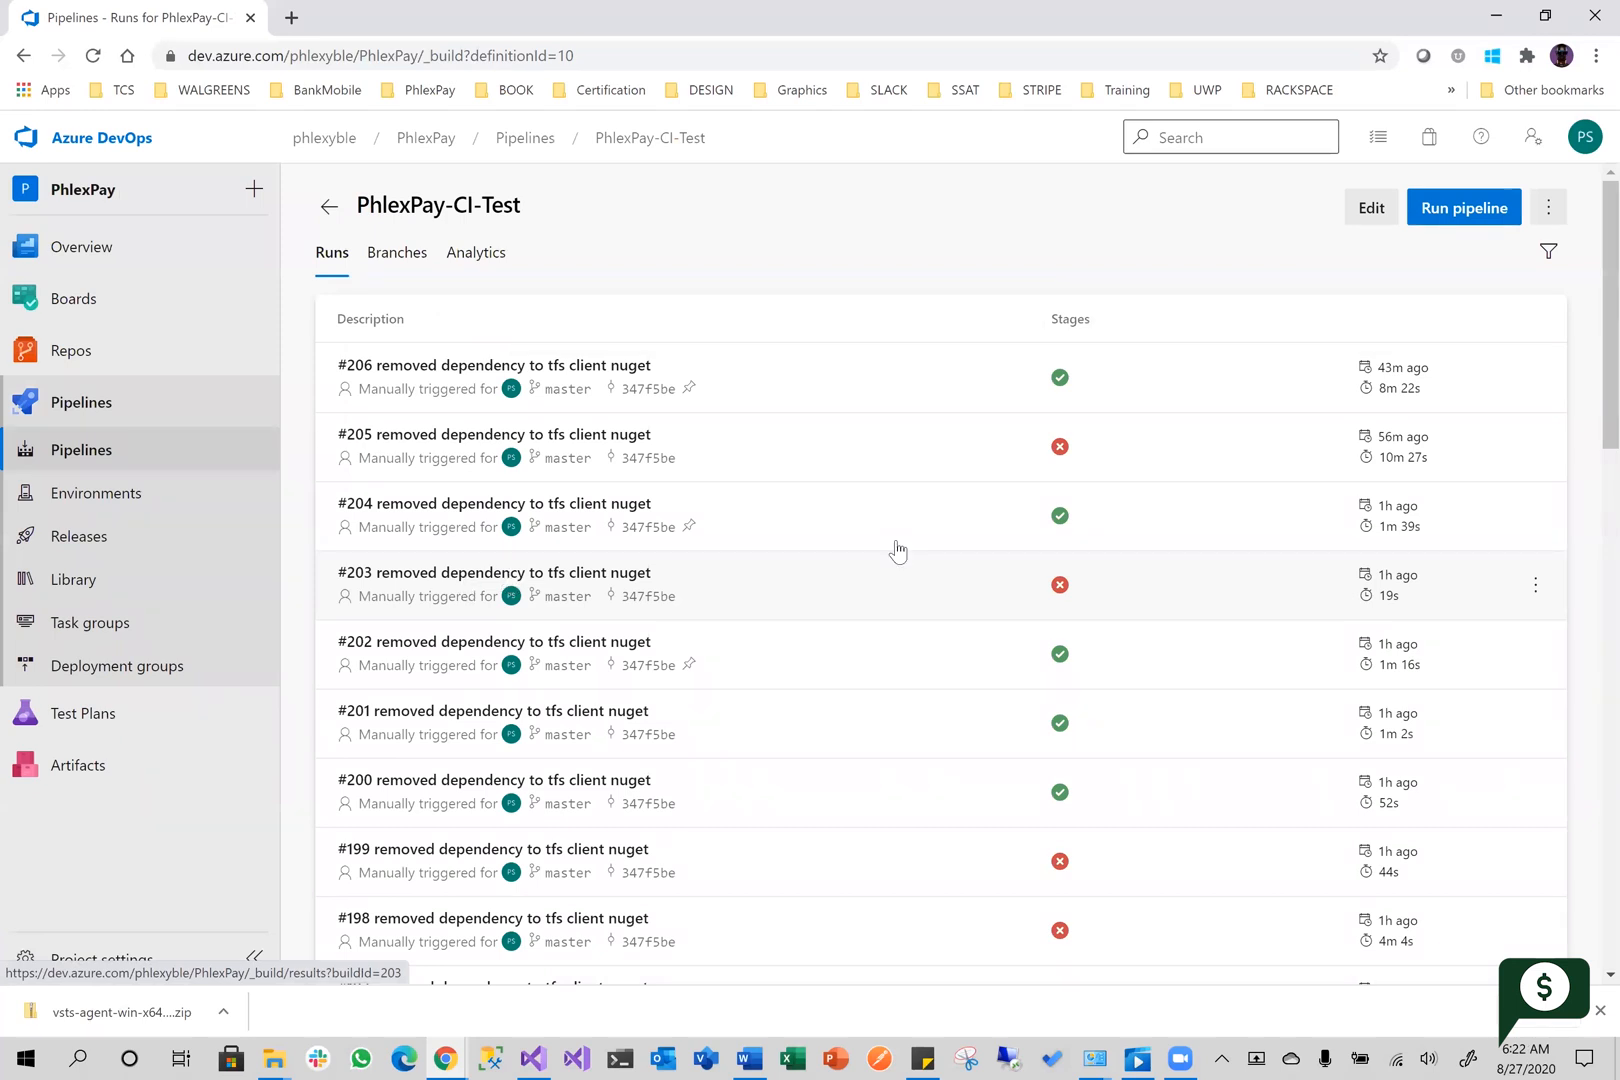
pyautogui.click(1370, 208)
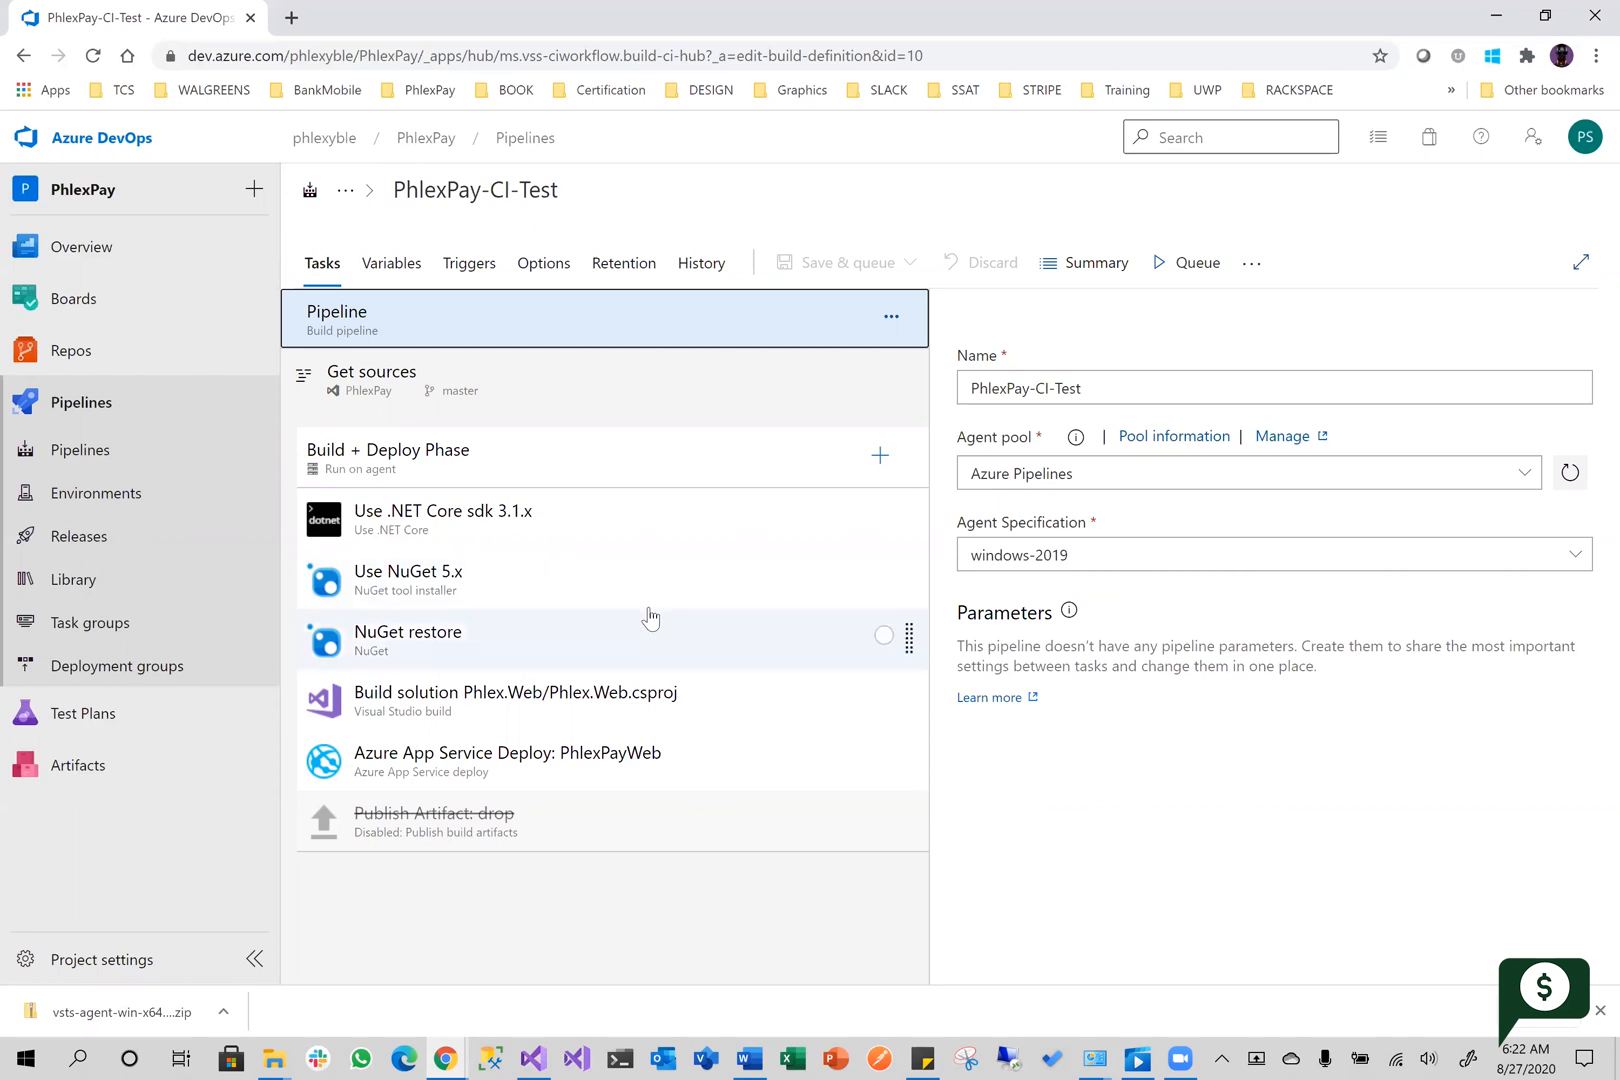
# Review the settings of each enabled task in turn, from Use .NET Core sdk 3.1.x to Azure App Service Deploy: PhlexPayWeb
pyautogui.click(694, 517)
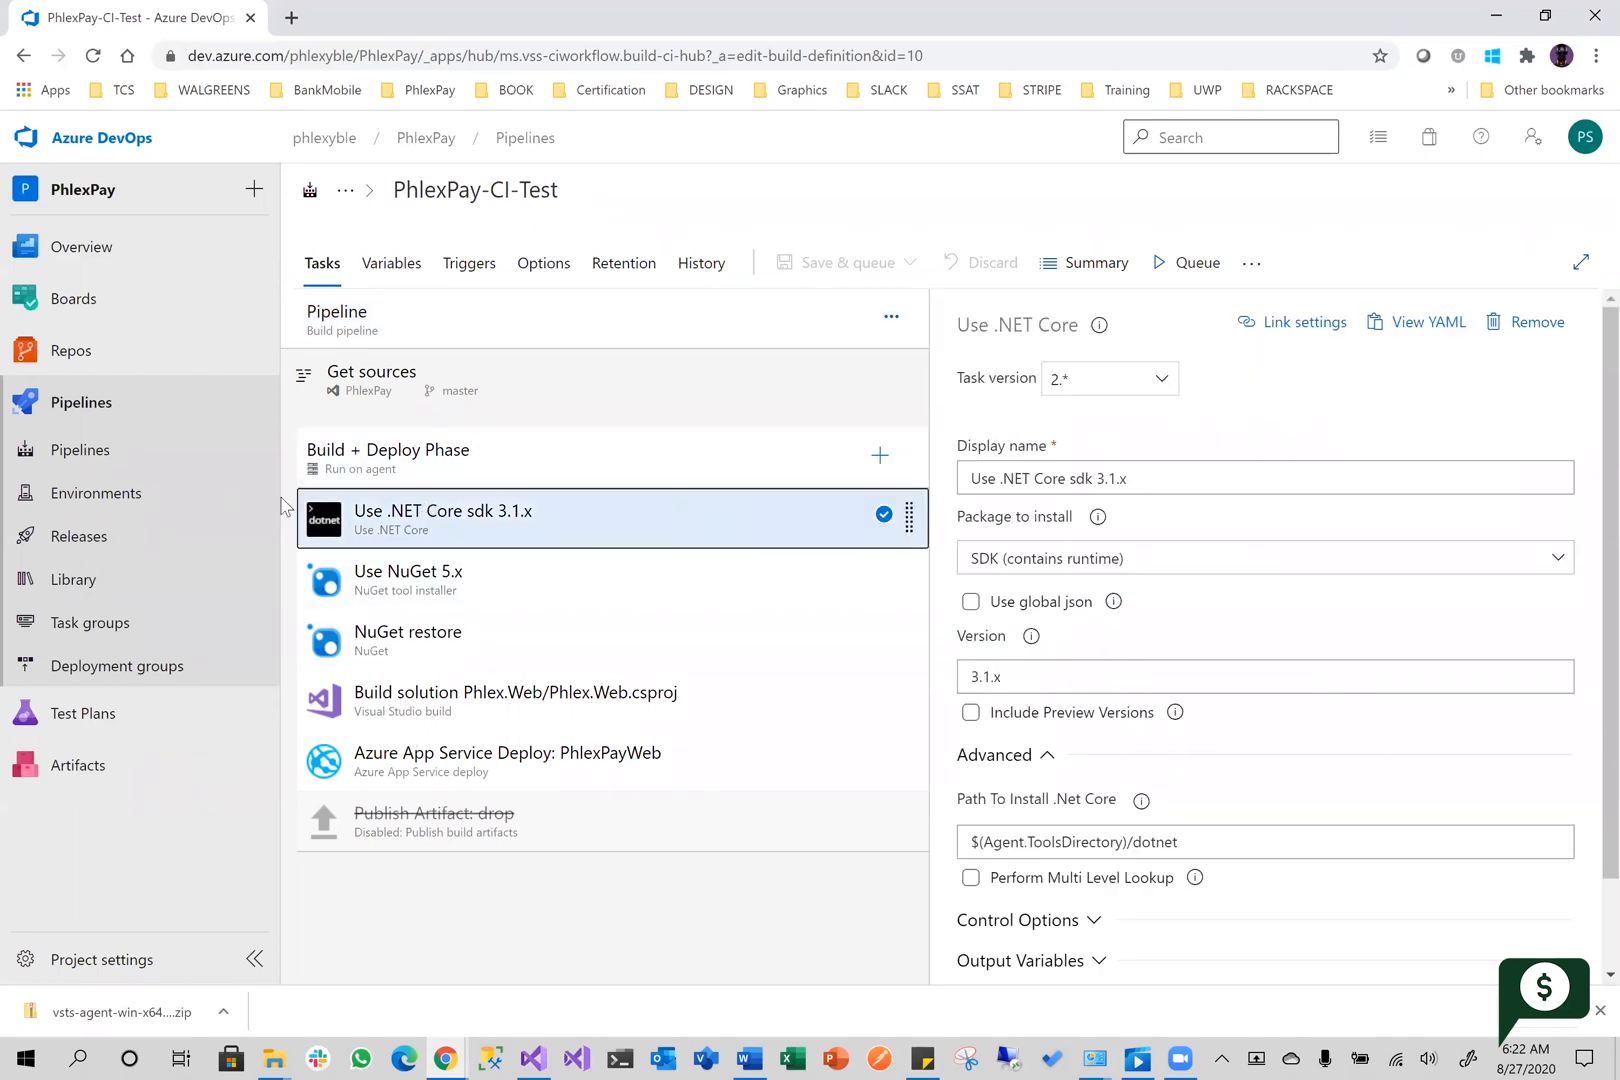
pyautogui.click(521, 587)
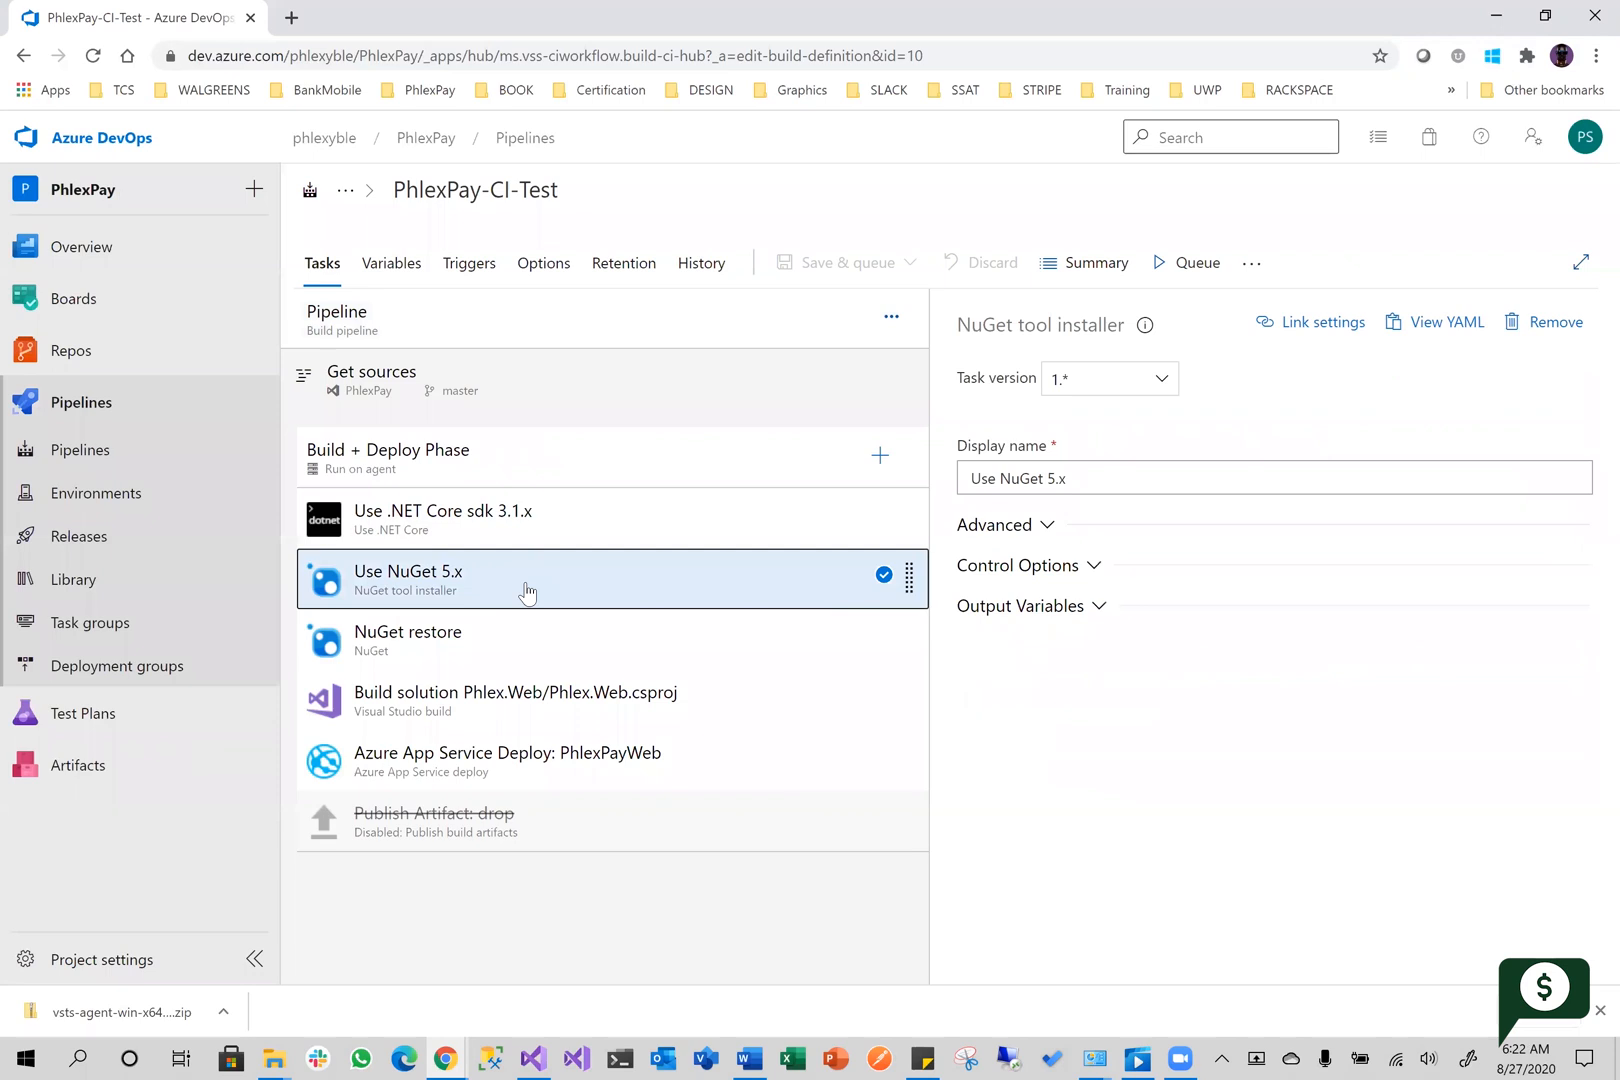
pyautogui.click(537, 653)
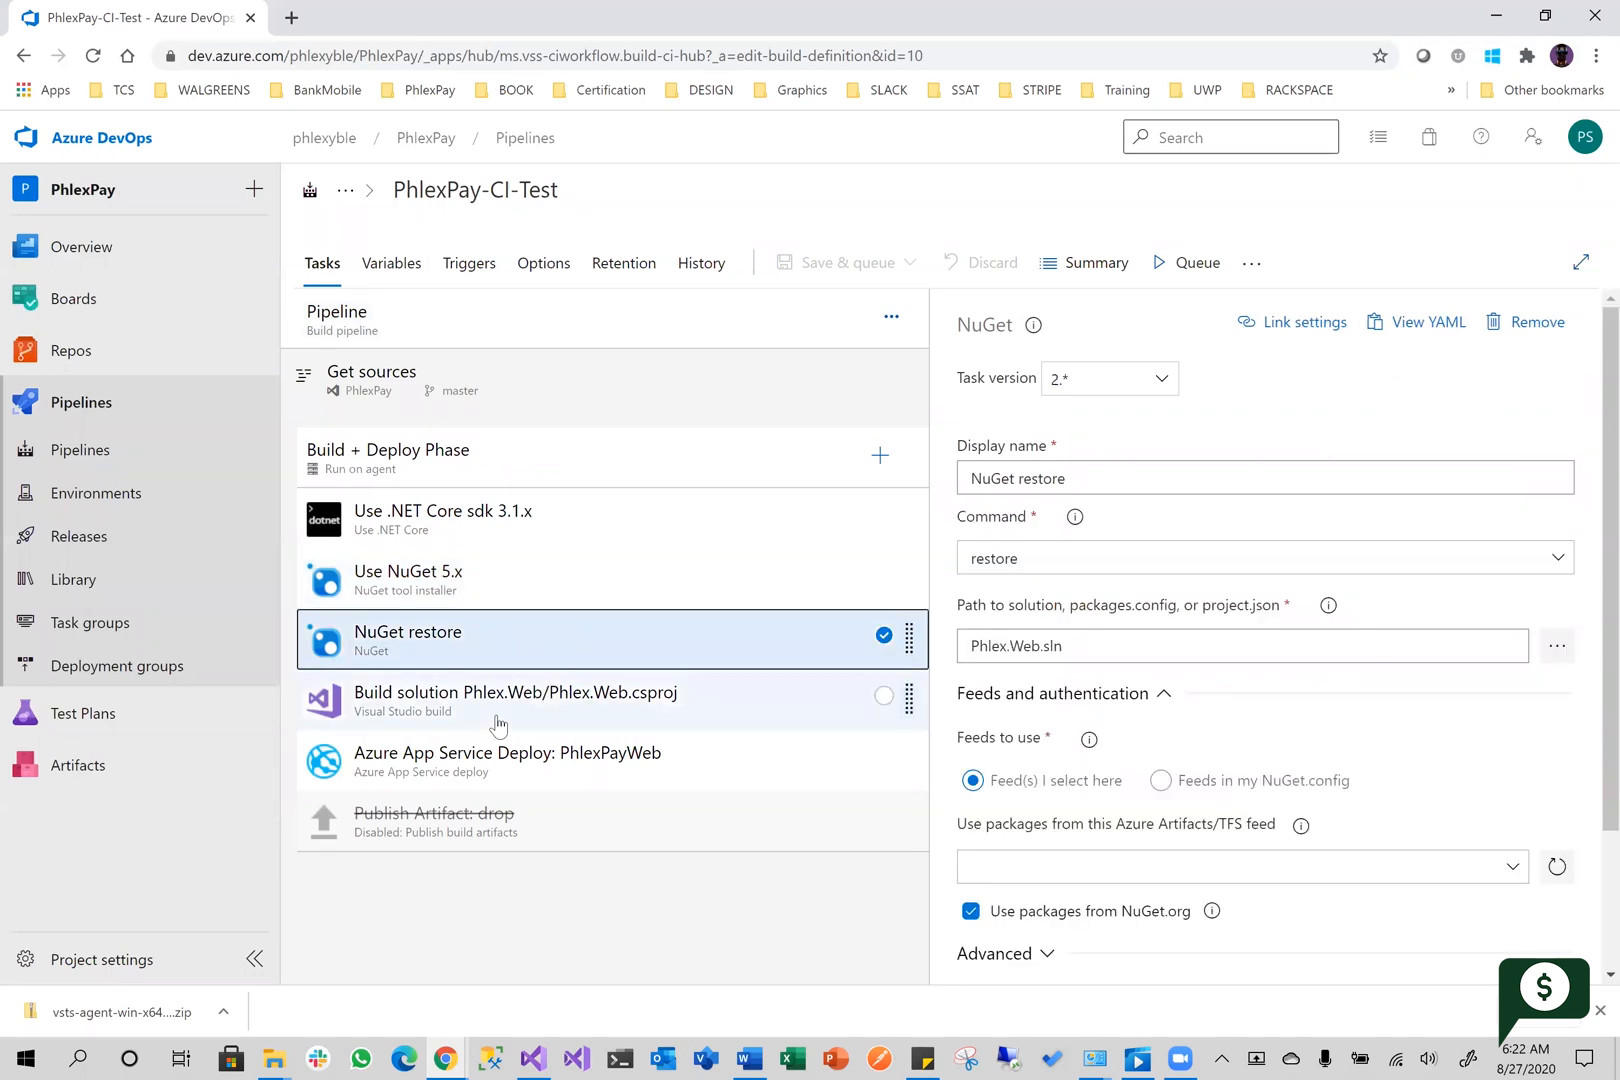
pyautogui.click(700, 708)
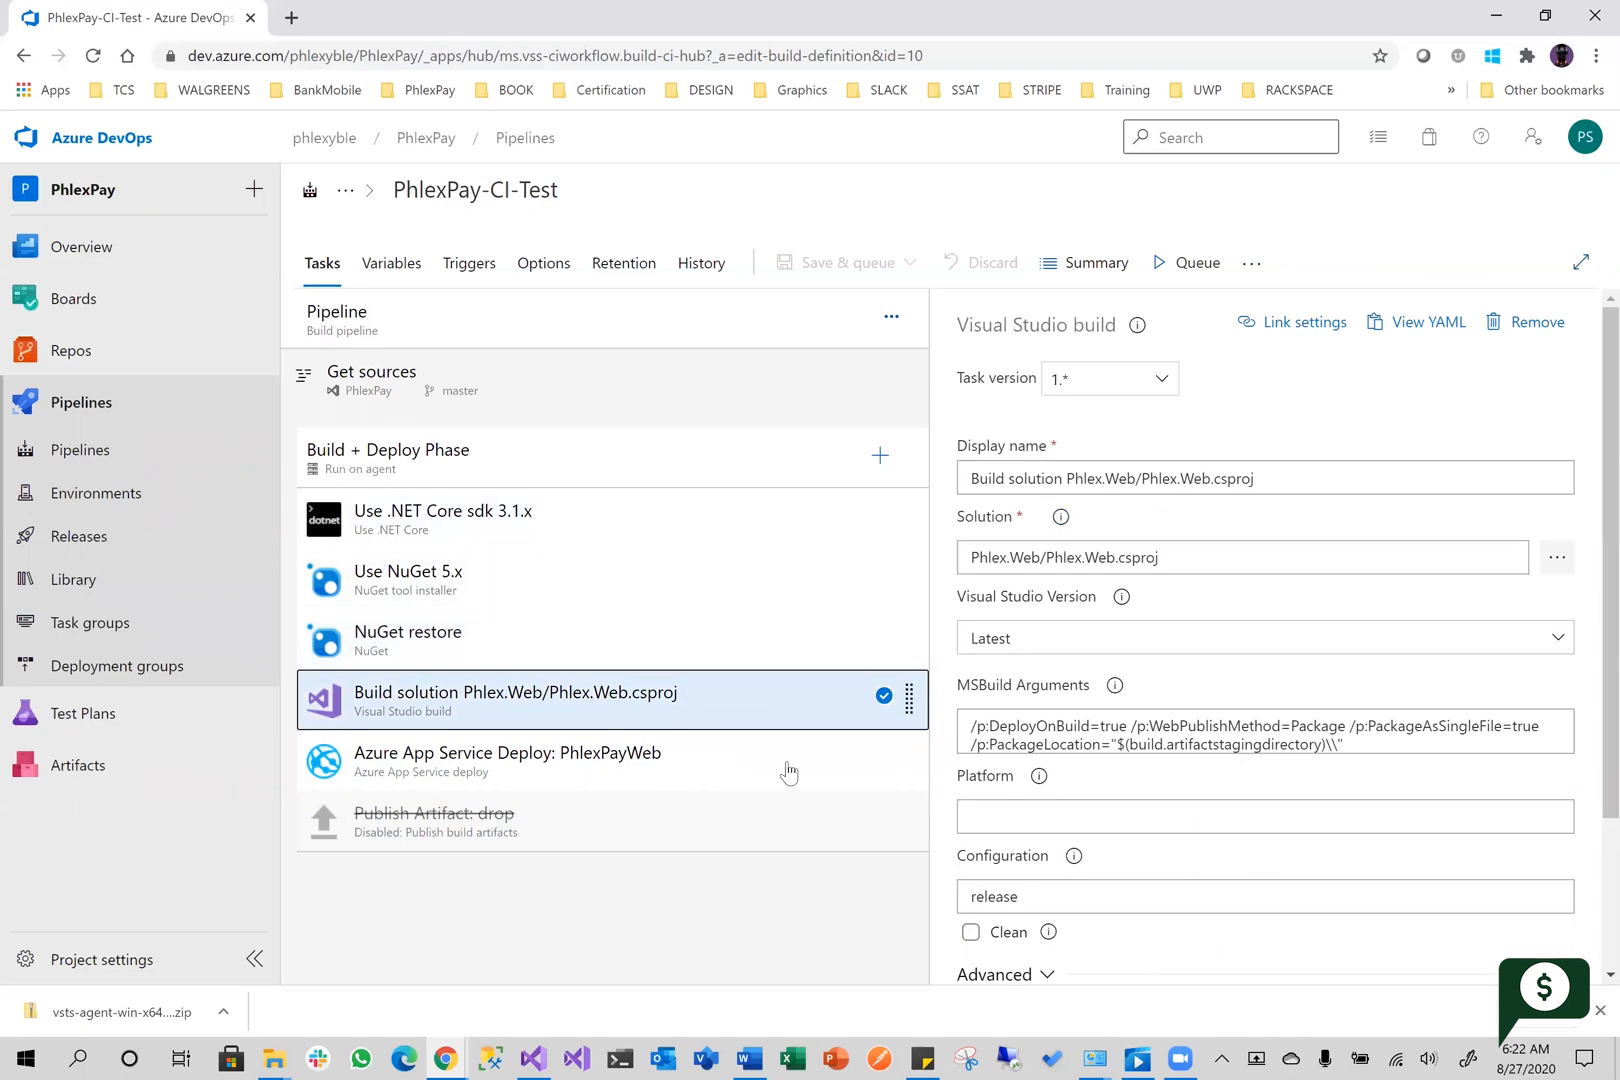
pyautogui.click(681, 781)
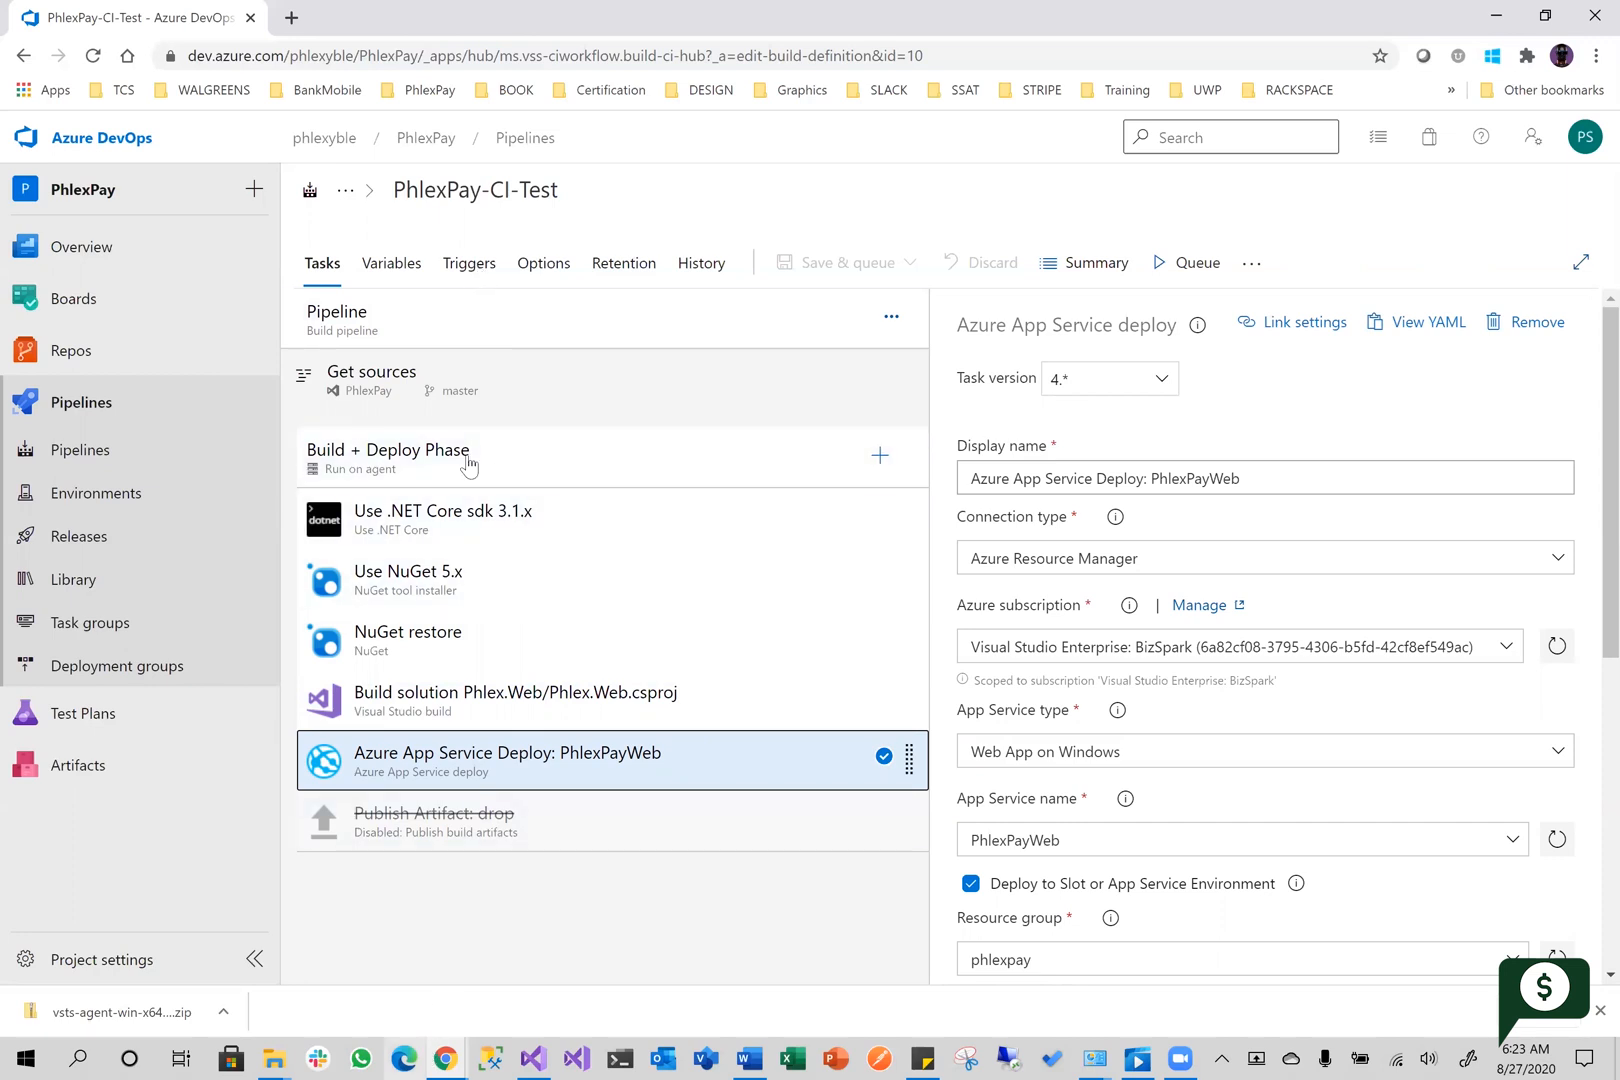
pyautogui.click(403, 1057)
pyautogui.rightClick(401, 1056)
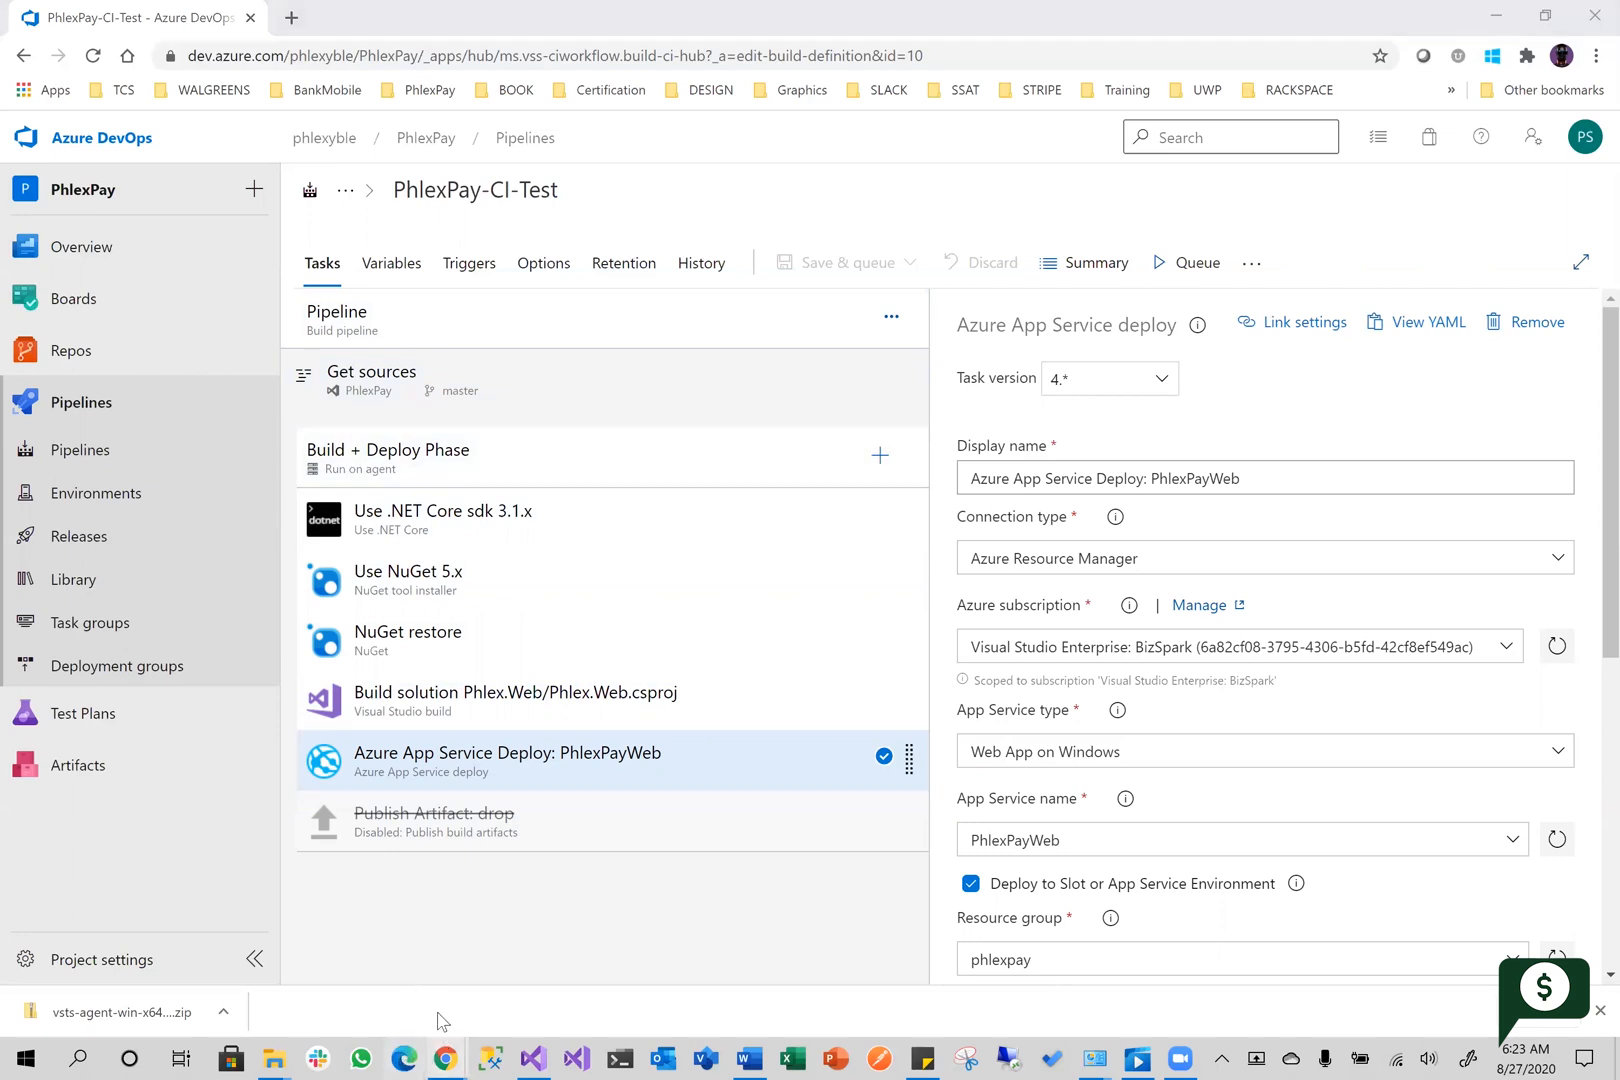
pyautogui.click(380, 976)
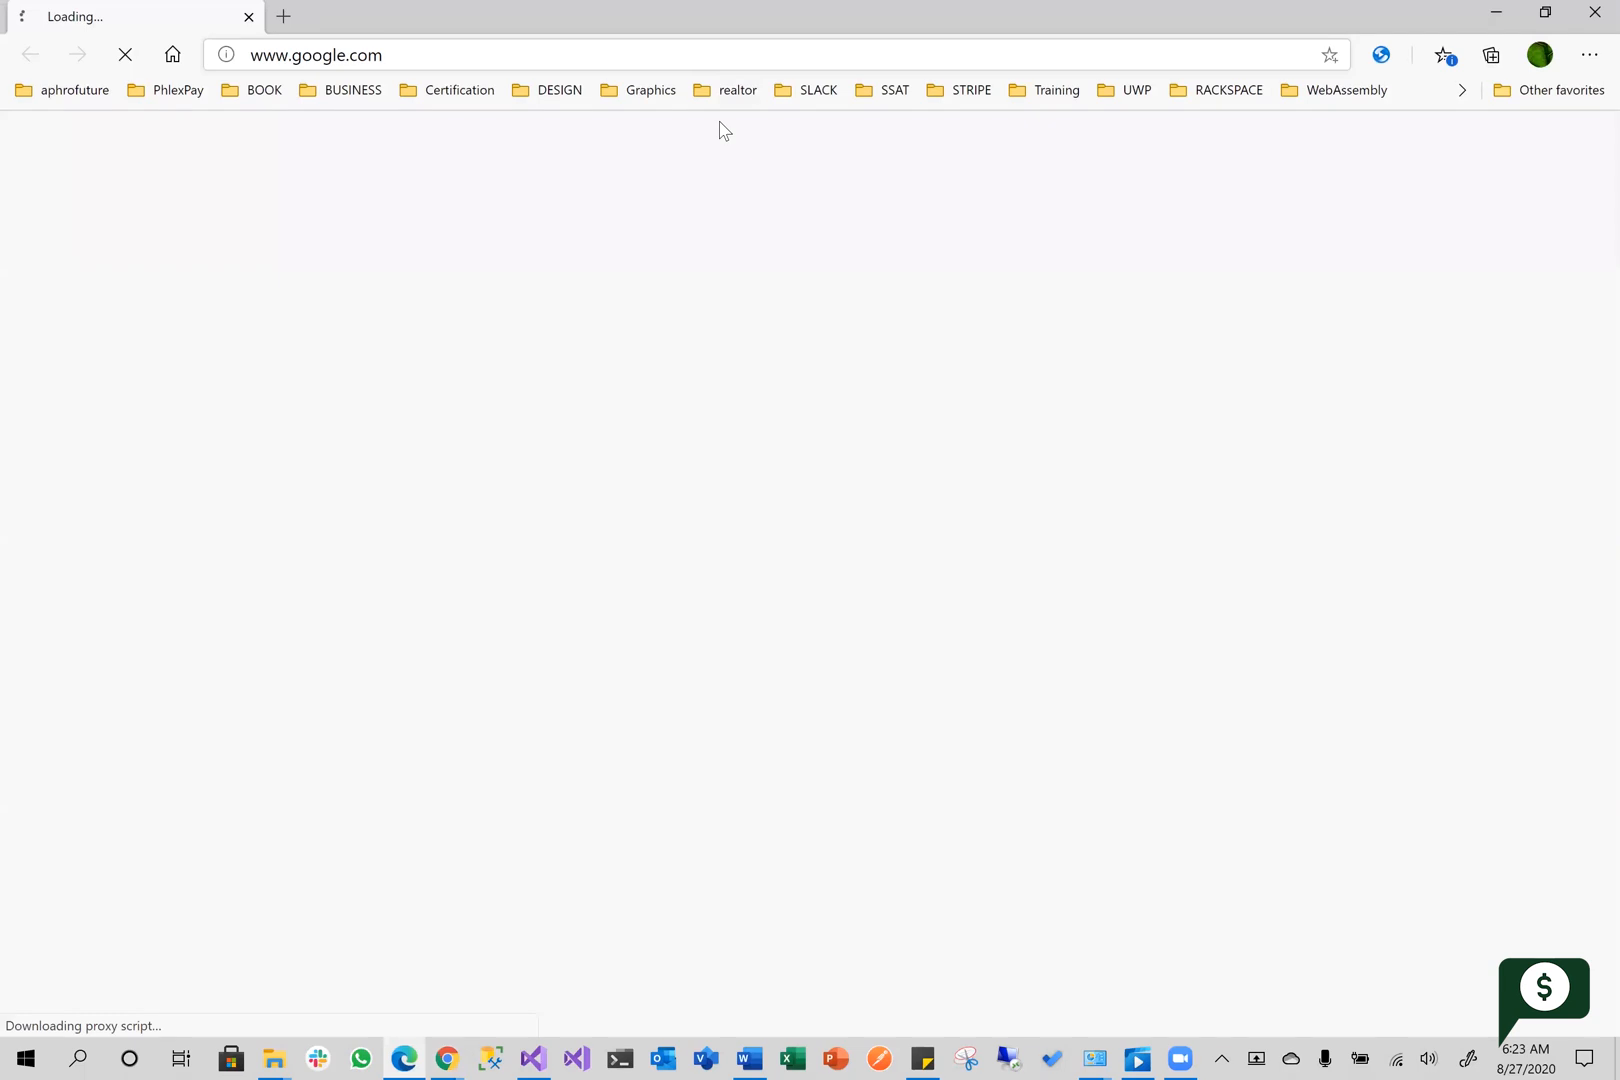
pyautogui.click(1545, 13)
pyautogui.moveTo(1122, 518); pyautogui.dragTo(1505, 518)
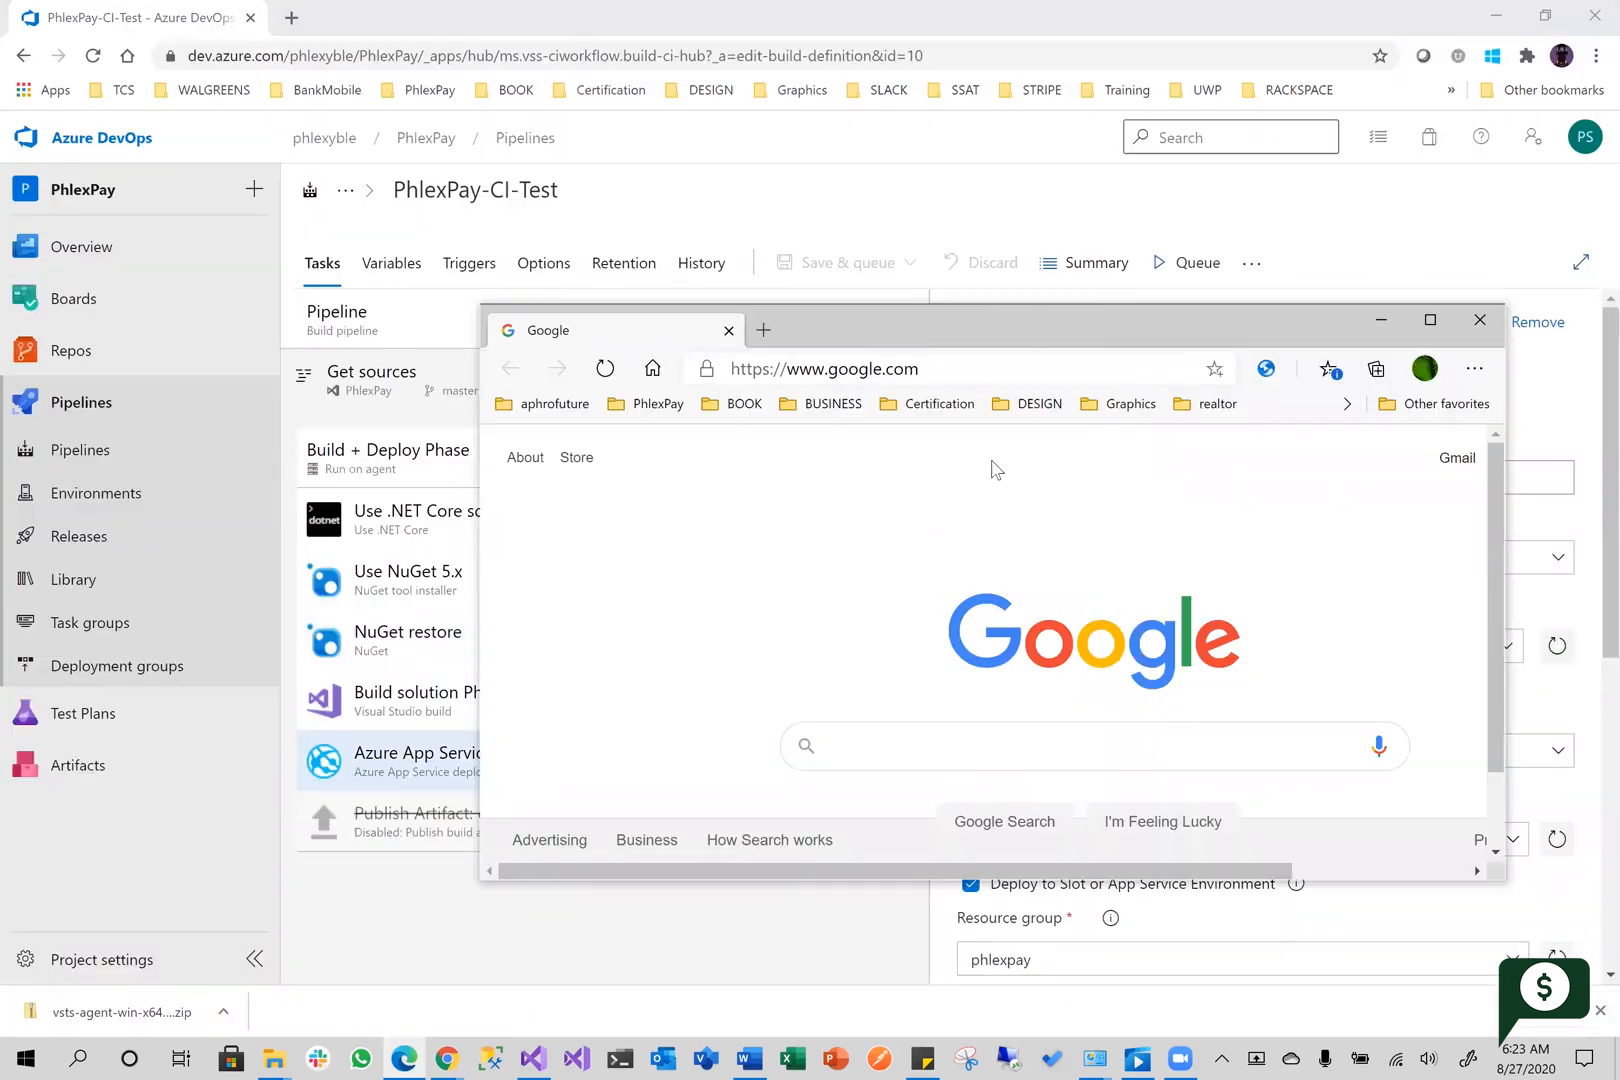
pyautogui.click(988, 369)
pyautogui.write('www.p')
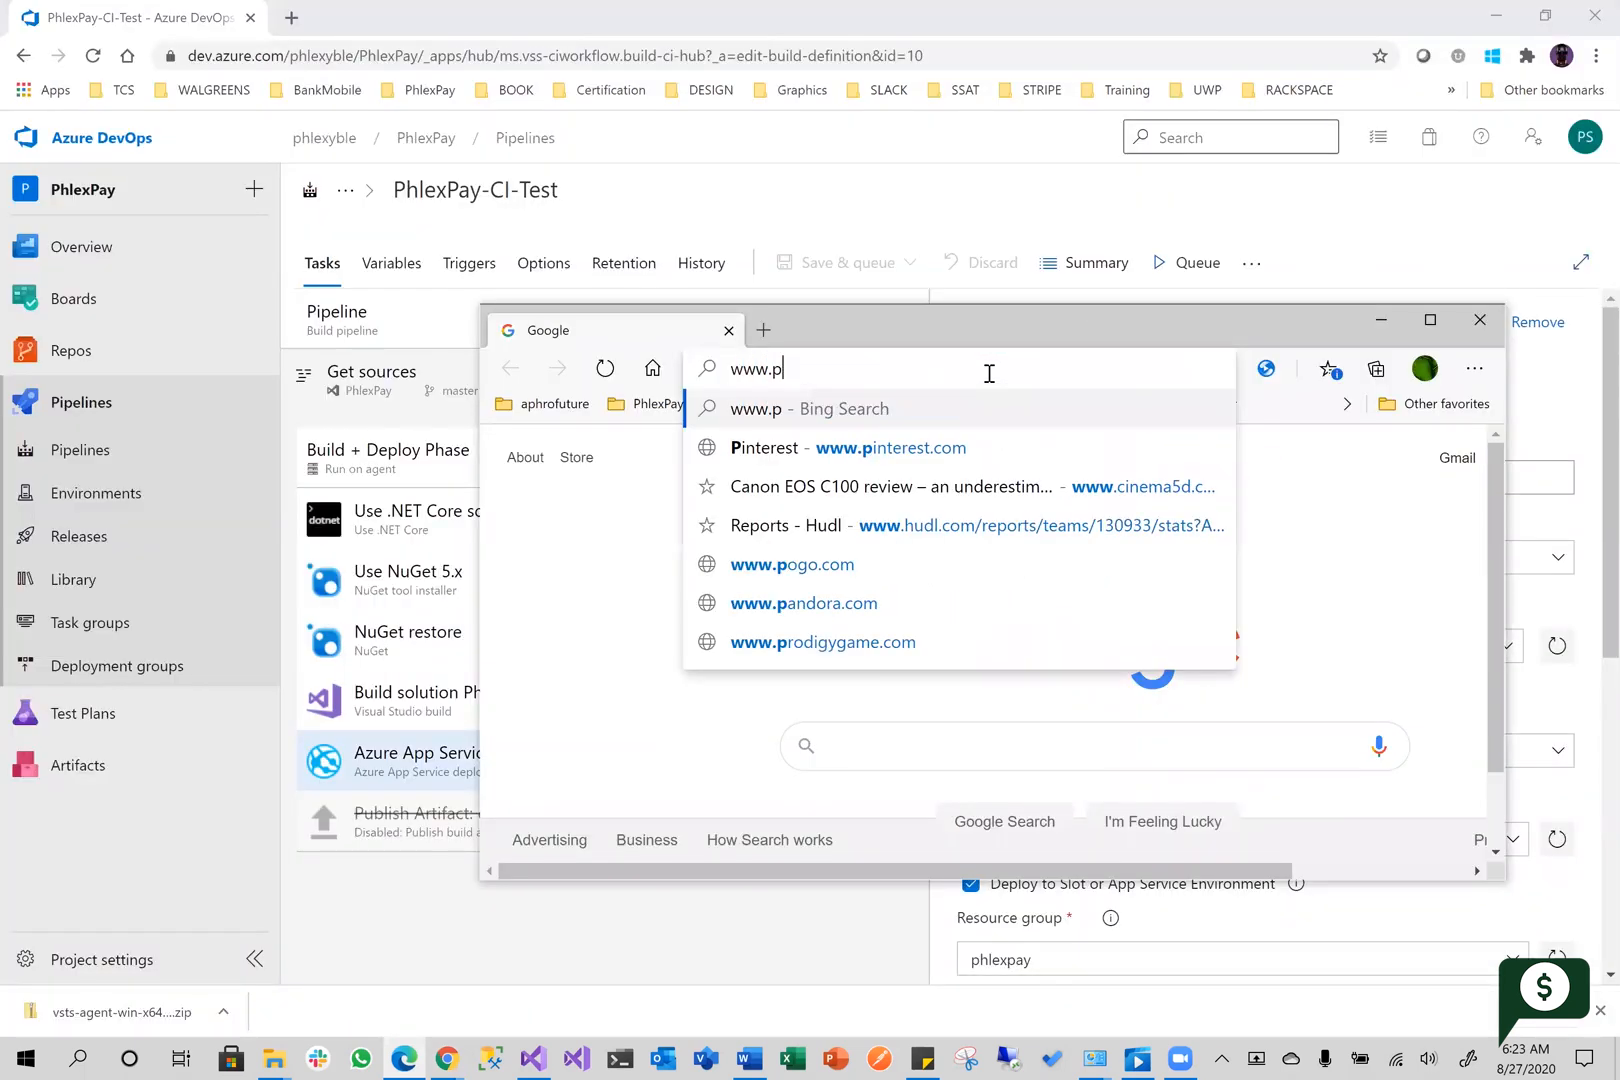
pyautogui.write('hlexpay.com')
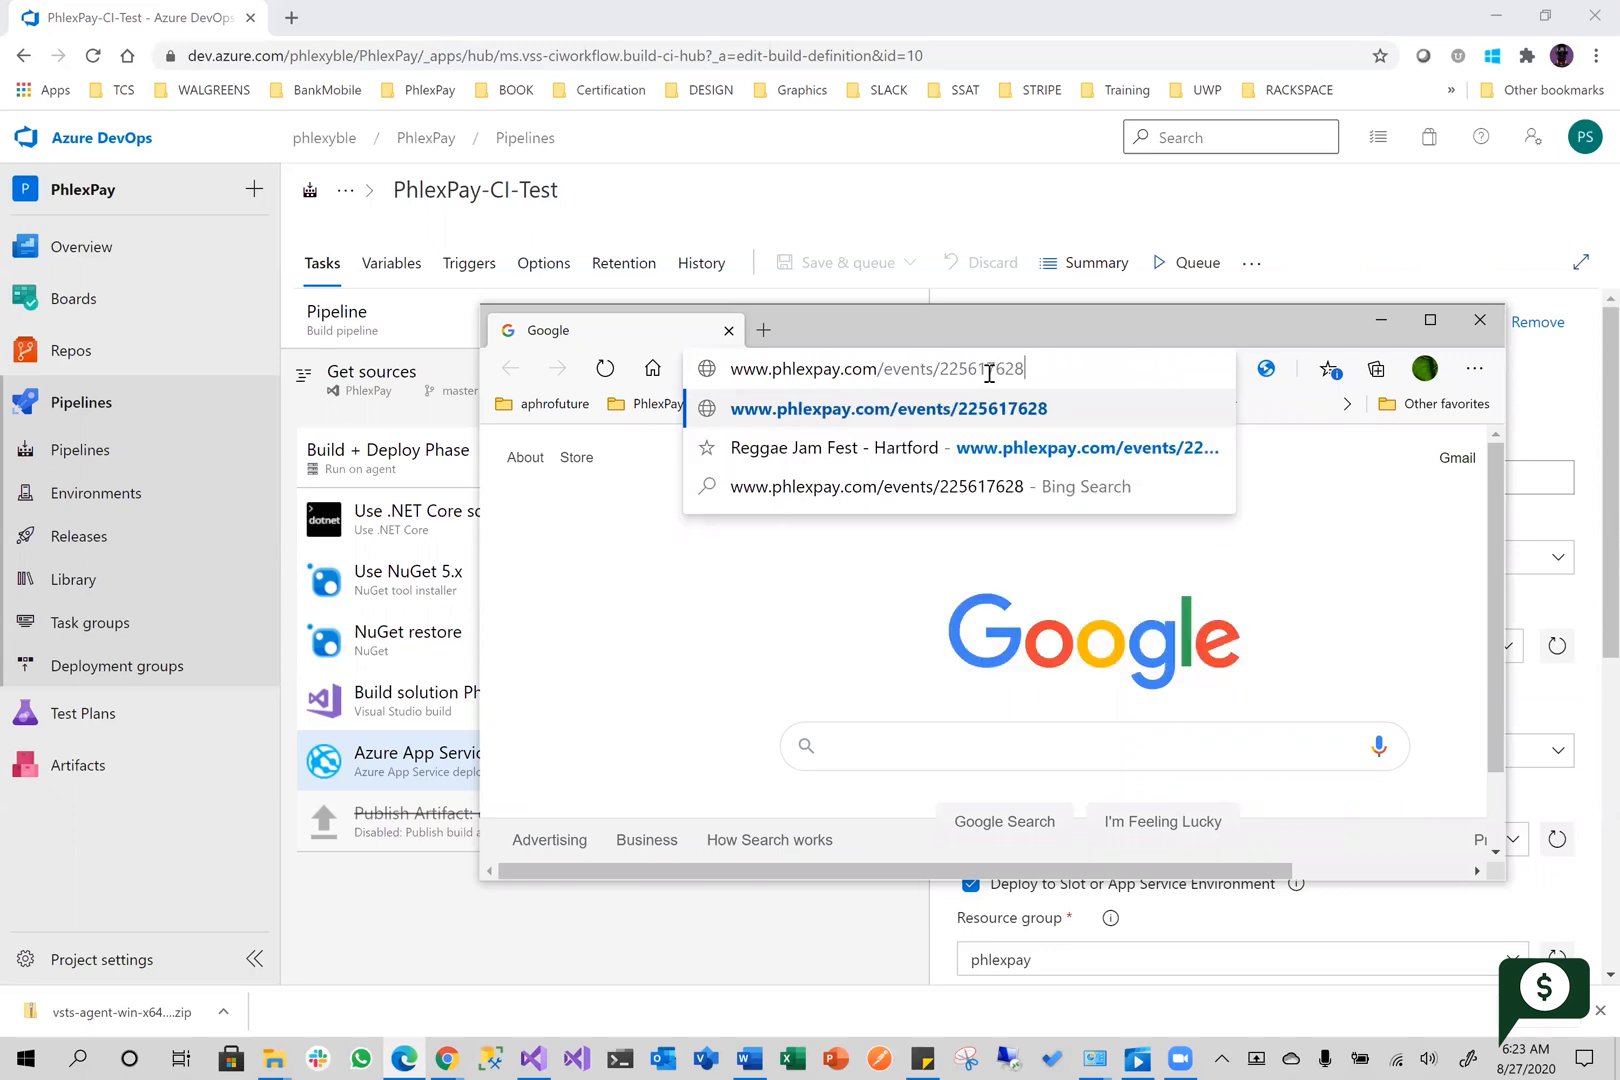
pyautogui.press('Return')
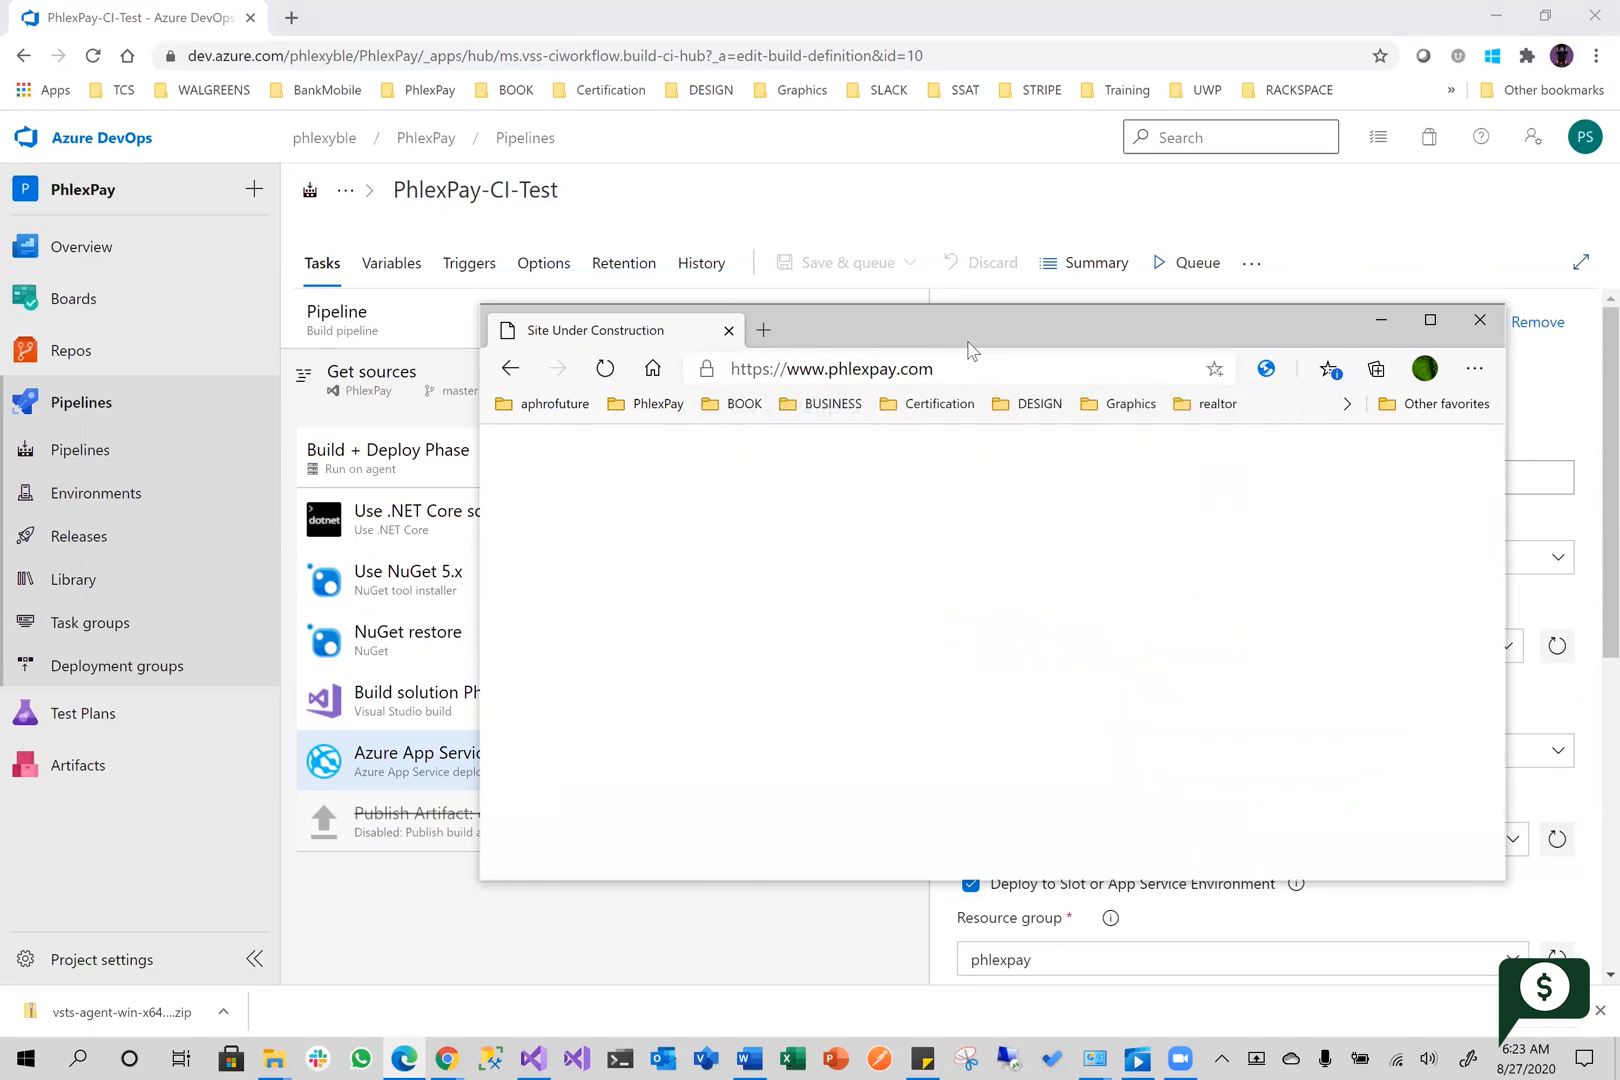
# Enlarge the Edge window to full screen to view the site, and return to the pipeline editor
pyautogui.moveTo(967, 323); pyautogui.dragTo(735, 140)
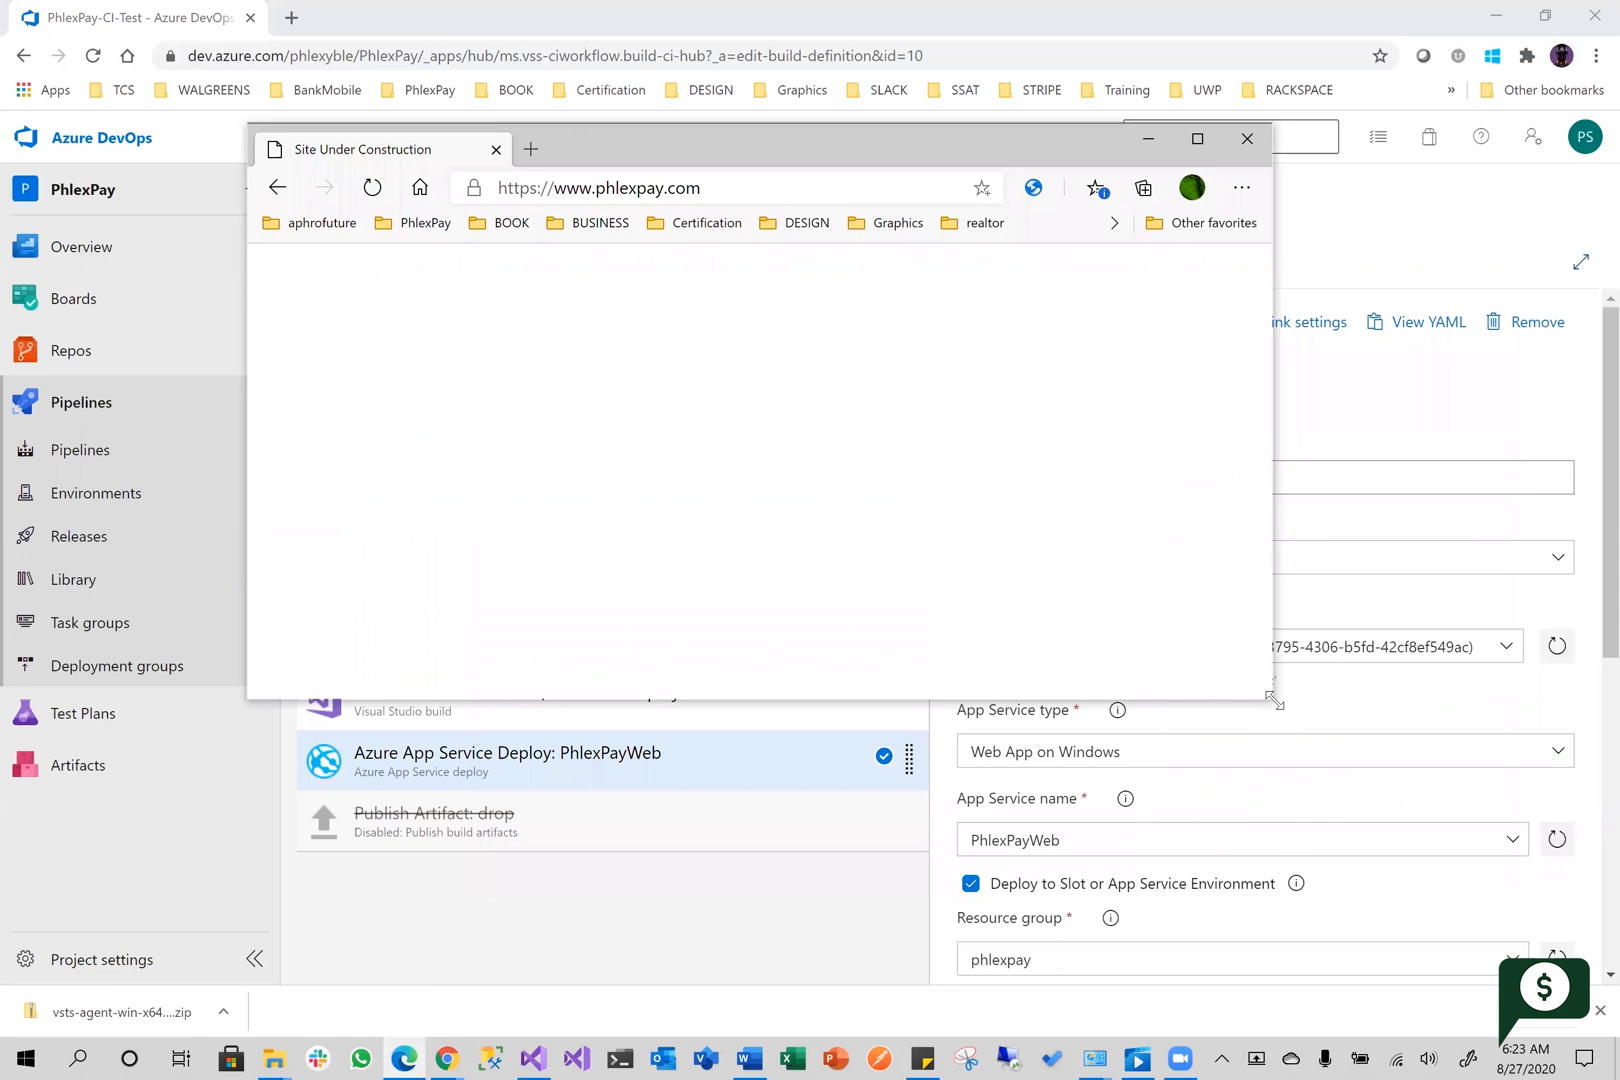
pyautogui.moveTo(1273, 699); pyautogui.dragTo(1477, 884)
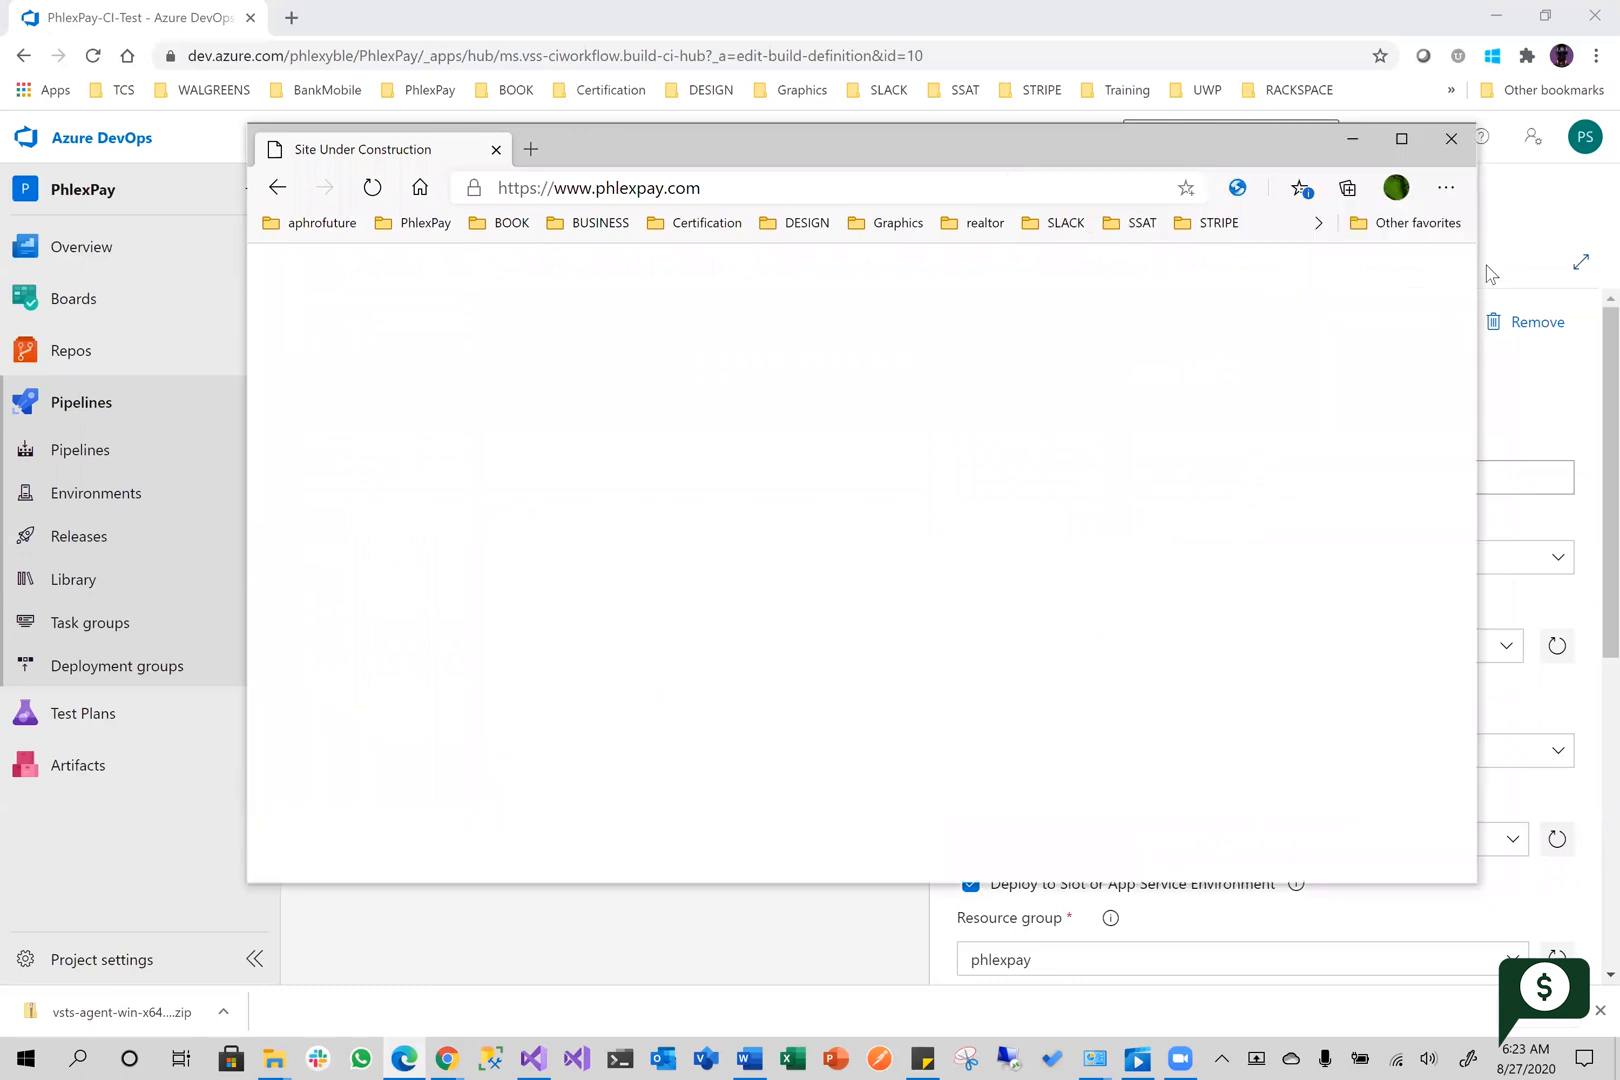
pyautogui.click(1400, 145)
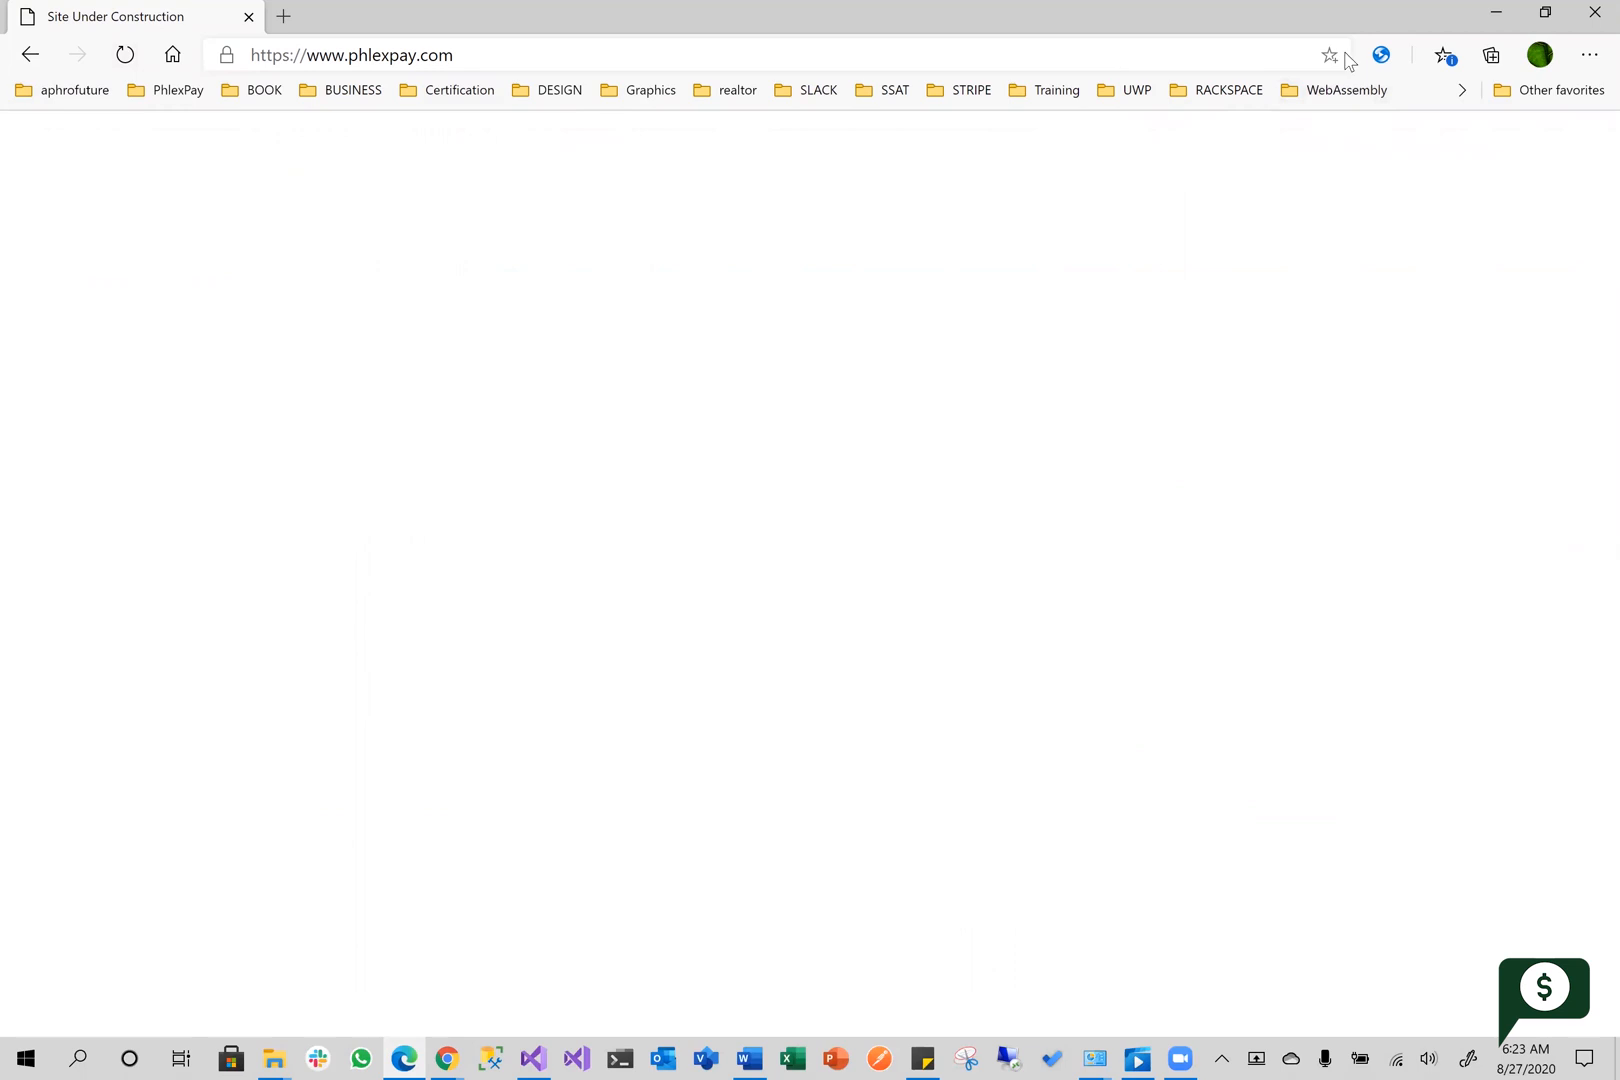
pyautogui.click(1496, 13)
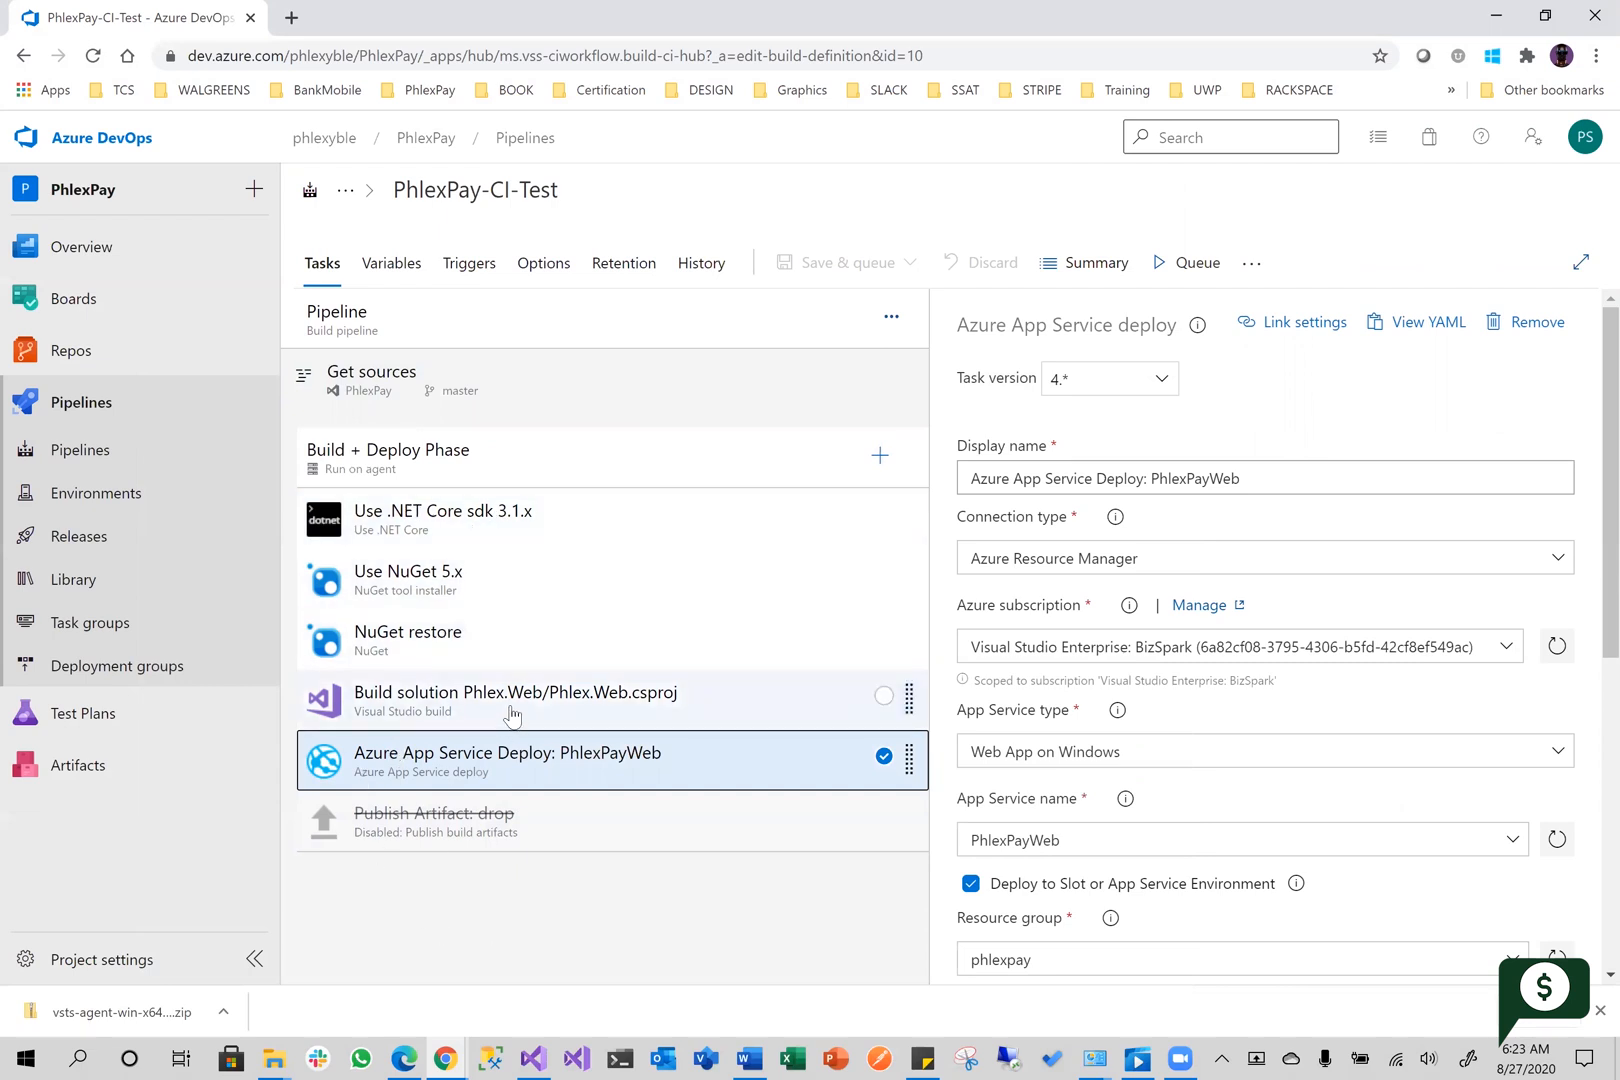
# Examine the App Service deploy task's slot and package settings, and check the pipeline's run options without starting a run
pyautogui.scroll(-3, 1069, 770)
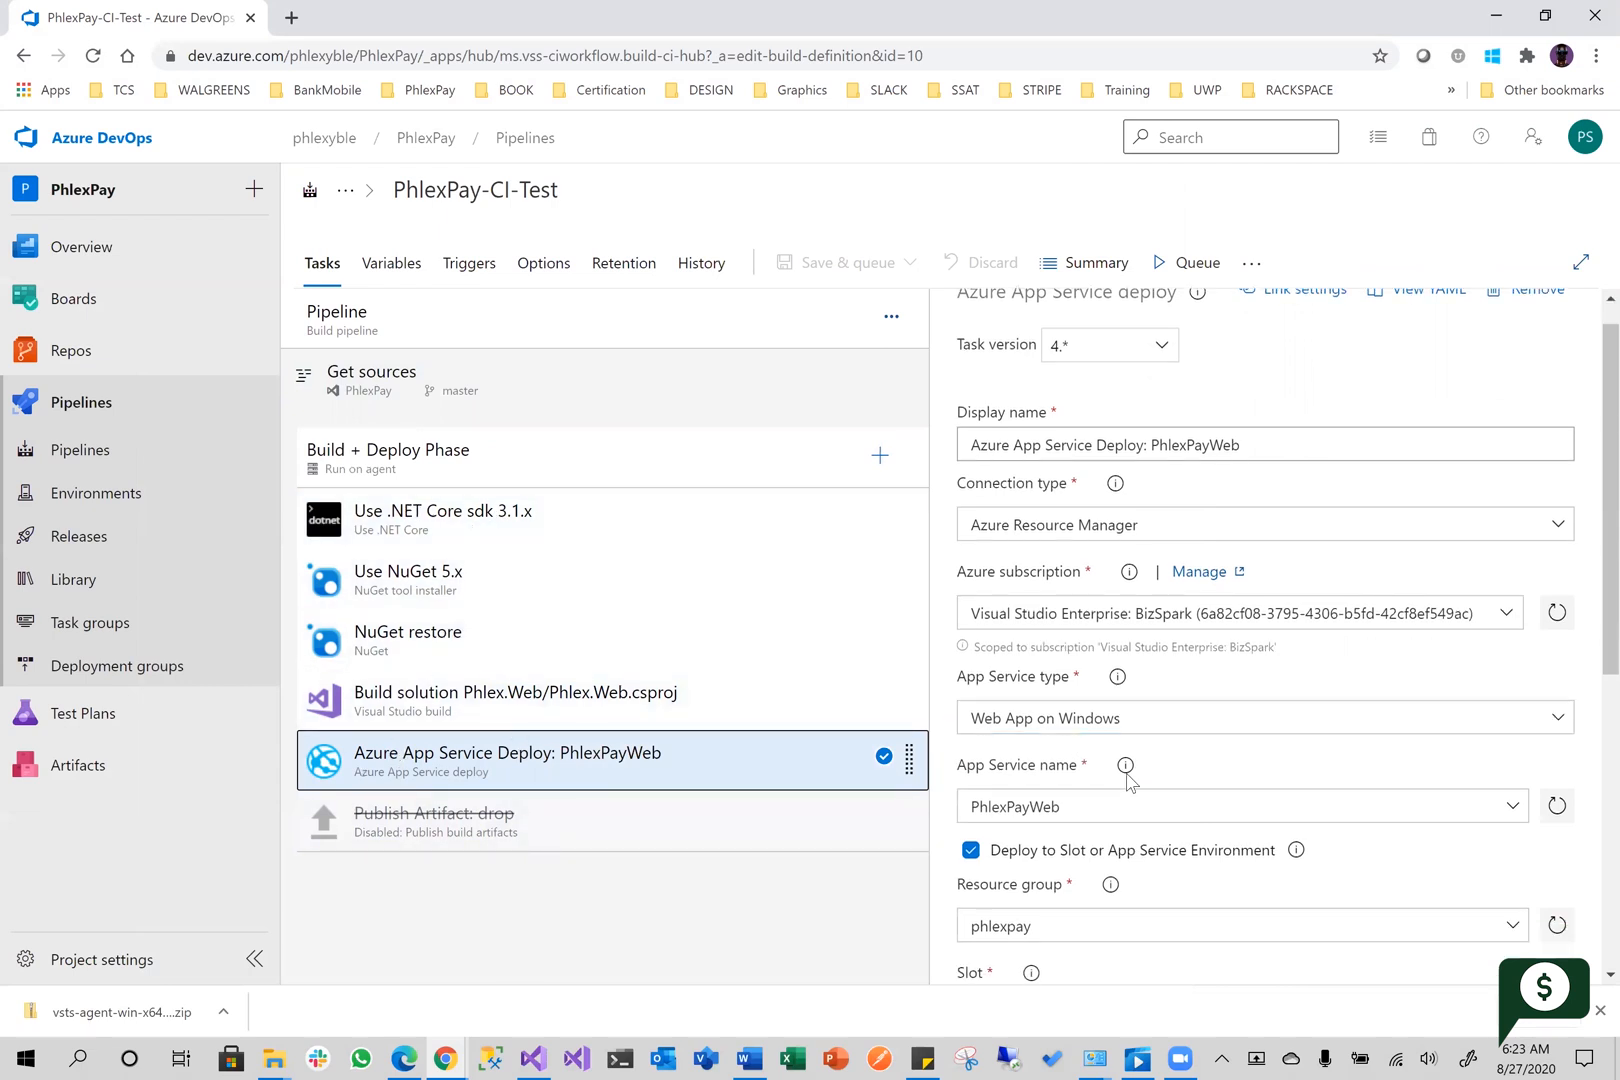
pyautogui.scroll(-1, 1060, 805)
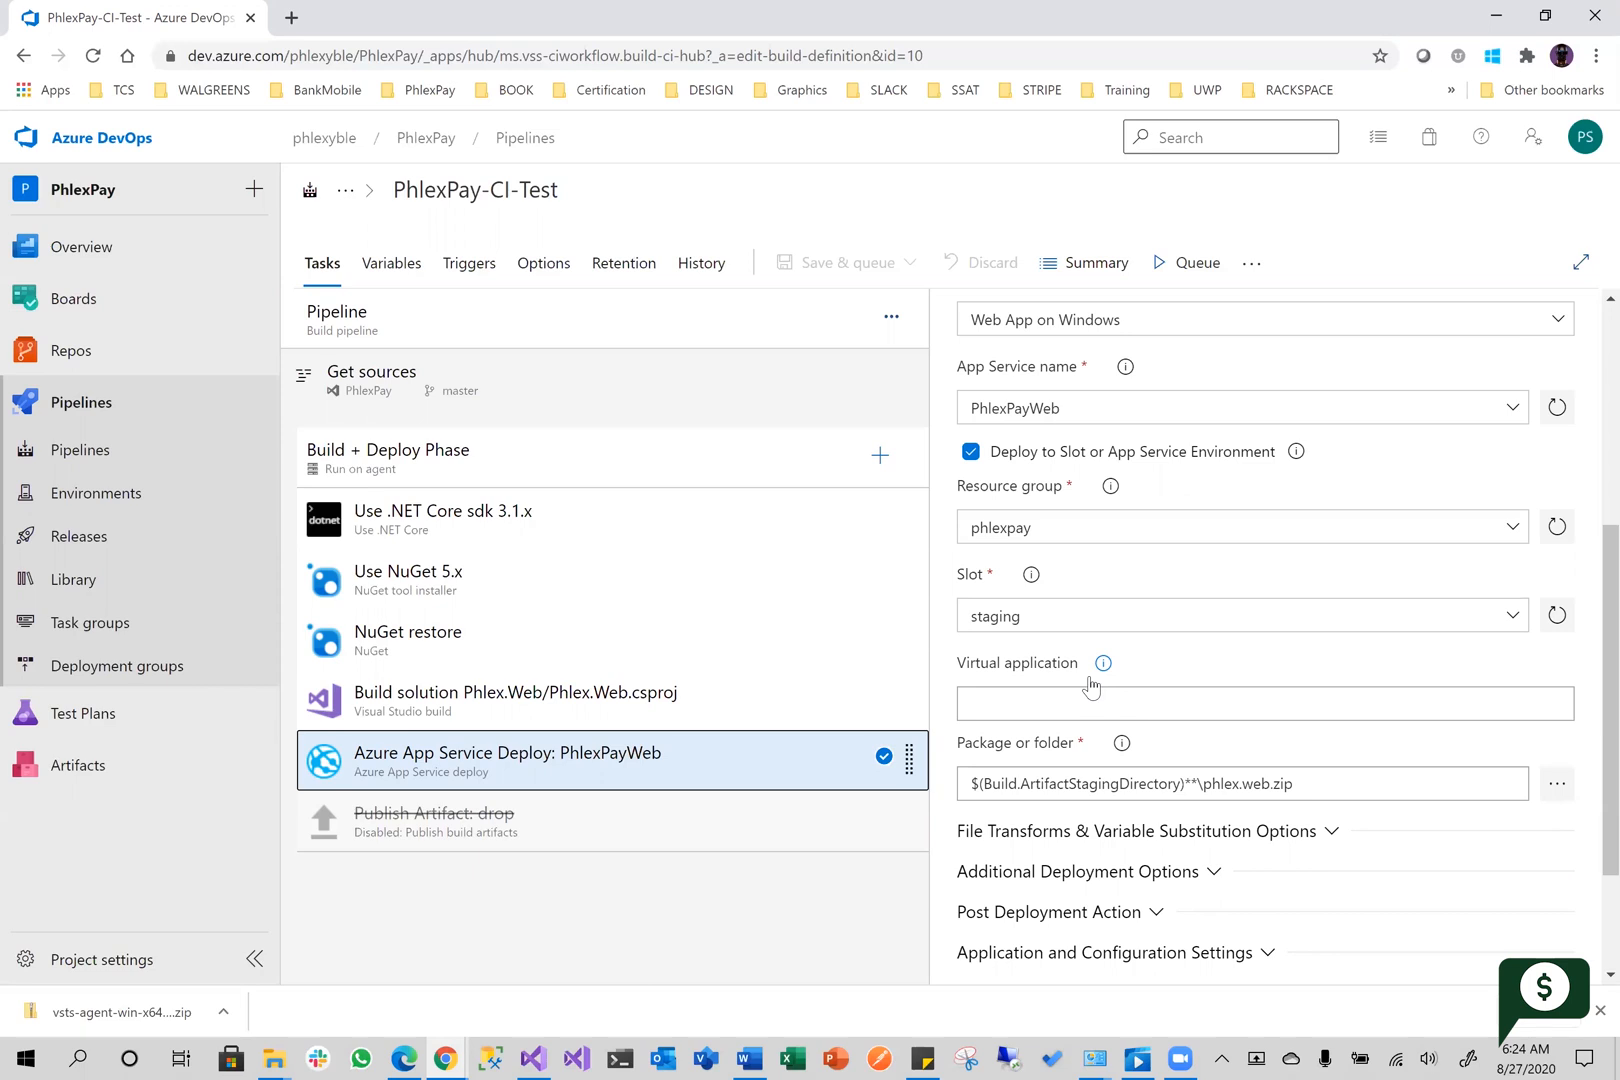
pyautogui.click(1181, 266)
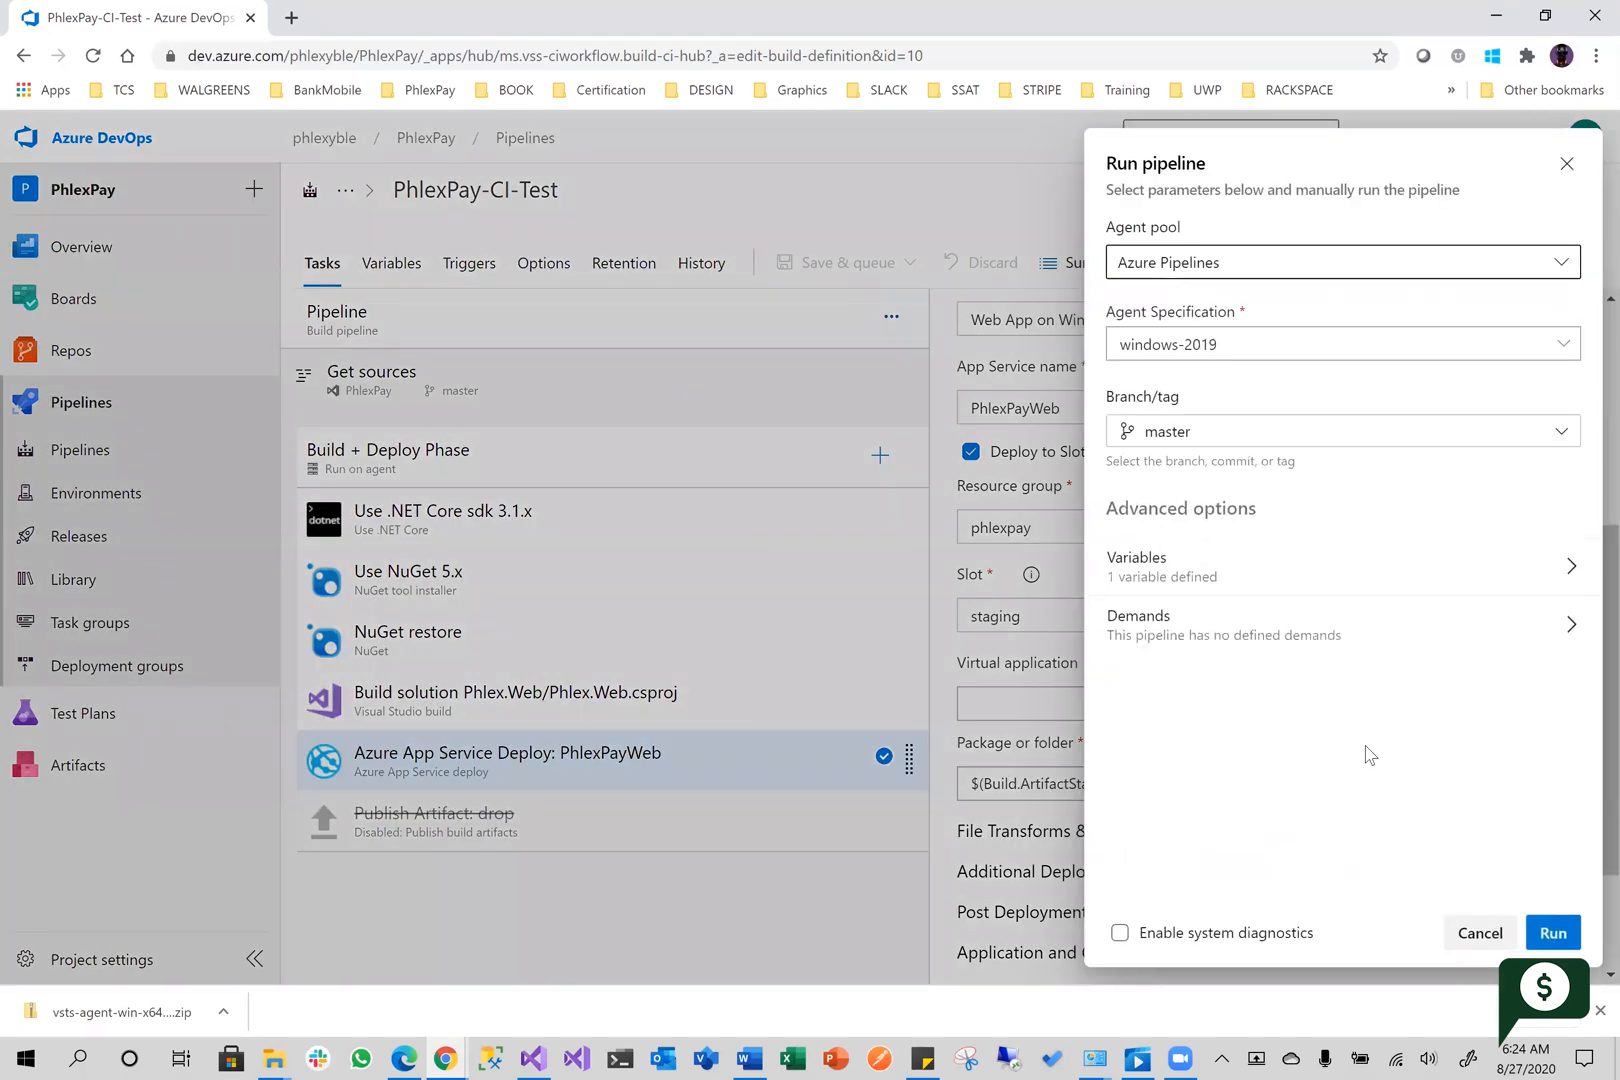
pyautogui.click(1480, 933)
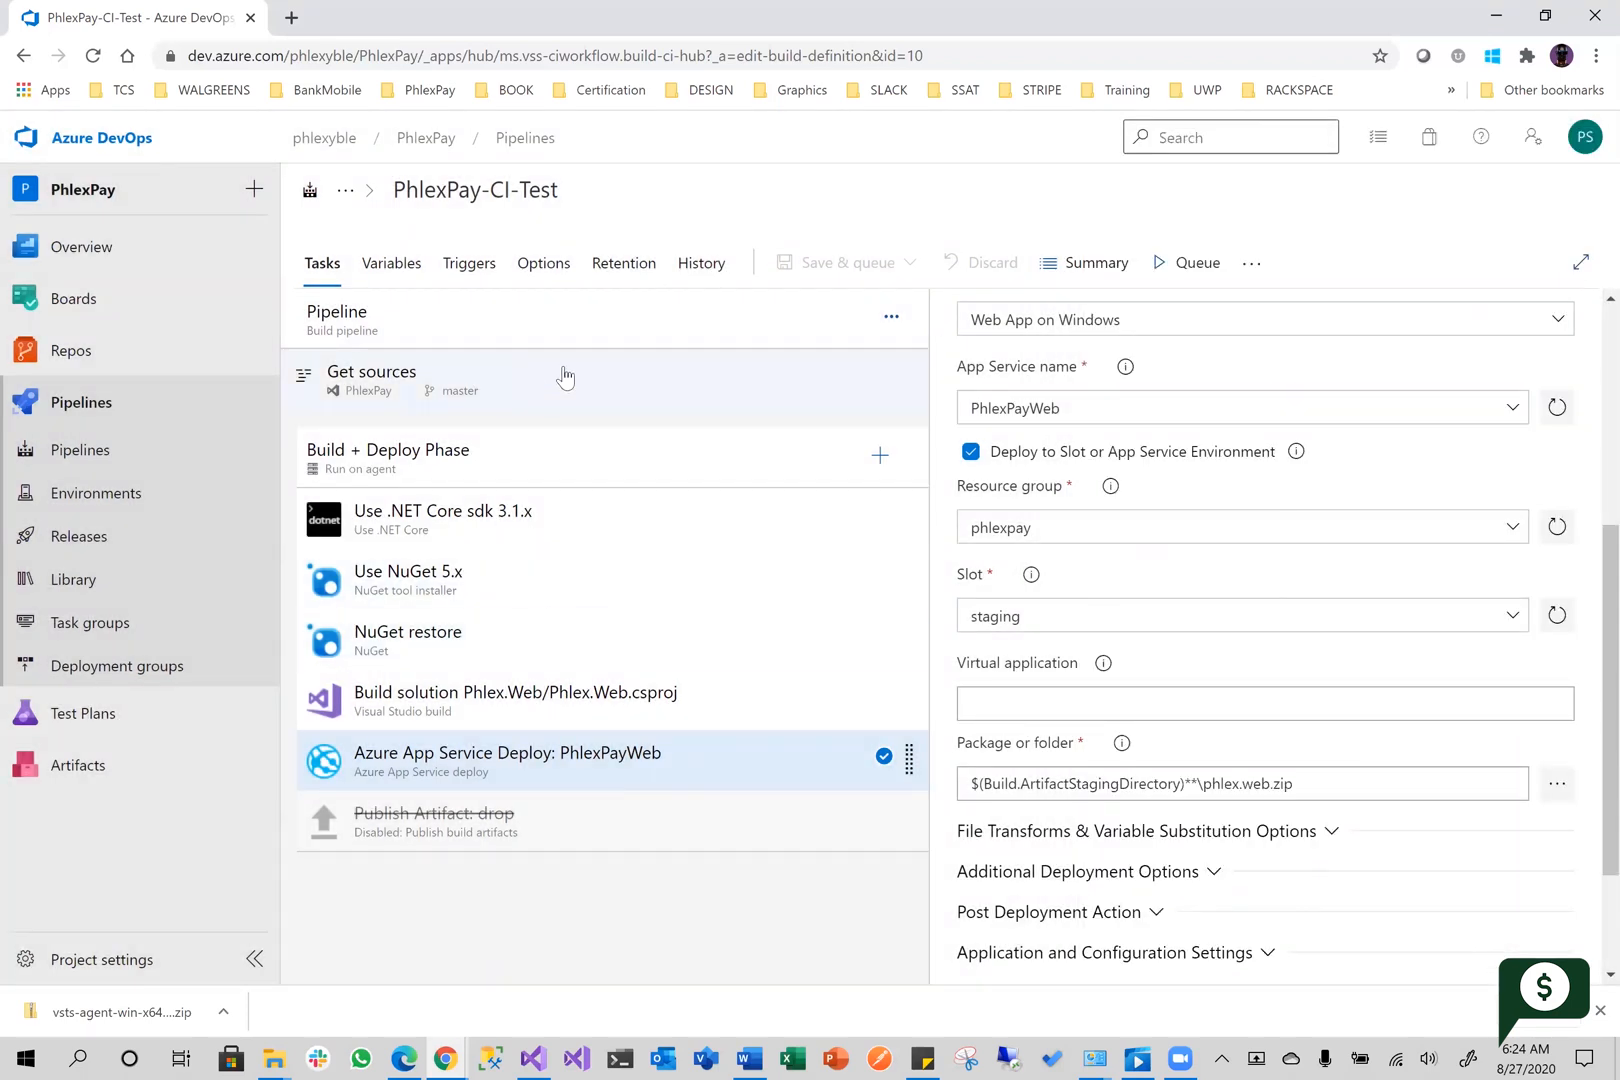
# Set the agent pool of the PhlexPay-CI-Test pipeline to LocalMachinePool
pyautogui.click(555, 320)
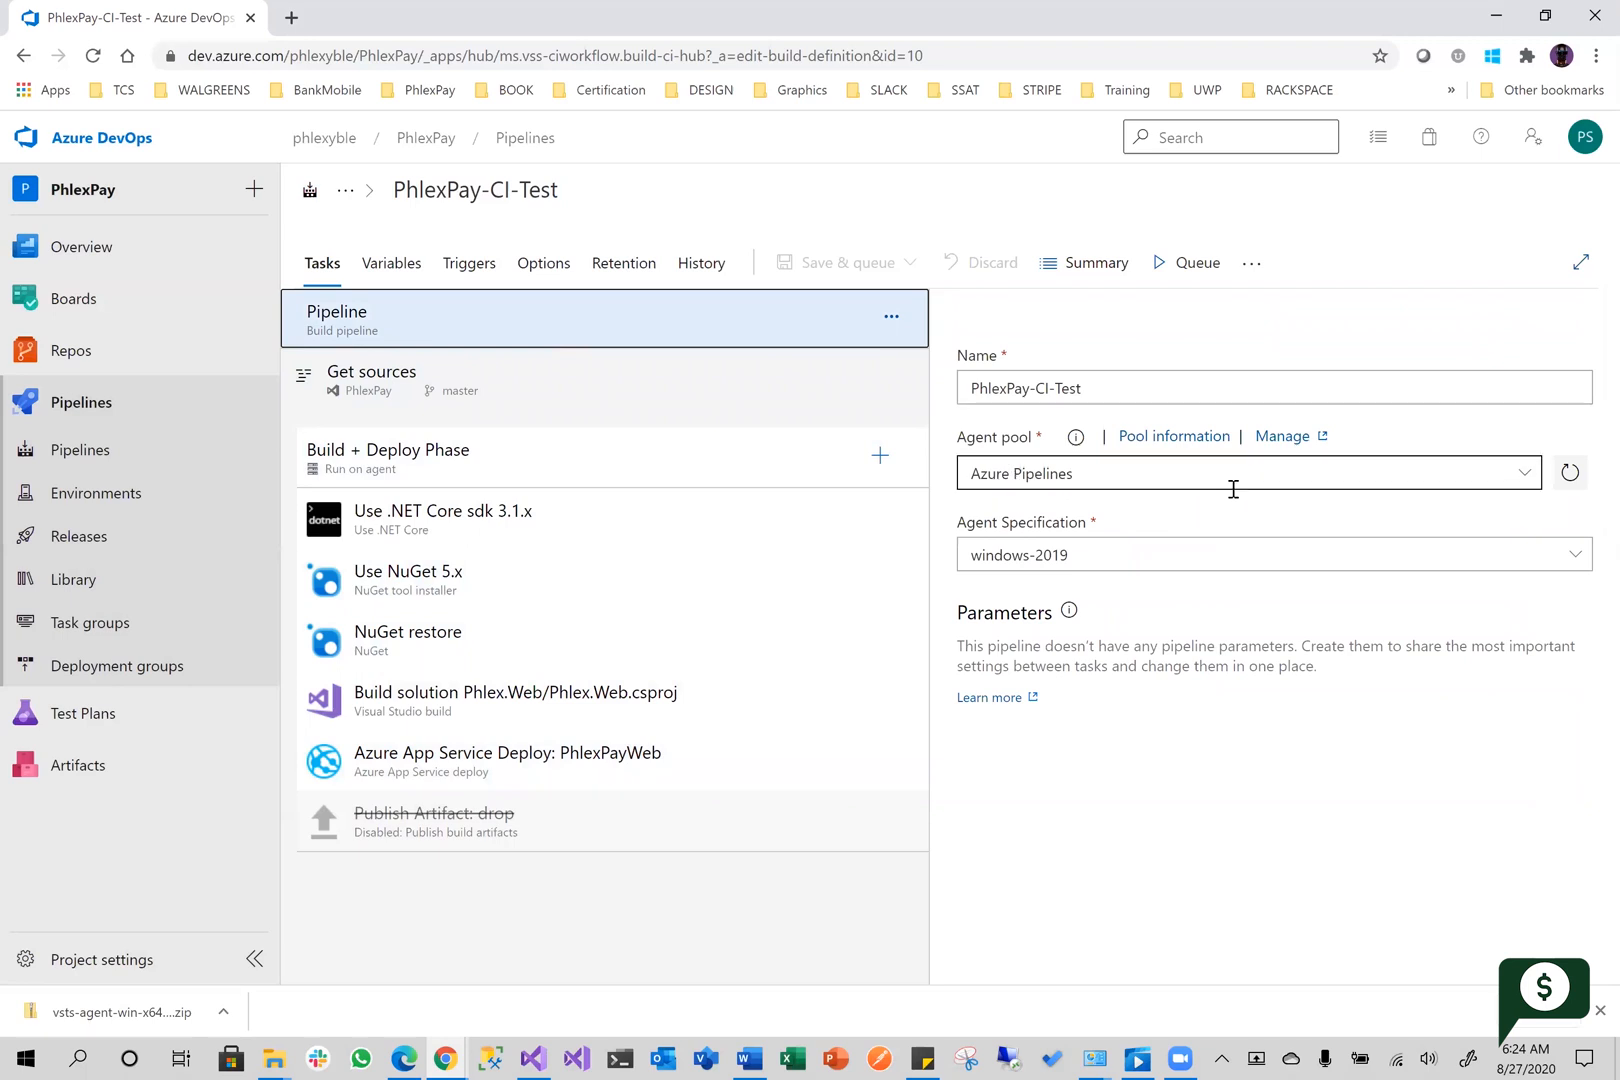
pyautogui.click(1522, 474)
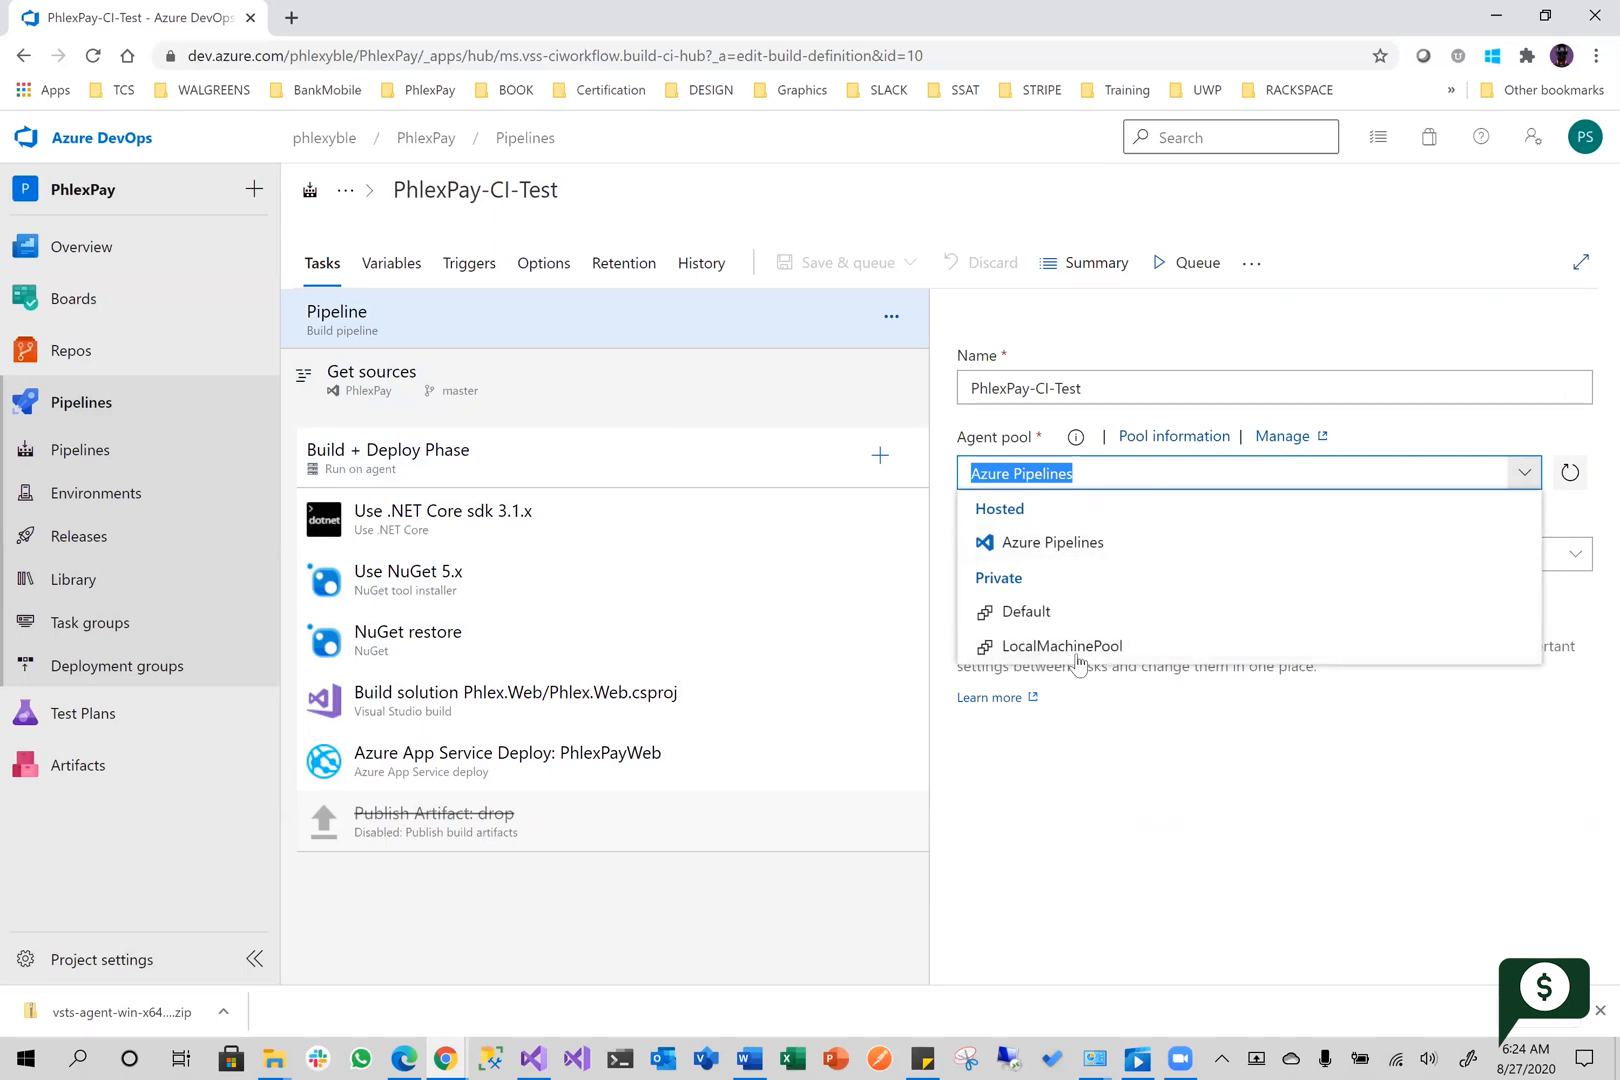
pyautogui.click(1075, 658)
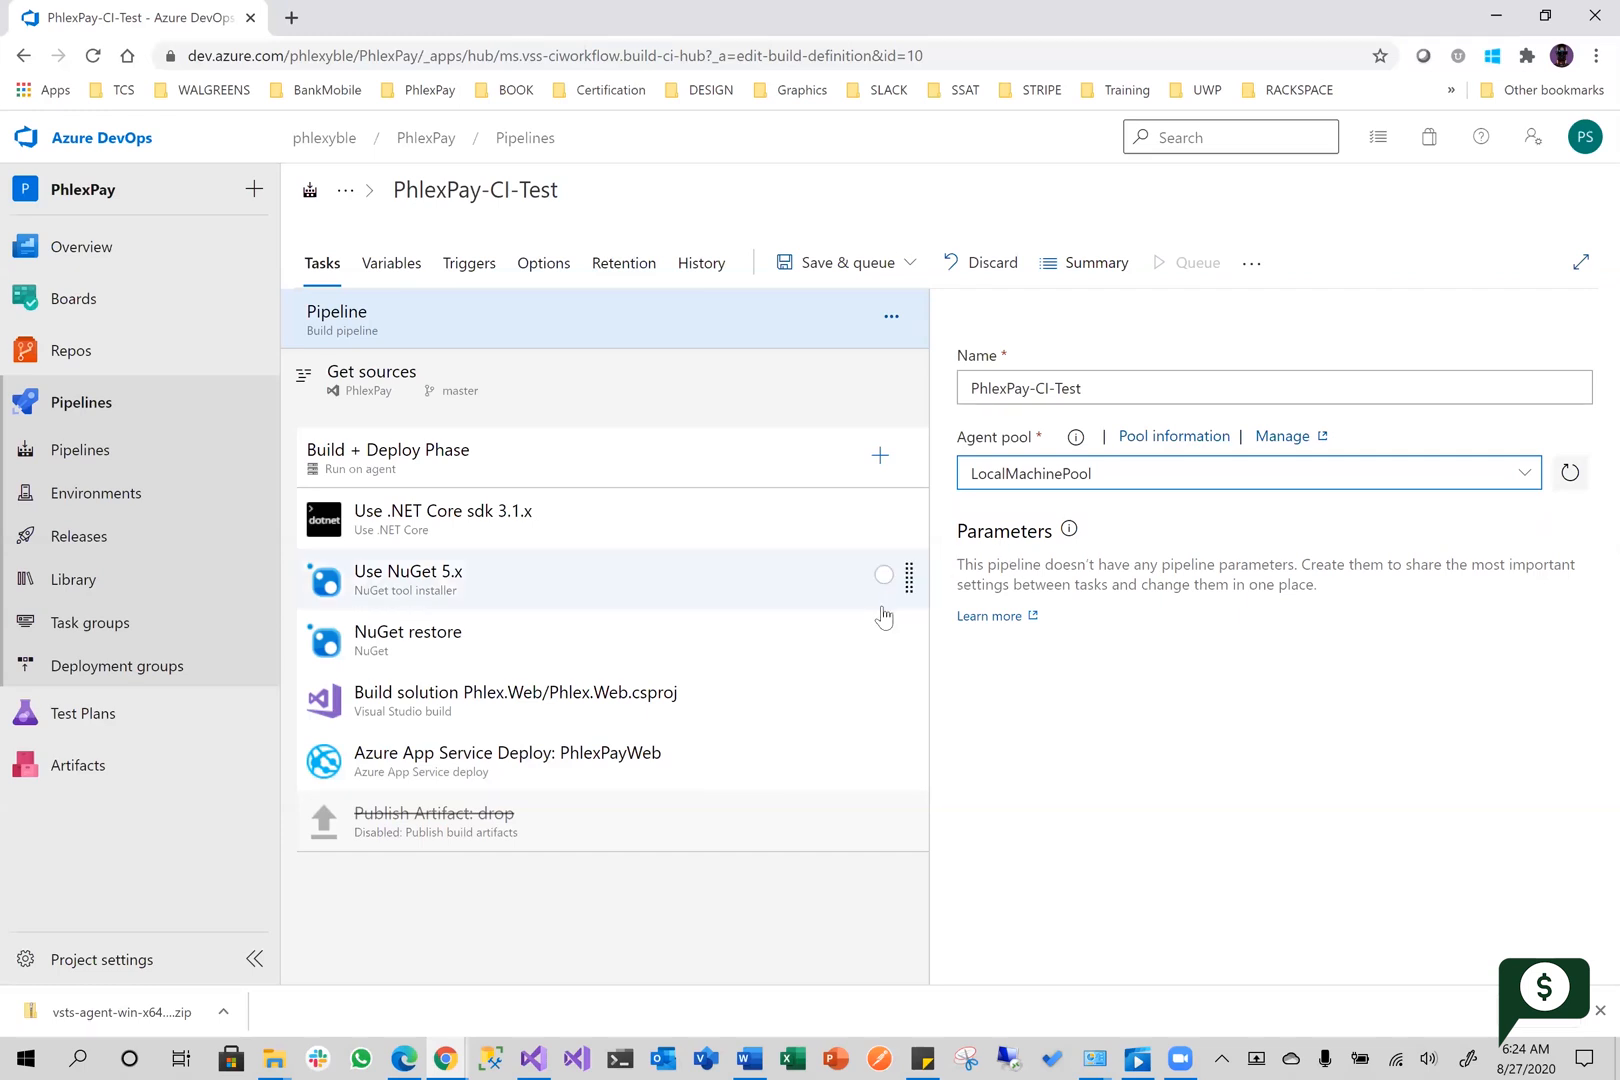
# Save the pipeline and run it on LocalMachinePool from the master branch without a save comment
pyautogui.click(876, 267)
pyautogui.click(840, 308)
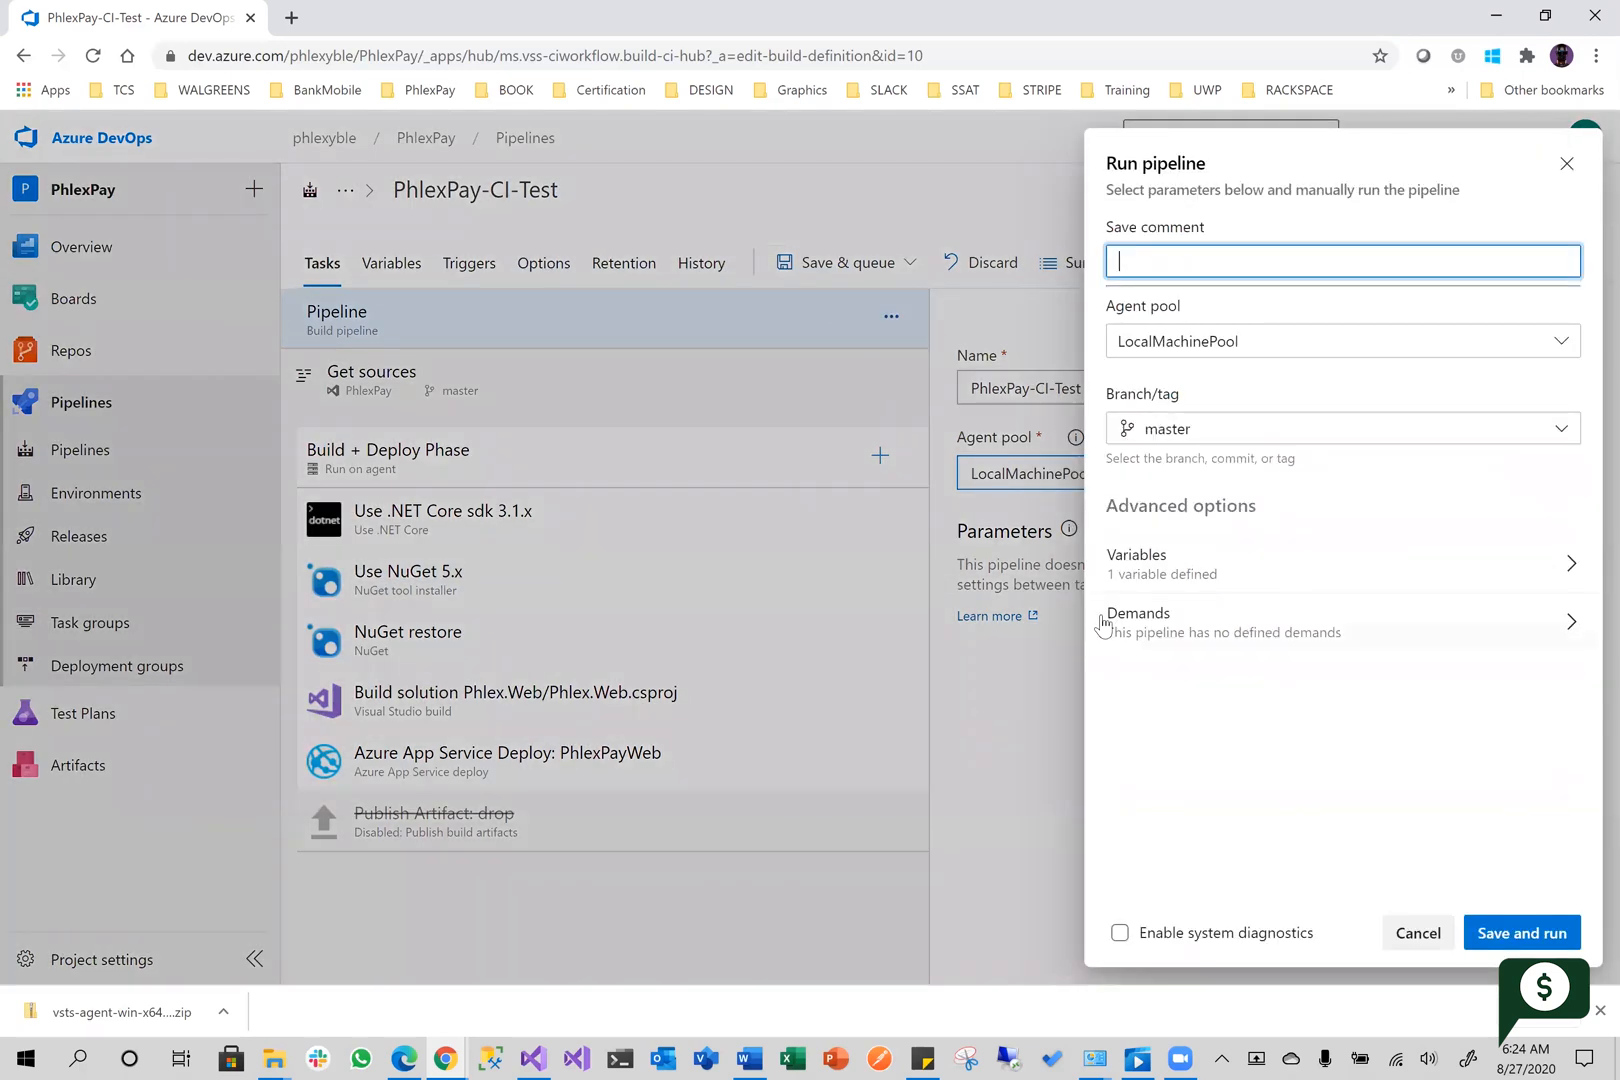
pyautogui.click(1512, 934)
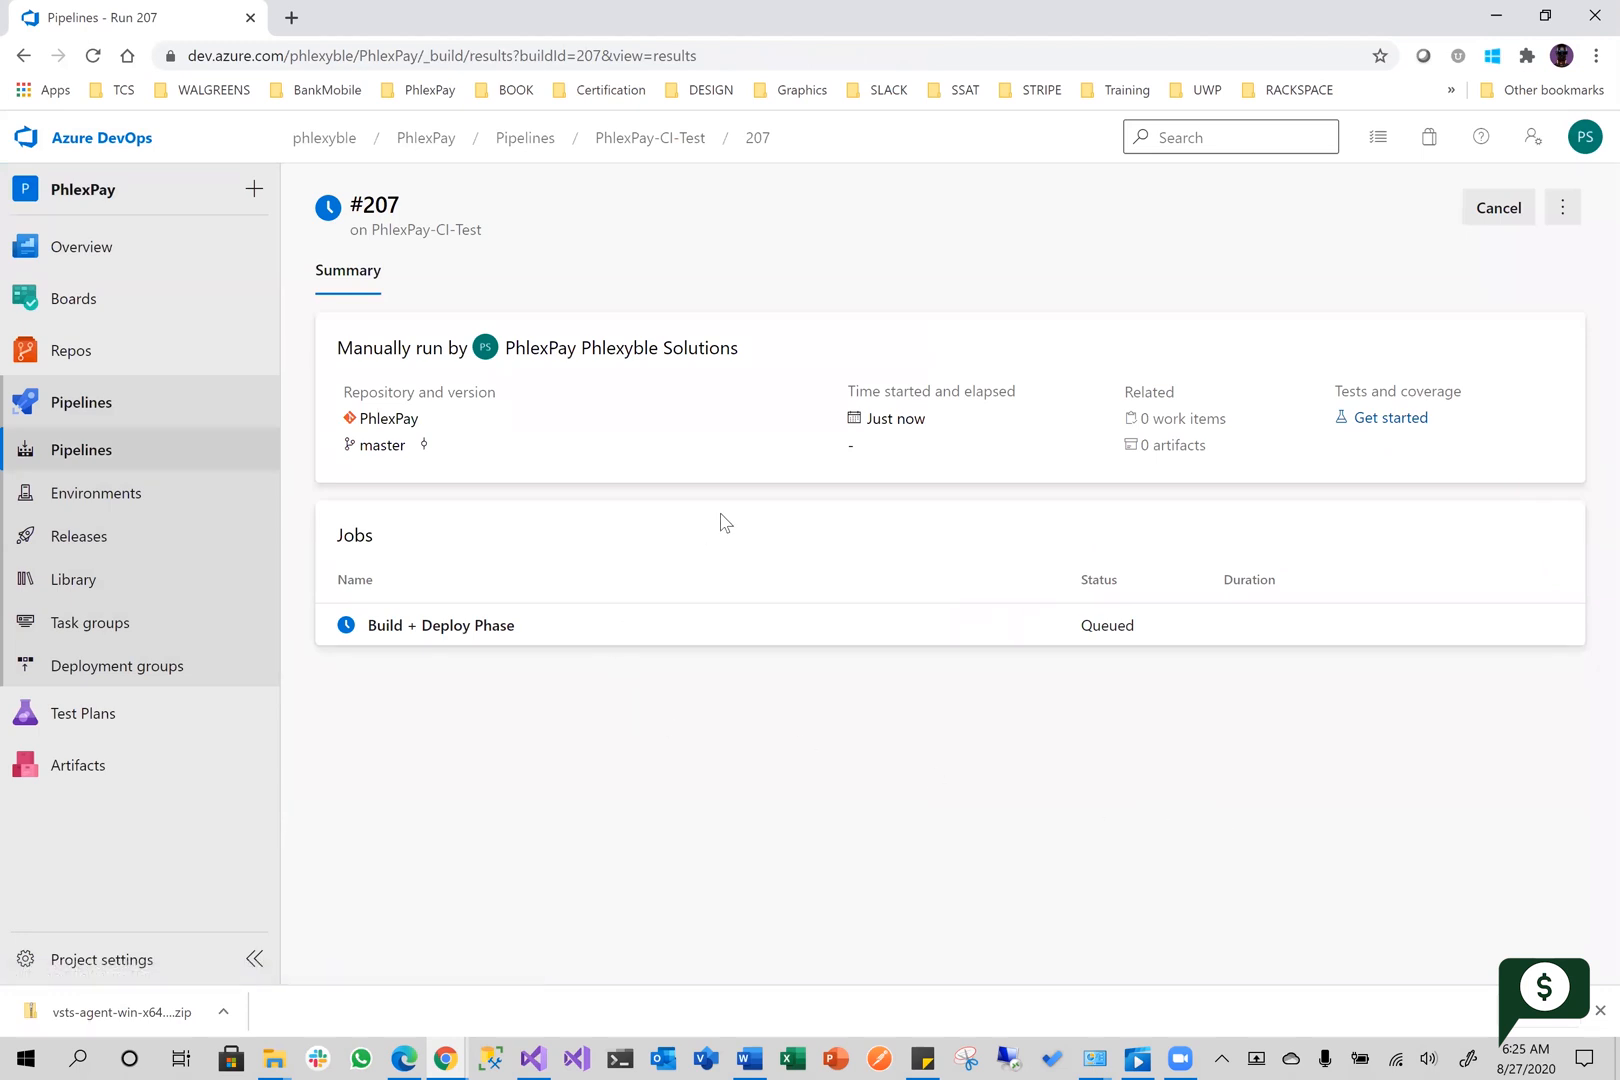
# Check the Build + Deploy Phase job log of the current run, and reopen the pipeline for editing
pyautogui.click(551, 642)
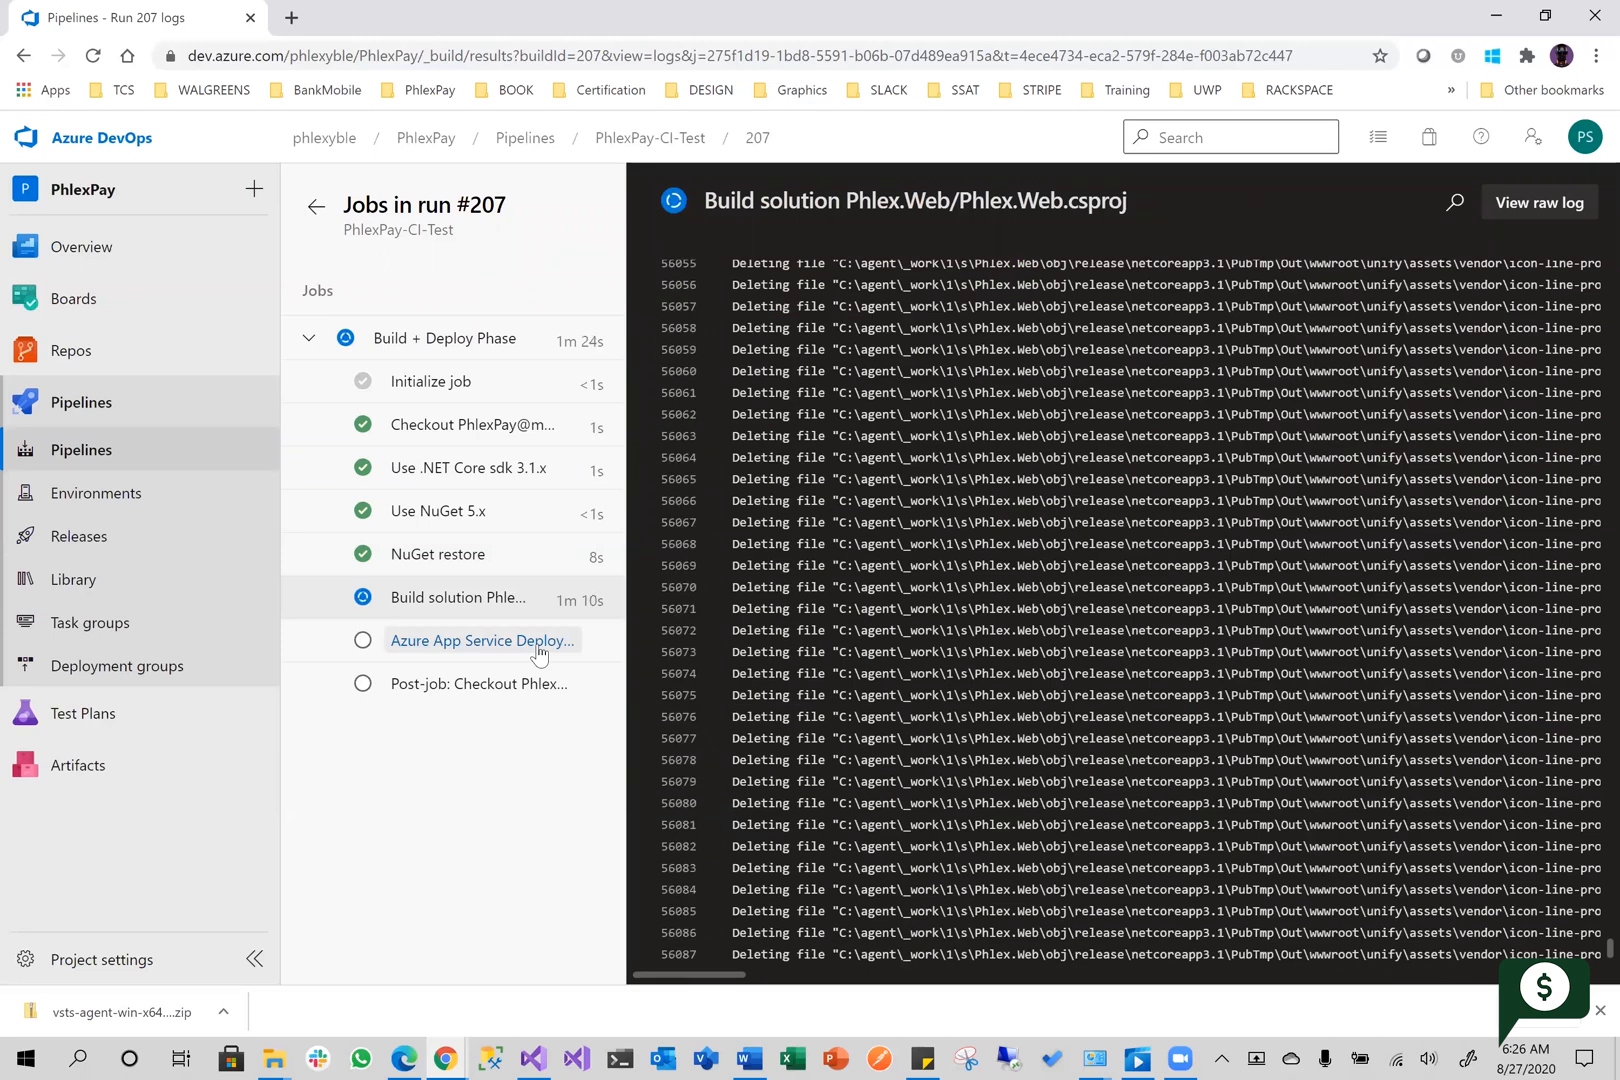
pyautogui.click(316, 212)
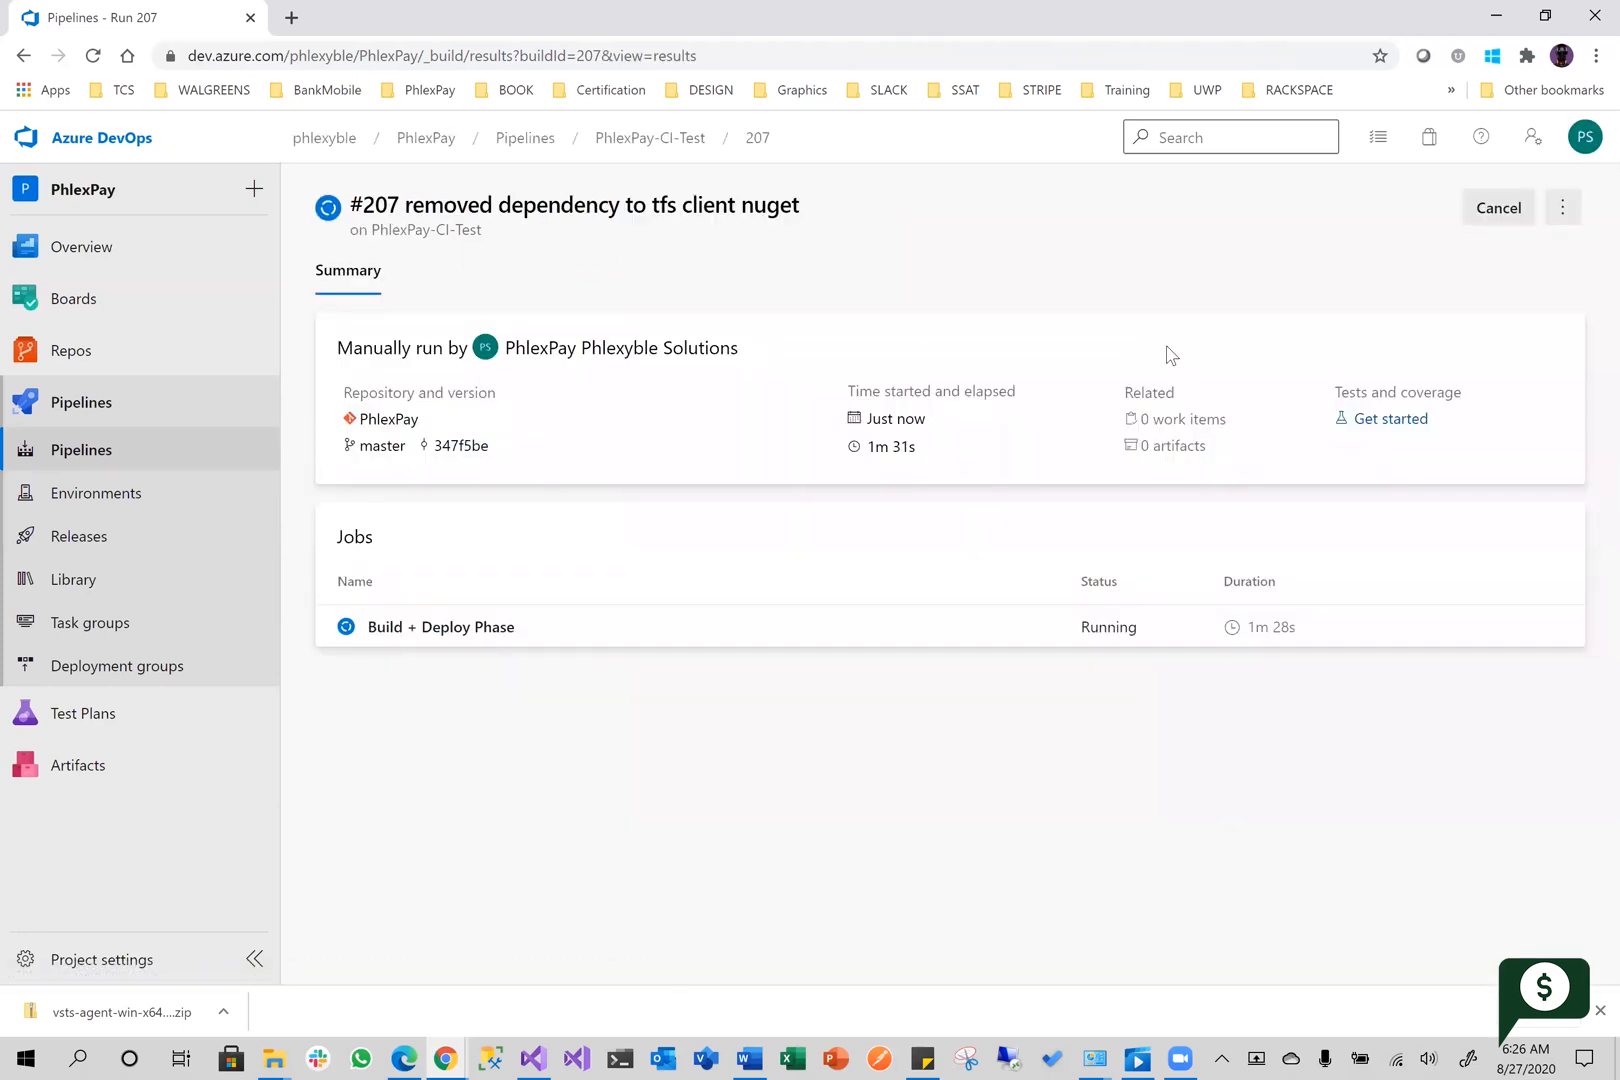
pyautogui.click(1562, 207)
pyautogui.click(1432, 292)
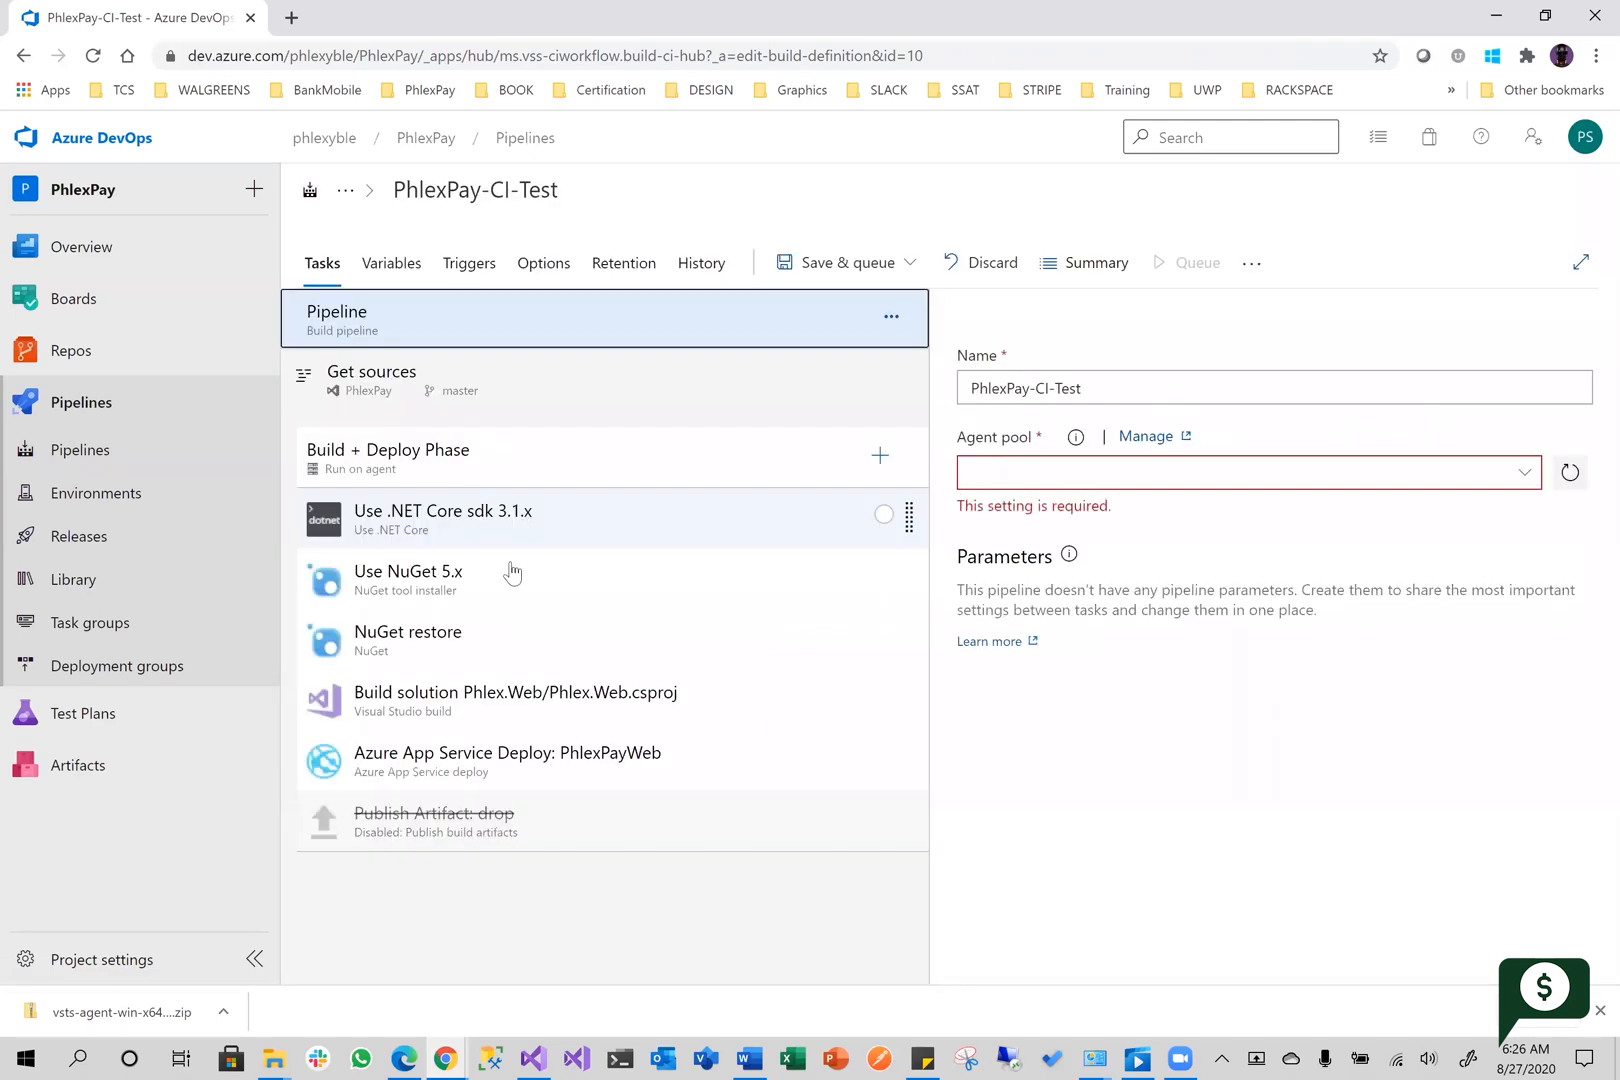
# Inspect the disabled Publish Artifact: drop task and the agent pool choices for the Build + Deploy Phase job
pyautogui.click(588, 842)
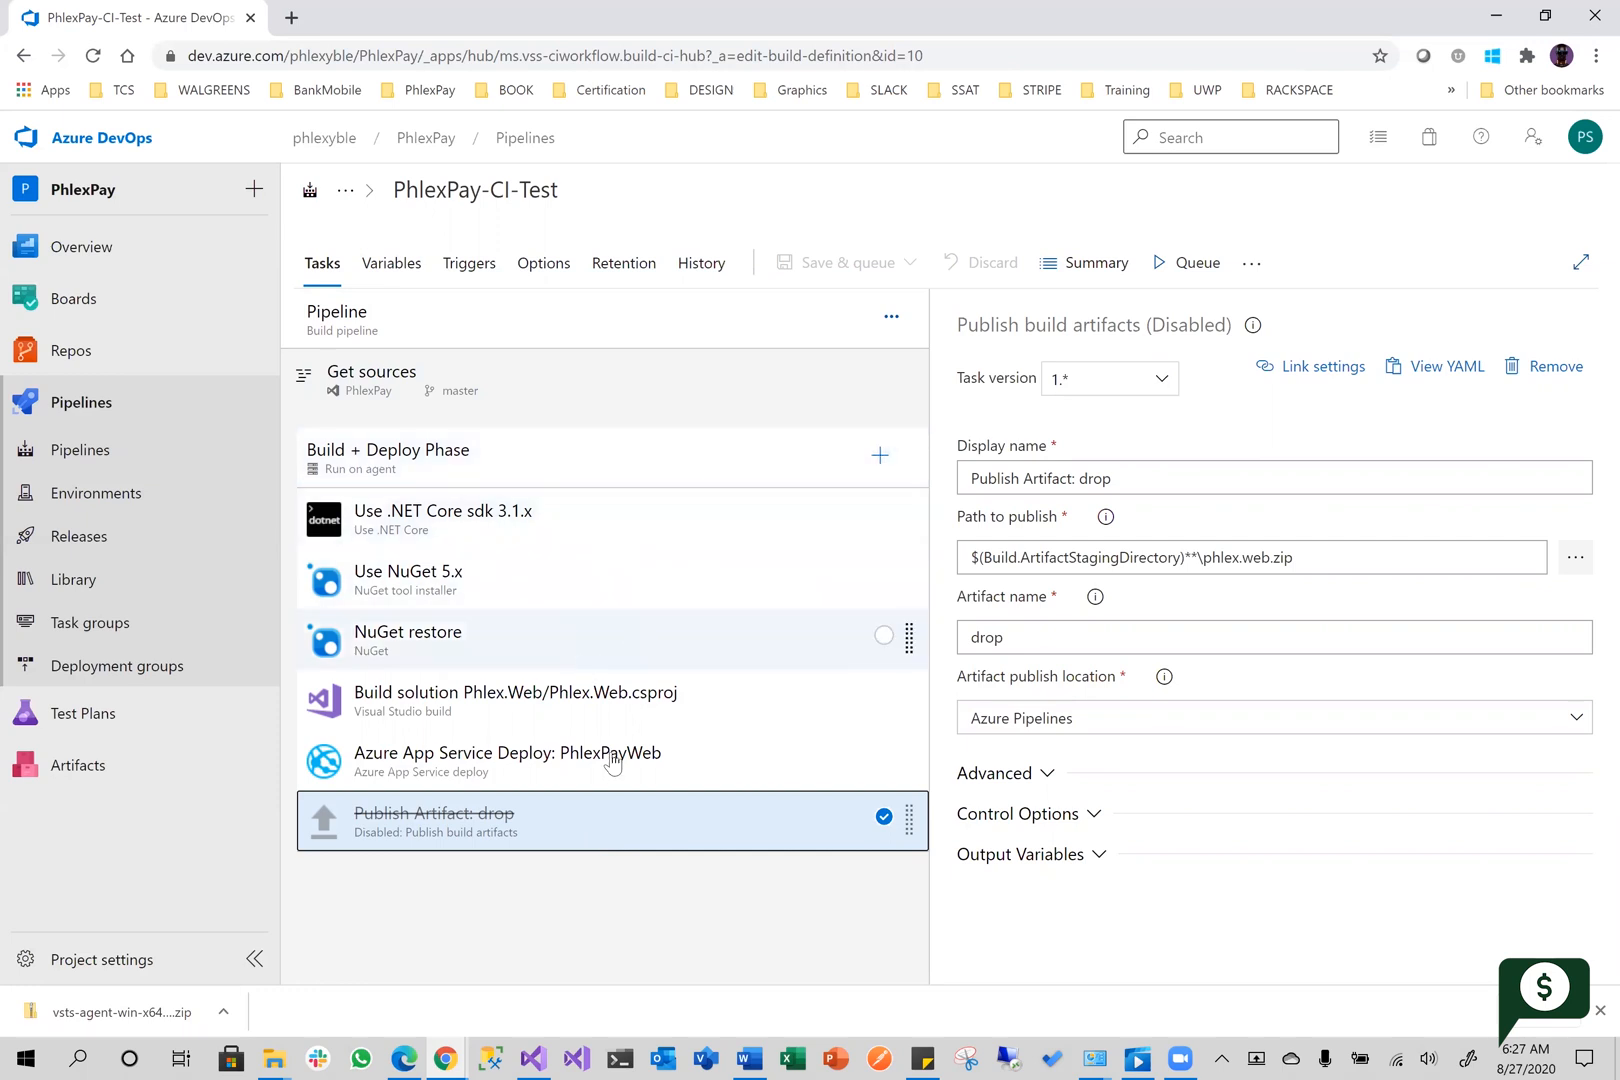
pyautogui.moveTo(651, 820); pyautogui.dragTo(639, 820)
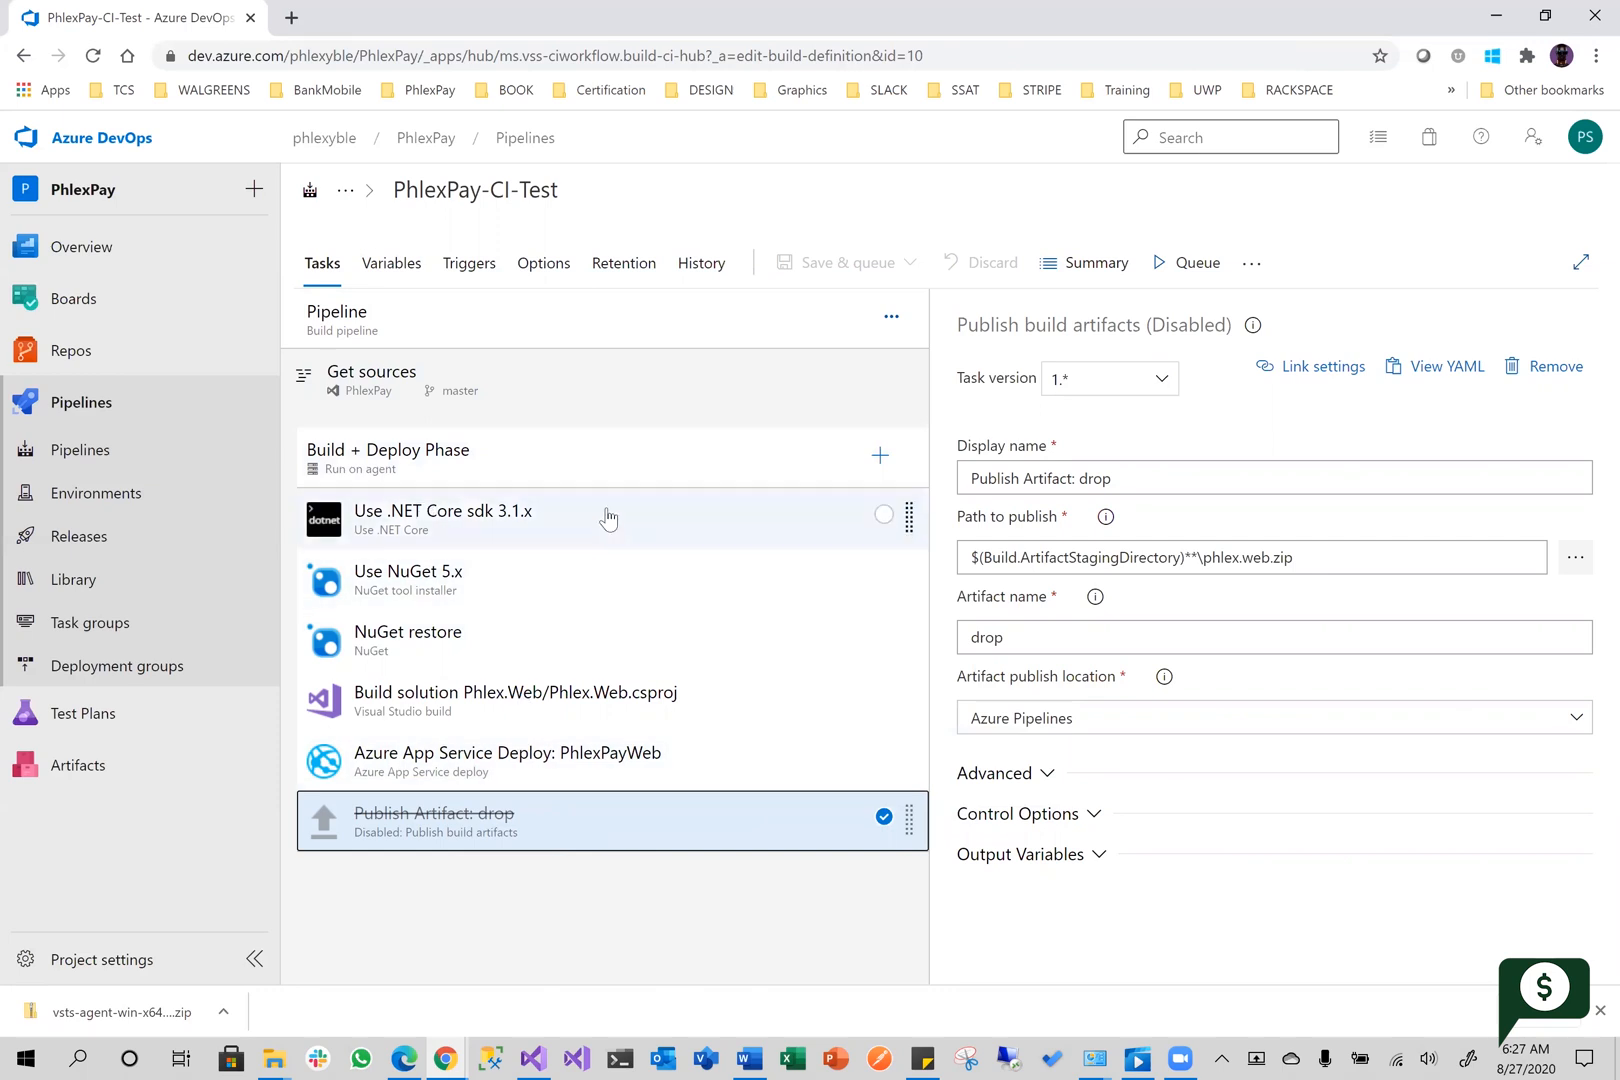
pyautogui.click(618, 472)
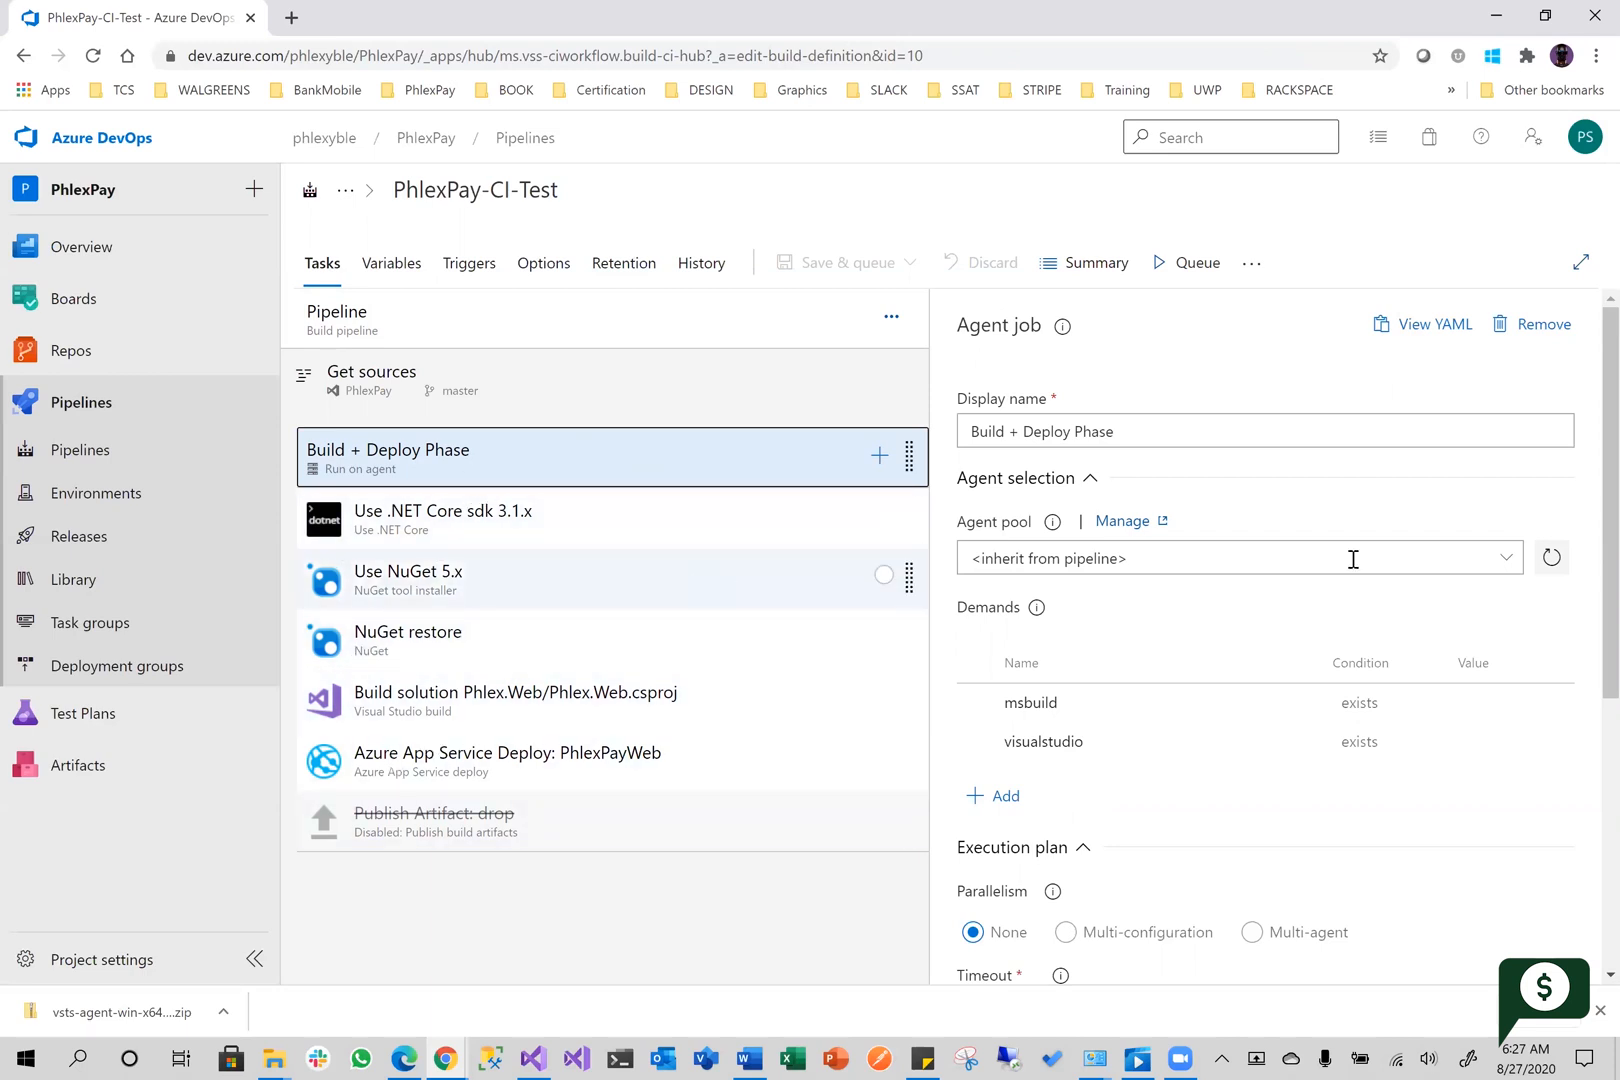
pyautogui.click(1505, 558)
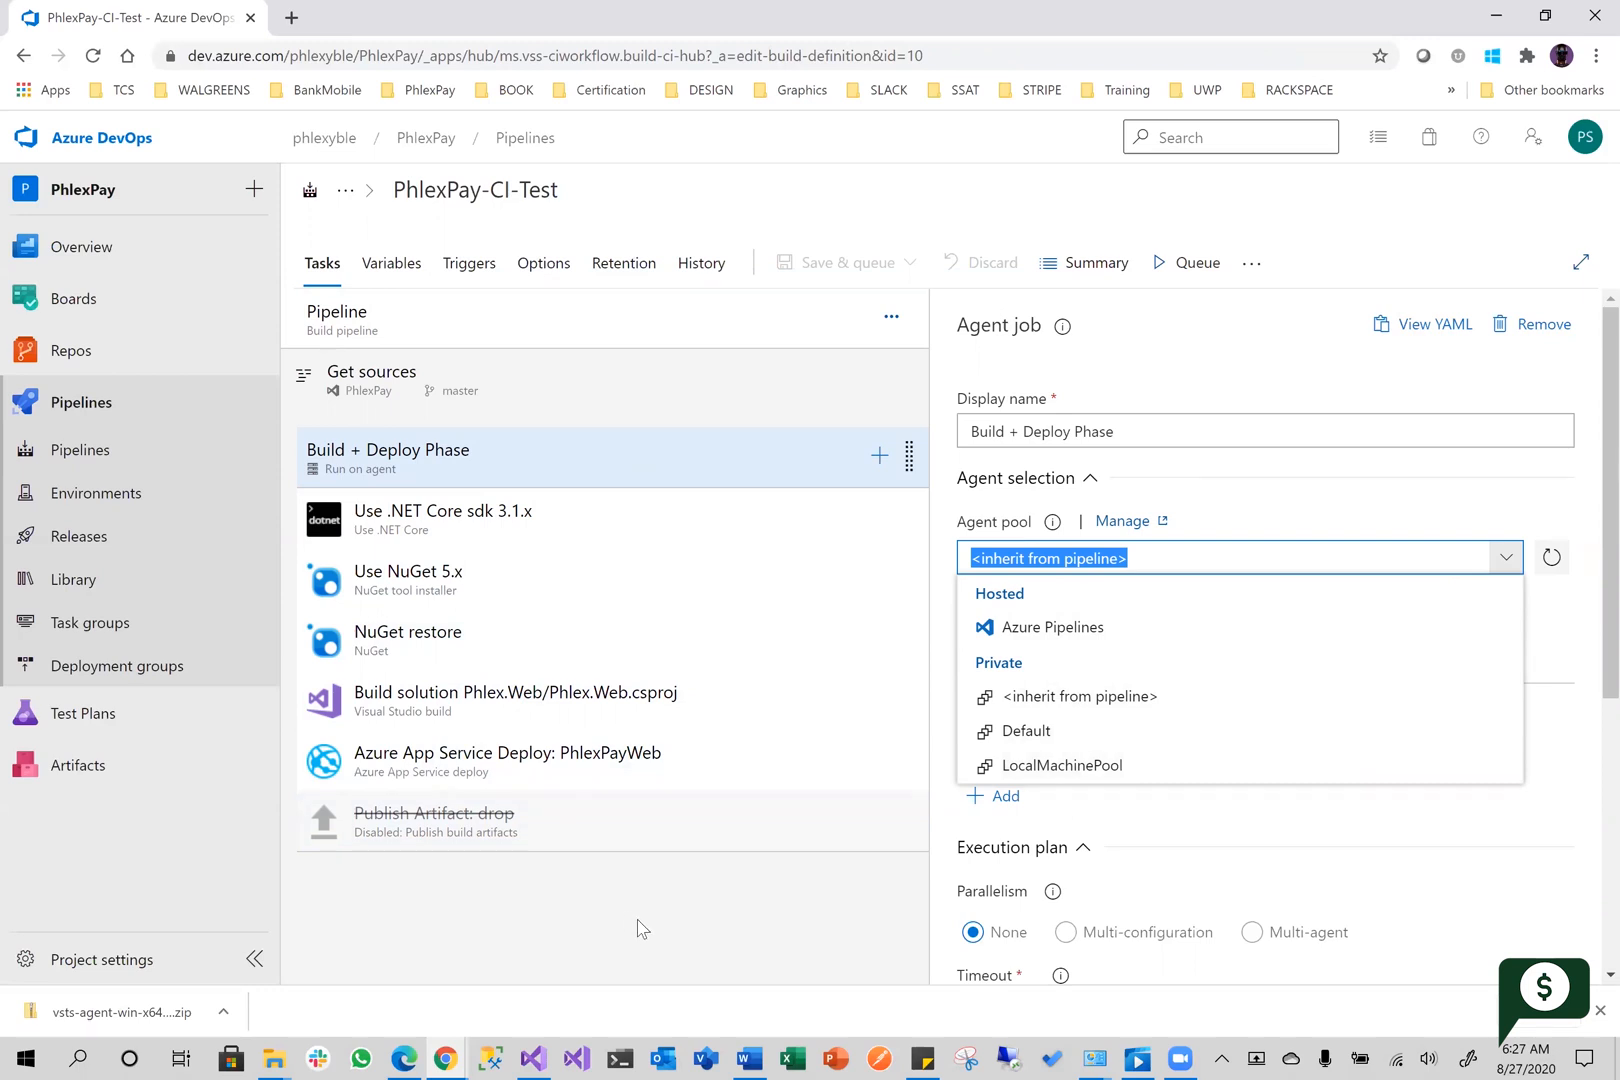
# Review the PhlexPay-CI-Test pipeline's variables, triggers, options, history and retention settings, and return to its task list
pyautogui.click(641, 885)
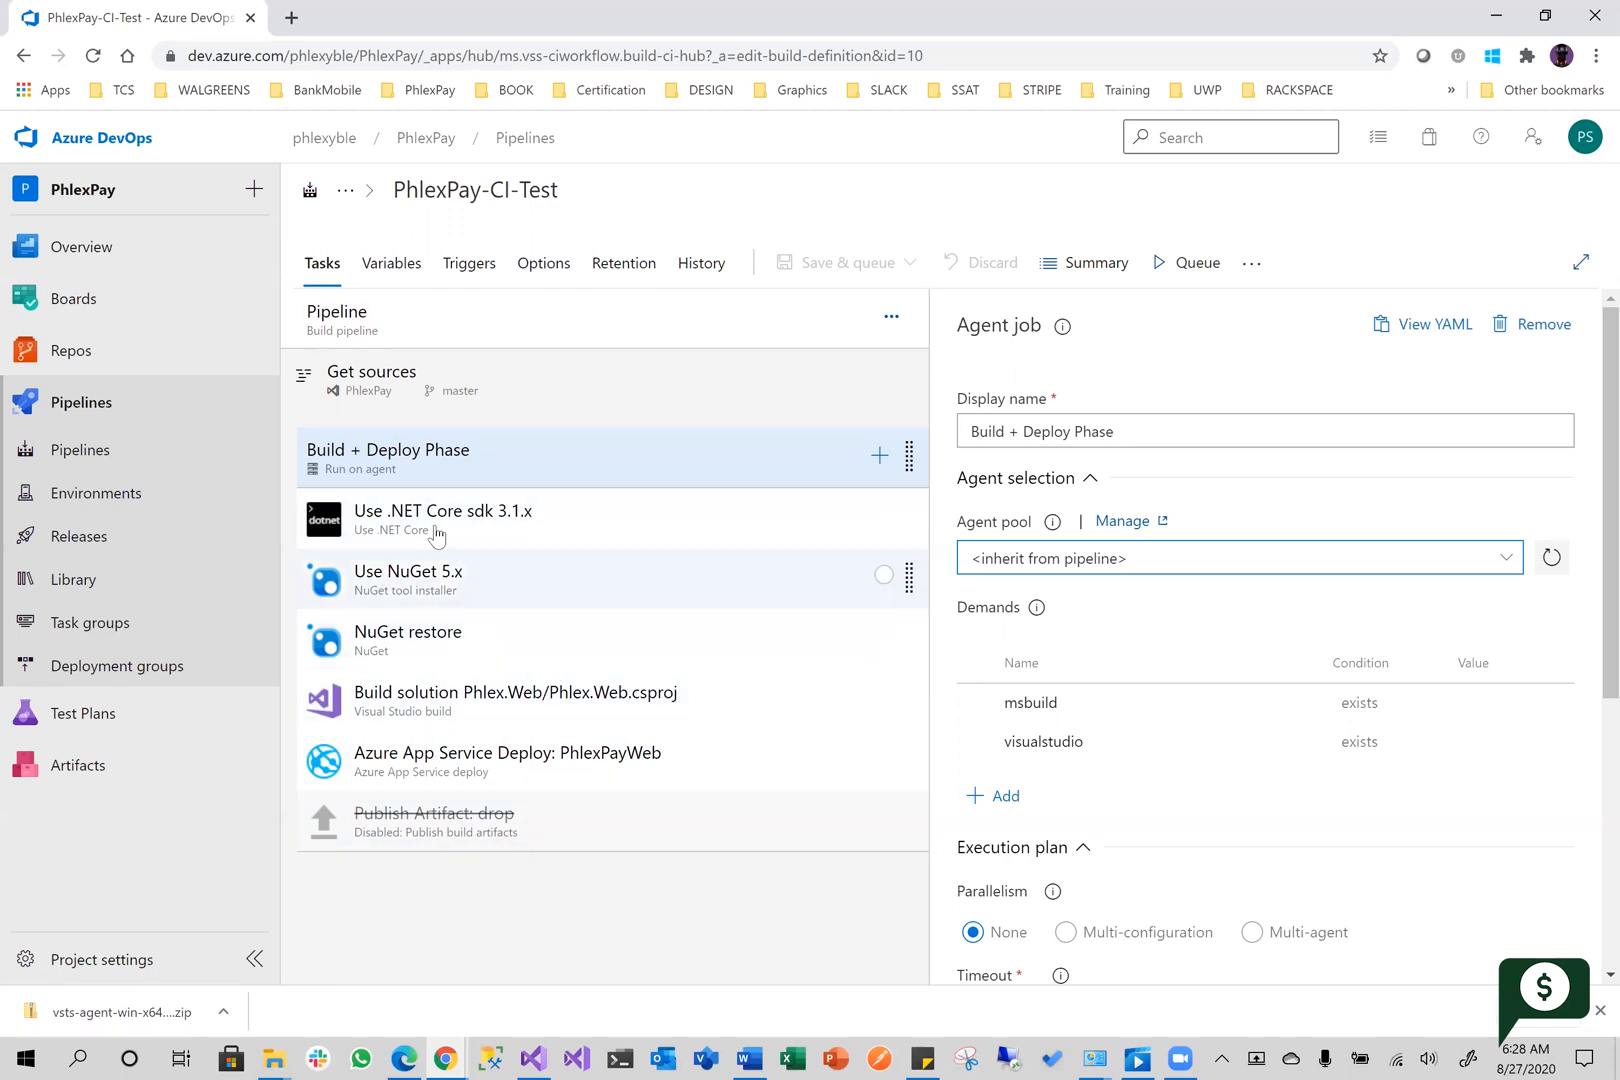
pyautogui.click(397, 266)
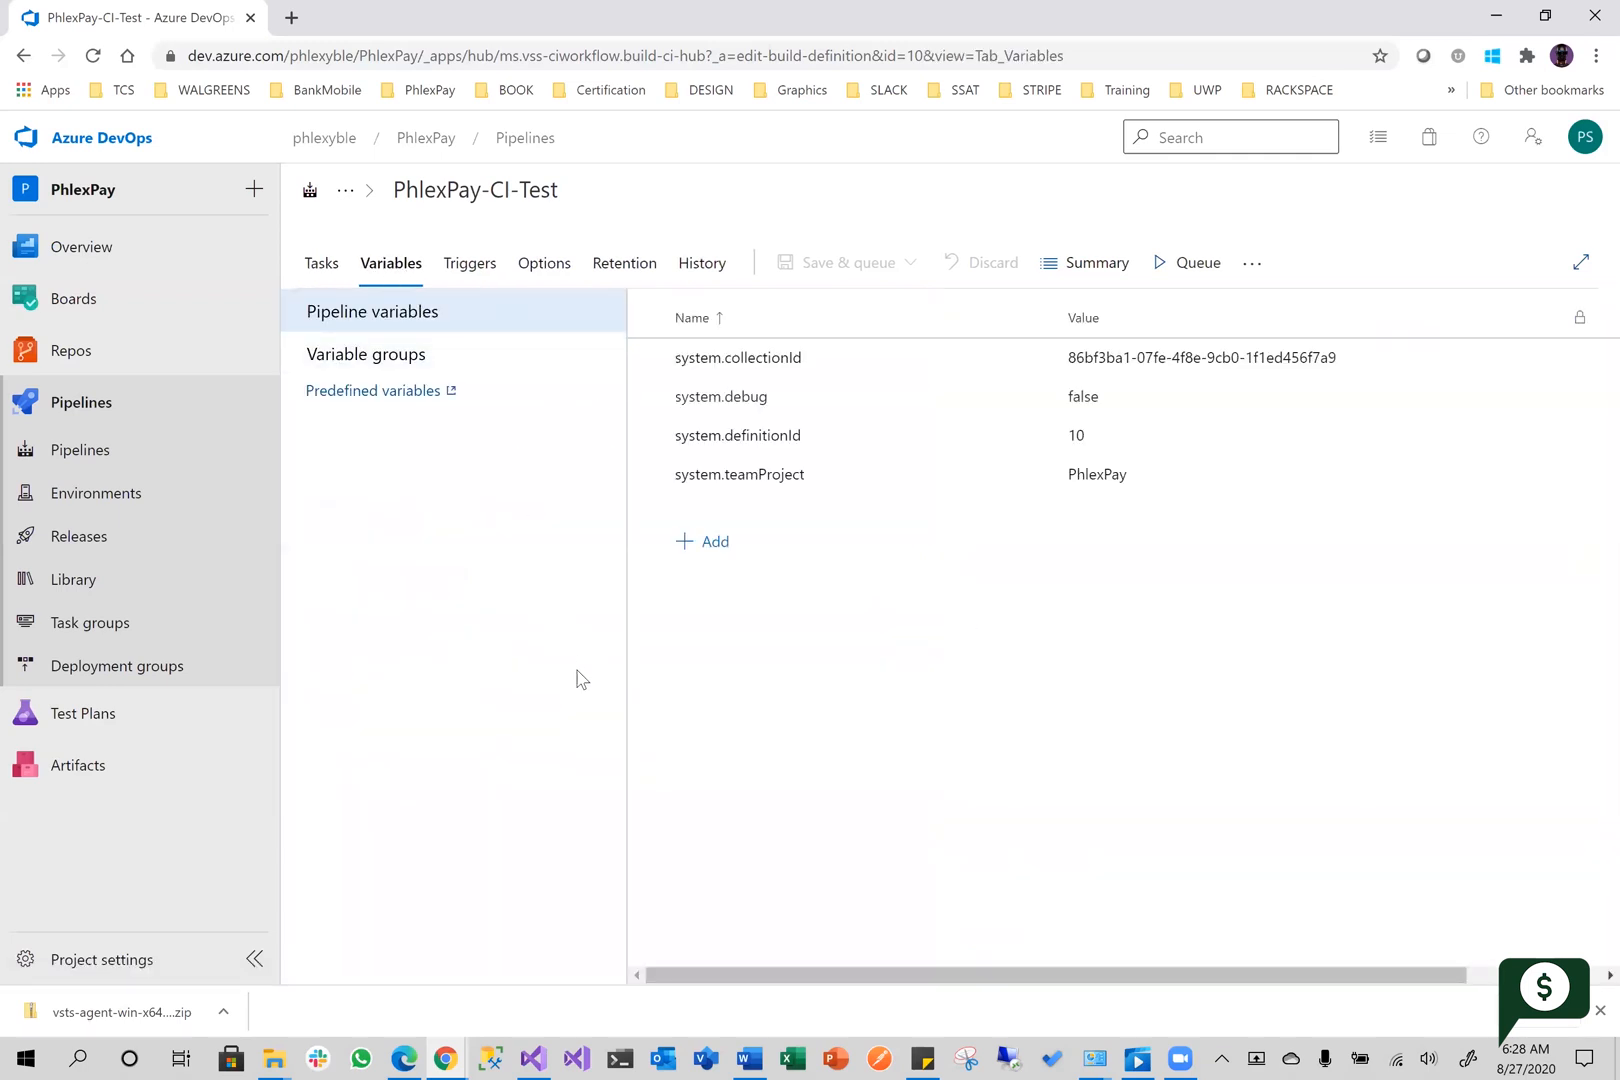
pyautogui.click(470, 264)
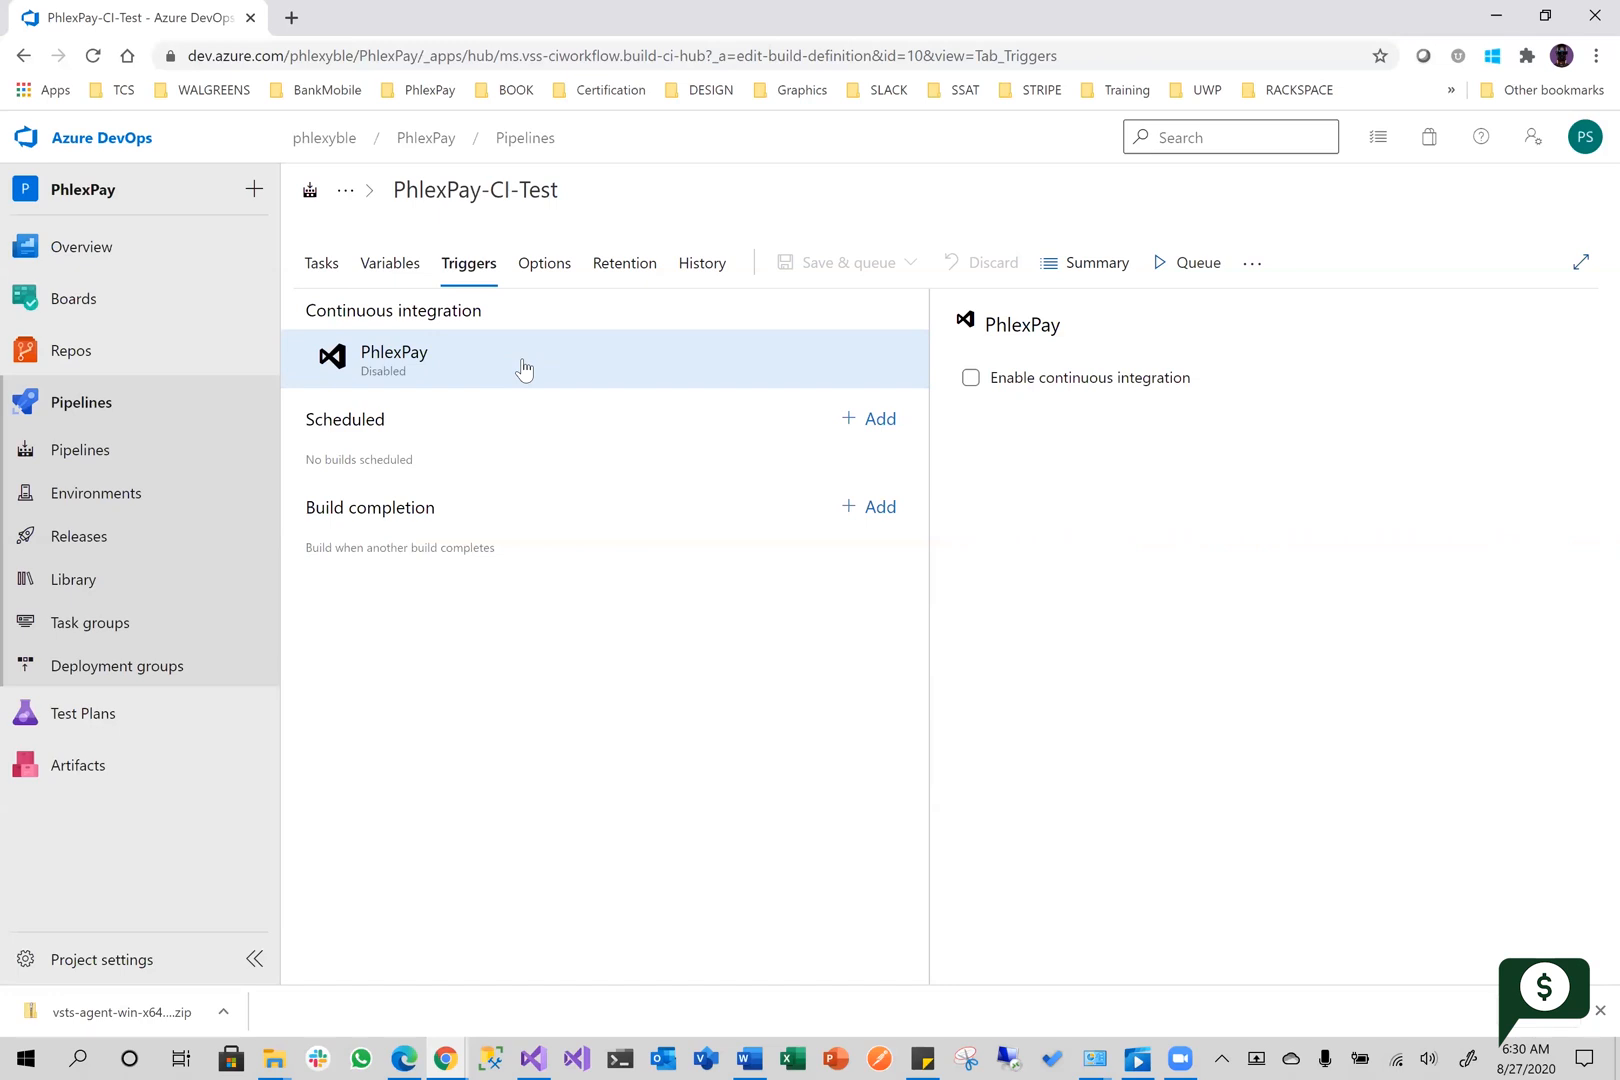
pyautogui.click(530, 264)
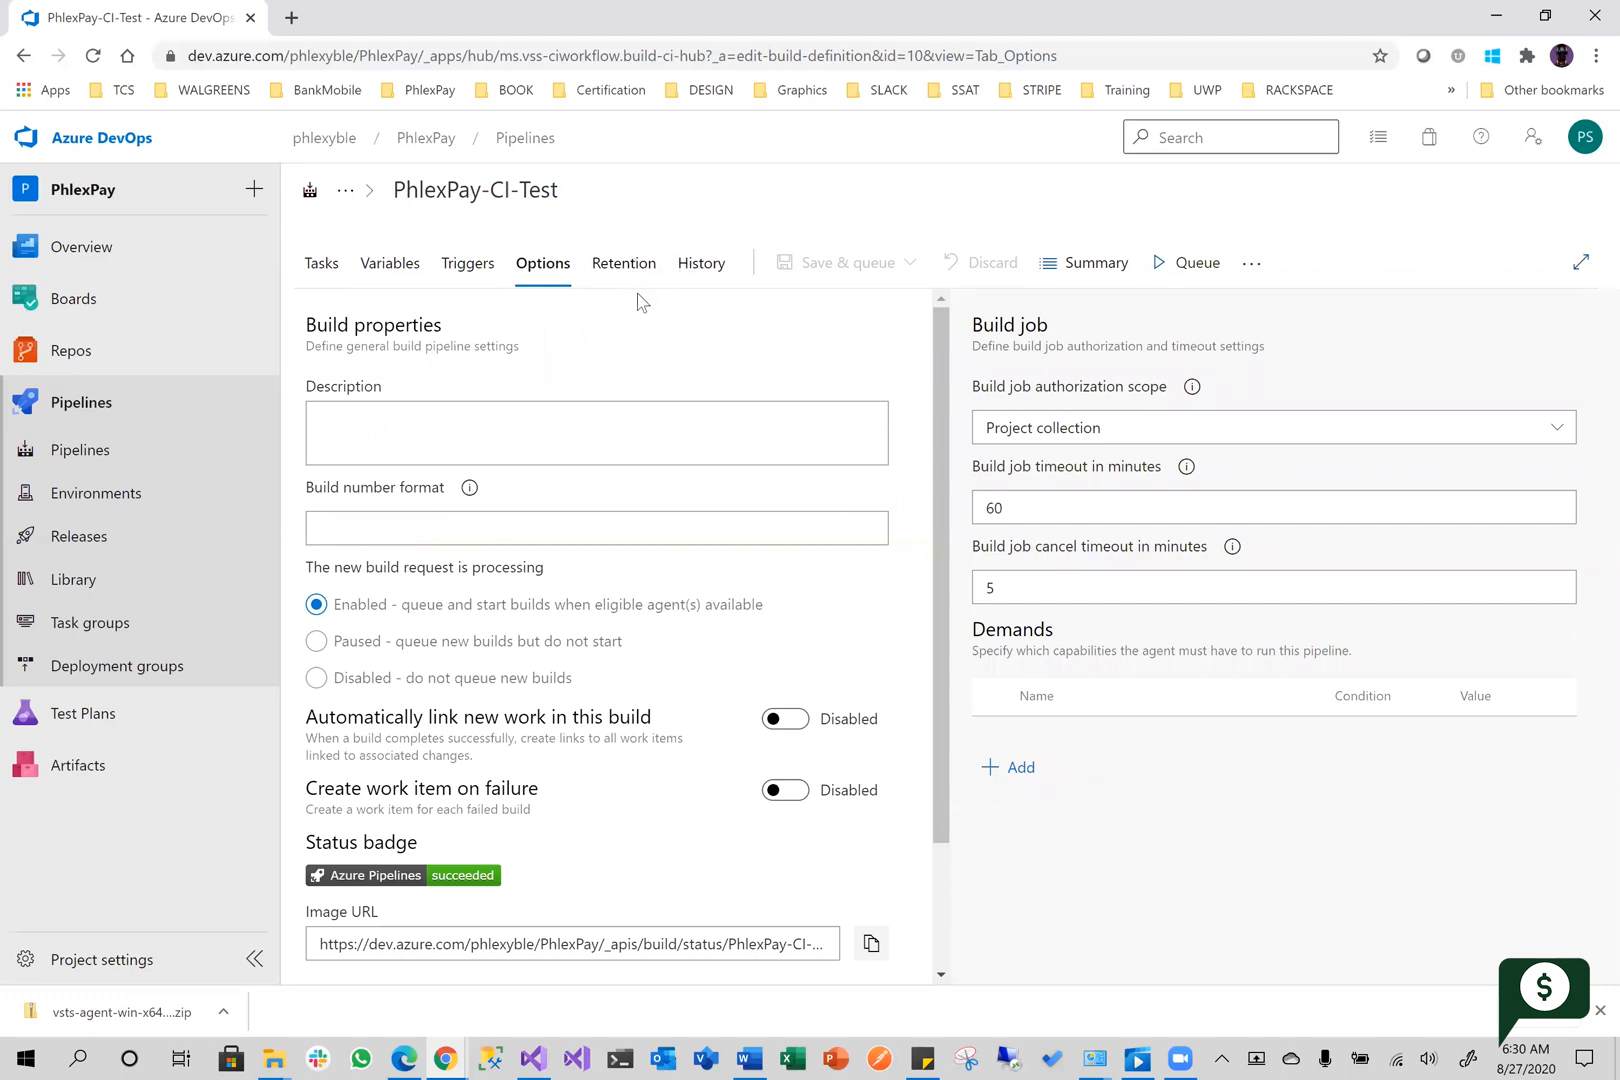
pyautogui.click(697, 266)
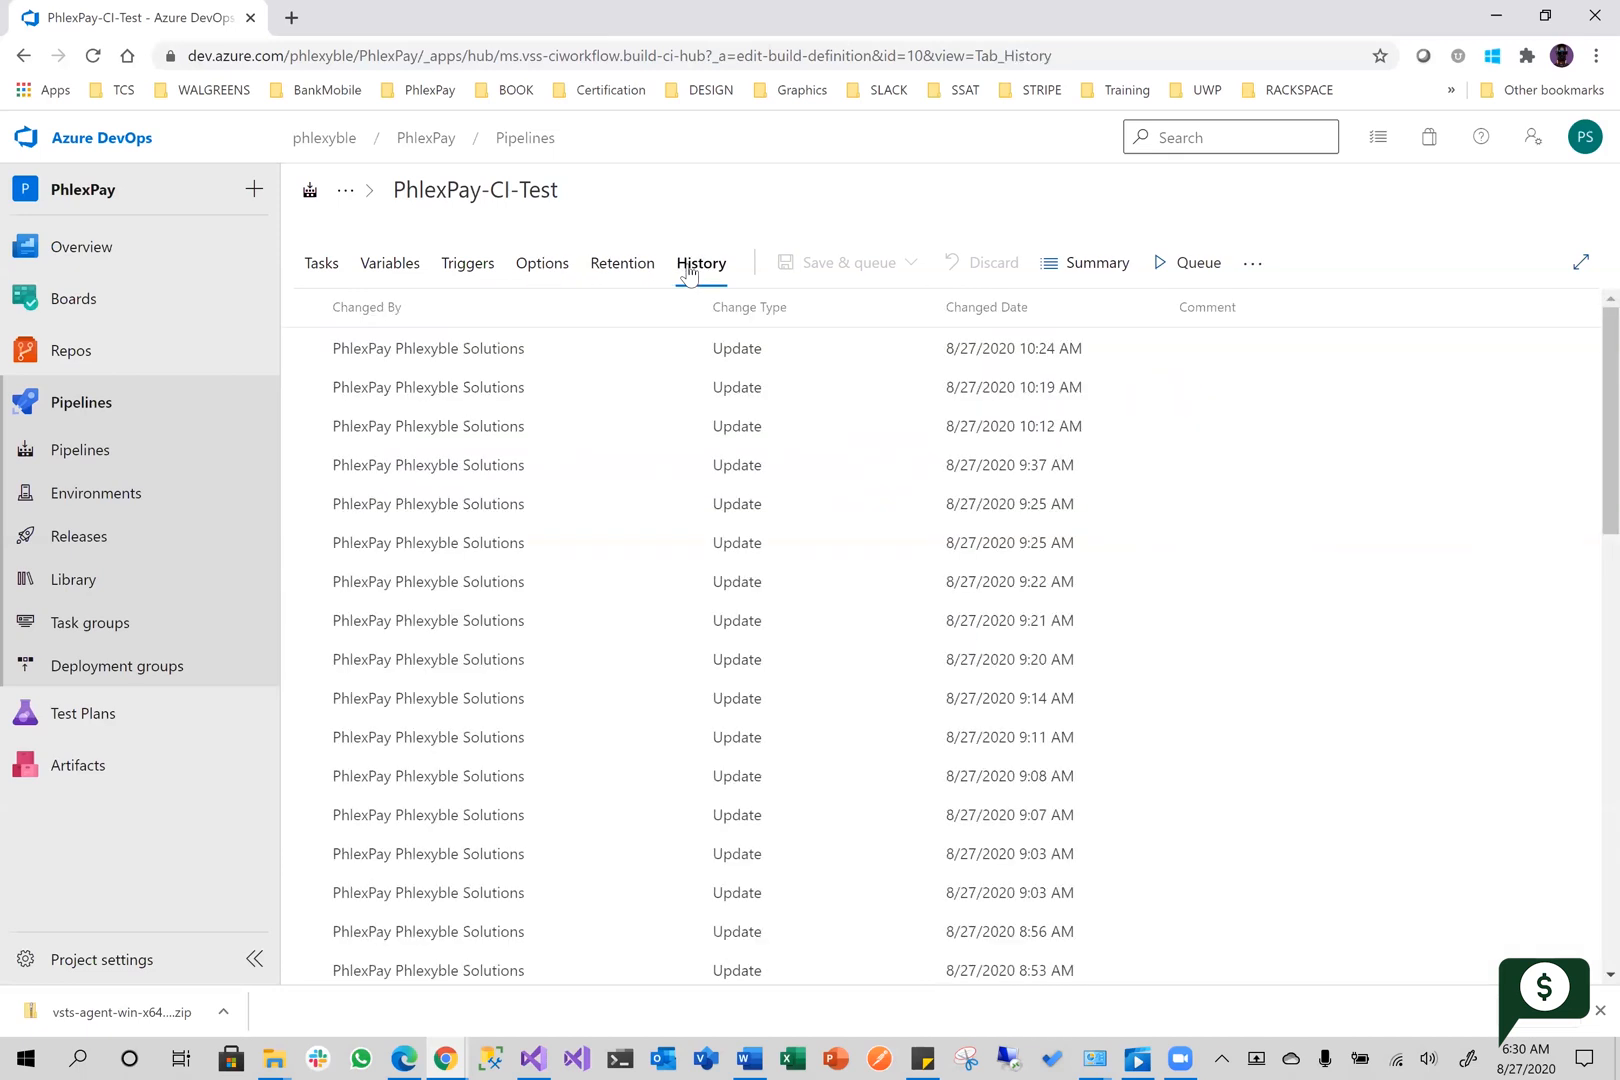
pyautogui.click(641, 270)
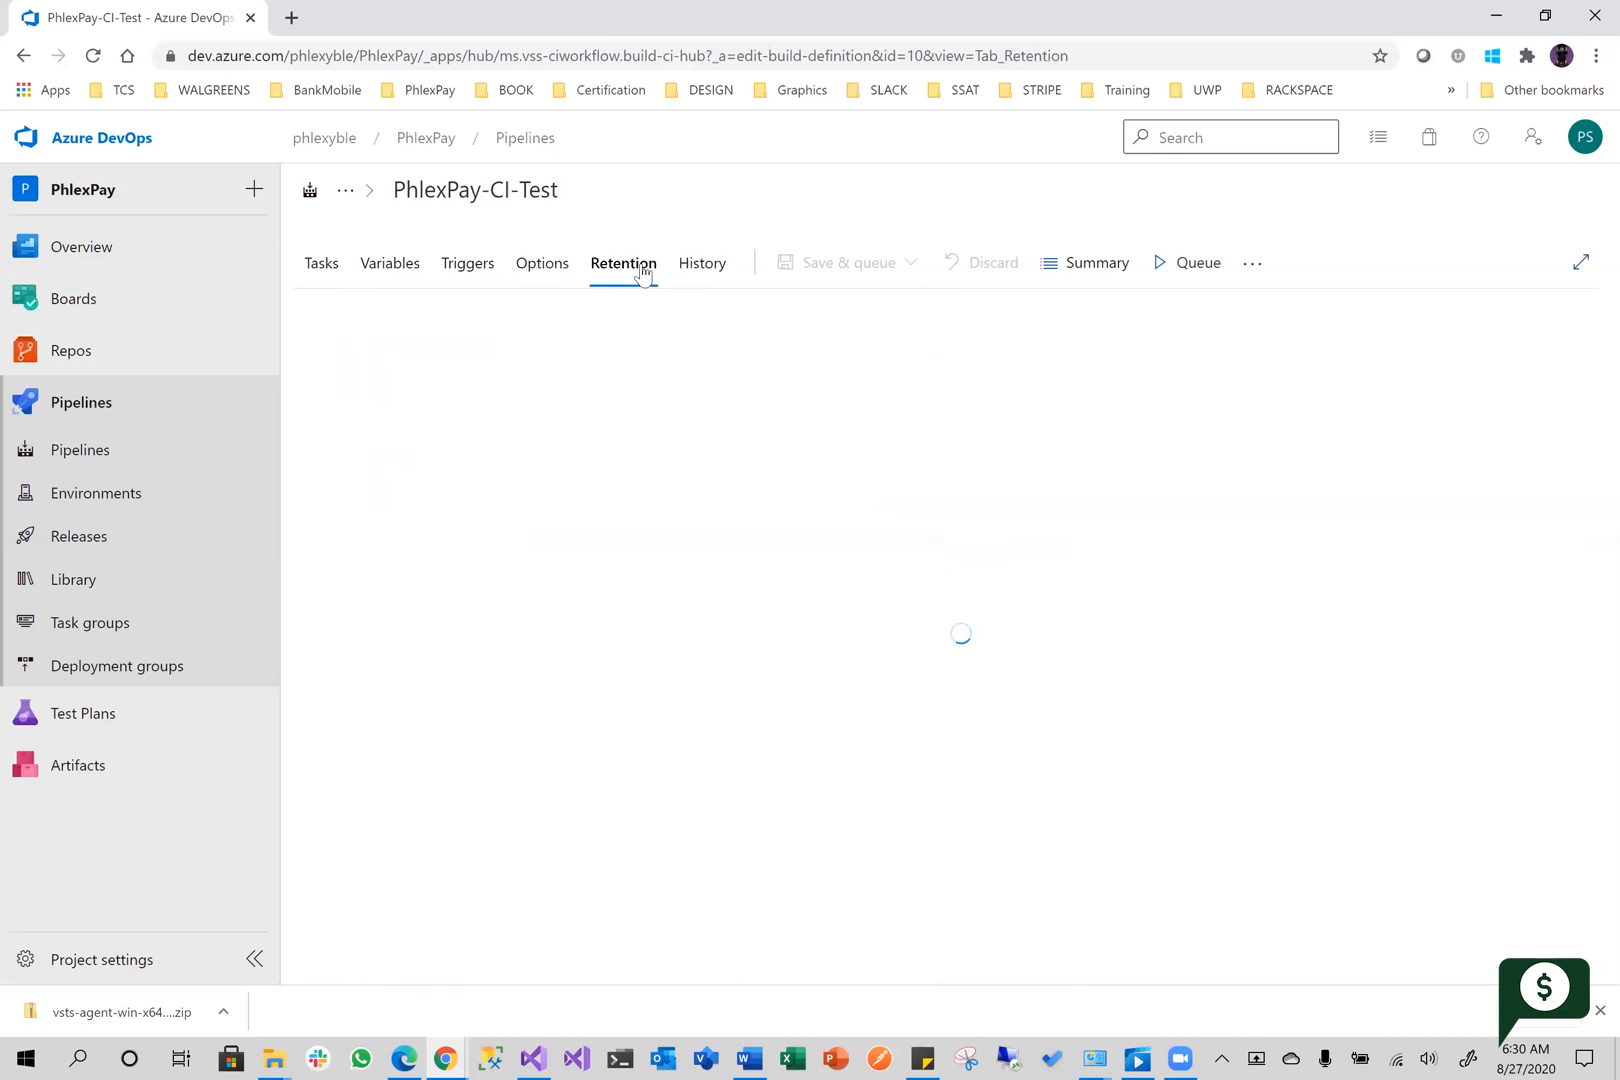
pyautogui.click(545, 268)
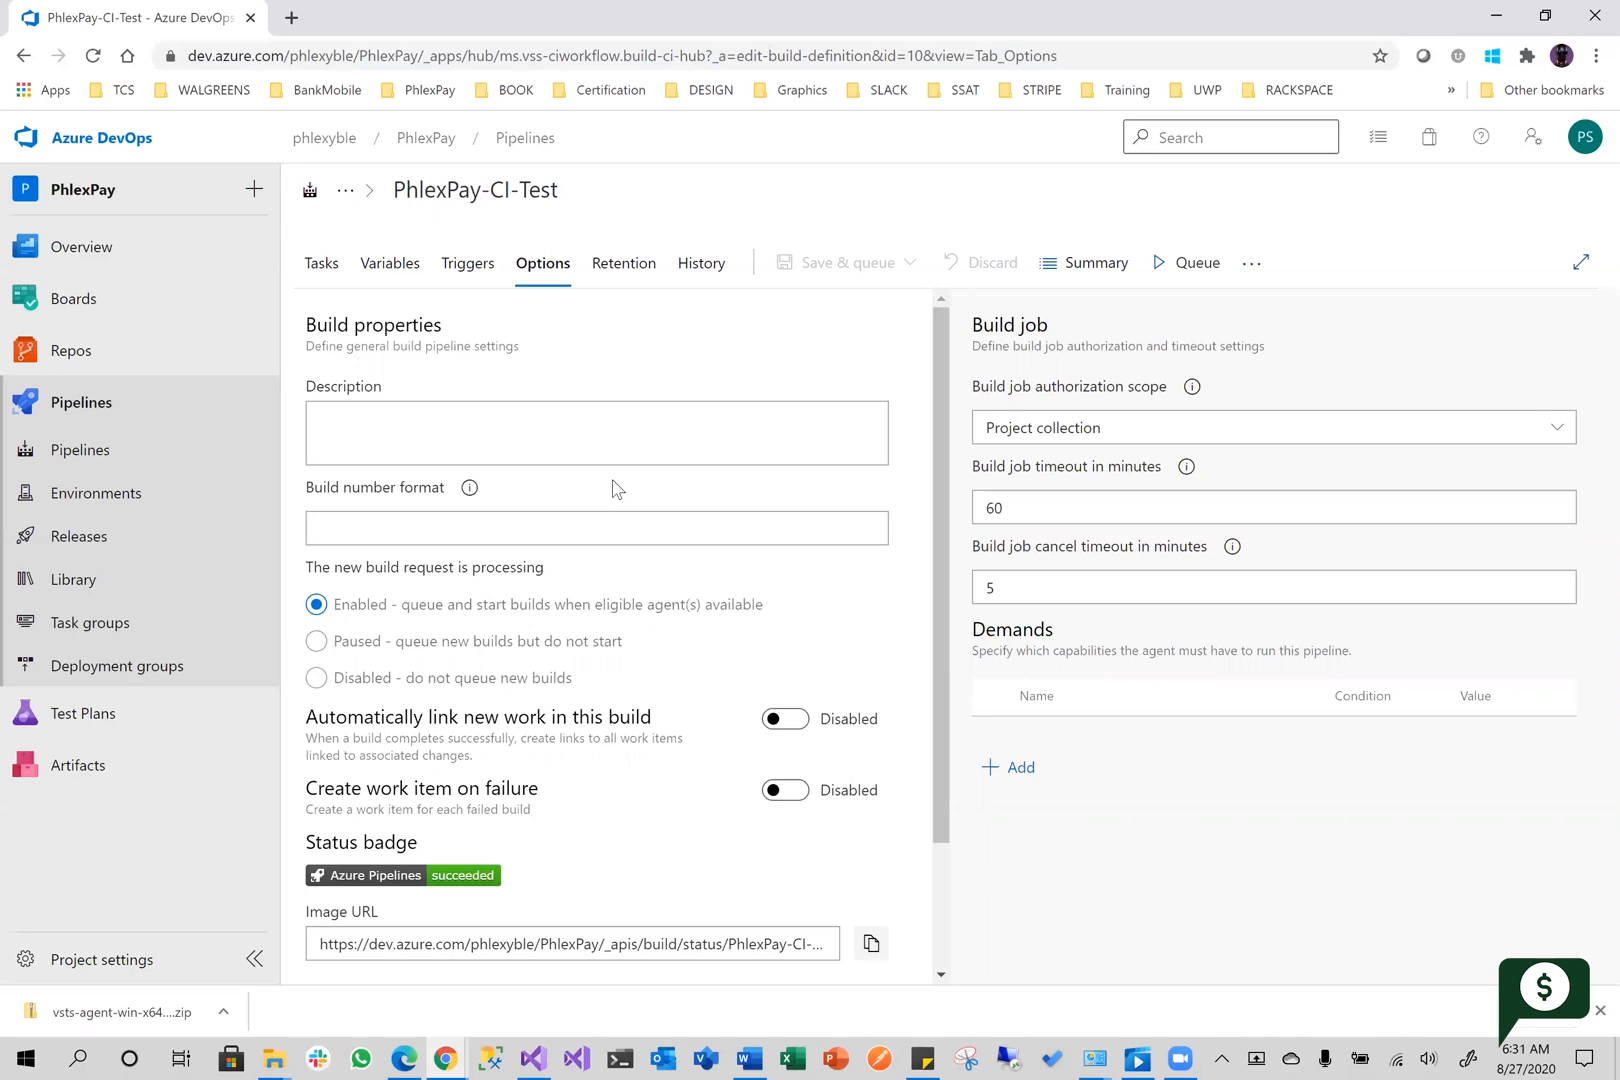
pyautogui.click(327, 268)
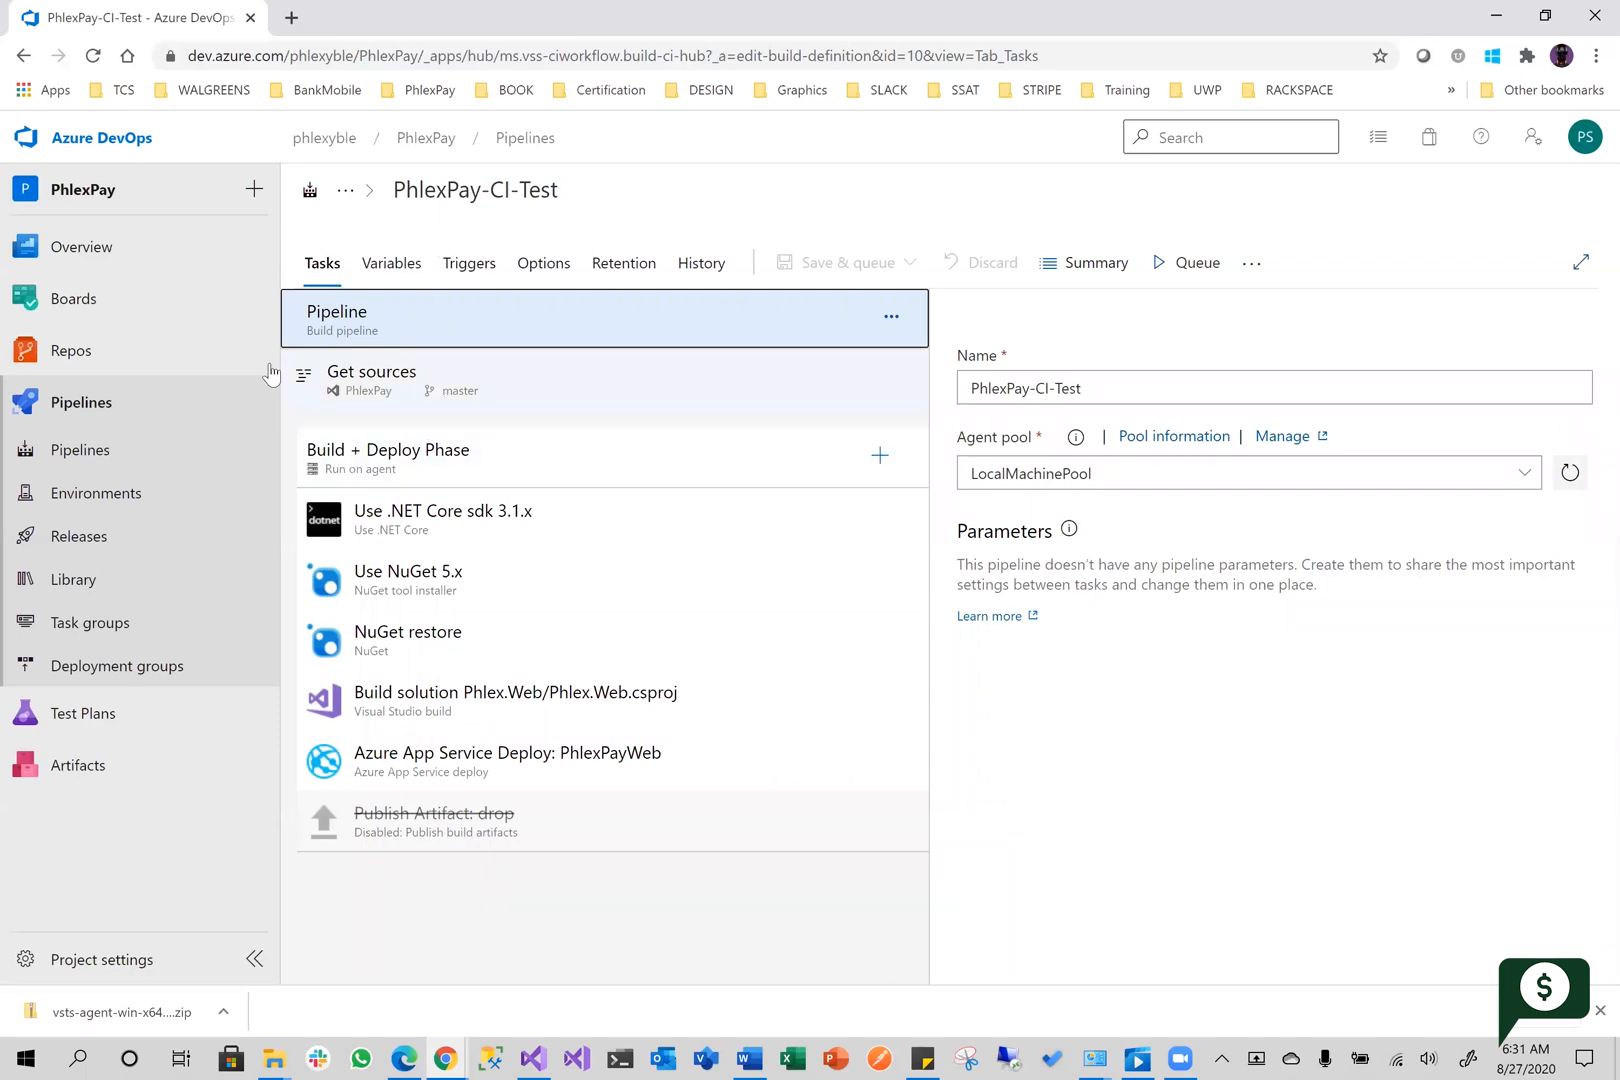
# Open the job log of run #207 of the PhlexPay-CI-Test pipeline
pyautogui.click(105, 452)
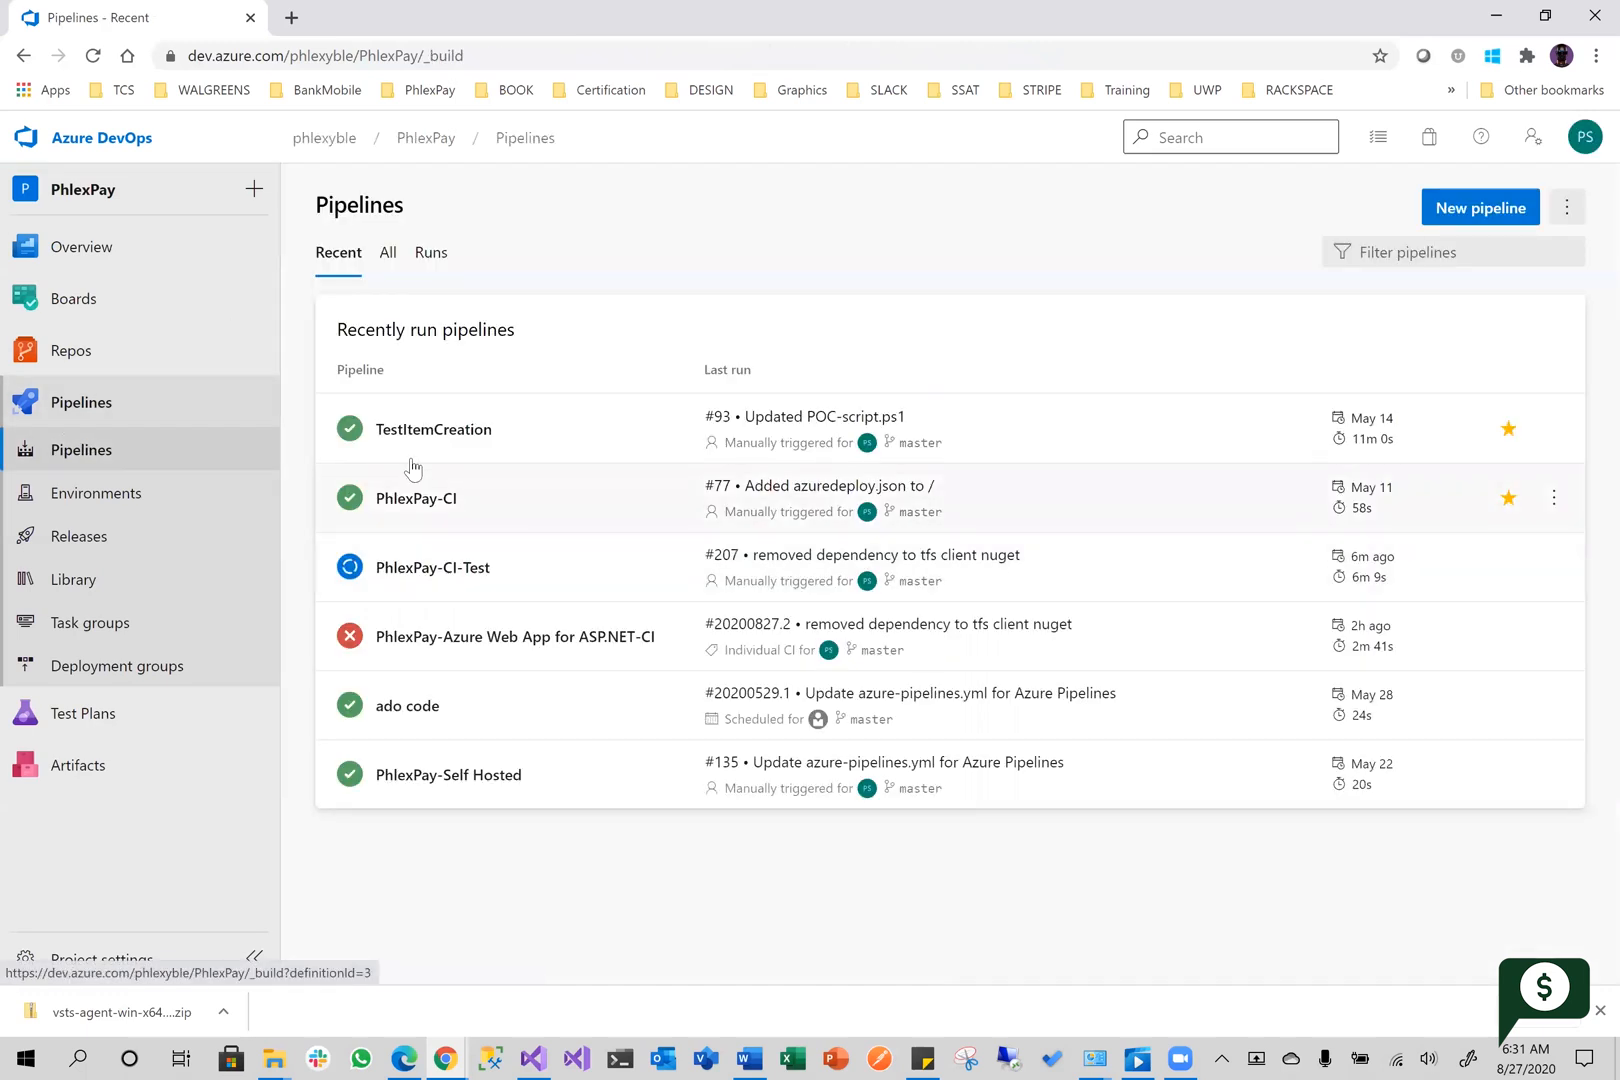
pyautogui.click(353, 570)
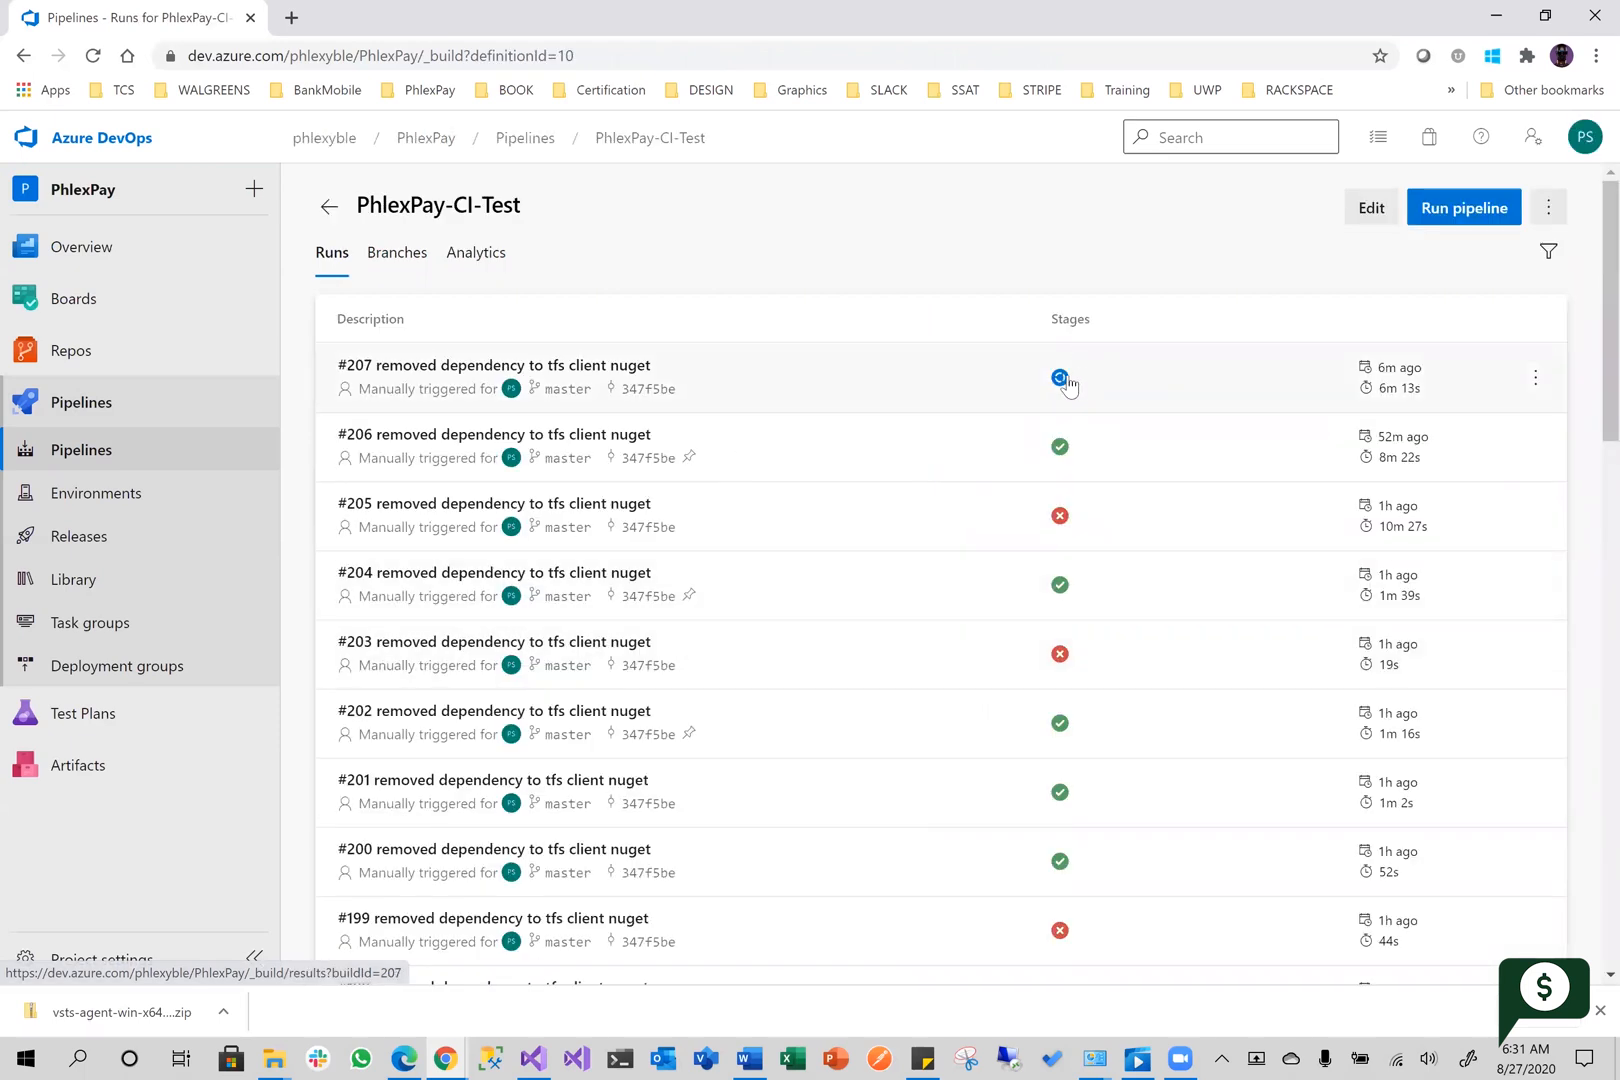
pyautogui.click(1058, 380)
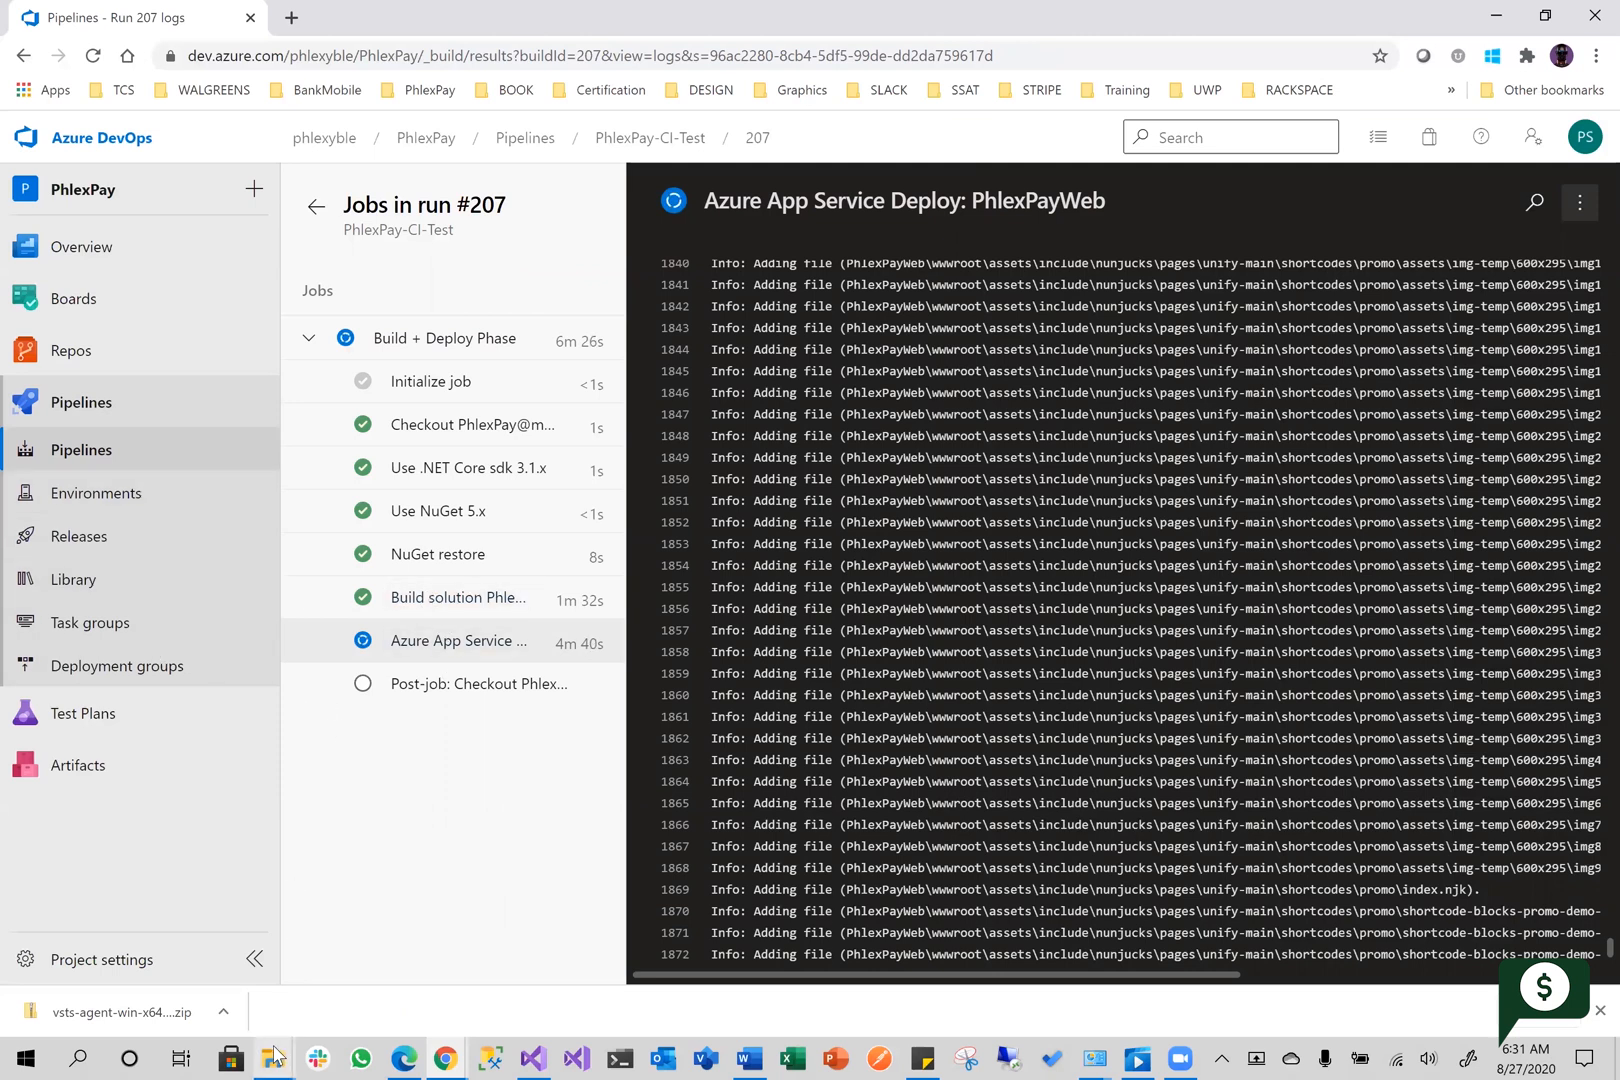
# Switch to File Explorer and open the agent's work folder C:\agent\_work\1
pyautogui.moveTo(275, 1054)
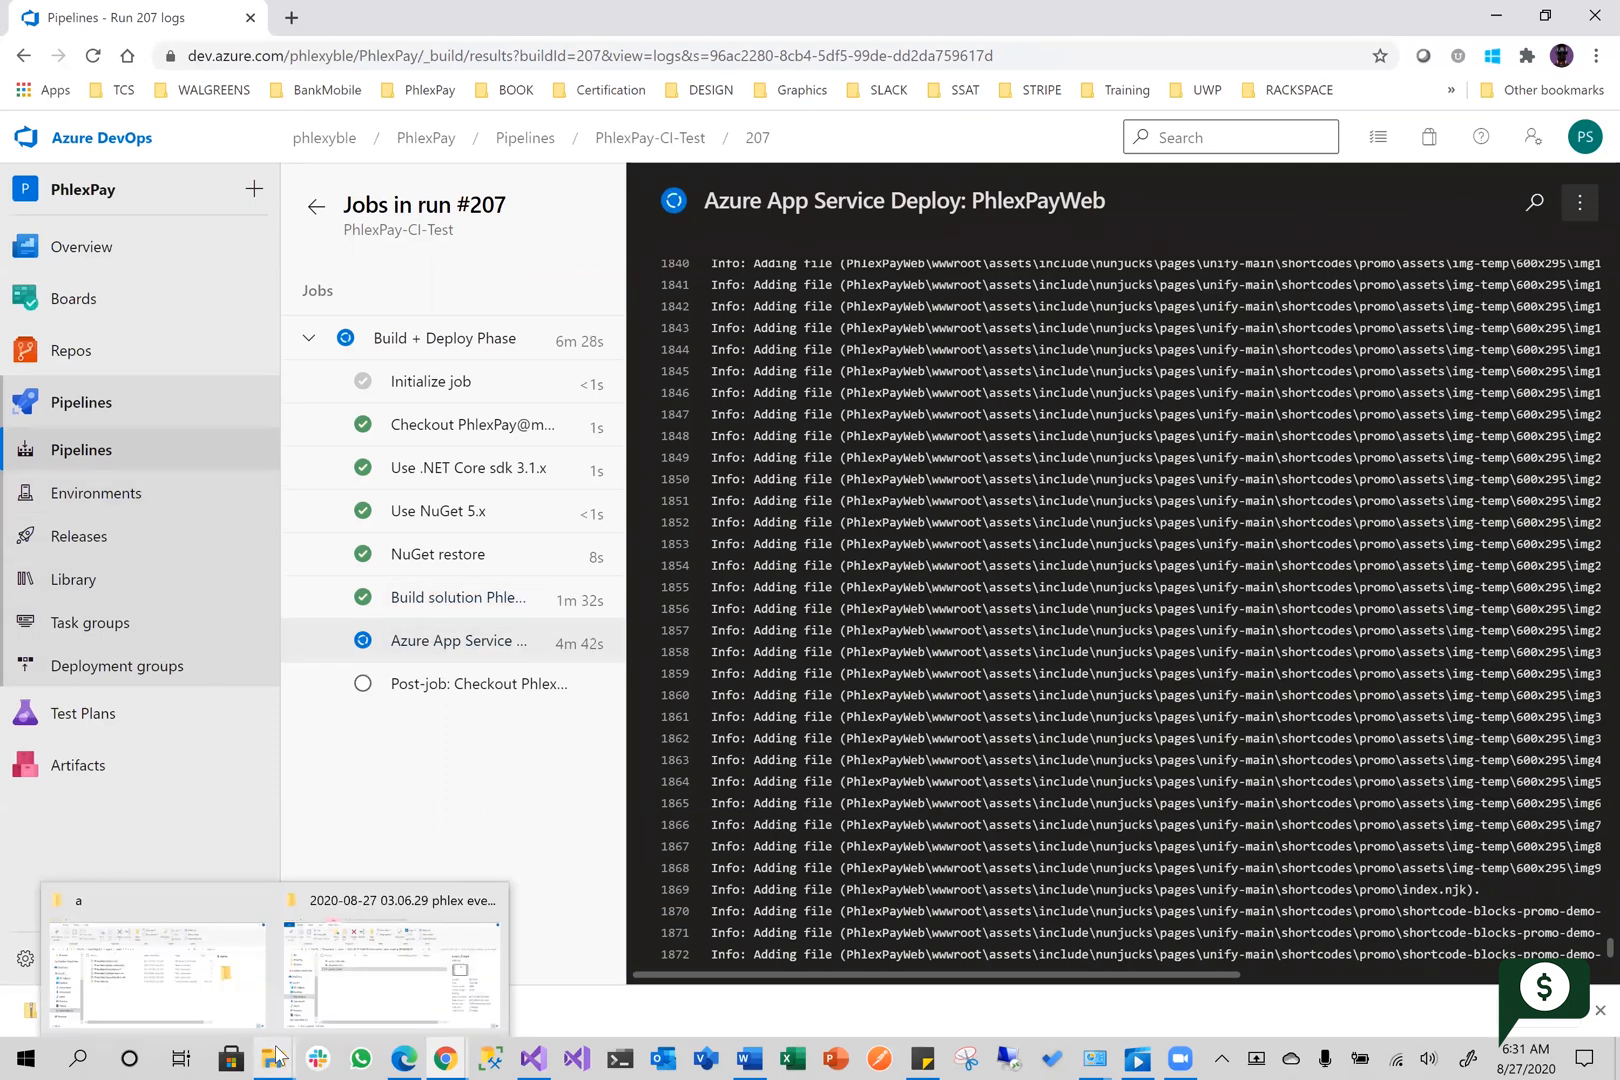
pyautogui.click(180, 905)
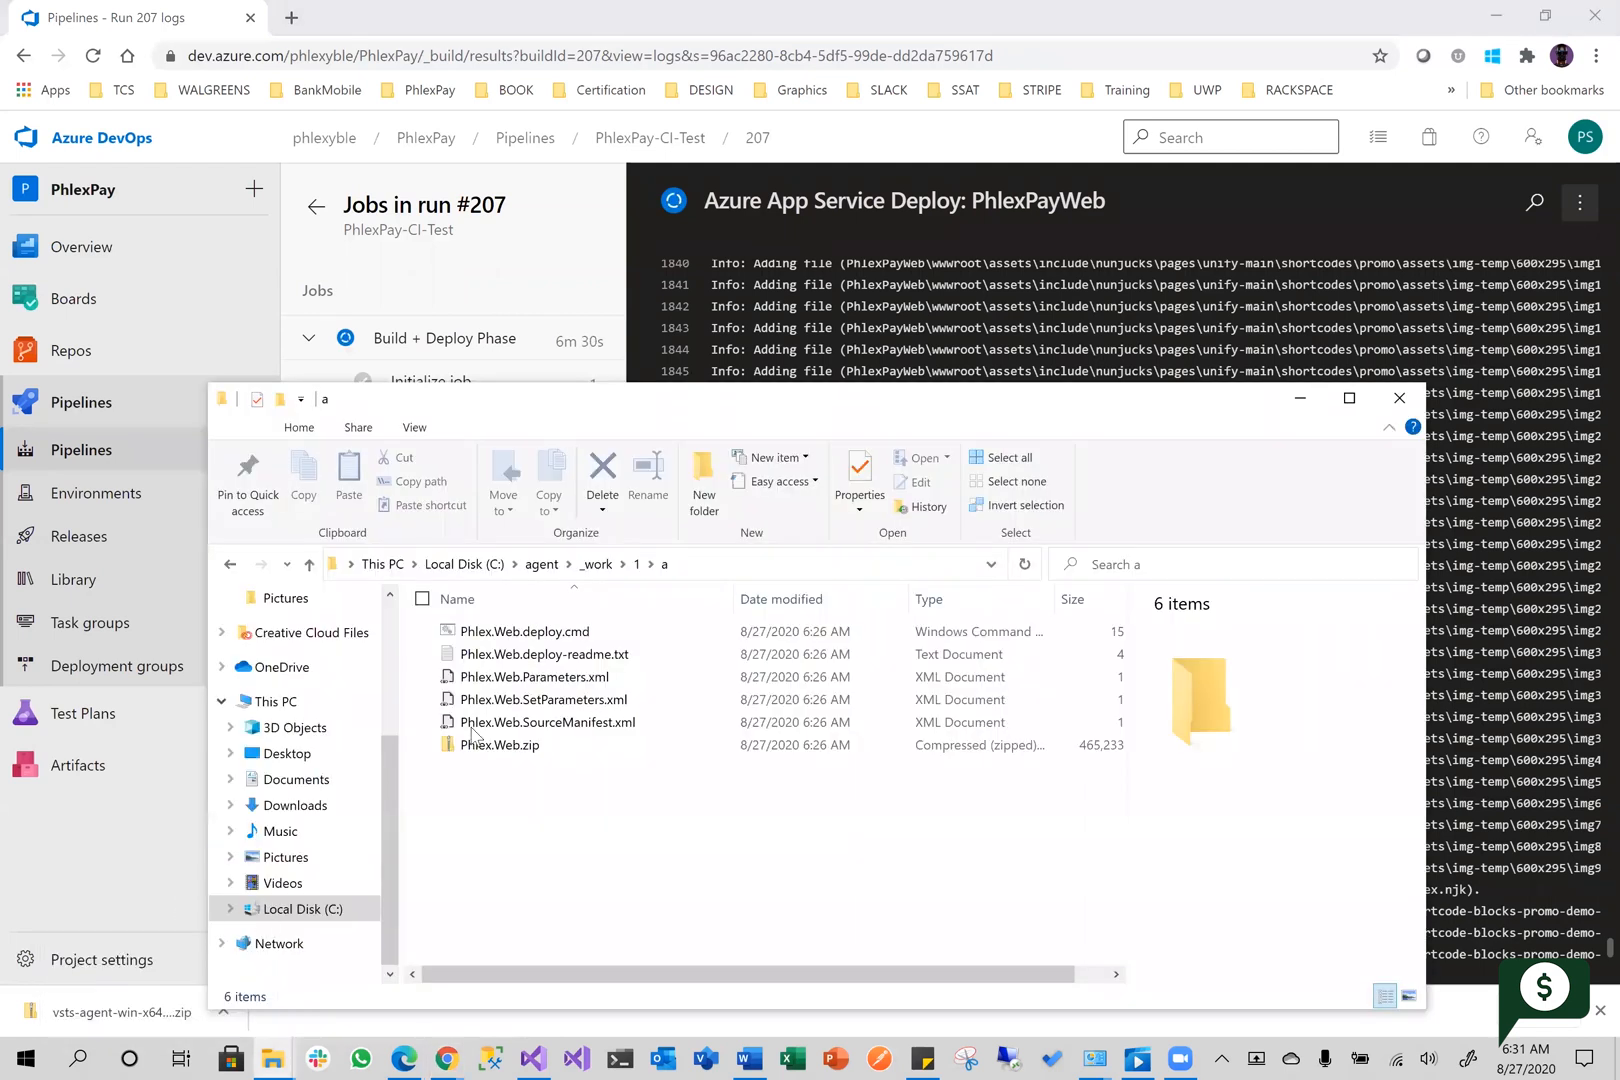
pyautogui.click(597, 564)
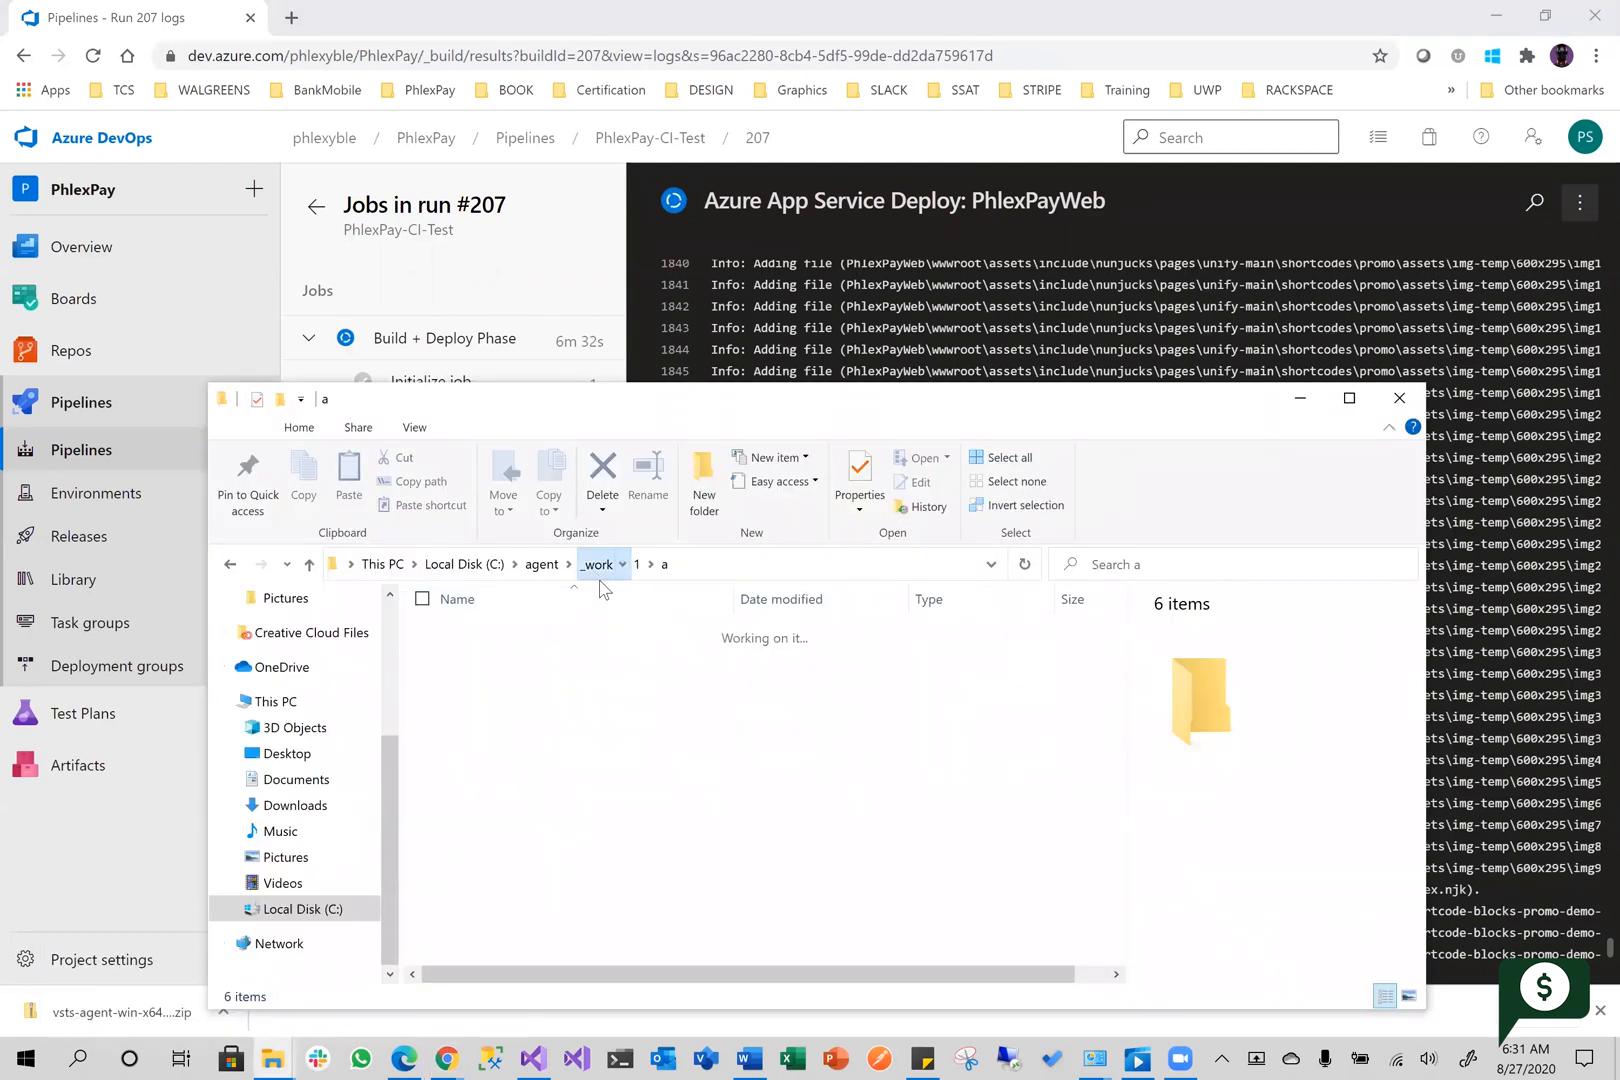
pyautogui.click(560, 842)
pyautogui.doubleClick(556, 699)
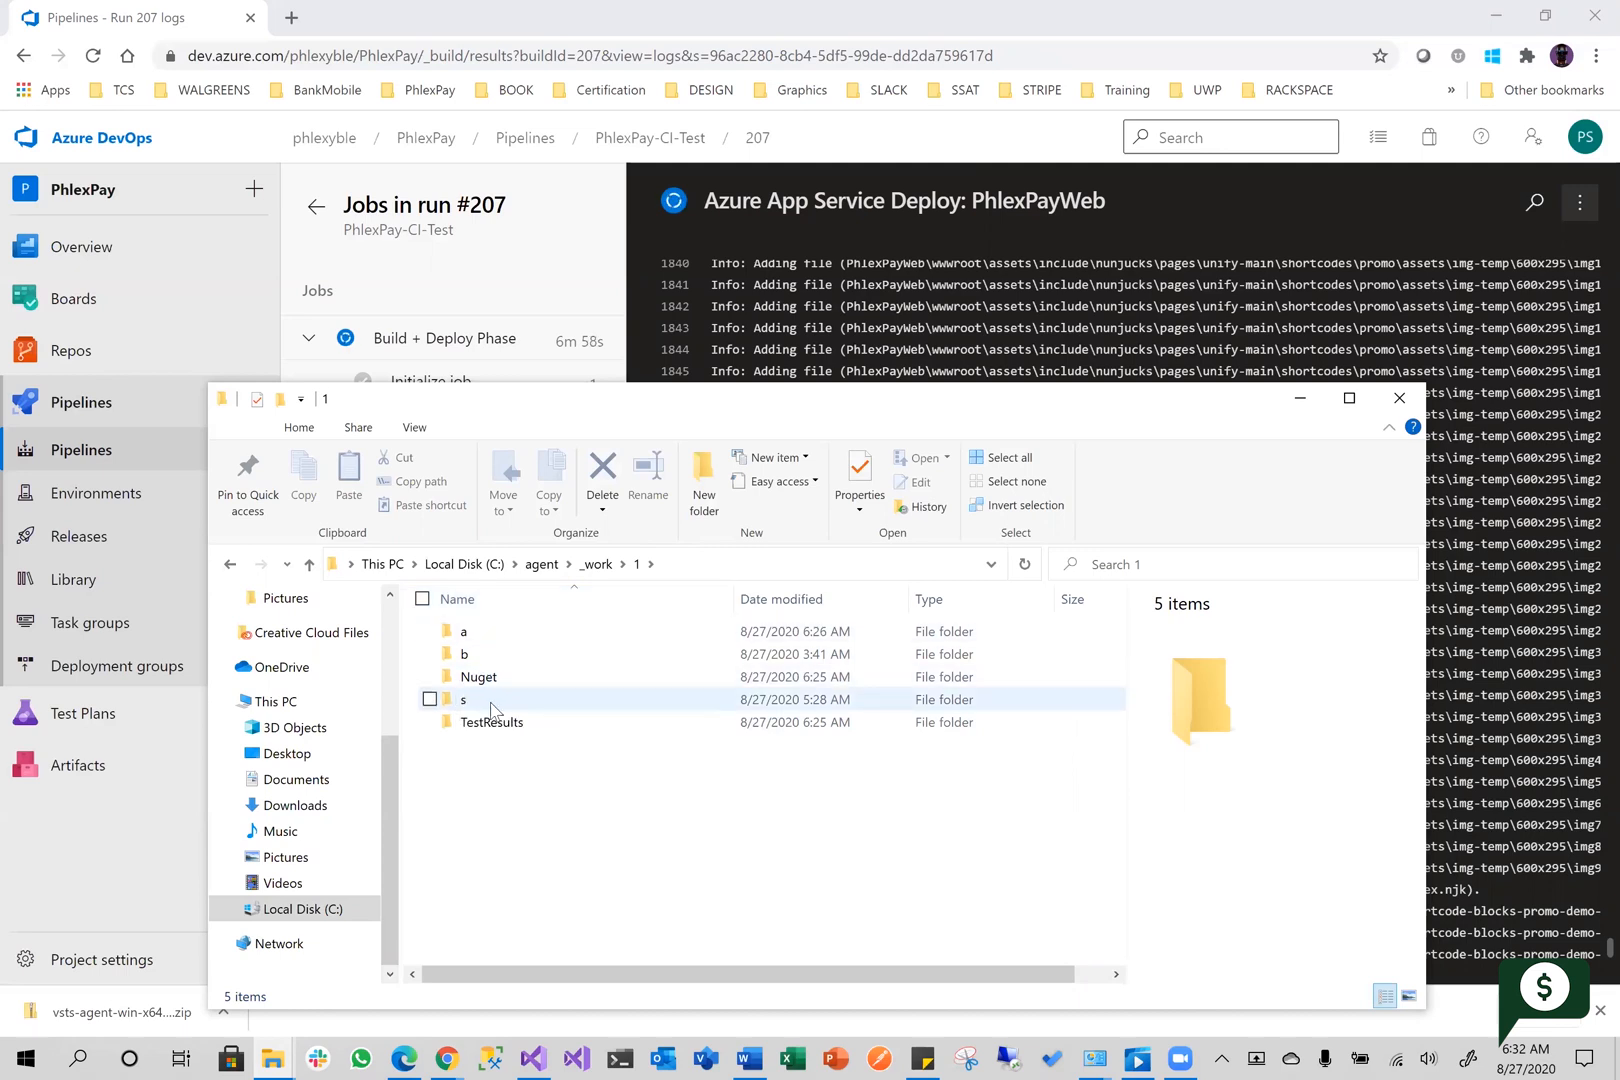
# Look through the checked-out source code in the s folder and return to folder 1
pyautogui.moveTo(491, 707)
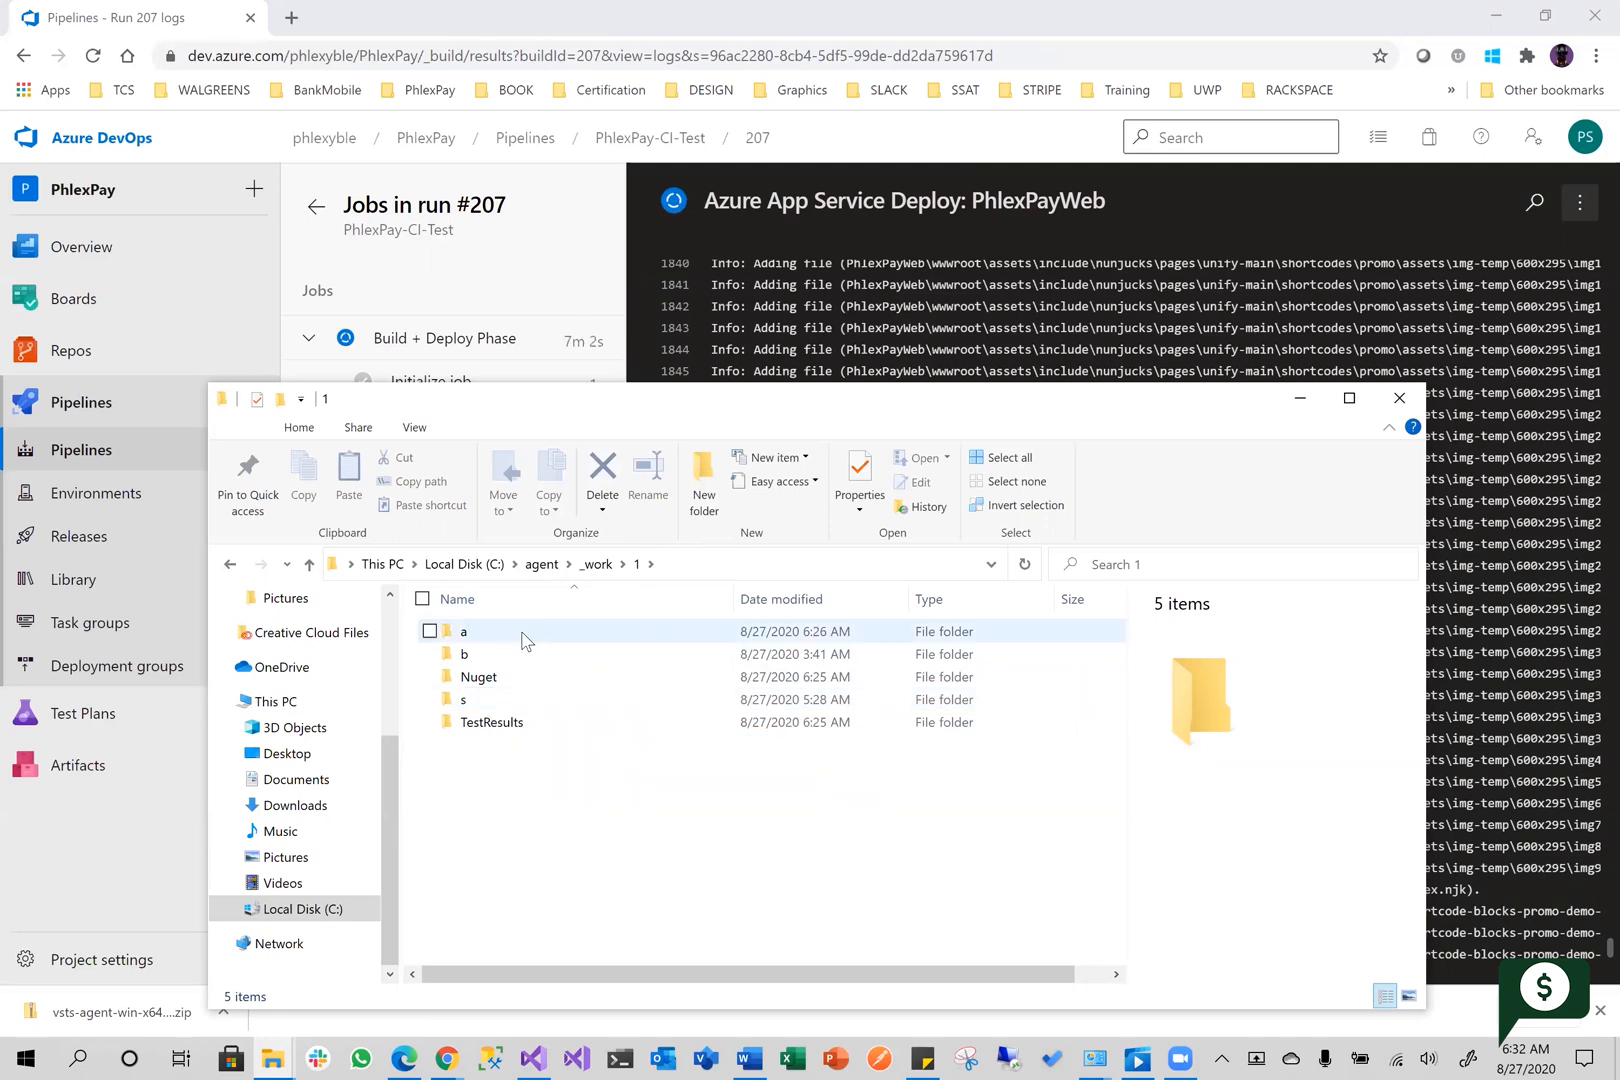
pyautogui.moveTo(491, 665)
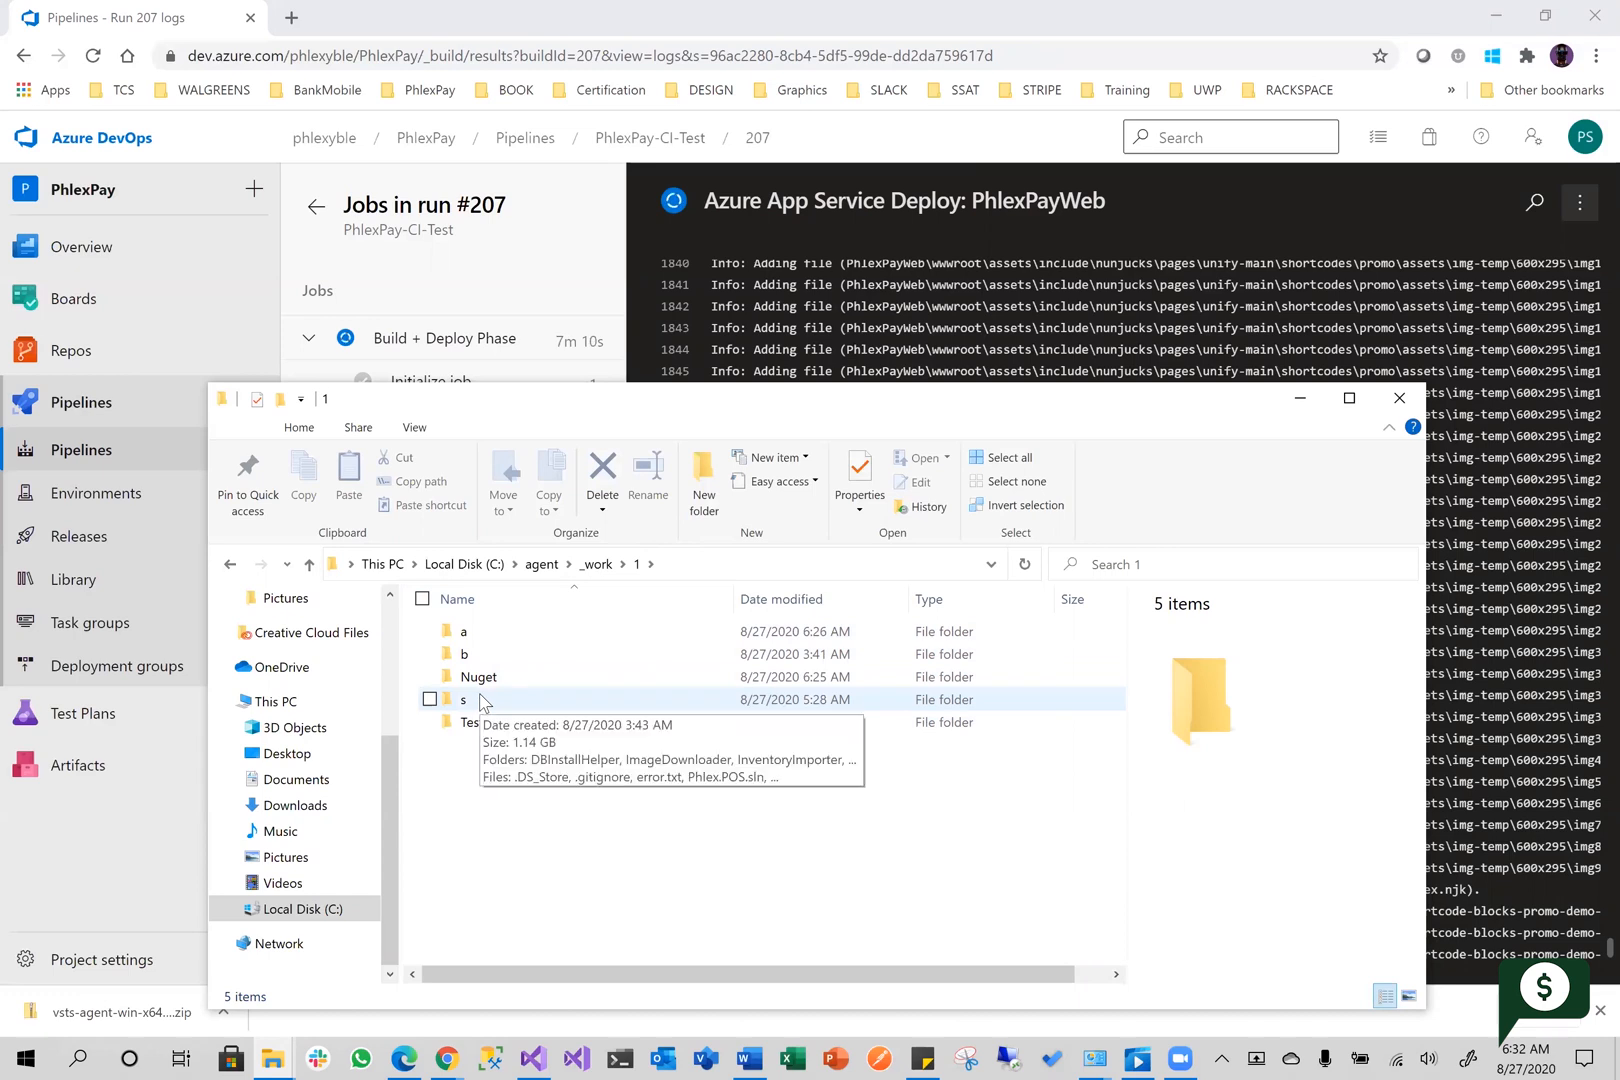
pyautogui.doubleClick(481, 700)
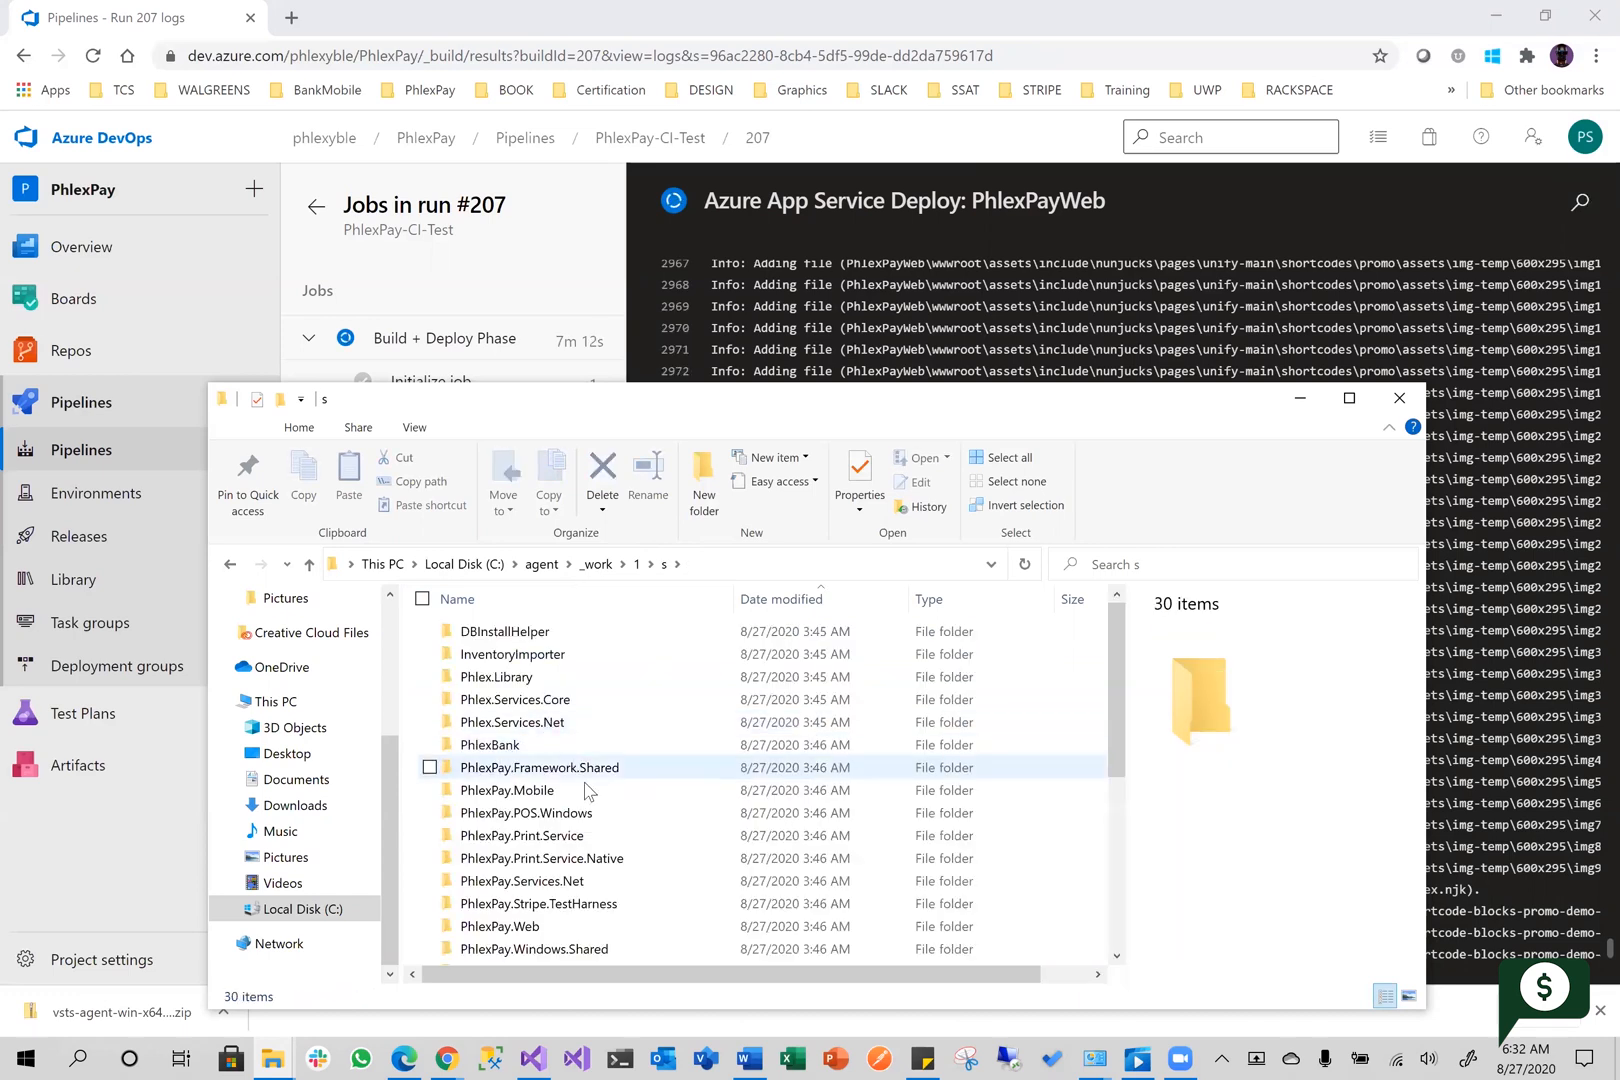
pyautogui.scroll(-5, 585, 790)
pyautogui.scroll(4, 592, 835)
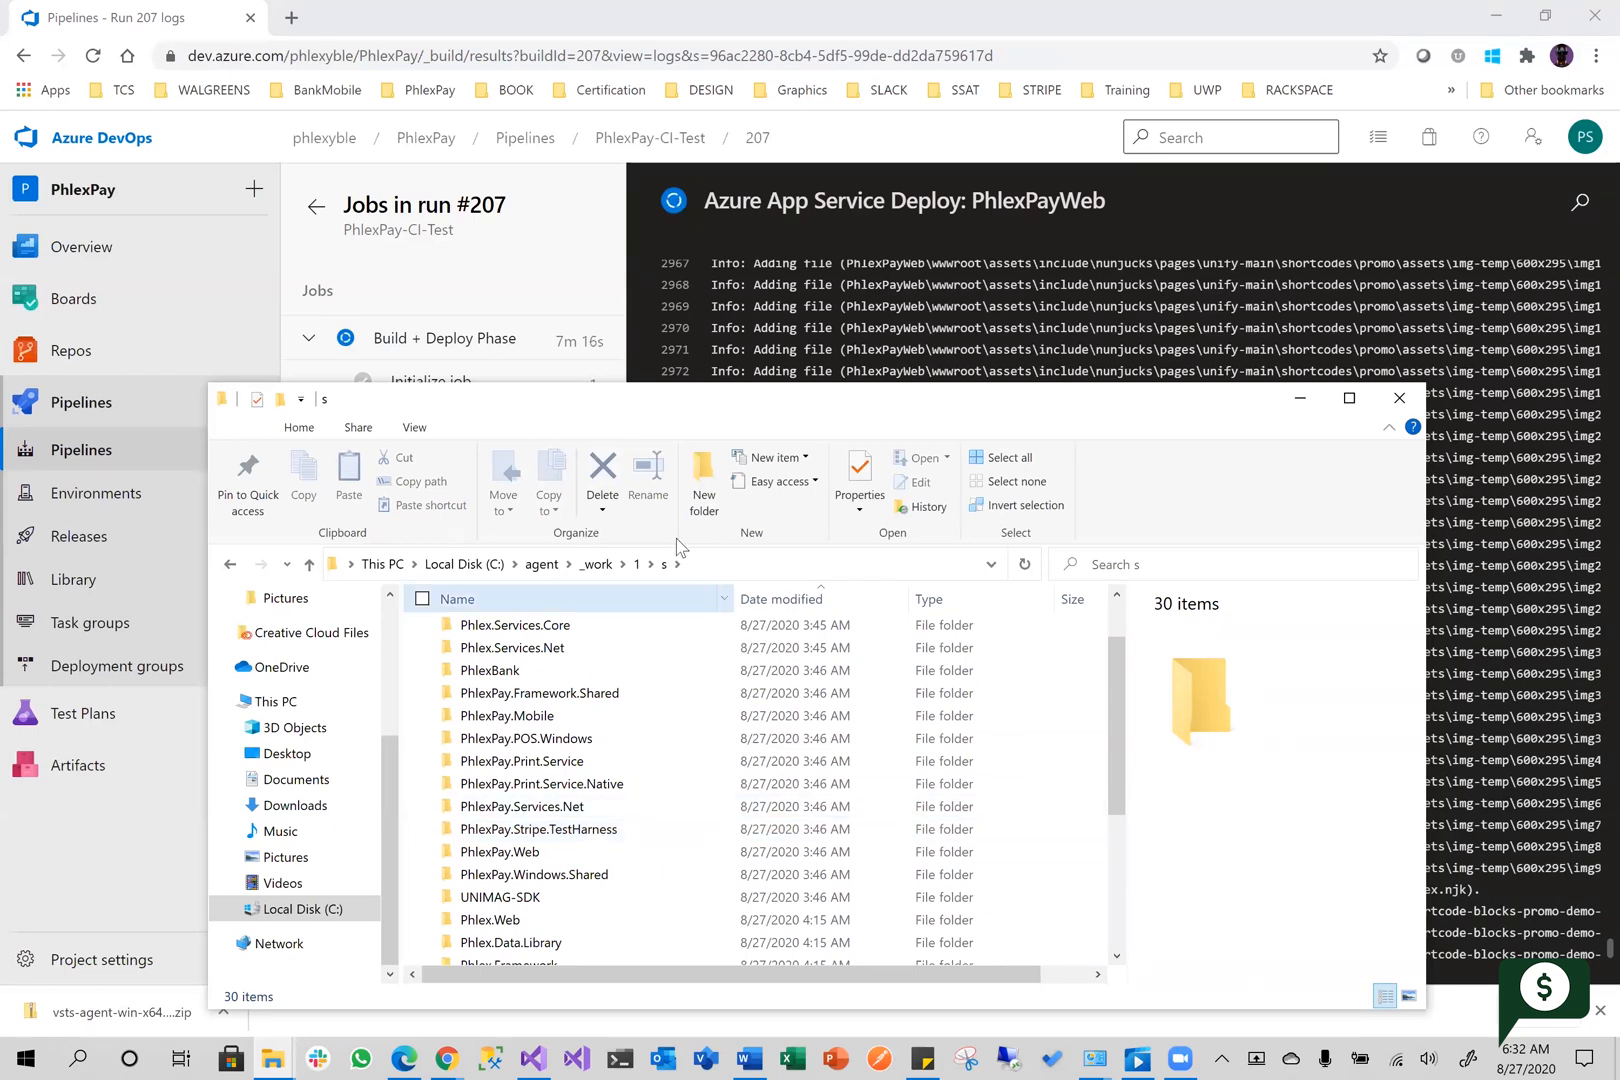
pyautogui.click(636, 564)
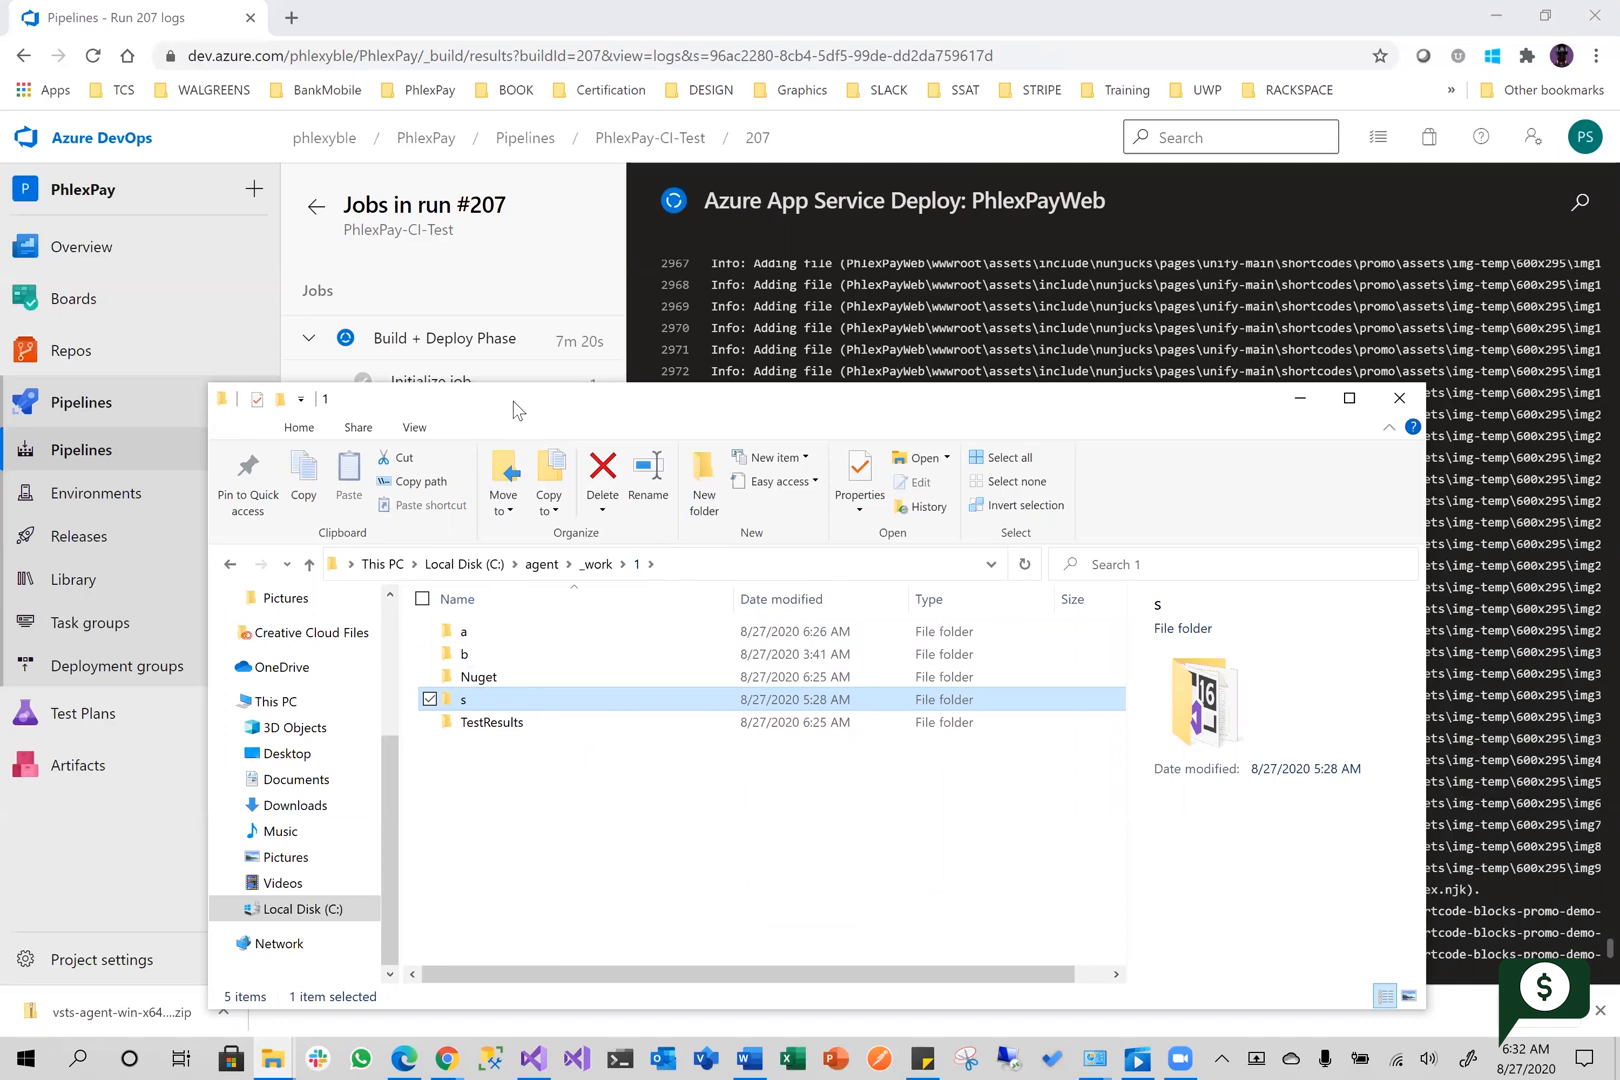
# Examine the contents of the b and a folders, and move the File Explorer window aside to uncover the job list
pyautogui.moveTo(513, 408); pyautogui.dragTo(586, 328)
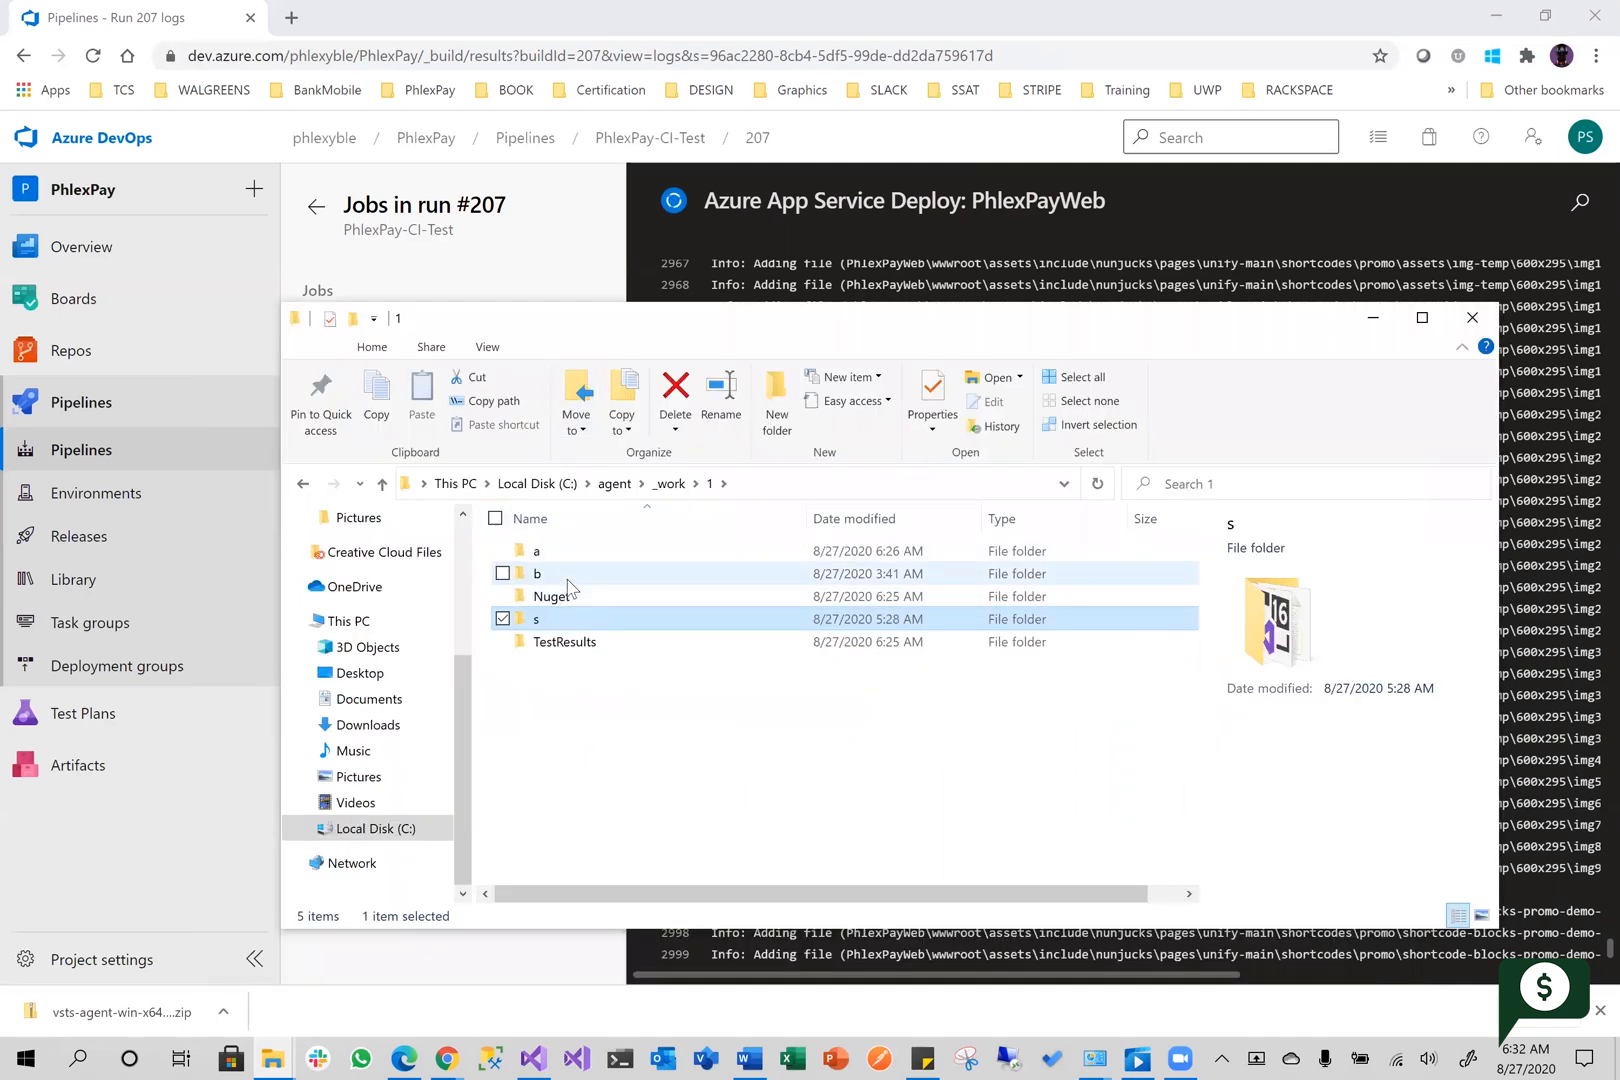
pyautogui.doubleClick(537, 574)
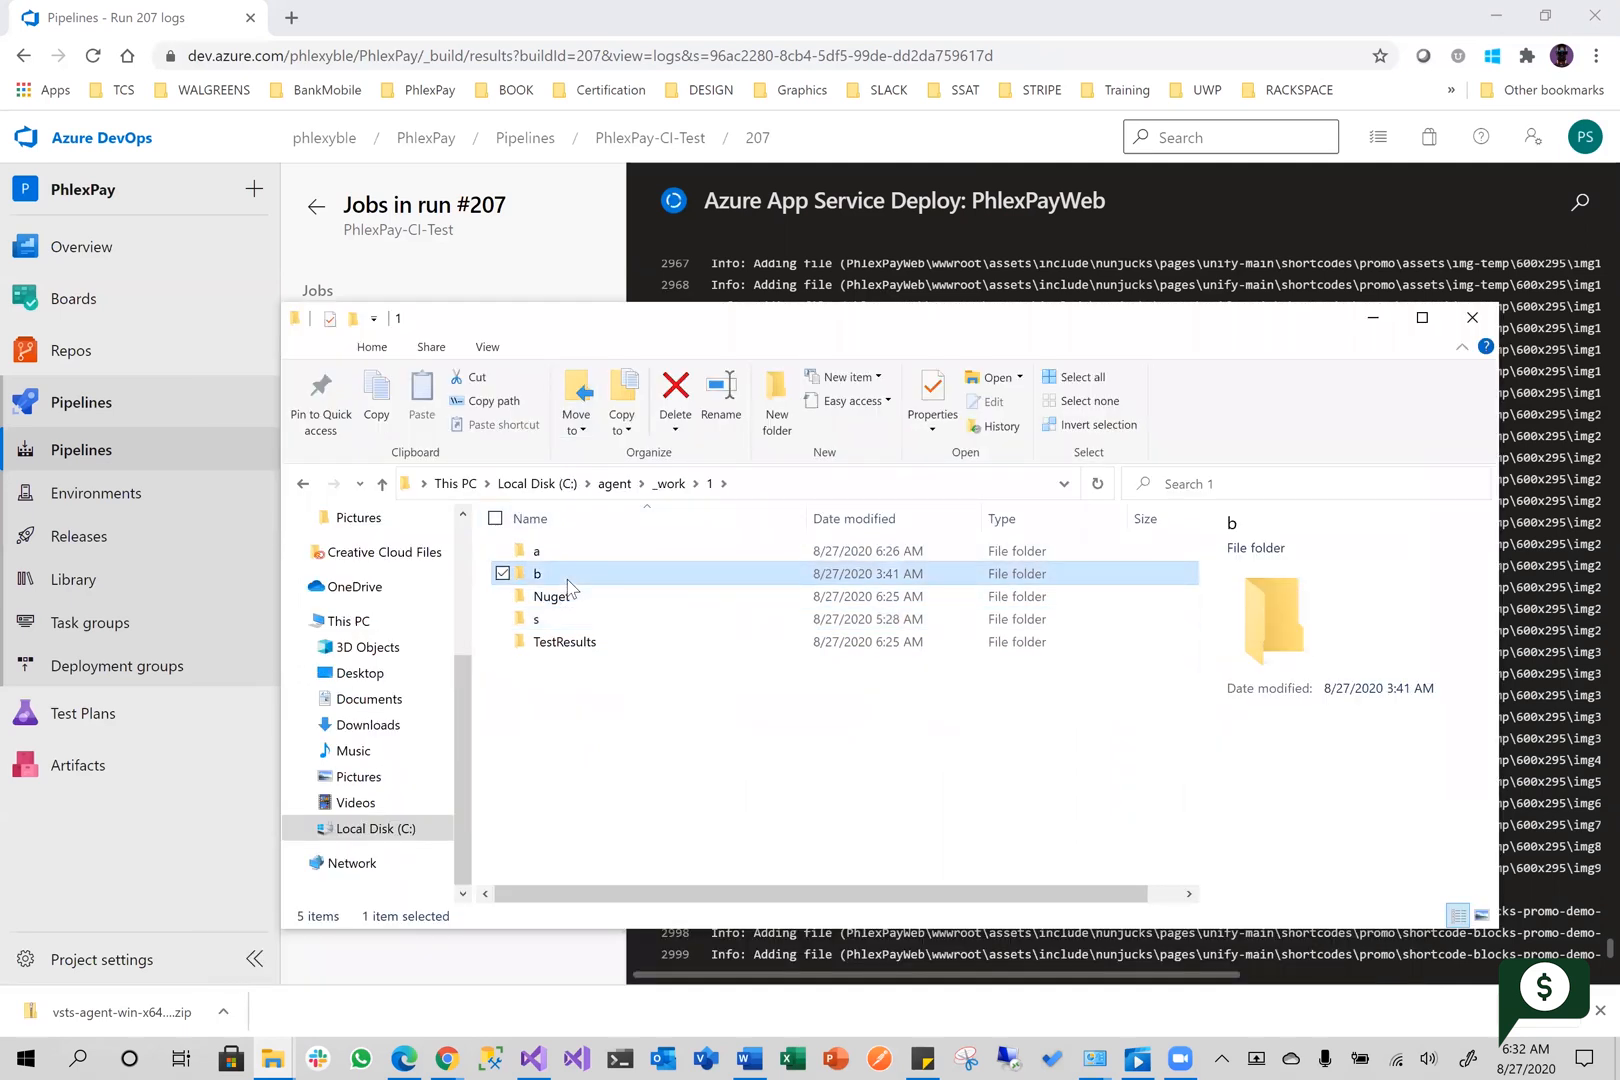
pyautogui.click(709, 484)
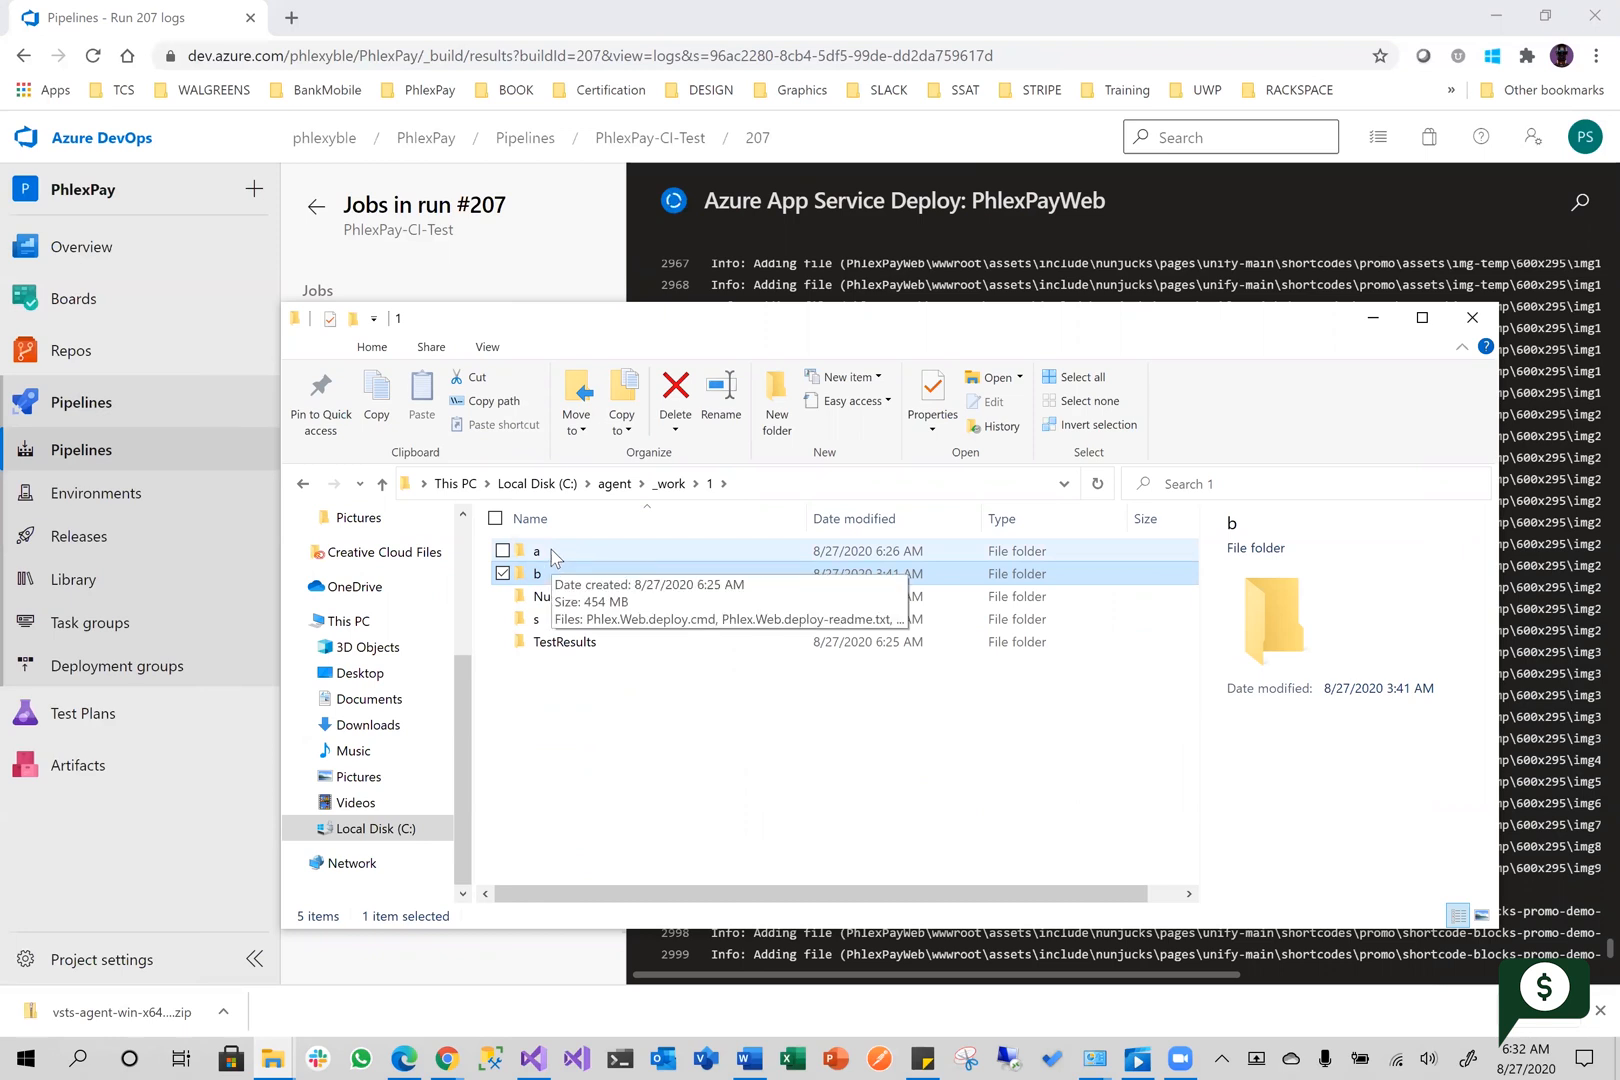
pyautogui.doubleClick(553, 556)
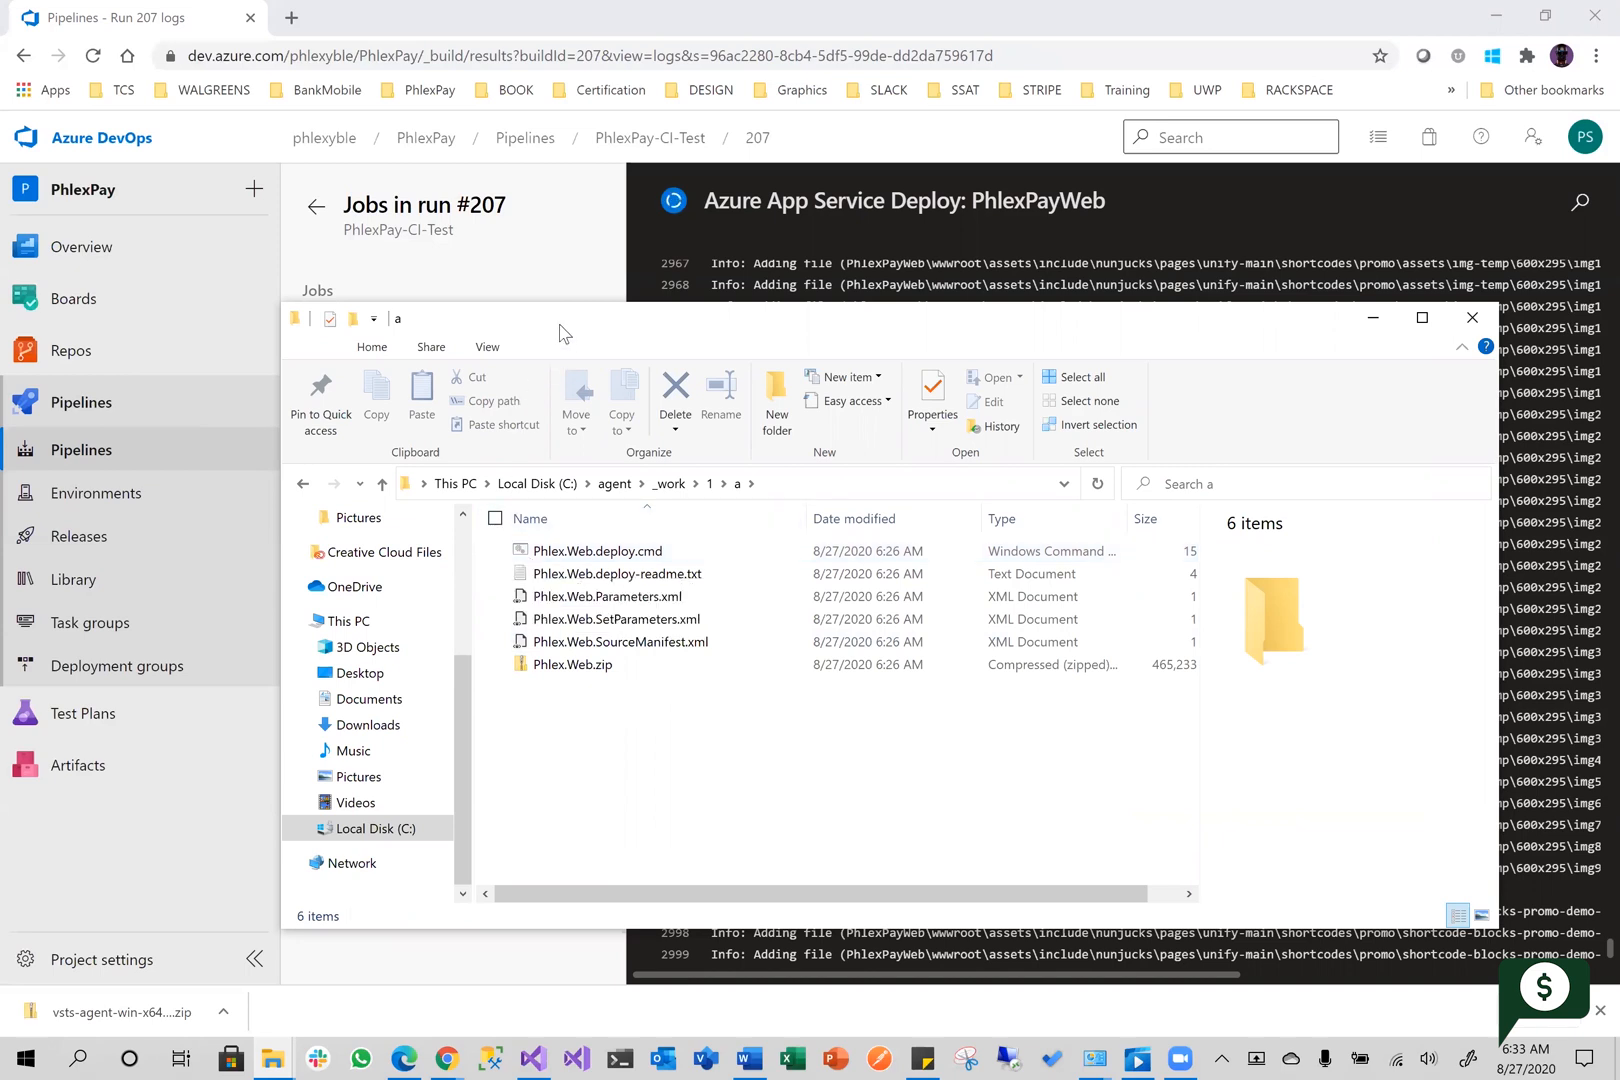
pyautogui.moveTo(563, 333); pyautogui.dragTo(1050, 274)
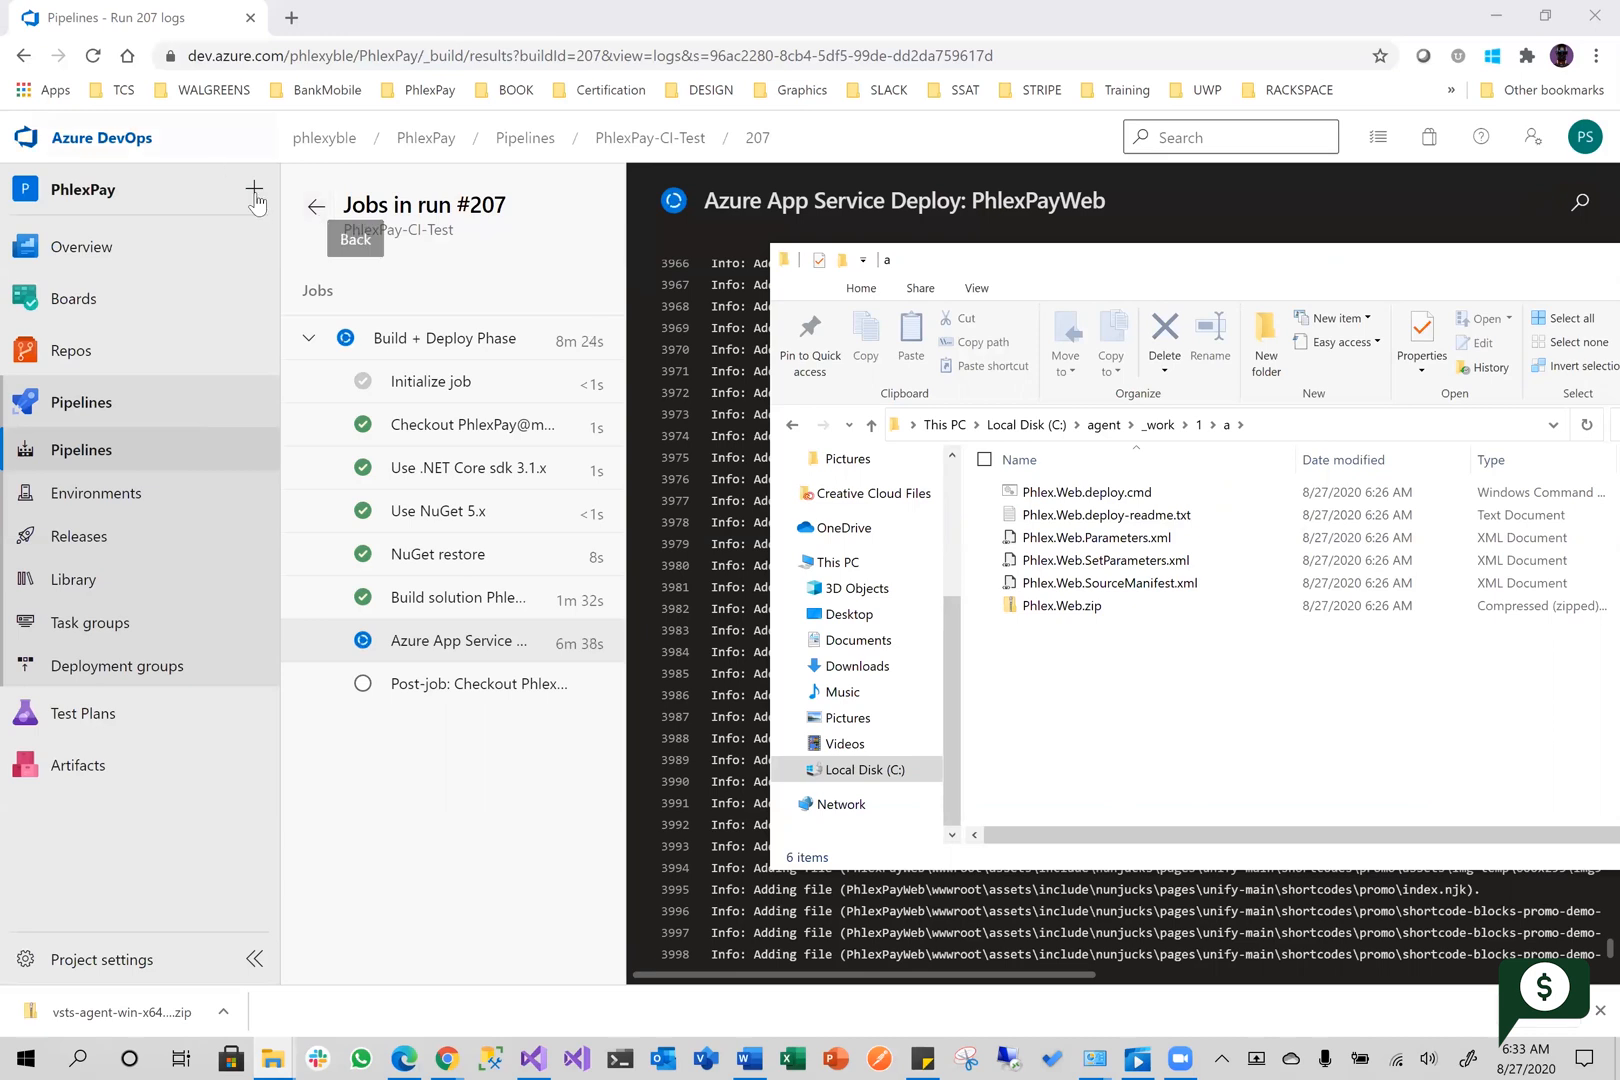
# Reopen the pipeline of run #207 for editing and inspect the Azure App Service Deploy: PhlexPayWeb task settings
pyautogui.click(305, 208)
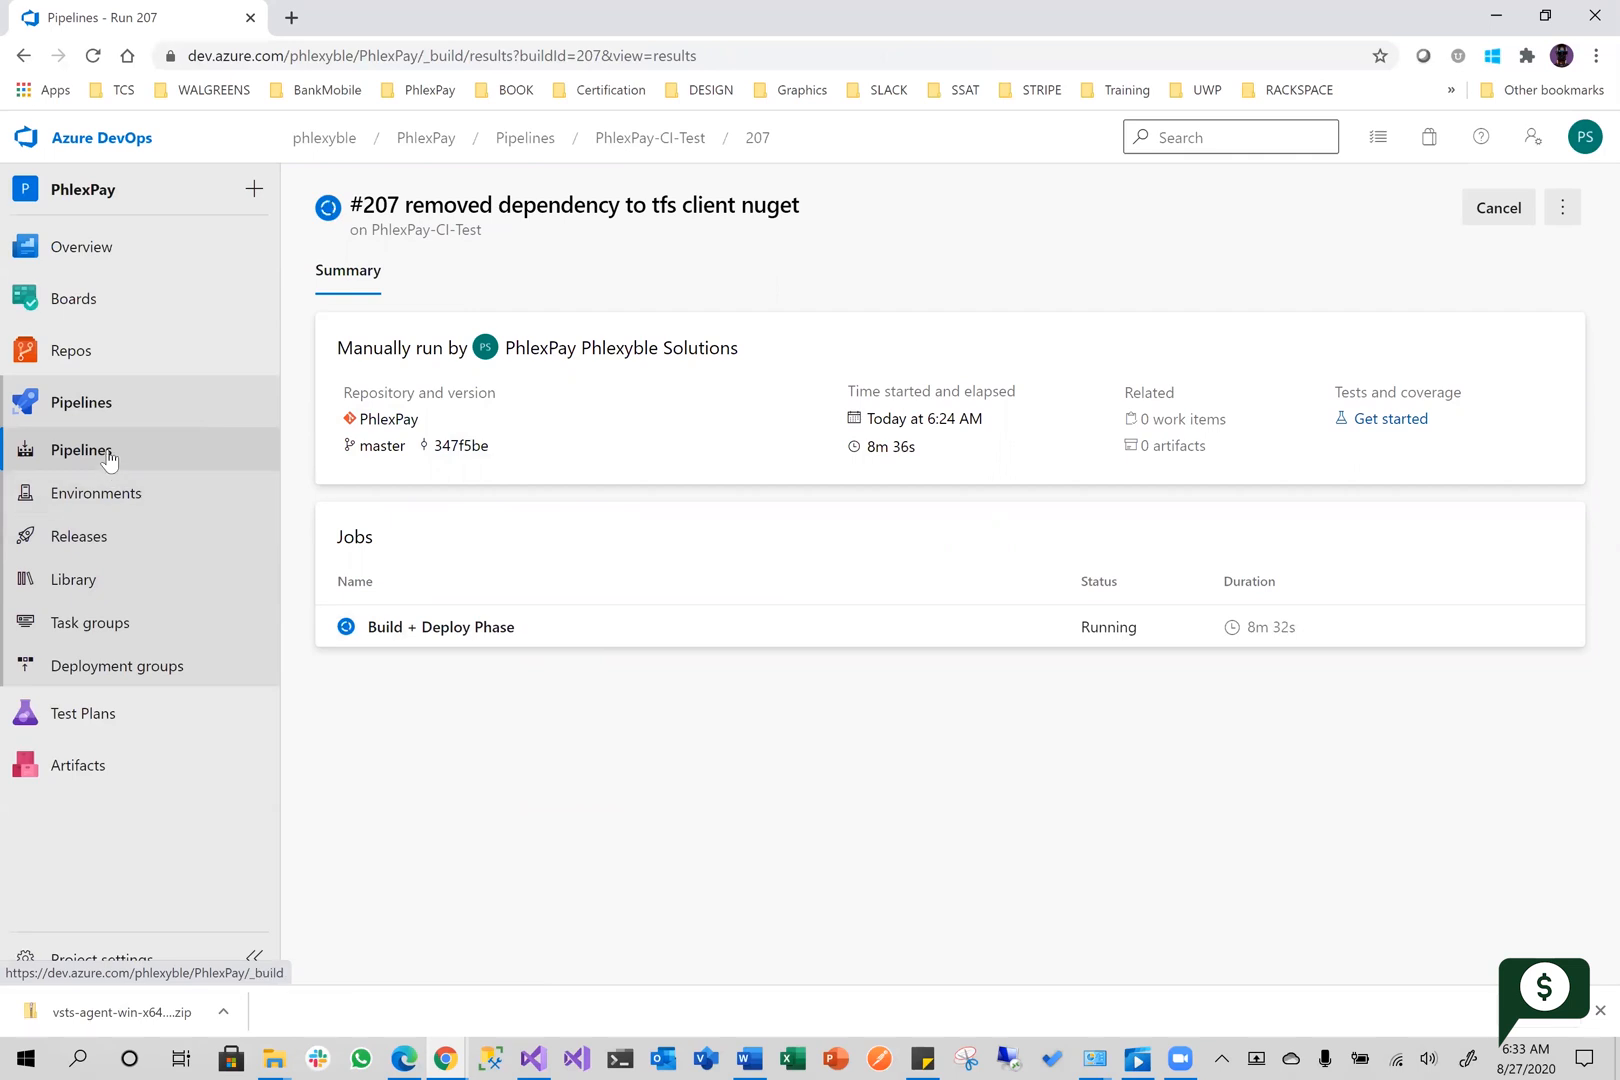
pyautogui.click(1562, 207)
pyautogui.click(1452, 291)
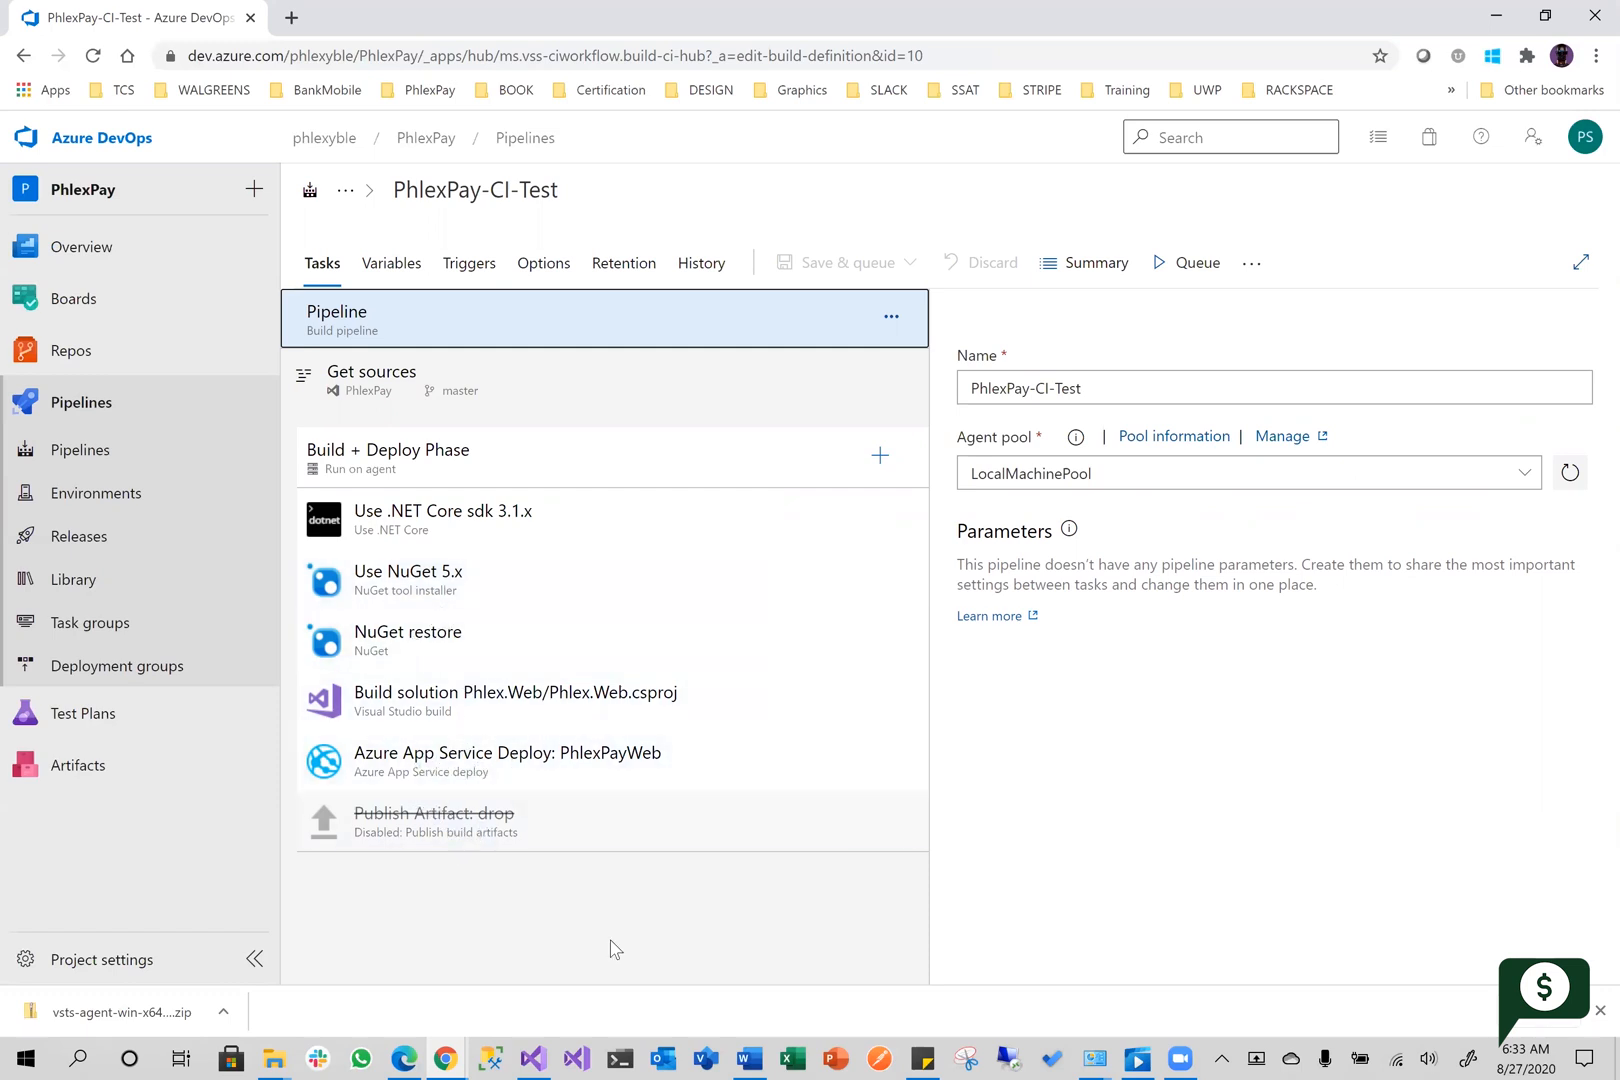
pyautogui.click(478, 780)
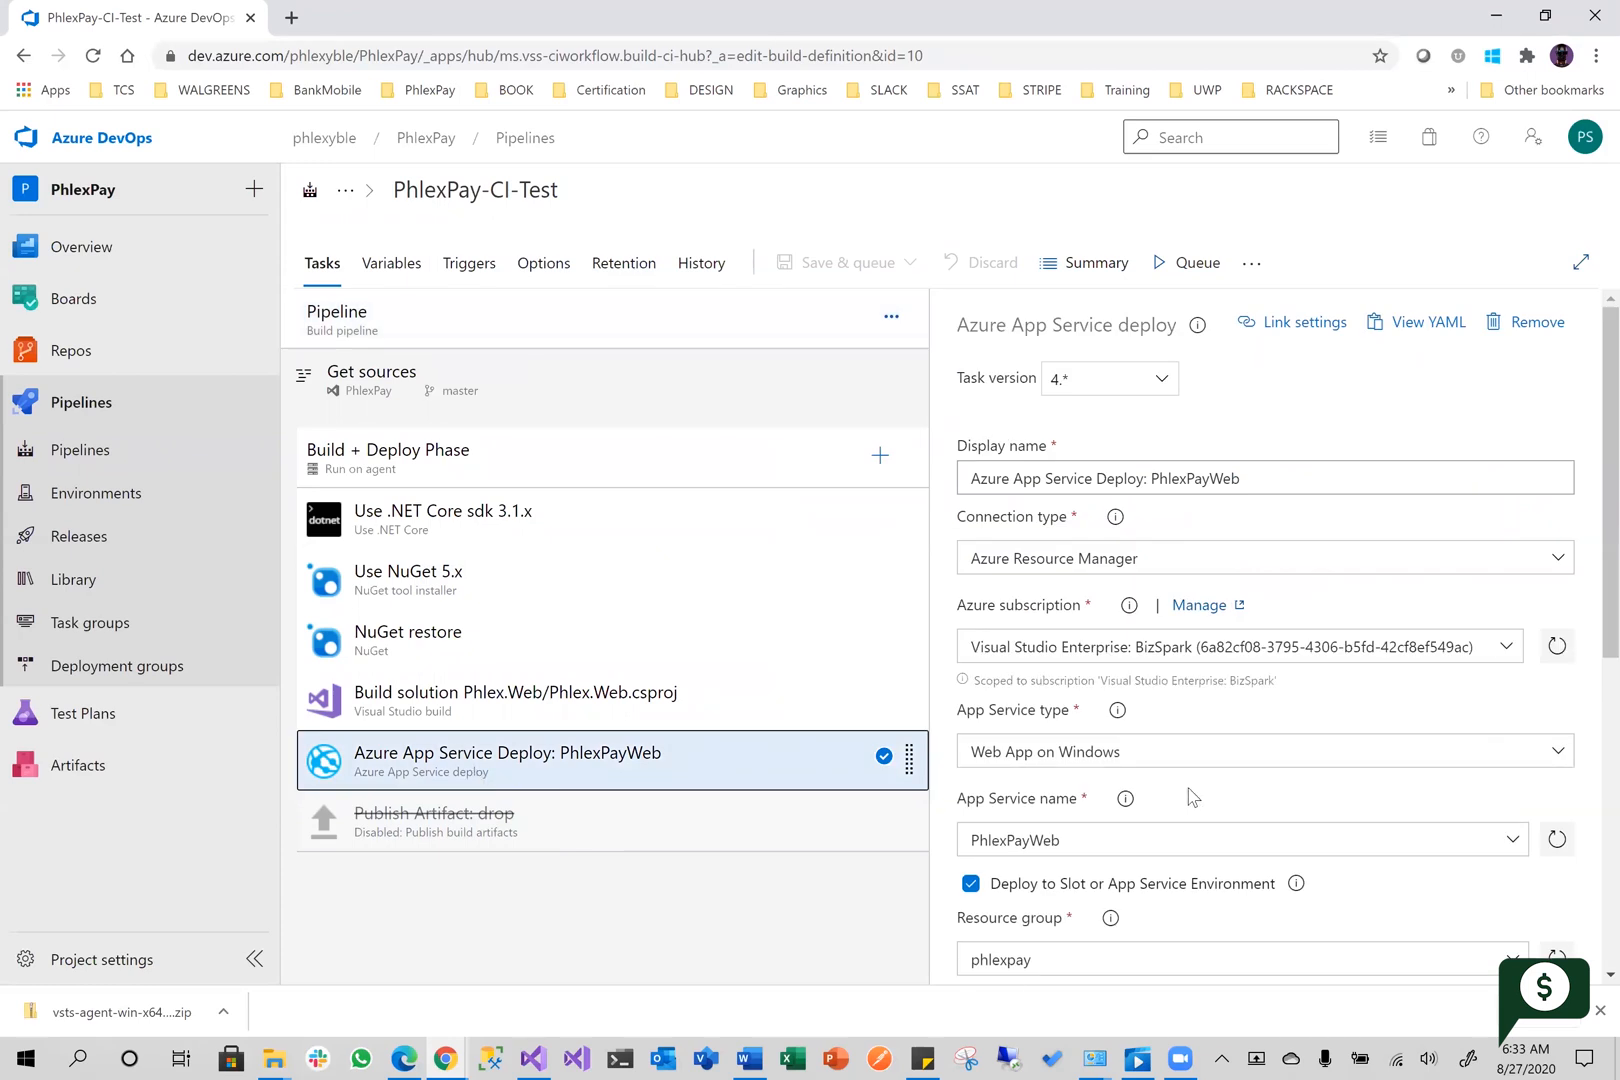
# Inspect the MSBuild arguments of the Build solution Phlex.Web/Phlex.Web.csproj task and highlight build.artifactstagingdirectory in the package location
pyautogui.click(580, 697)
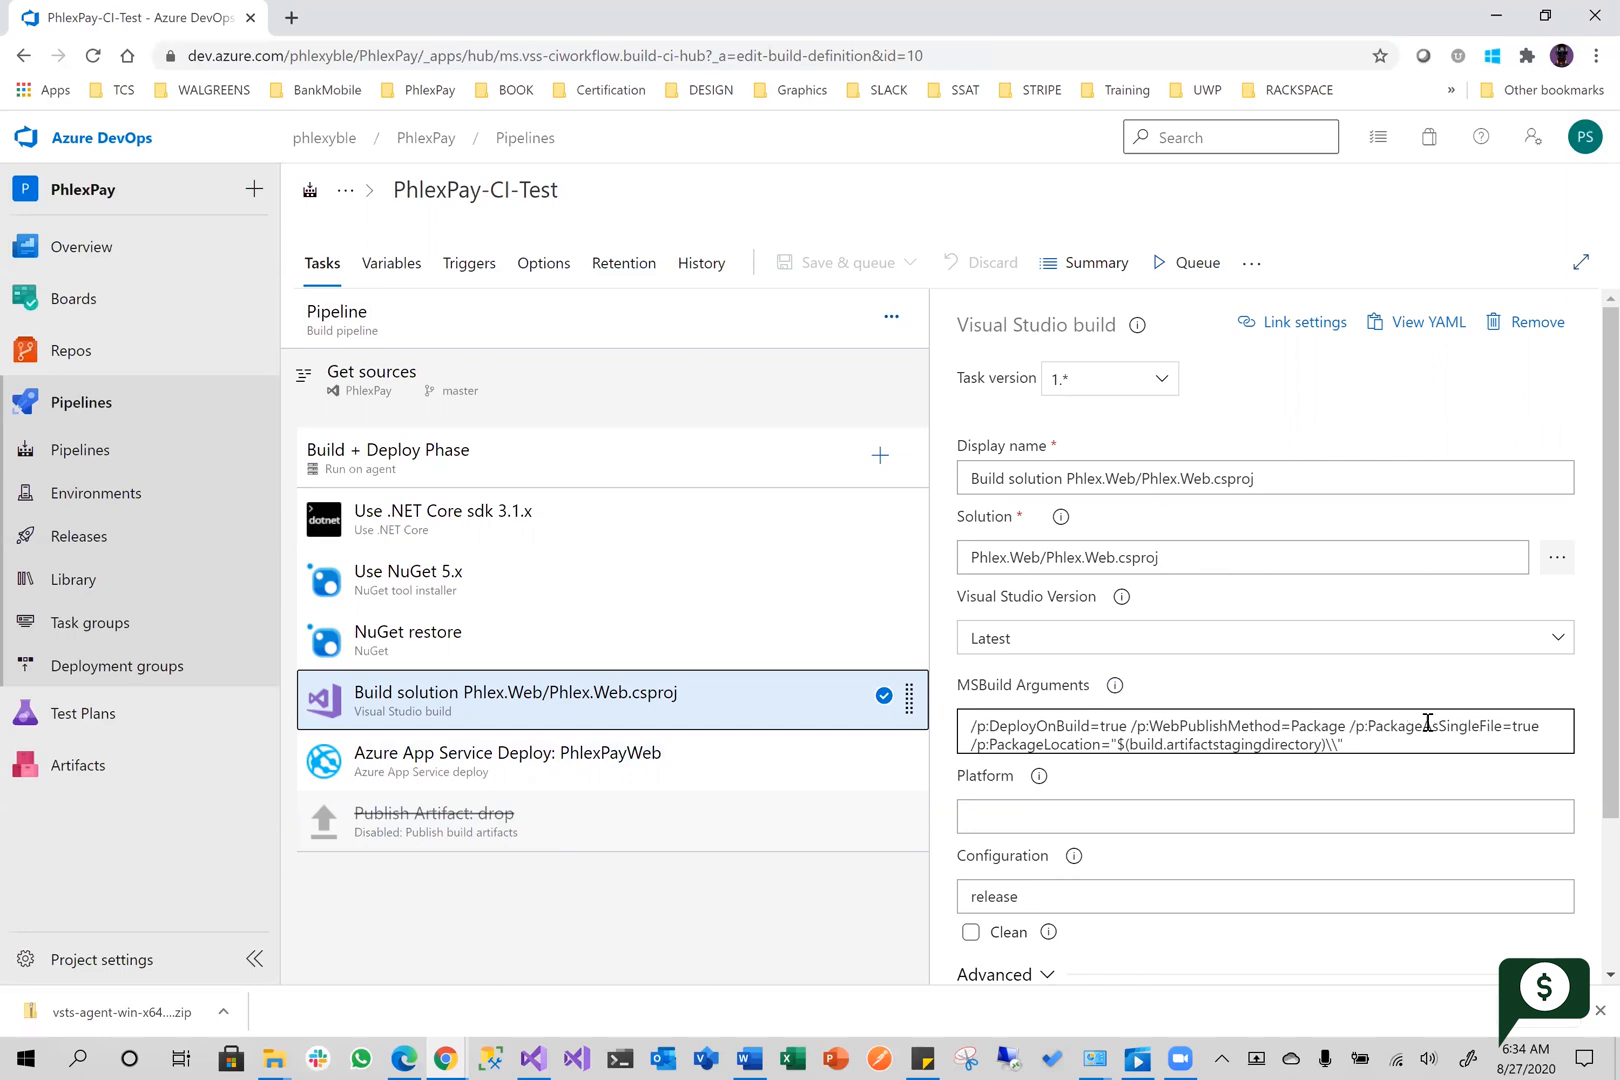
pyautogui.click(995, 730)
pyautogui.click(1223, 750)
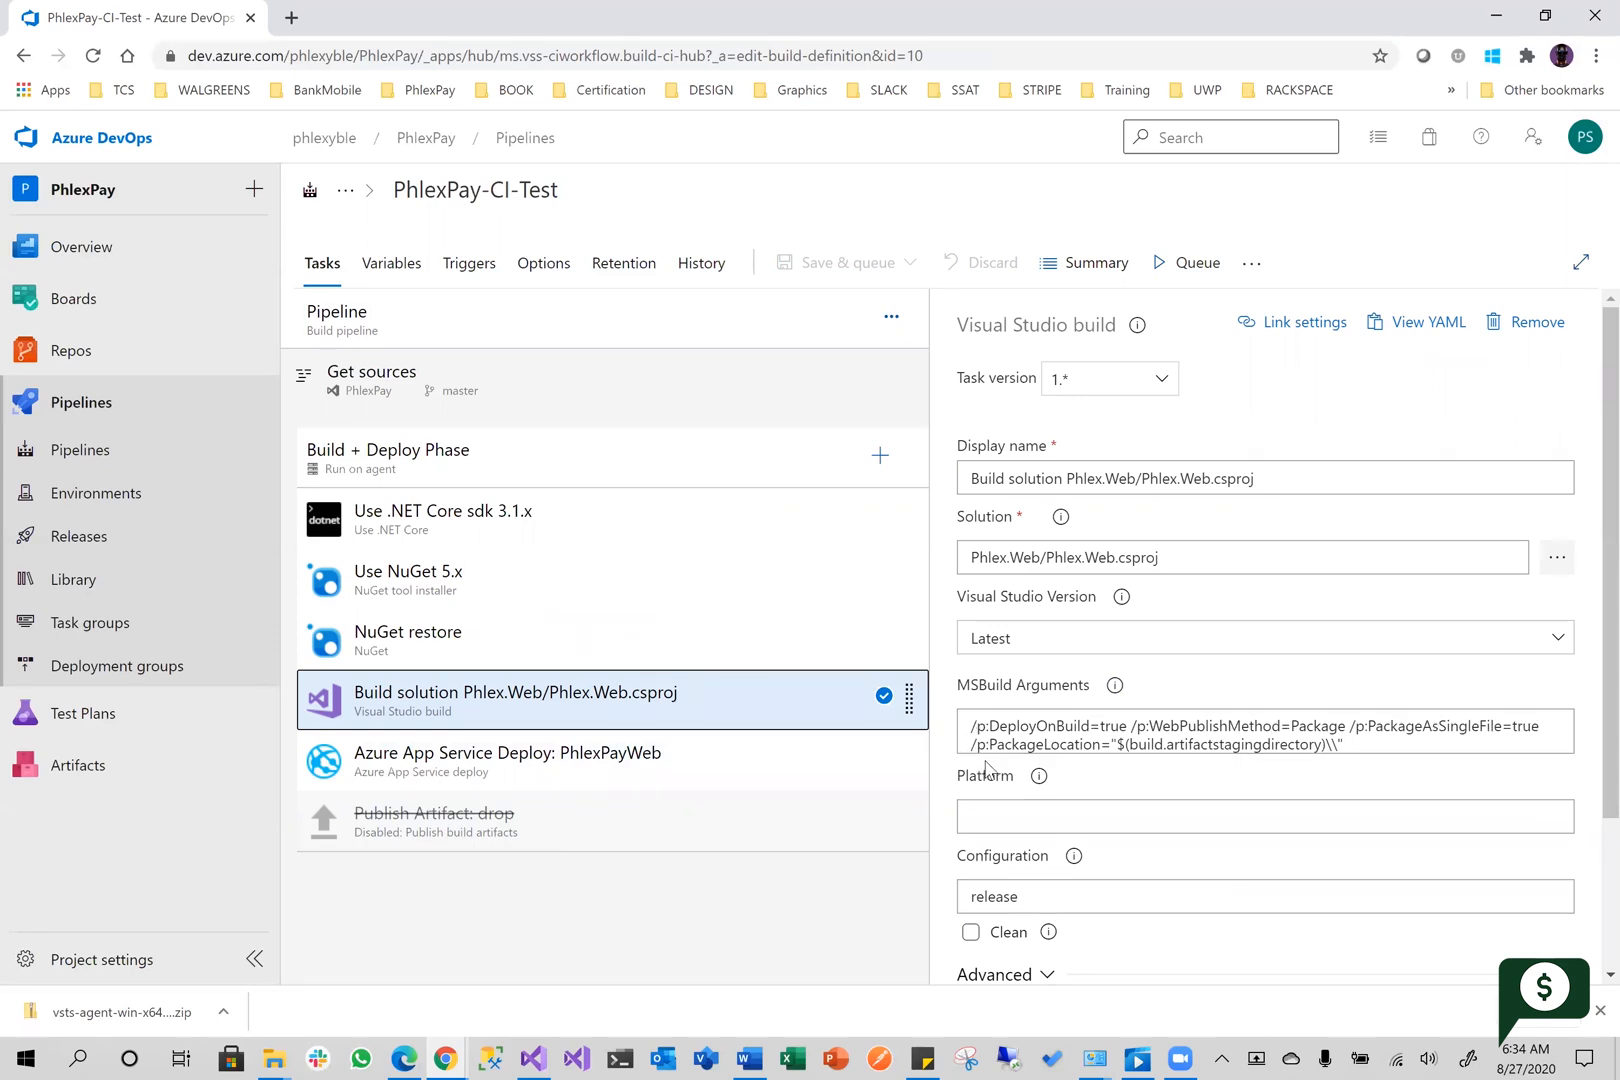
pyautogui.moveTo(1129, 745); pyautogui.dragTo(1320, 760)
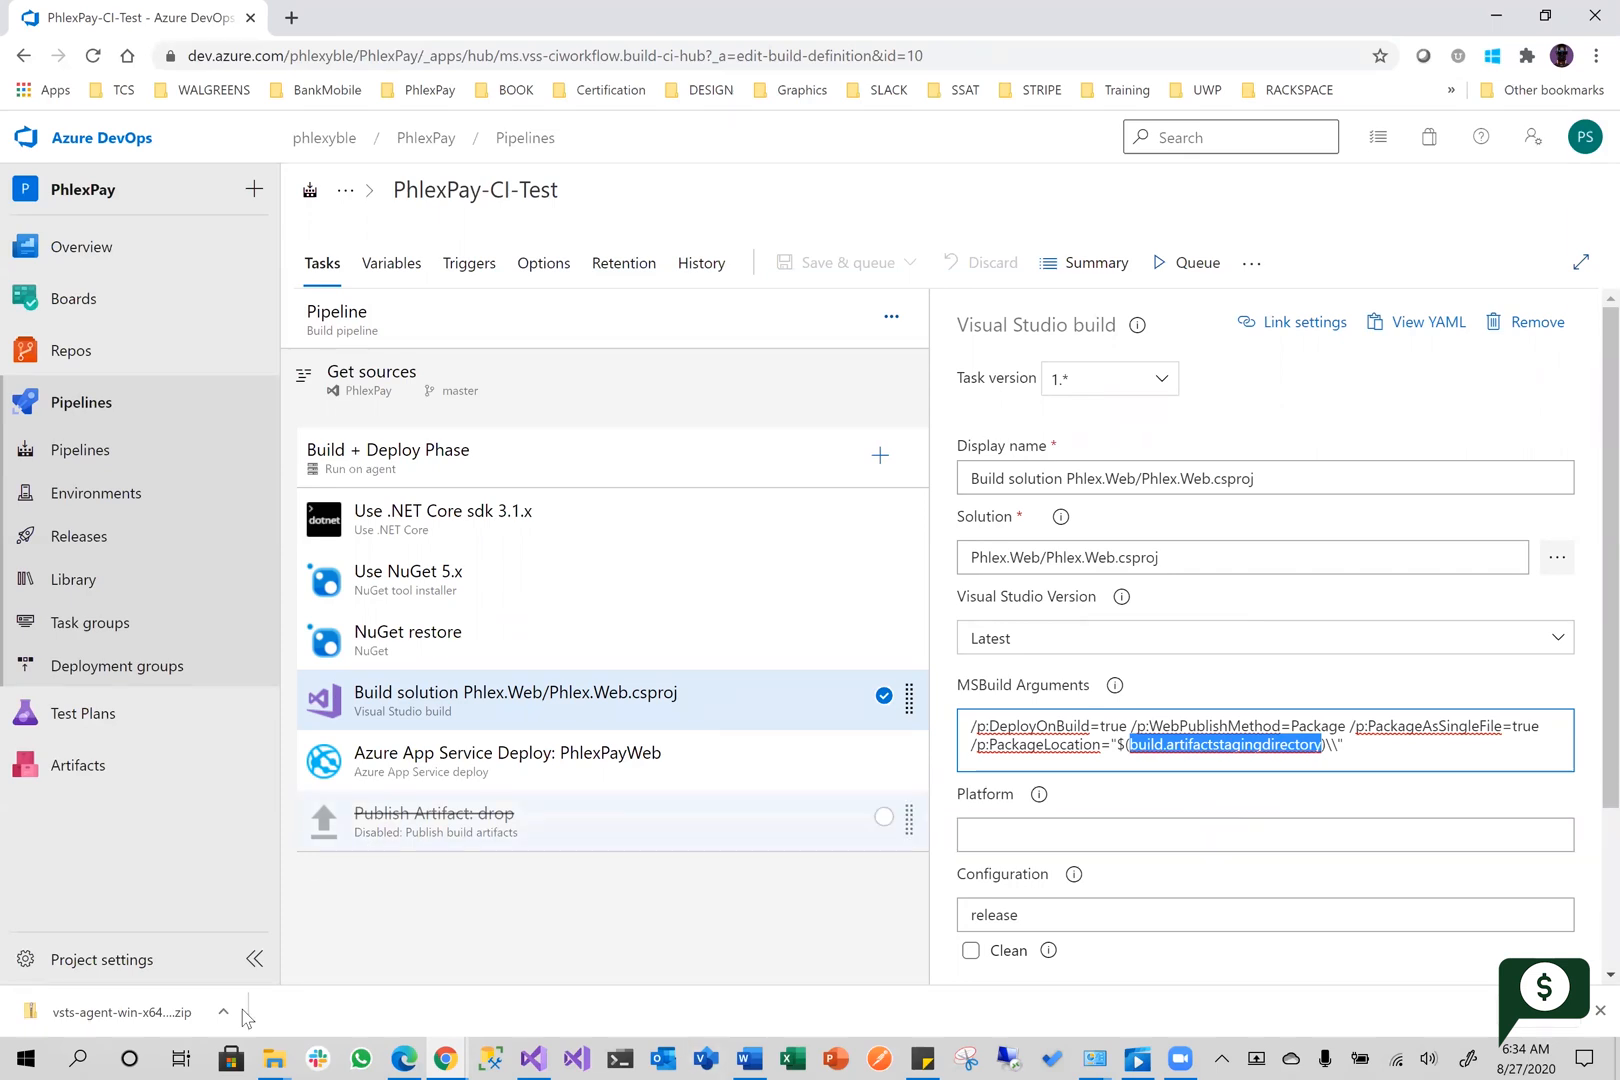
# Compare the package location argument with the a folder in File Explorer, and return to the pipeline editor in the browser
pyautogui.click(274, 1058)
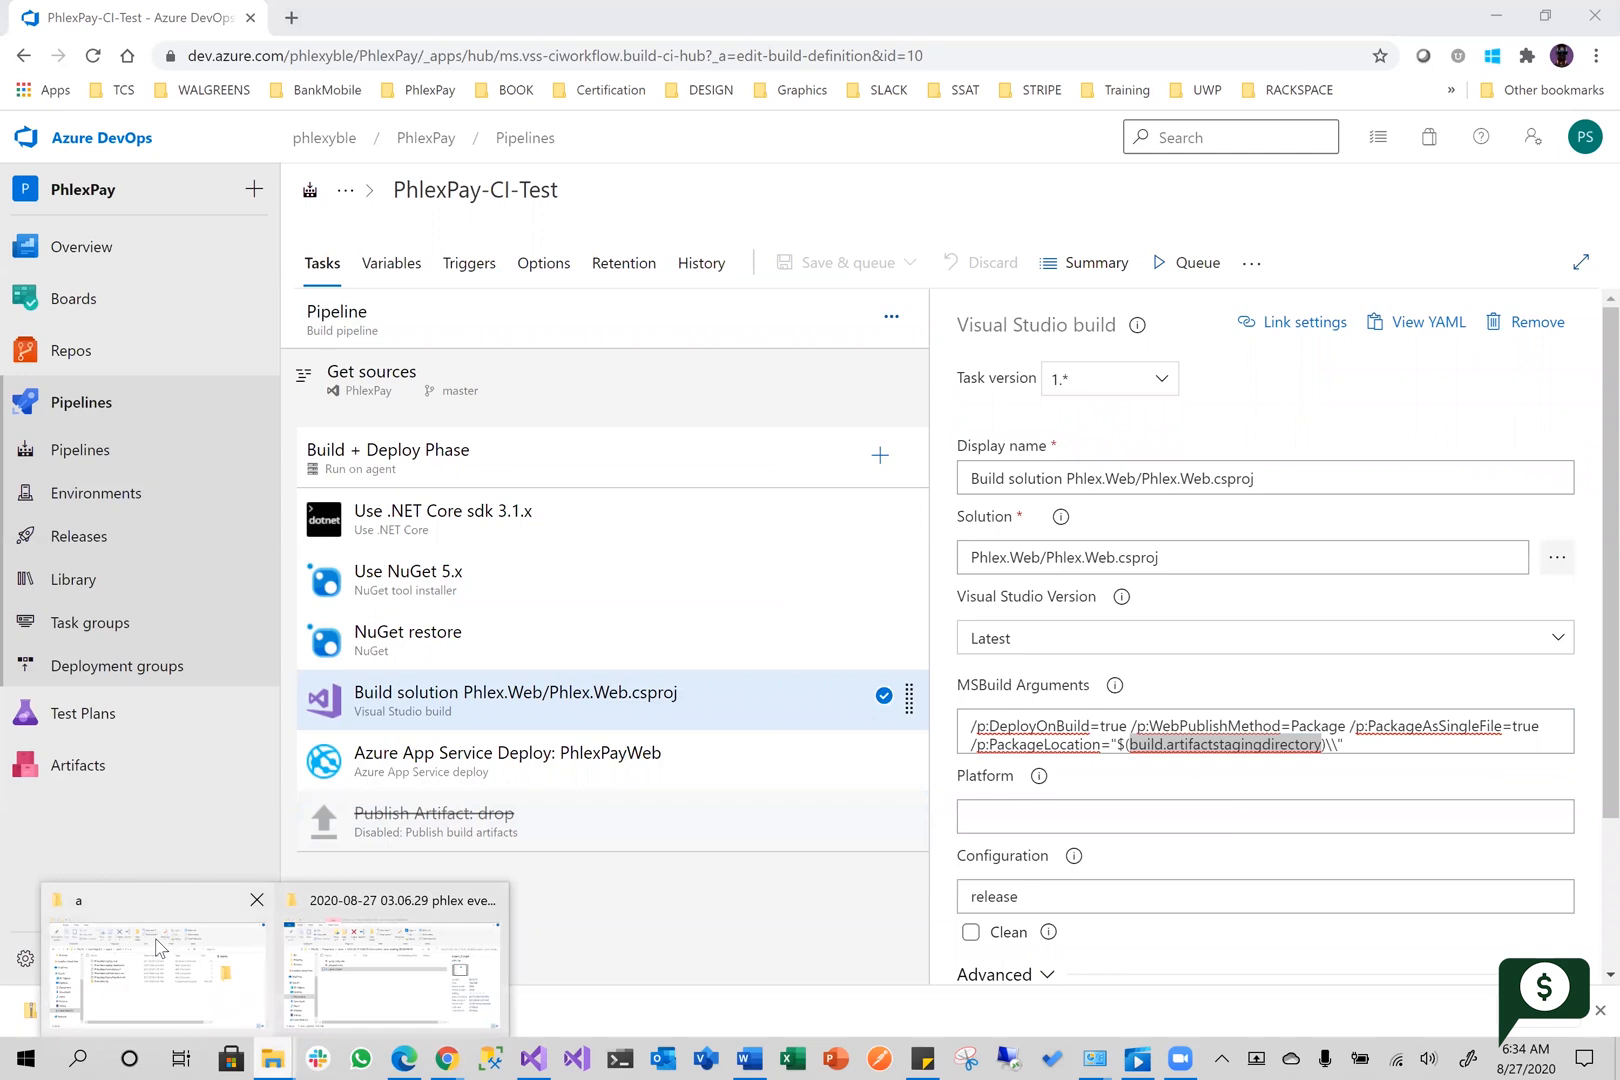
pyautogui.click(162, 955)
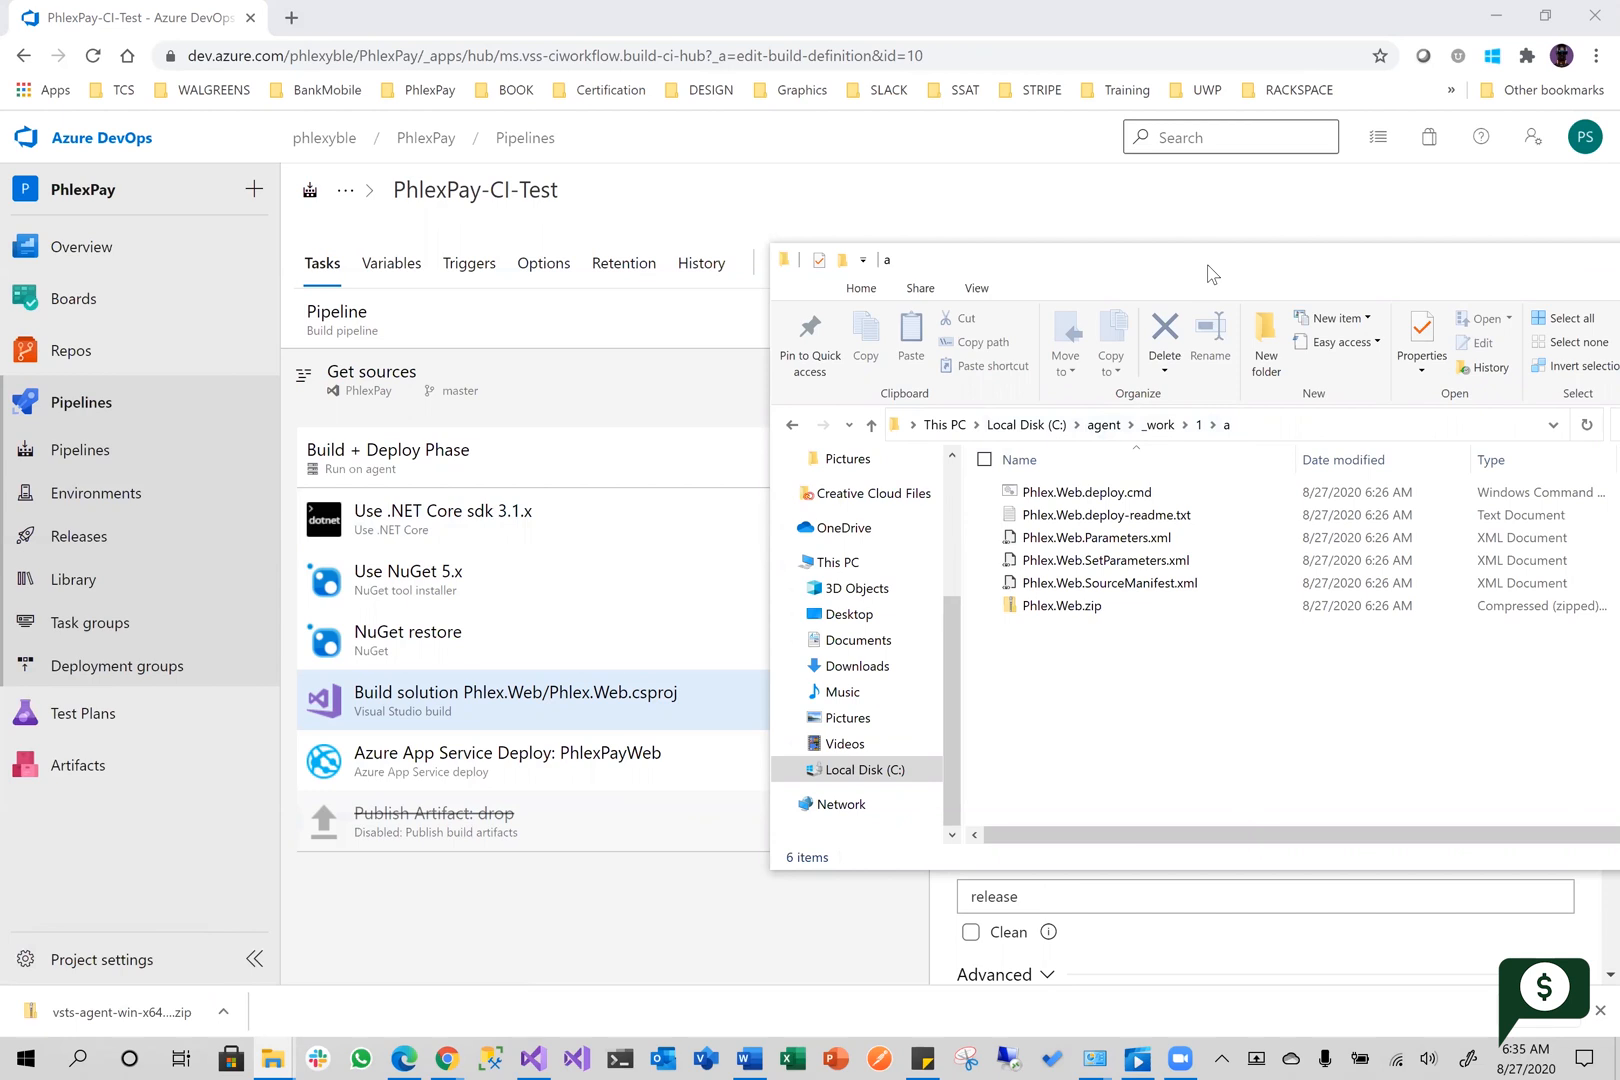
pyautogui.moveTo(1210, 273); pyautogui.dragTo(492, 123)
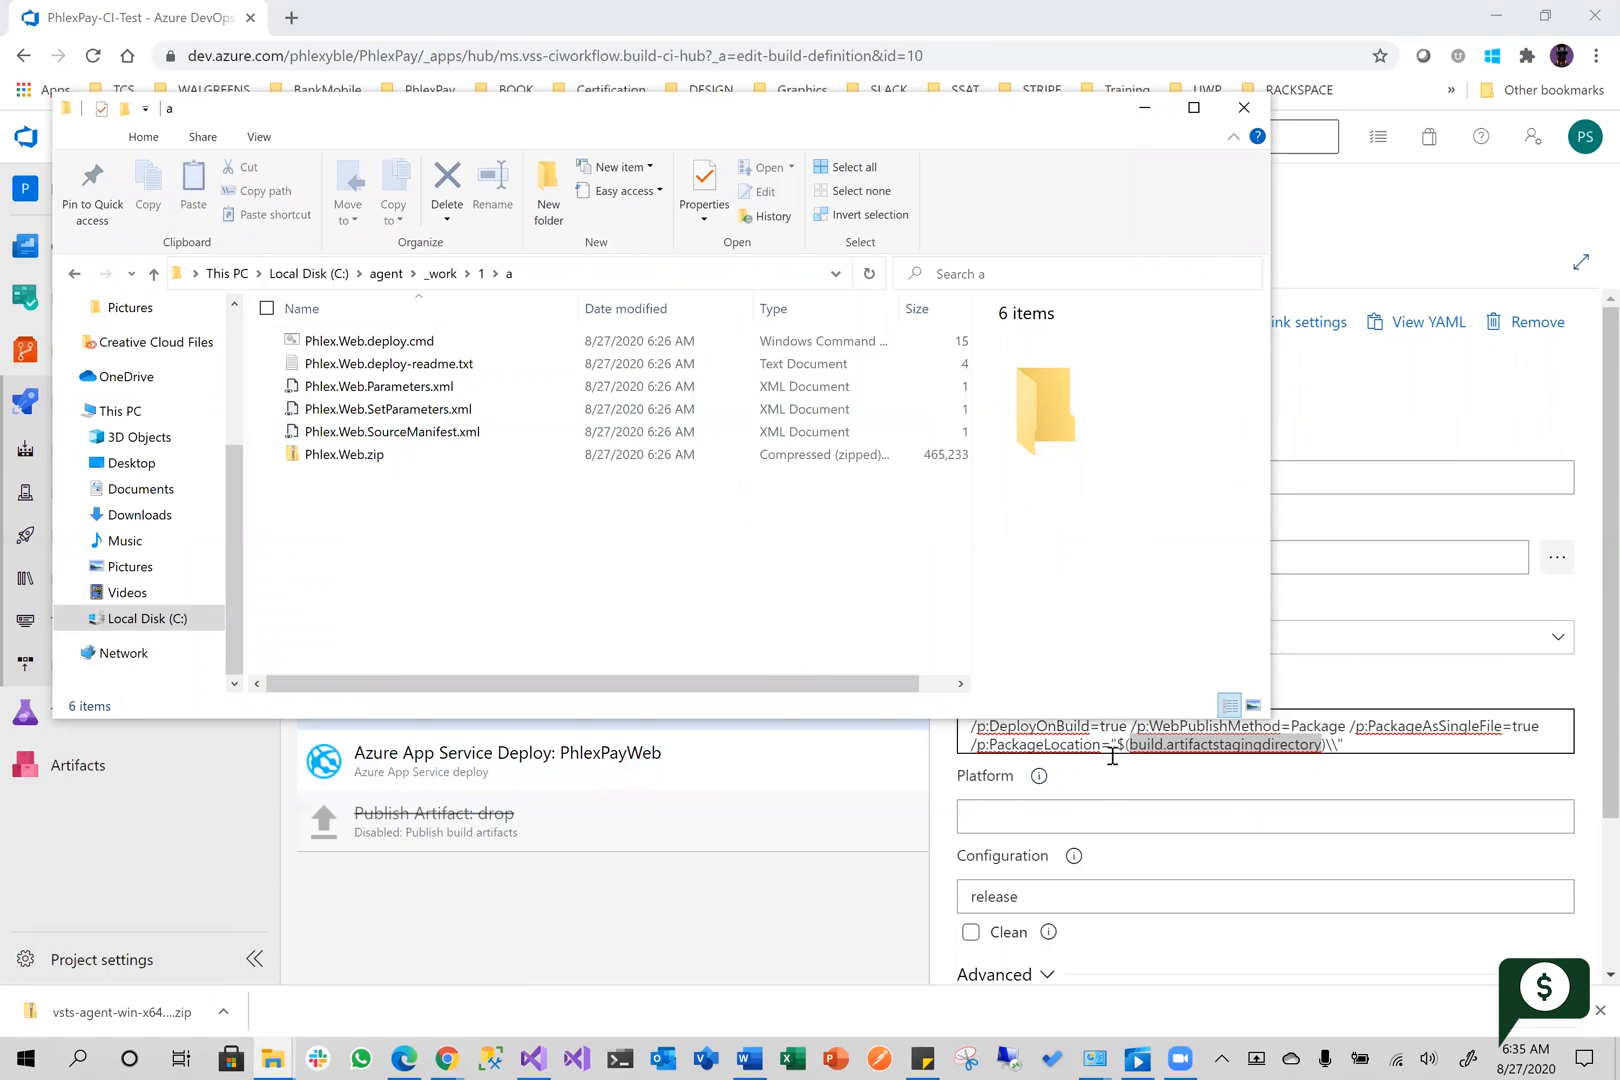
pyautogui.click(1139, 783)
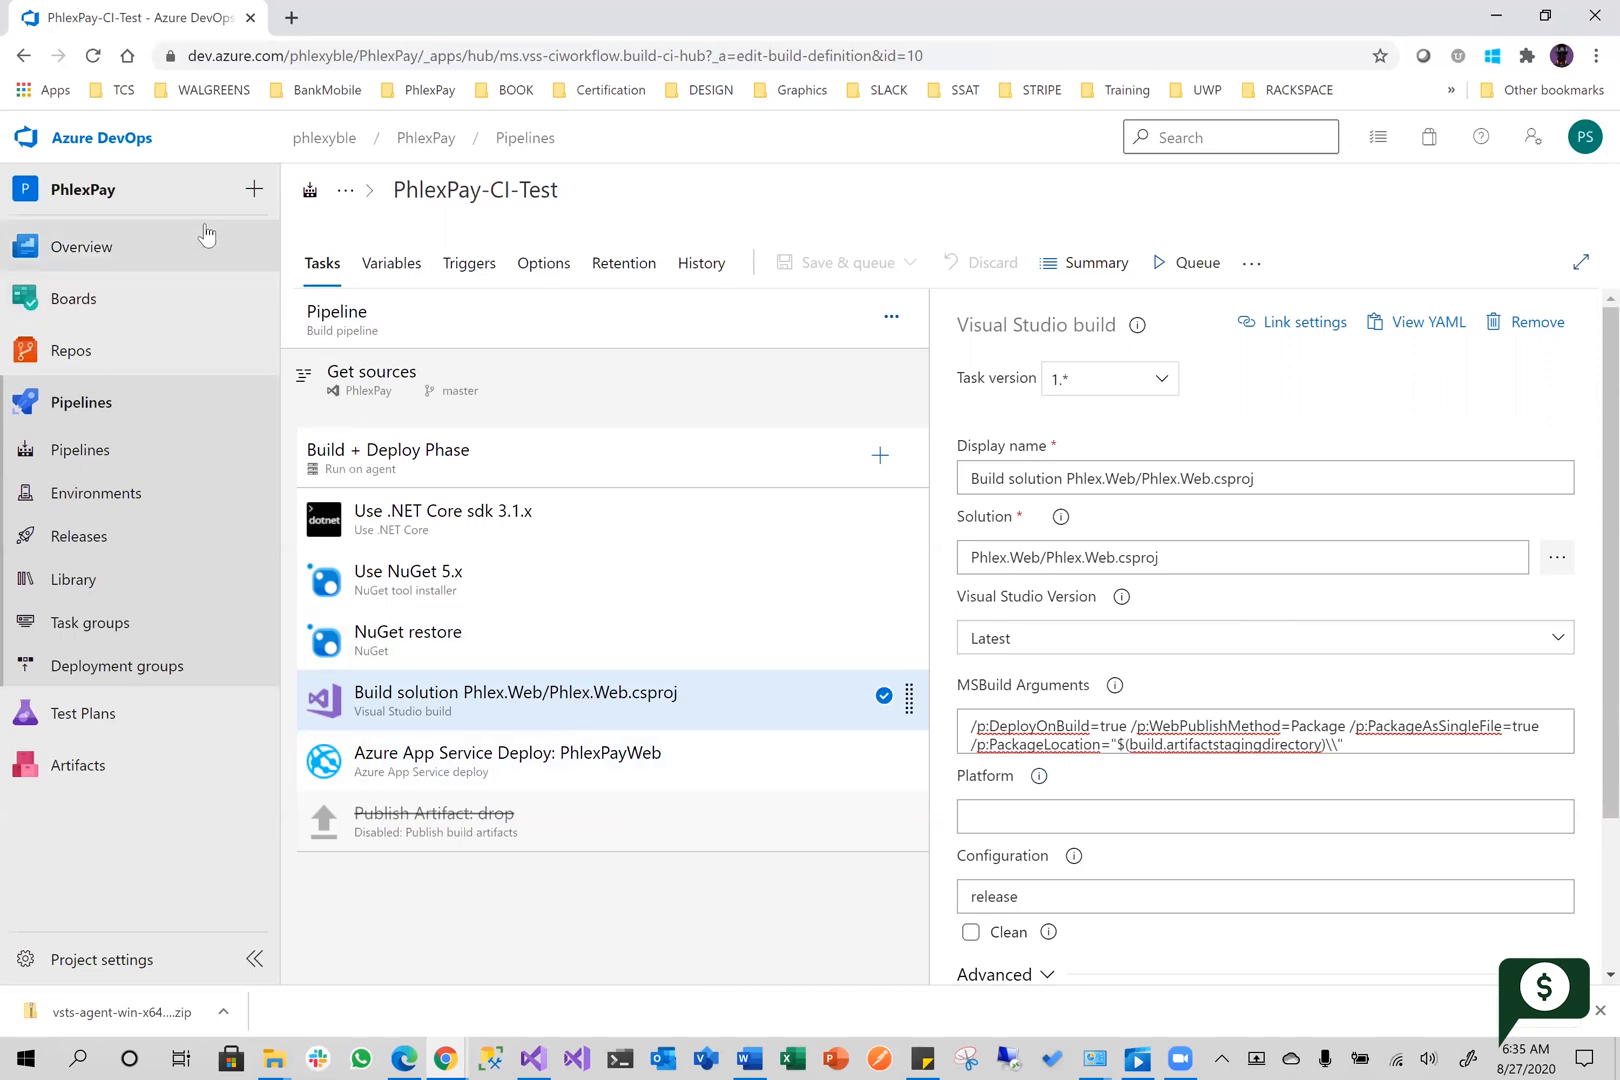
# Open the Build + Deploy Phase log of run #207, and switch to PhlexPayWeb's deployment slots in the Azure portal
pyautogui.click(24, 56)
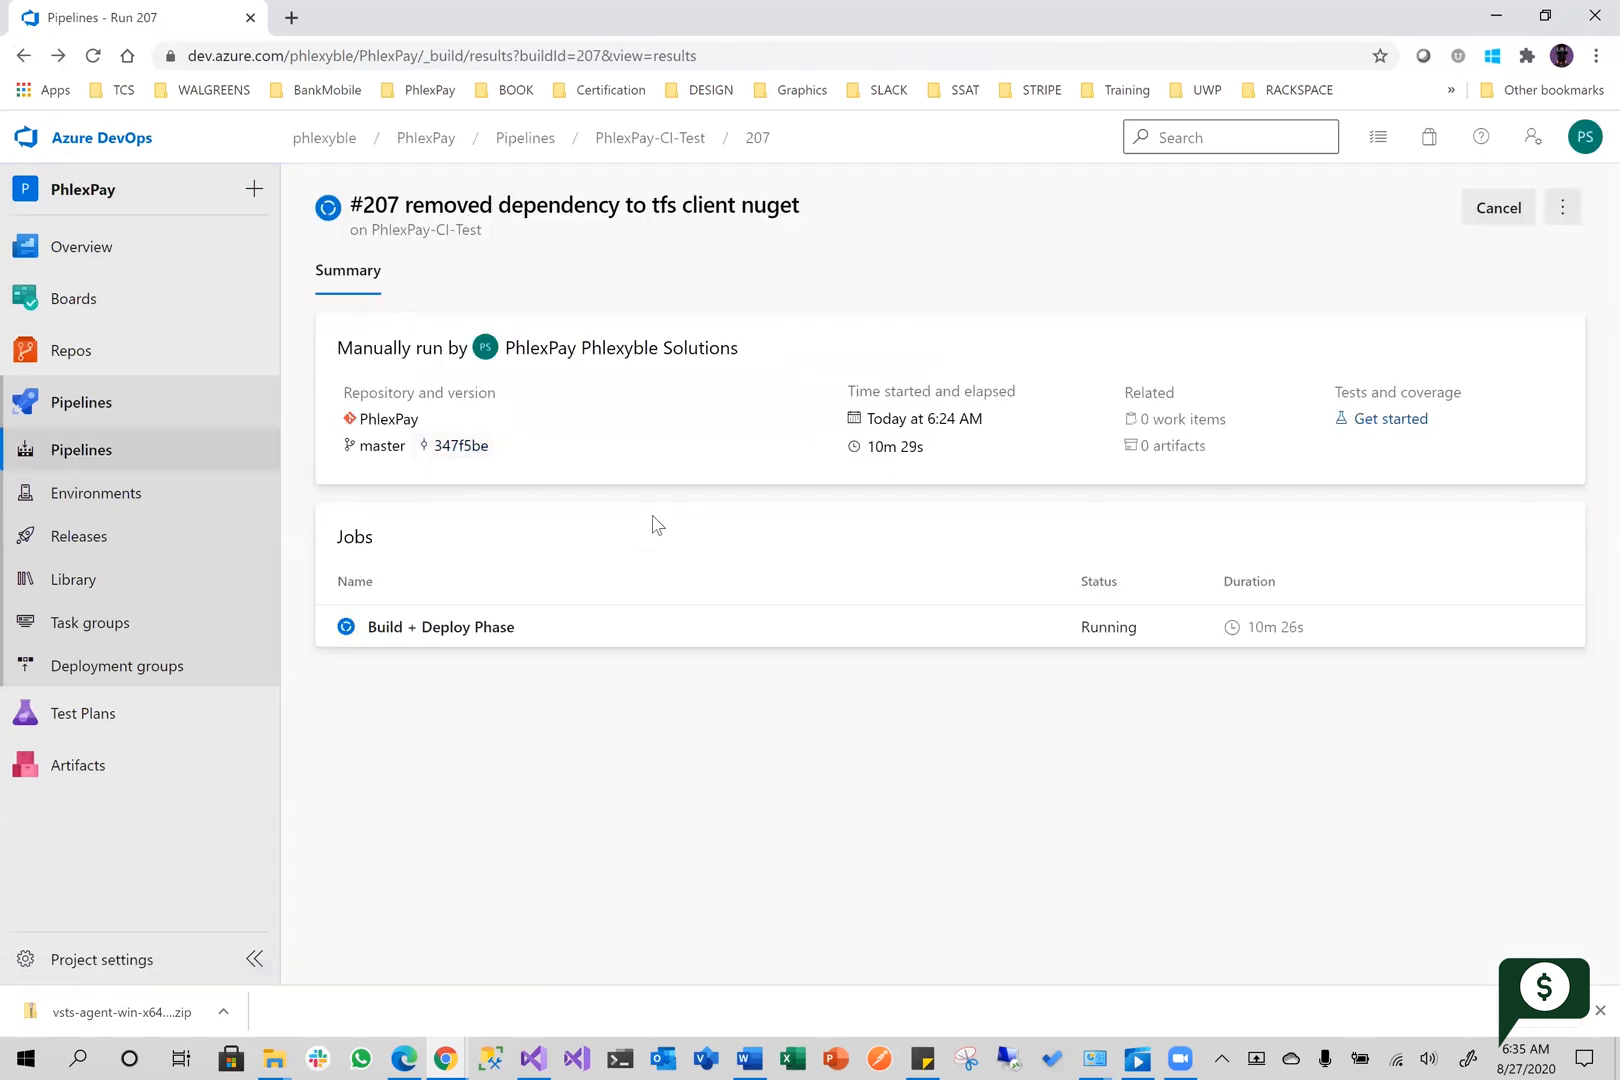
pyautogui.click(494, 630)
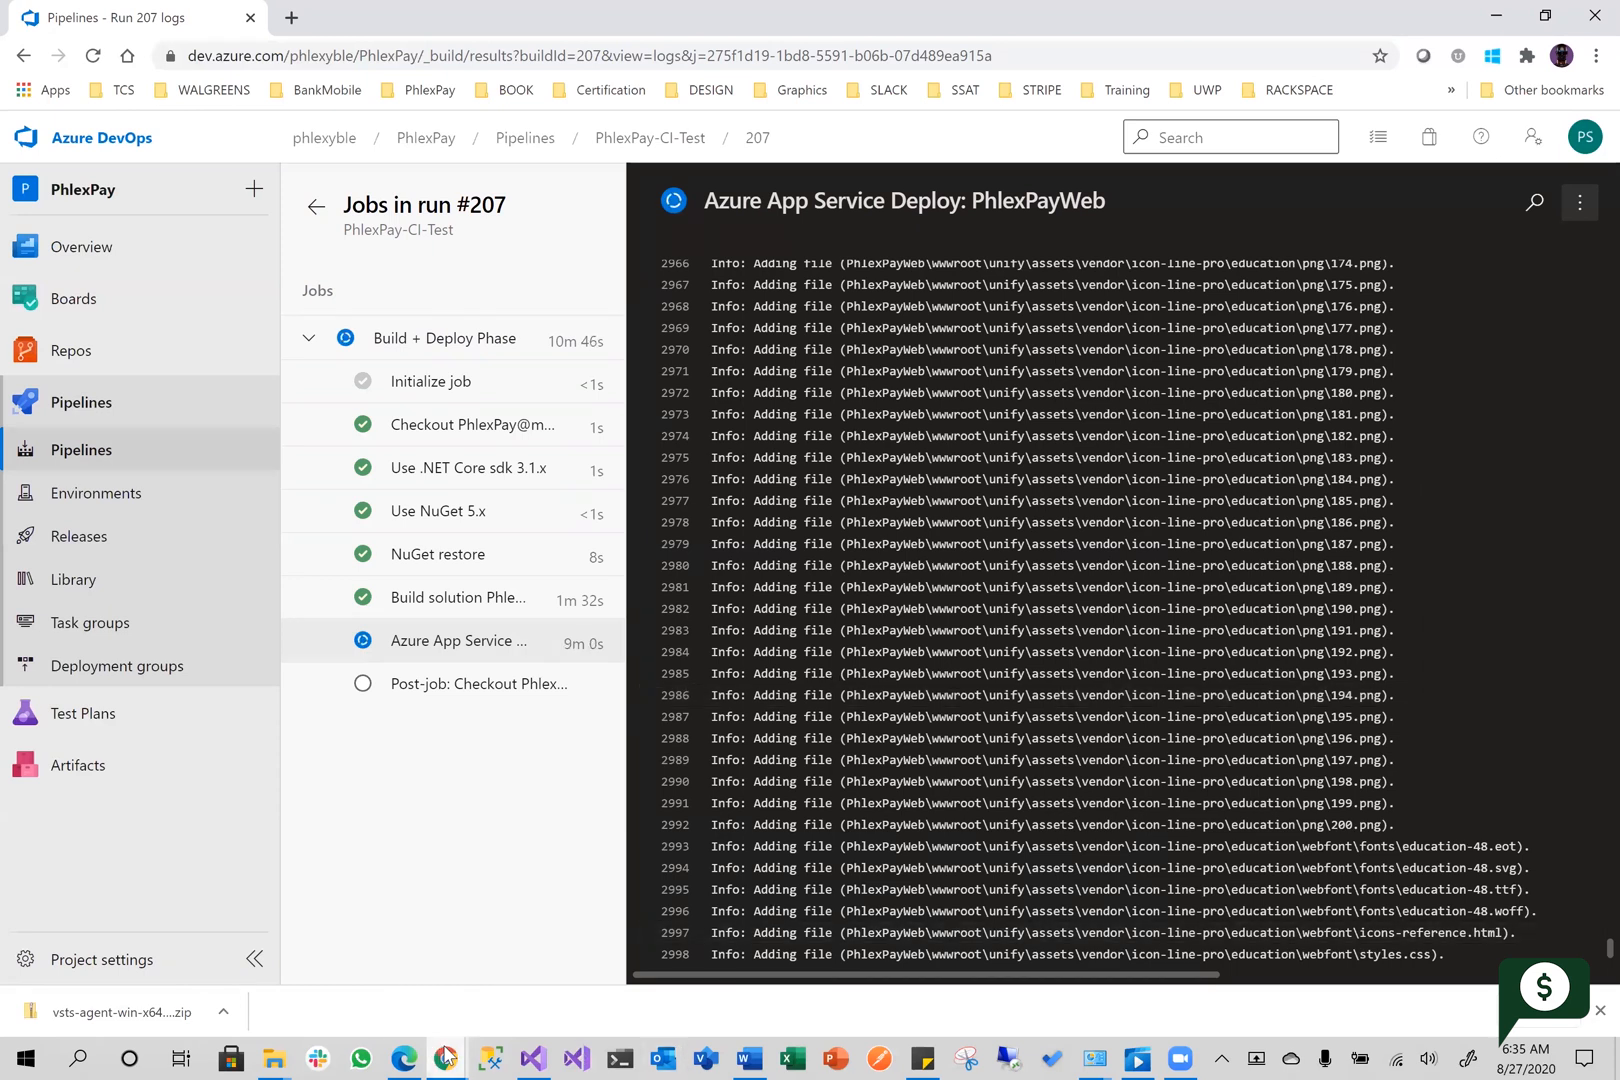
pyautogui.moveTo(446, 1057)
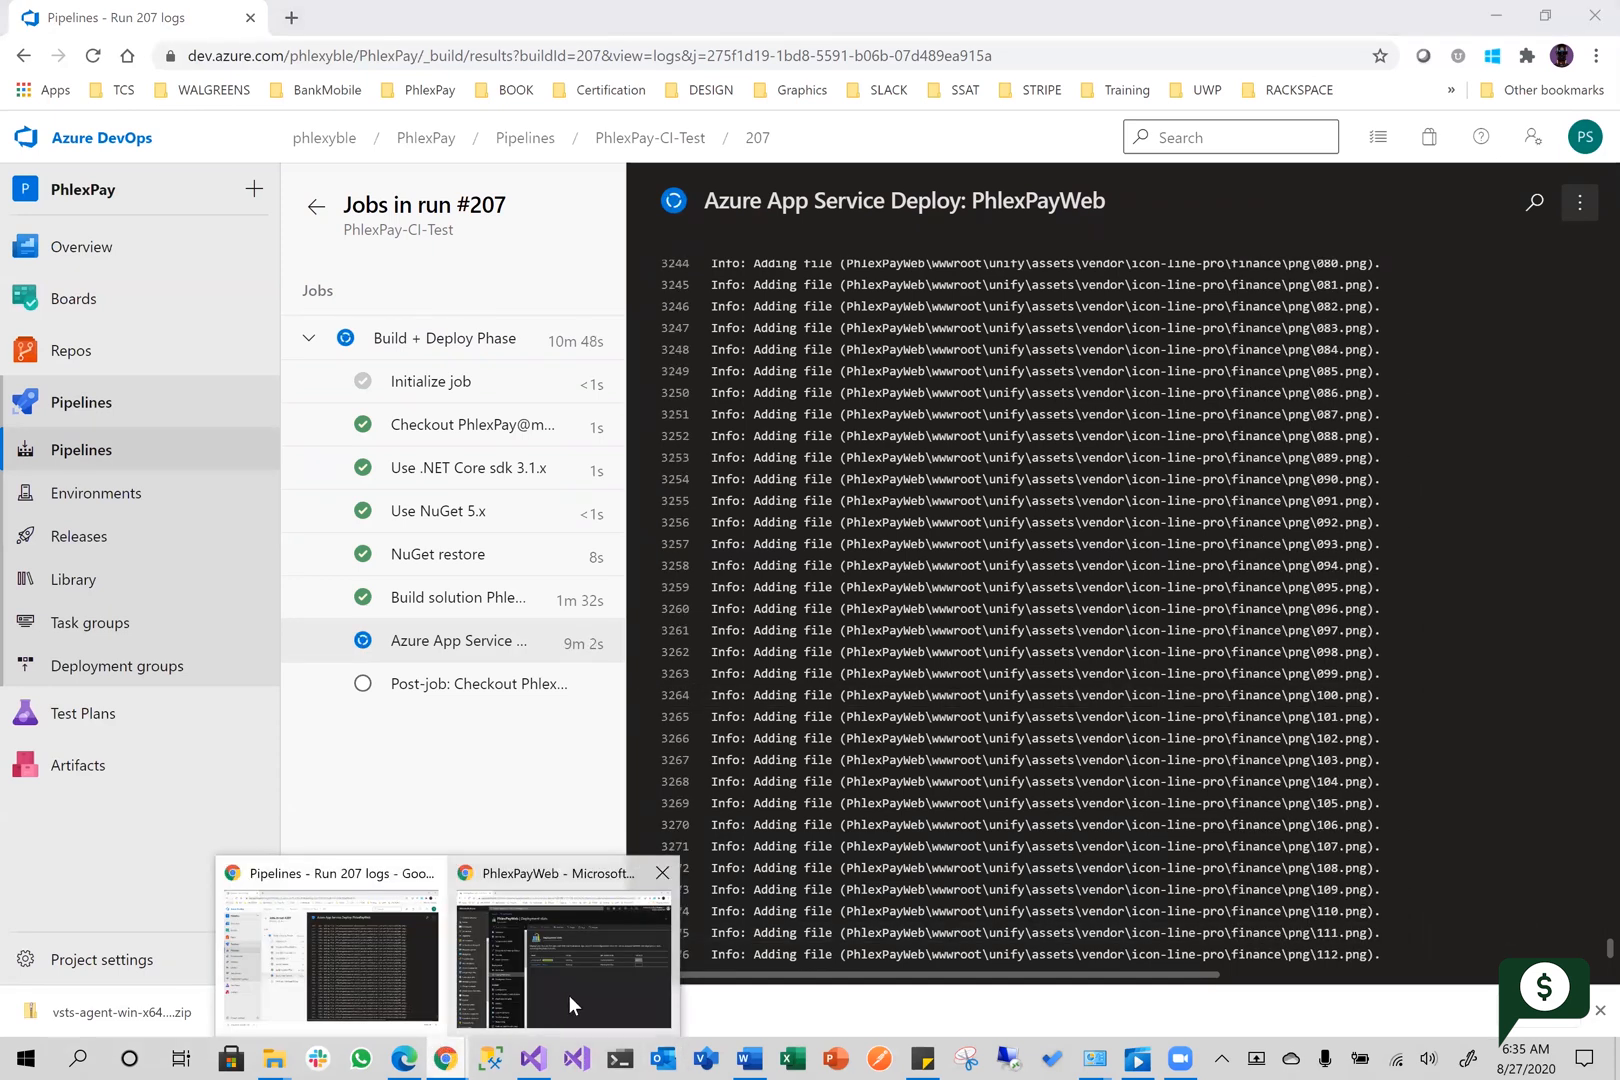
pyautogui.click(570, 997)
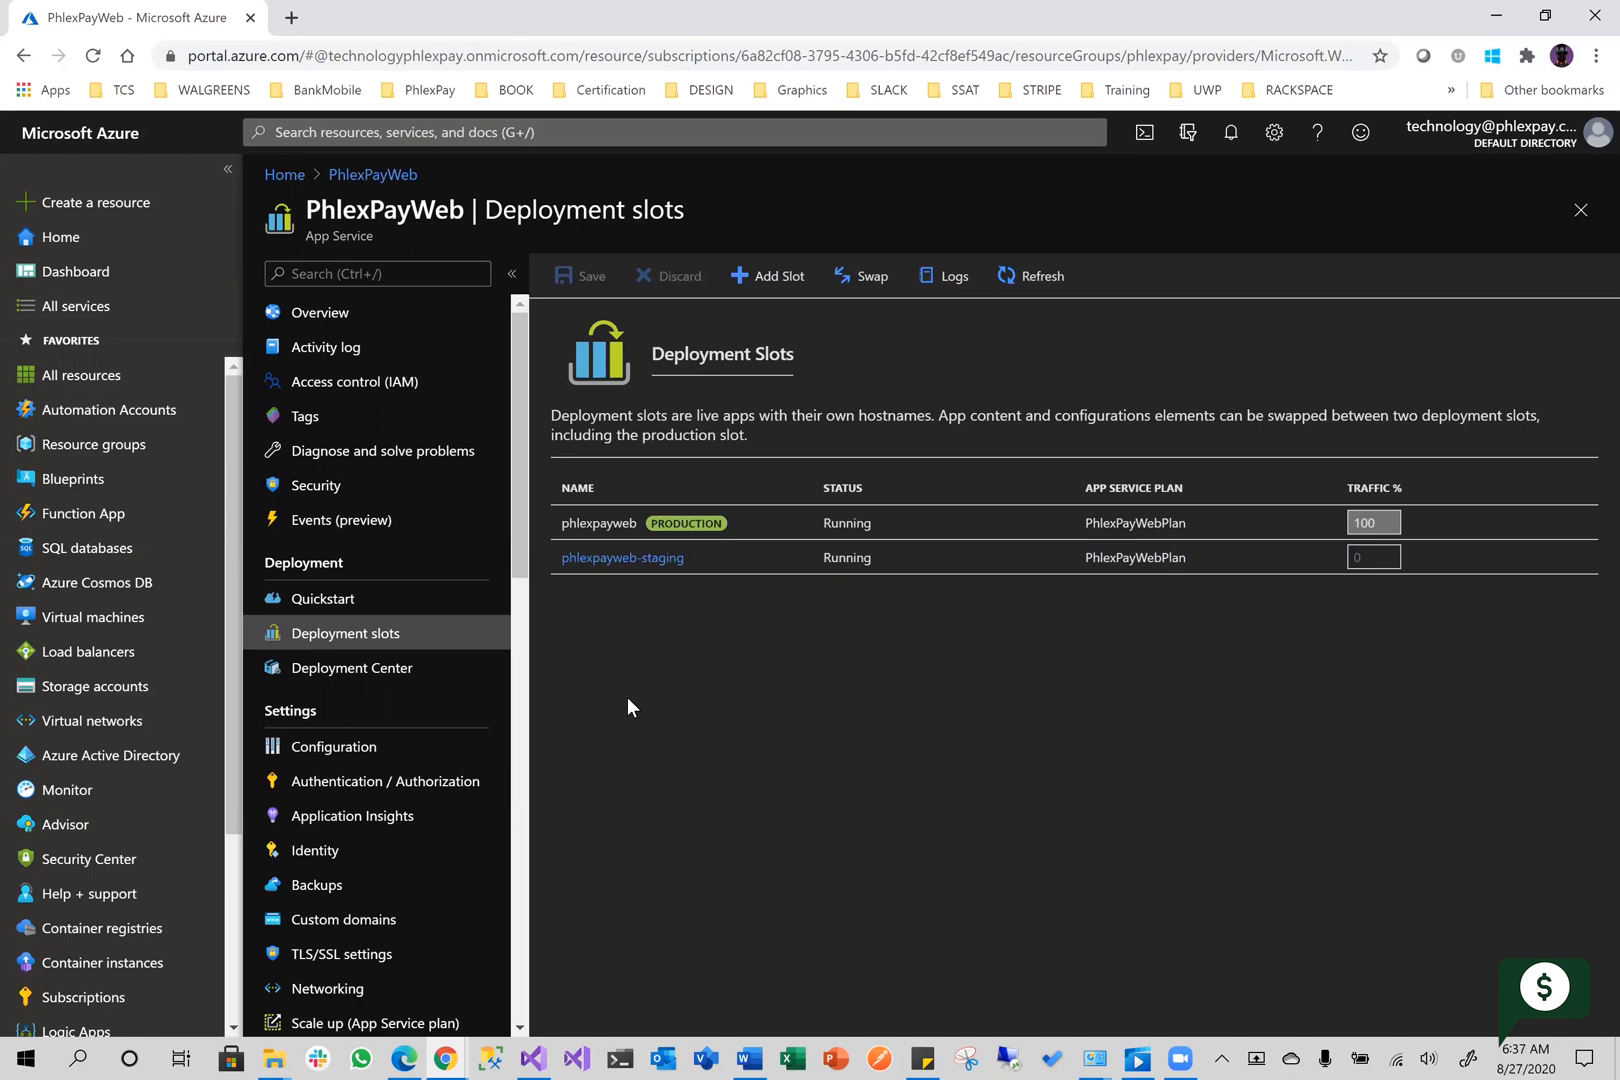
# Return to the run #207 log and examine the file entries of the Azure App Service Deploy: PhlexPayWeb task
pyautogui.hotkey('alt', 'Tab')
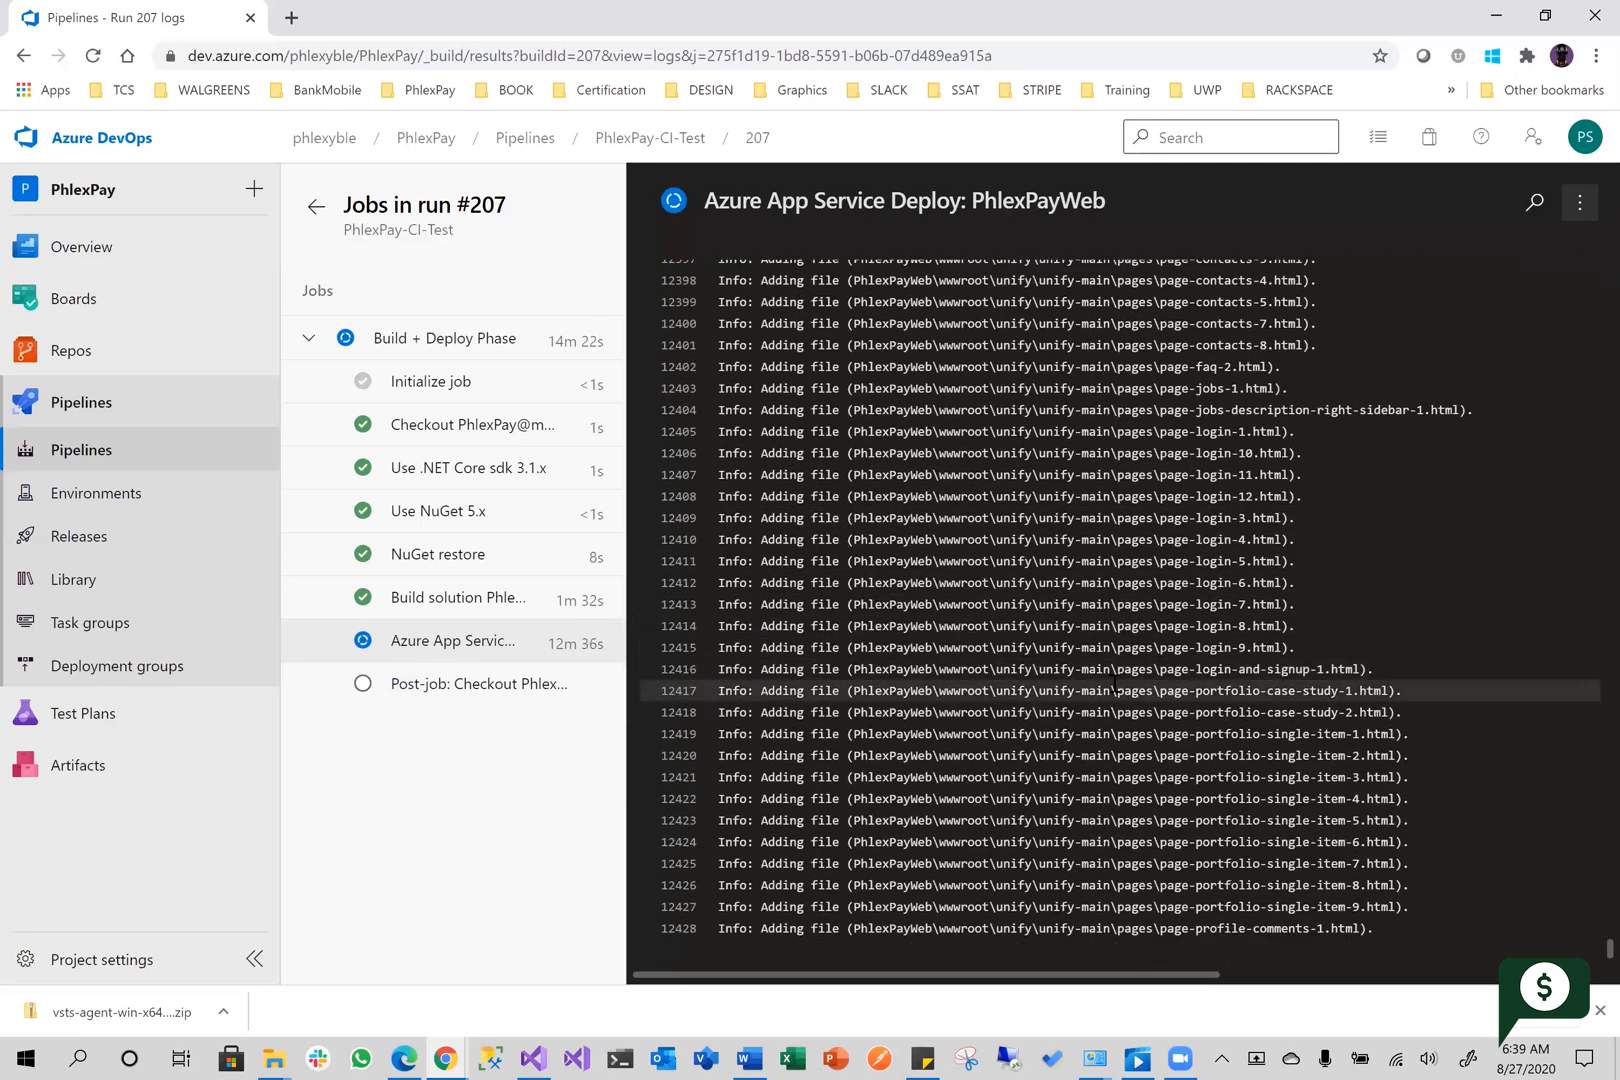
pyautogui.scroll(1, 1115, 683)
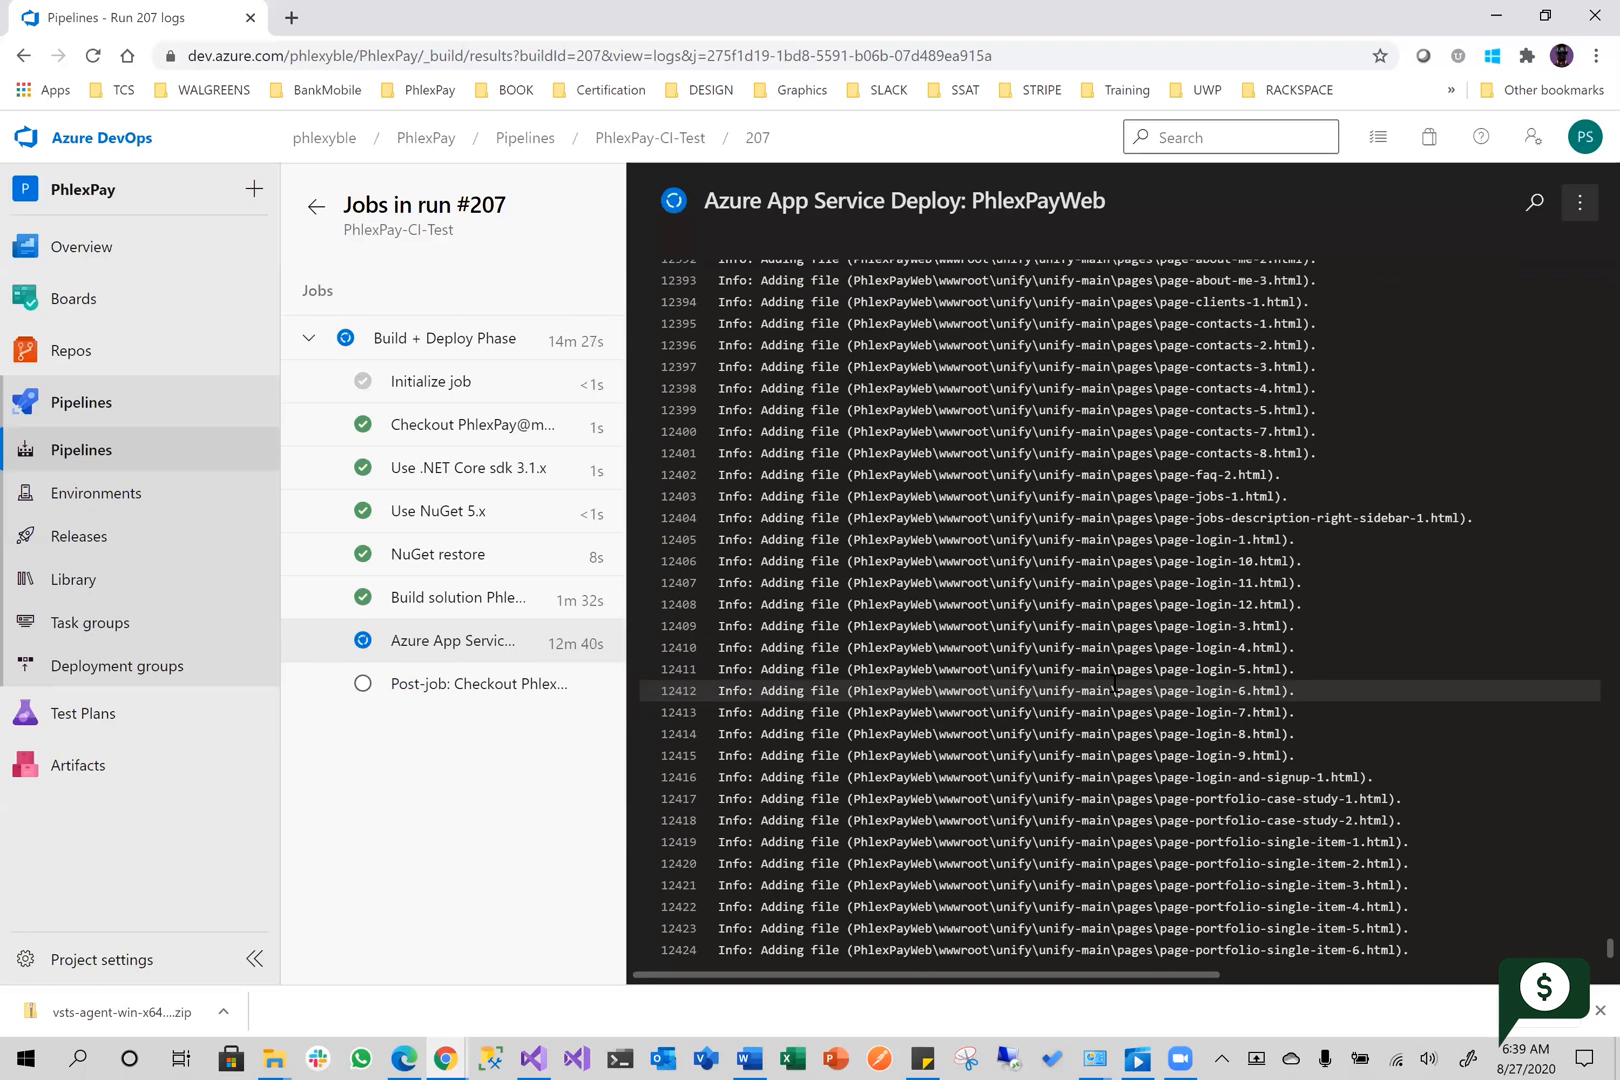
pyautogui.scroll(20, 1115, 683)
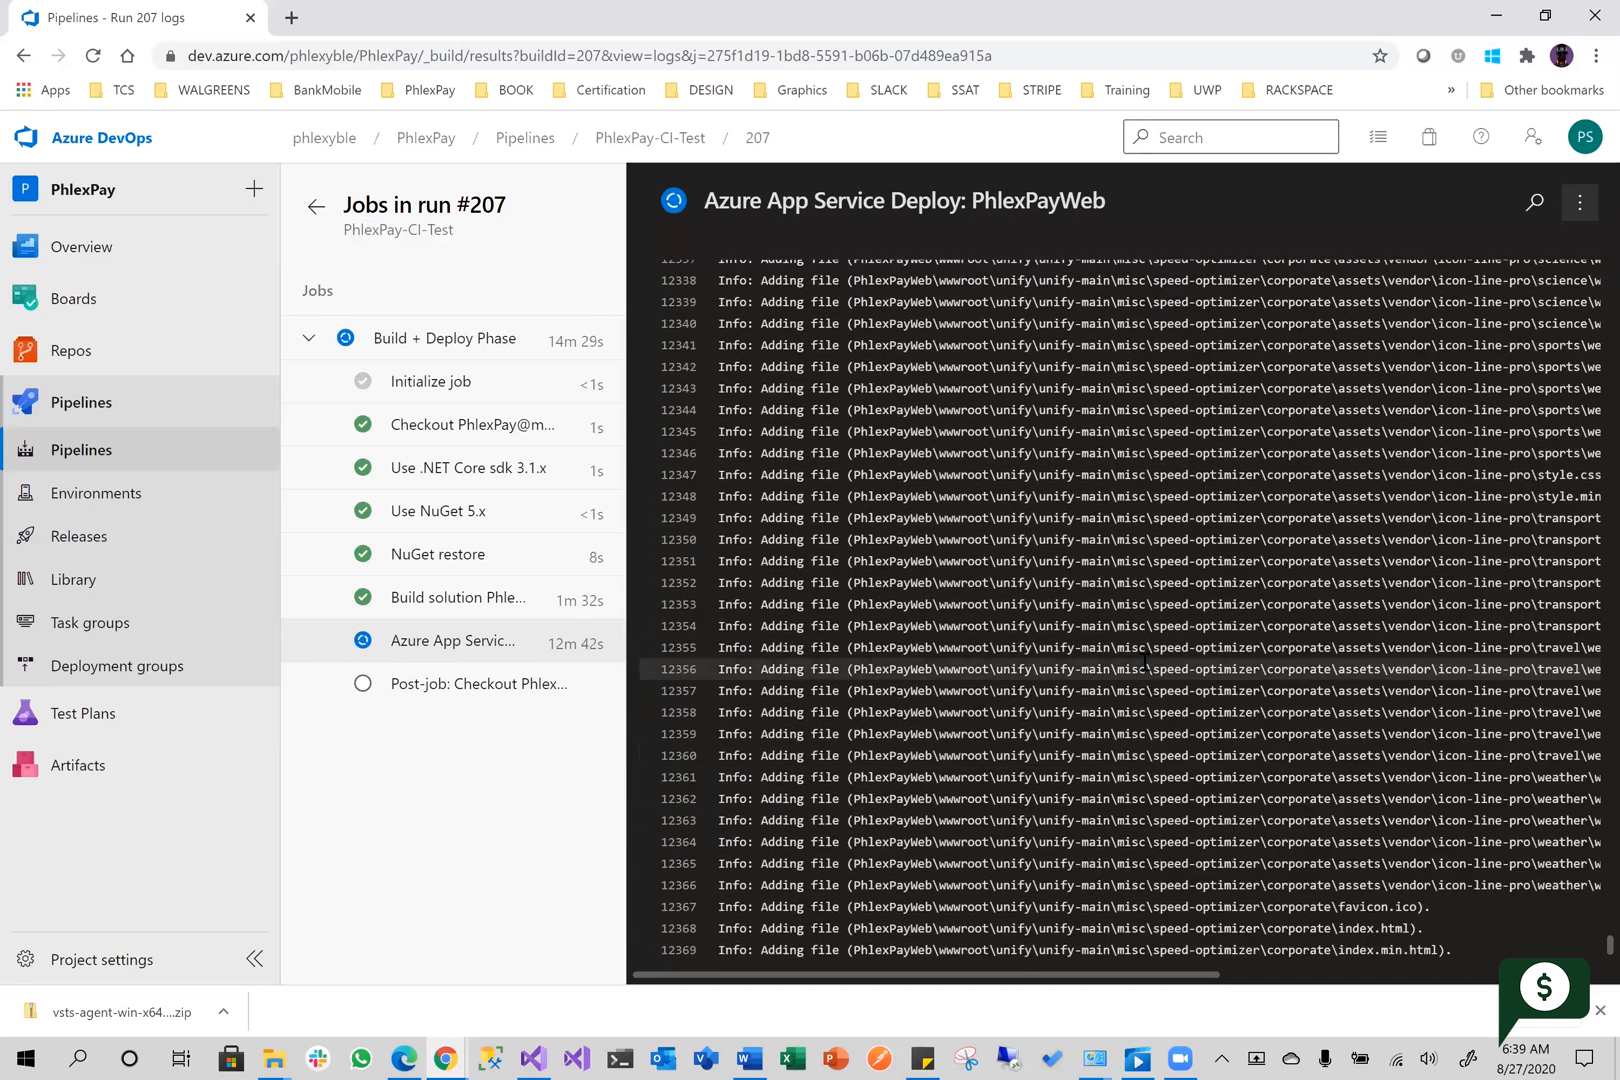
pyautogui.scroll(-20, 1145, 660)
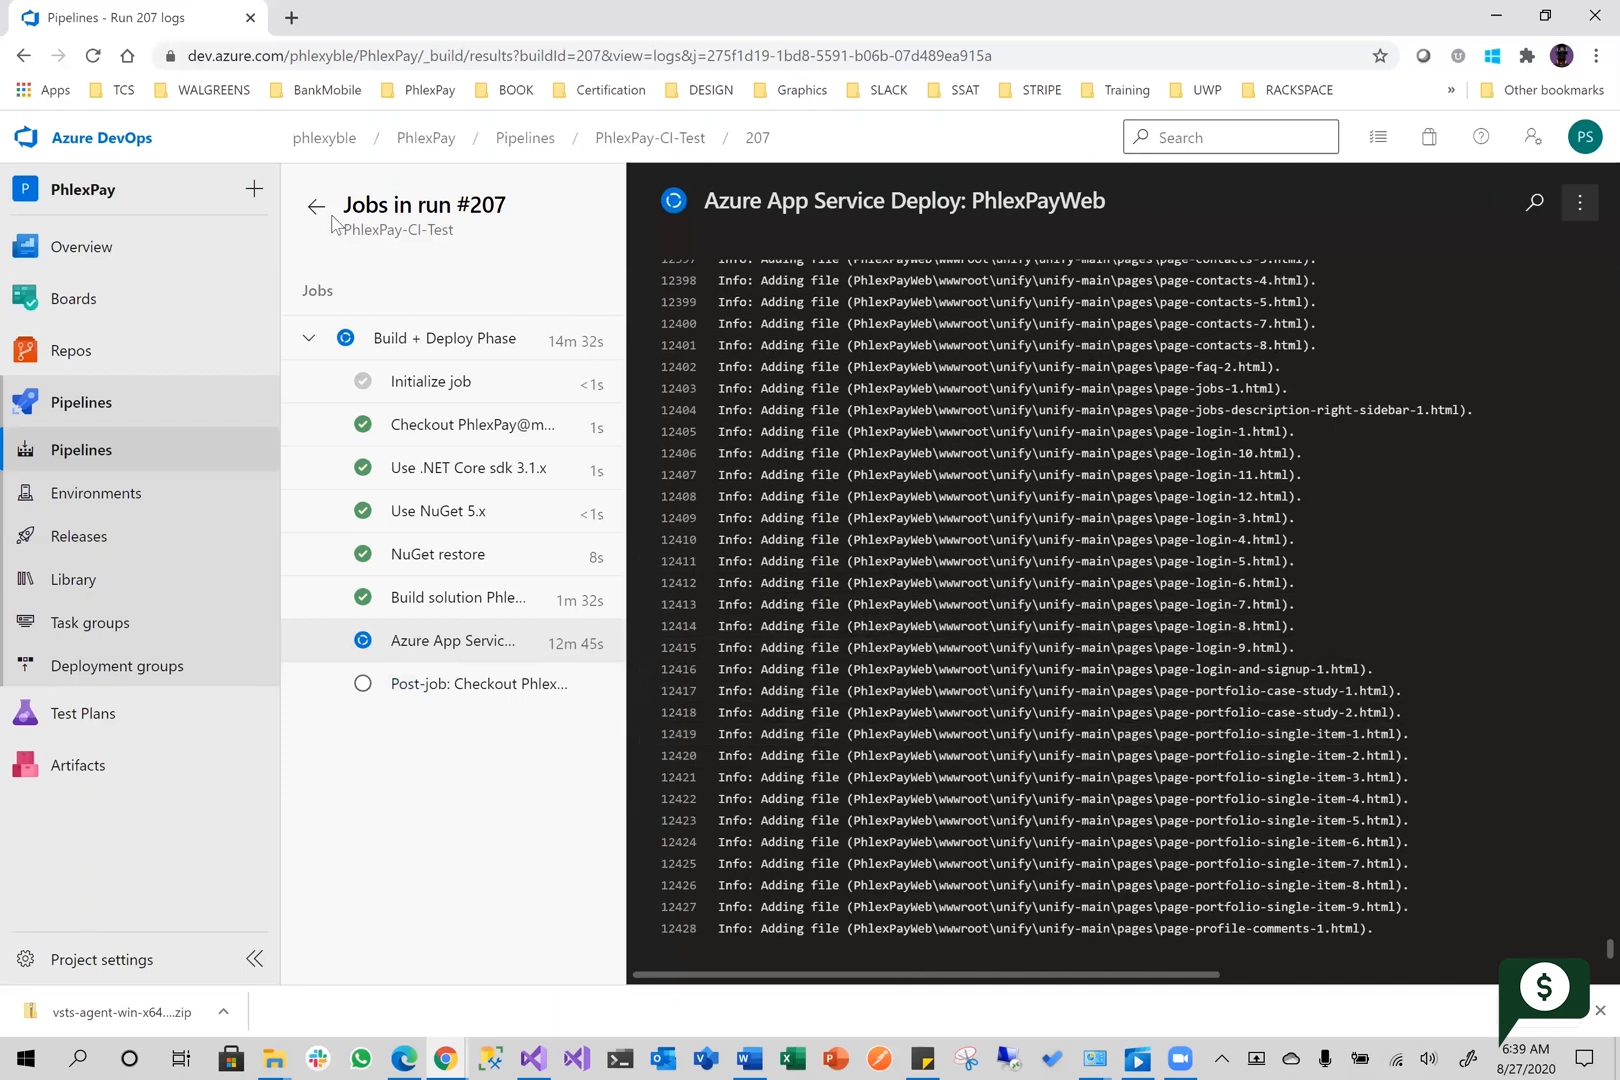
# Open LocalMachinePool from the project's agent pools and review its list of jobs
pyautogui.moveTo(112, 716)
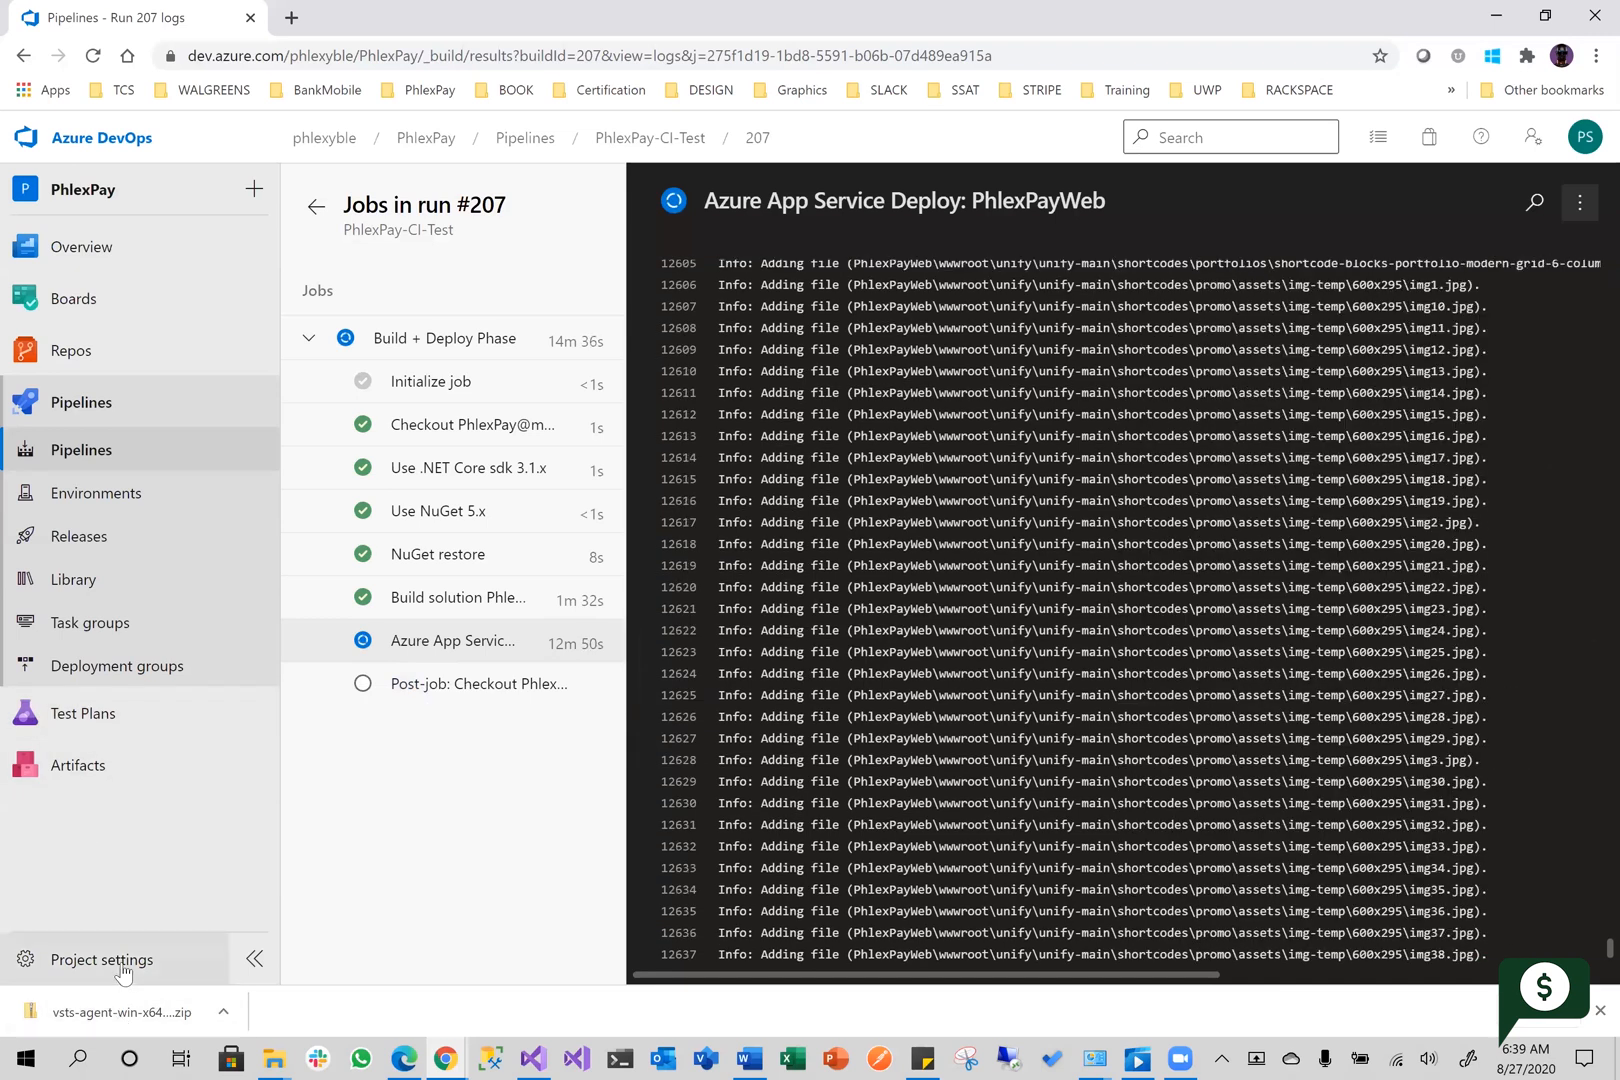
pyautogui.click(121, 964)
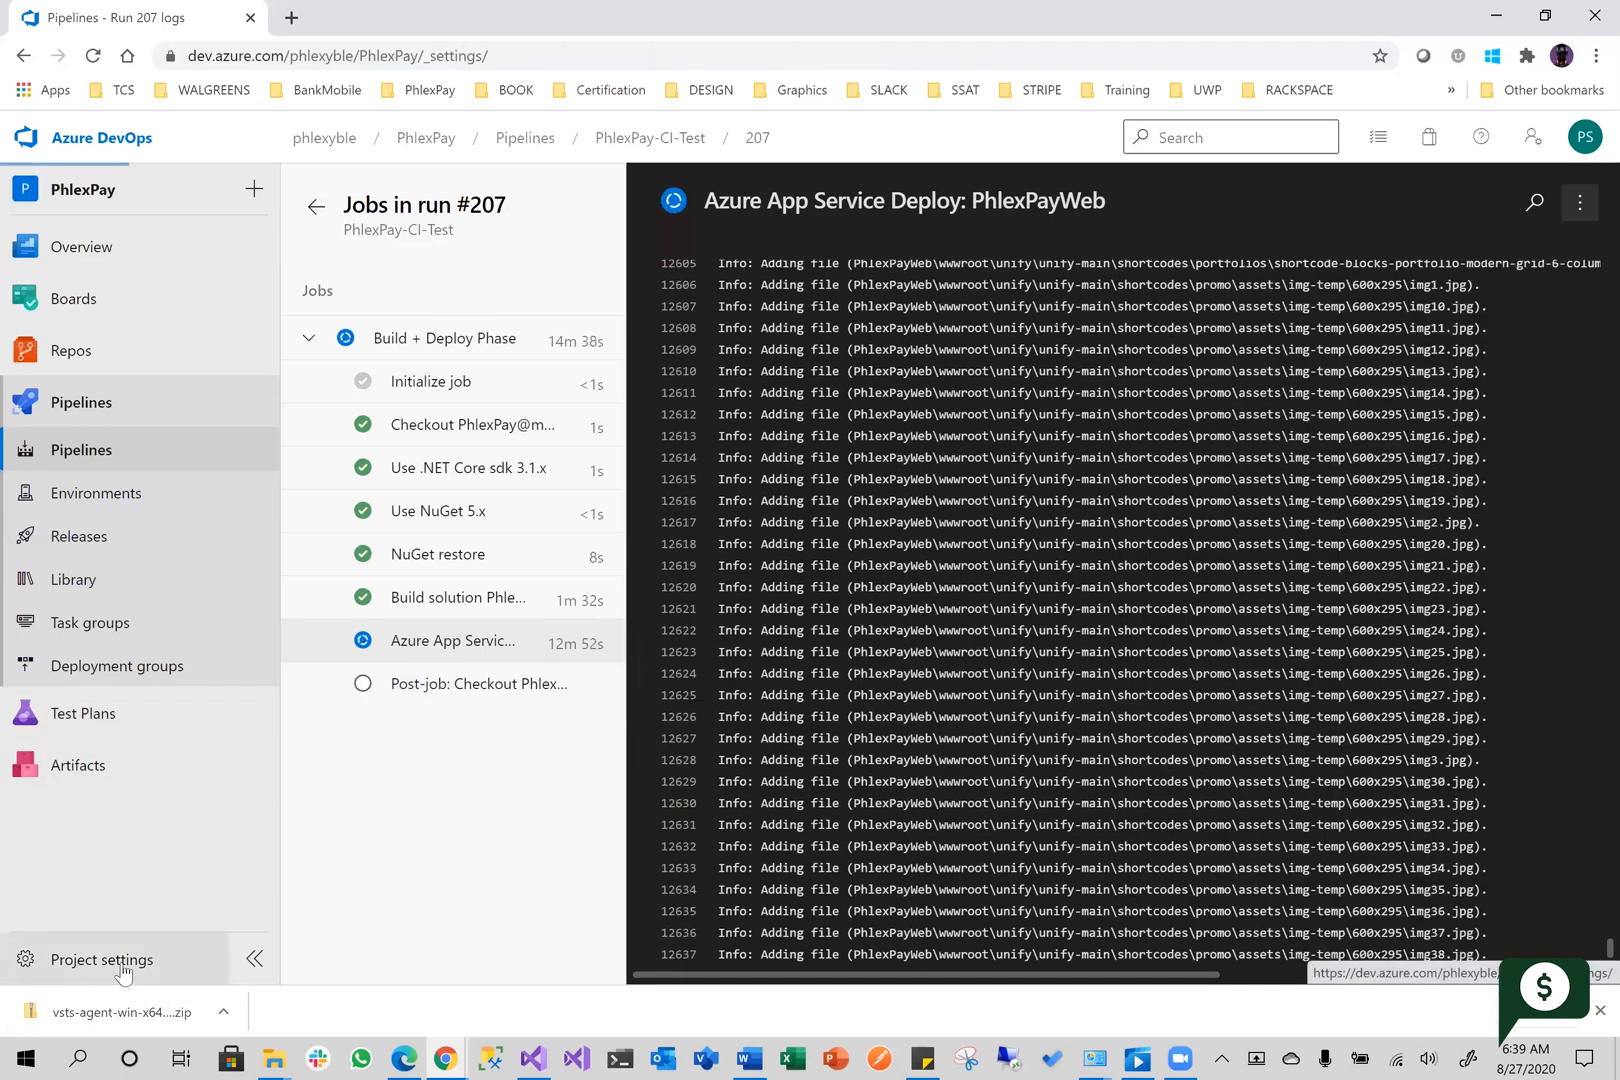
pyautogui.scroll(-2, 75, 780)
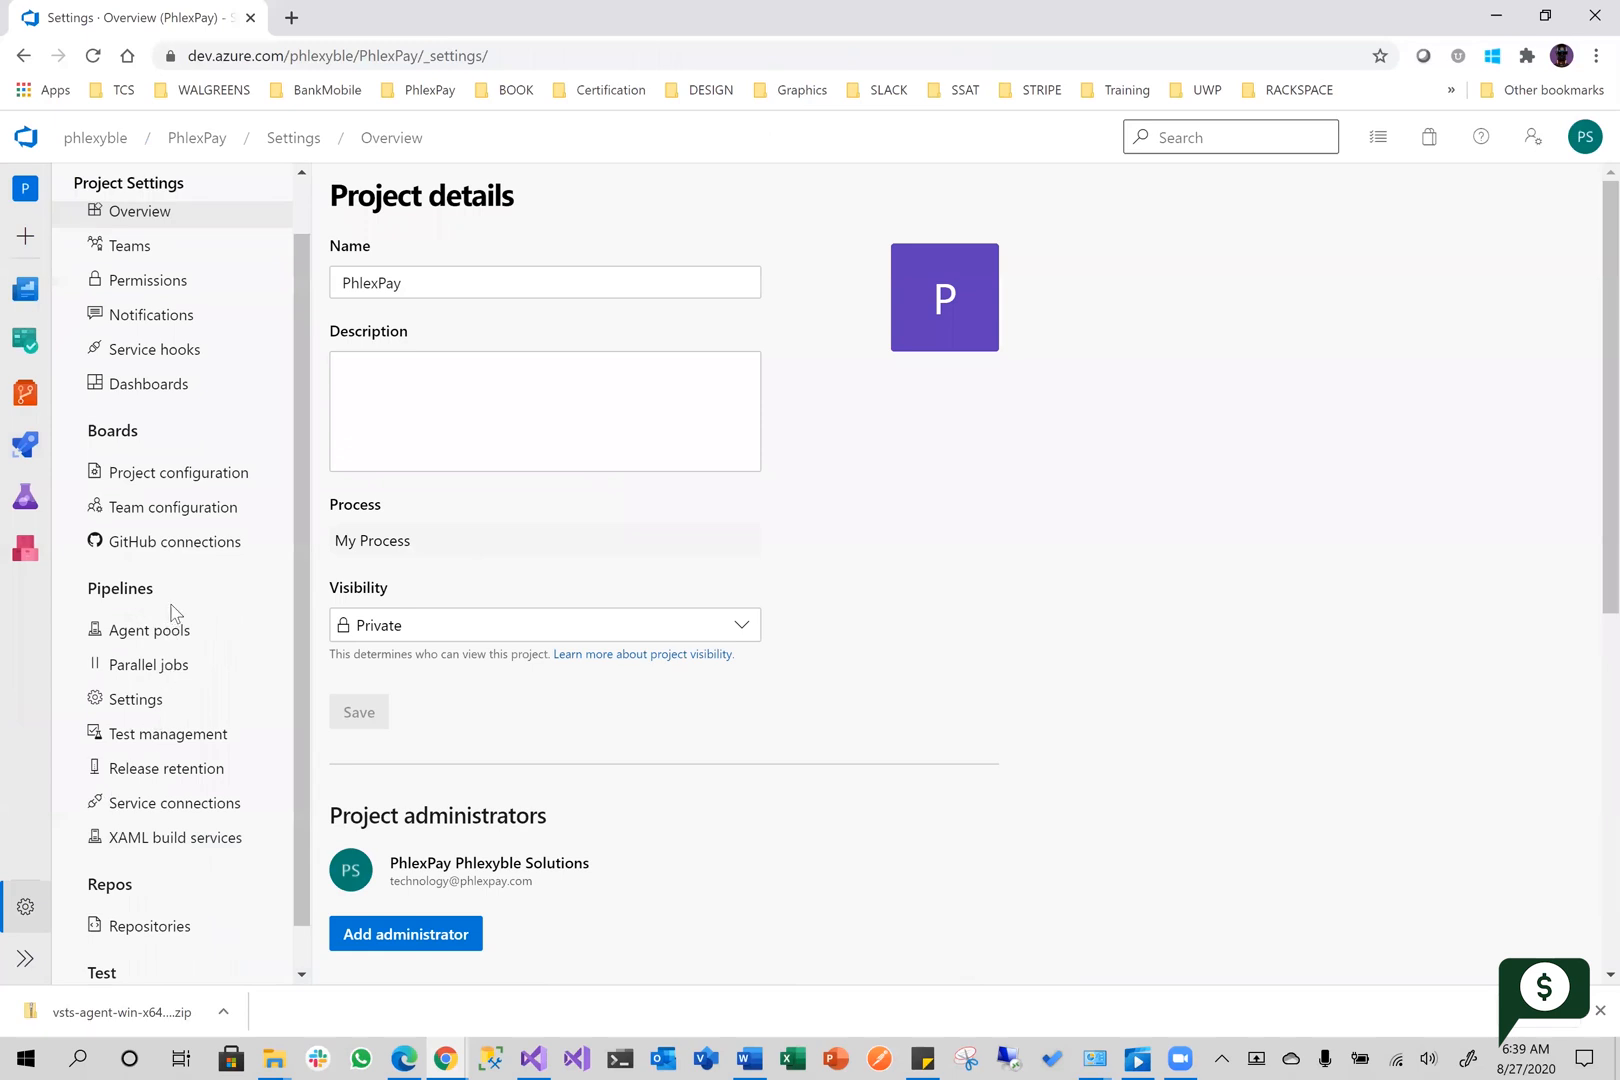
pyautogui.click(172, 636)
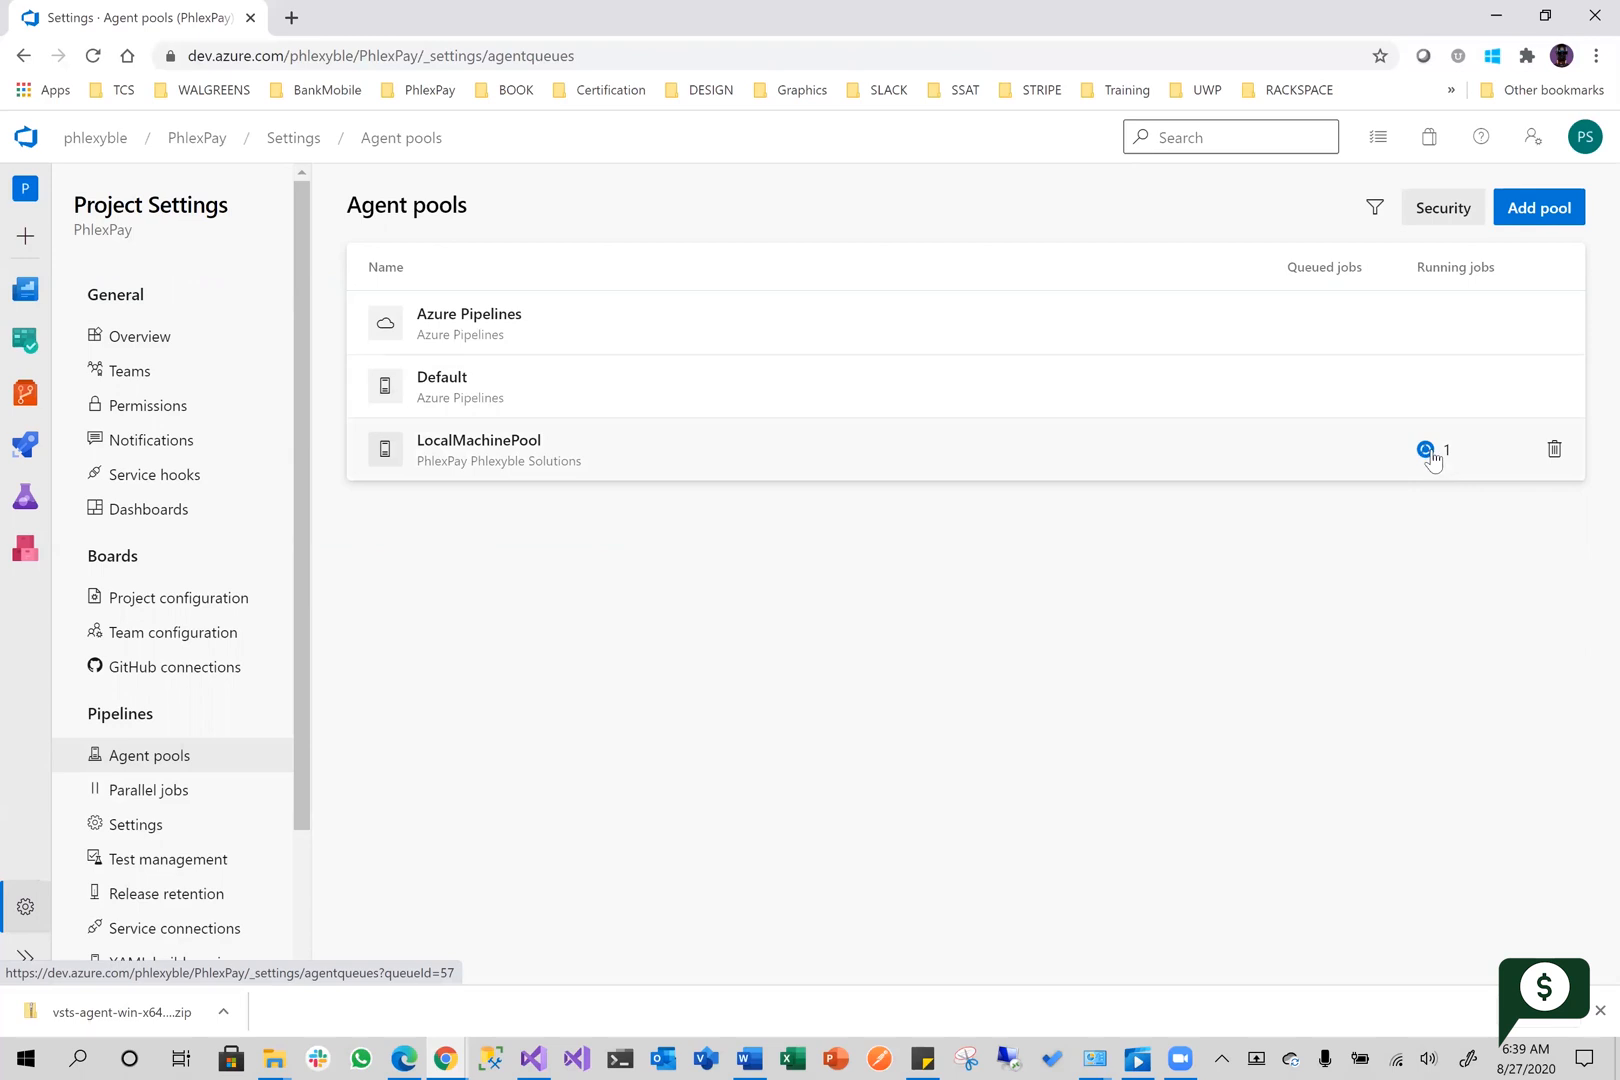
pyautogui.click(572, 459)
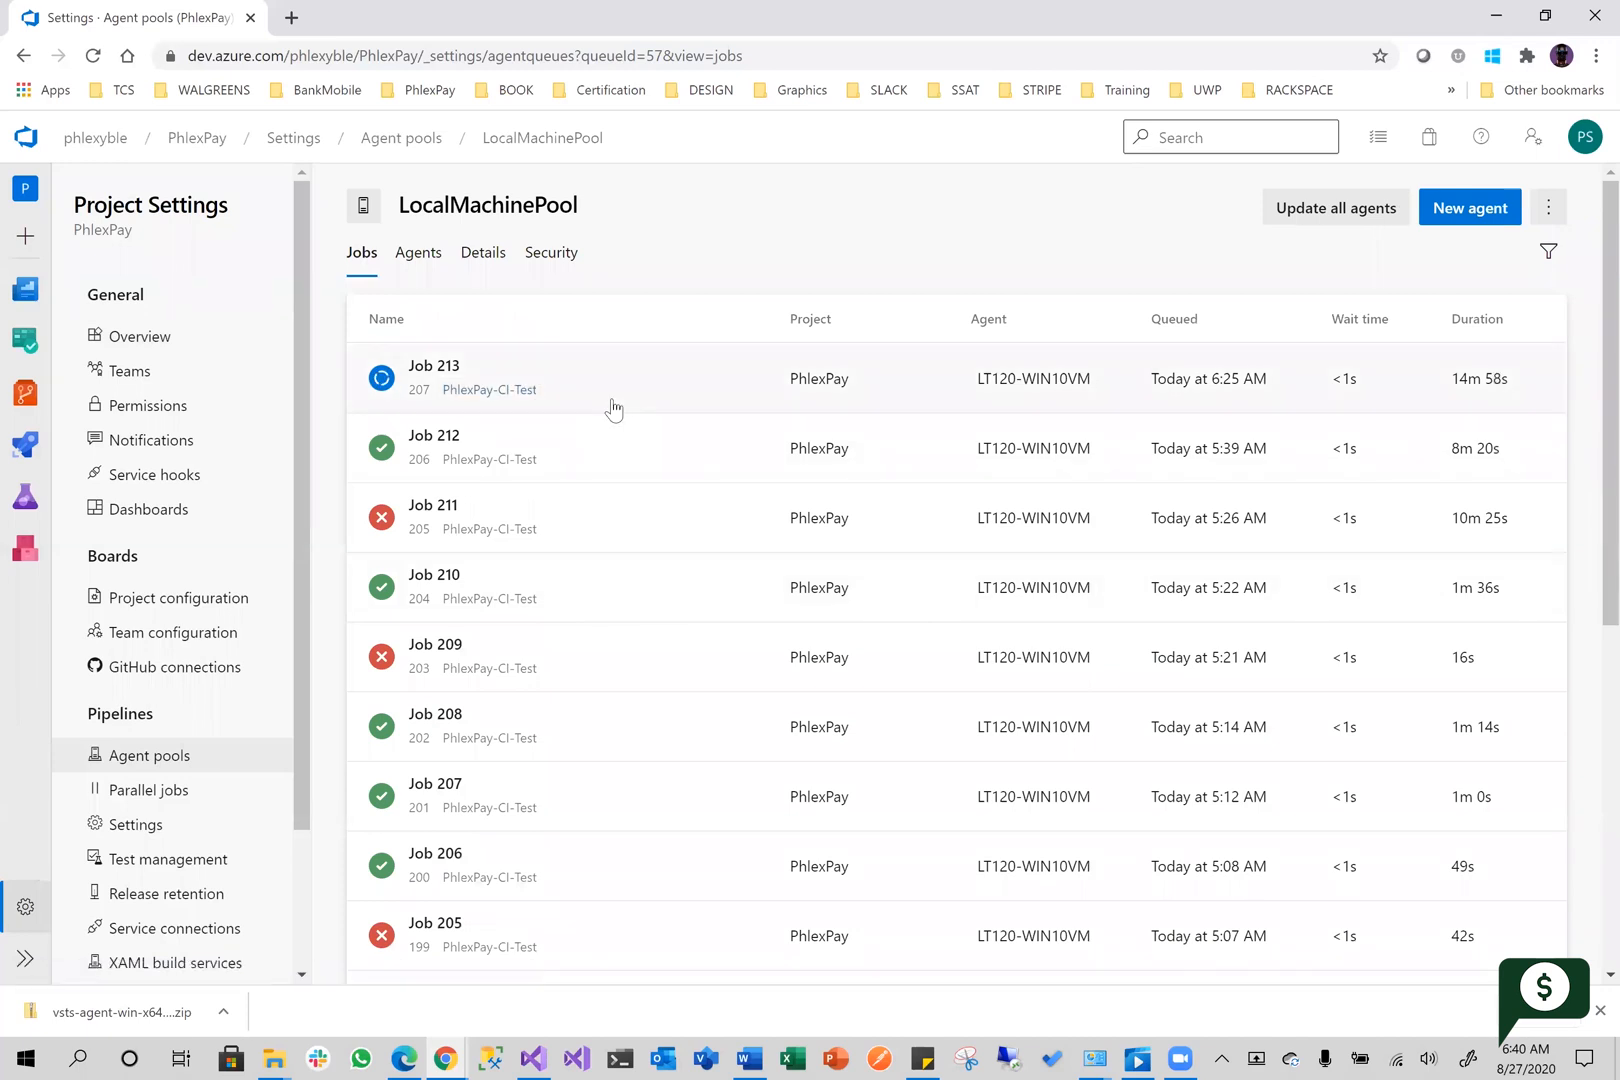
pyautogui.scroll(-6, 490, 715)
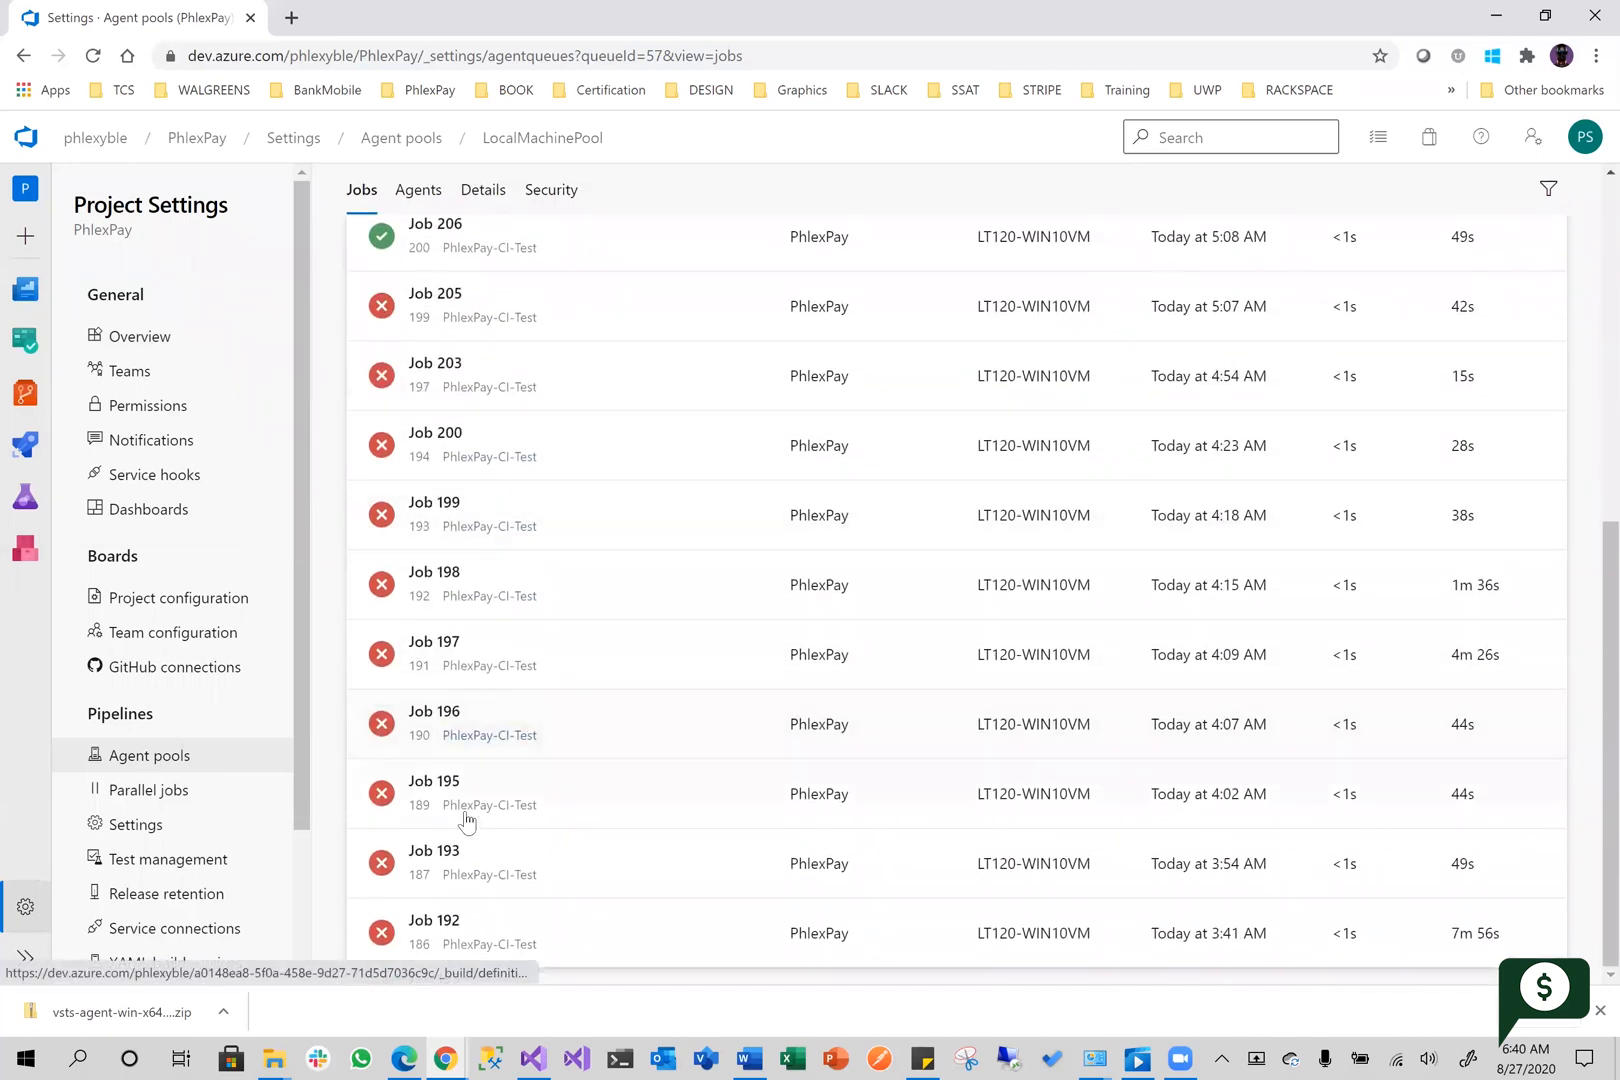
pyautogui.scroll(6, 517, 886)
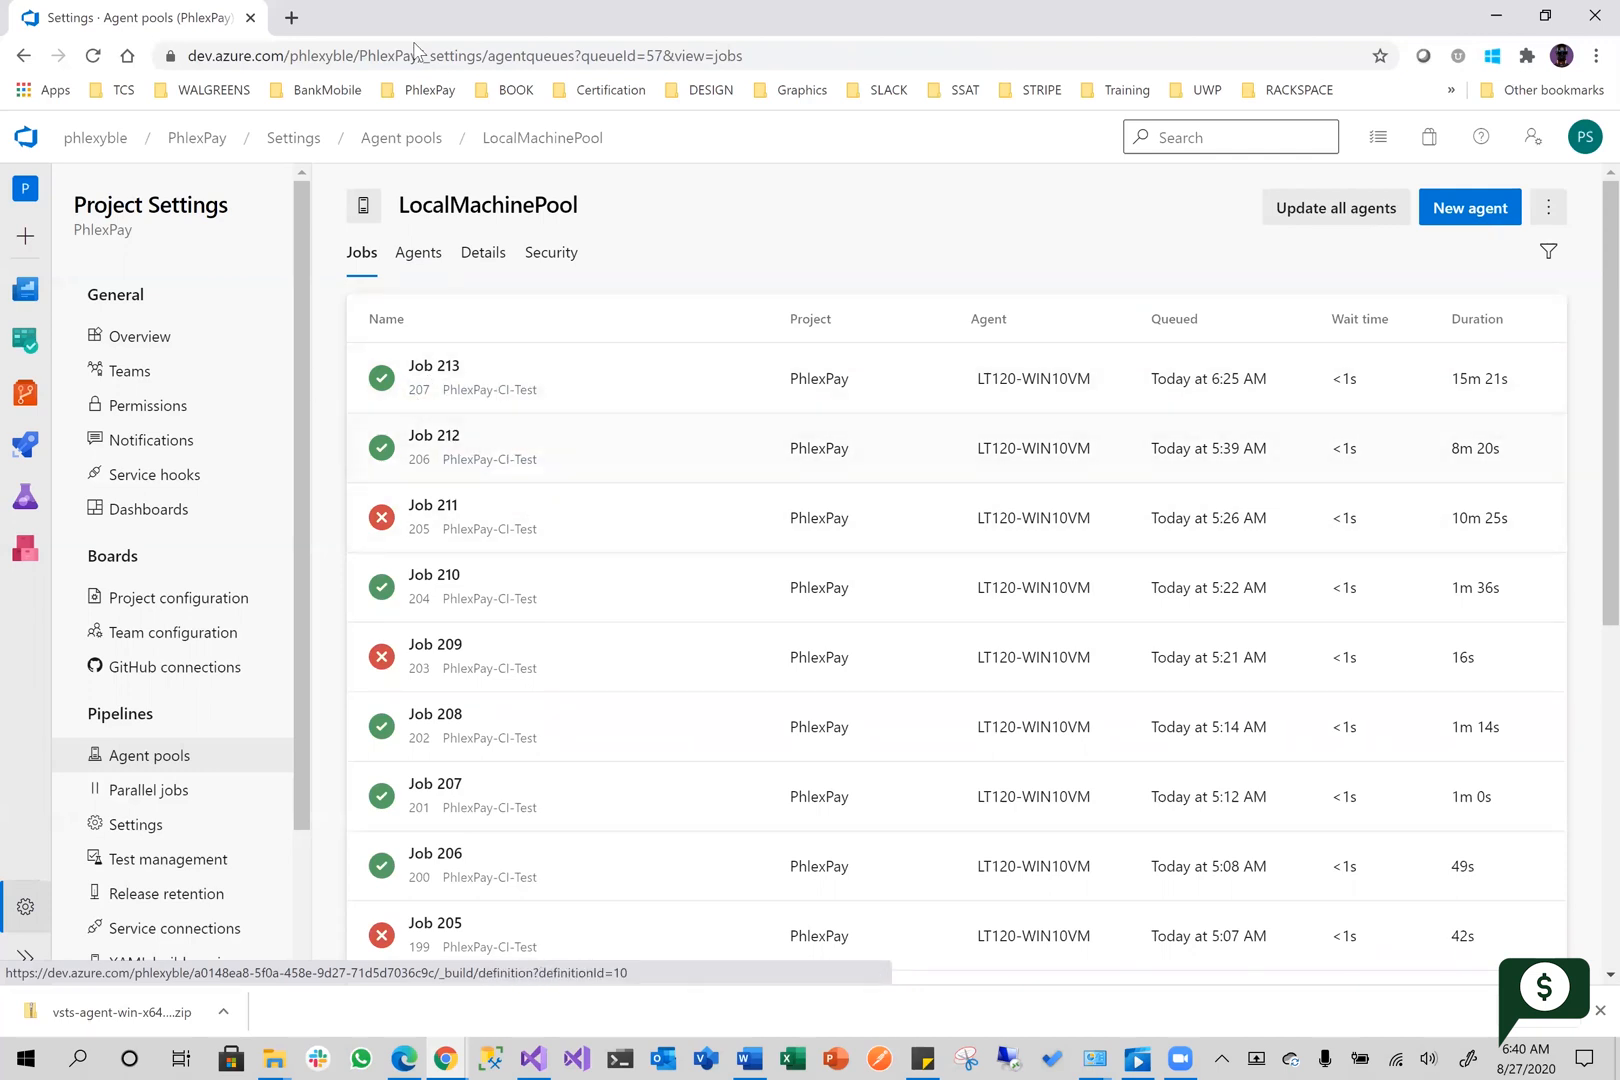
# Open the production site phlexpay.com in a new browser tab
pyautogui.click(291, 17)
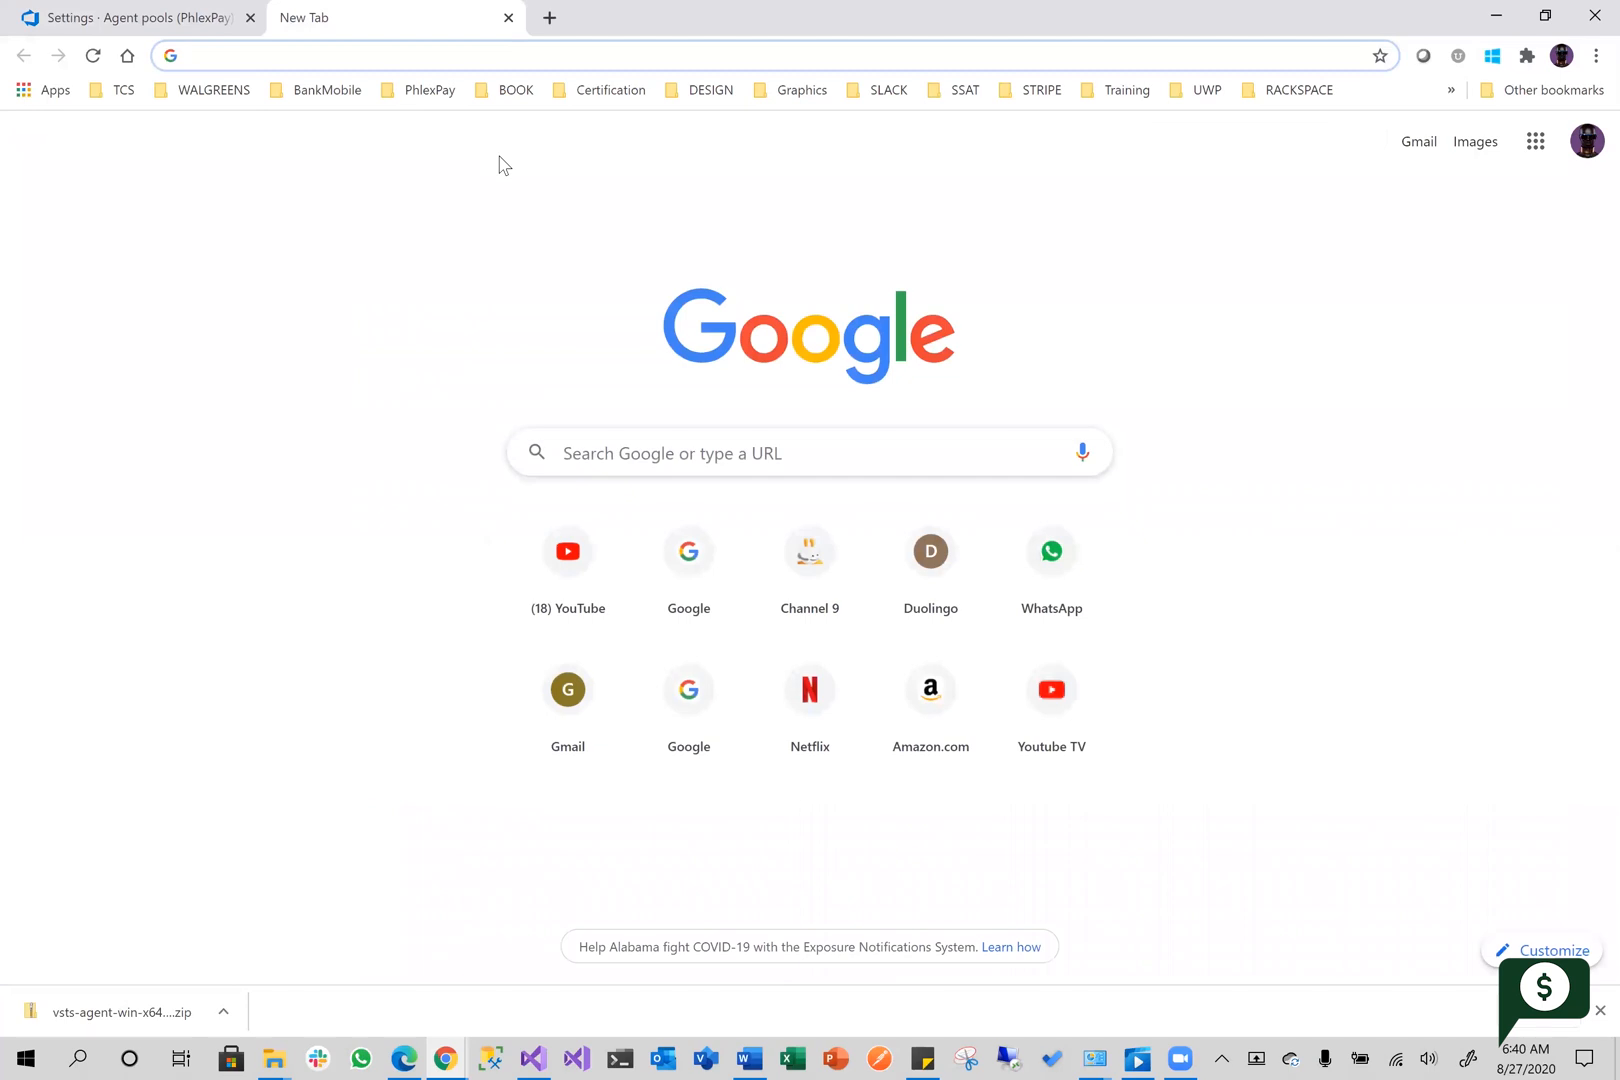
pyautogui.write('www.phl')
pyautogui.press('Return')
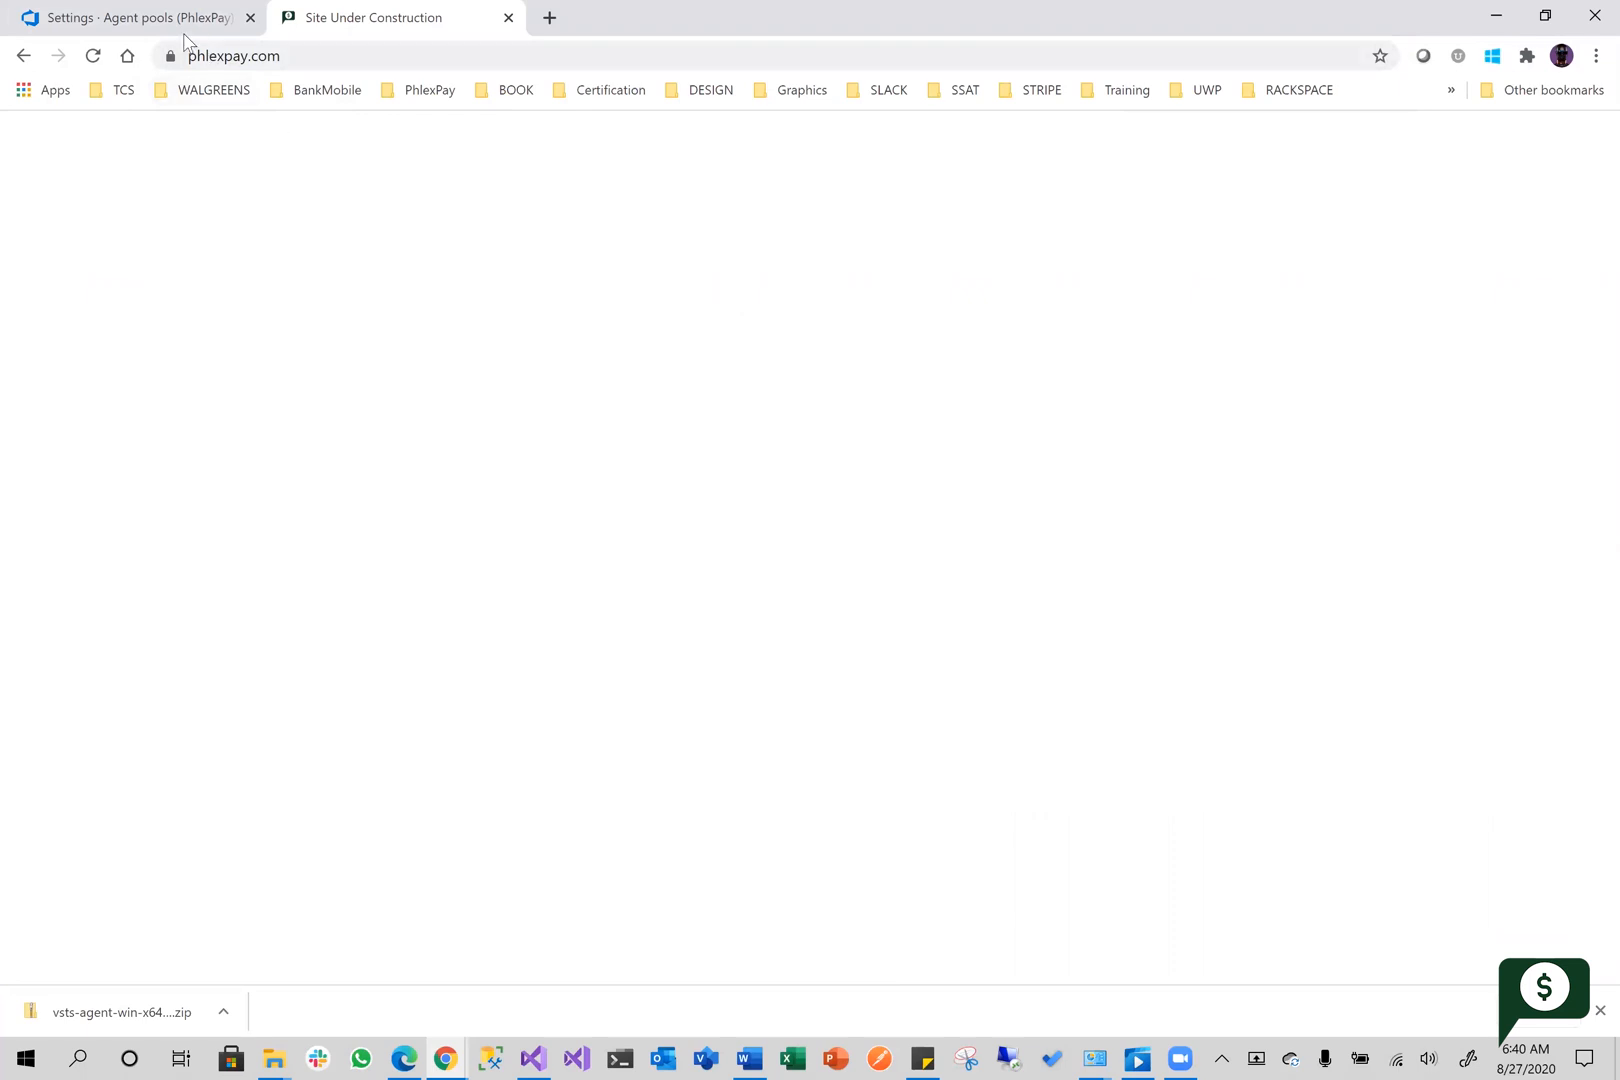
# Open Job 213 from the LocalMachinePool job list and view its Azure App Service Deploy: PhlexPayWeb log
pyautogui.click(158, 14)
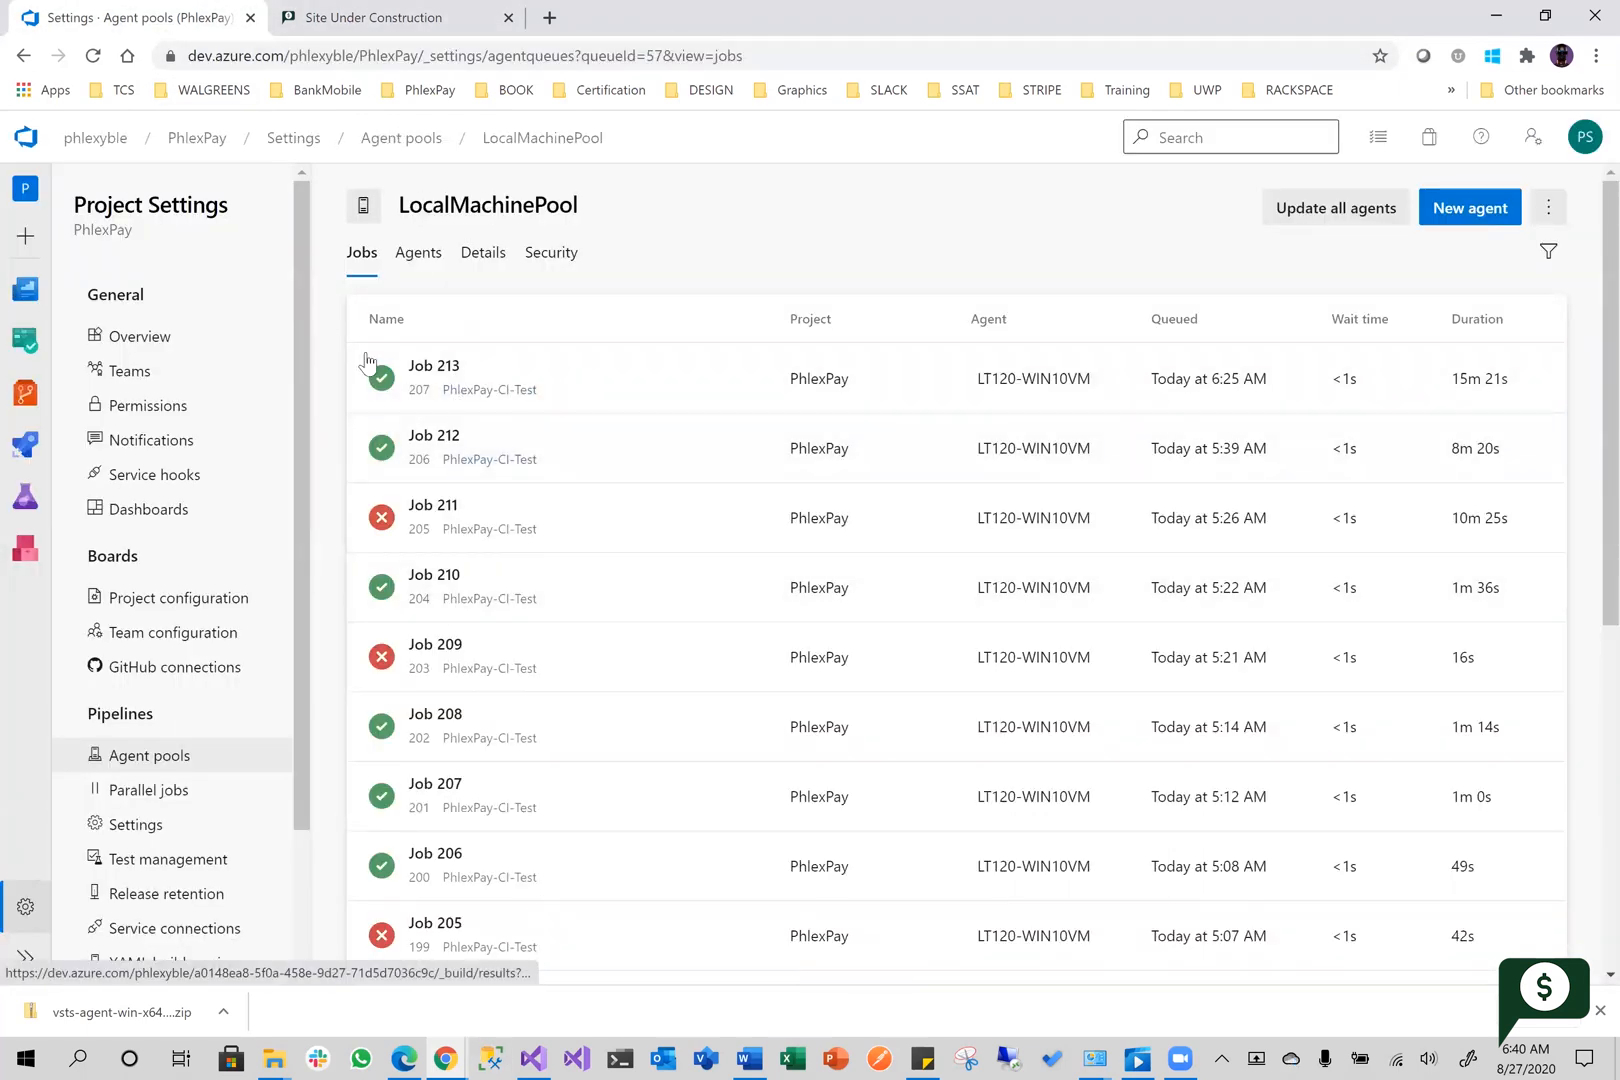
pyautogui.click(456, 378)
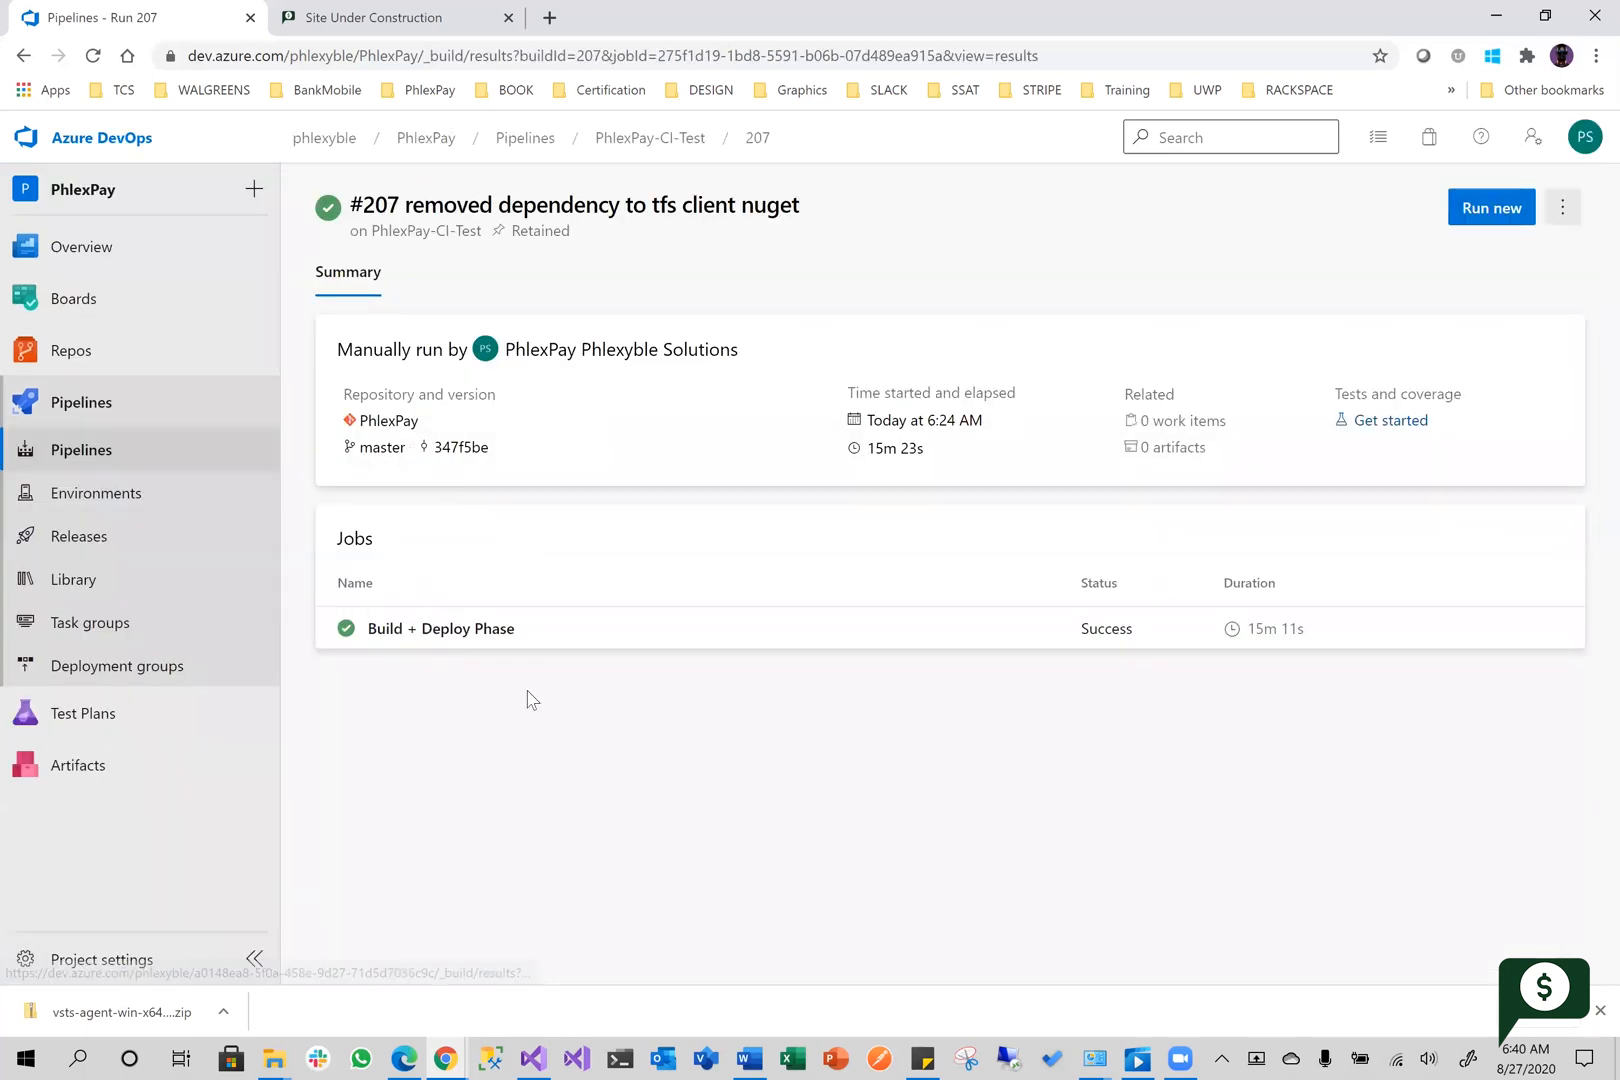
pyautogui.click(458, 638)
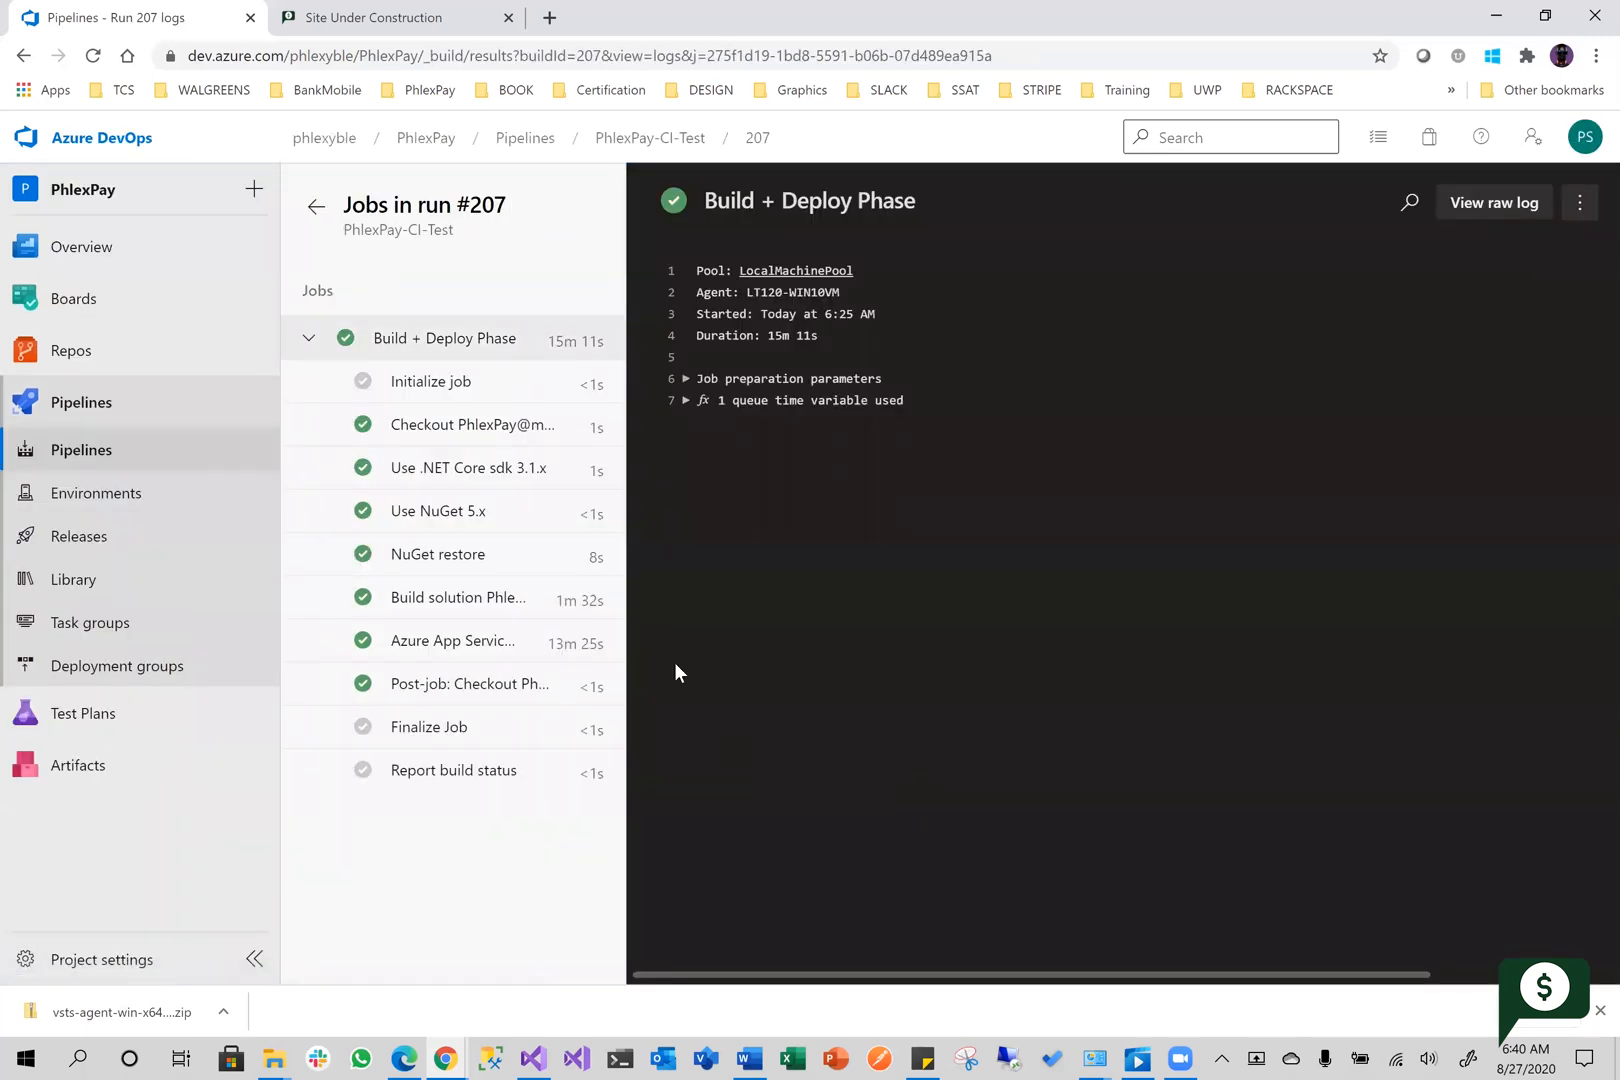
pyautogui.click(462, 642)
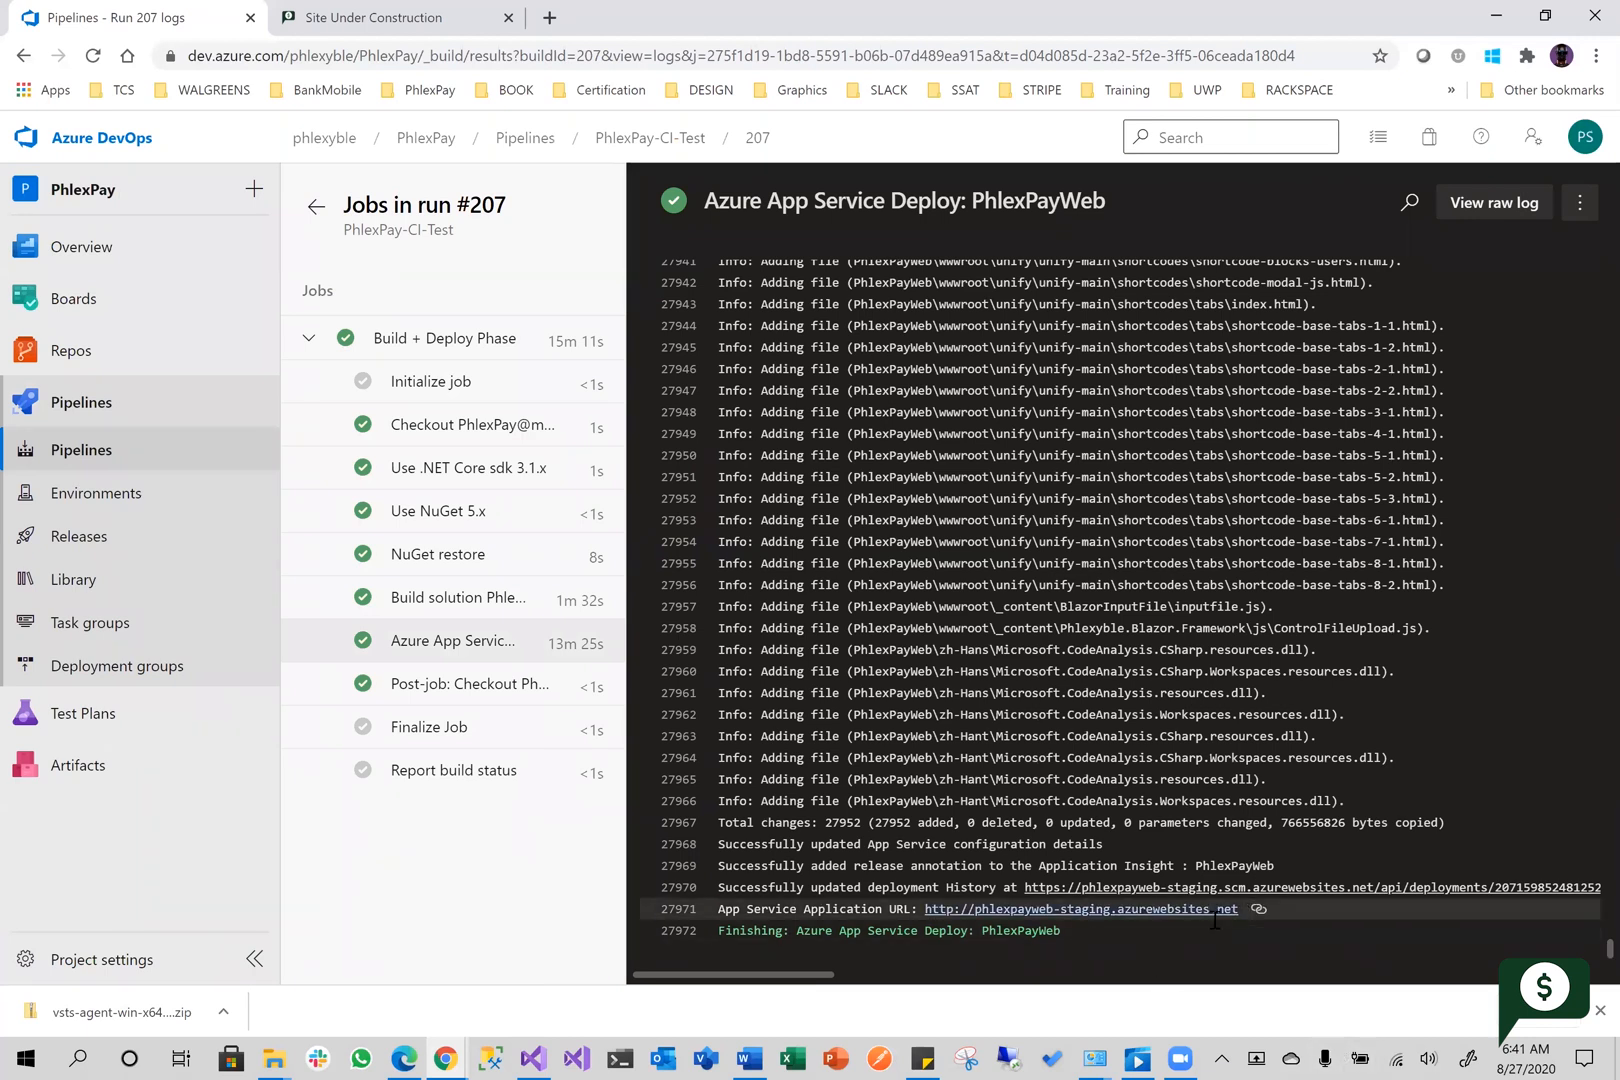
# Open the staging site phlexpayweb-staging.azurewebsites.net from the deploy log, checking the phlexpay.com page while it loads
pyautogui.click(1096, 910)
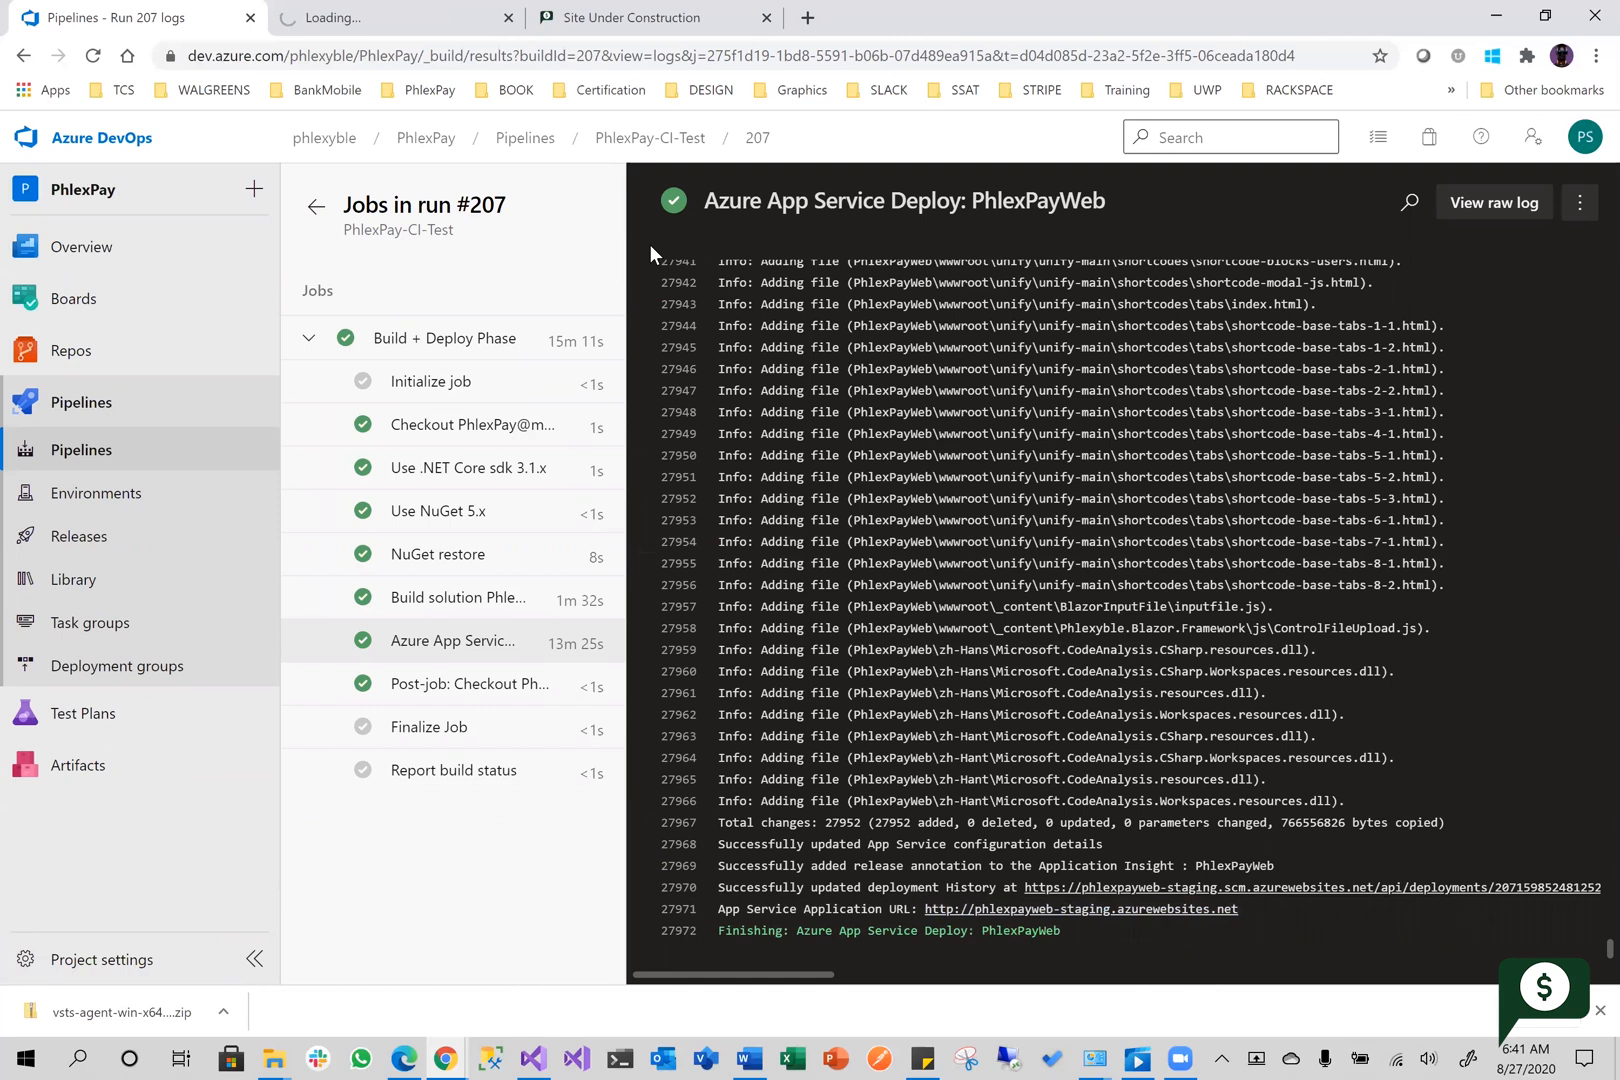
pyautogui.click(609, 26)
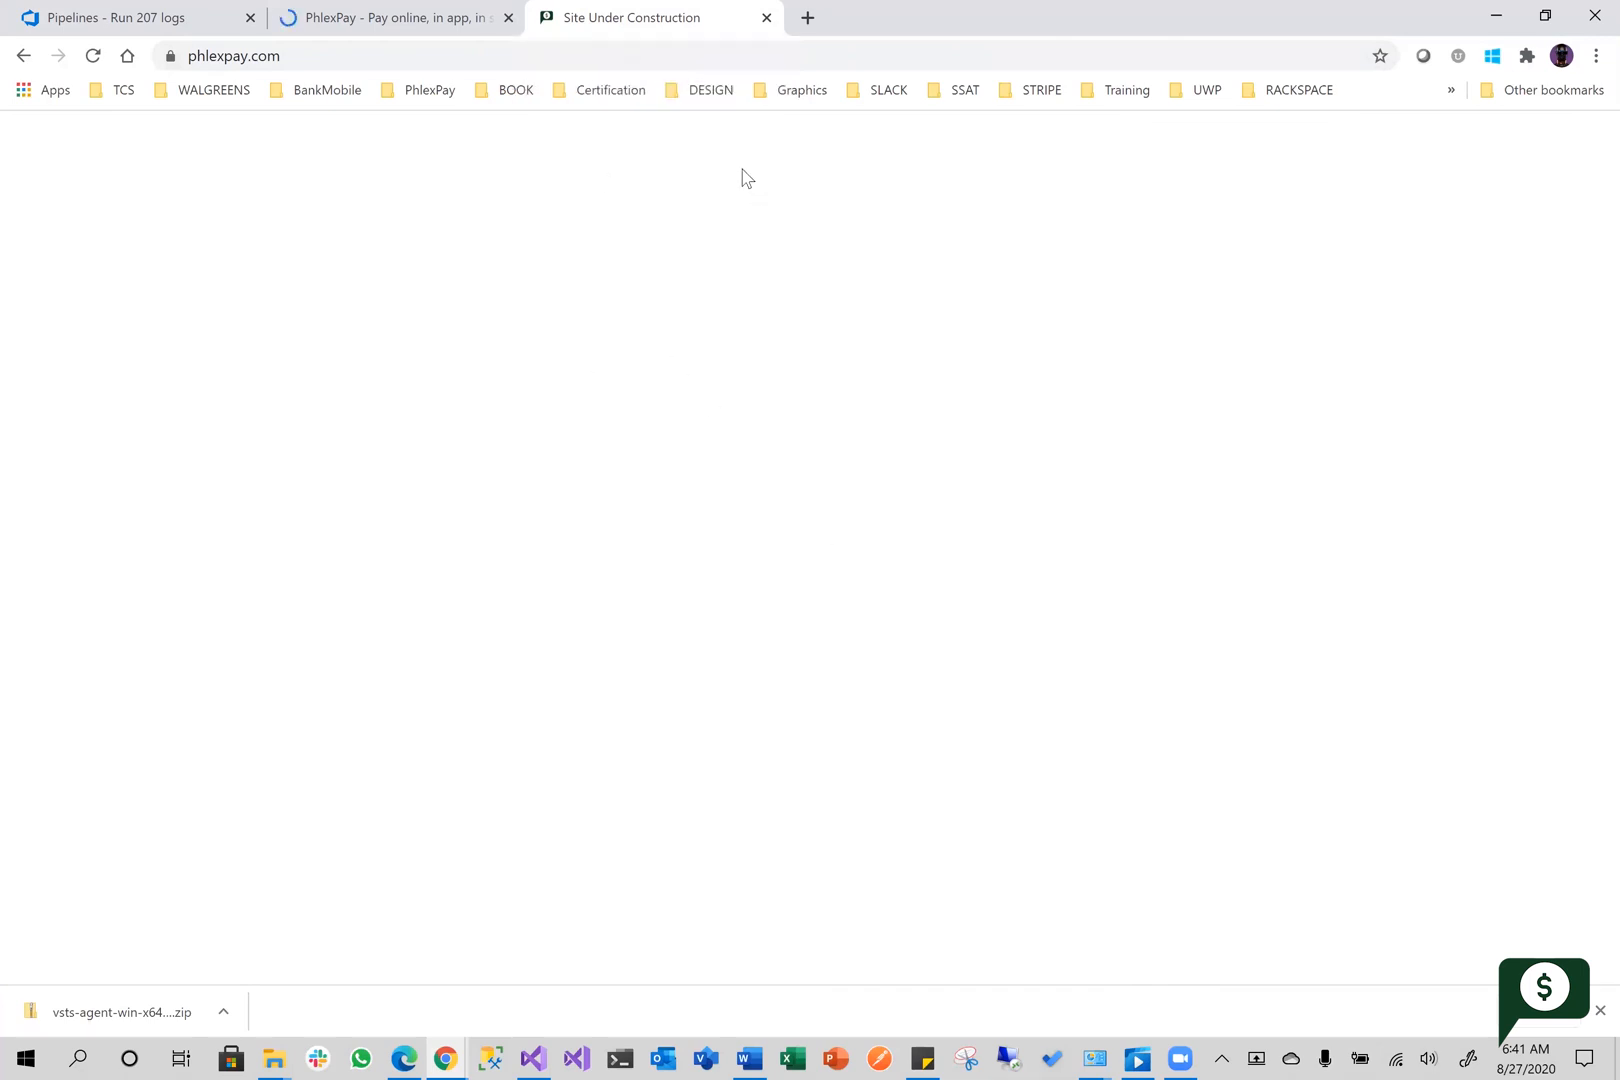
pyautogui.click(360, 22)
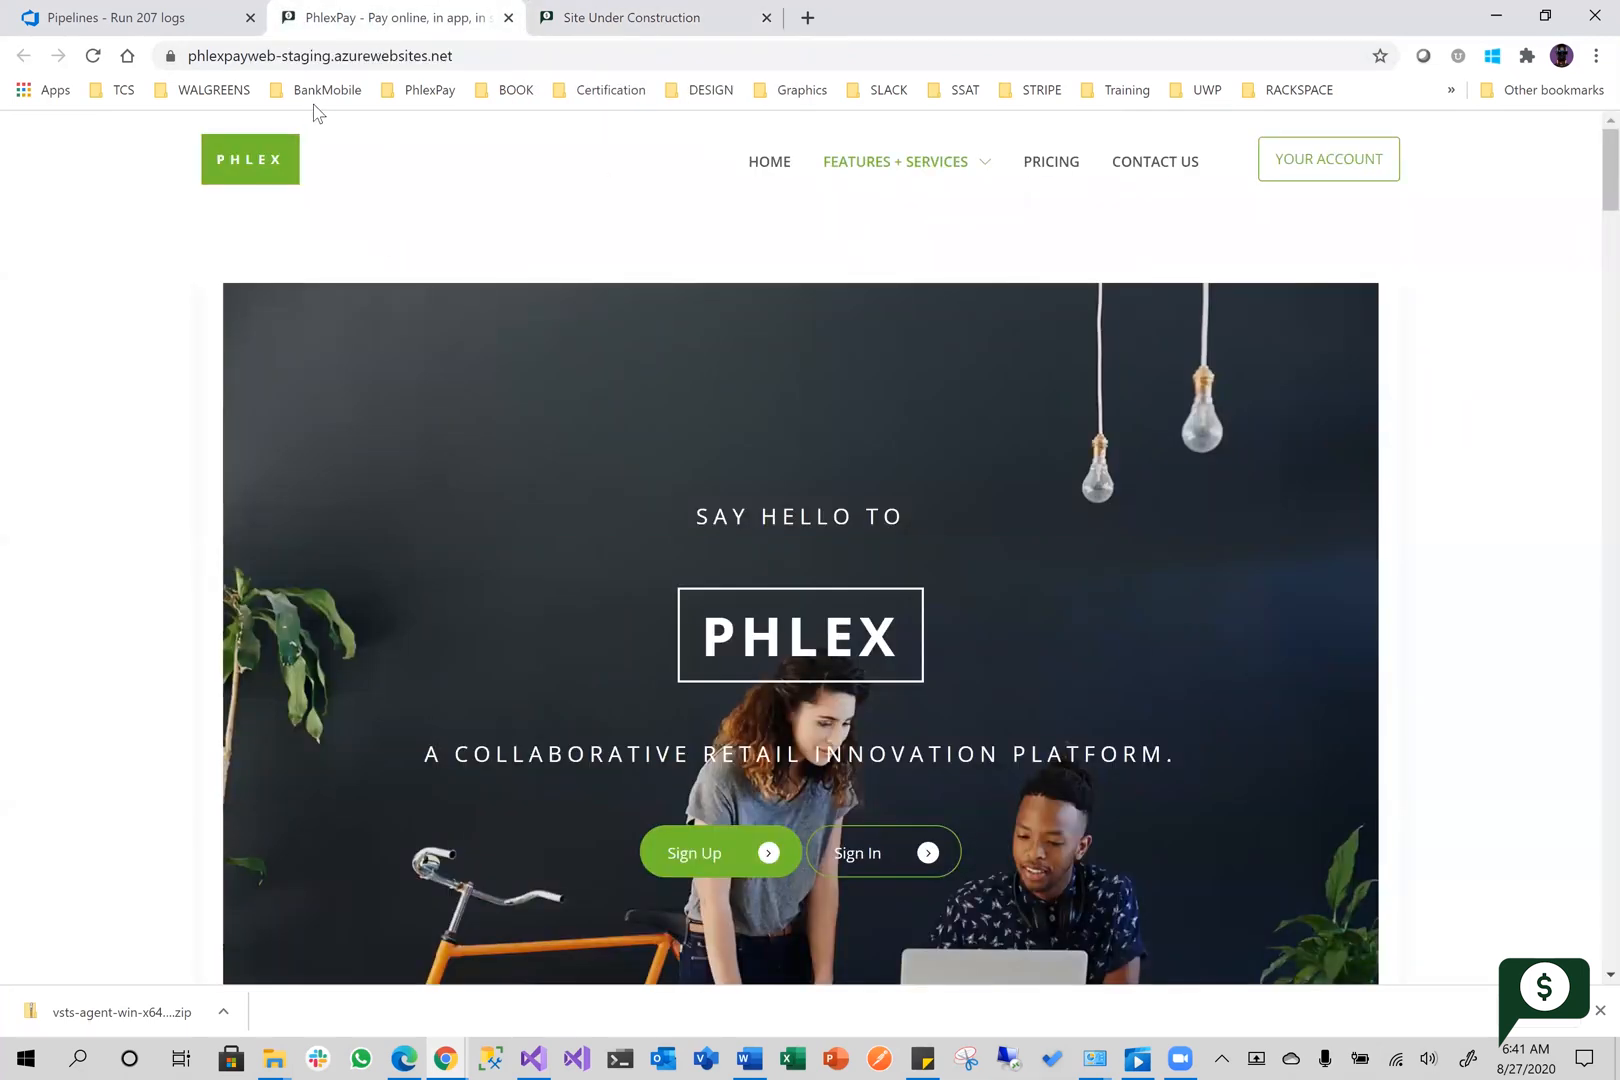
# Look through the staging site's home page and compare it with the production page at phlexpay.com
pyautogui.scroll(-15, 559, 488)
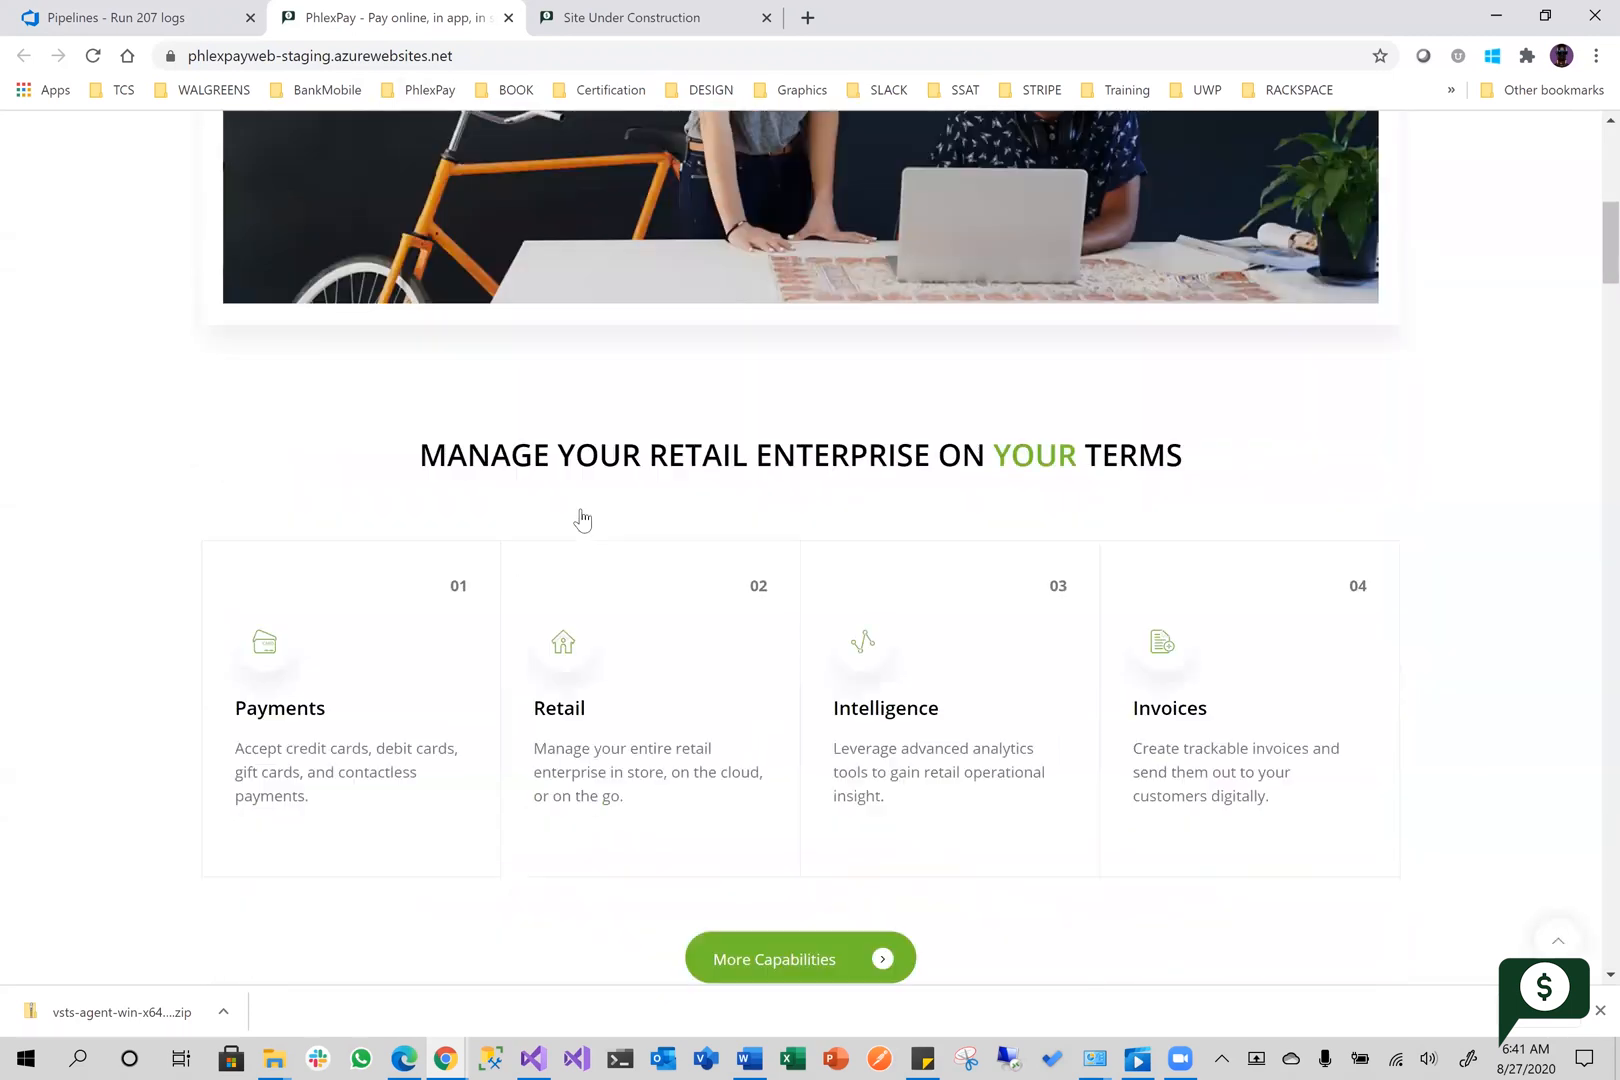
pyautogui.scroll(-2, 588, 537)
pyautogui.scroll(3, 589, 550)
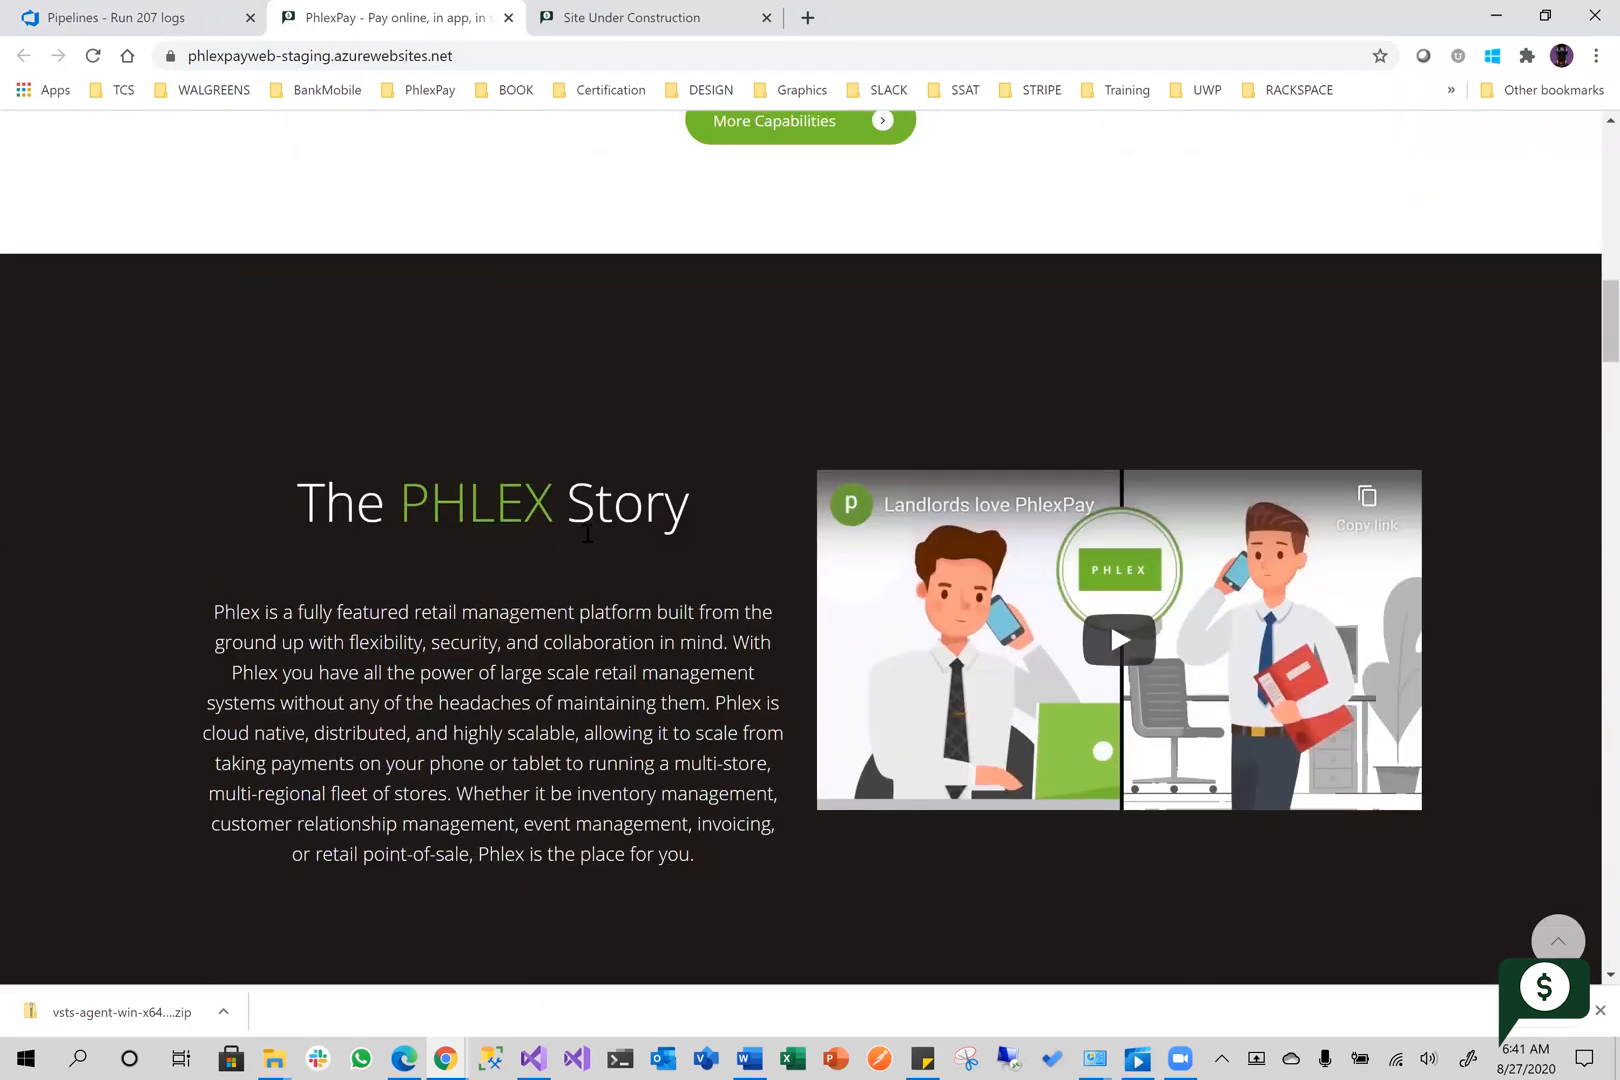
pyautogui.scroll(-3, 588, 530)
pyautogui.scroll(5, 589, 530)
pyautogui.scroll(-4, 528, 553)
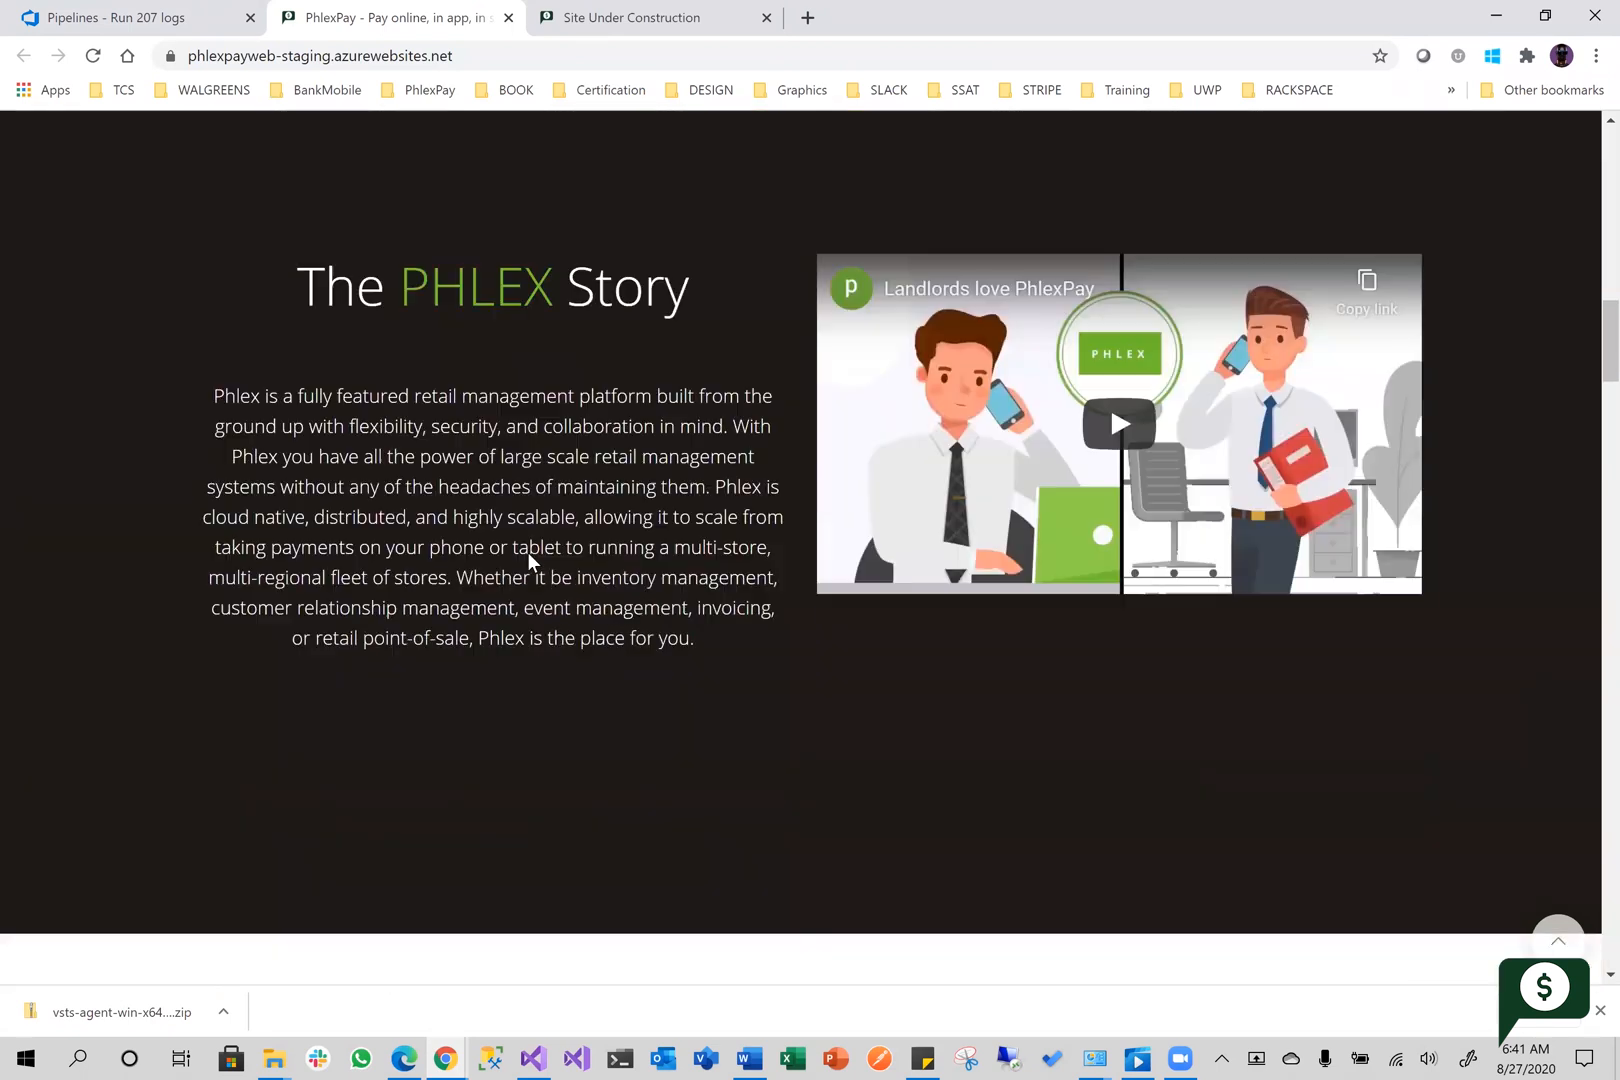
pyautogui.scroll(12, 517, 550)
pyautogui.hotkey('ctrl', 'Tab')
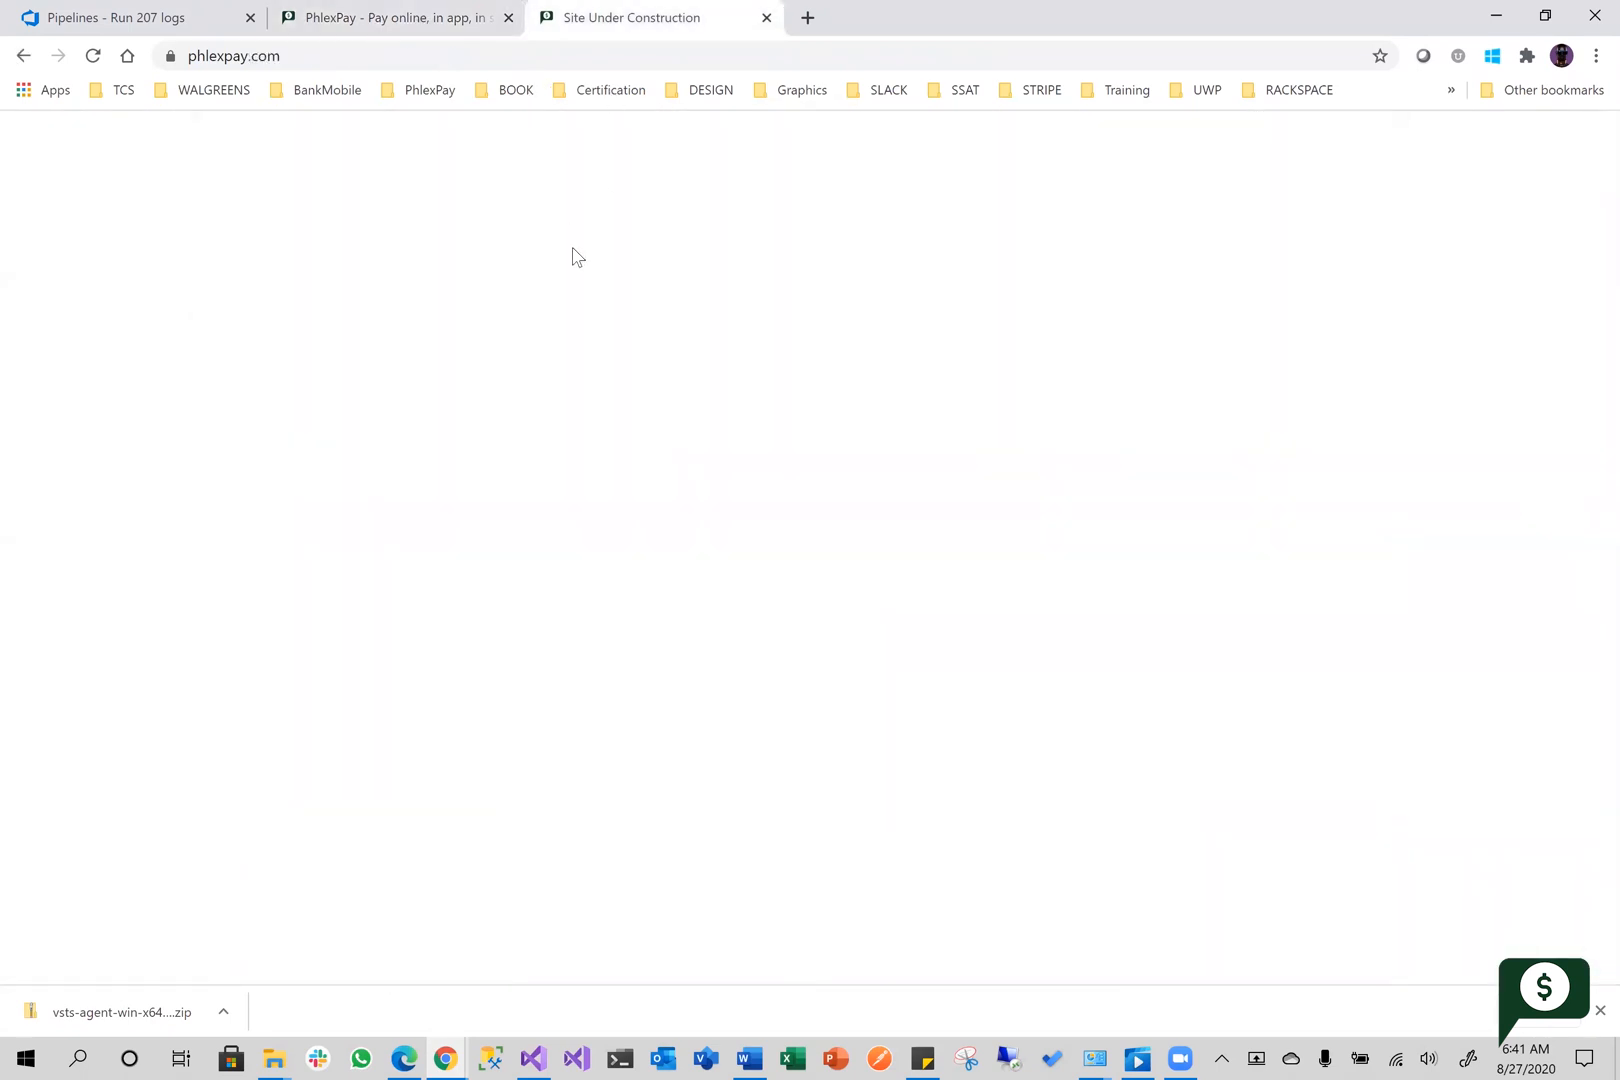
# Switch to the Azure portal and swap the phlexpayweb-staging slot with the phlexpayweb production slot
pyautogui.hotkey('alt', 'Tab')
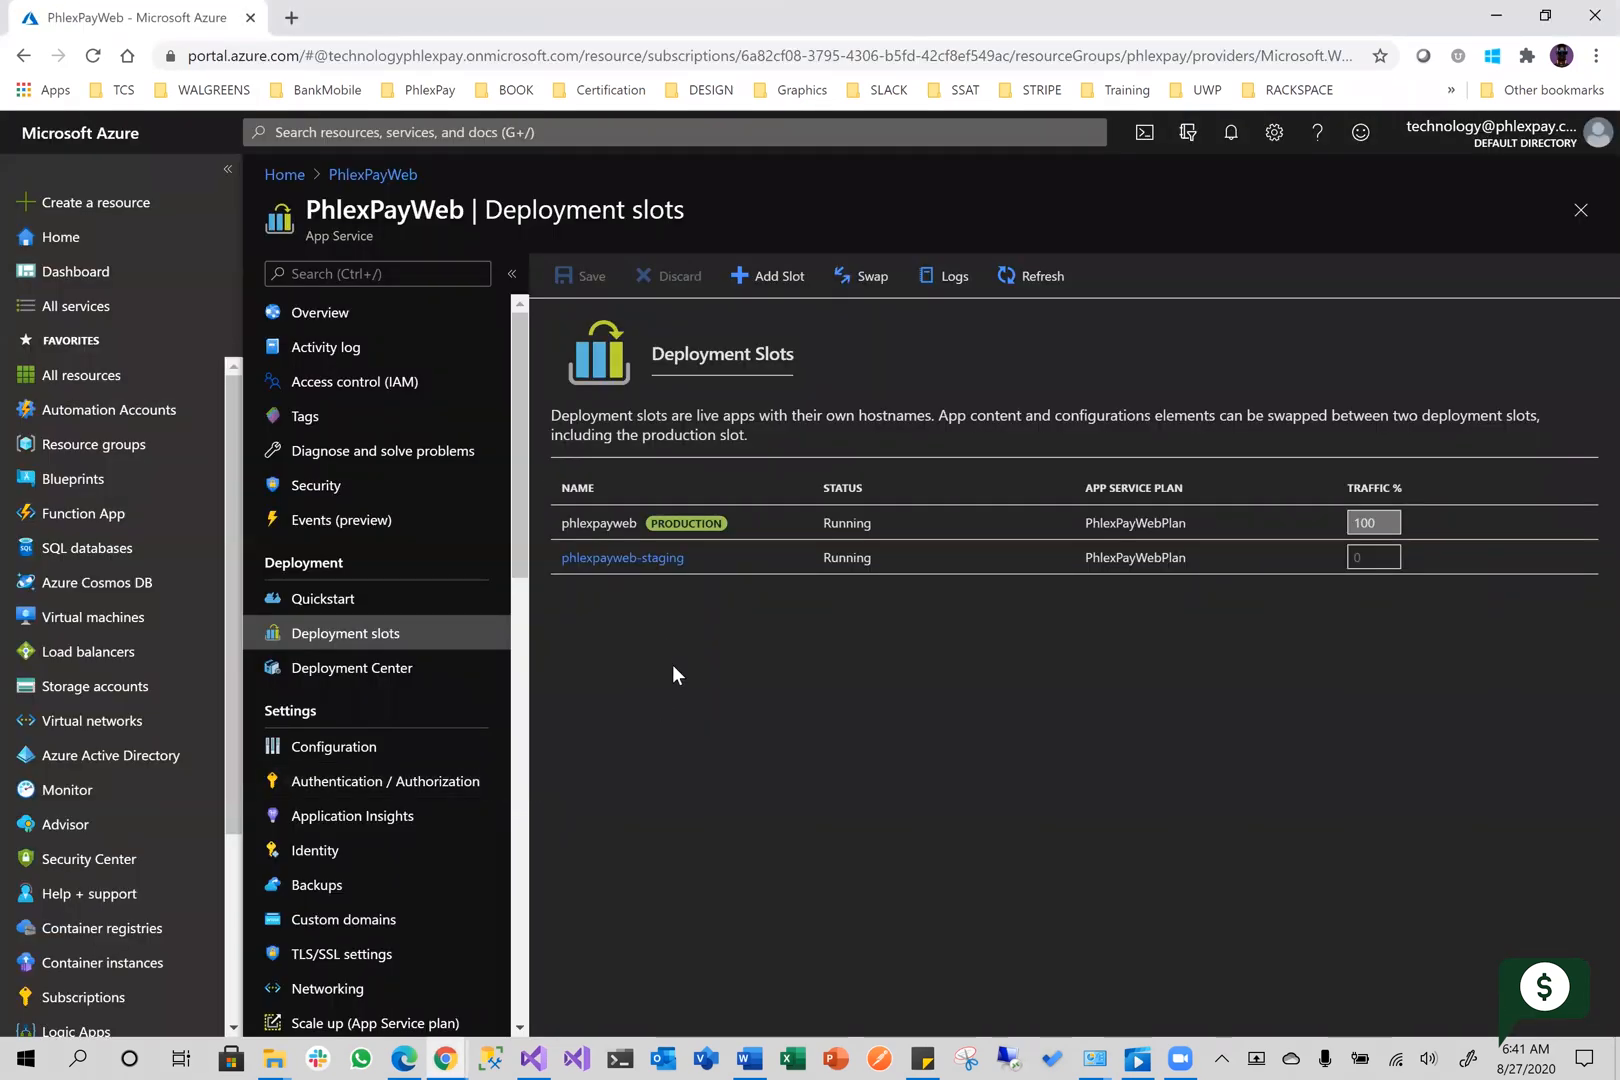
pyautogui.click(857, 281)
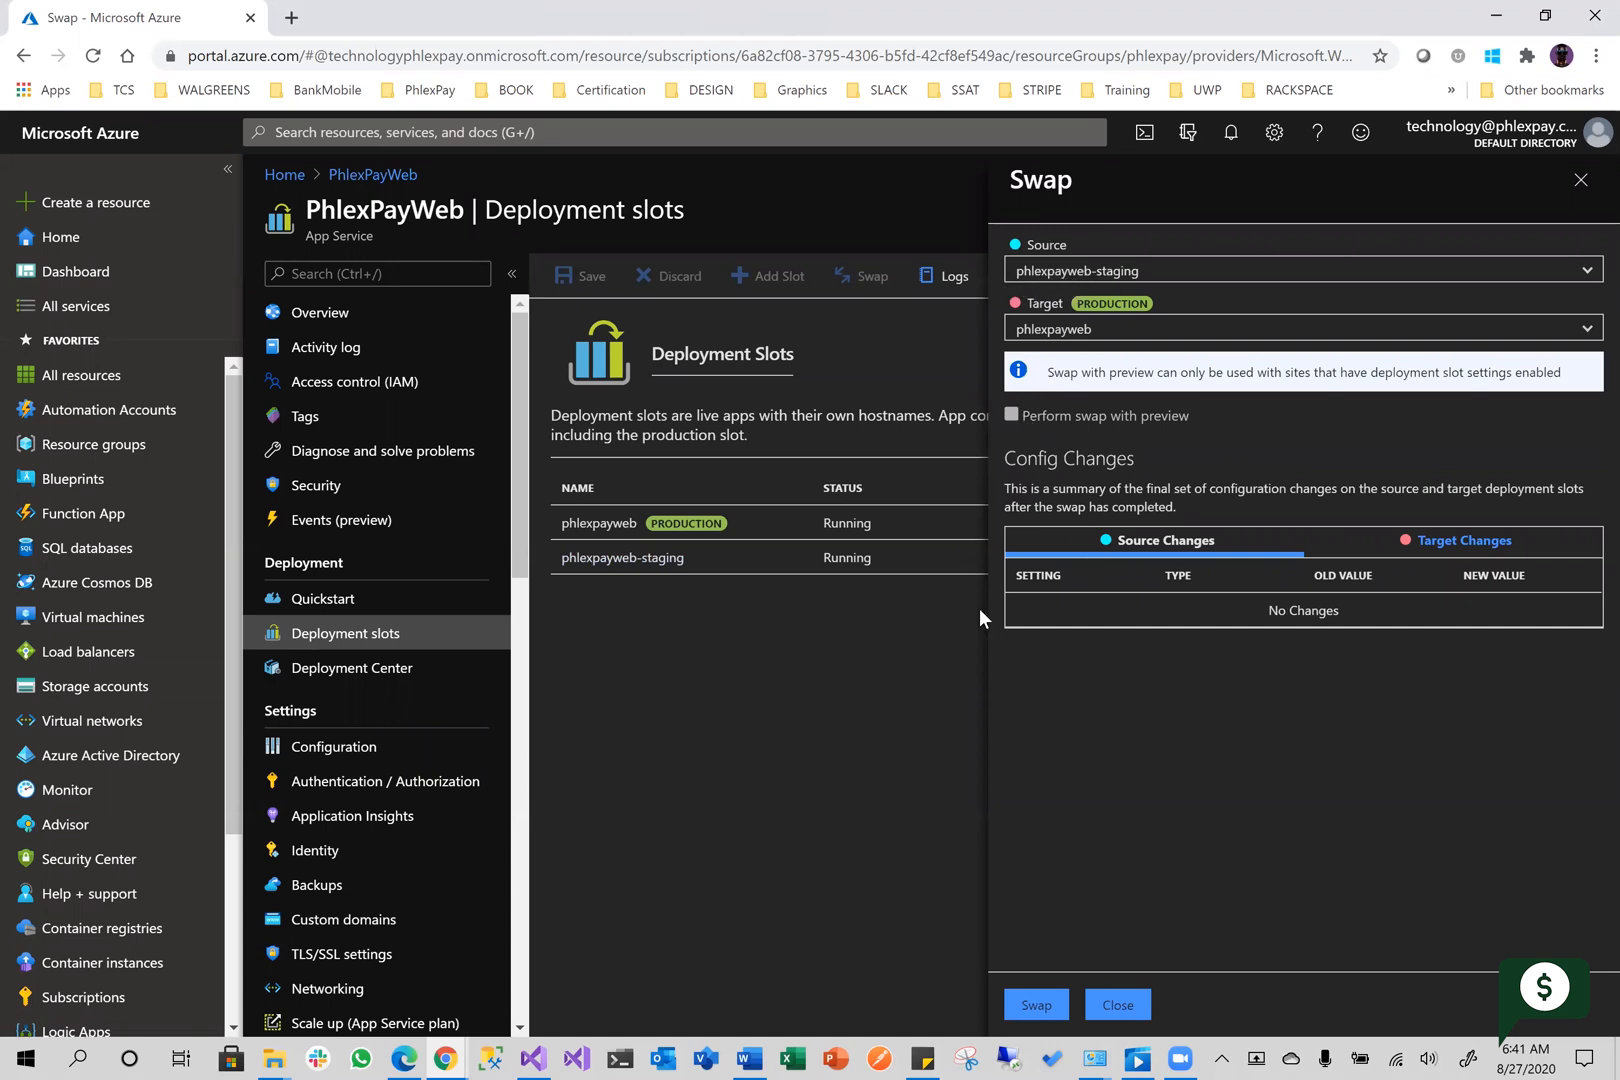
pyautogui.click(1041, 1012)
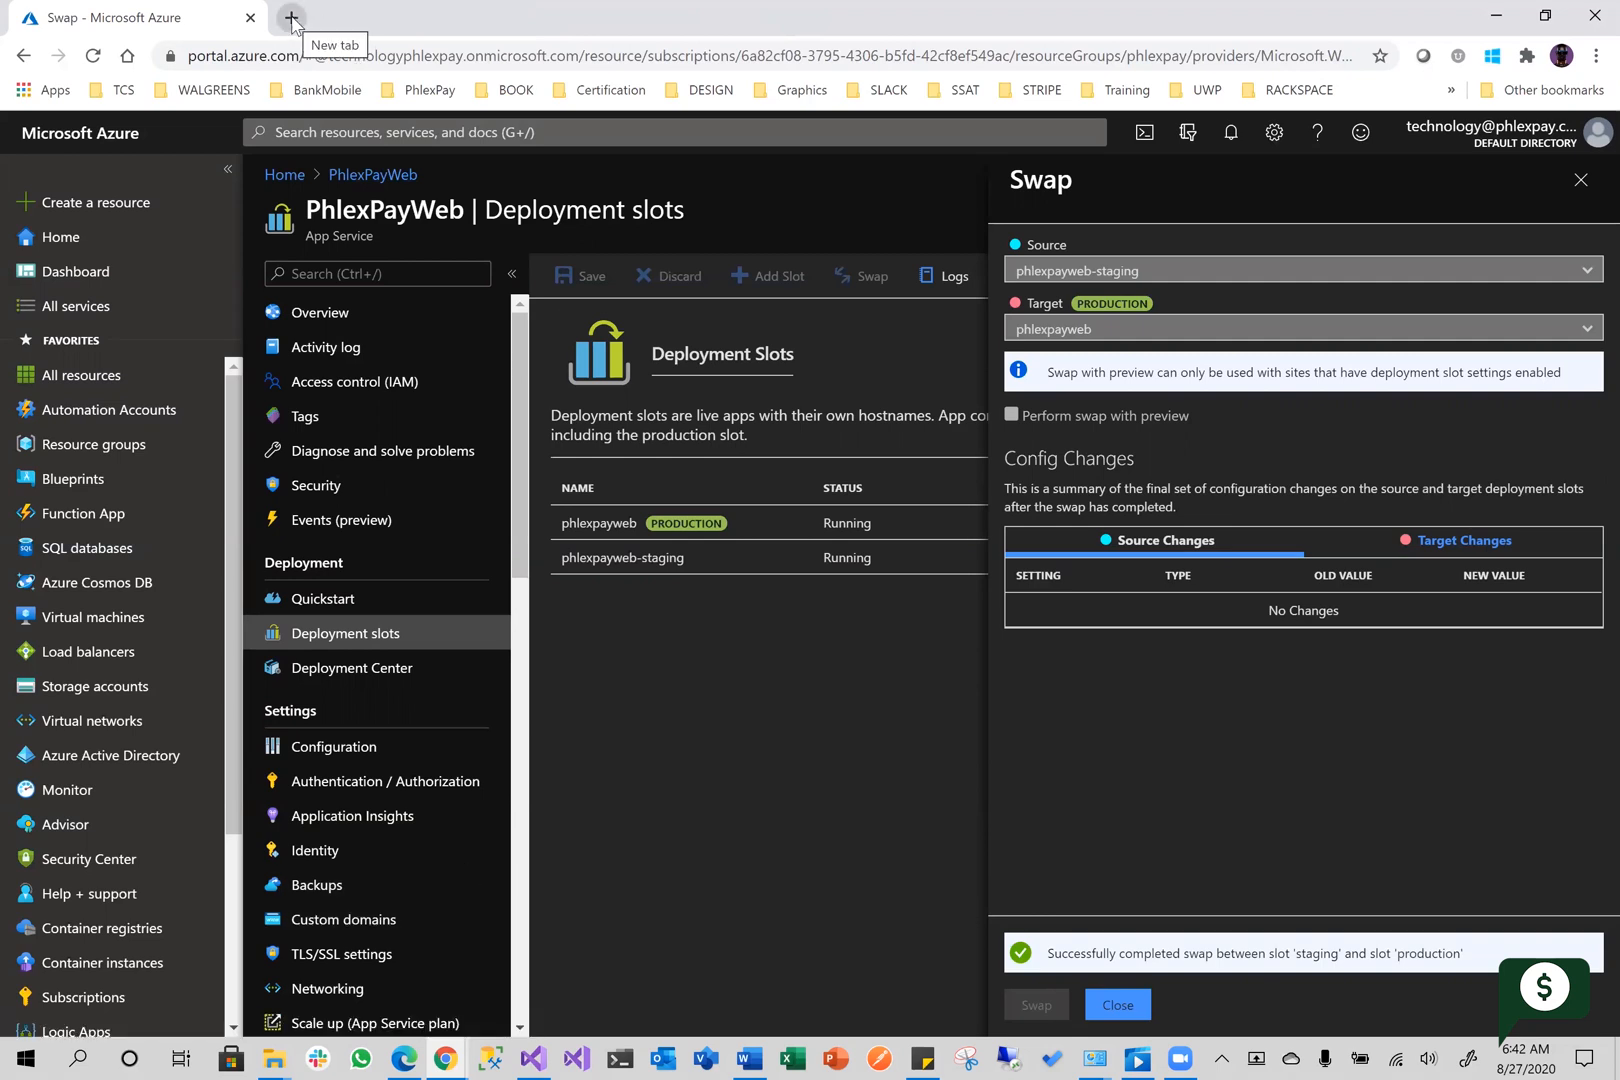
# Return to the site tabs and reload phlexpayweb-staging.azurewebsites.net to check its content after the swap
pyautogui.hotkey('alt', 'Tab')
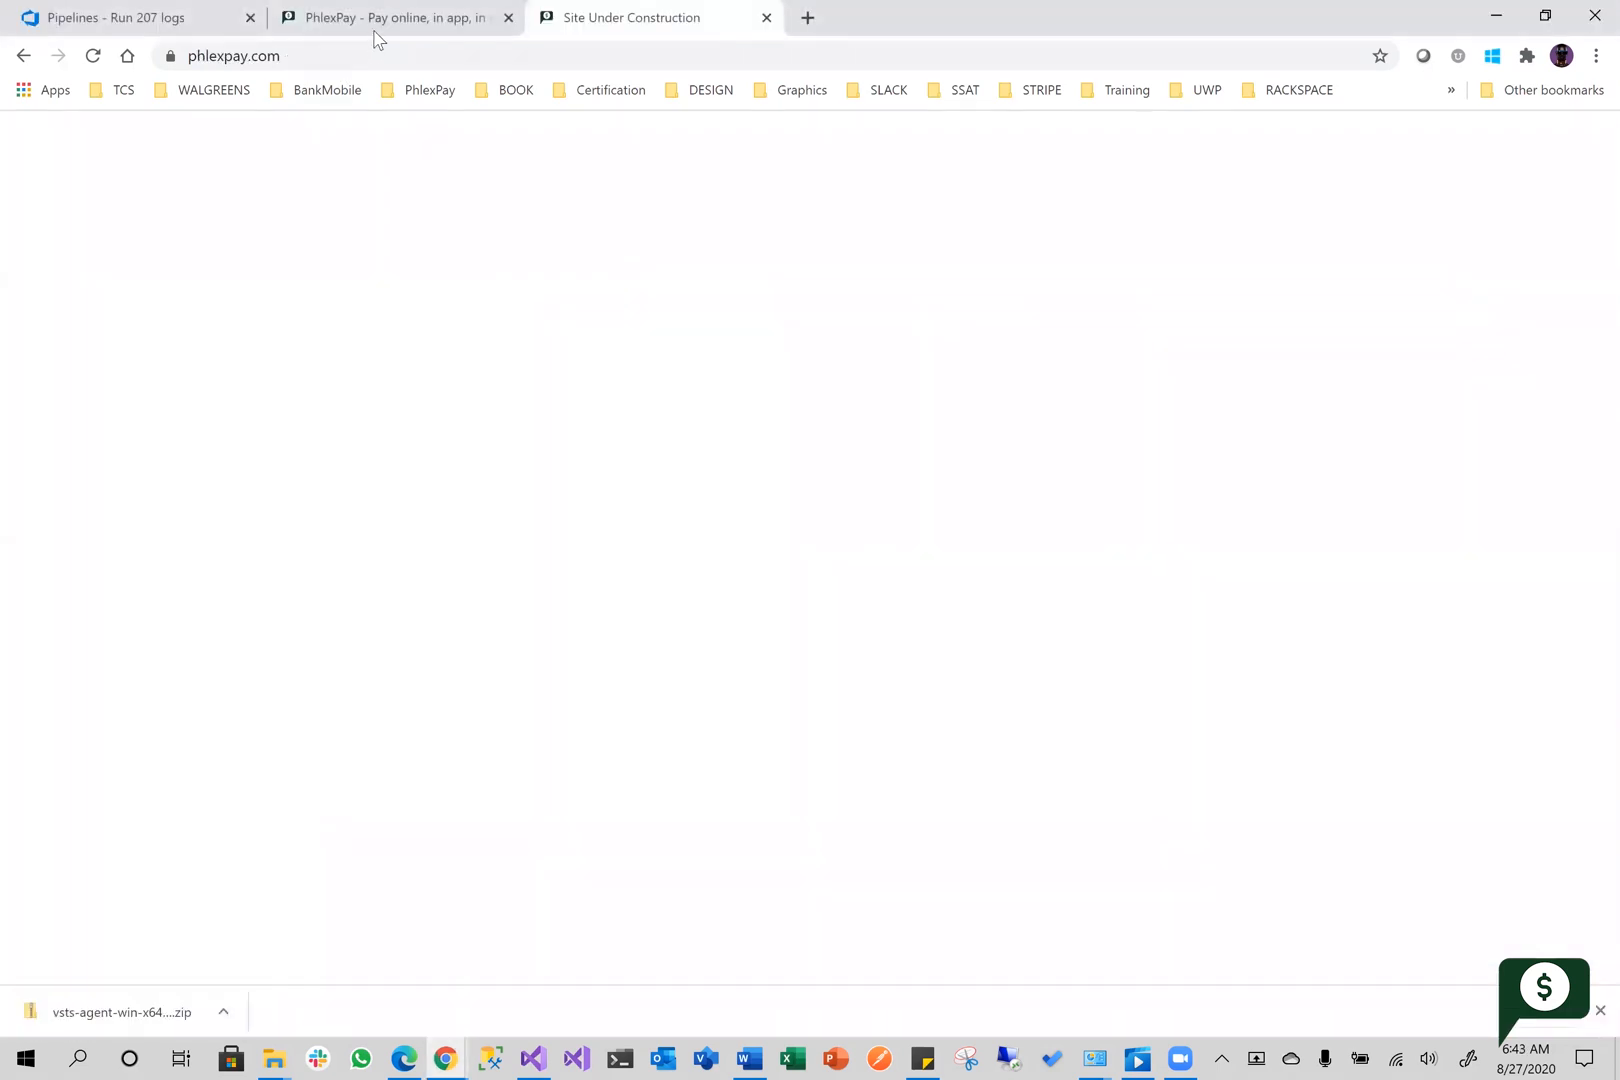
pyautogui.click(398, 24)
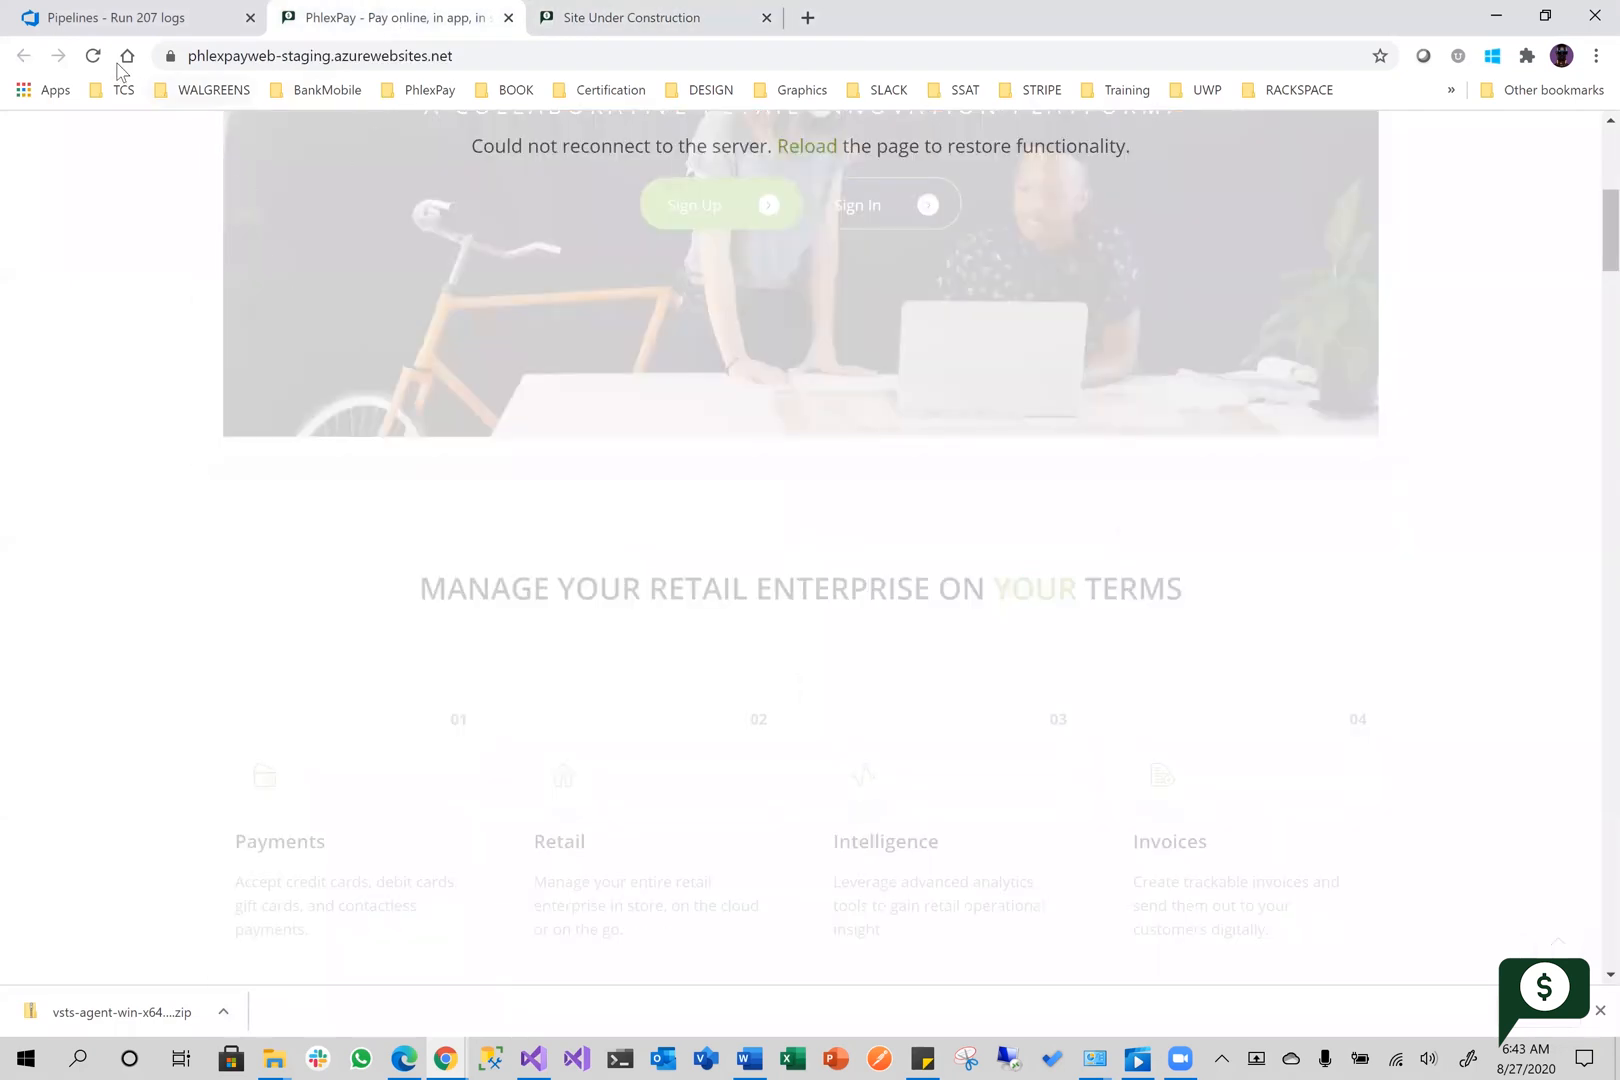
pyautogui.click(93, 55)
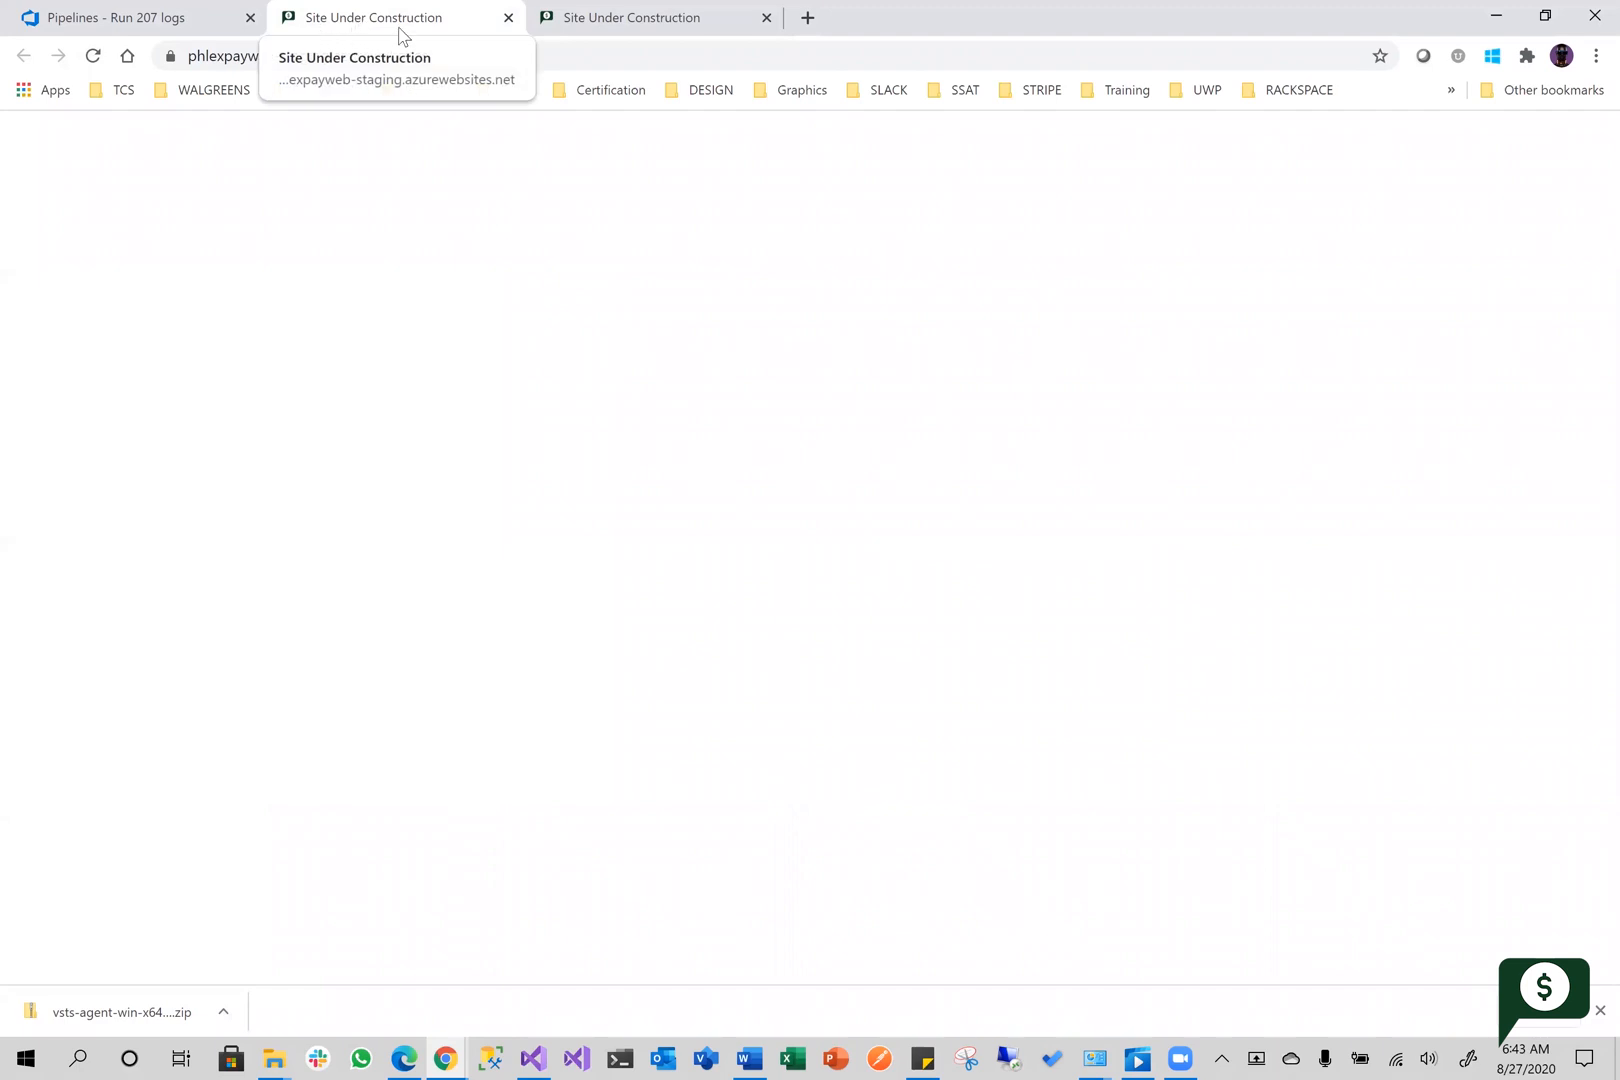
# Reload the production site phlexpay.com and look through its home page
pyautogui.hotkey('ctrl', 'Tab')
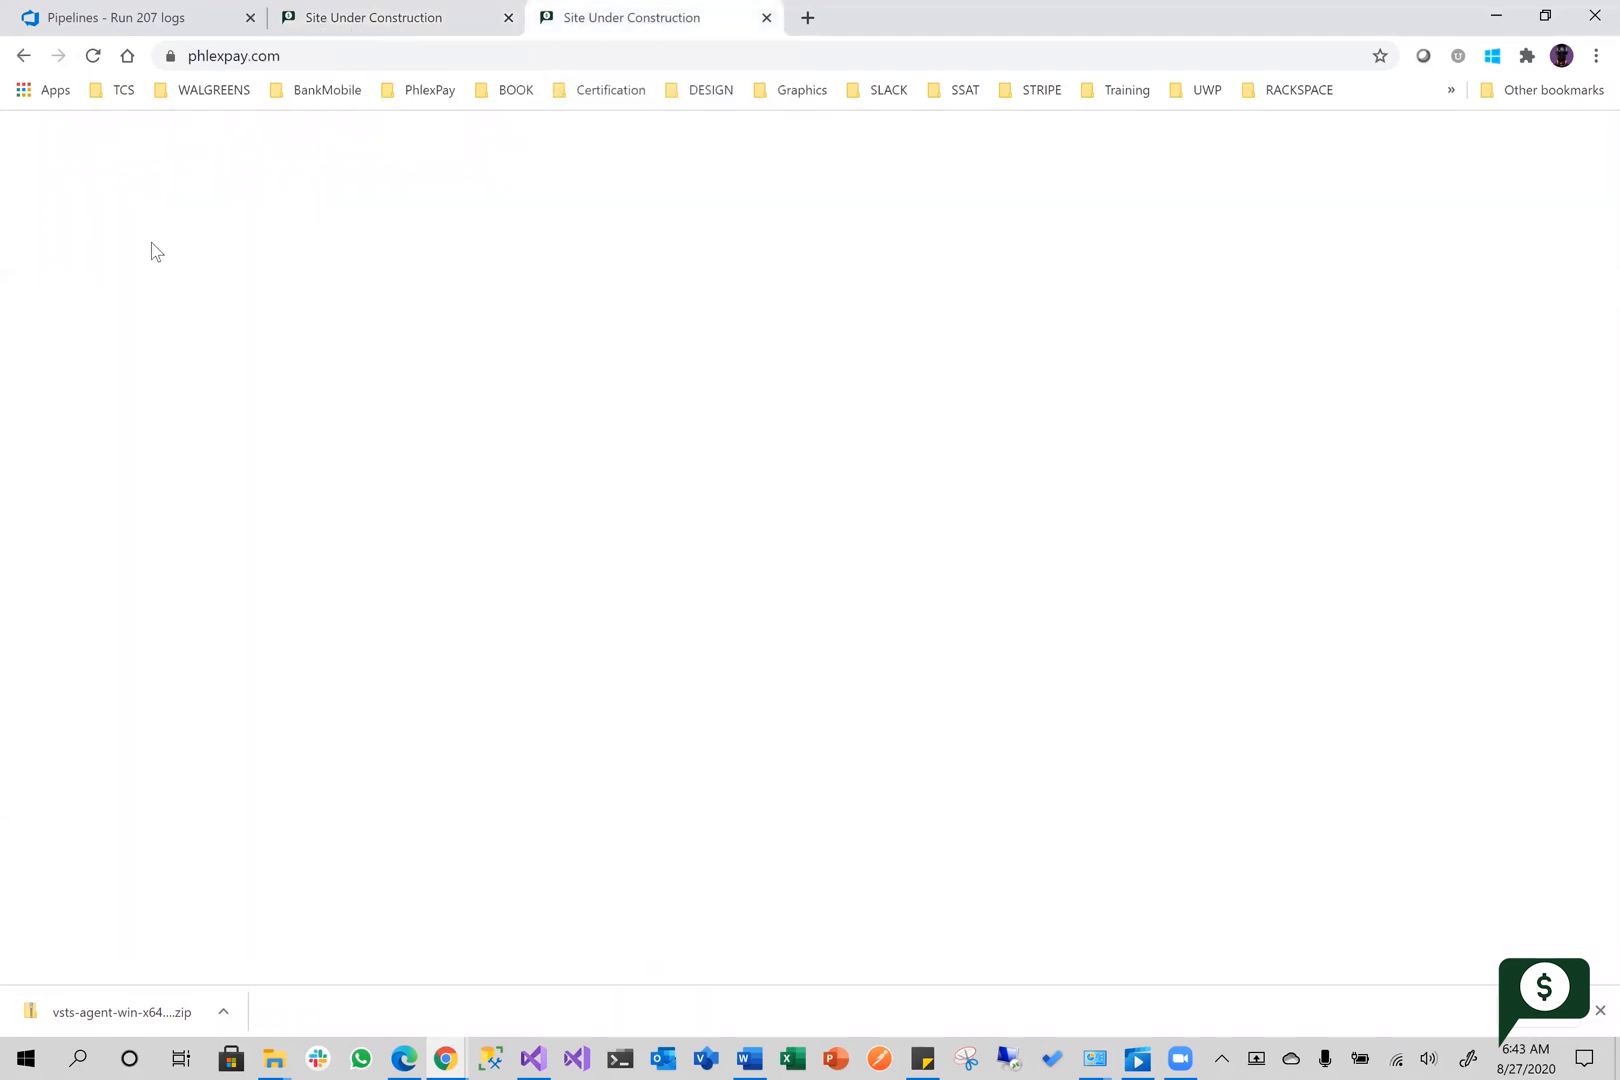
pyautogui.click(95, 59)
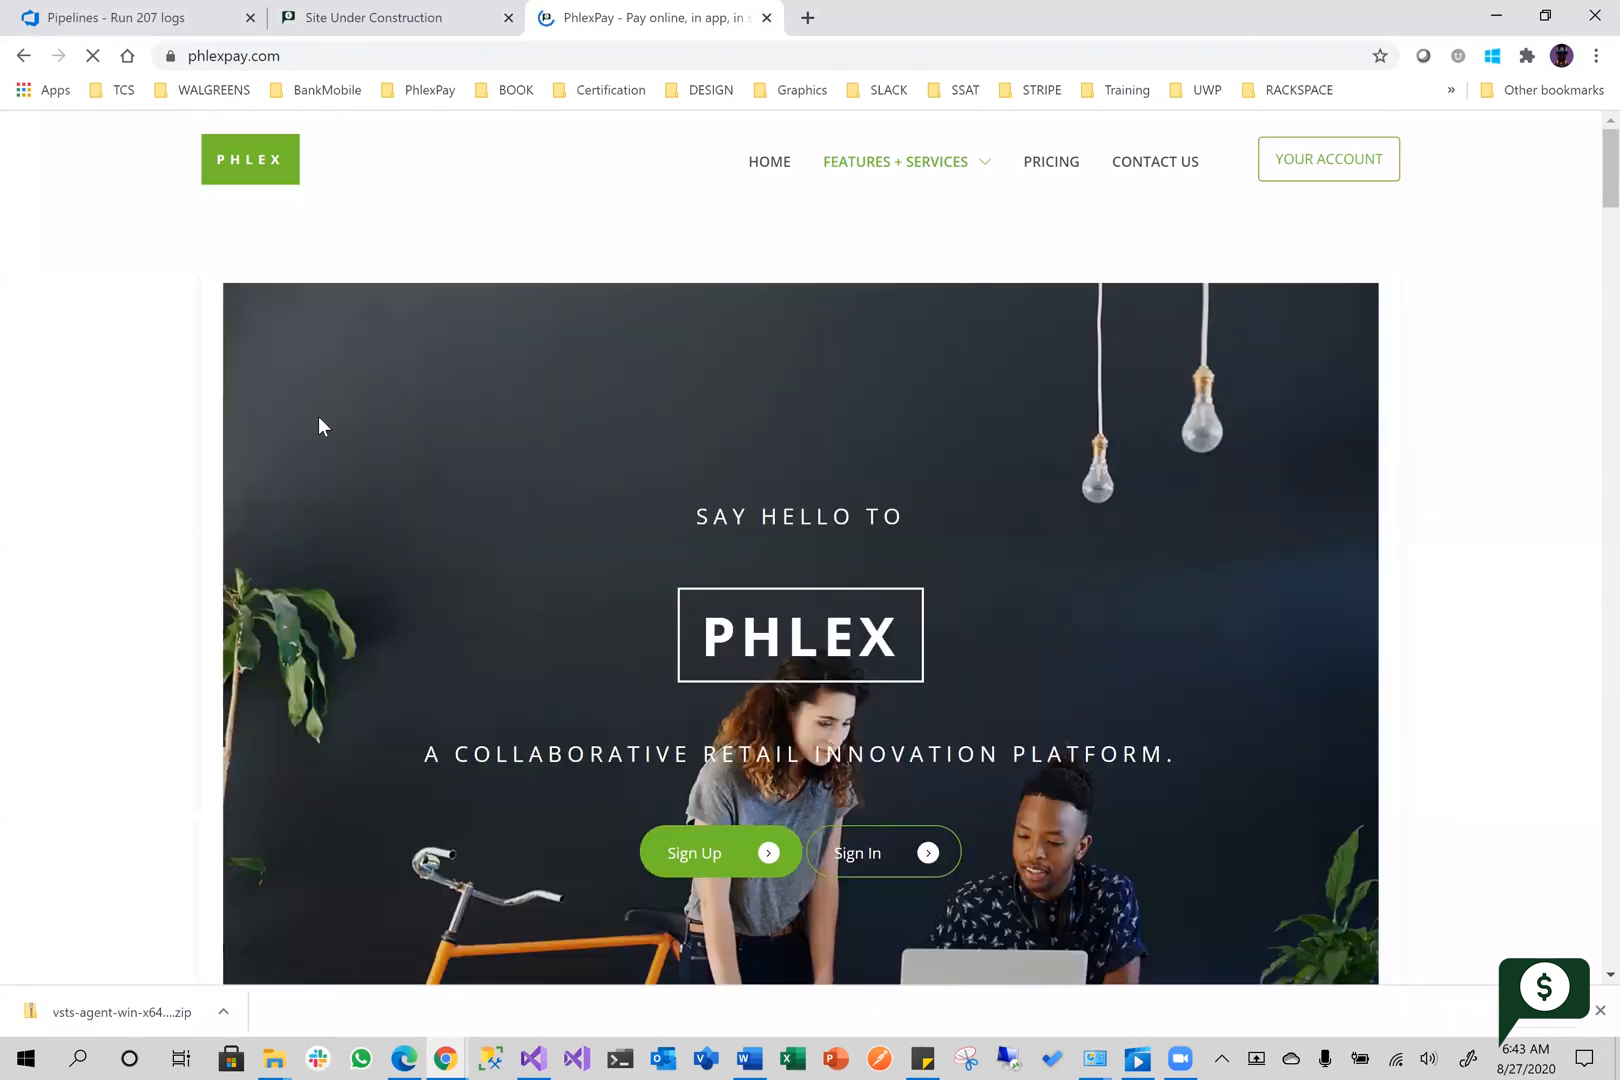
pyautogui.scroll(-4, 396, 435)
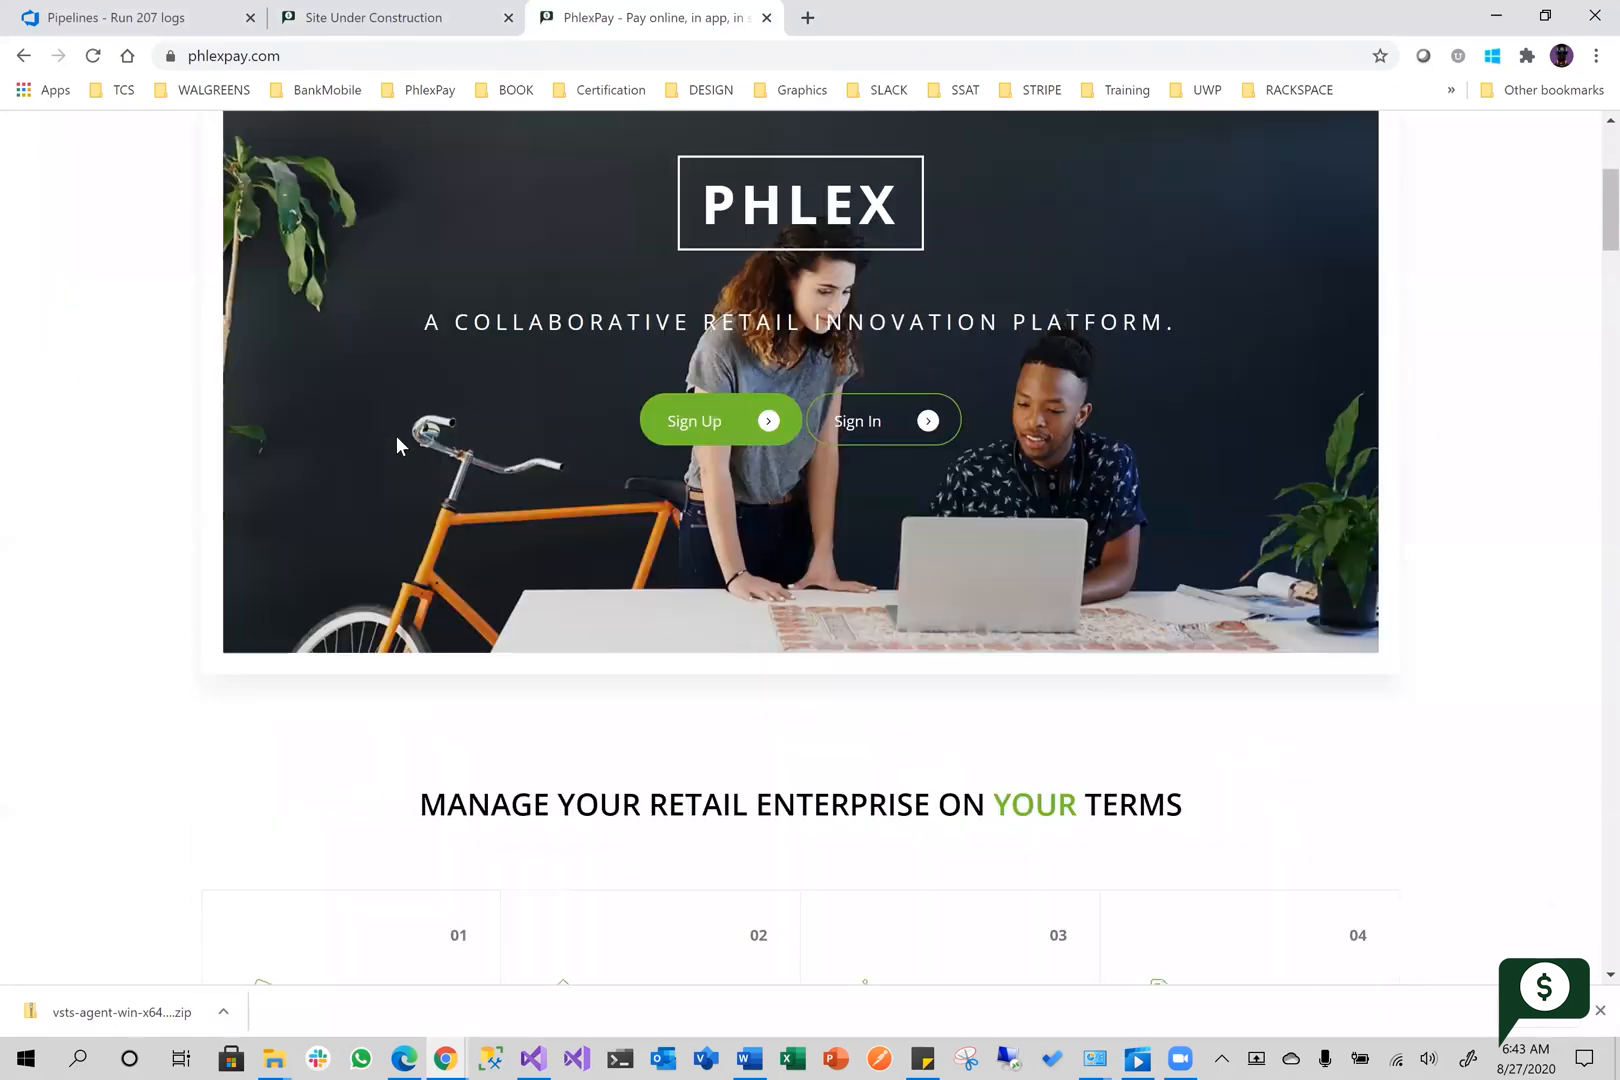
pyautogui.scroll(-15, 396, 440)
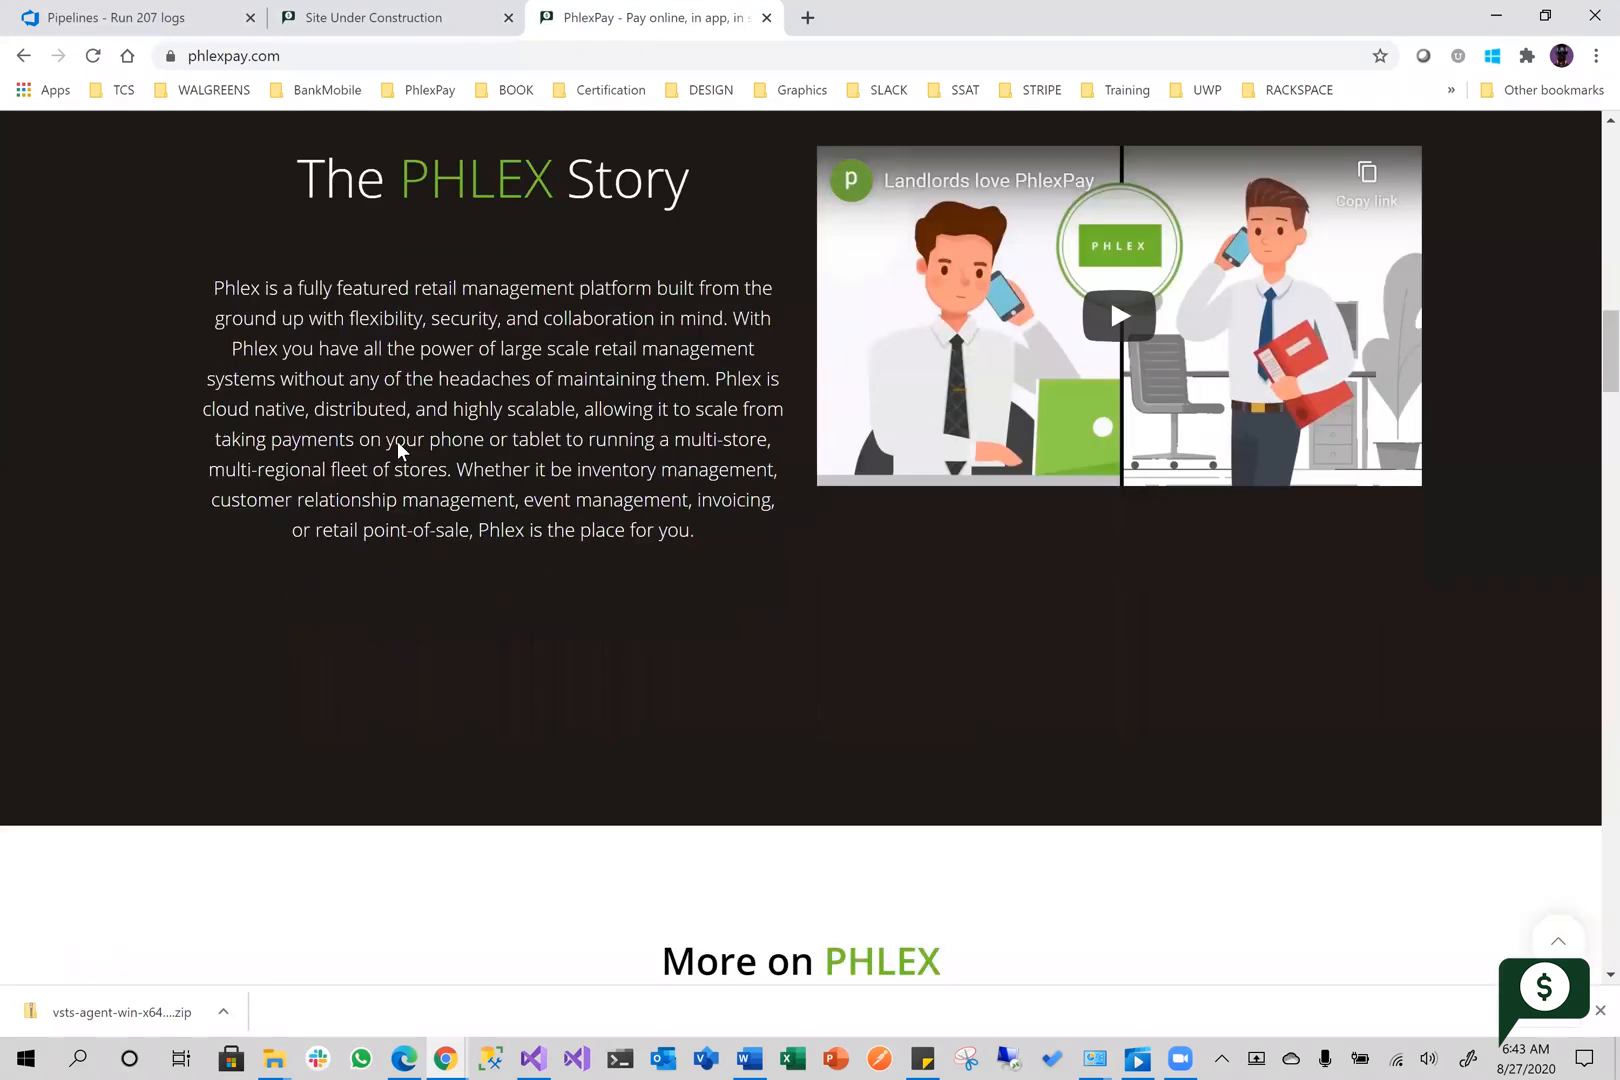
pyautogui.scroll(15, 397, 440)
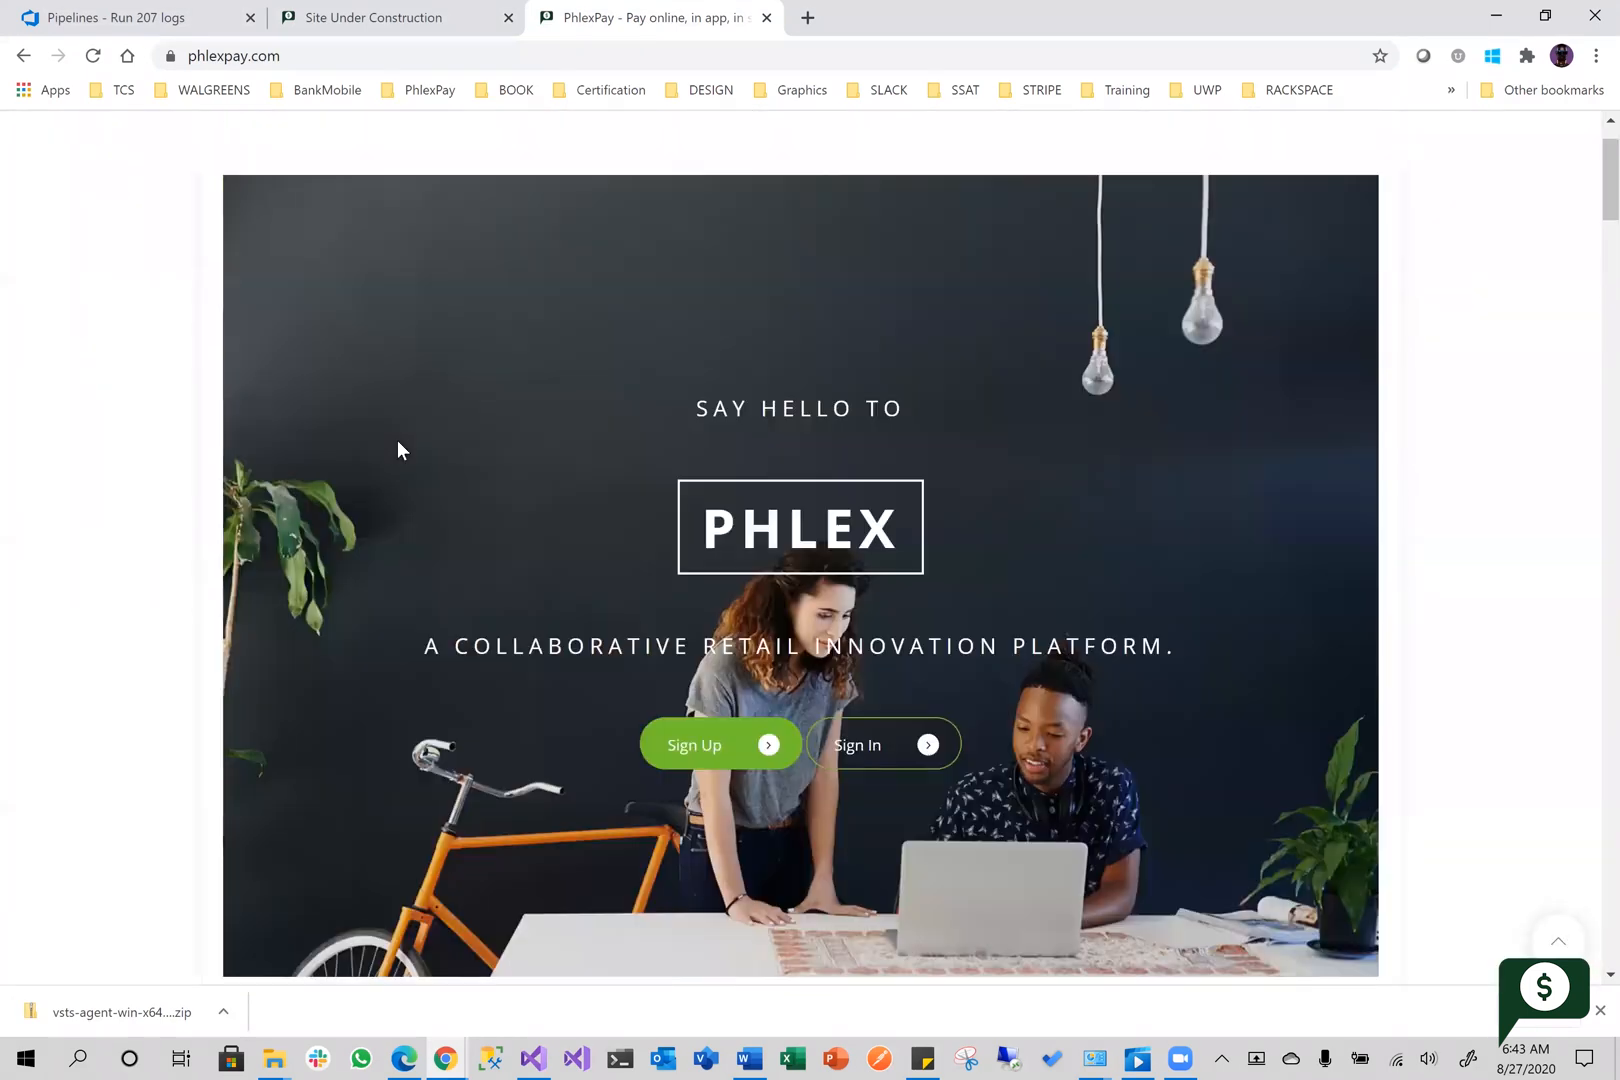